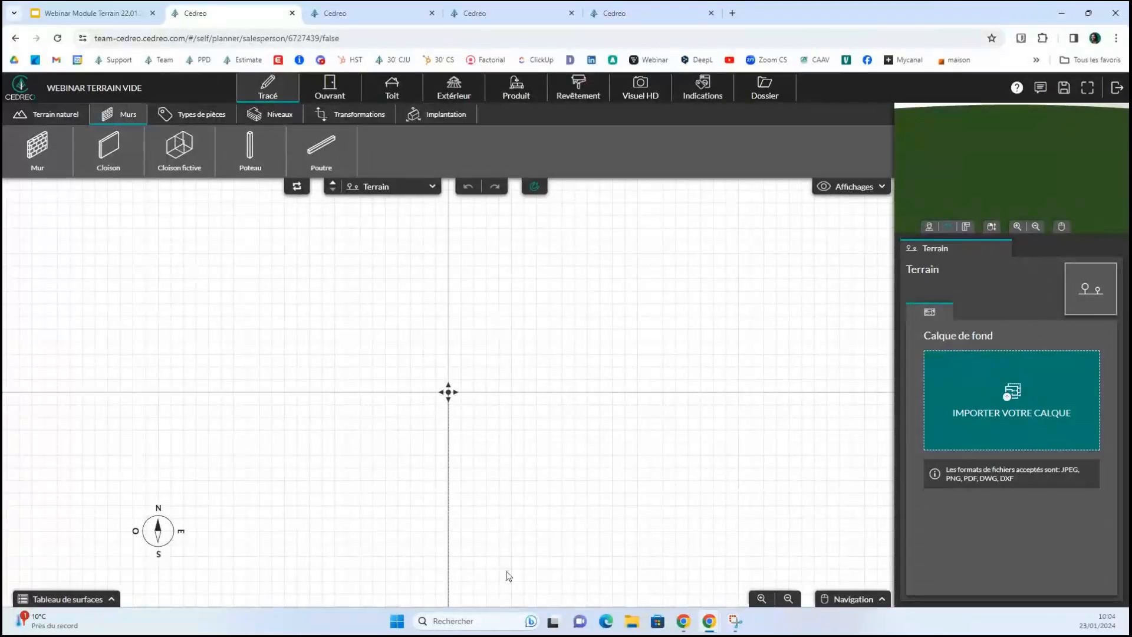
Step: Display the planner full screen and import 210665_DP10.dwg from the FORMATION folder as the terrain's background layer
click(1090, 86)
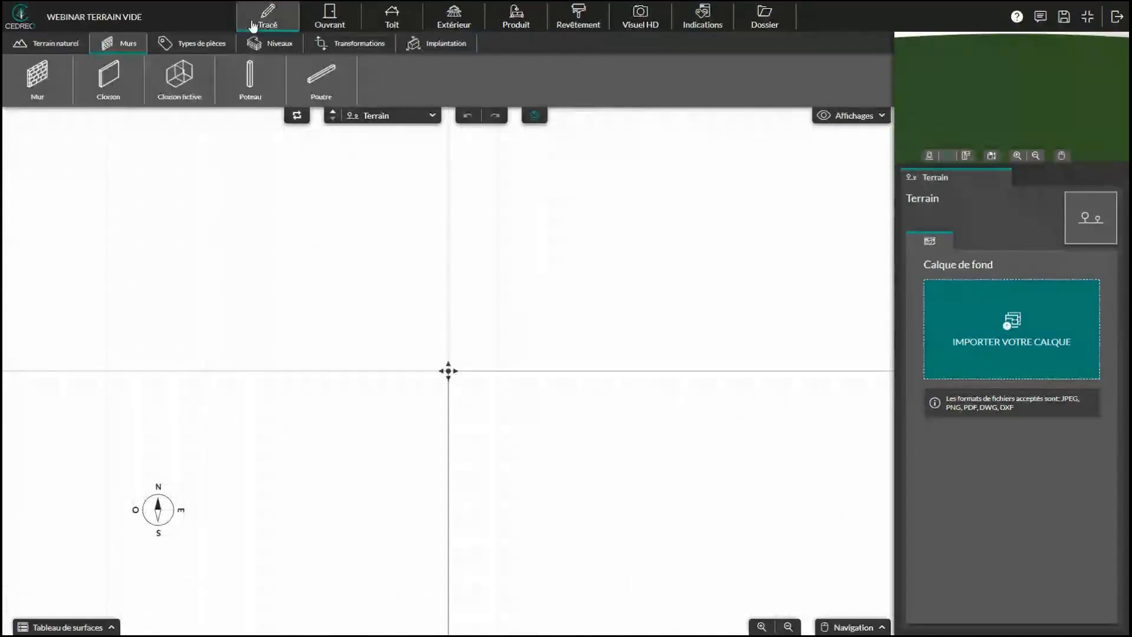
click(53, 43)
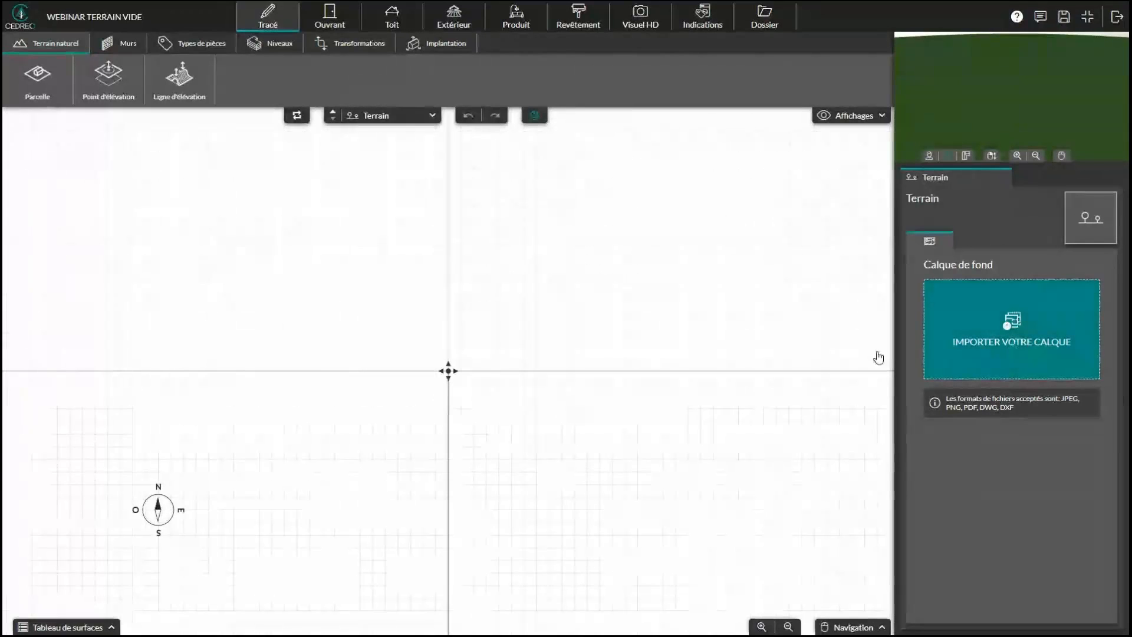
click(1013, 328)
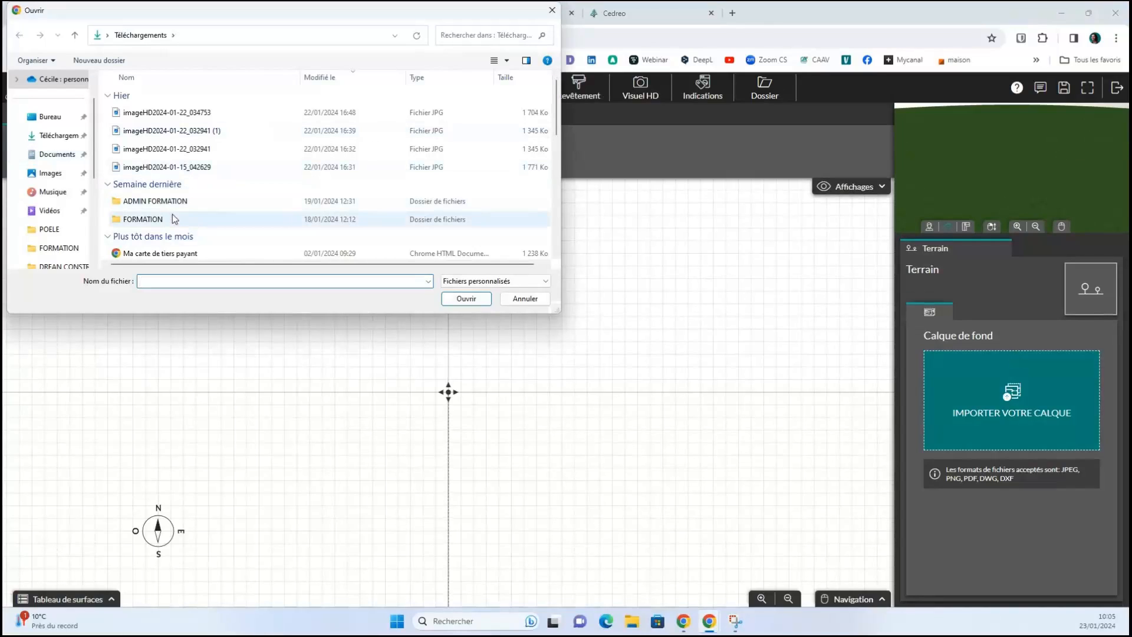
click(155, 222)
double_click(155, 223)
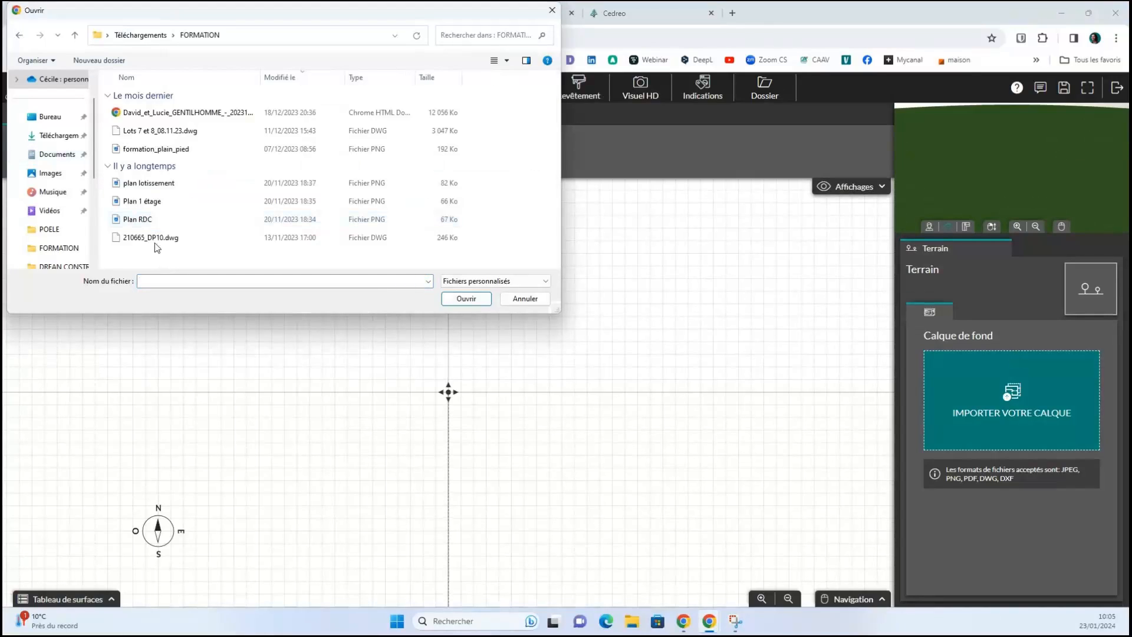
click(157, 238)
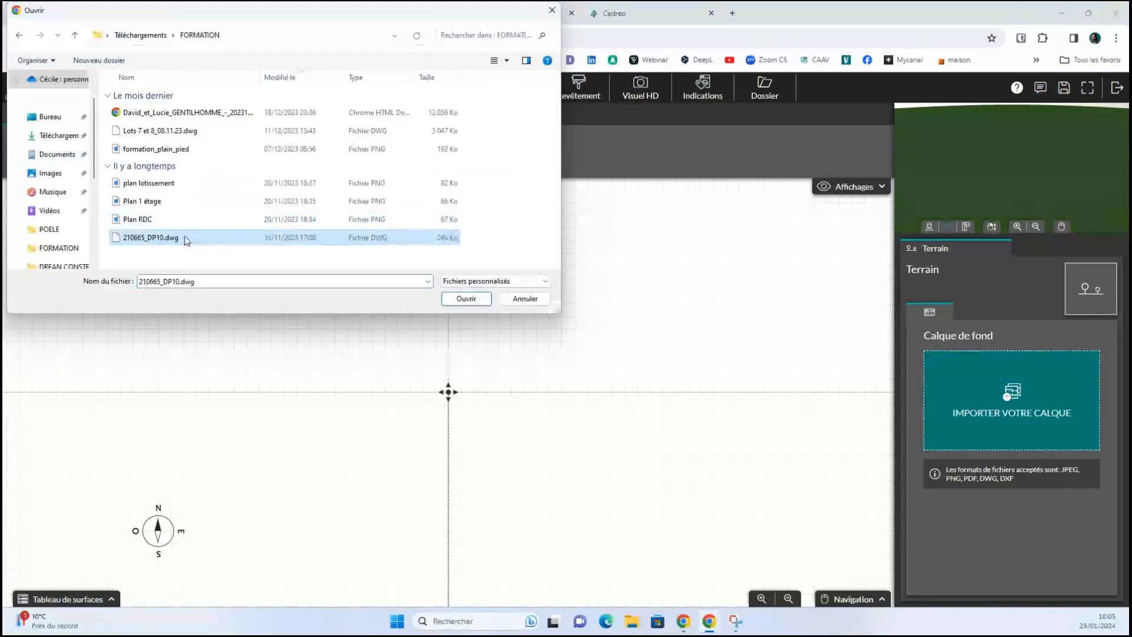
click(466, 299)
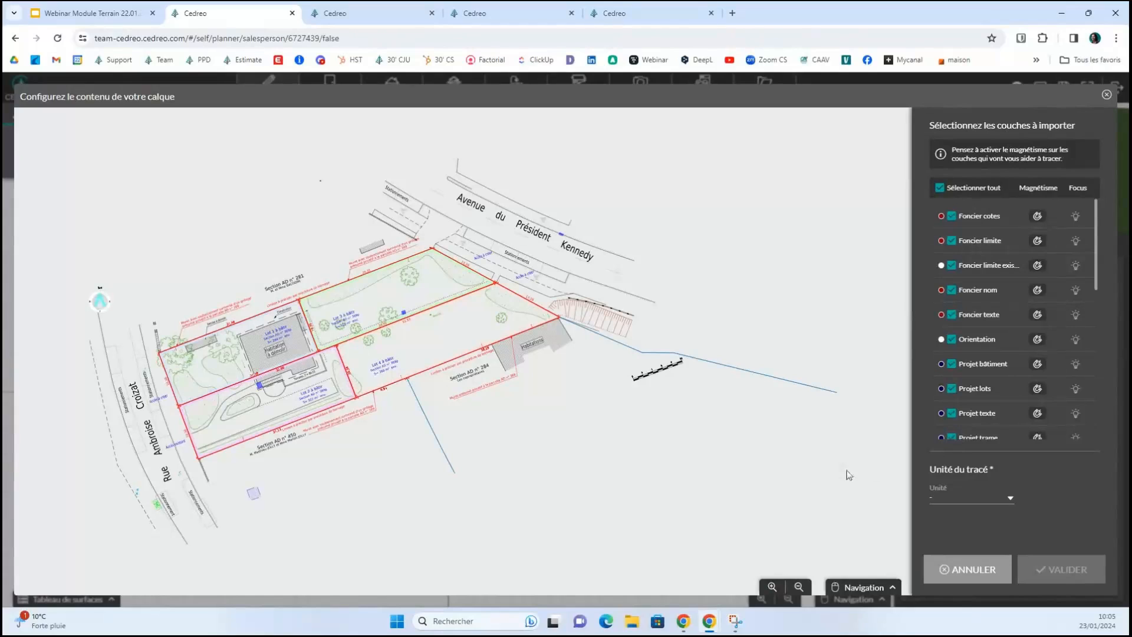
Step: Examine the lots, boundaries and surrounding streets in the preview of the DWG site plan
scroll(702, 419, down, 5)
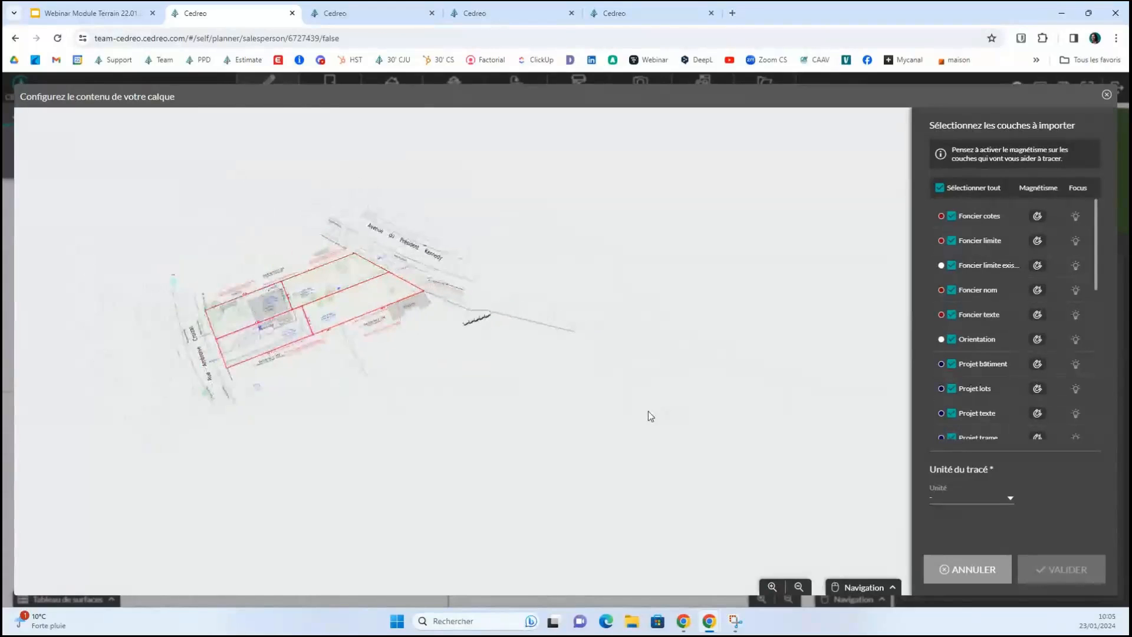
drag(643, 424, 560, 389)
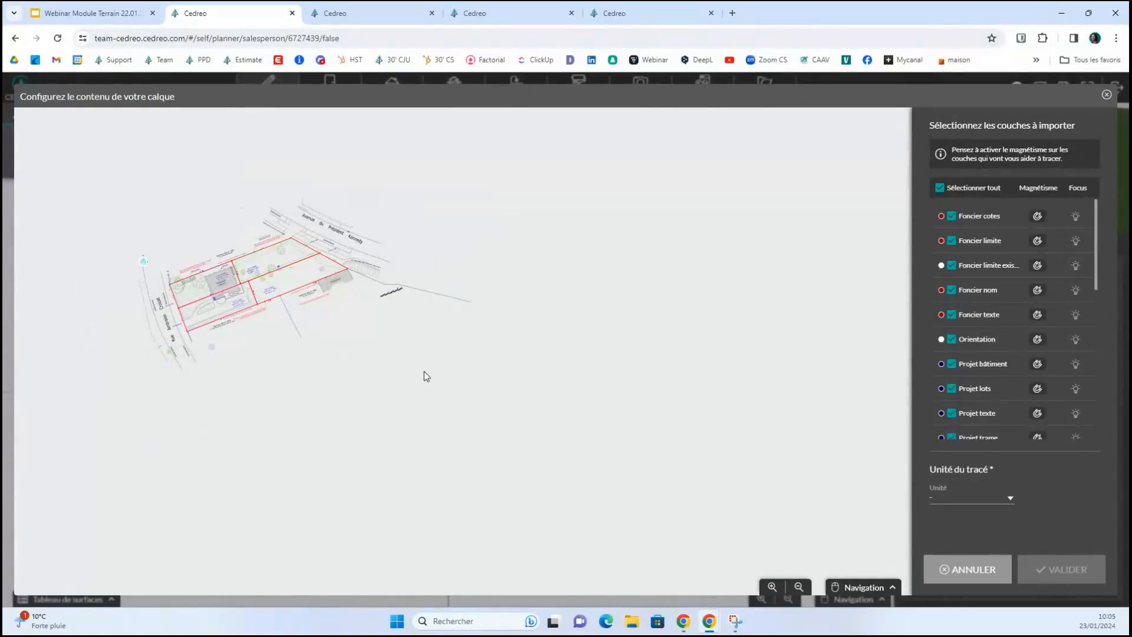
drag(423, 372, 637, 458)
scroll(637, 458, up, 5)
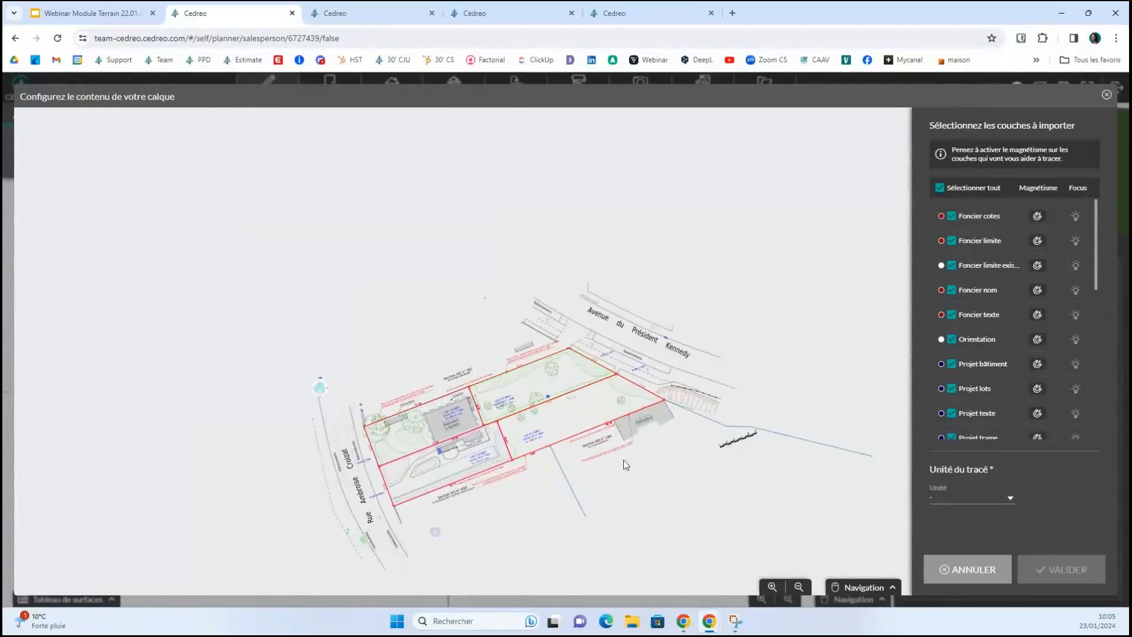
scroll(553, 399, up, 4)
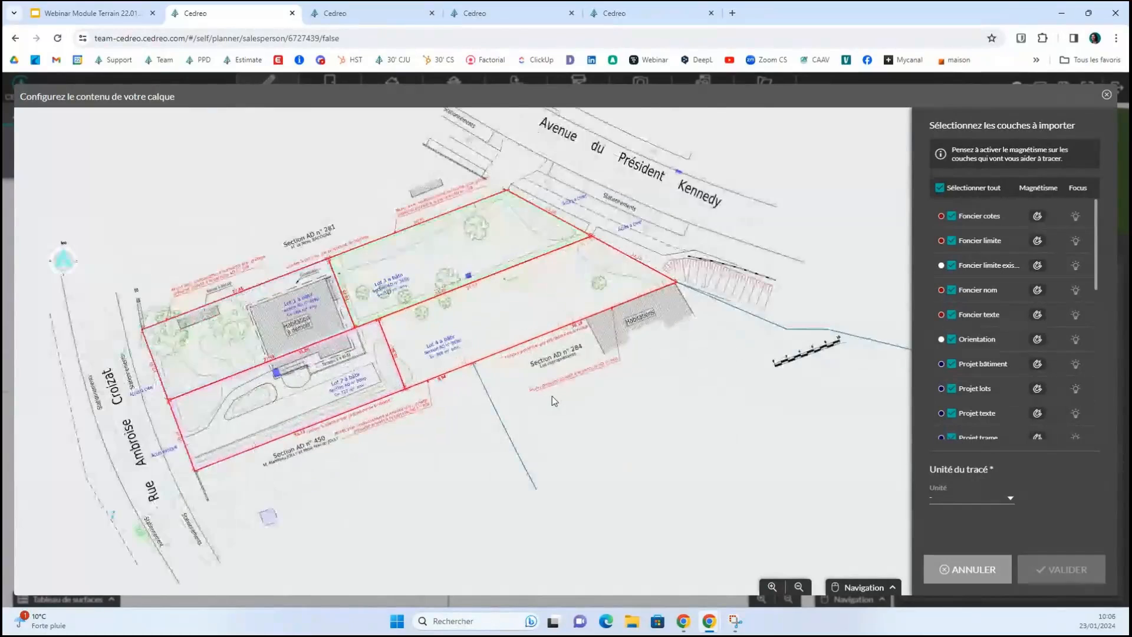
drag(552, 395, 673, 452)
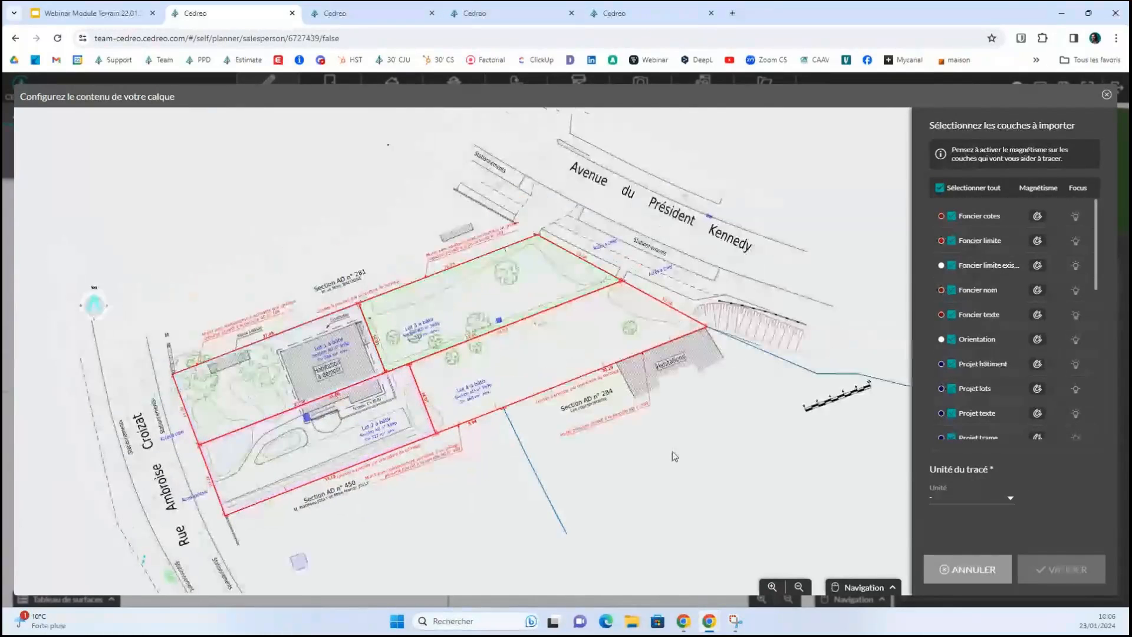
scroll(674, 451, up, 1)
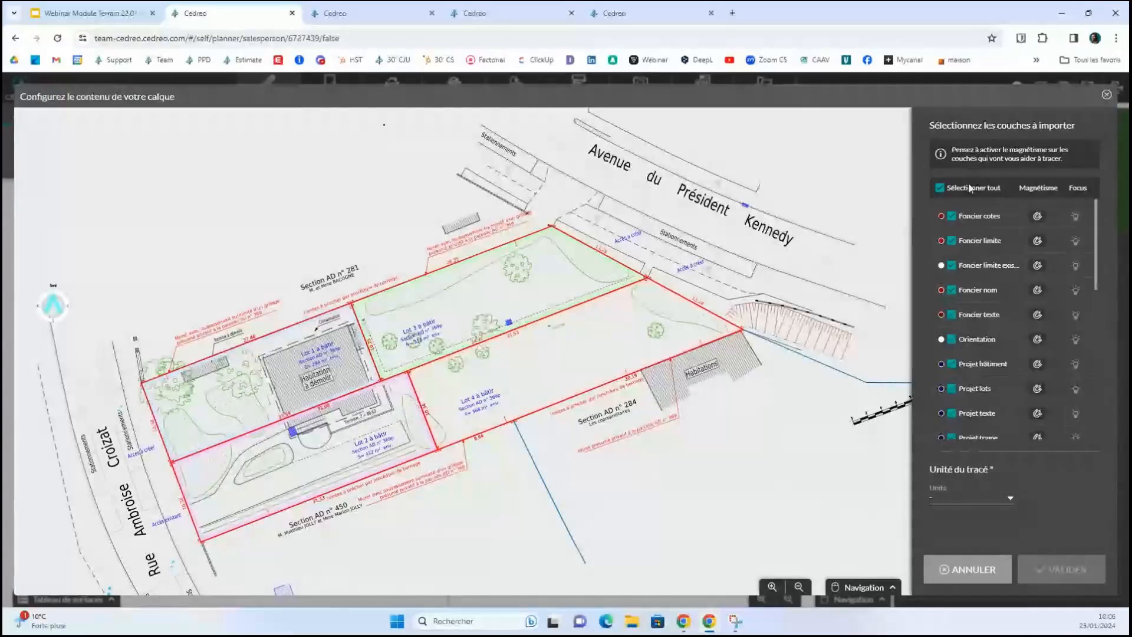
Step: Deselect all DWG layers, preview individual ones, and include only Foncier cotes, Foncier limite and Orientation
click(938, 189)
click(939, 192)
click(939, 193)
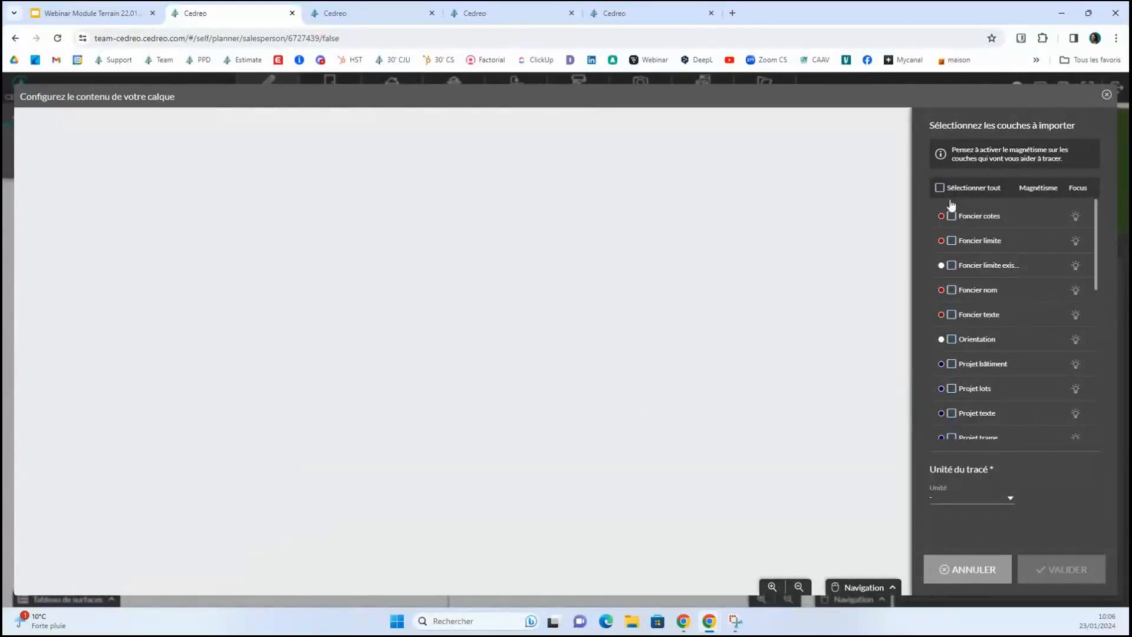
mouse_move(1076, 215)
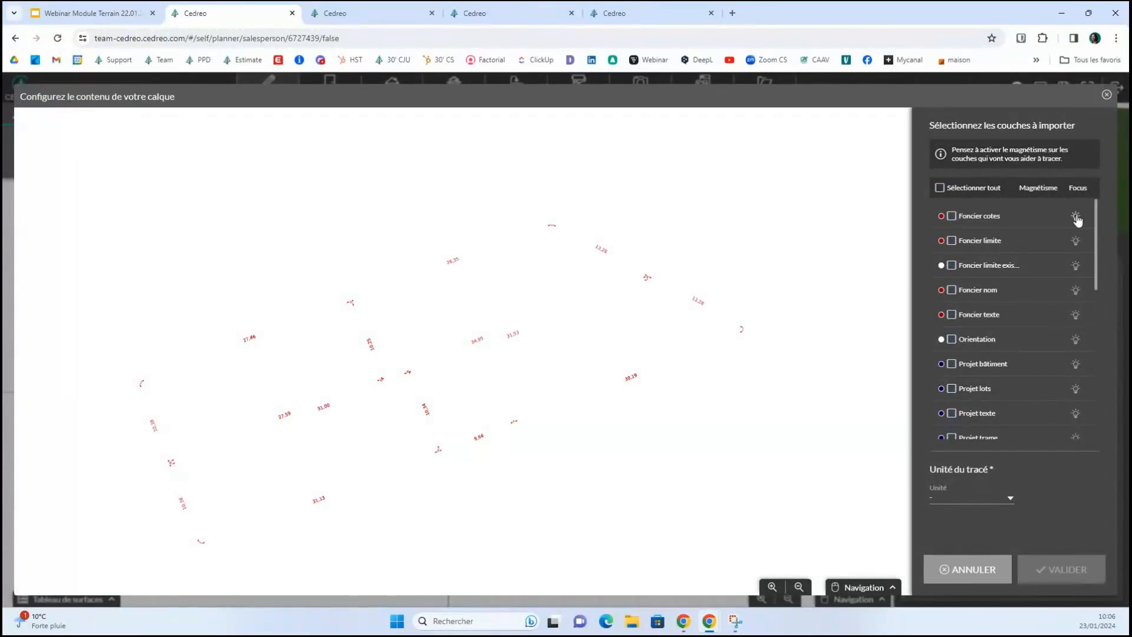
mouse_move(1077, 243)
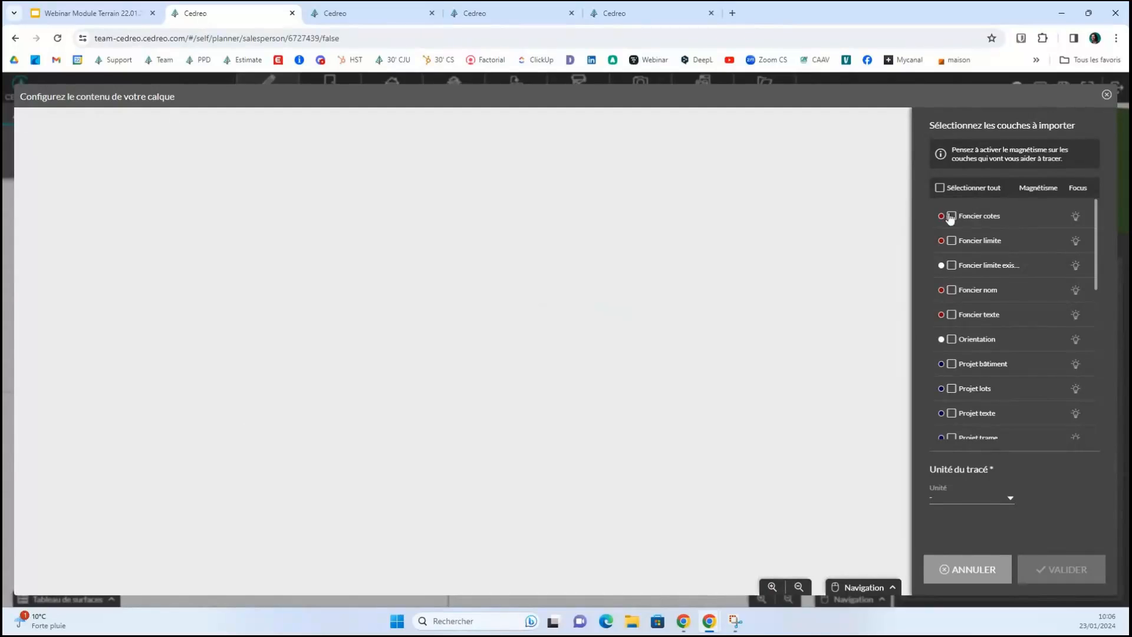
click(952, 215)
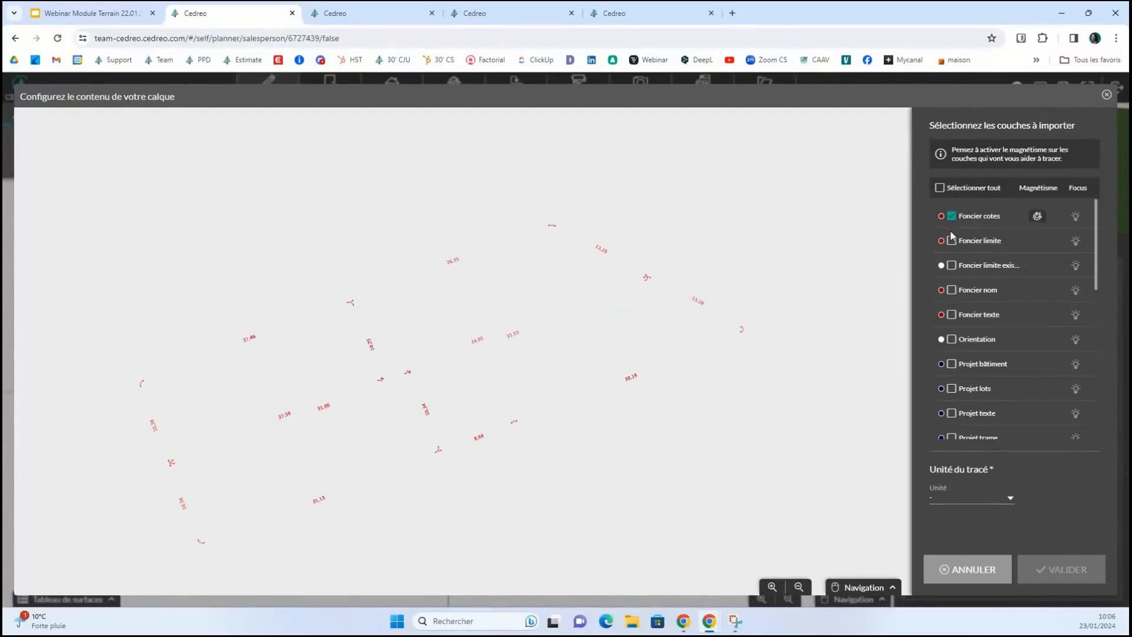
click(951, 241)
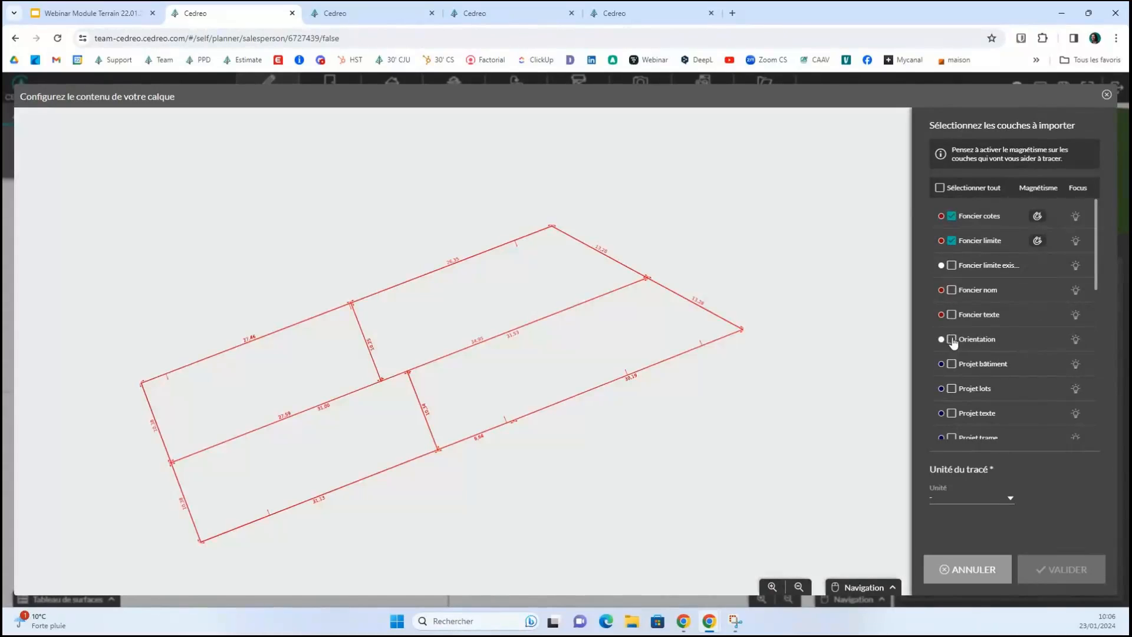
click(952, 340)
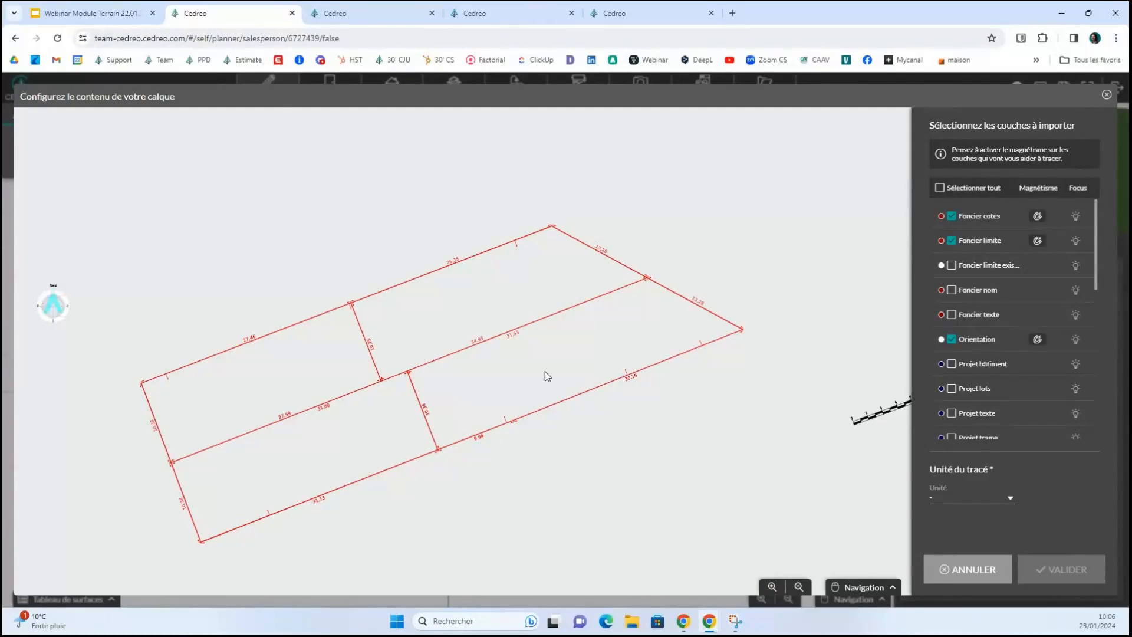
click(1038, 240)
scroll(959, 372, down, 1)
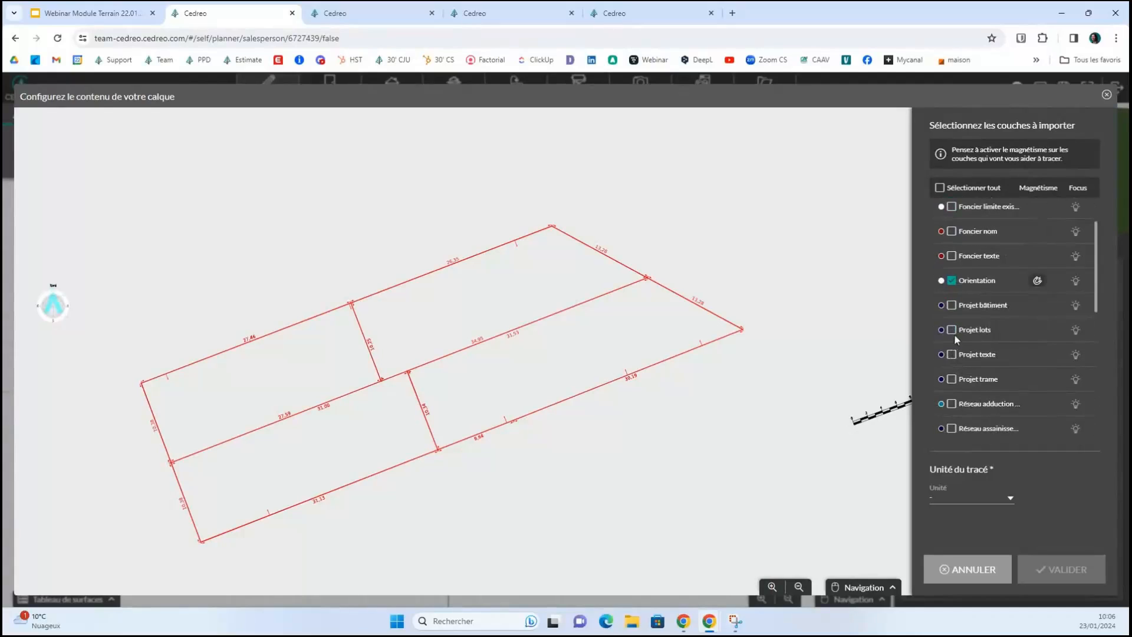
Step: Select all DWG layers for import and enable magnetism on the Foncier limite layer
click(940, 187)
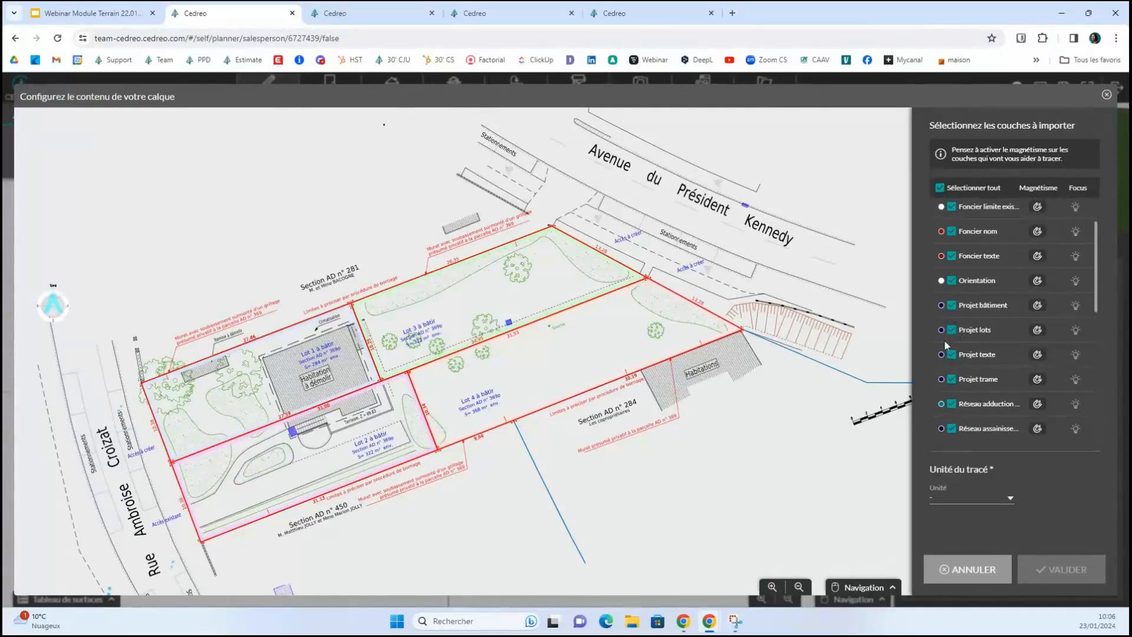
scroll(973, 377, down, 1)
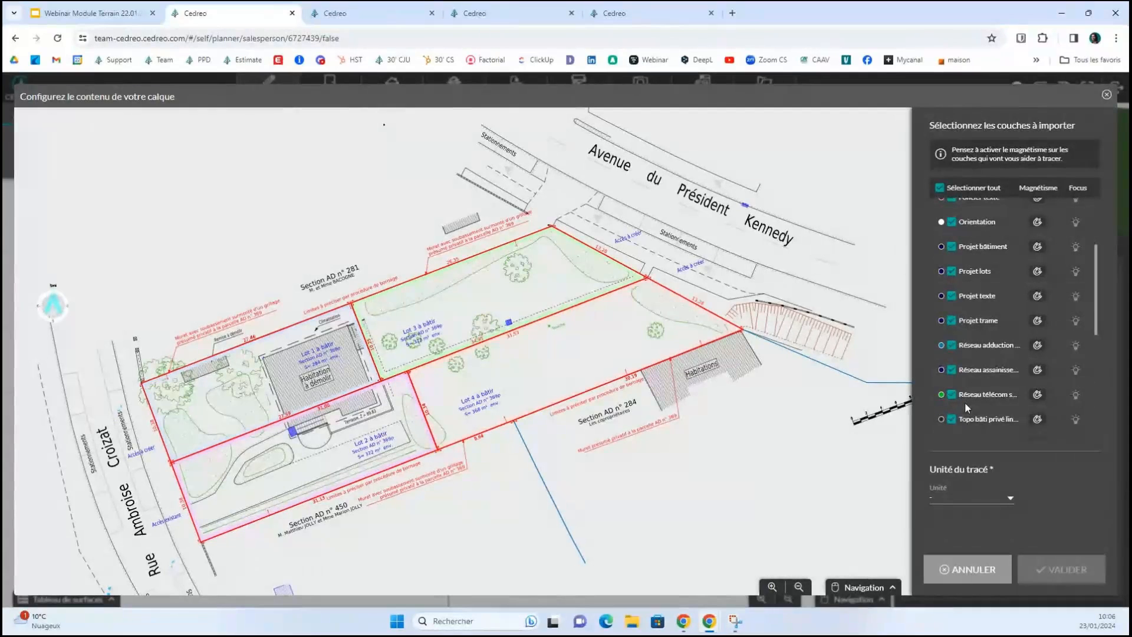
scroll(991, 363, up, 2)
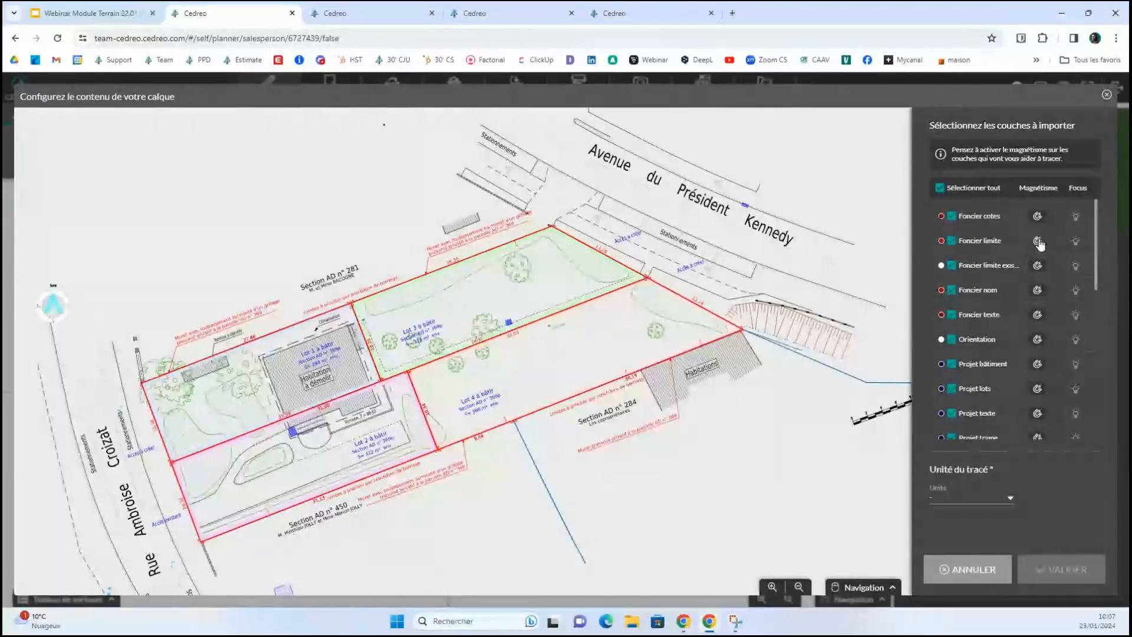
click(1076, 242)
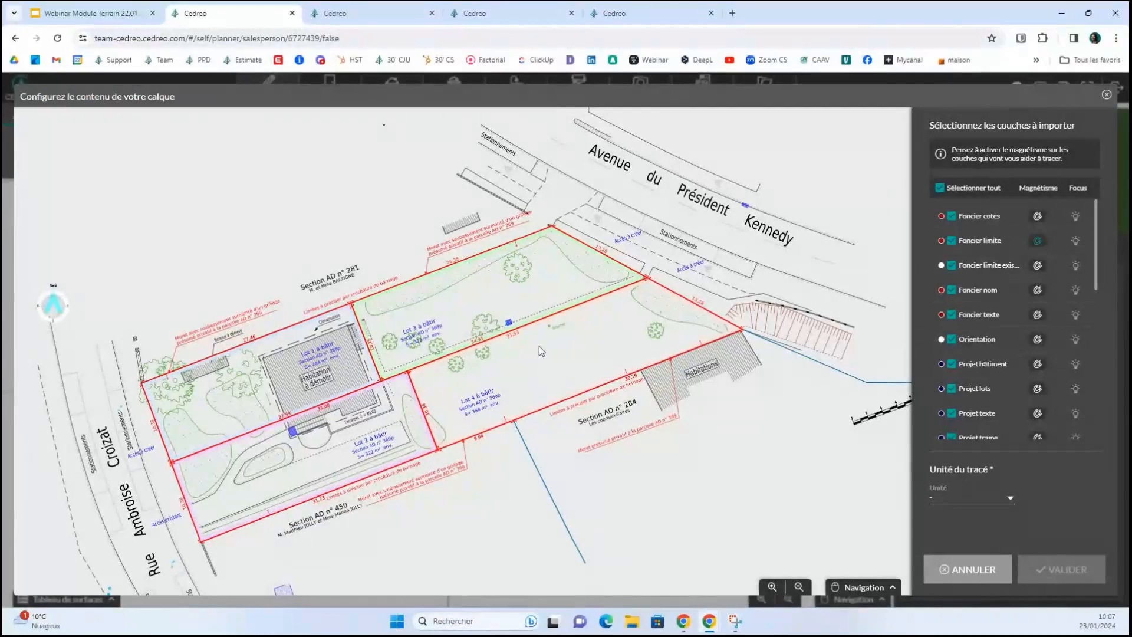
click(1038, 241)
Step: Set the drawing unit to Mètre and validate the background layer import
click(946, 501)
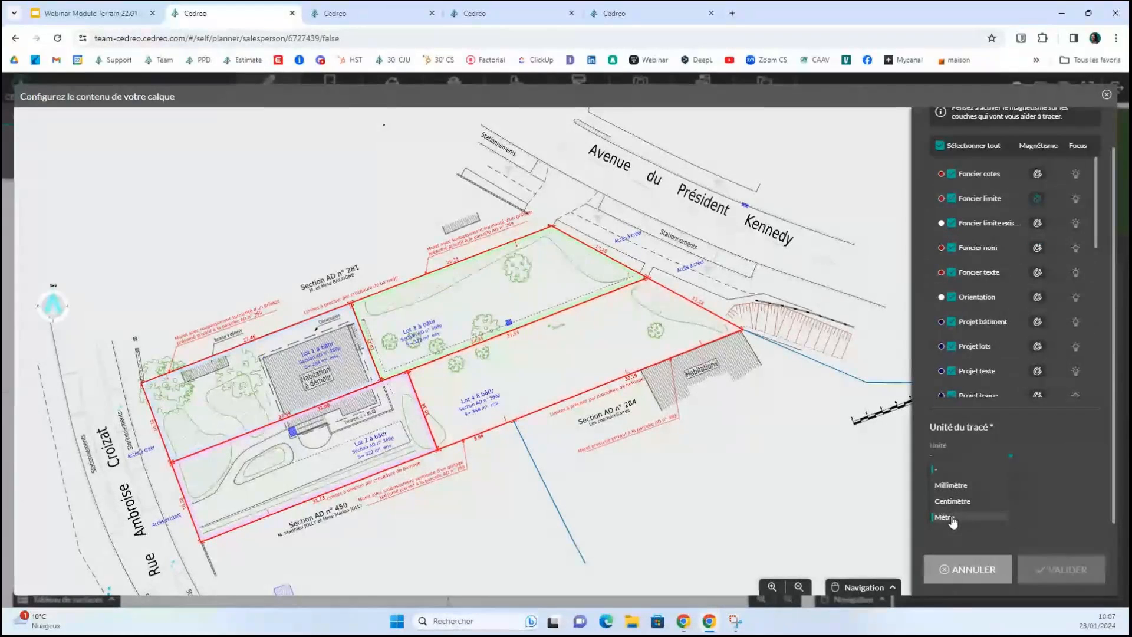
click(951, 518)
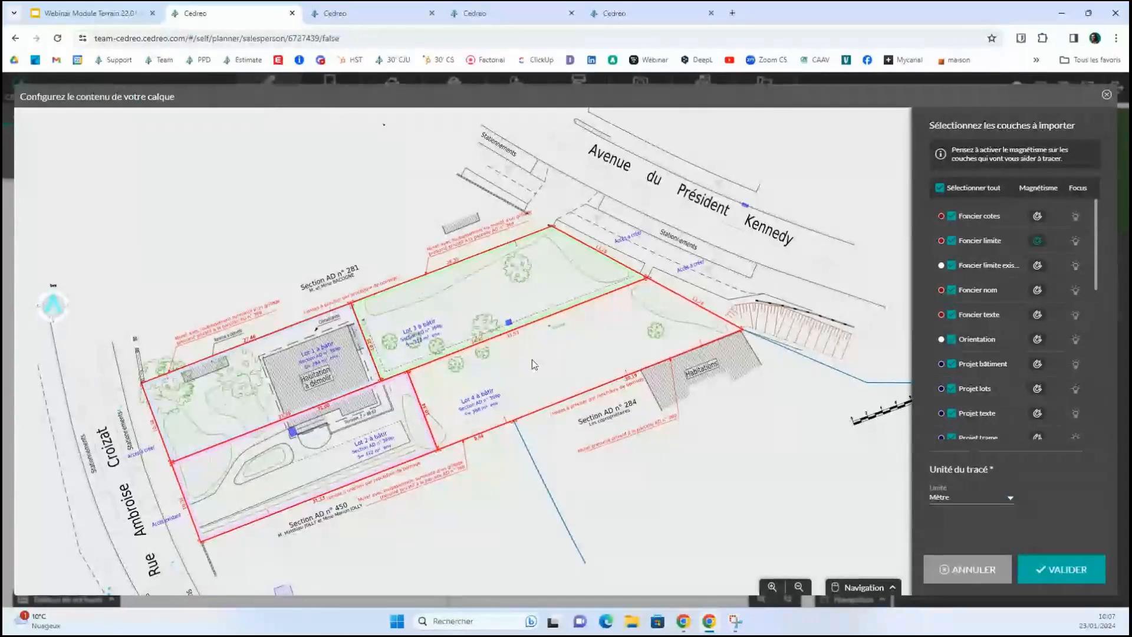
click(1064, 571)
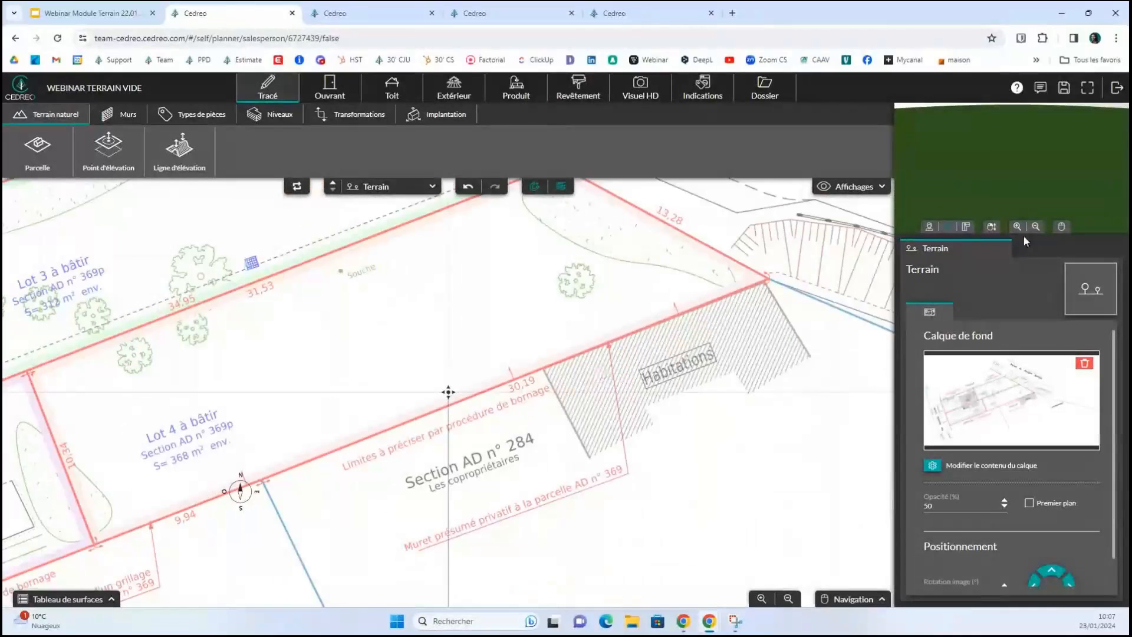
Step: Return to full-screen display and rotate the background plan to 21.4° so the long lot boundaries run horizontally
click(1087, 87)
scroll(399, 338, down, 3)
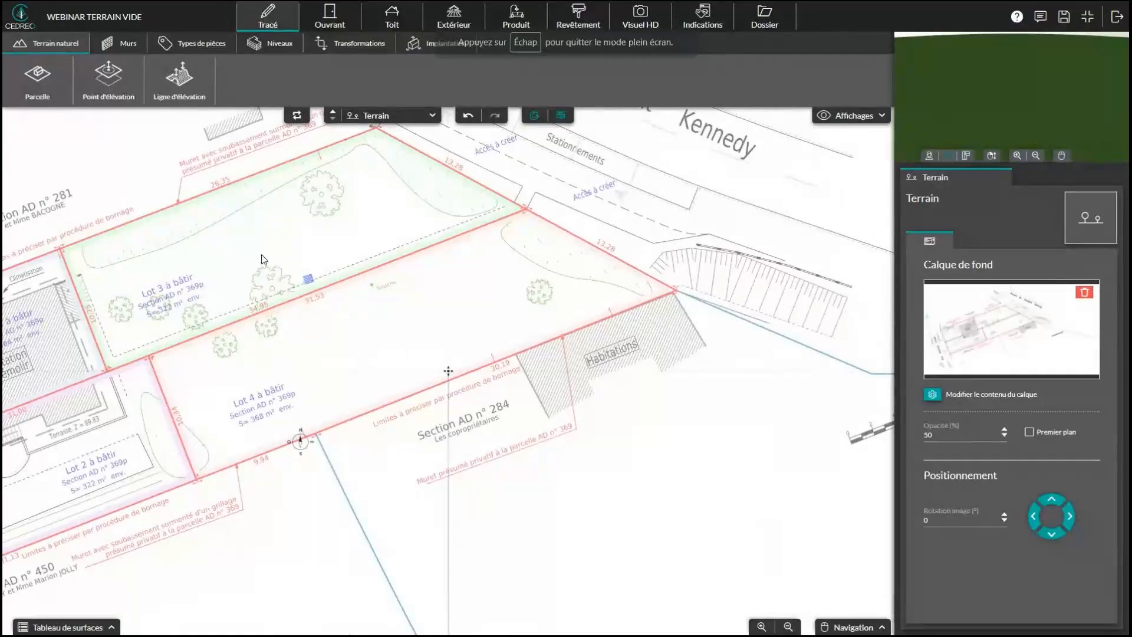
drag(283, 262, 493, 250)
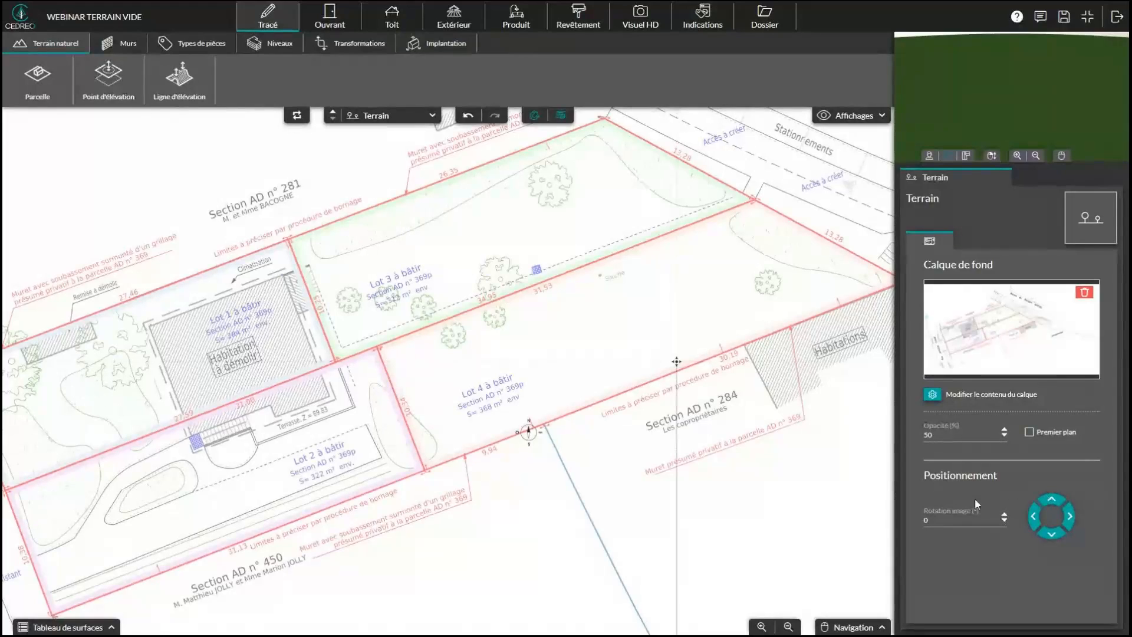
click(1004, 516)
click(1004, 515)
click(1004, 516)
click(1005, 516)
click(1004, 516)
click(1004, 516)
click(1004, 516)
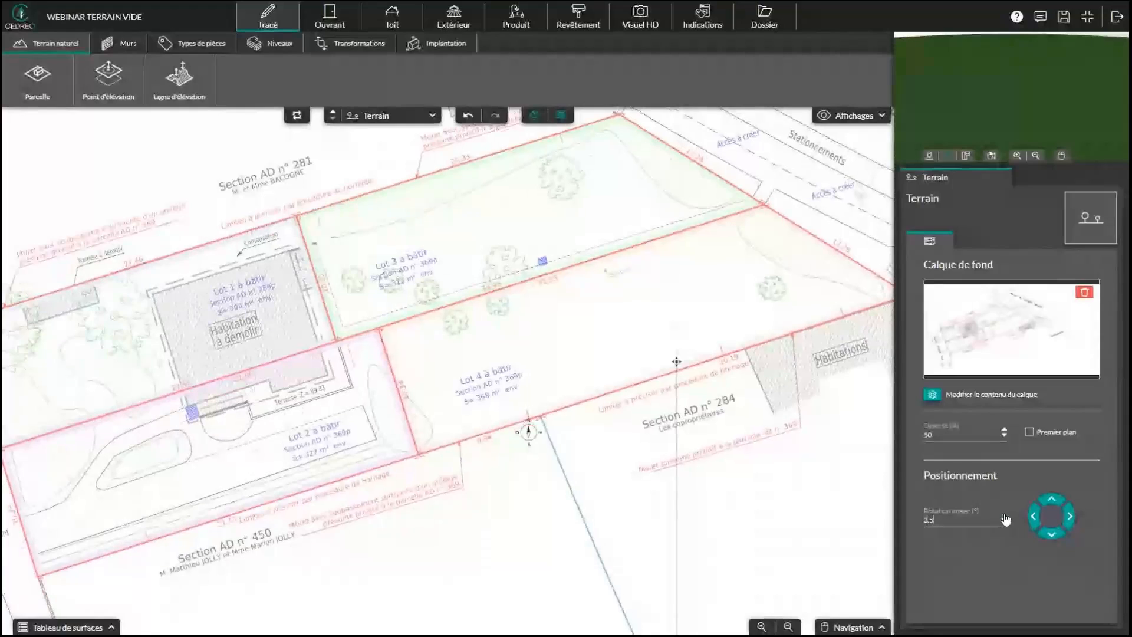
click(1005, 516)
click(1005, 515)
click(1004, 515)
click(1004, 515)
click(1004, 515)
click(1004, 515)
click(1005, 516)
click(1004, 516)
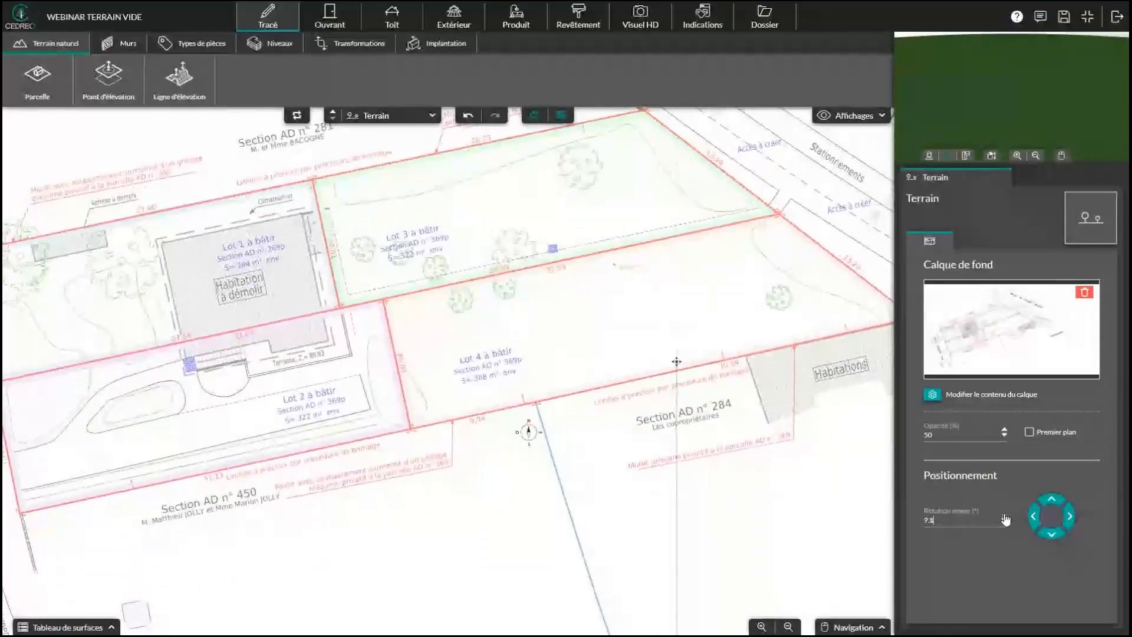
click(1004, 515)
click(1004, 516)
click(1004, 515)
click(1004, 515)
click(1004, 516)
click(1004, 515)
click(1004, 515)
click(1005, 515)
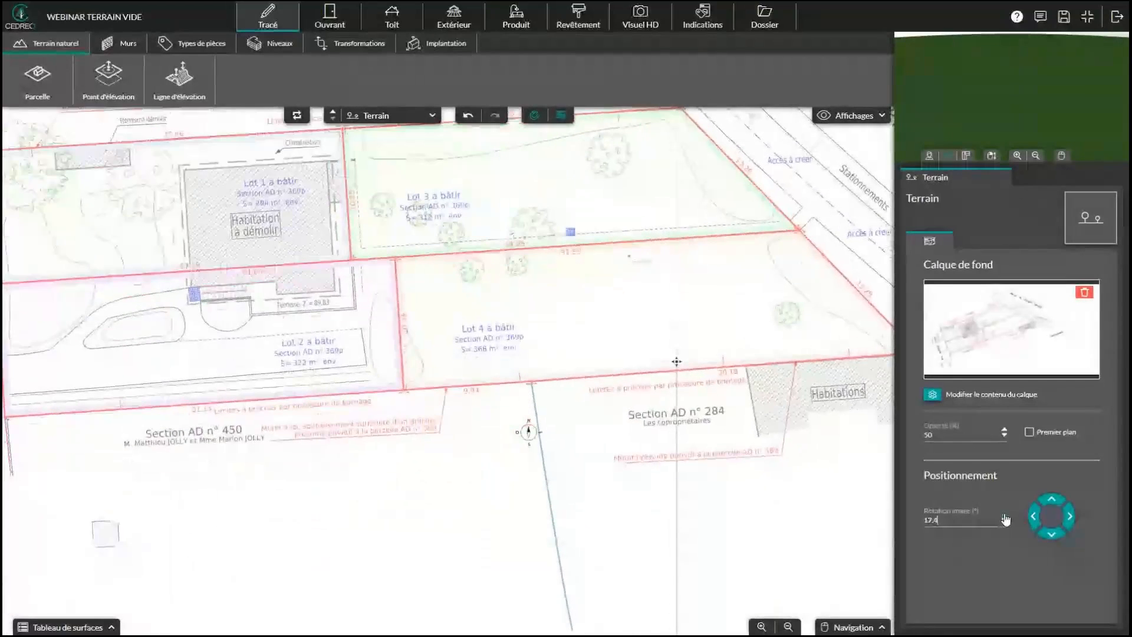
click(1004, 516)
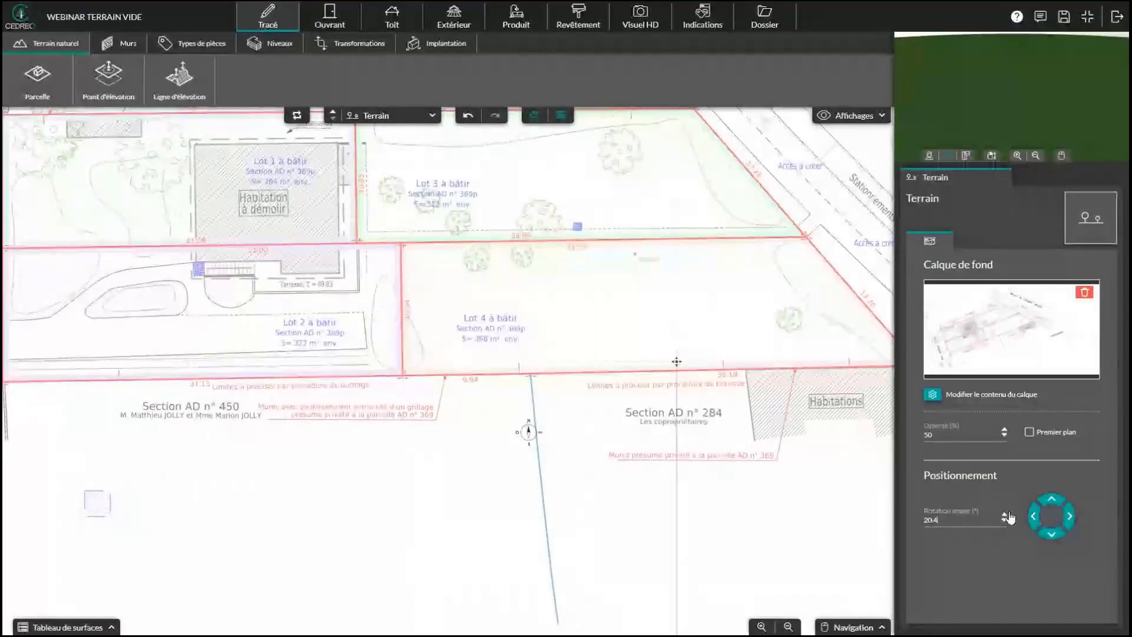
click(1004, 516)
click(1004, 515)
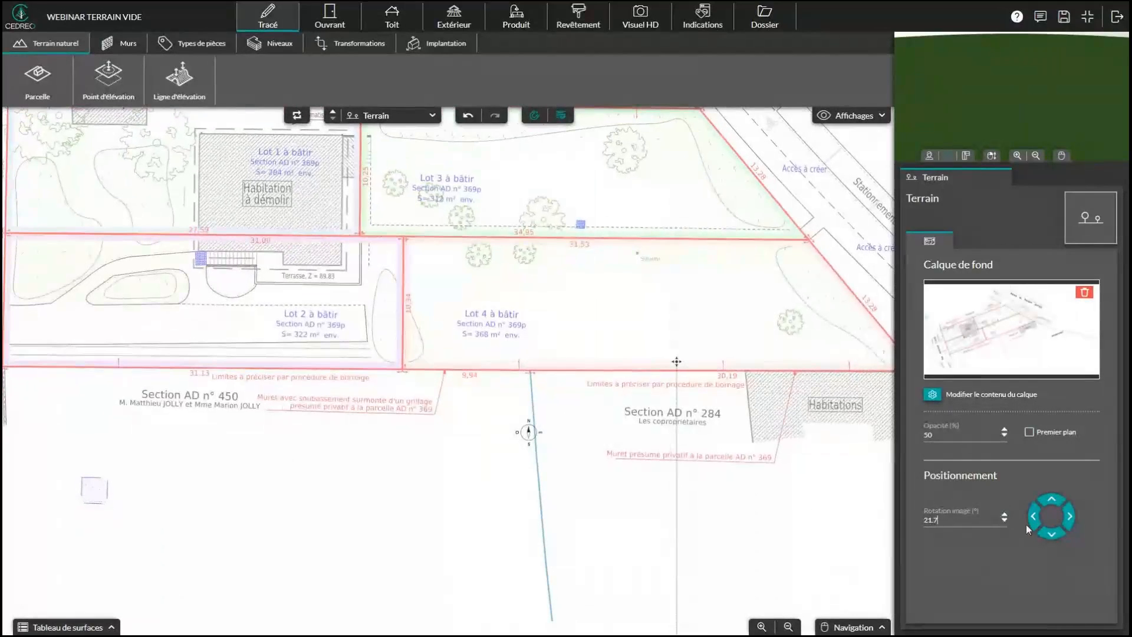
click(1005, 520)
click(1005, 520)
click(1005, 520)
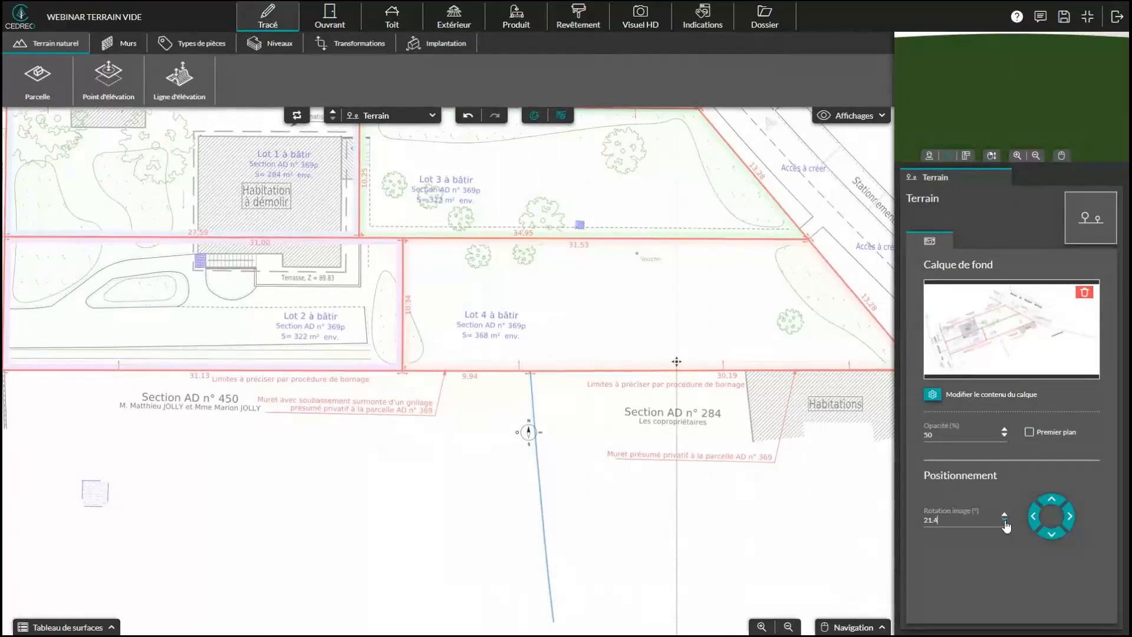
click(1005, 520)
click(1005, 516)
click(1005, 516)
drag(614, 442, 554, 496)
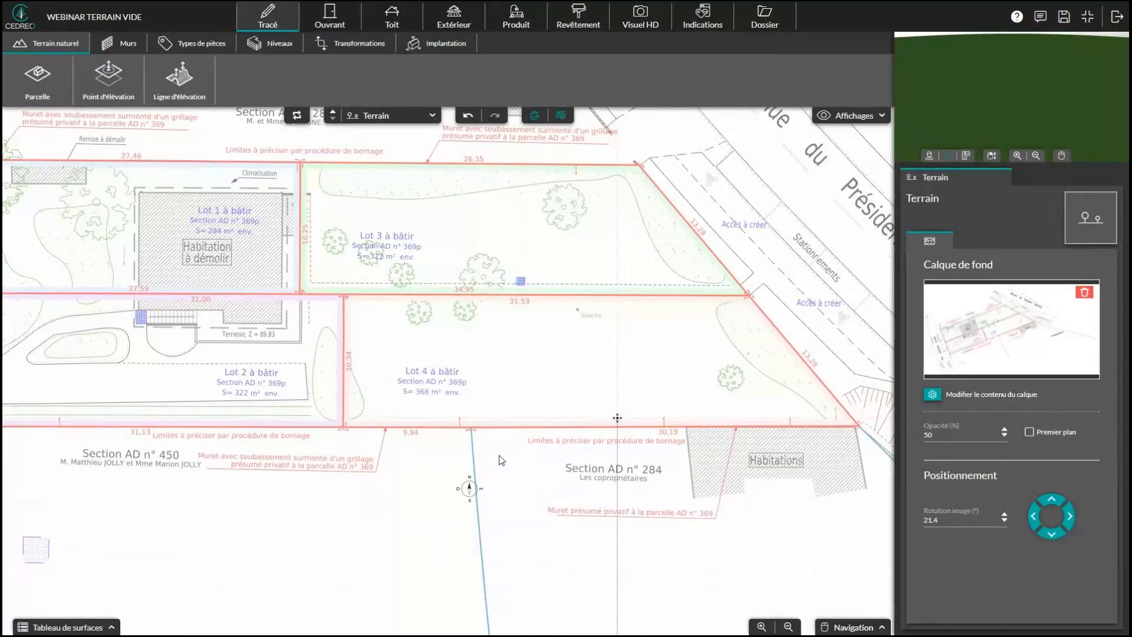
Step: Fine-tune the background plan's rotation to 21.7°
scroll(504, 463, up, 2)
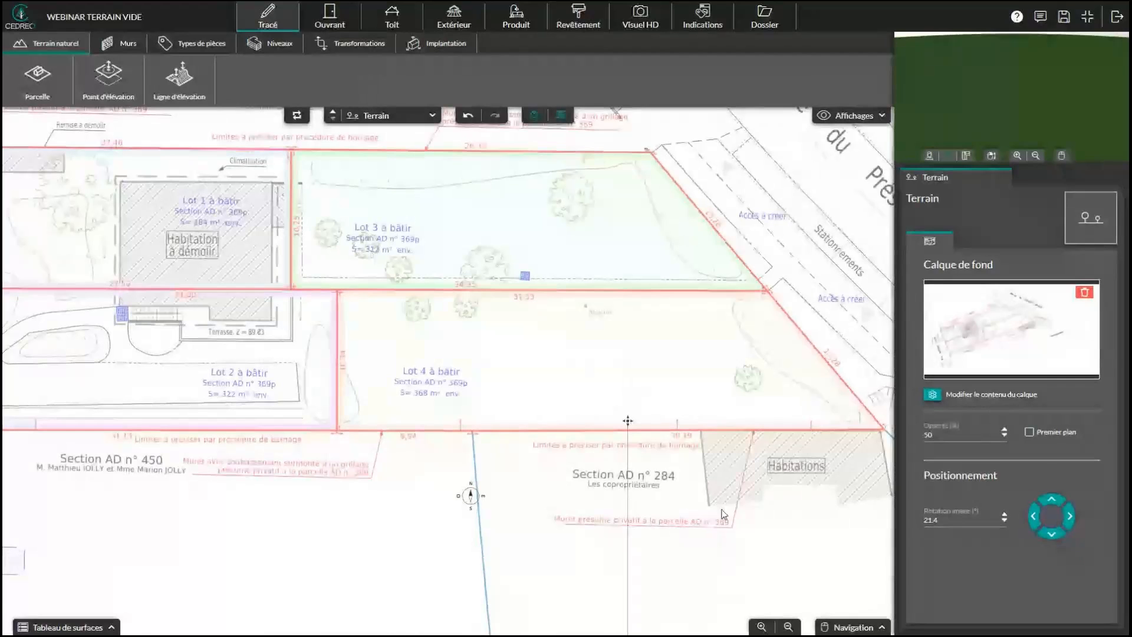
click(1052, 502)
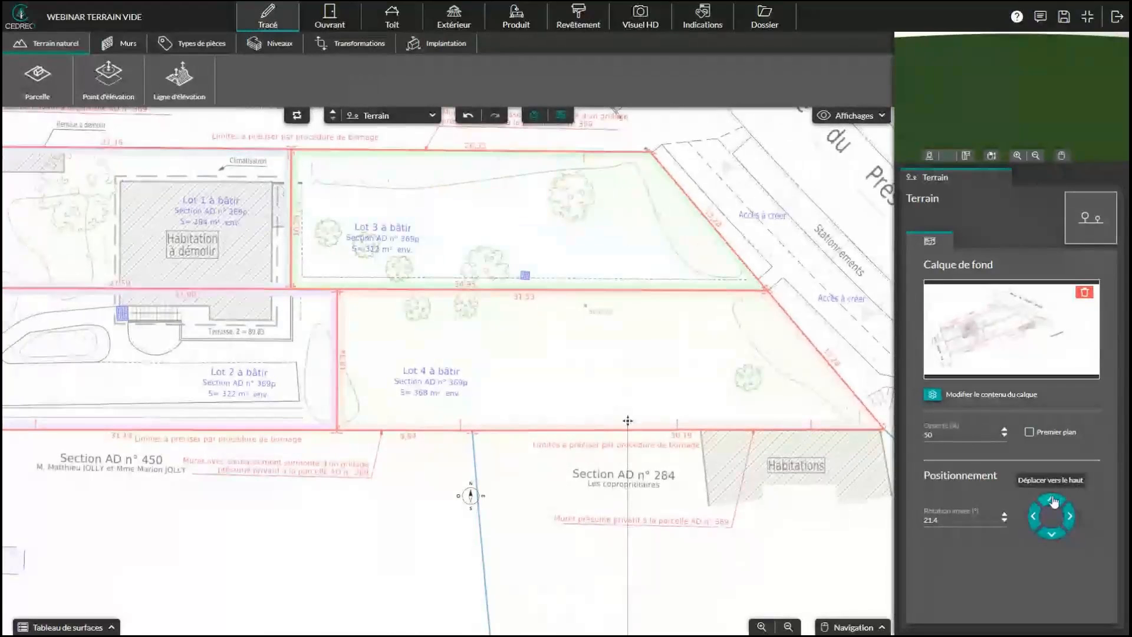
click(1004, 516)
click(1004, 515)
click(1005, 515)
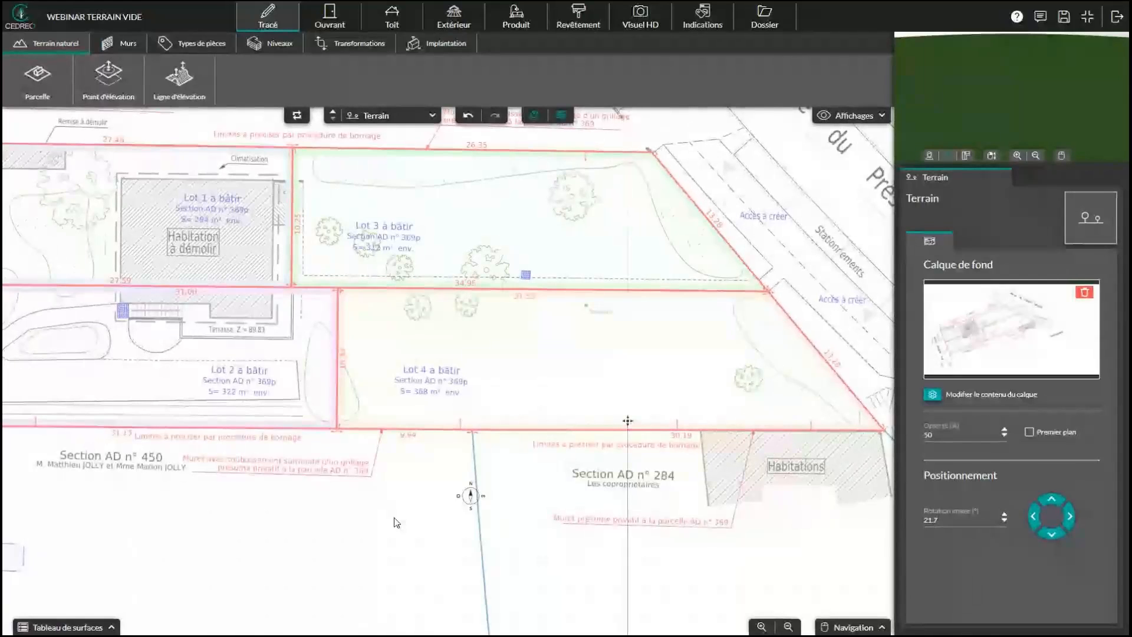
Step: Reposition the background plan horizontally by nudging it to the left and back to the right
drag(394, 519, 473, 556)
scroll(531, 499, up, 1)
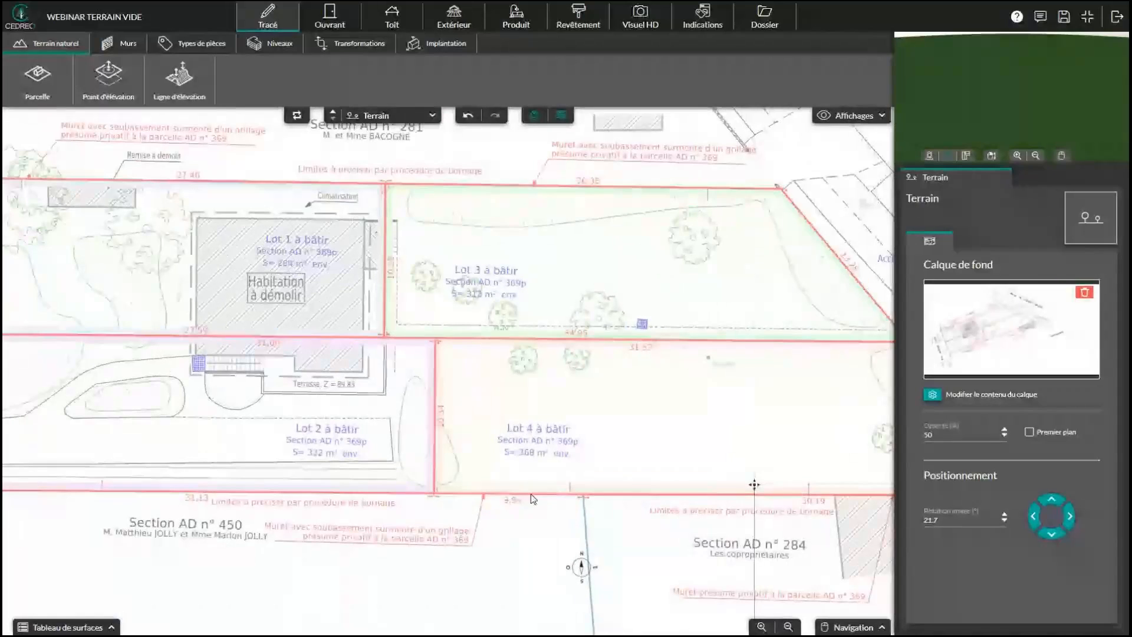
drag(654, 407, 599, 410)
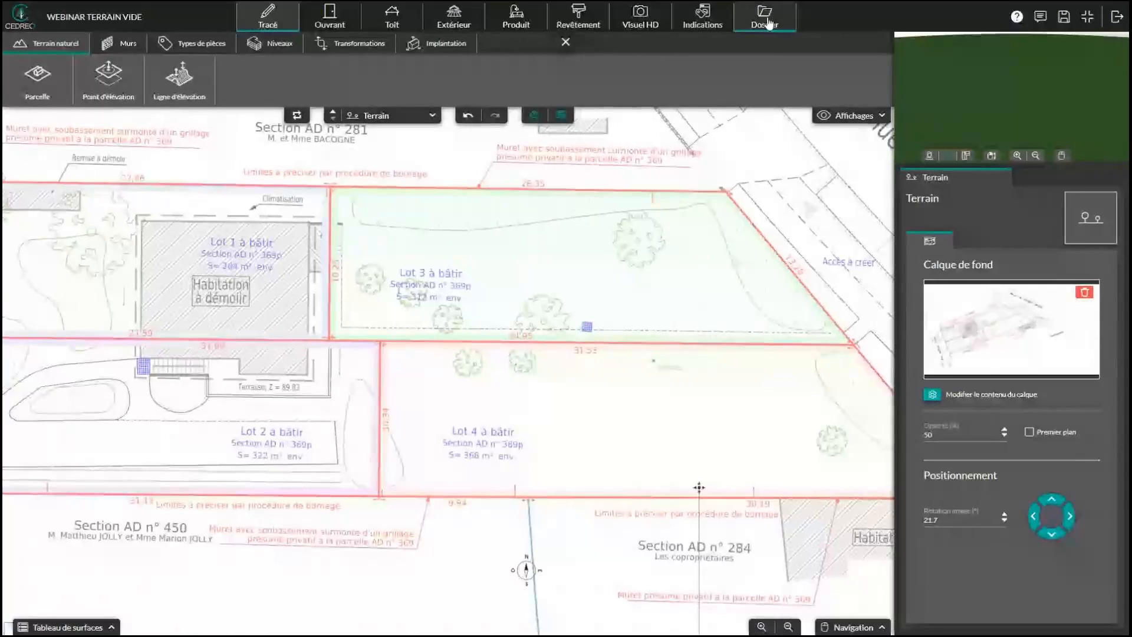
drag(715, 397, 642, 412)
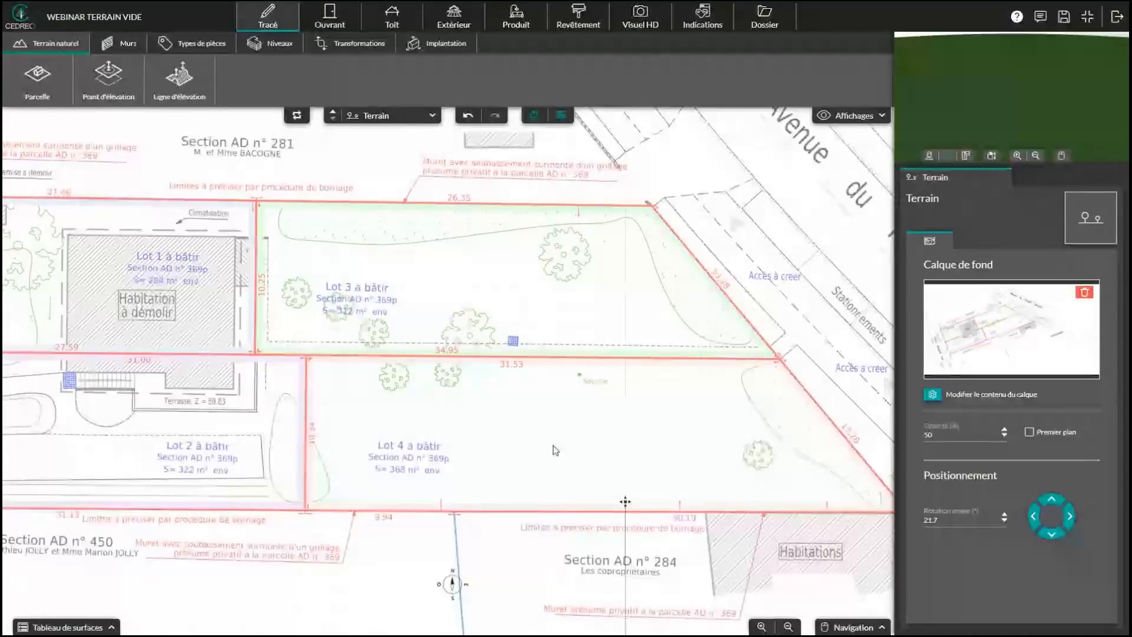
drag(544, 405, 634, 386)
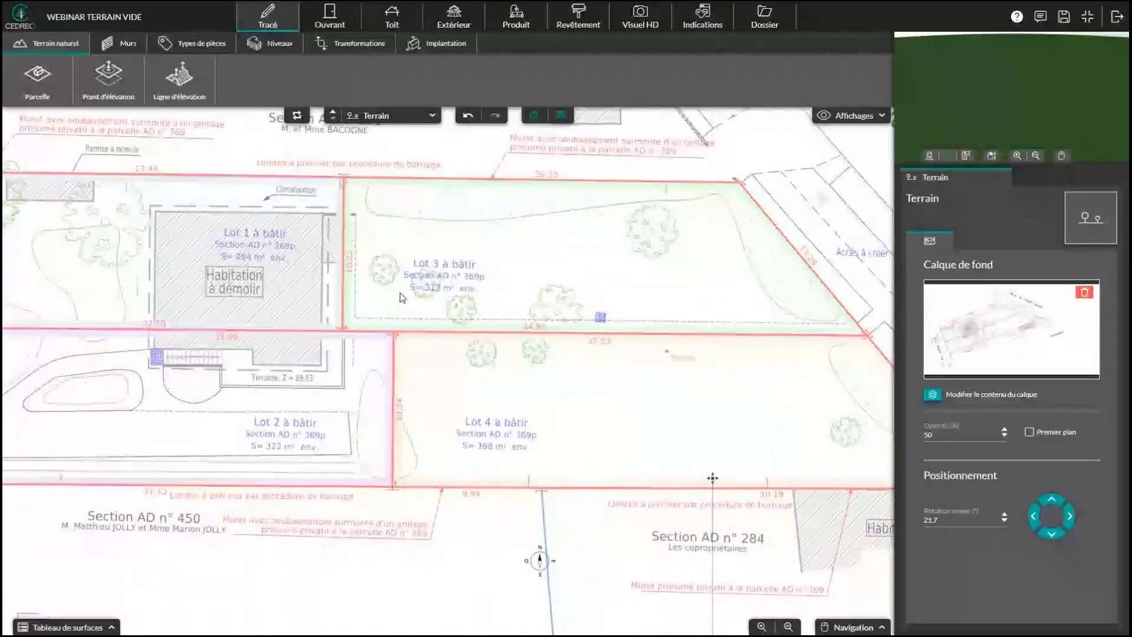
drag(694, 416, 517, 421)
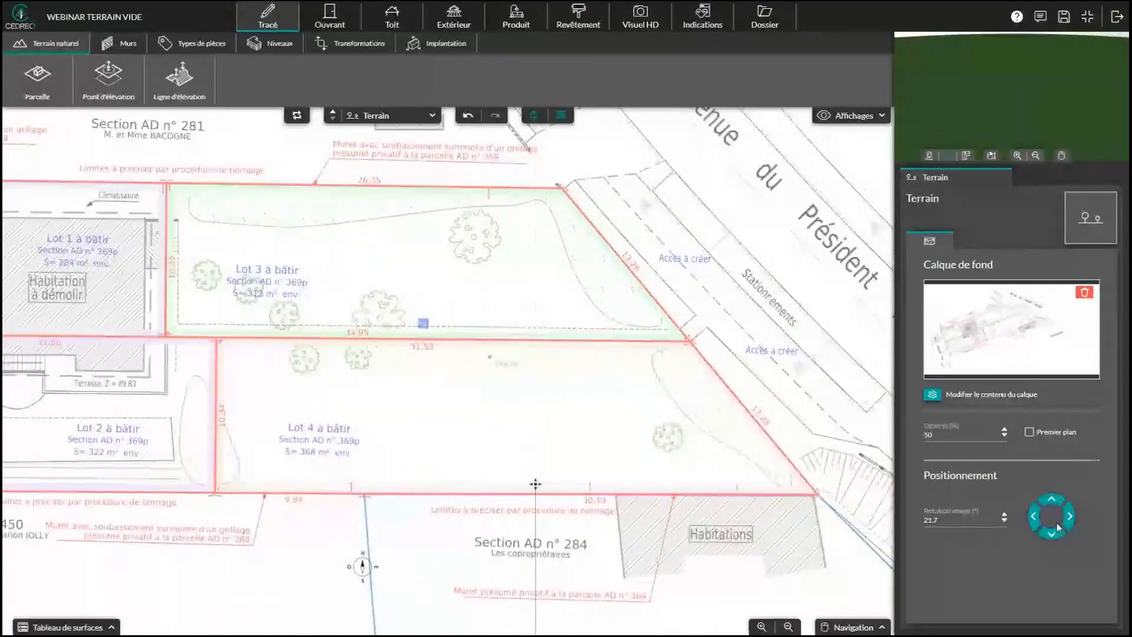
click(1033, 522)
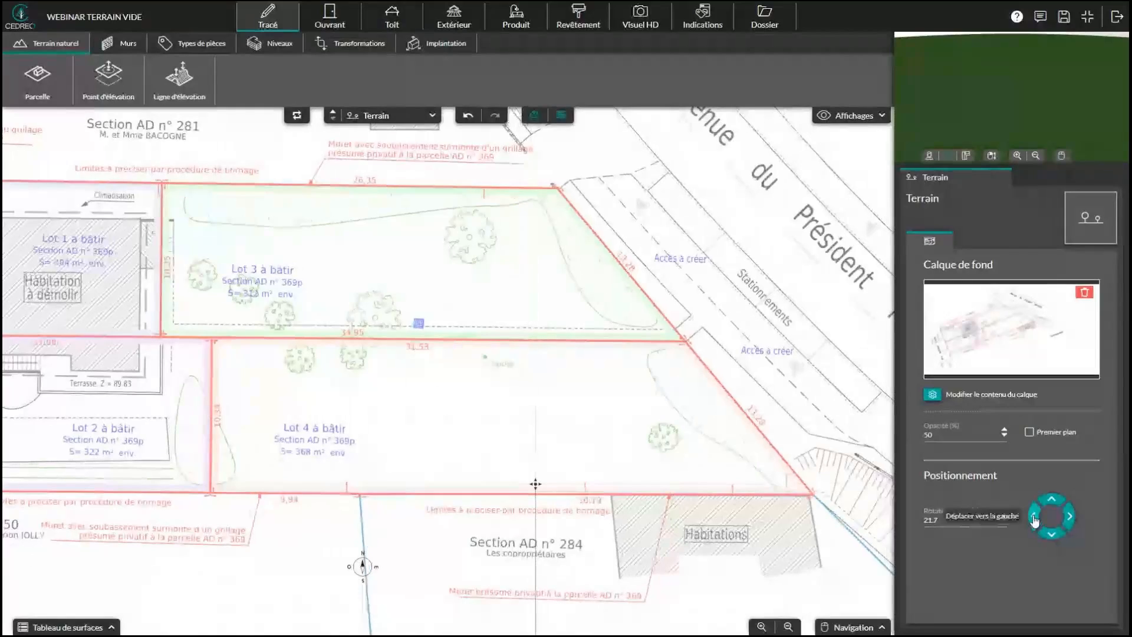
click(1033, 522)
click(1072, 523)
click(1072, 522)
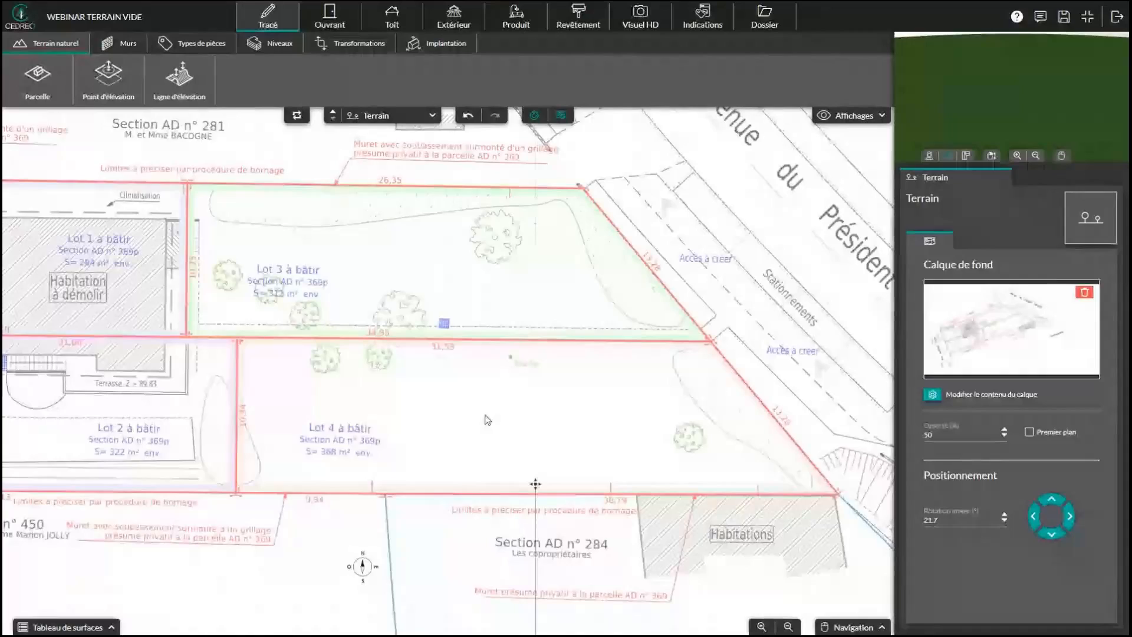
Step: Trace a parcel around Lot 4 through its four corners and the intermediate boundary point on the side facing Section AD n° 284
drag(486, 417, 454, 416)
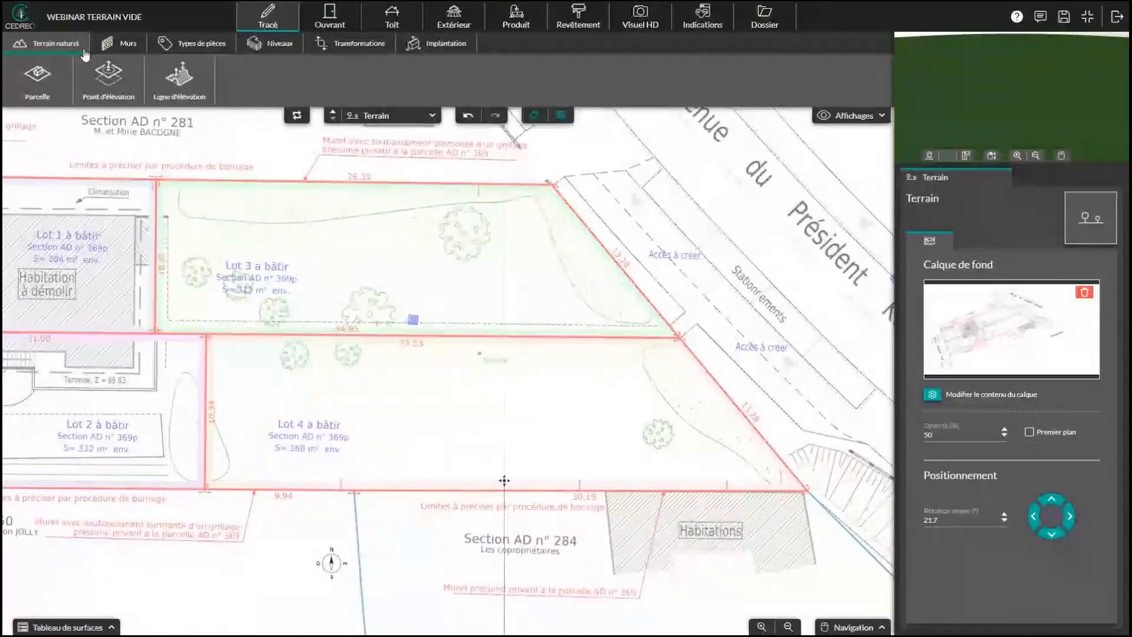
click(43, 88)
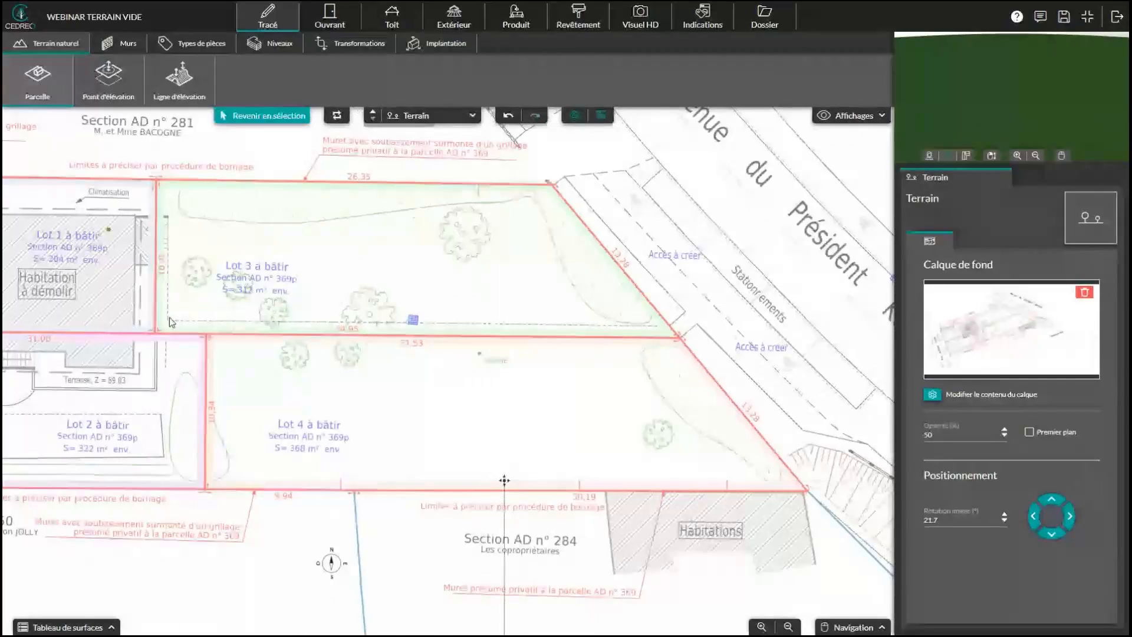
scroll(261, 372, up, 2)
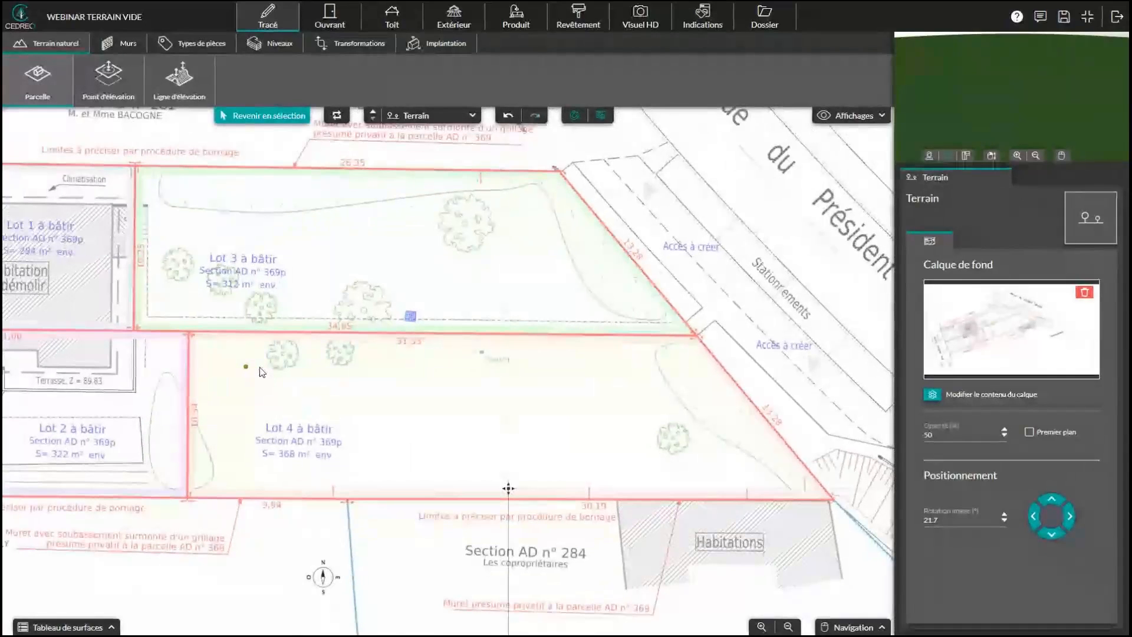
click(191, 333)
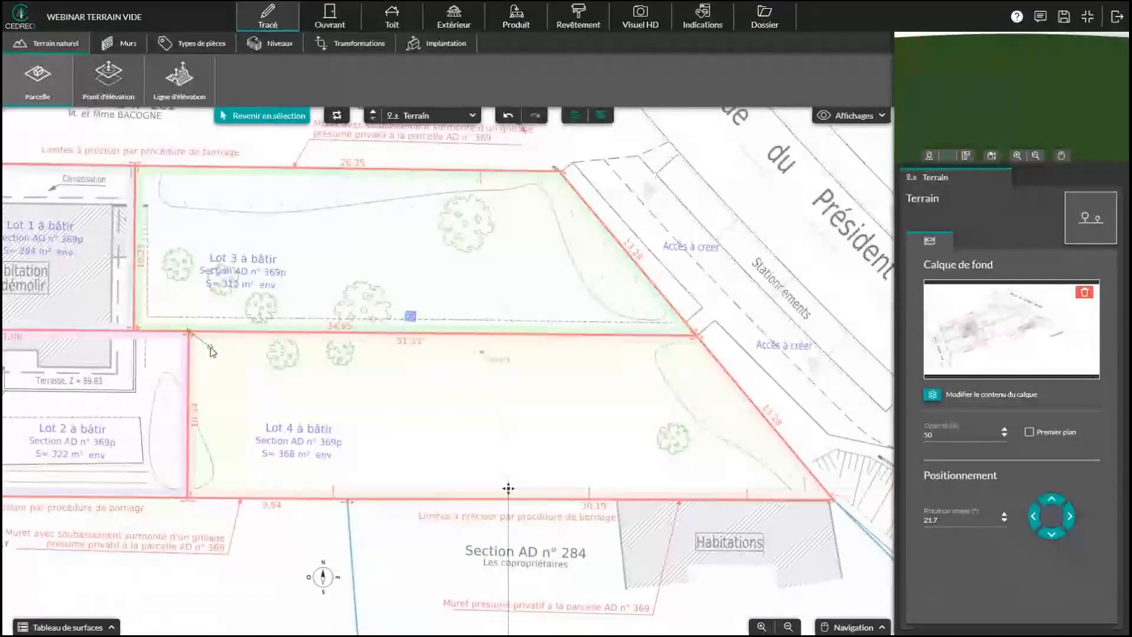
click(696, 335)
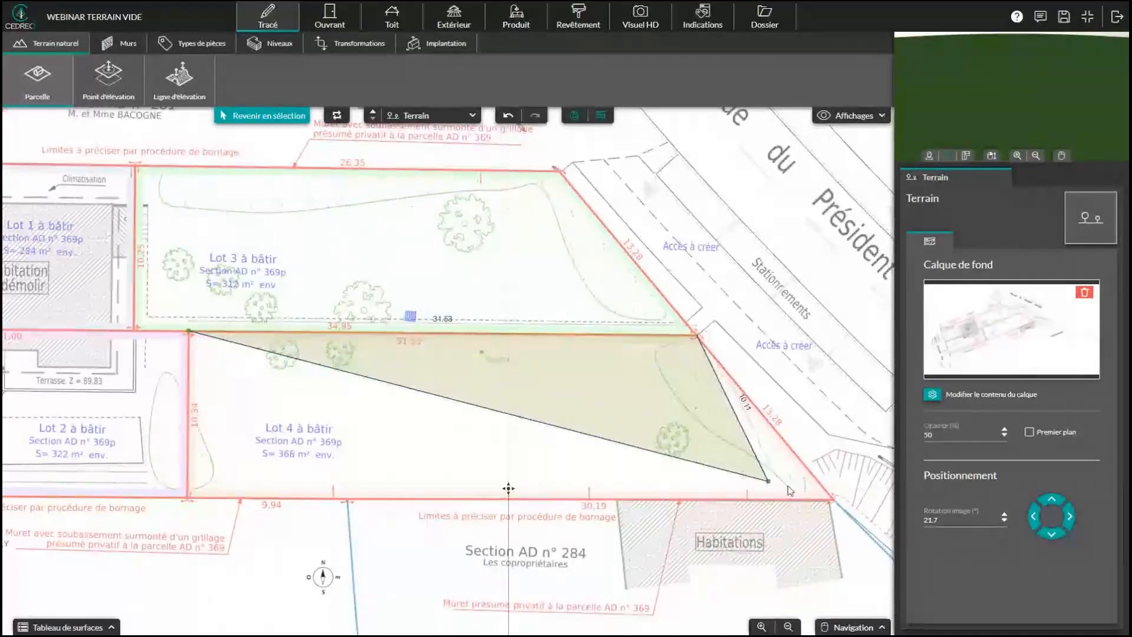
click(831, 499)
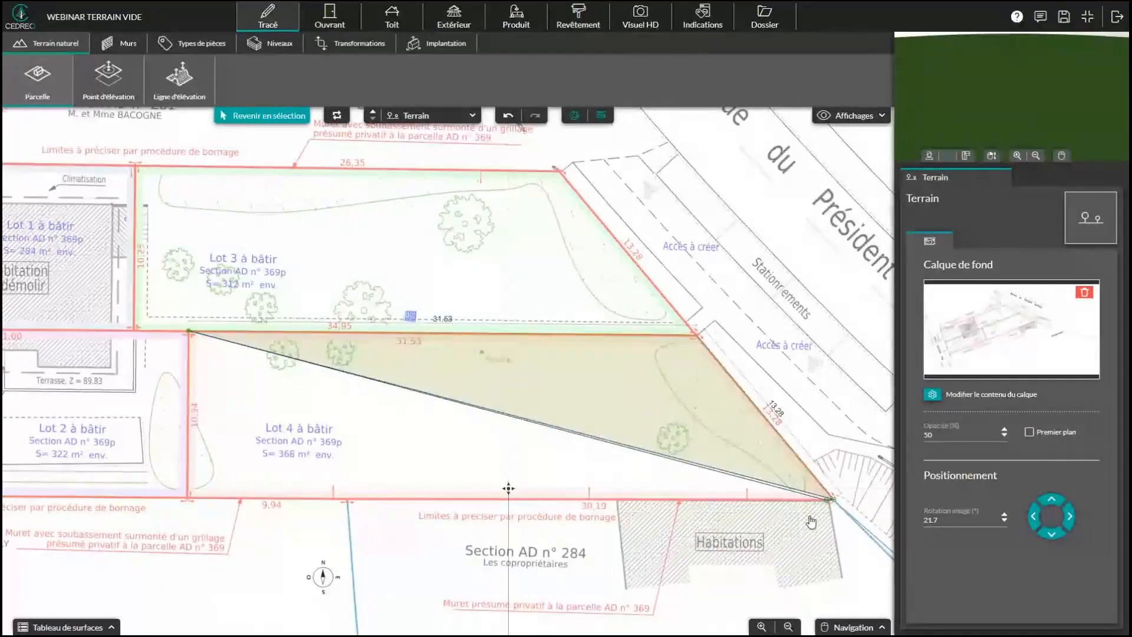
scroll(388, 496, up, 1)
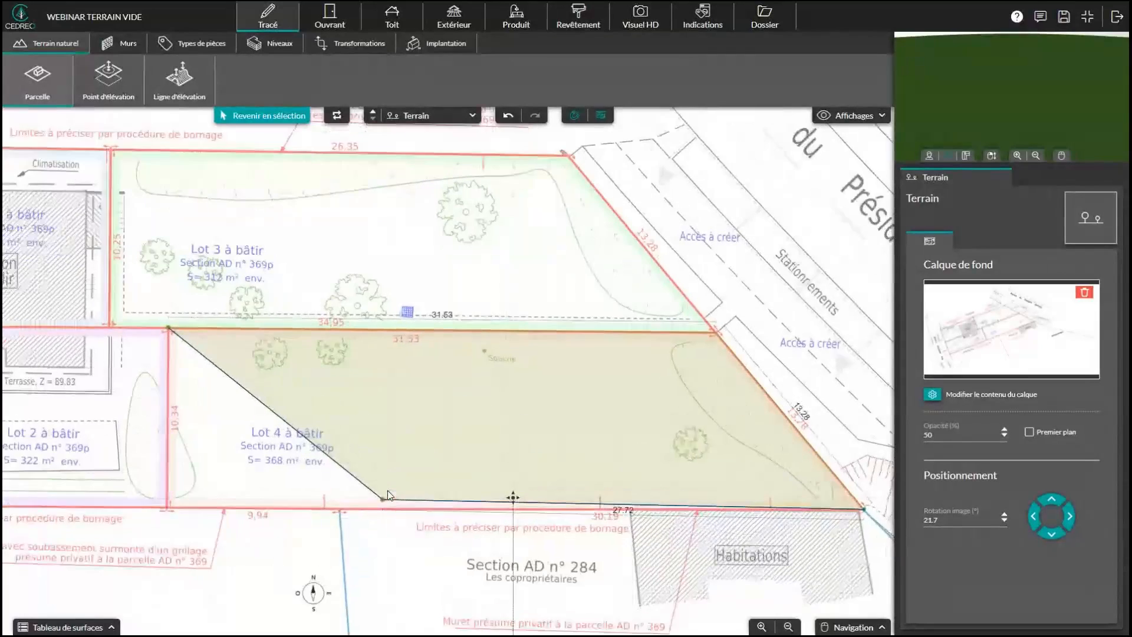
scroll(388, 495, up, 1)
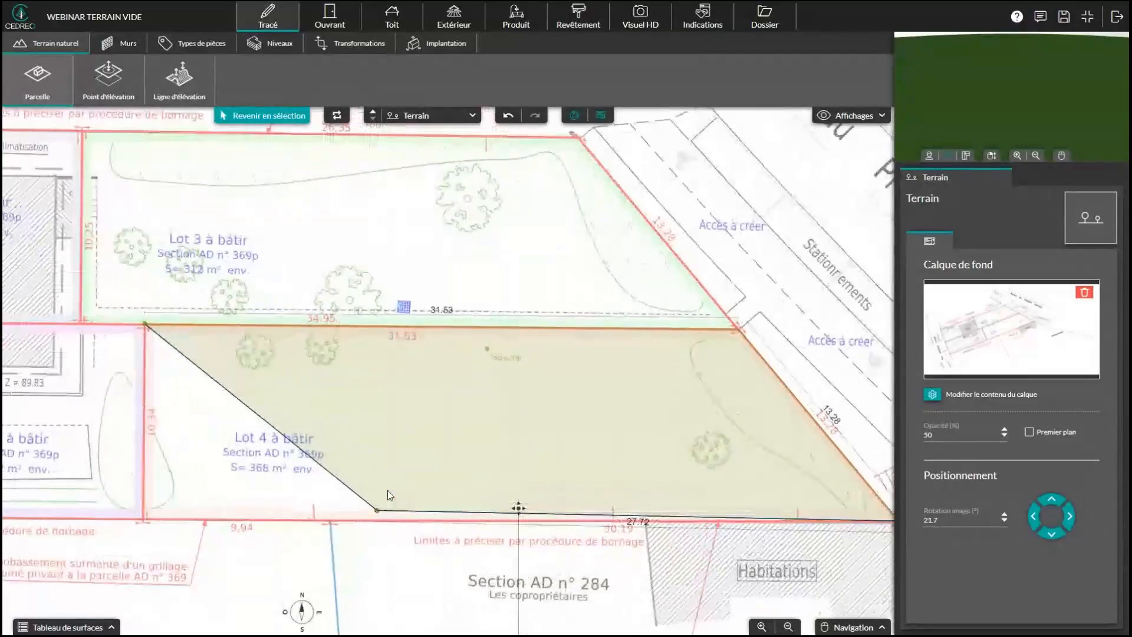
click(329, 521)
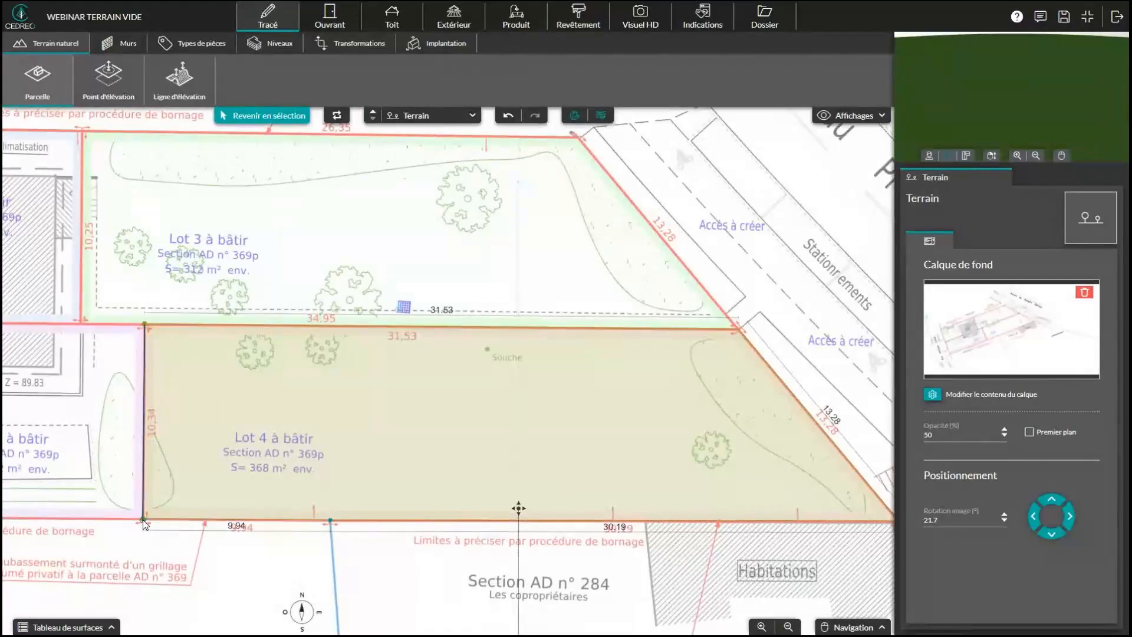
click(143, 519)
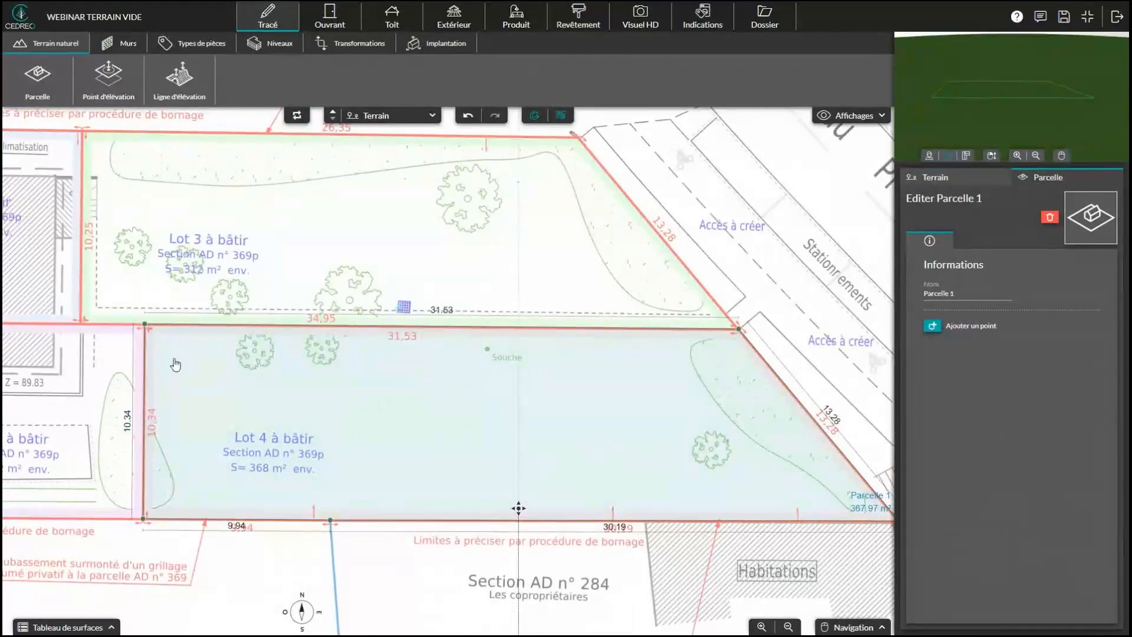
Step: Compare the traced parcel's side lengths and area with the dimensions printed on the Lot 4 plan
scroll(402, 390, down, 1)
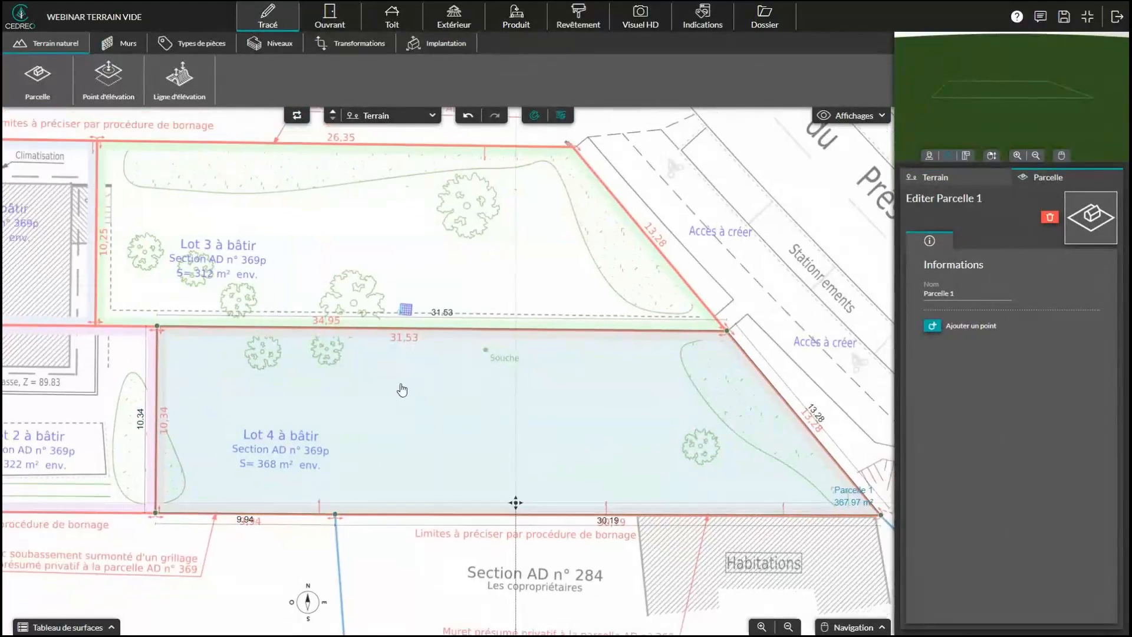
mouse_move(561, 422)
right_down()
mouse_move(508, 386)
mouse_move(556, 412)
right_up()
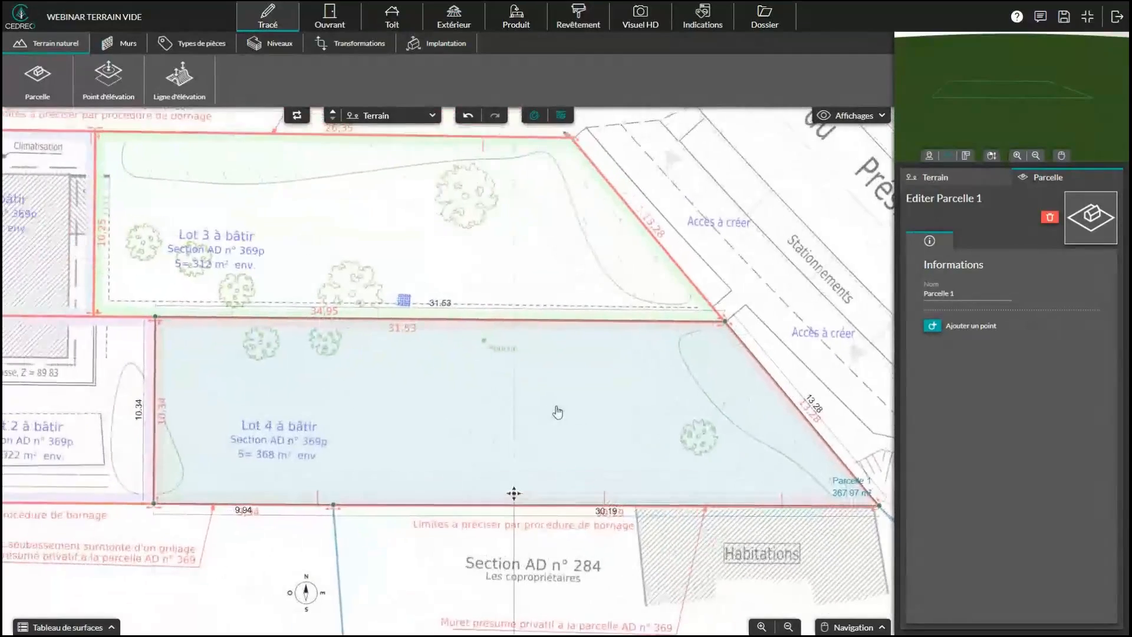
scroll(487, 399, up, 1)
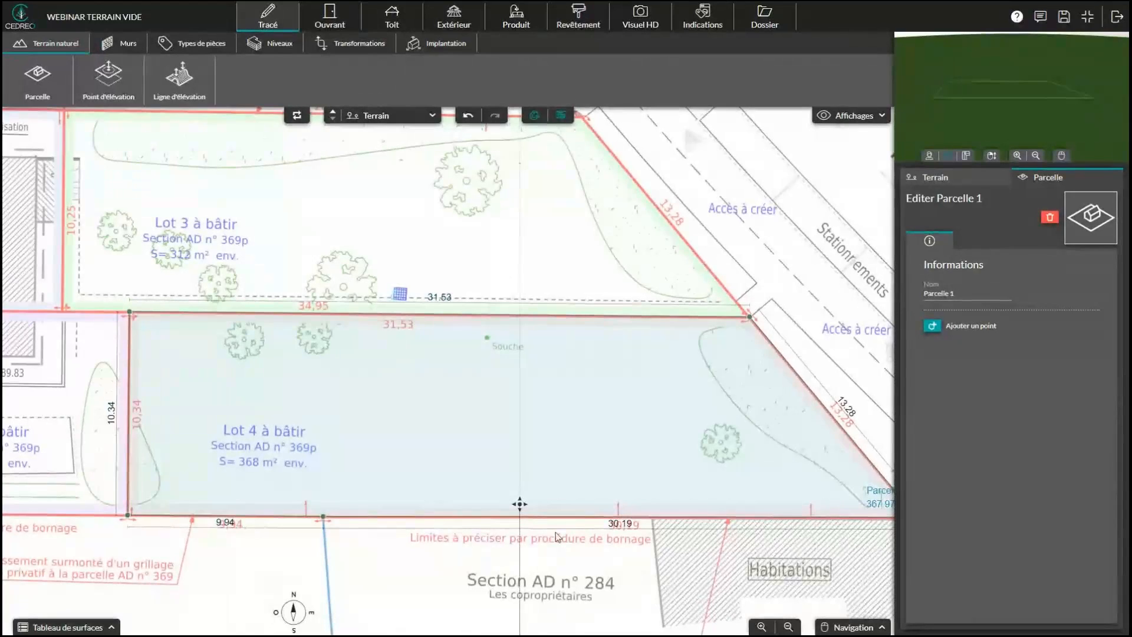
drag(786, 537, 685, 533)
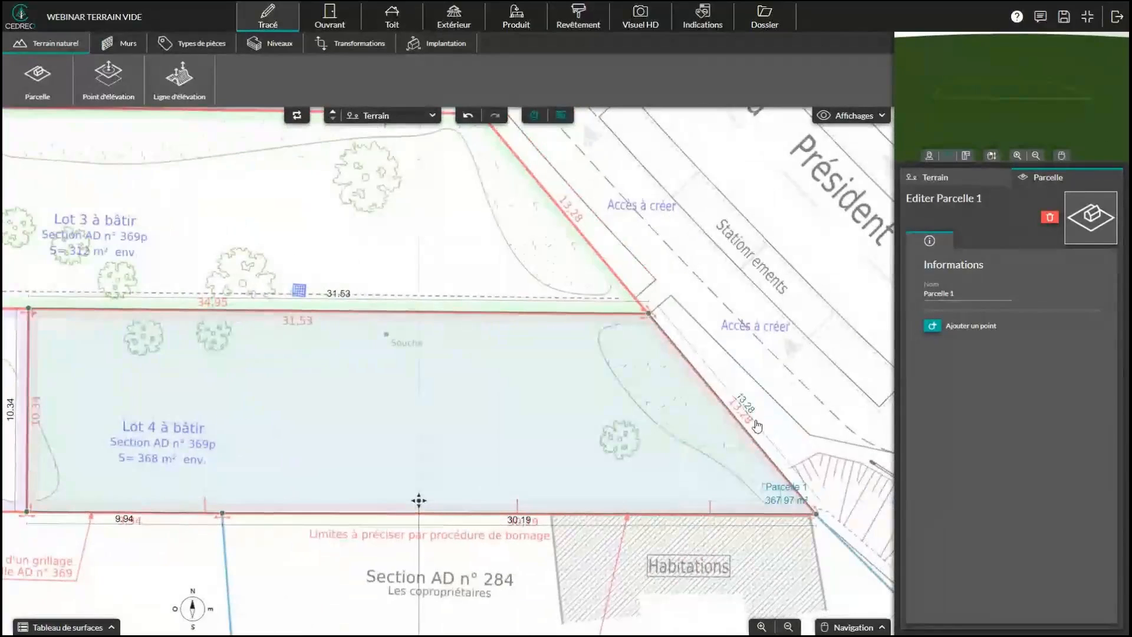
drag(321, 404, 384, 411)
scroll(473, 404, down, 1)
scroll(402, 405, up, 1)
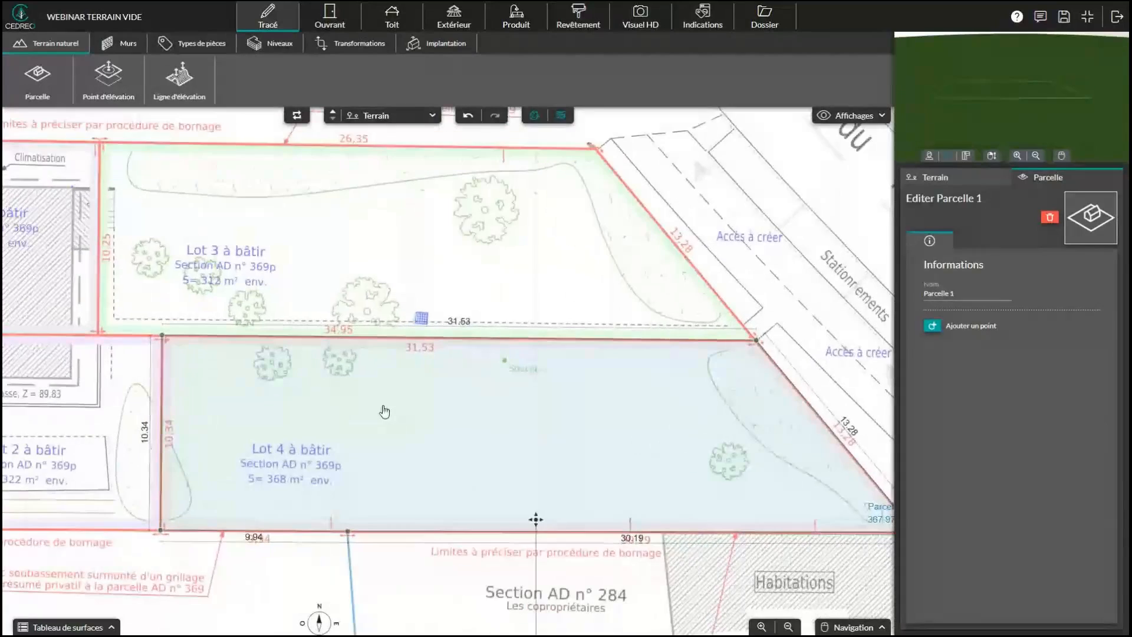
scroll(419, 422, up, 2)
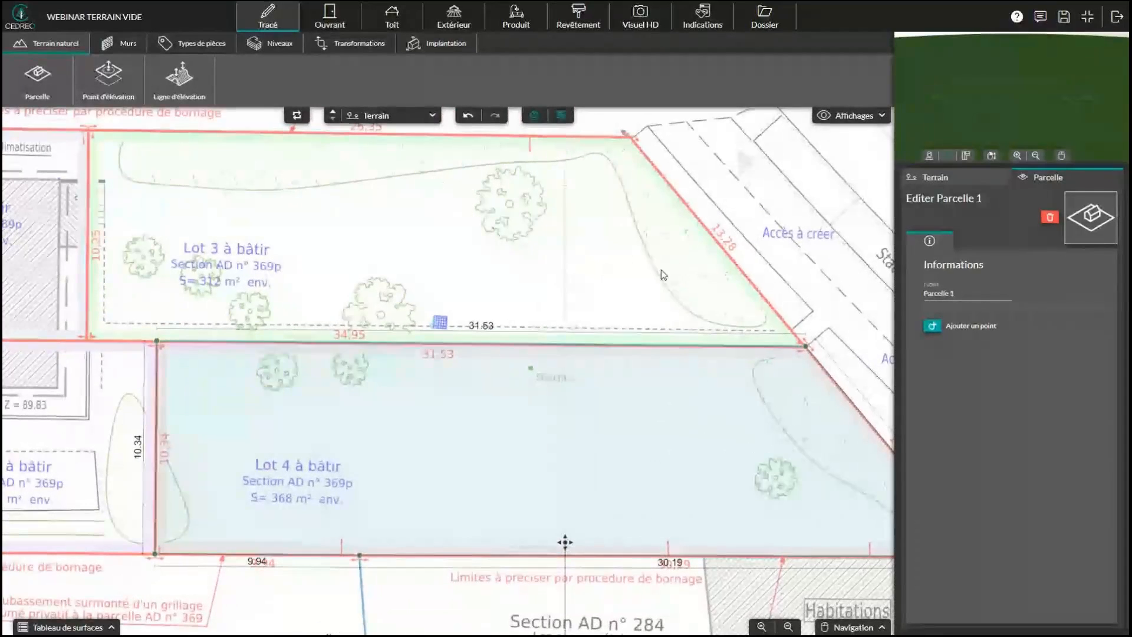
Step: Toggle the Calque display off and on to compare the parcel outline with the background plan
click(854, 116)
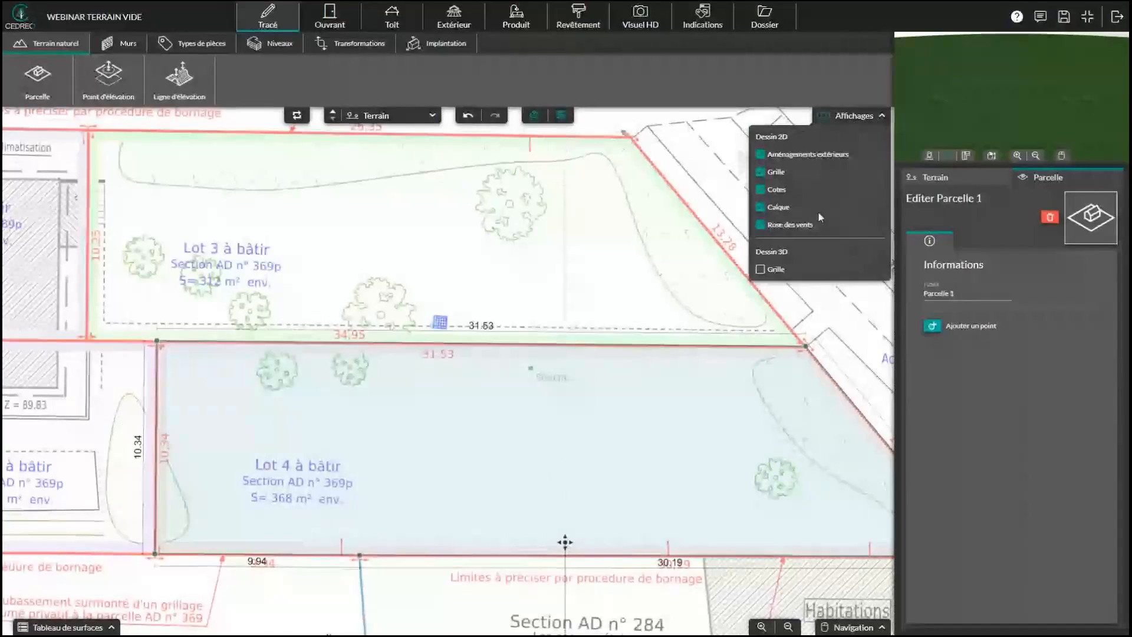
click(777, 210)
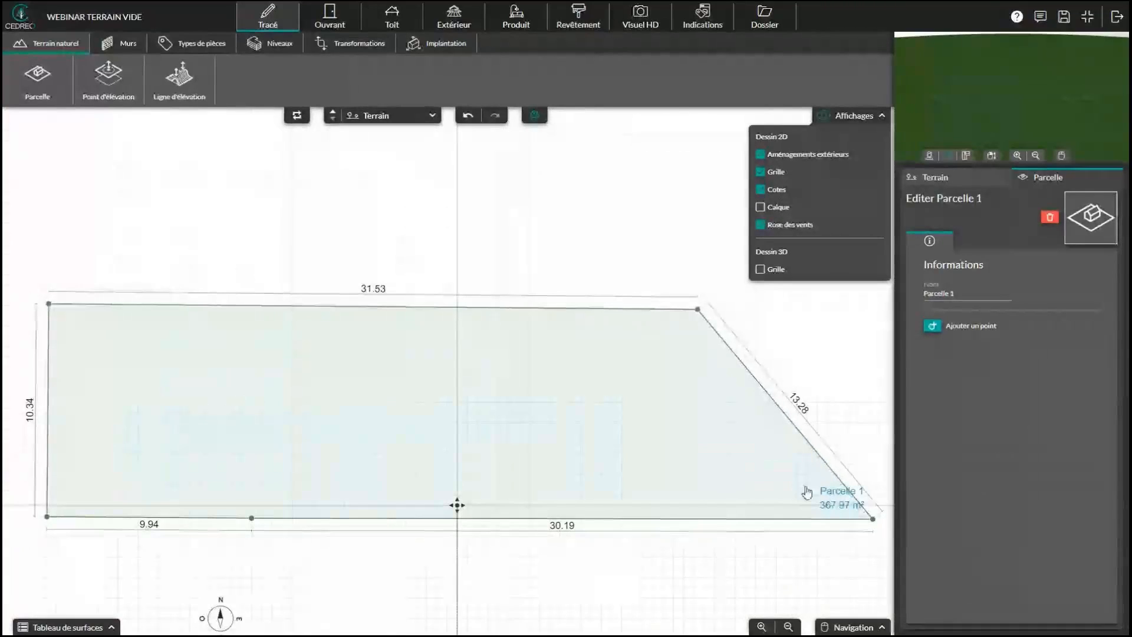
click(761, 207)
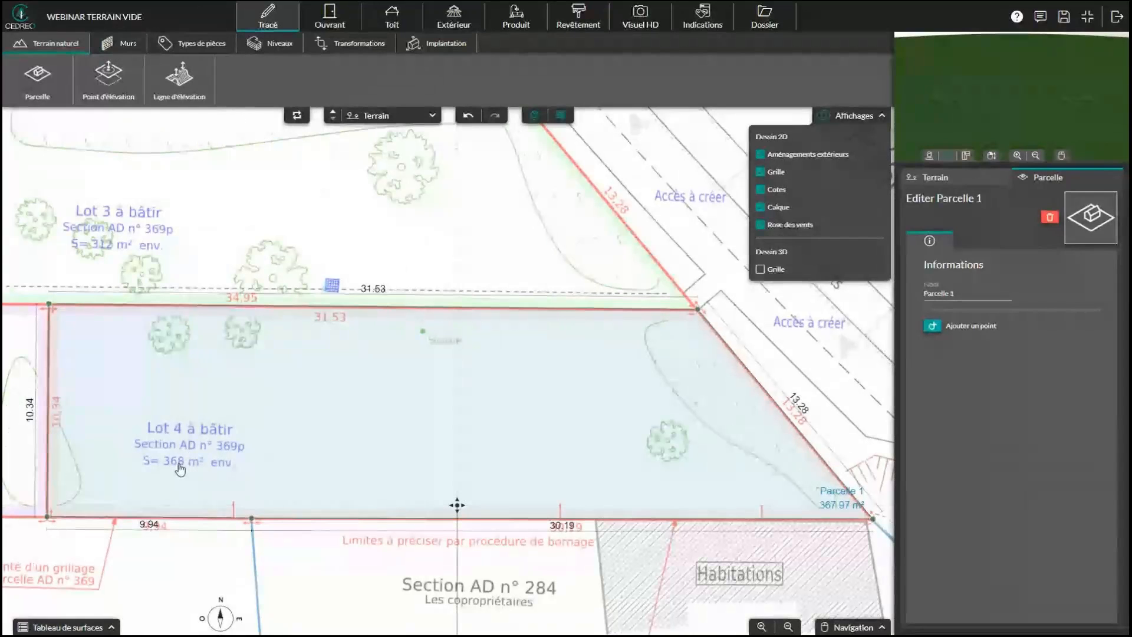
click(767, 211)
click(766, 210)
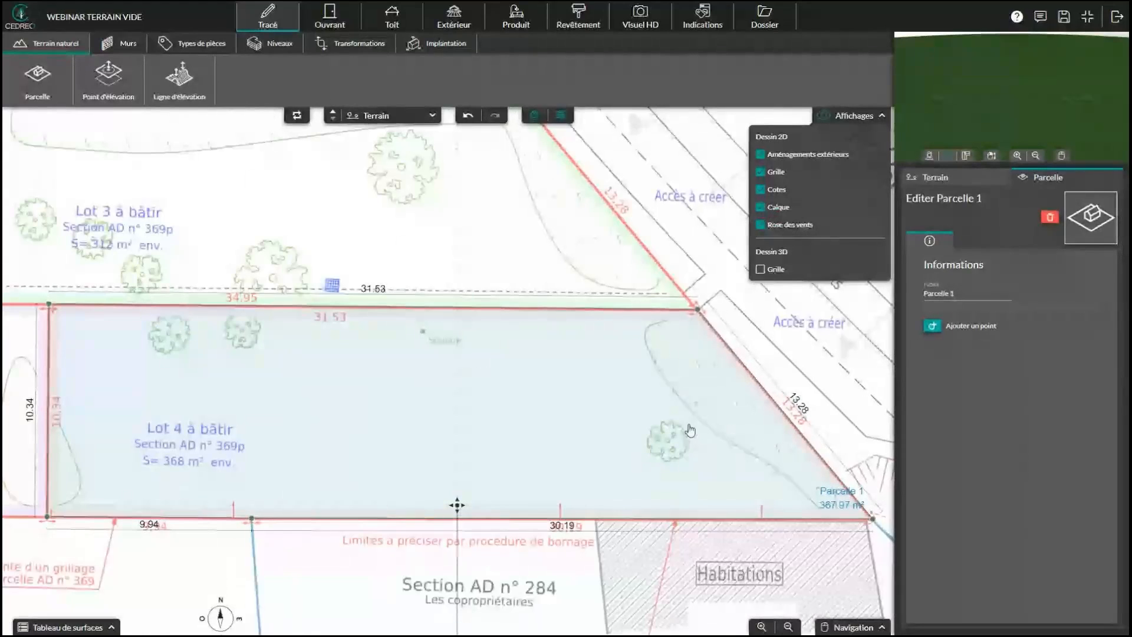
Step: Set a 400 cm setback line on the parcel's slanted street-side boundary
click(766, 391)
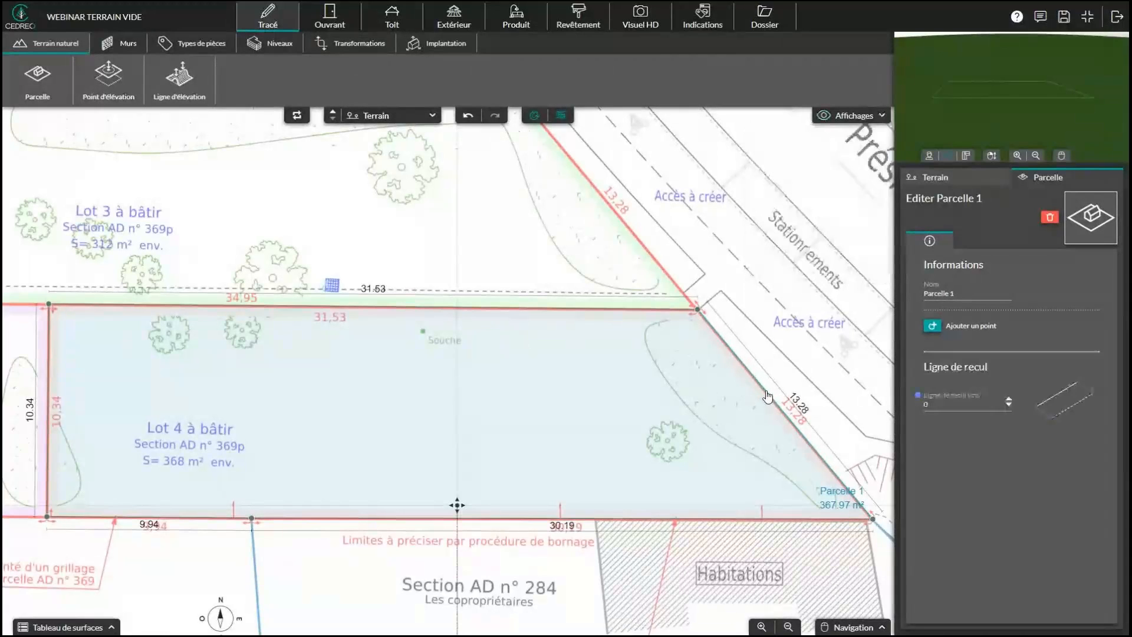
click(941, 405)
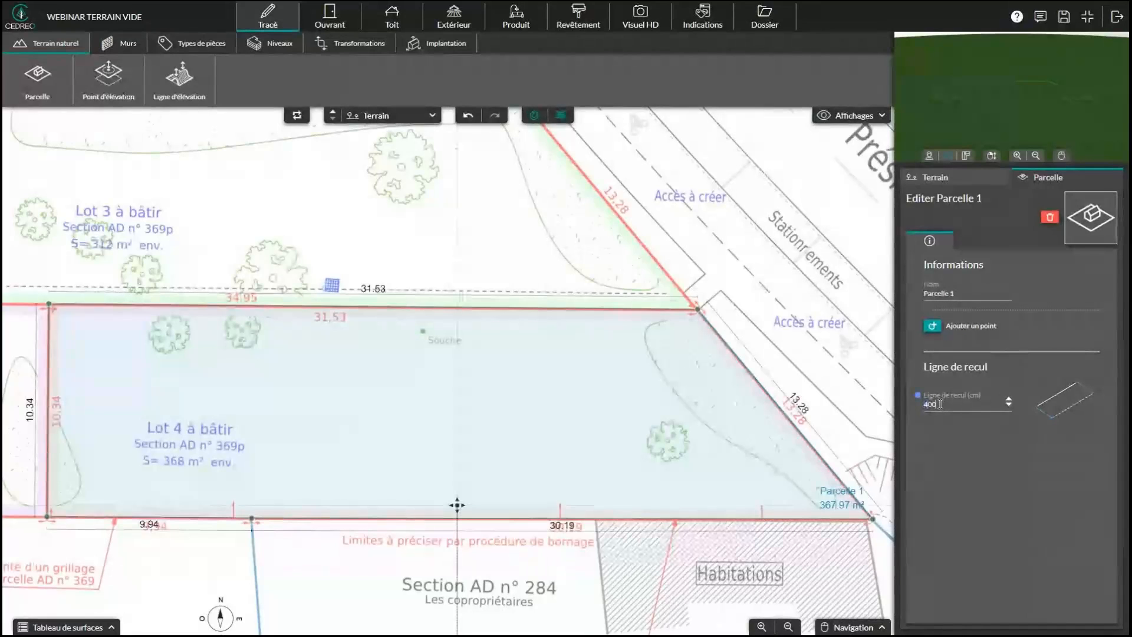
key(Return)
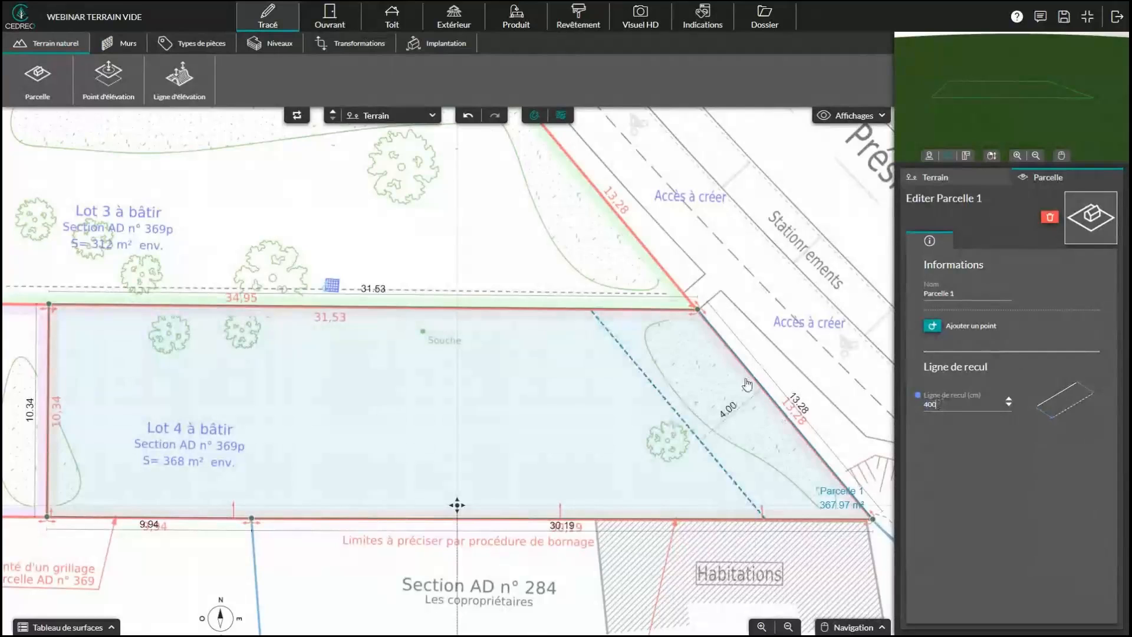
Step: Set a 500 cm setback line on the parcel's 10.34 m rear boundary
right_drag(457, 406, 470, 400)
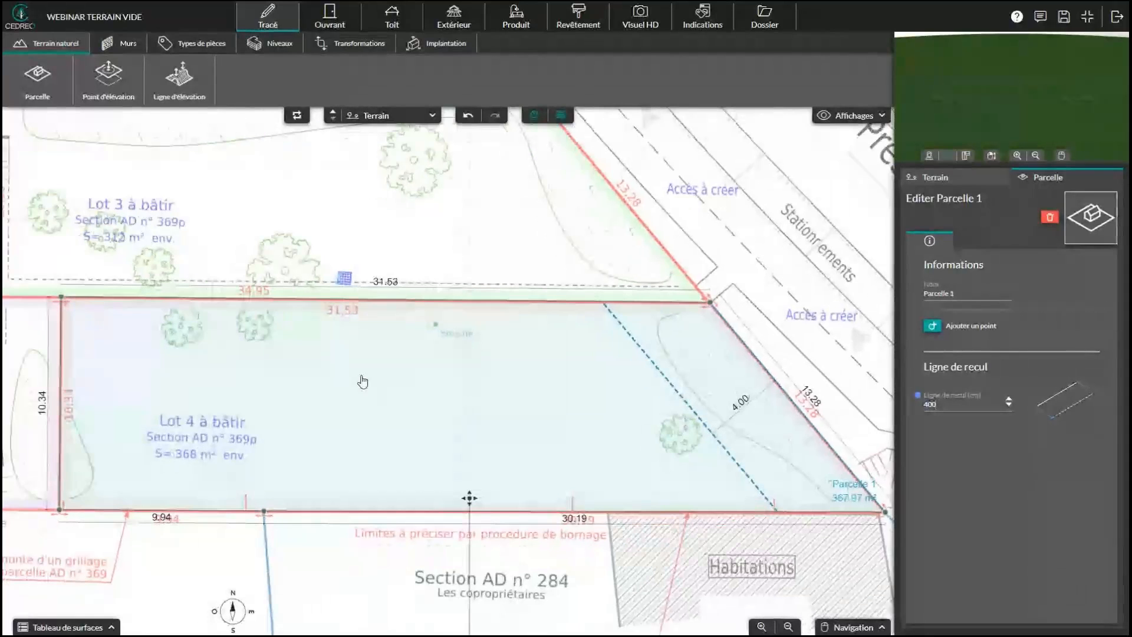
right_drag(65, 388, 106, 387)
click(103, 386)
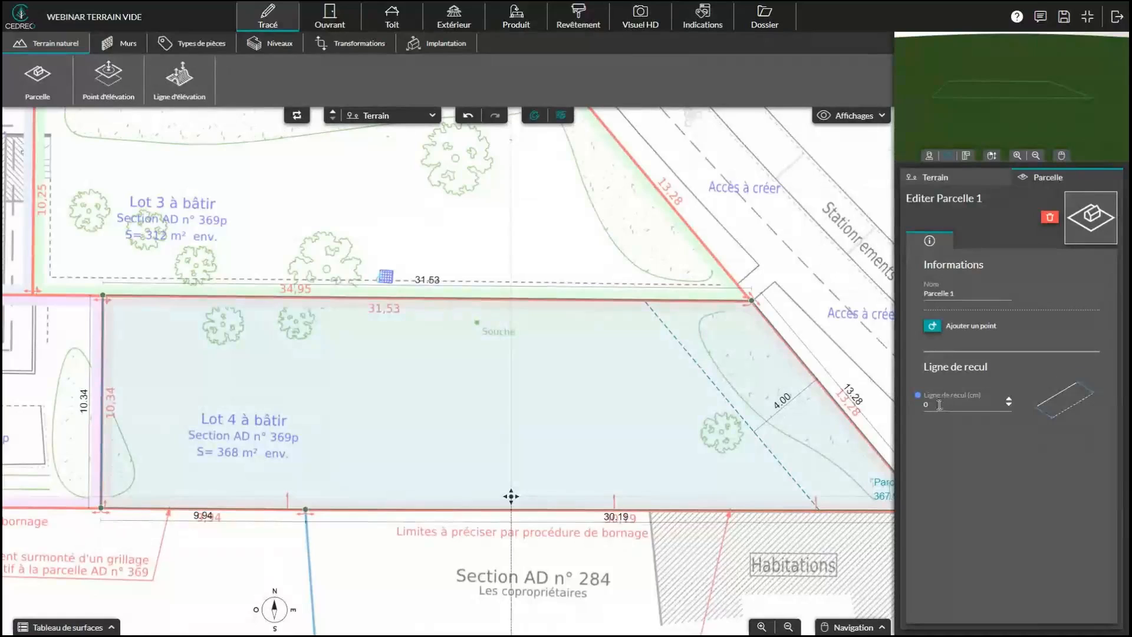
text(500)
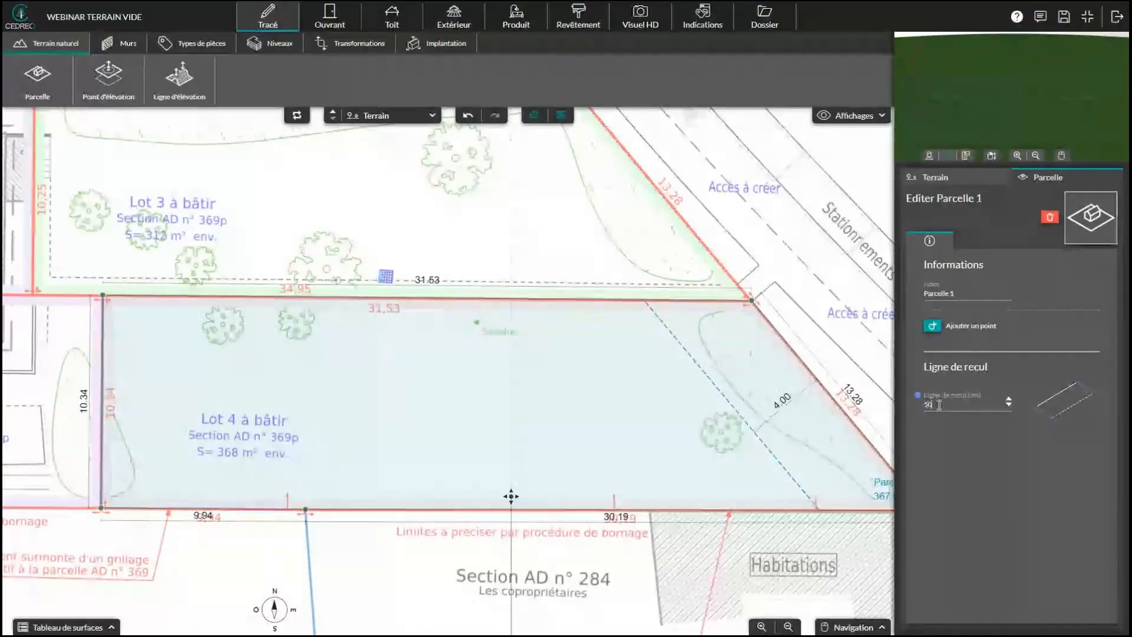
key(Return)
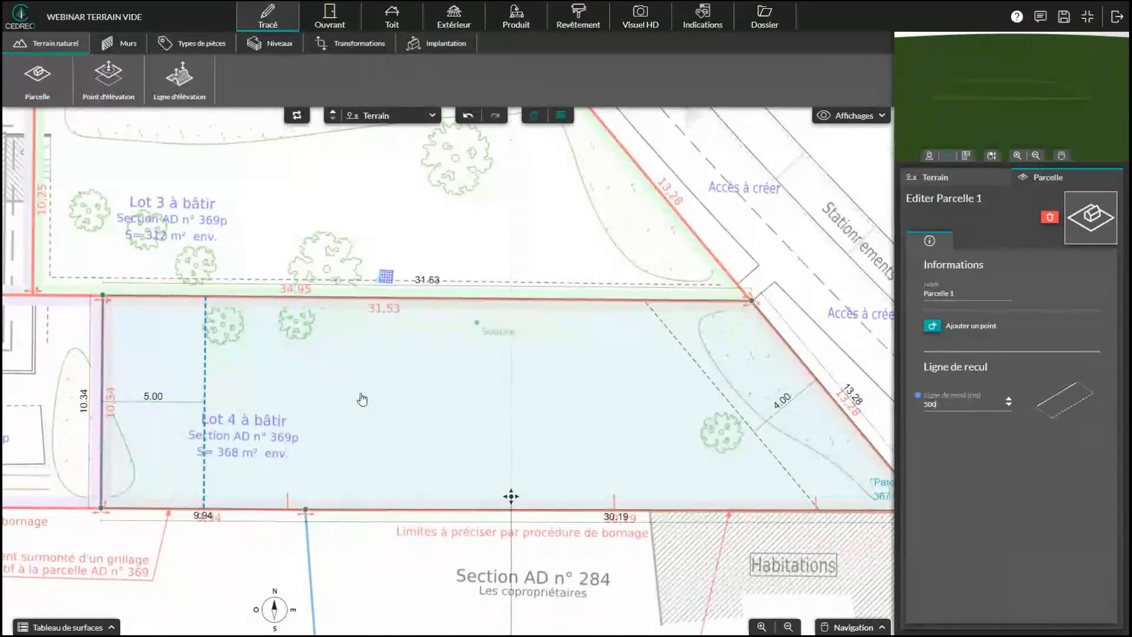
Step: Draw a closed rectangle of 34 cm walls on the RDC level between the setback lines, about 13.1 by 6.8 m outside
click(117, 43)
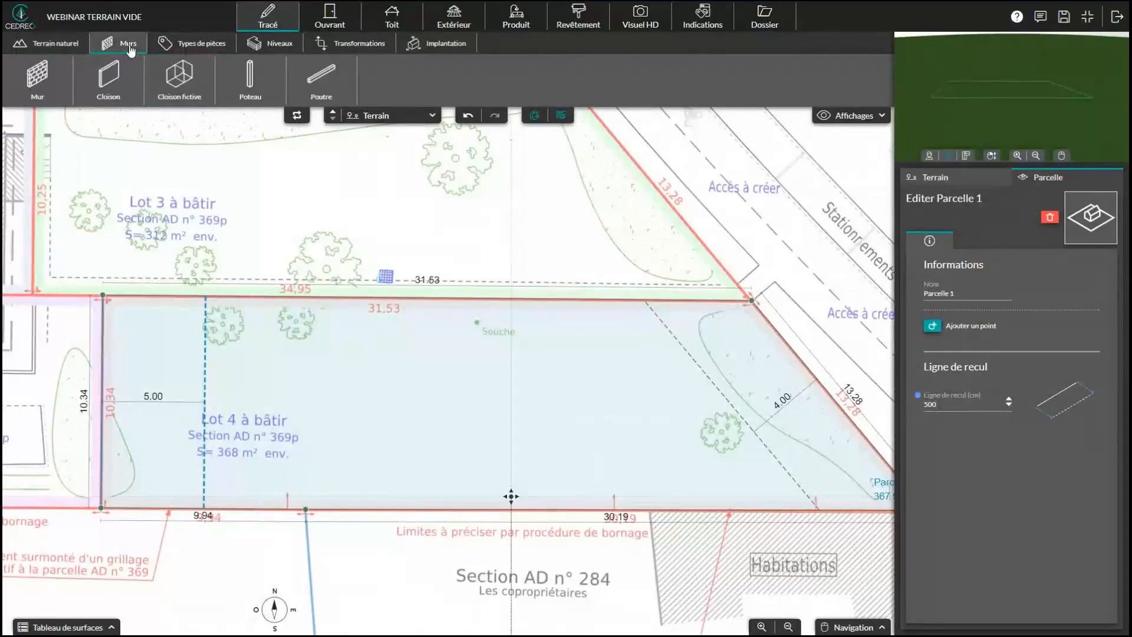
click(37, 82)
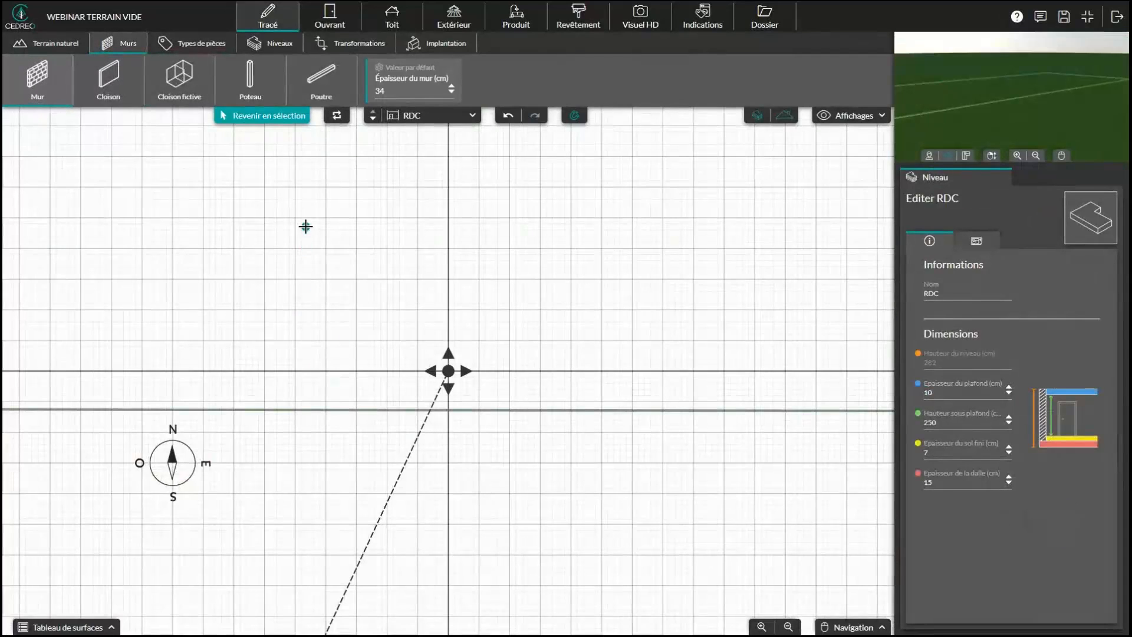
scroll(417, 377, down, 5)
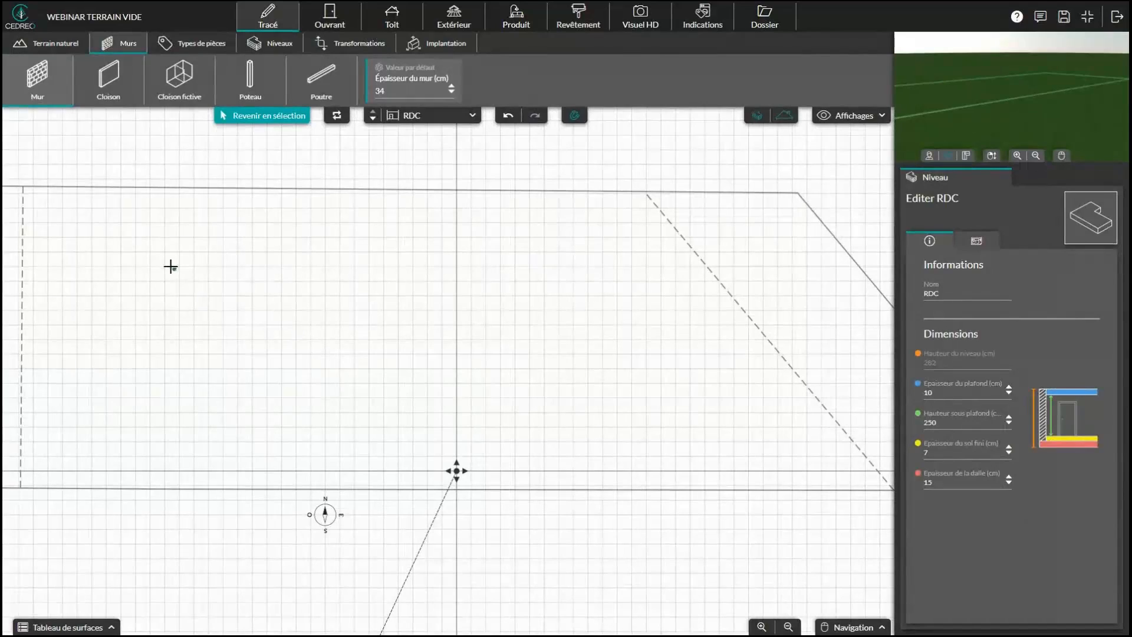
click(172, 220)
click(544, 219)
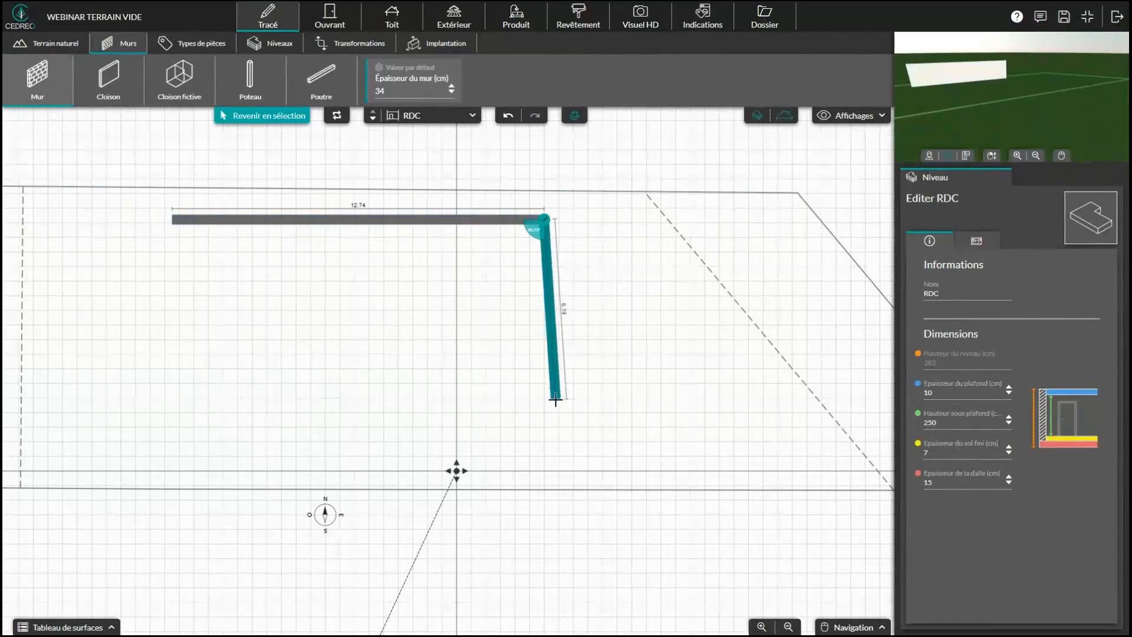
click(543, 407)
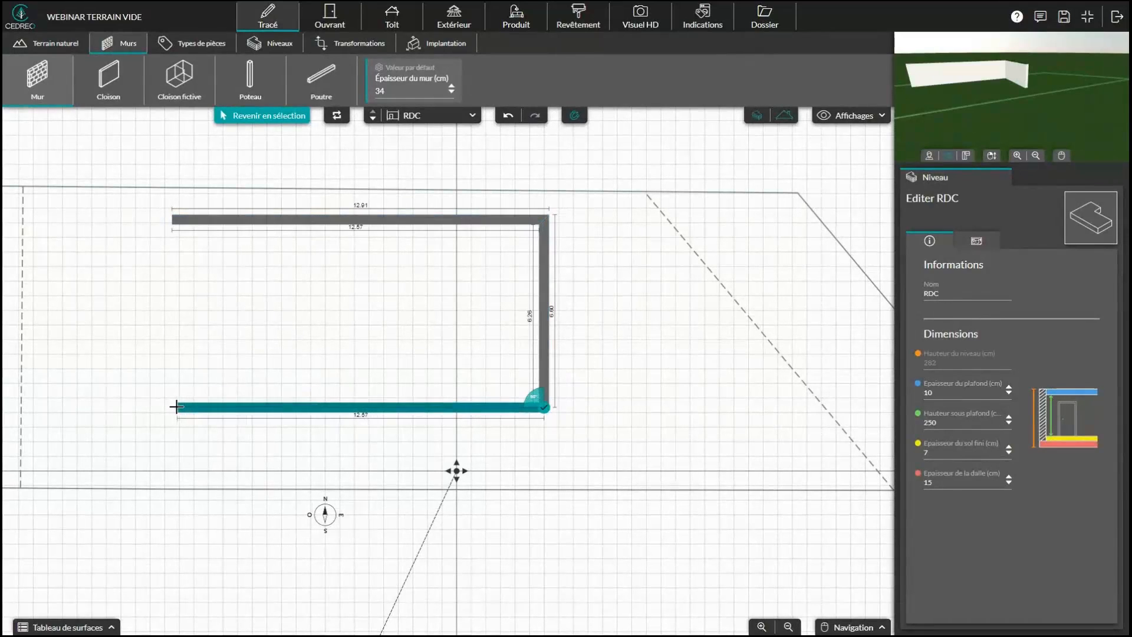
click(172, 406)
click(172, 219)
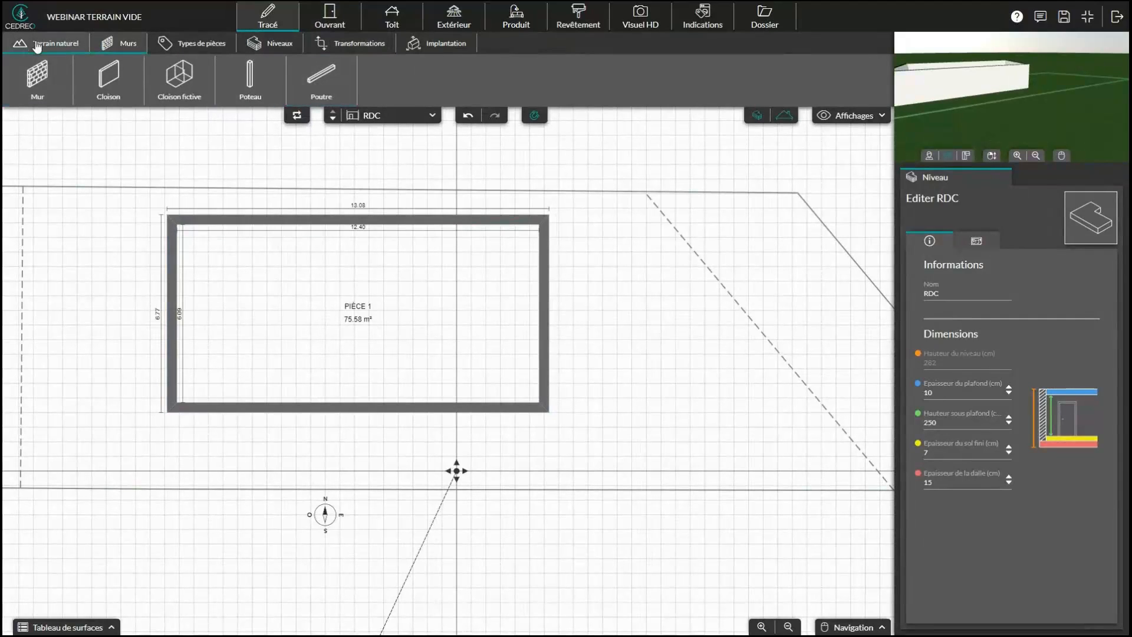
Step: Move the house on the terrain so its long wall aligns against Lot 4's boundary with Lot 3
click(55, 45)
click(447, 44)
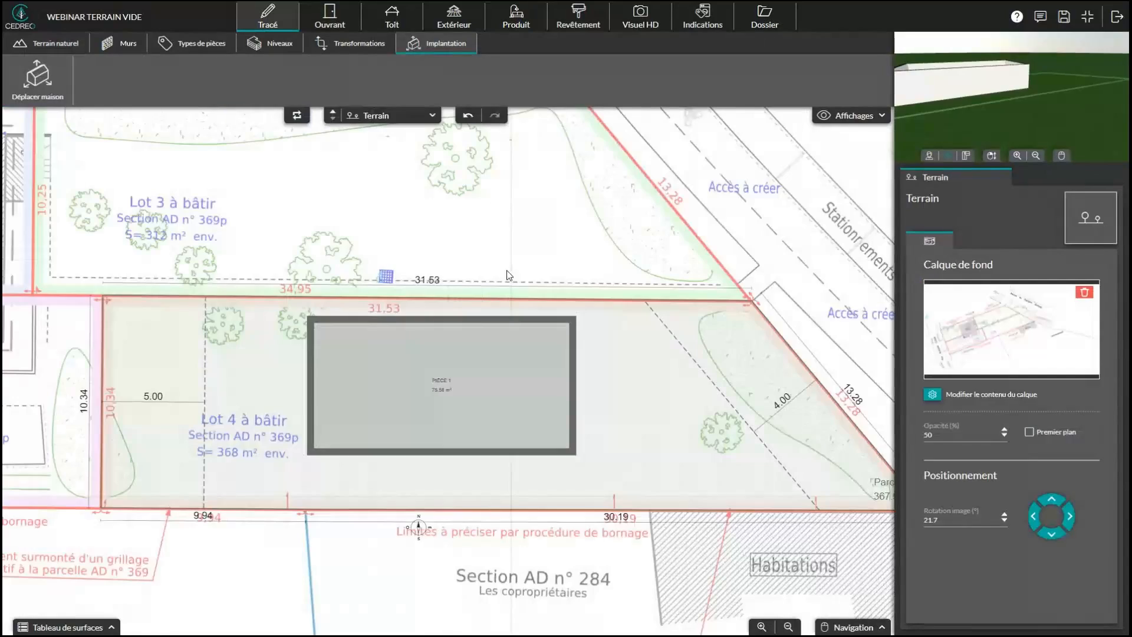
click(517, 325)
mouse_move(490, 384)
mouse_down()
mouse_move(435, 399)
mouse_move(385, 386)
mouse_move(385, 349)
mouse_move(390, 372)
mouse_move(369, 356)
mouse_move(506, 371)
mouse_up()
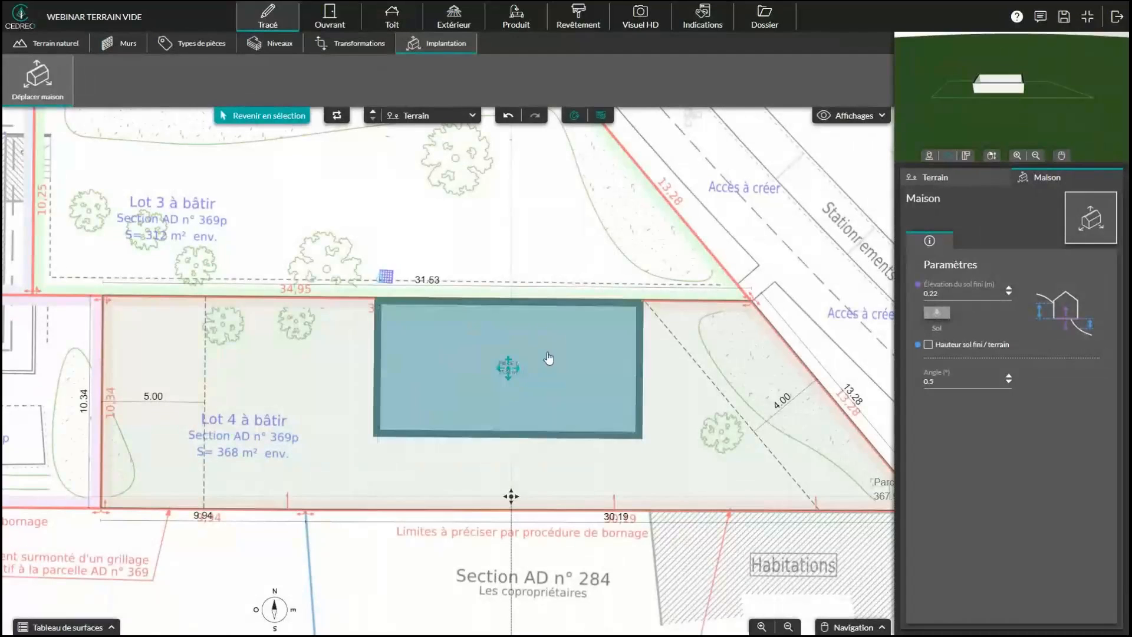
Step: Try rotating the house to the left and right, returning it parallel to the Lot 3 boundary
click(534, 390)
click(534, 390)
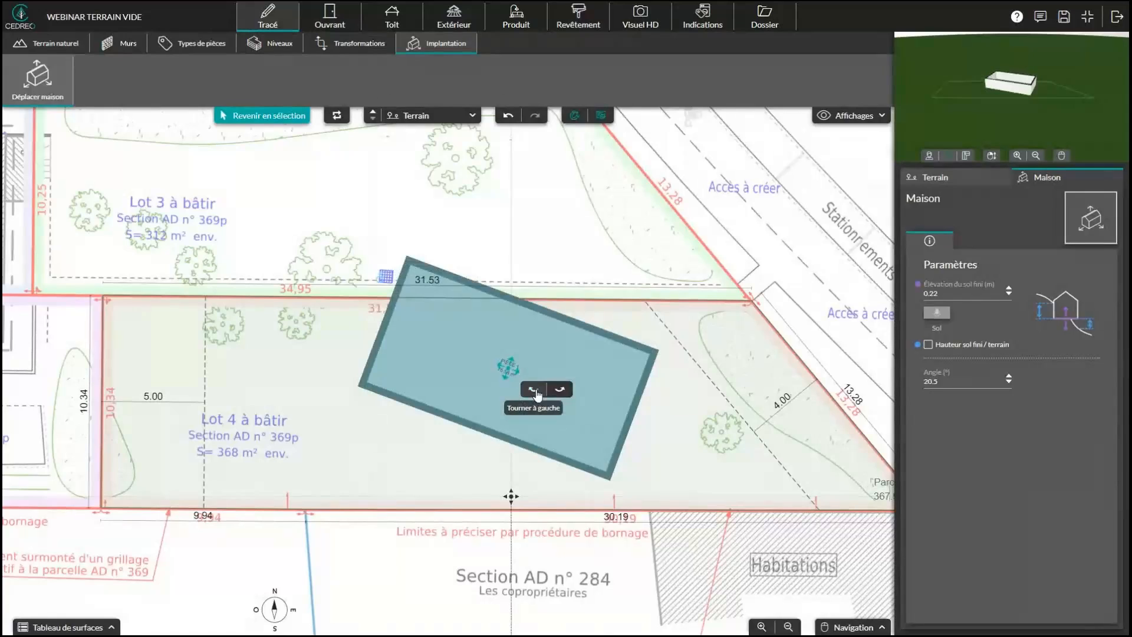
click(534, 390)
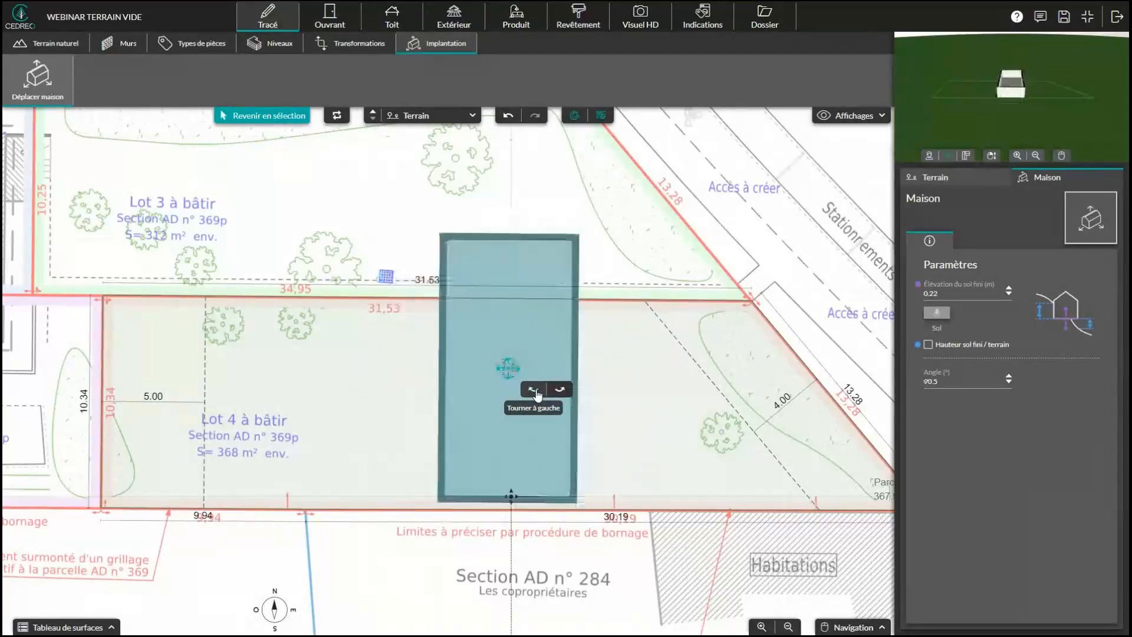
click(537, 391)
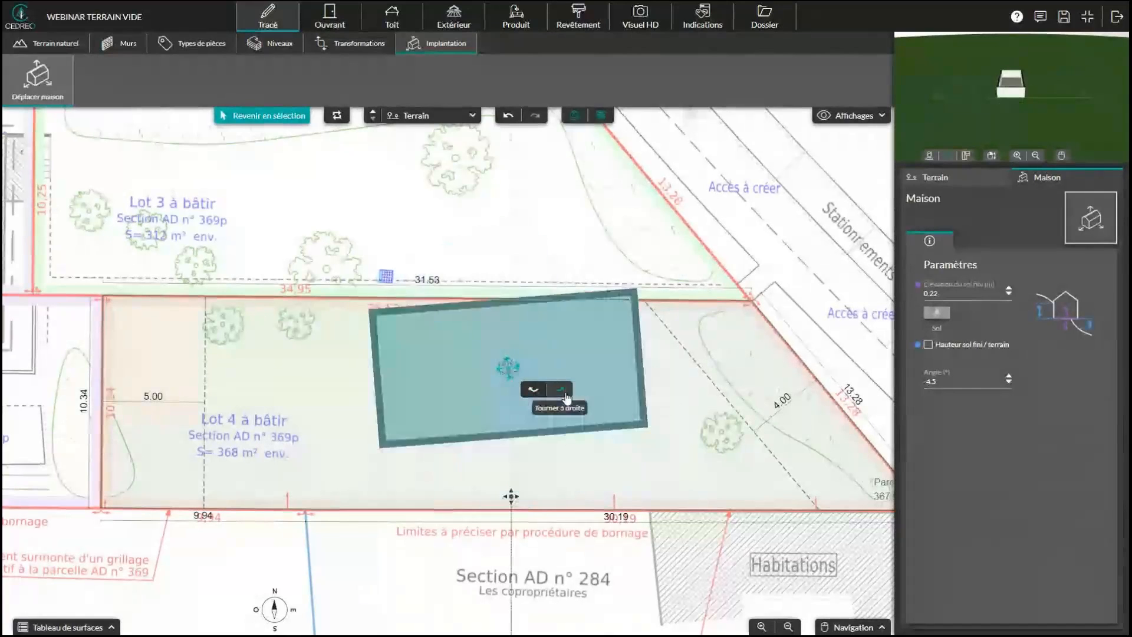
click(563, 391)
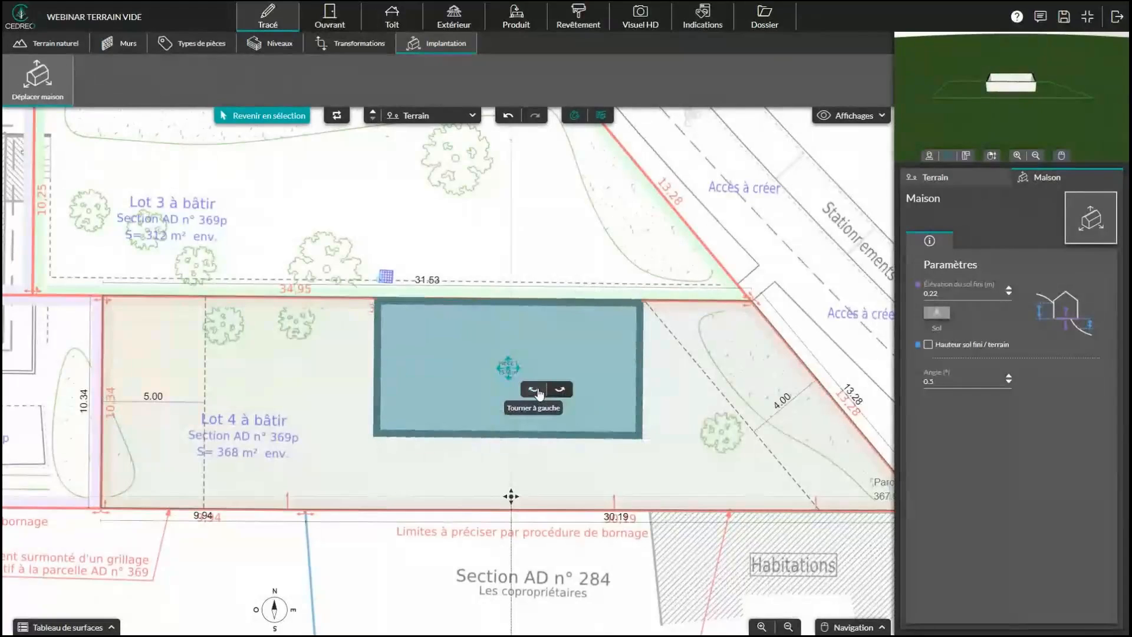
Step: Move the house toward the rear setback and slightly away from the Lot 3 boundary, inside Lot 4
drag(518, 328, 463, 339)
scroll(457, 321, up, 2)
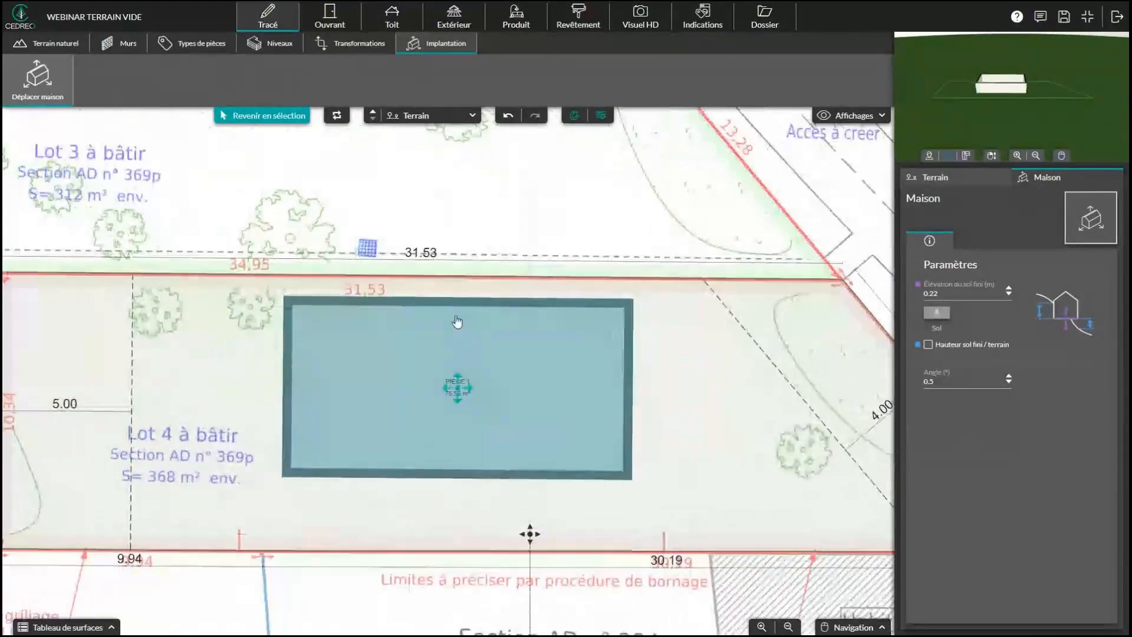
drag(447, 296, 424, 301)
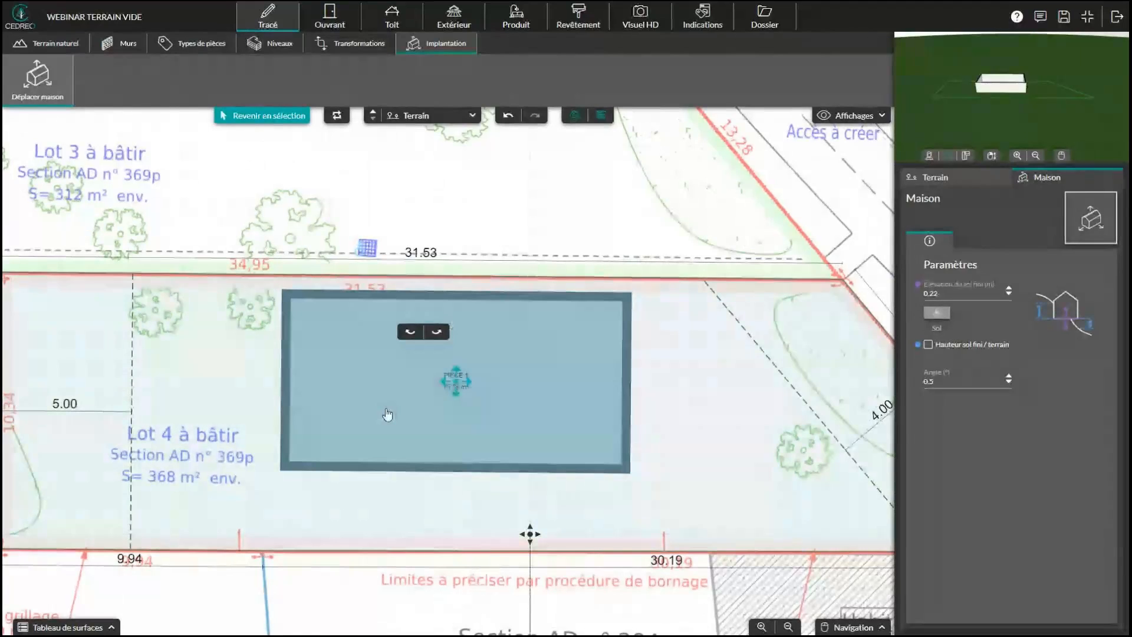
scroll(295, 389, down, 4)
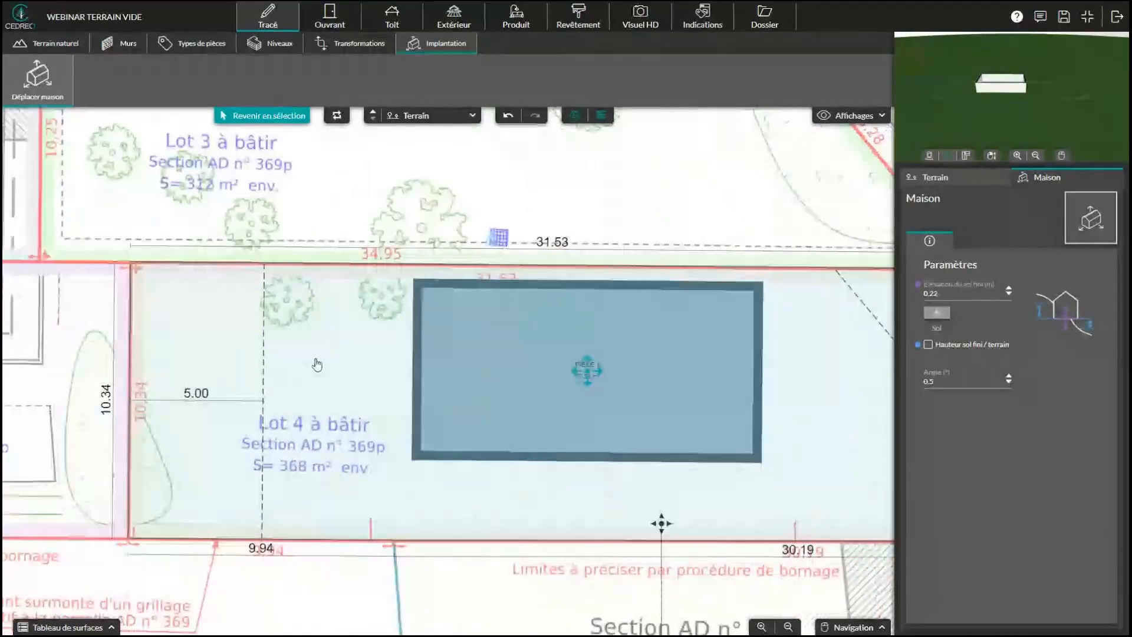
scroll(324, 362, down, 1)
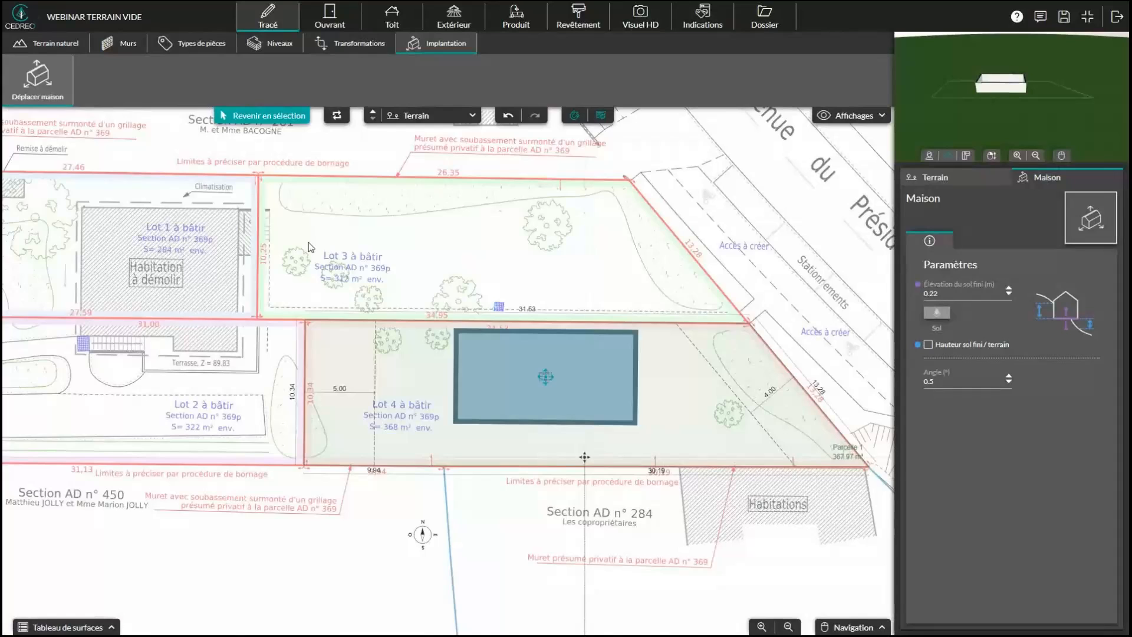
right_drag(309, 243, 349, 256)
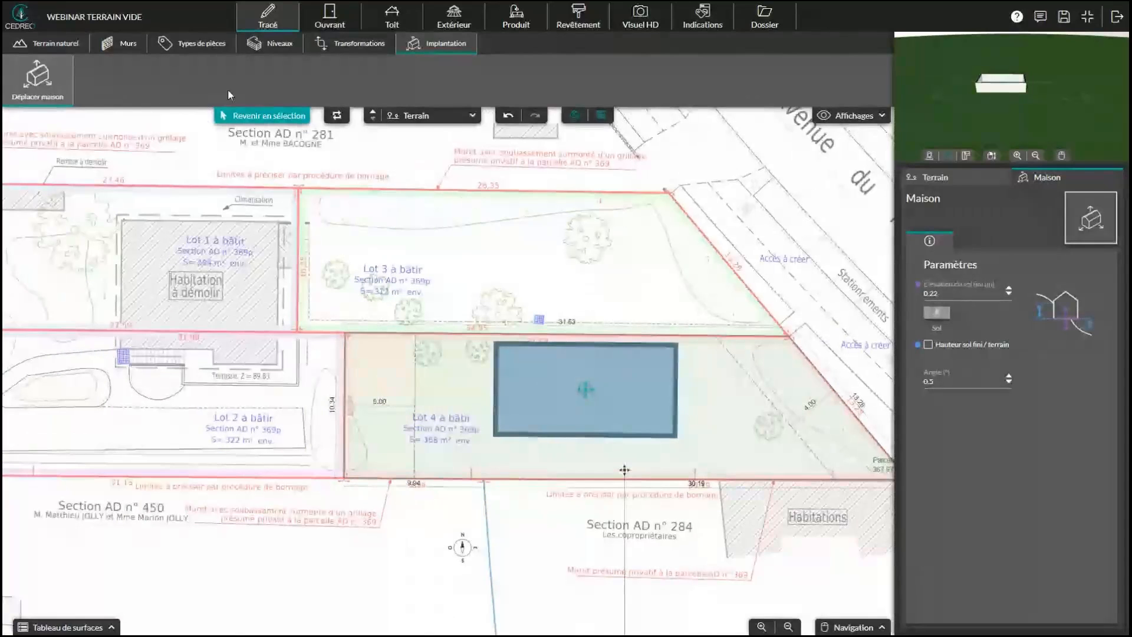
Step: Move the compass rose onto the plan's north symbol beyond Lot 1, centred on it
click(36, 46)
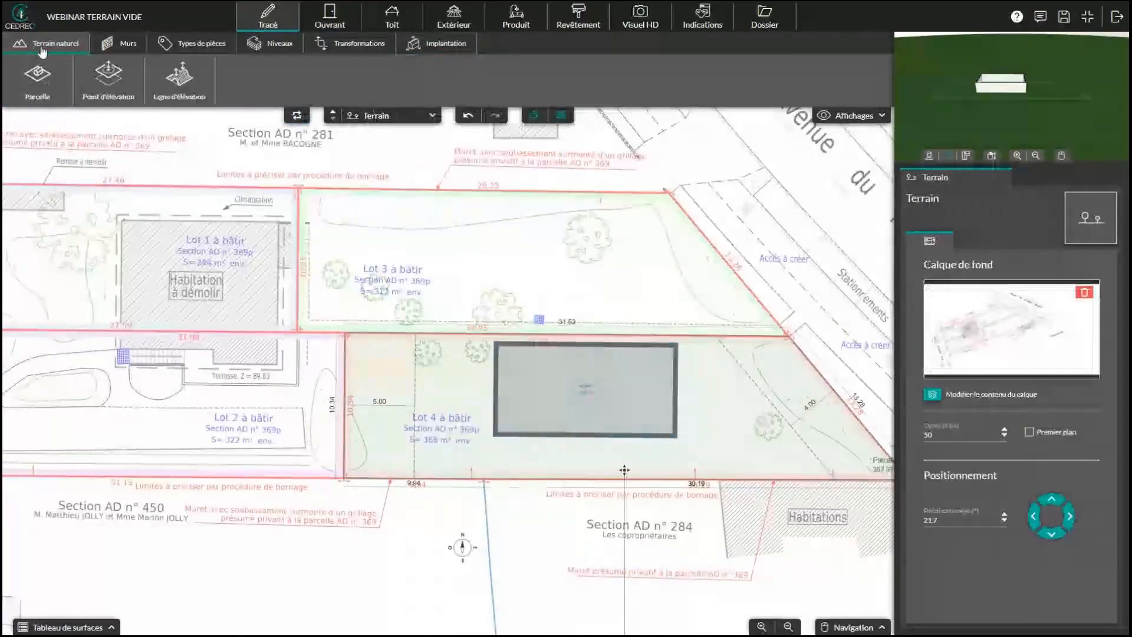
click(463, 547)
drag(465, 548, 255, 266)
drag(362, 253, 613, 425)
drag(509, 438, 361, 348)
scroll(378, 372, up, 2)
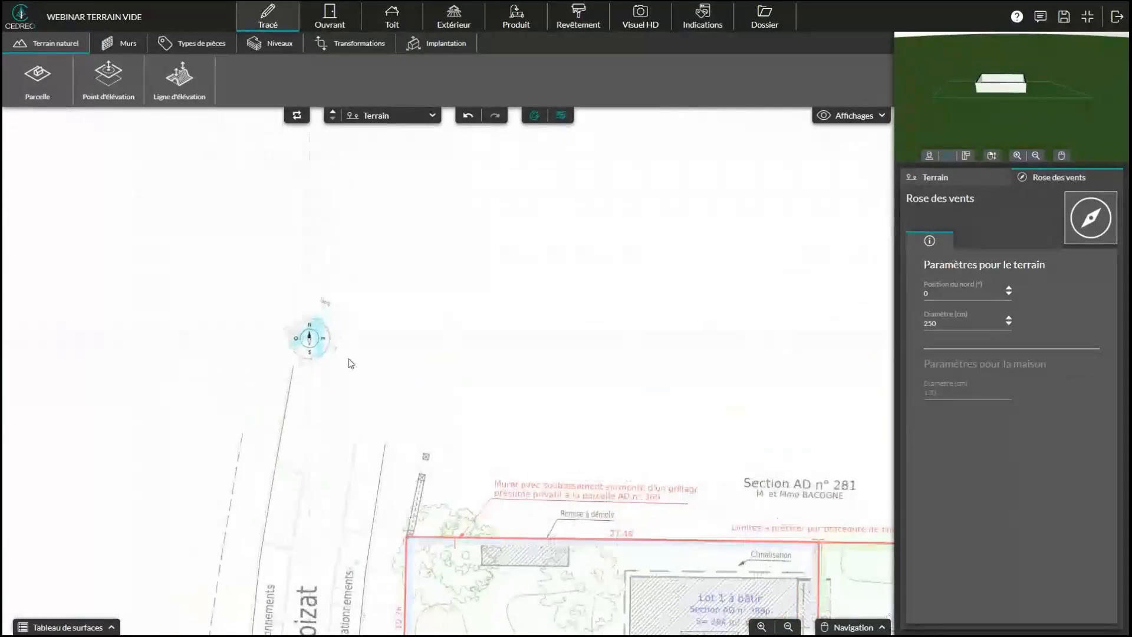
drag(289, 335, 291, 333)
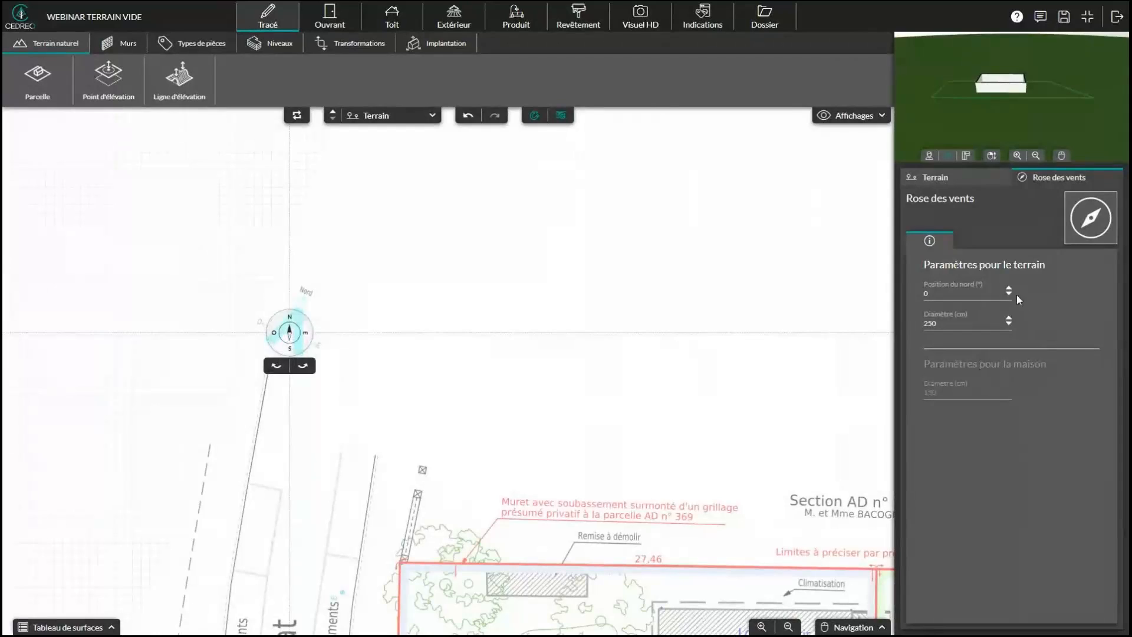
Step: Set the compass rose's north position to 21° to match the plan's north symbol
click(1009, 289)
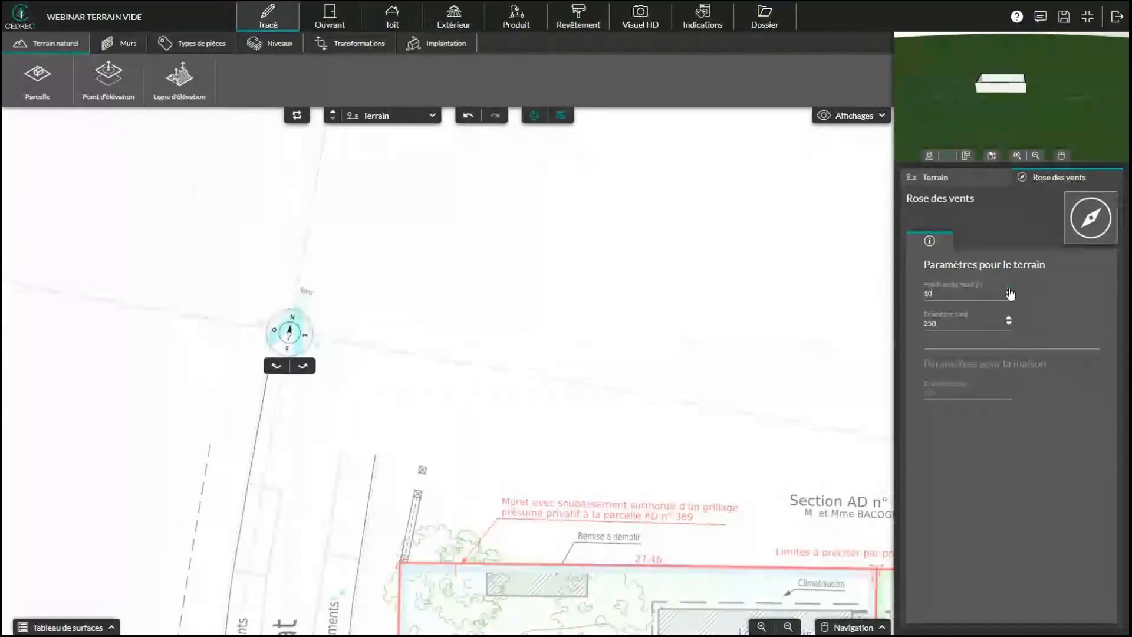
scroll(411, 331, up, 3)
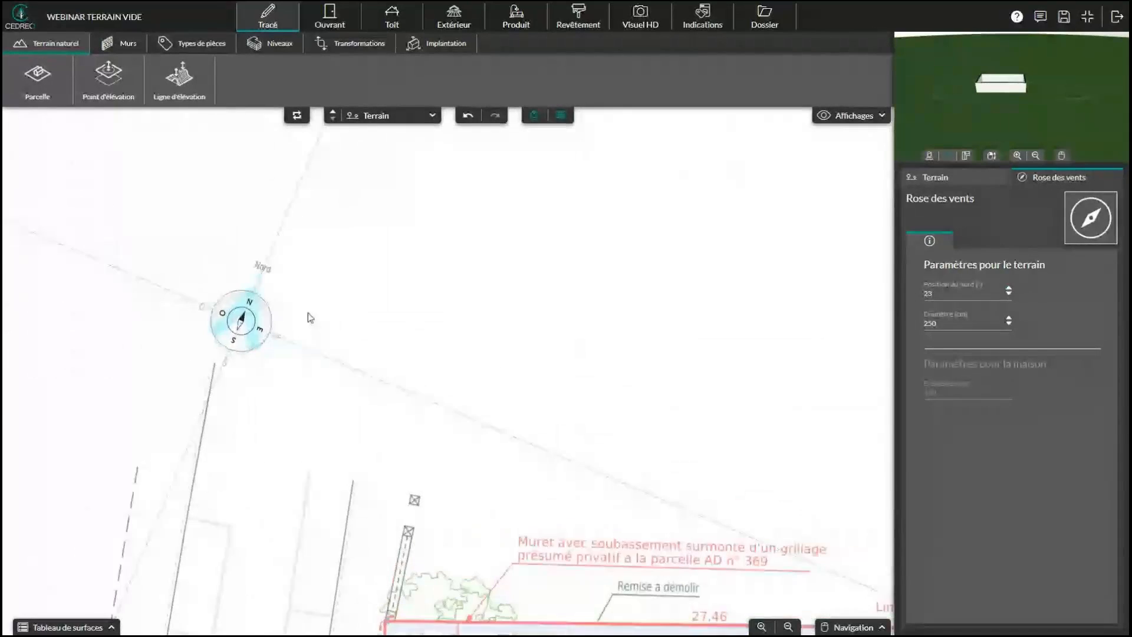
drag(308, 313, 426, 374)
scroll(430, 373, up, 2)
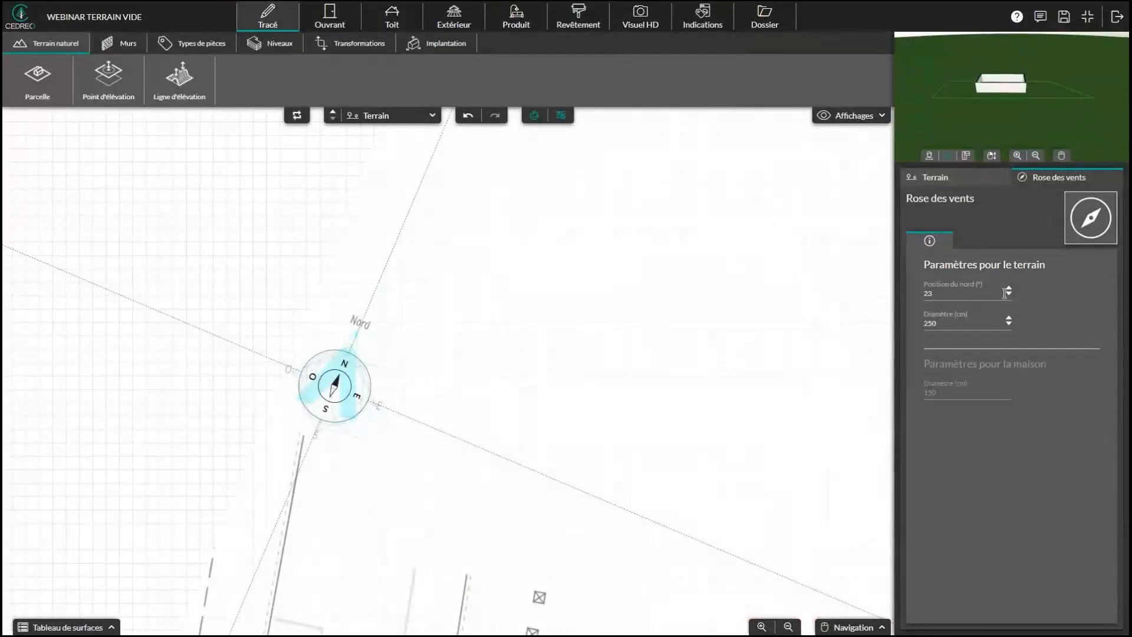
click(1009, 296)
click(1009, 296)
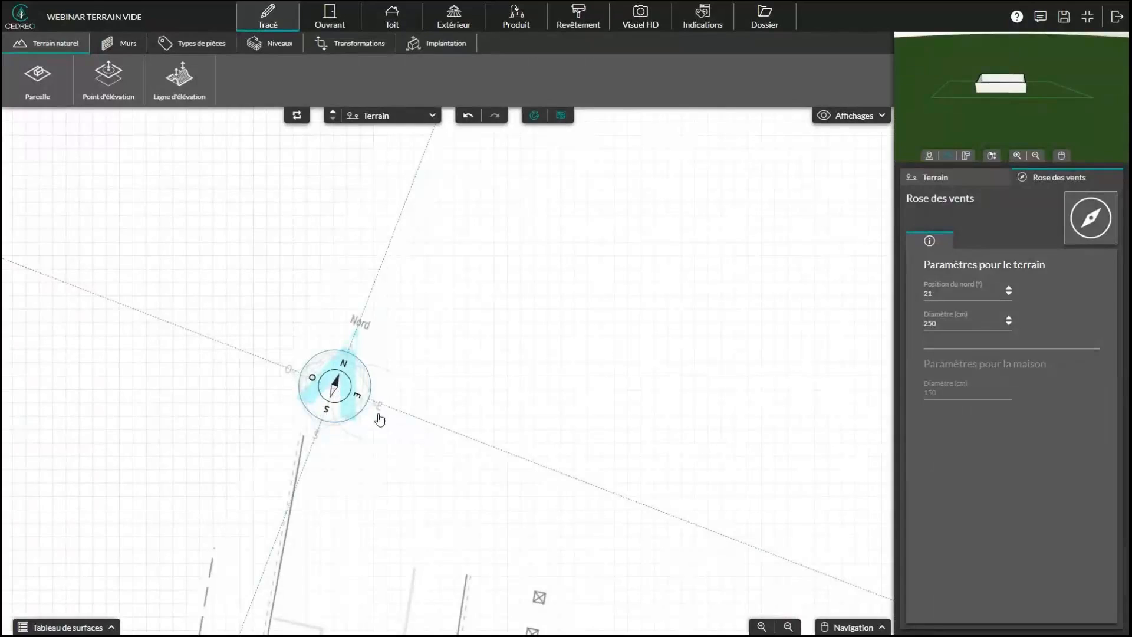
Step: Review the project's surface table with its land, footprint and glazing orientation figures, and close it
drag(439, 484, 335, 347)
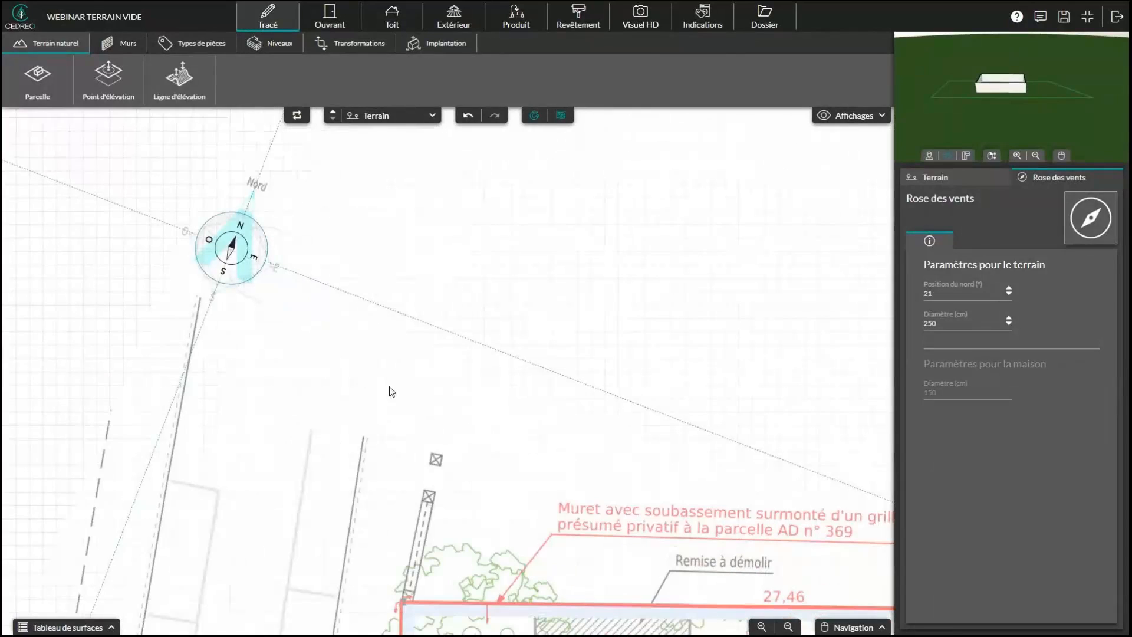
click(75, 627)
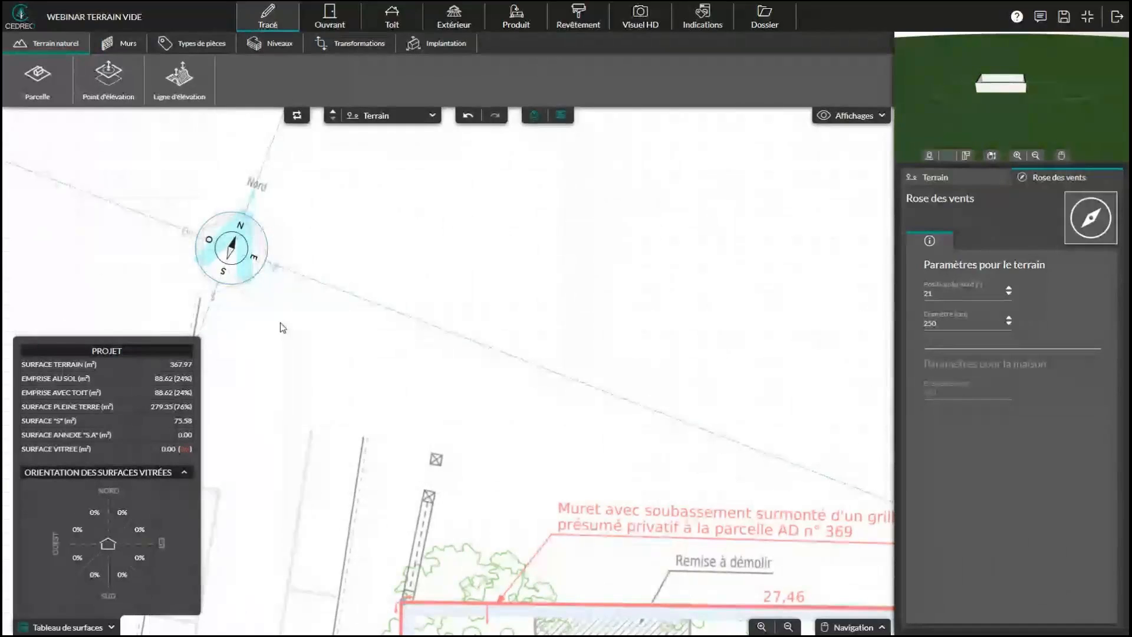
click(272, 398)
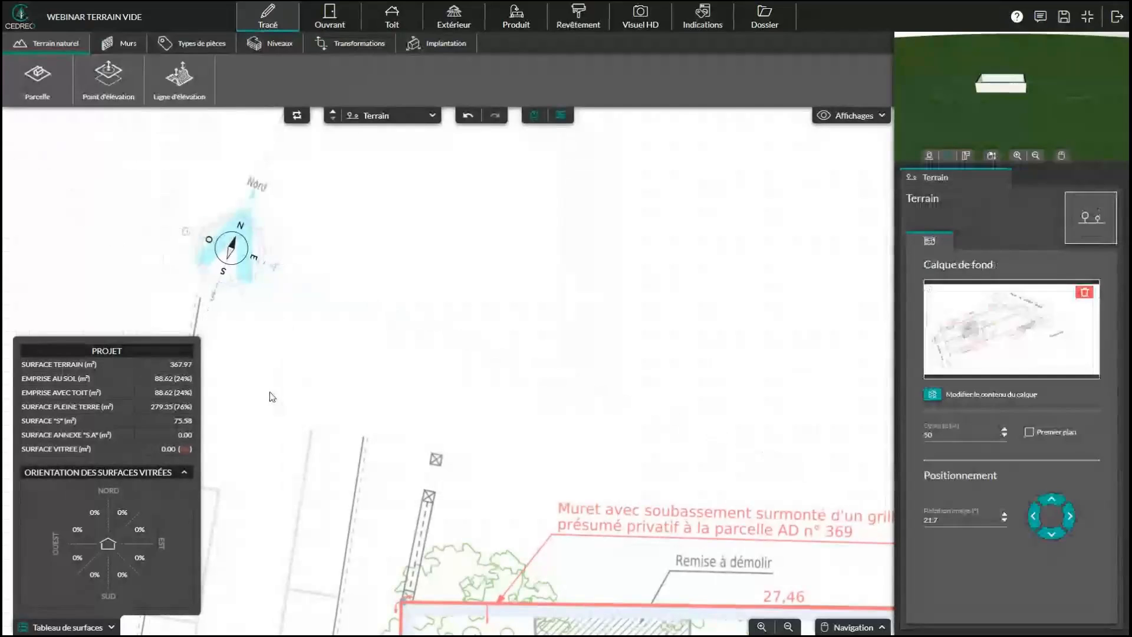
scroll(287, 372, down, 2)
click(86, 626)
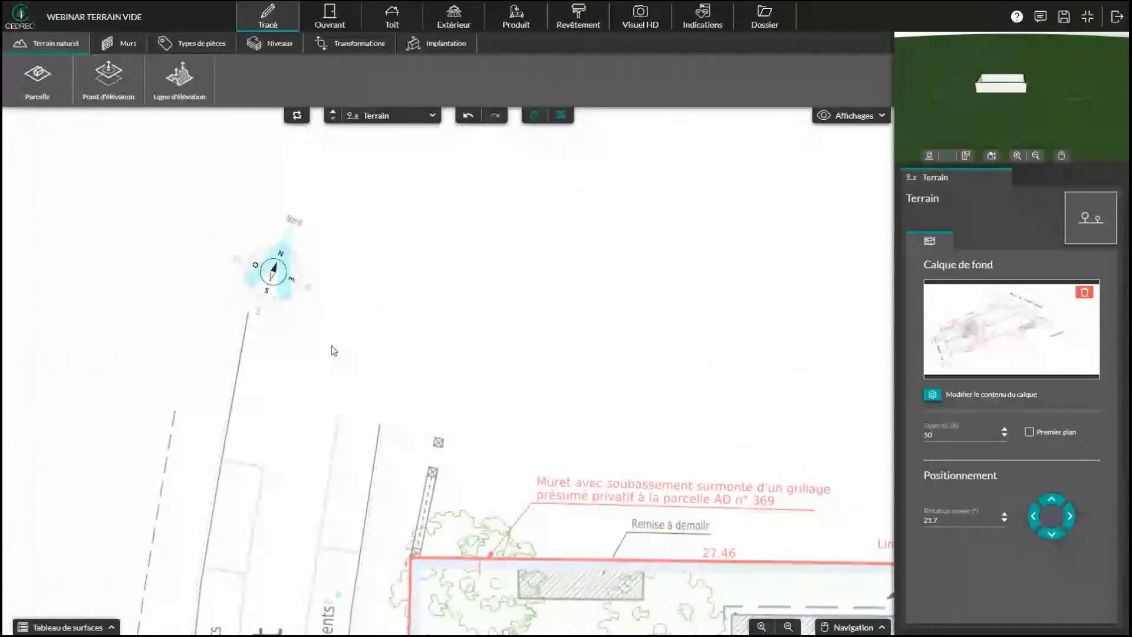
Step: Move the compass rose back into Lot 4, near the corner between the rear boundary and the Section AD n° 284 side
right_drag(330, 344, 278, 270)
click(223, 194)
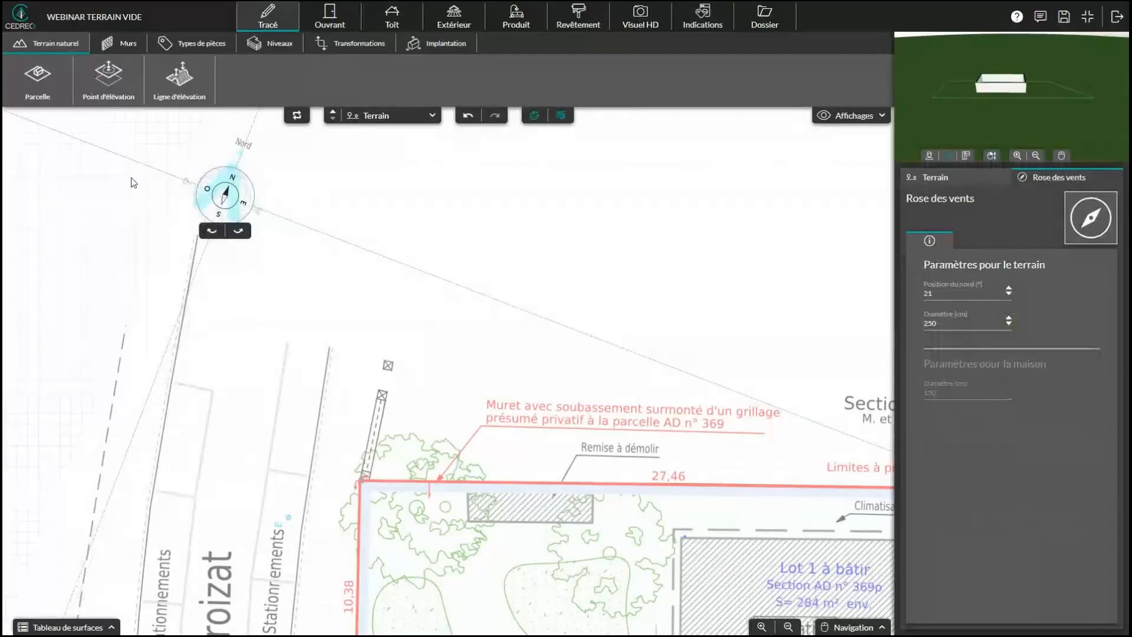
right_drag(149, 186, 249, 329)
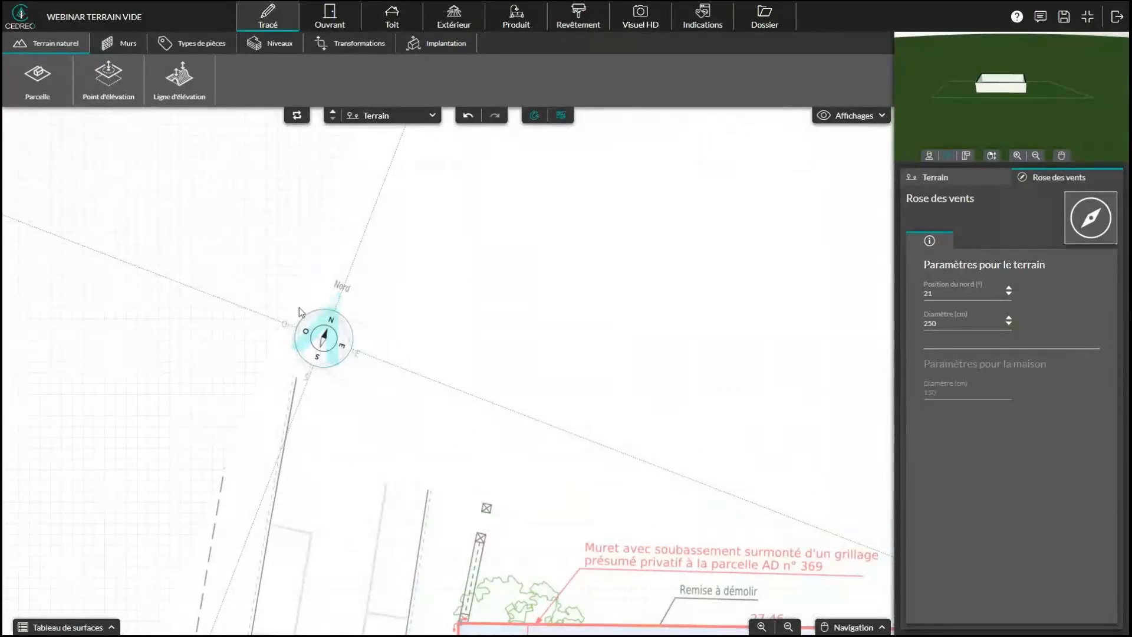
drag(324, 339, 520, 565)
right_drag(585, 528, 381, 303)
drag(329, 341, 384, 554)
right_drag(385, 554, 170, 341)
drag(170, 341, 698, 566)
right_drag(766, 523, 364, 358)
drag(268, 386, 335, 426)
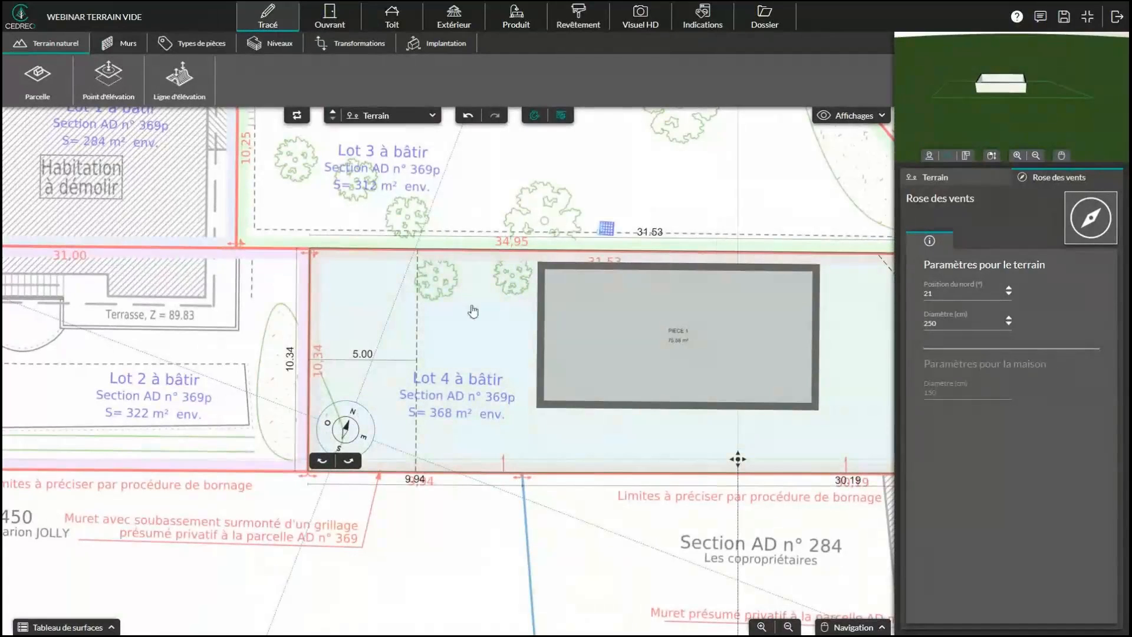
Step: Nudge the terrain compass rose slightly closer to the Section AD n° 284 boundary in Lot 4's corner and reselect it
drag(613, 448, 516, 467)
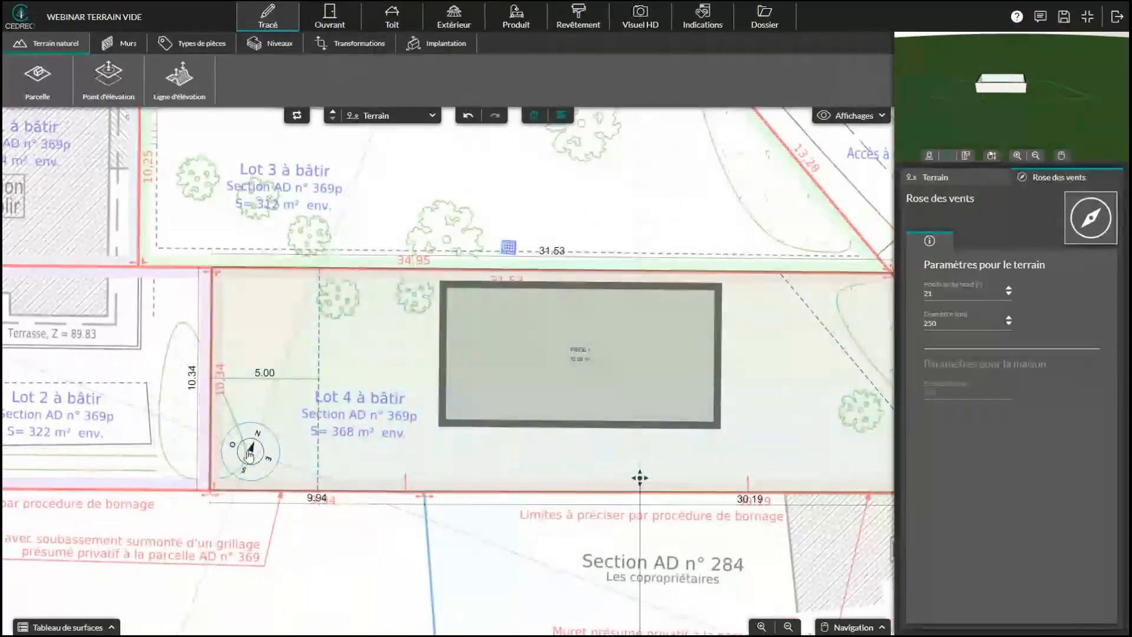
mouse_move(246, 450)
mouse_down()
mouse_move(275, 522)
mouse_move(358, 534)
mouse_move(238, 451)
mouse_move(249, 457)
mouse_up()
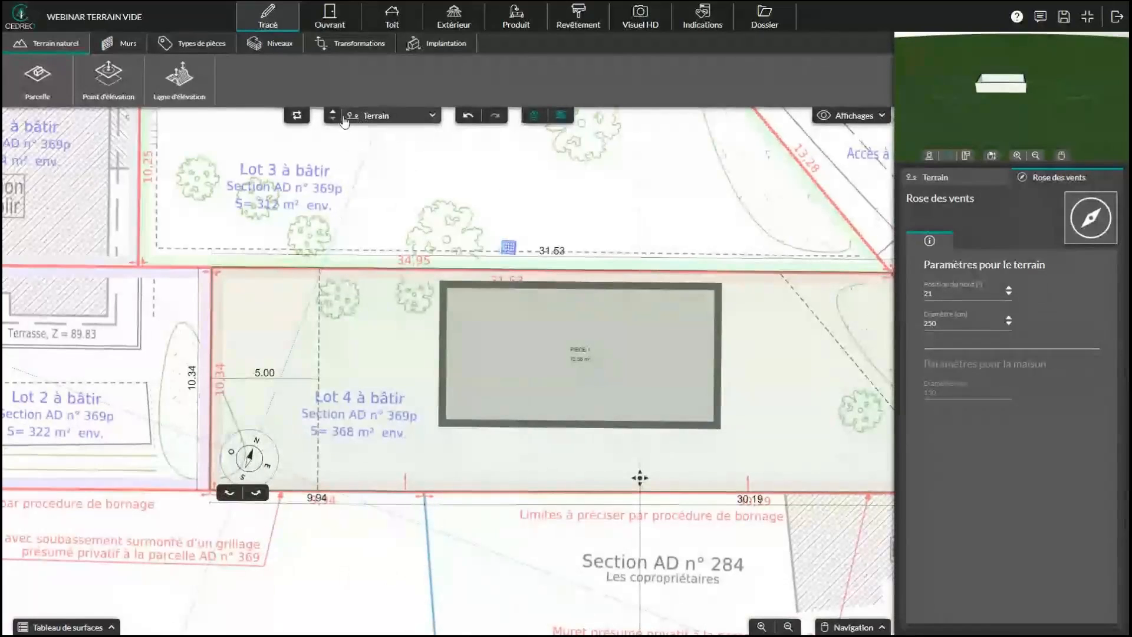
click(279, 456)
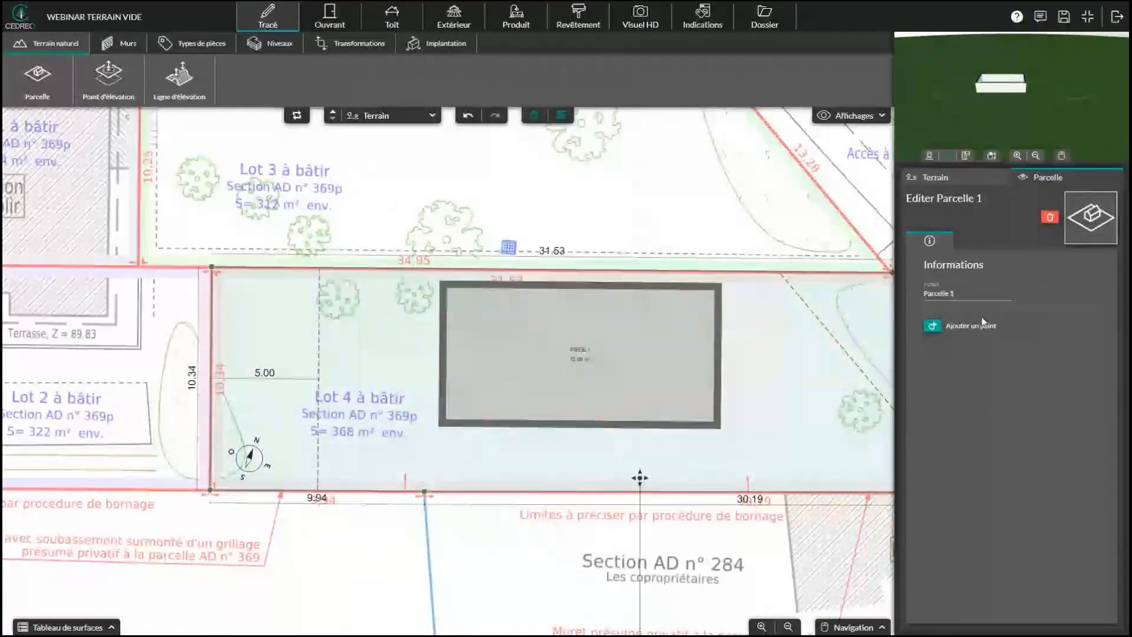
click(259, 460)
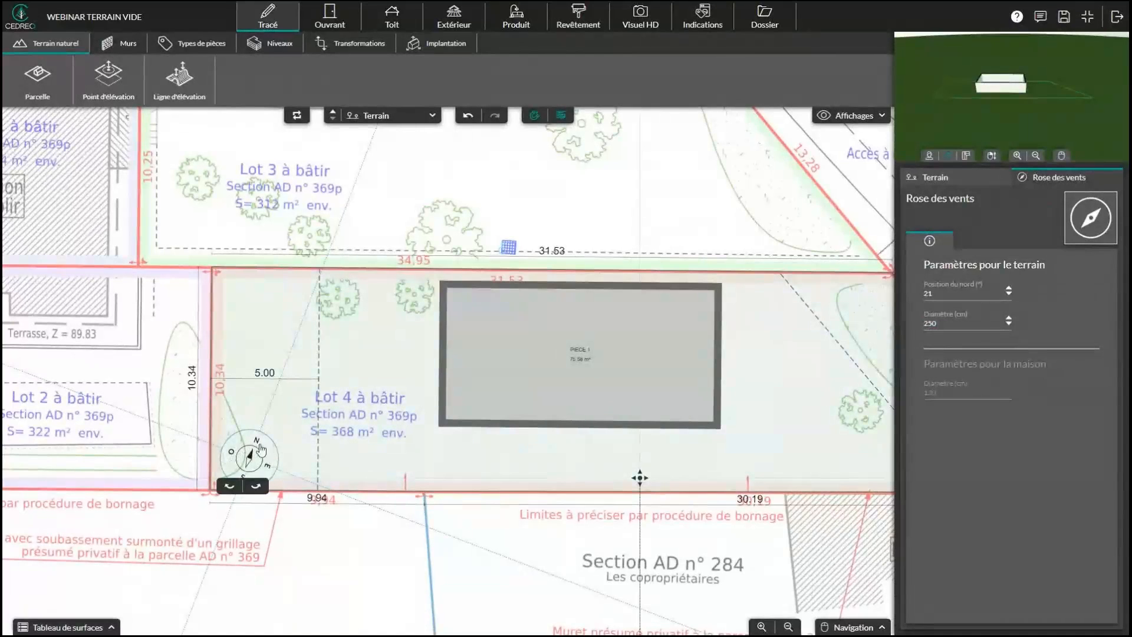
Step: On the RDC level, move the compass rose beside the parcel's pointed eastern corner, and return to the Terrain level
click(334, 117)
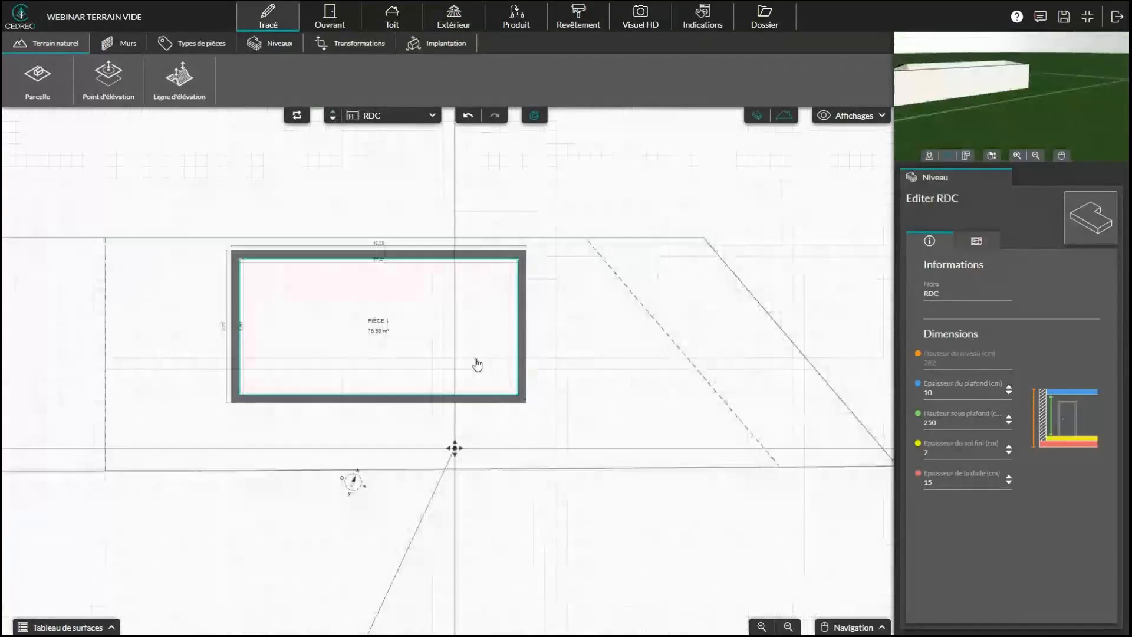
scroll(477, 364, down, 2)
drag(371, 467, 757, 427)
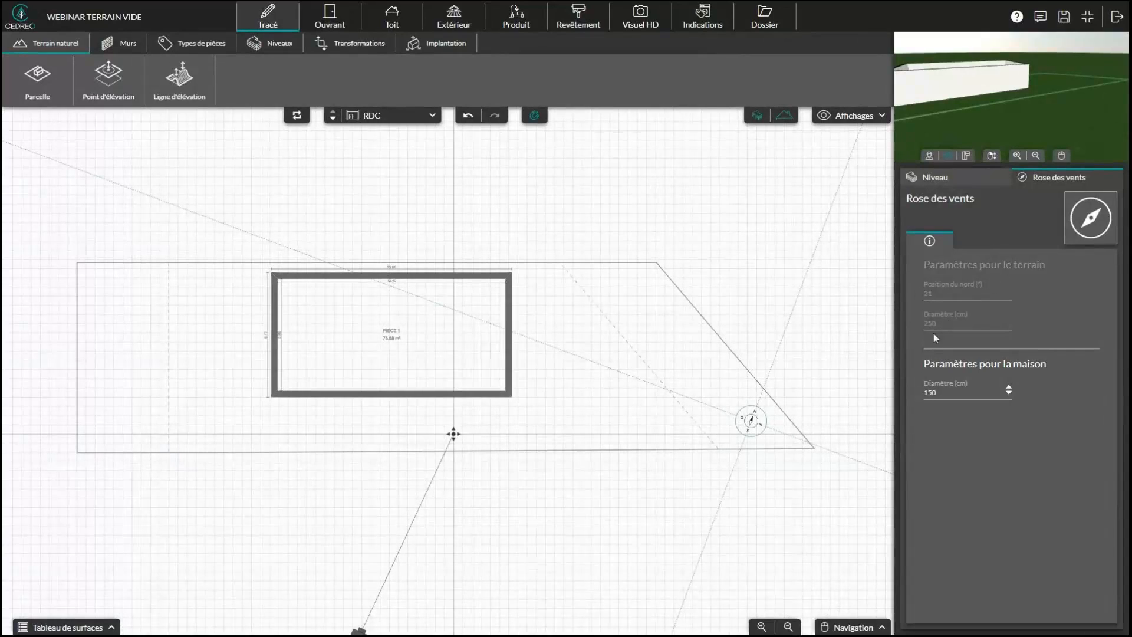
click(333, 120)
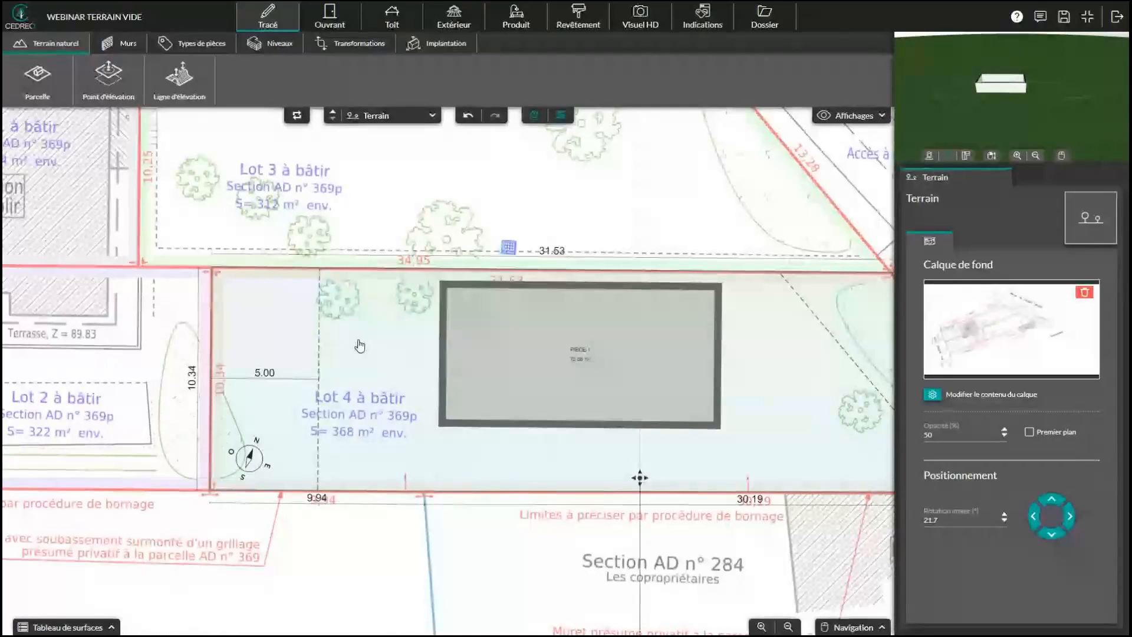
drag(360, 345, 272, 331)
drag(733, 369, 647, 381)
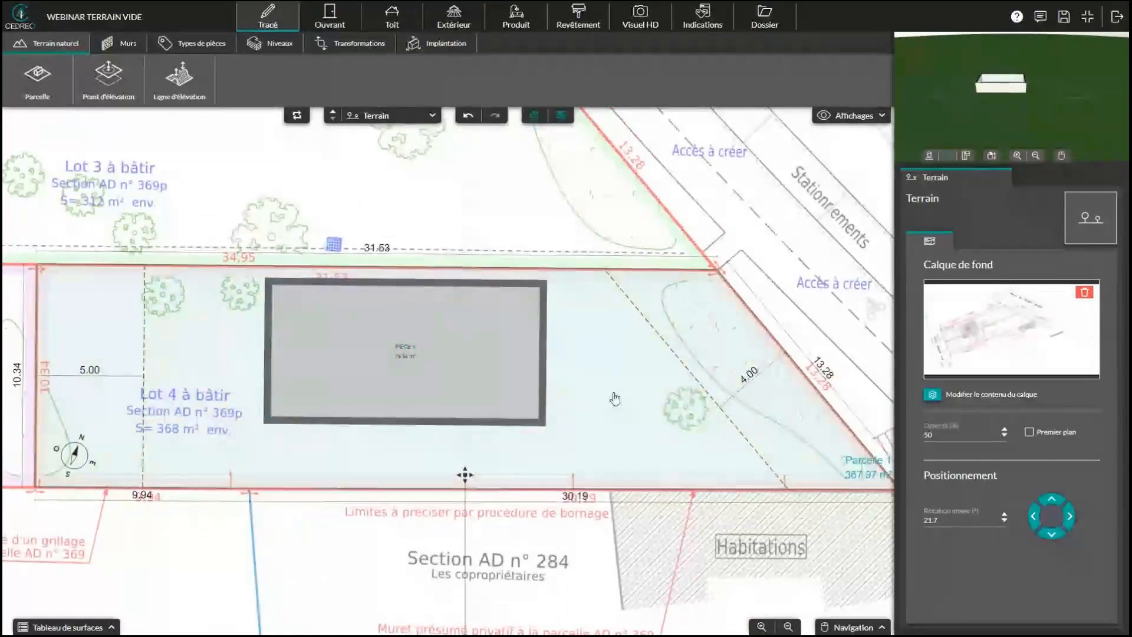
scroll(615, 398, up, 1)
drag(614, 397, 643, 397)
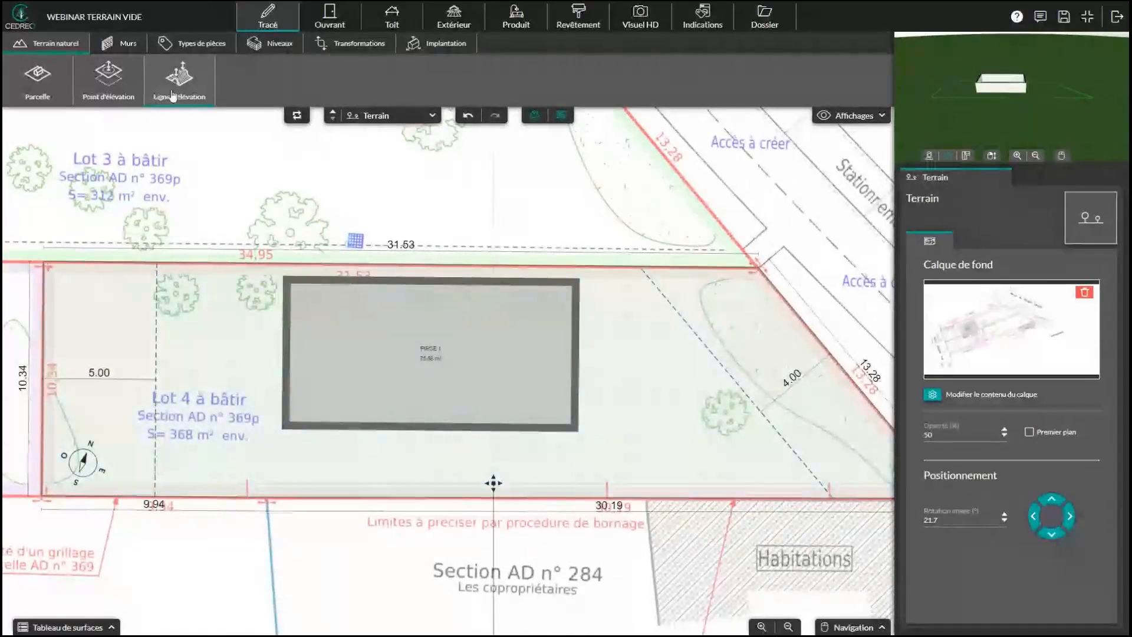
click(111, 84)
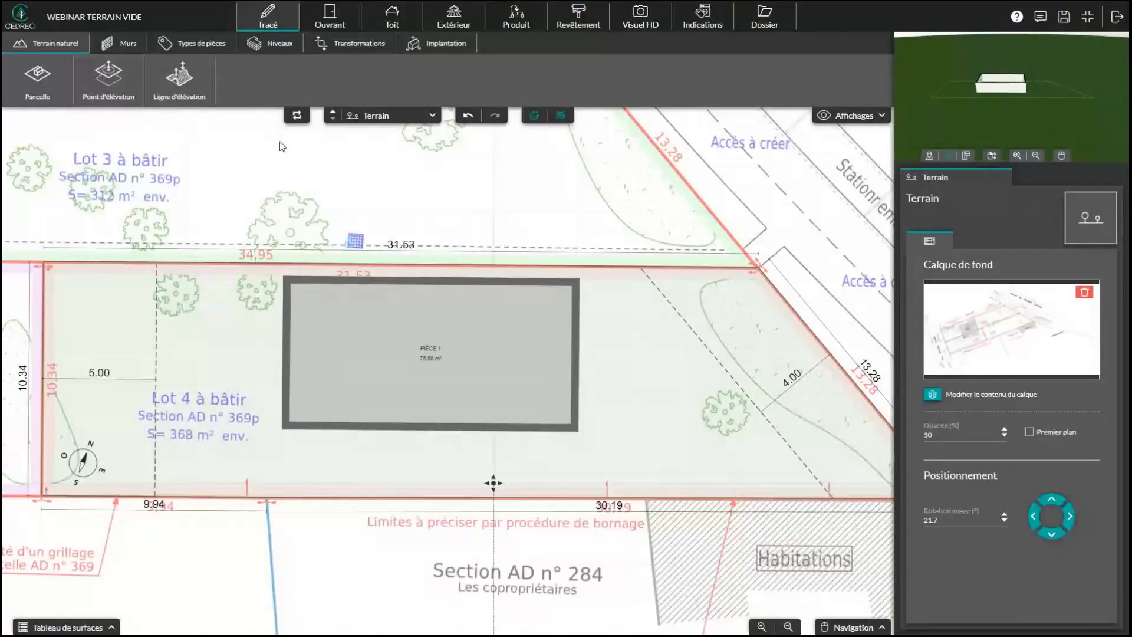
scroll(305, 195, down, 1)
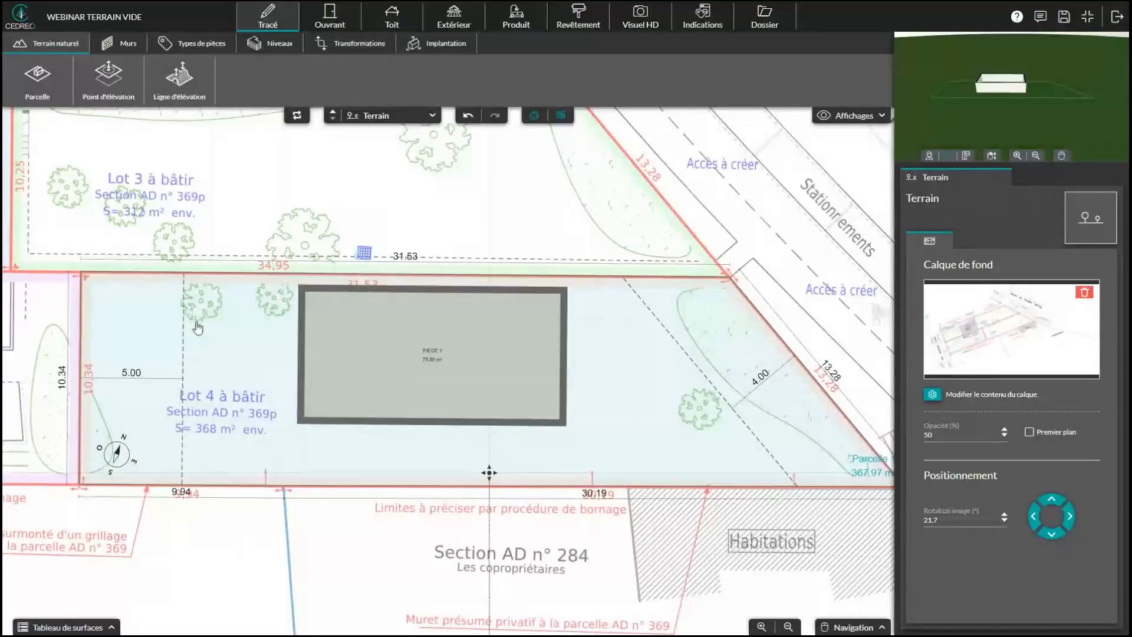
Step: Leave full screen, switch to the WEBINAR PILOTS TERRAIN EN PENTE project and select its parcel
click(1088, 20)
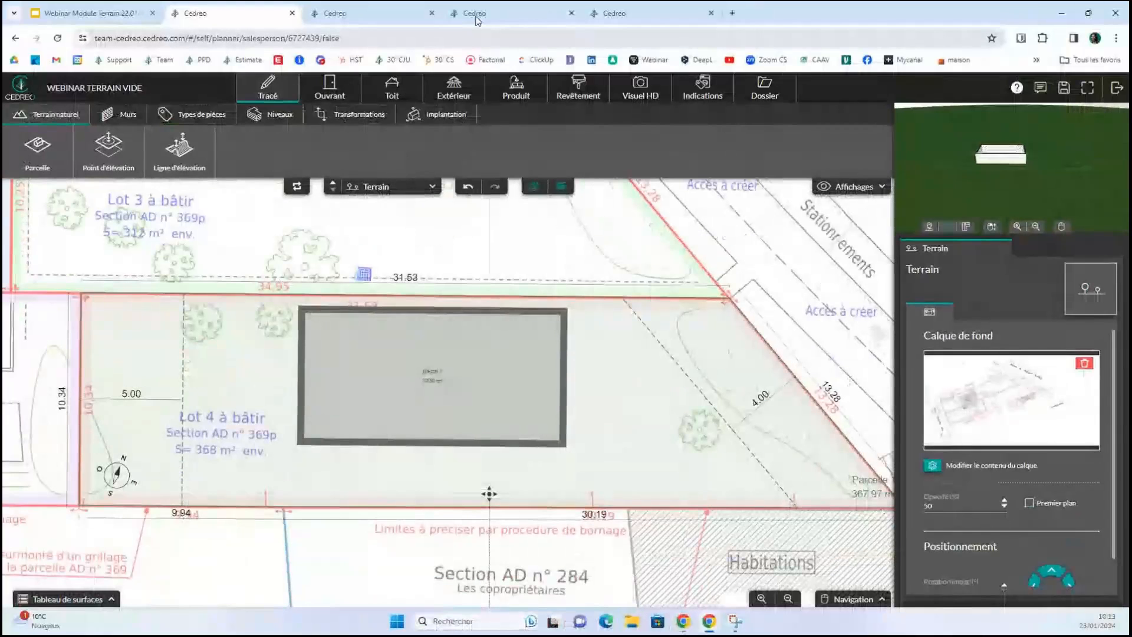
click(334, 13)
click(652, 390)
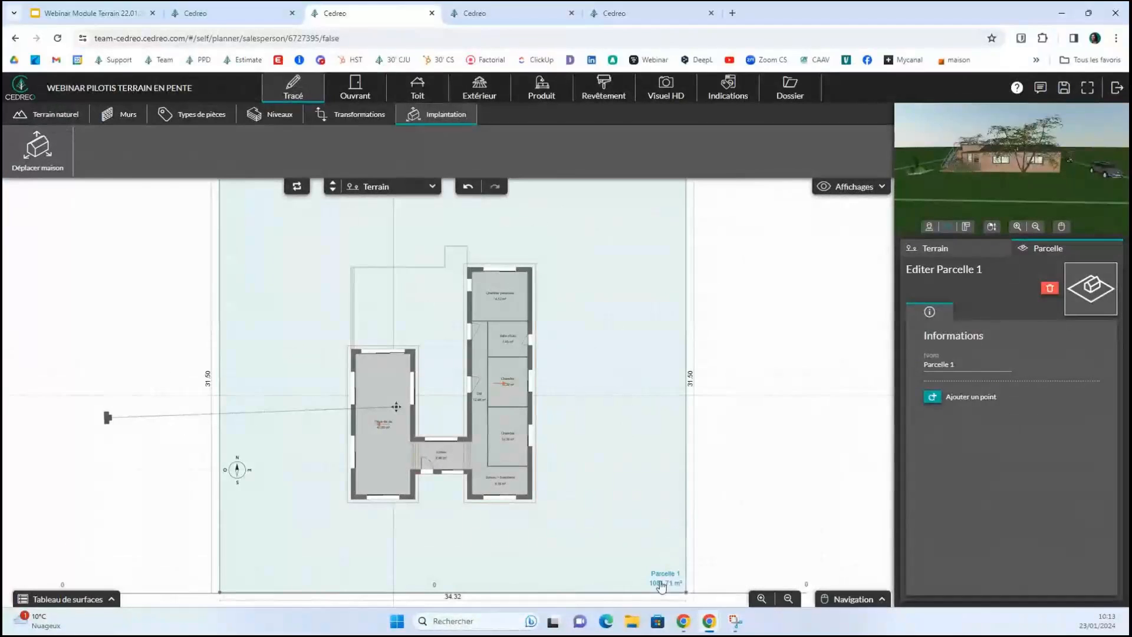
Step: Examine the wooden house in 3D from several sides, including the piles beneath it and its surroundings
mouse_move(966, 175)
mouse_down()
mouse_move(1018, 175)
mouse_move(947, 175)
mouse_up()
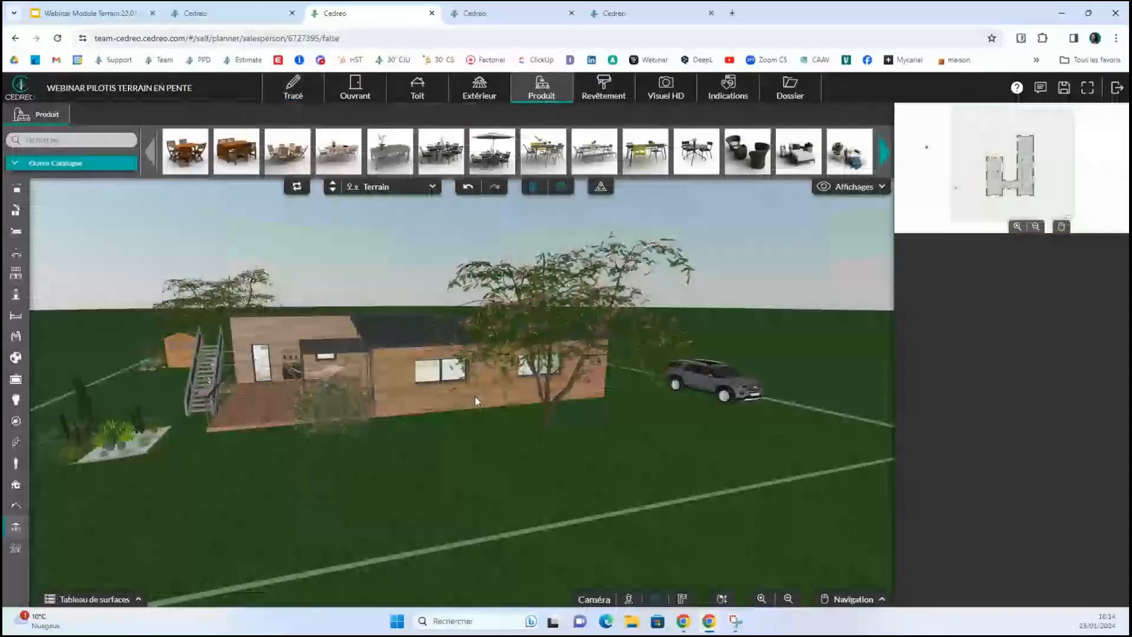
drag(475, 396, 384, 409)
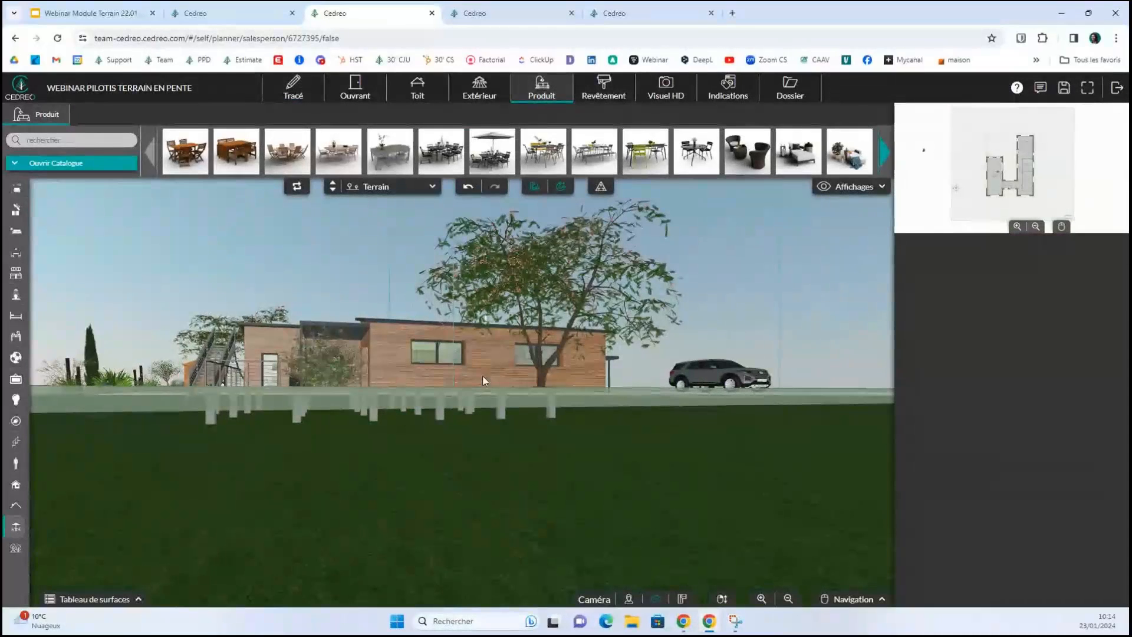
drag(482, 376, 381, 416)
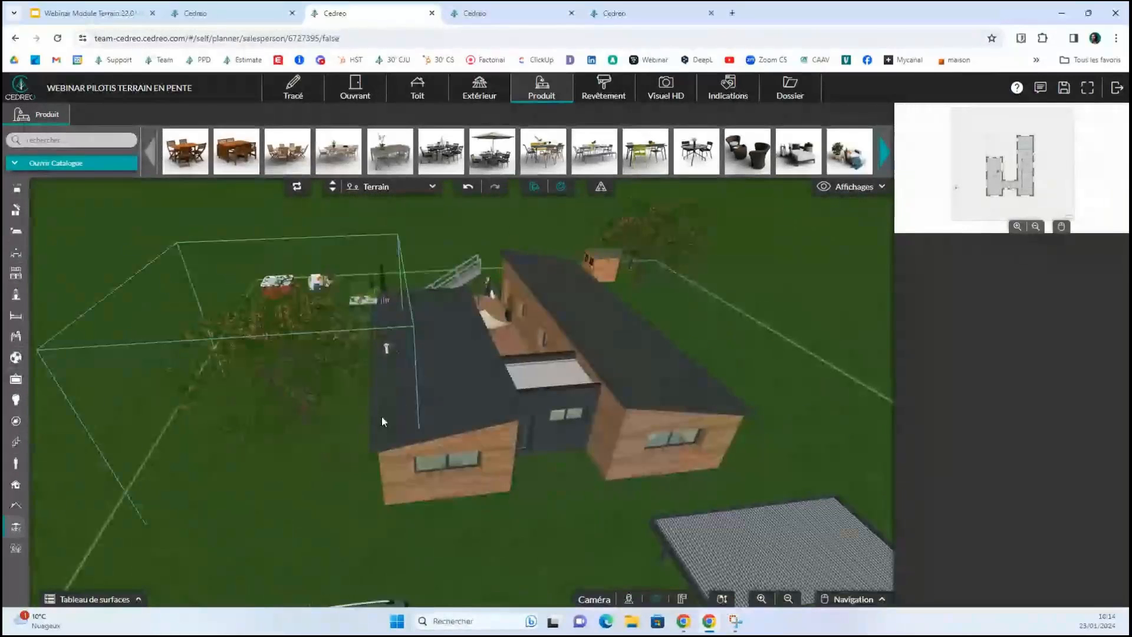
double_click(475, 506)
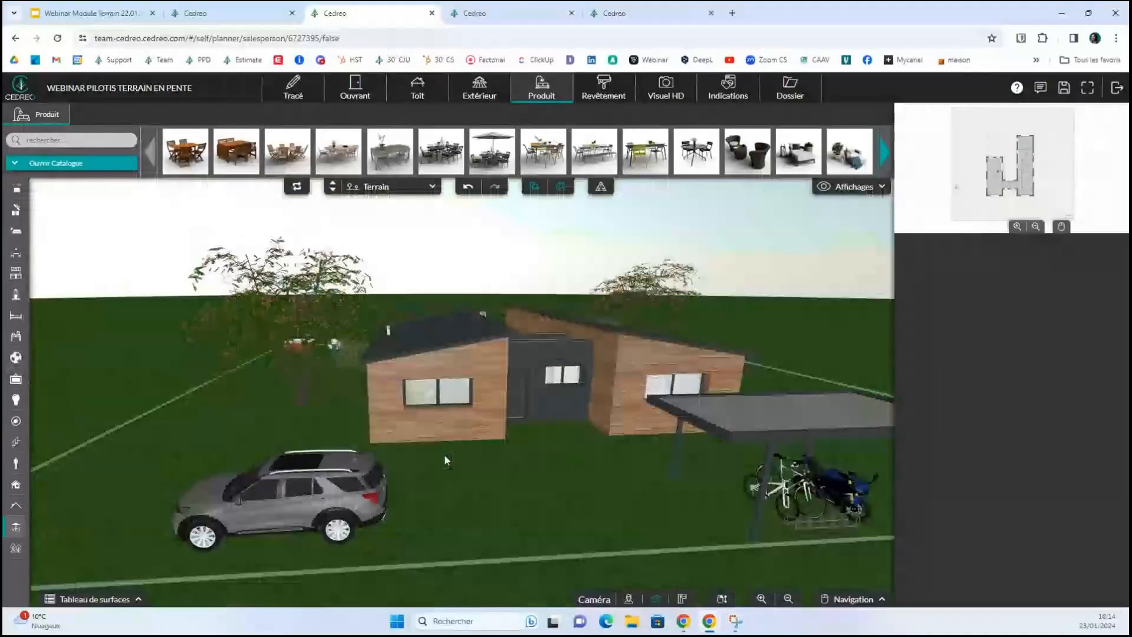
Step: Return to the 2D terrain plan with the natural terrain tools available
click(293, 88)
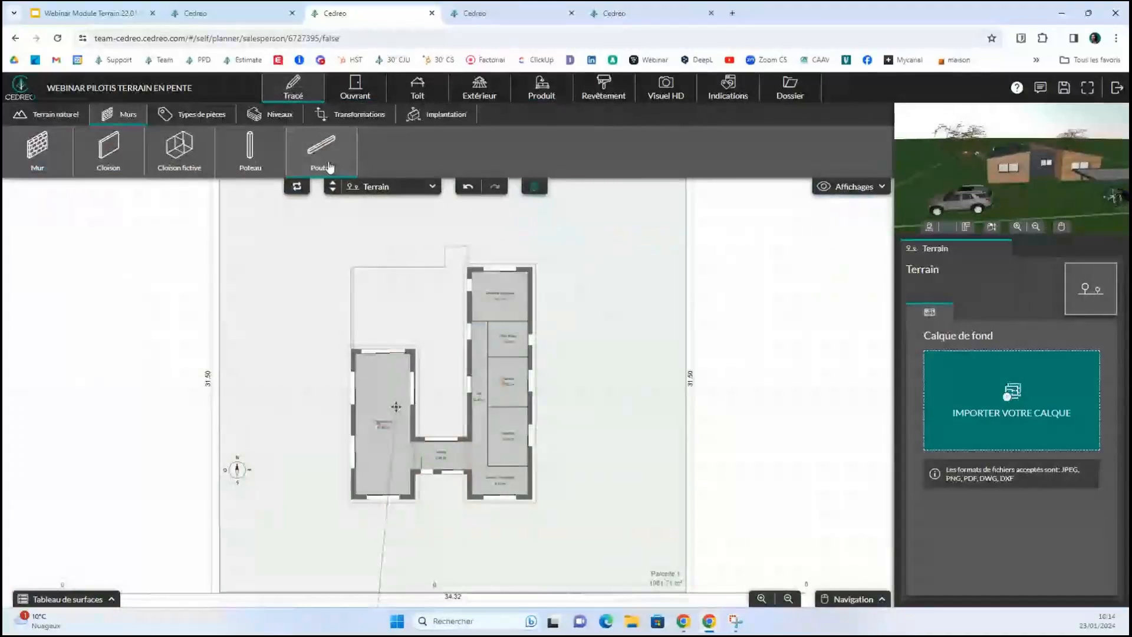
click(50, 114)
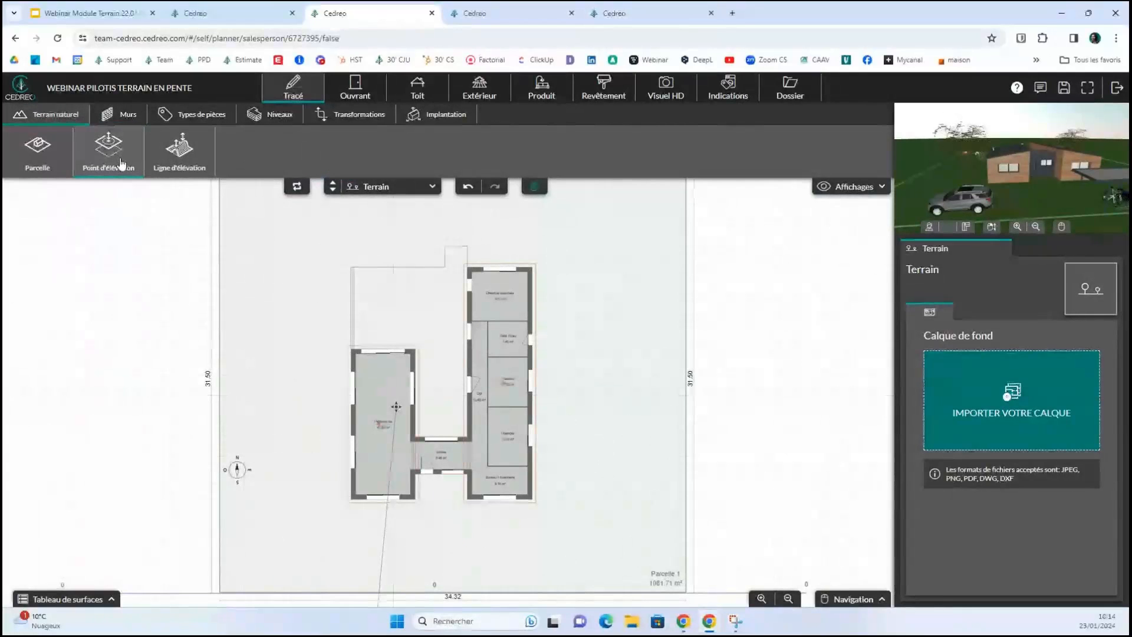
scroll(303, 326, down, 1)
drag(304, 266, 303, 299)
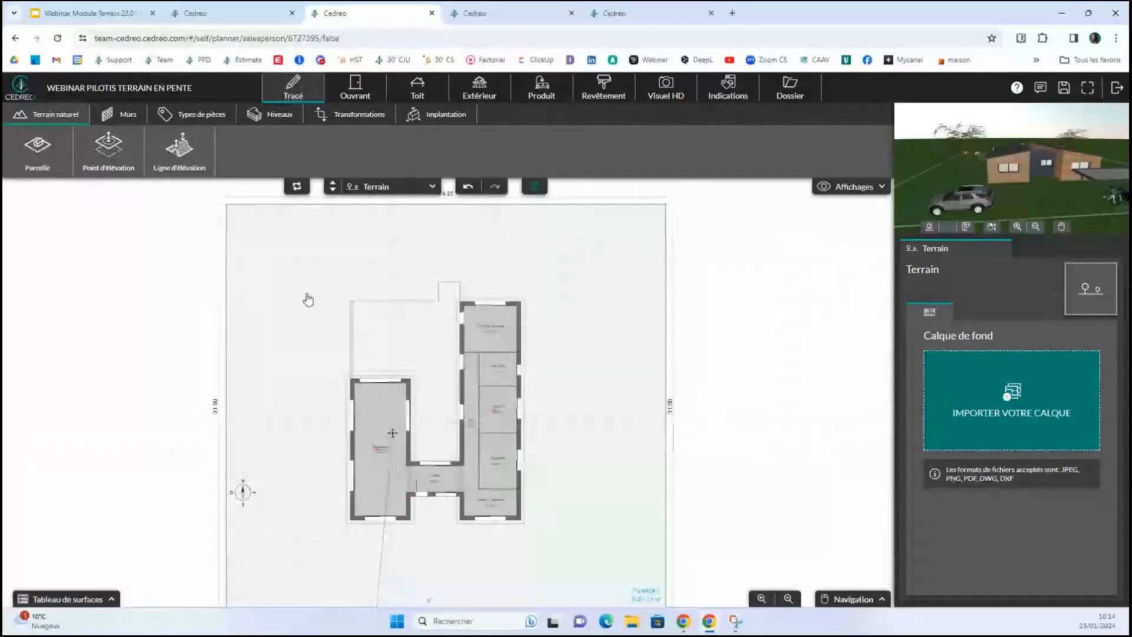
click(109, 153)
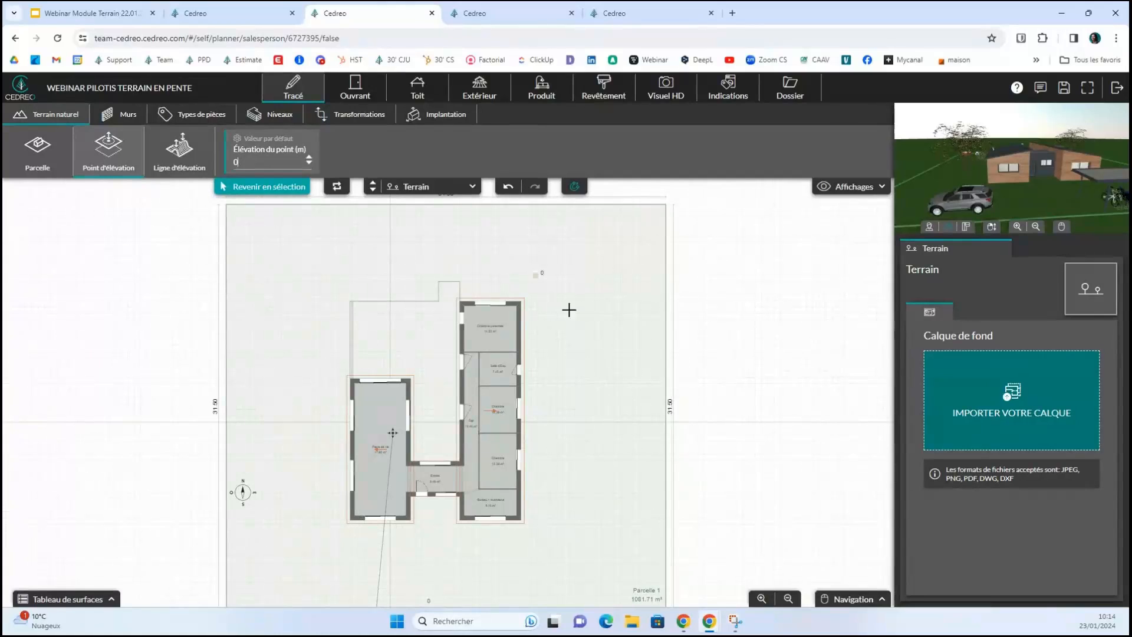
right_drag(574, 546, 575, 474)
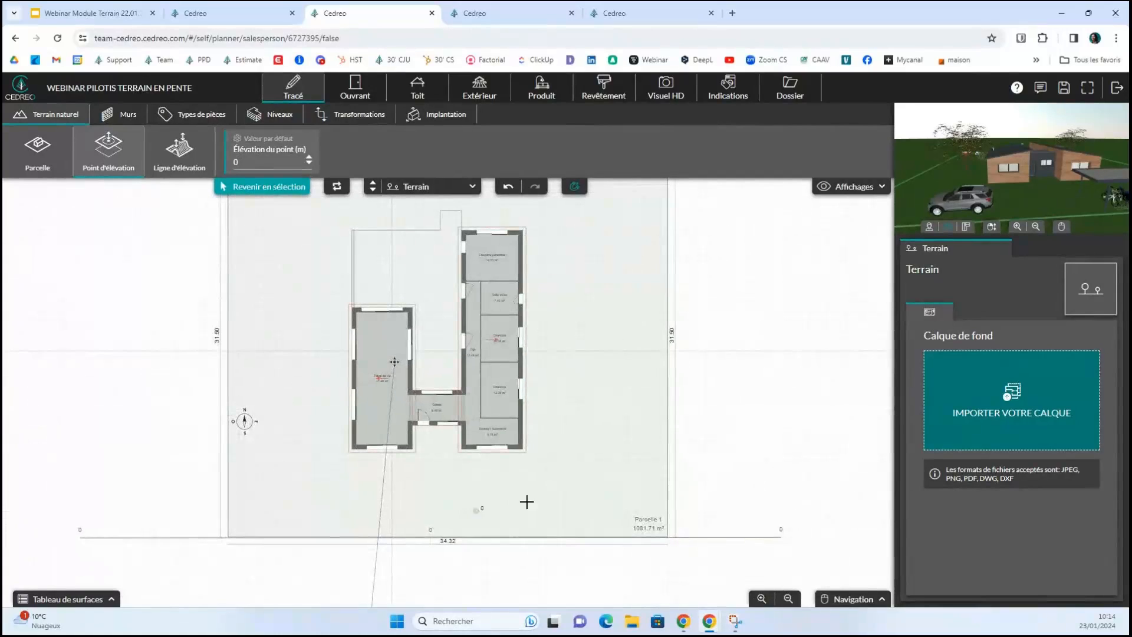
key(Escape)
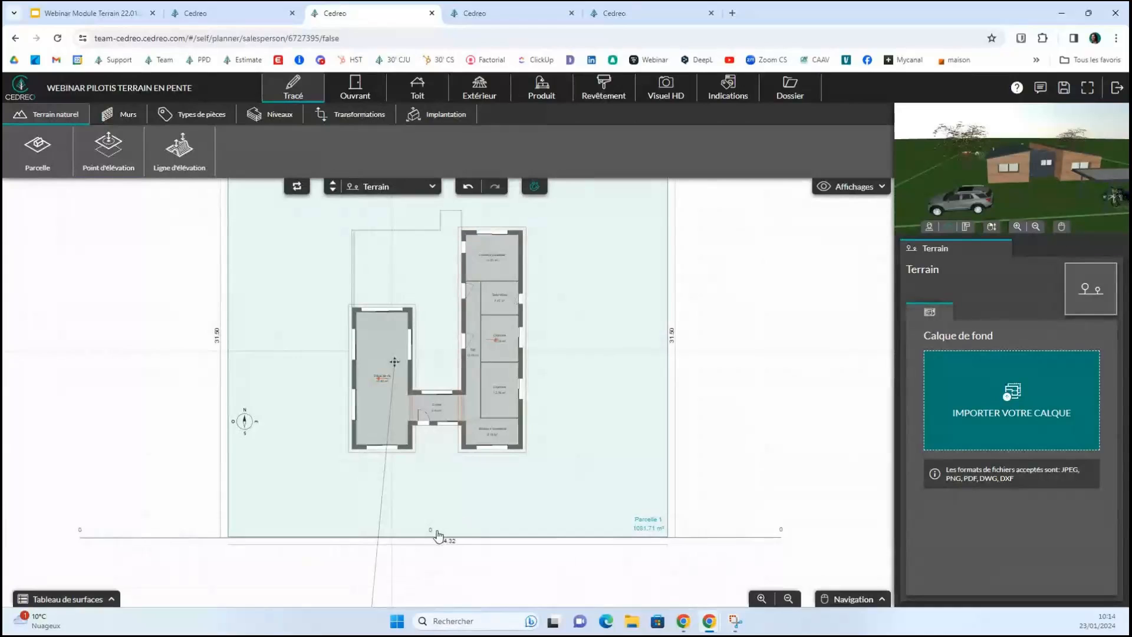
Step: Select the elevation line along the parcel's south boundary and view its elevation parameters
scroll(484, 527, up, 2)
right_drag(485, 527, 481, 446)
scroll(424, 483, up, 1)
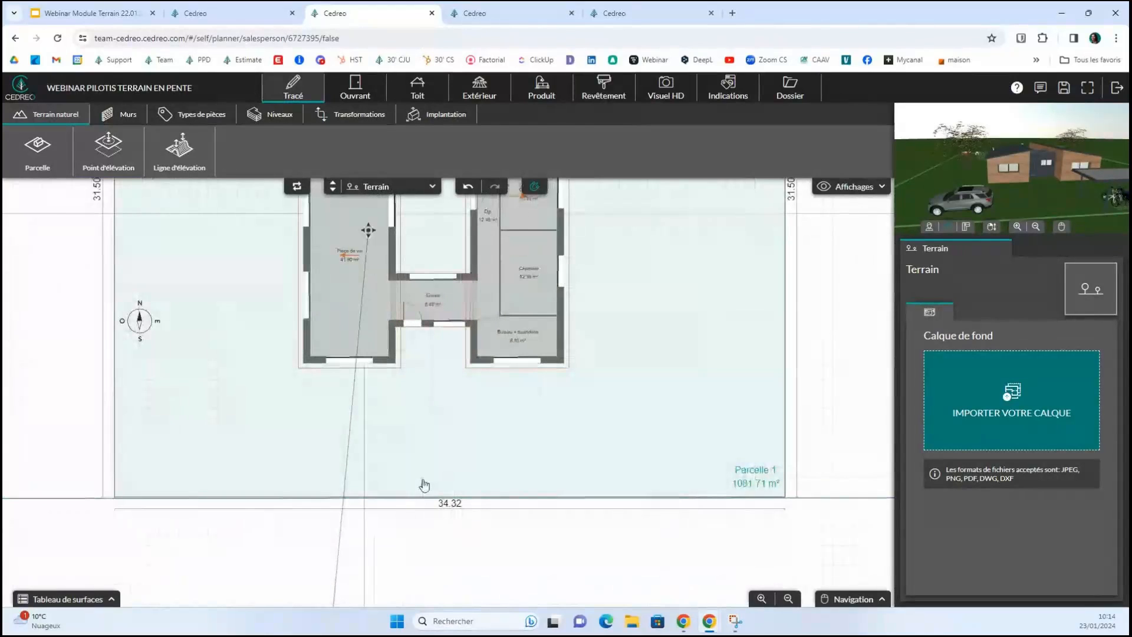
click(427, 496)
scroll(433, 509, up, 2)
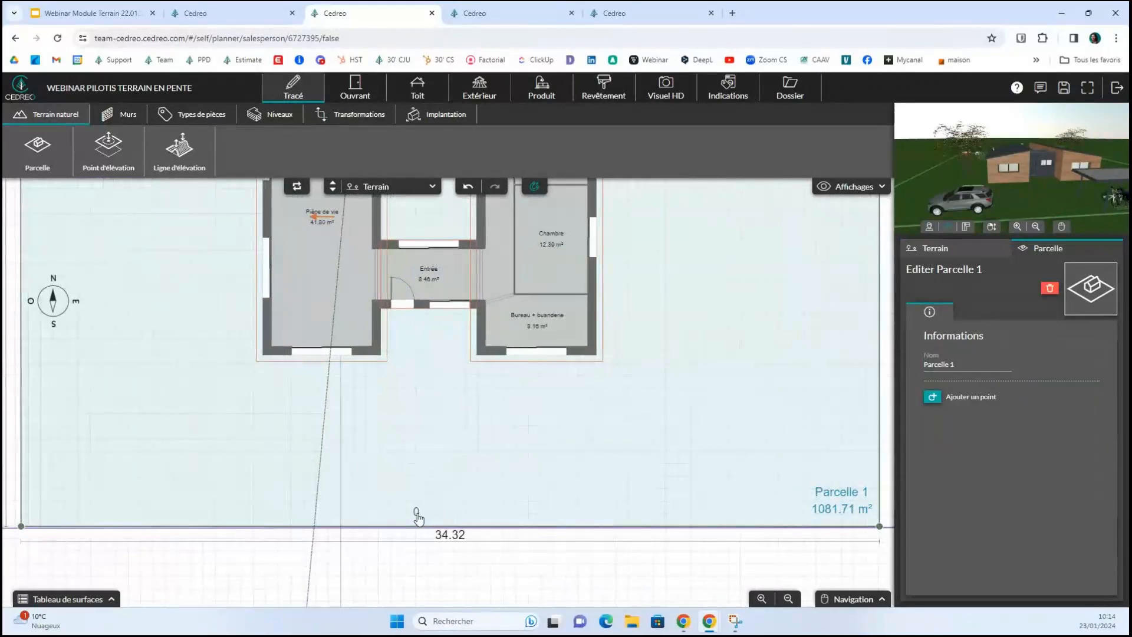
click(417, 519)
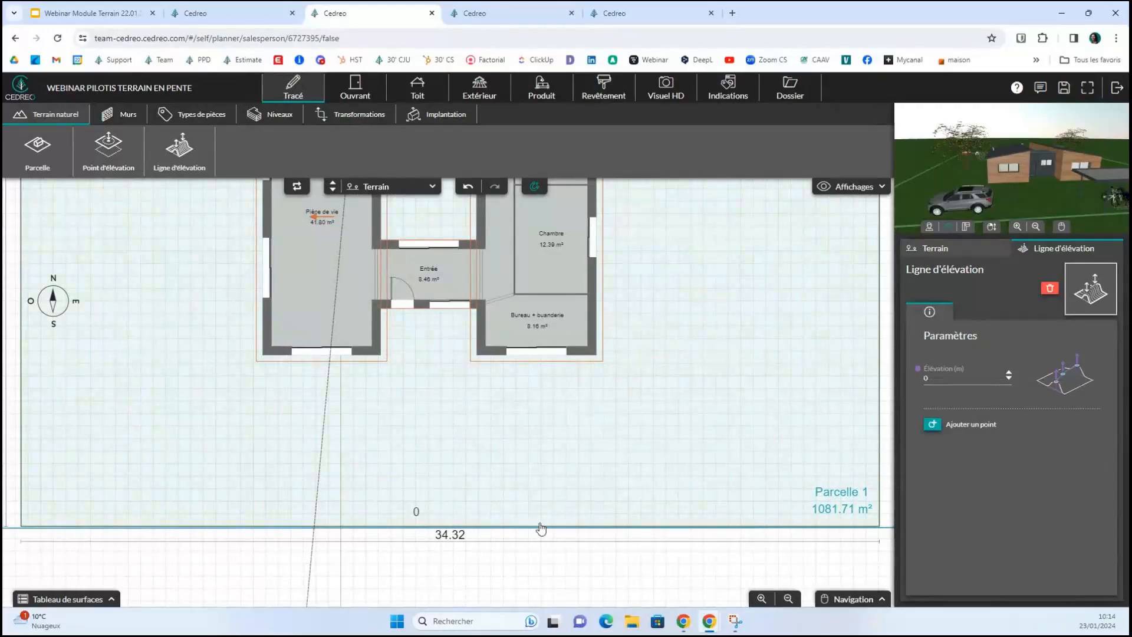
click(415, 516)
scroll(481, 477, down, 2)
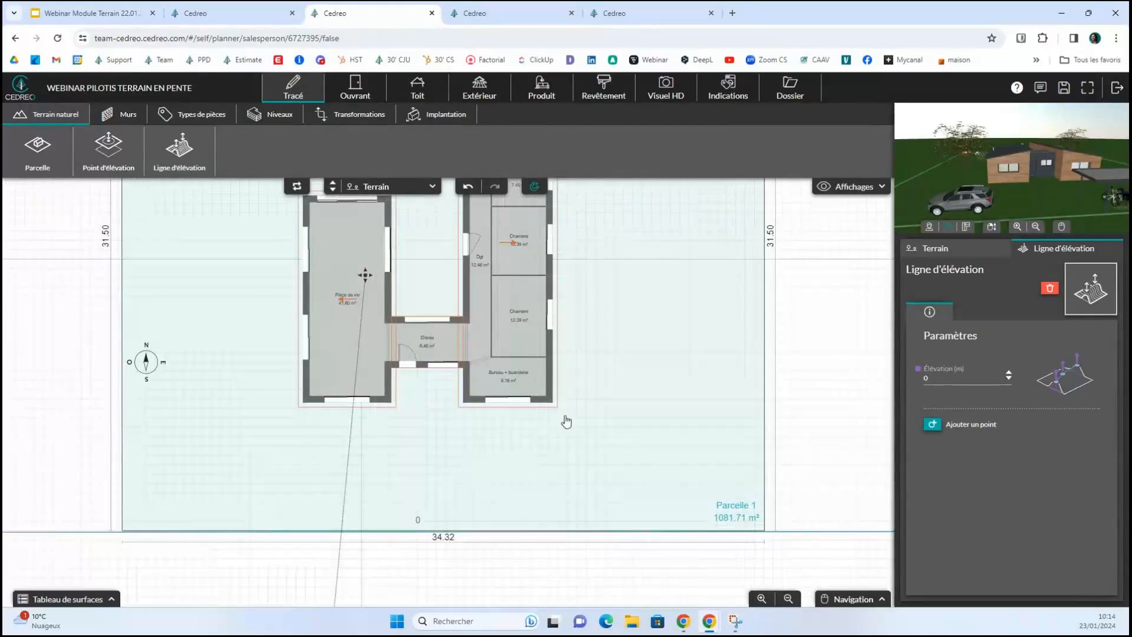
drag(250, 288, 235, 351)
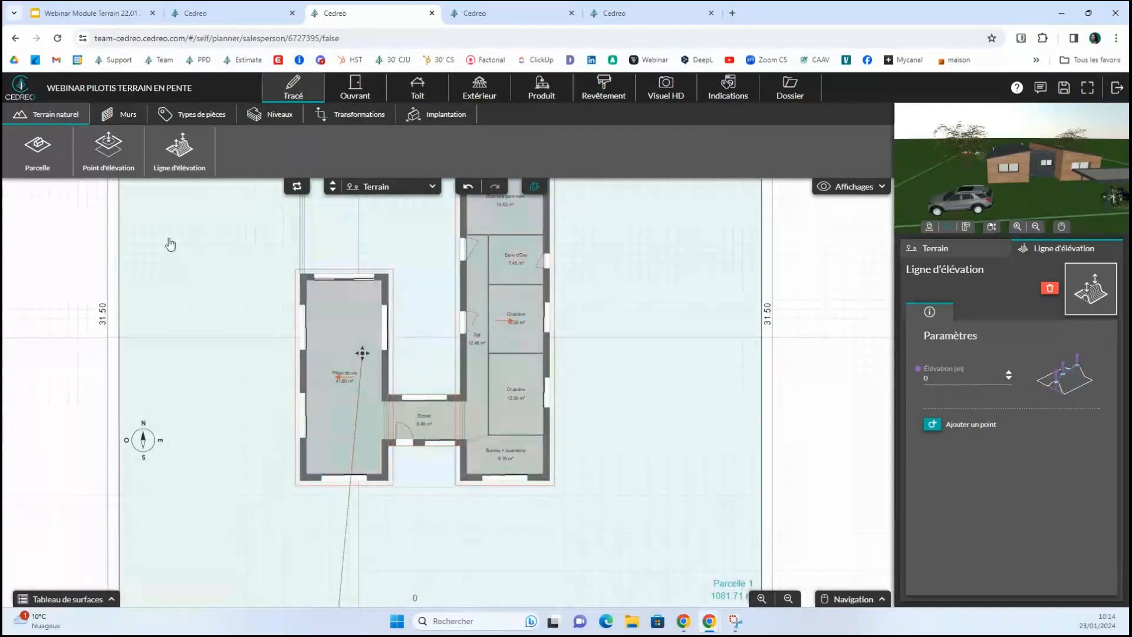
click(110, 155)
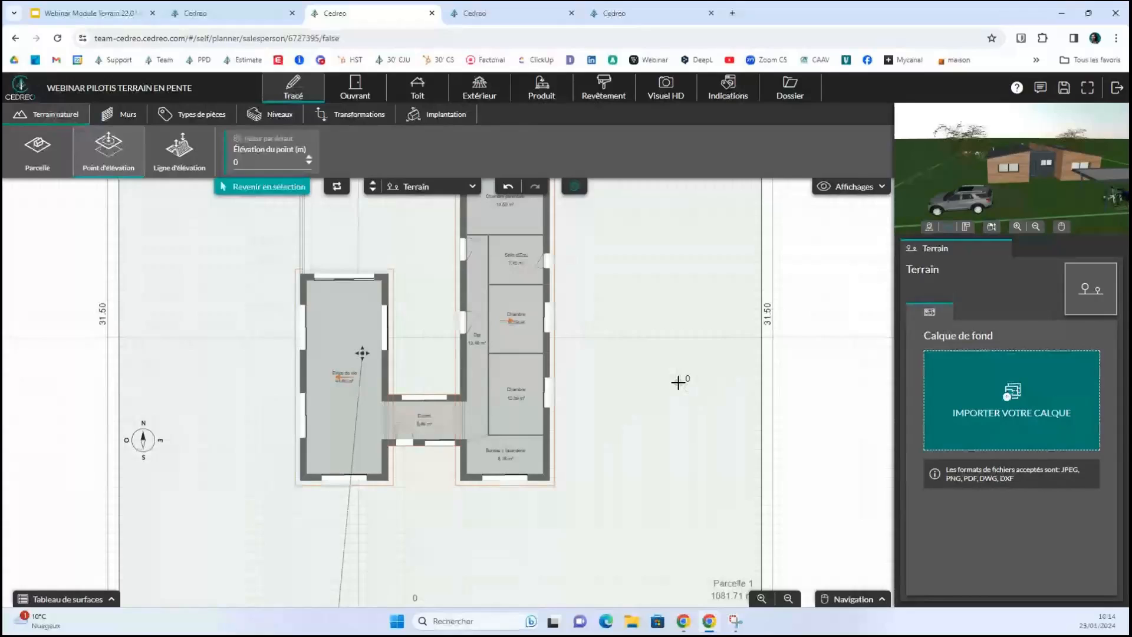
key(Escape)
drag(215, 269, 217, 295)
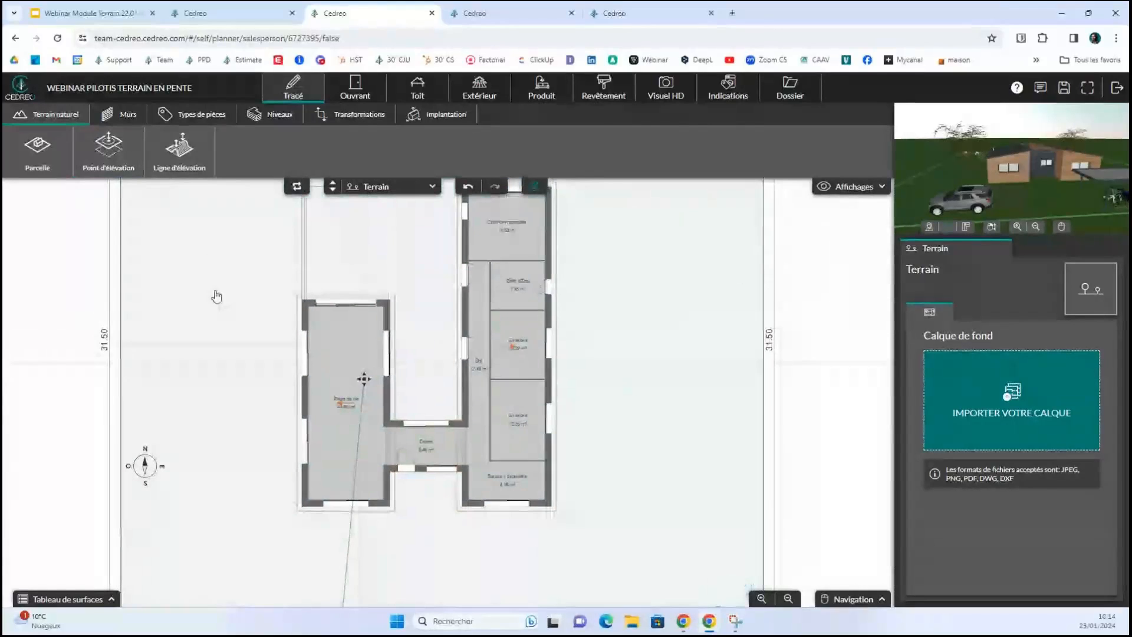
click(176, 162)
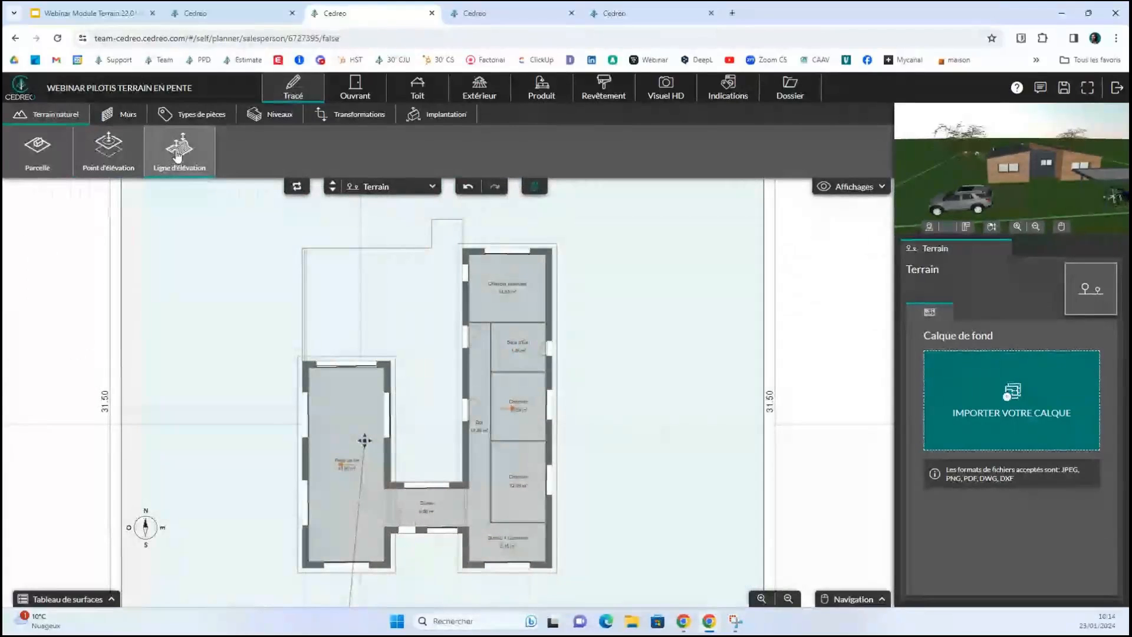
click(176, 156)
drag(192, 240, 197, 327)
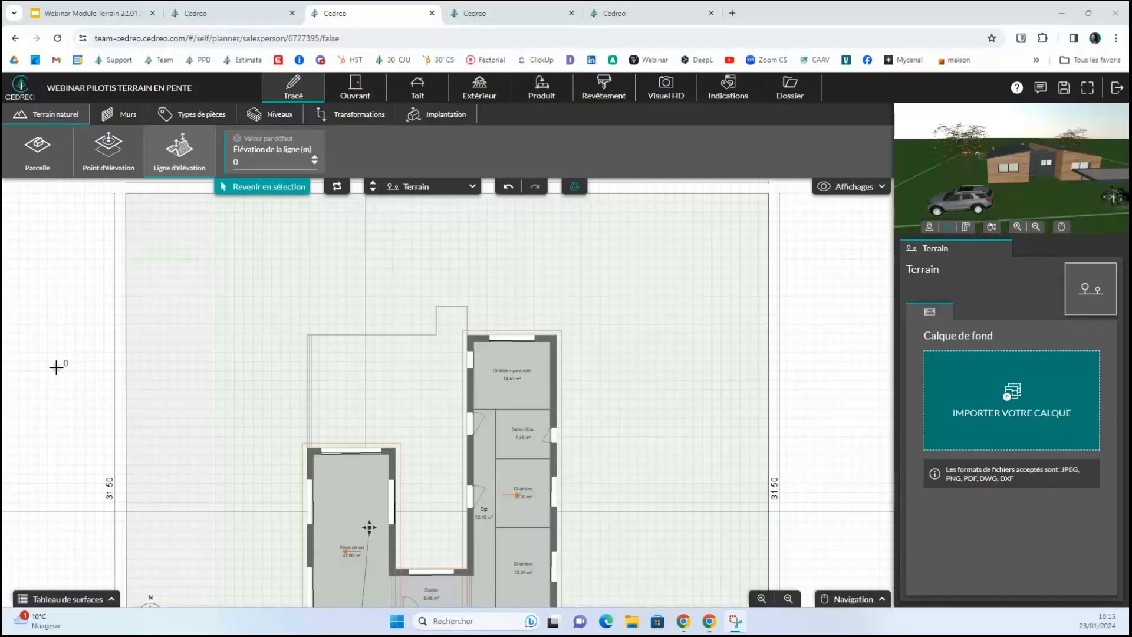
right_drag(54, 460, 103, 272)
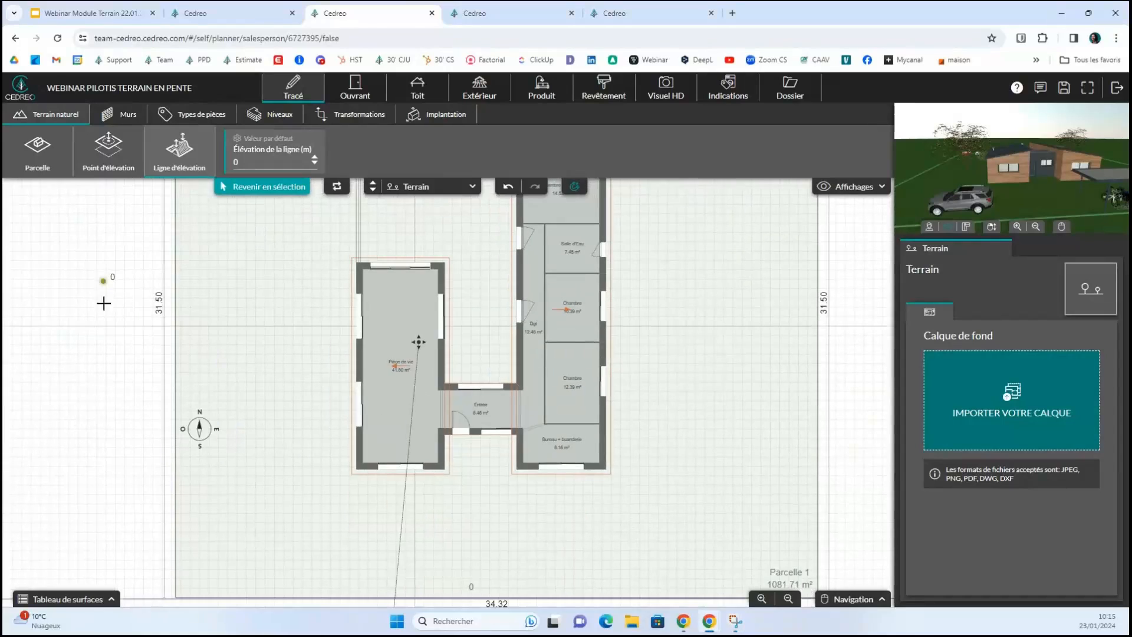
right_drag(100, 419, 96, 387)
right_drag(76, 488, 232, 465)
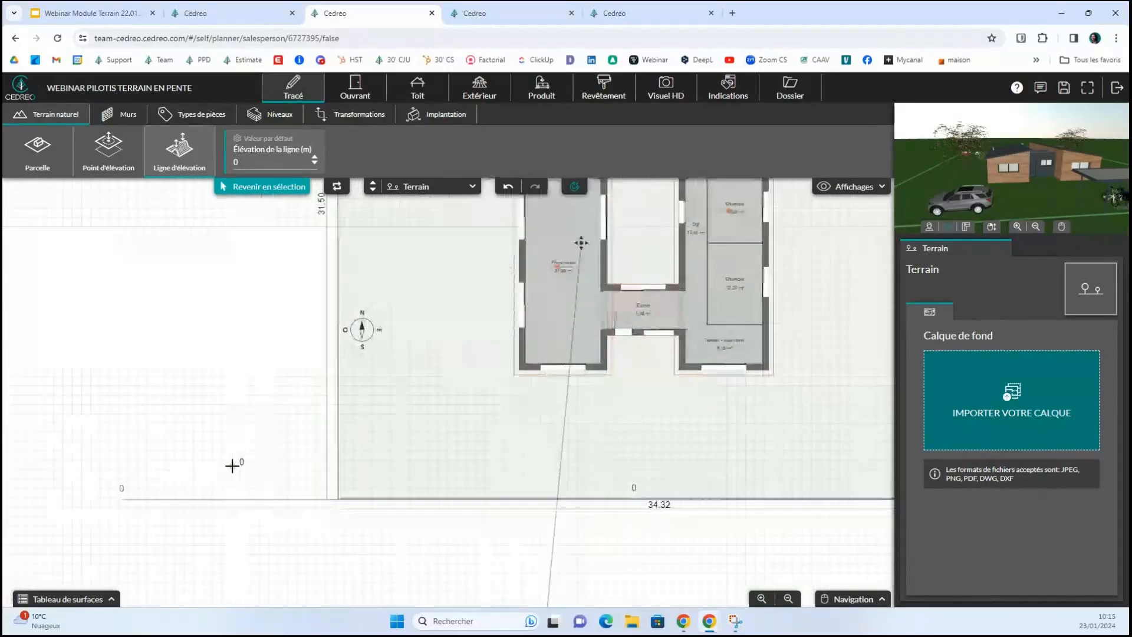
key(Escape)
Step: Replace the elevation line along the parcel's south boundary with a new straight one at 0 m extending past both sides of the parcel
click(172, 502)
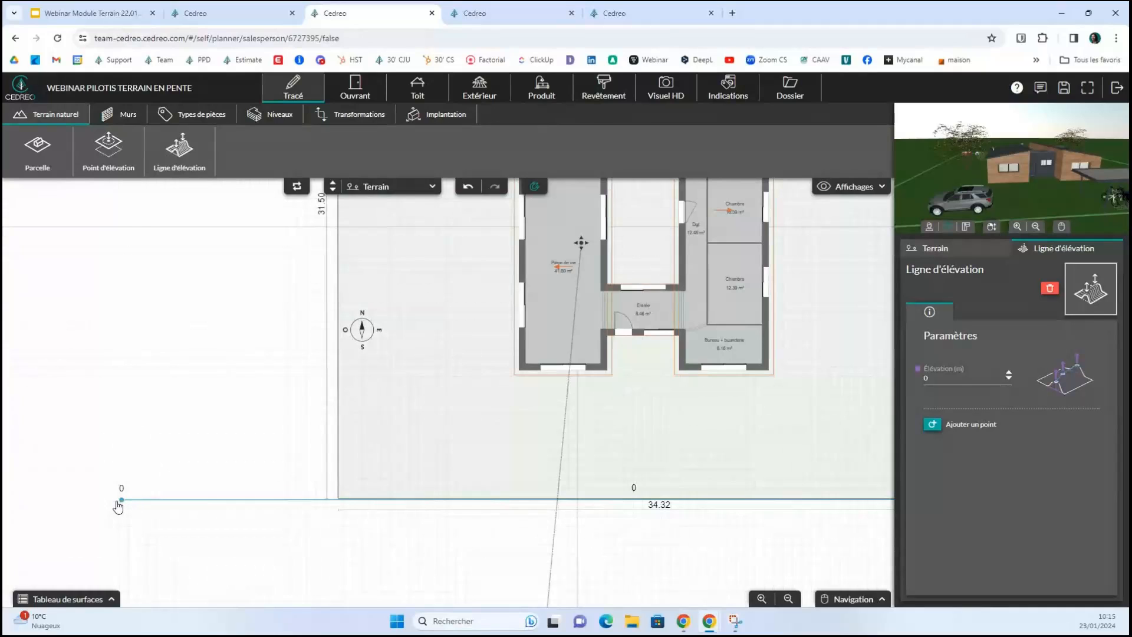
key(Delete)
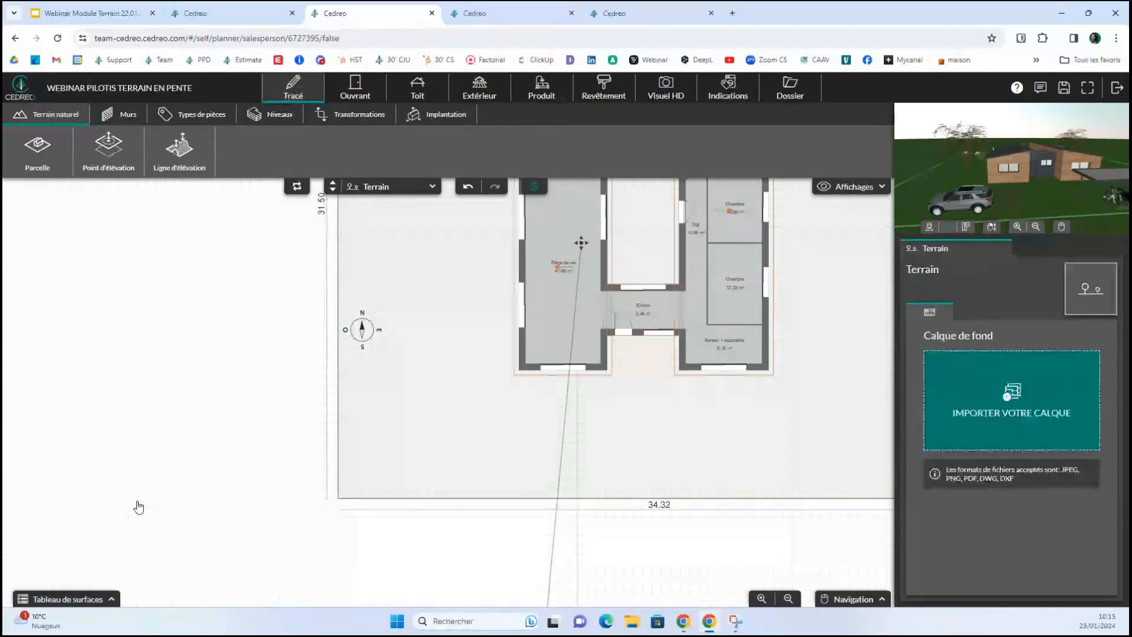
right_drag(186, 294, 130, 308)
click(170, 158)
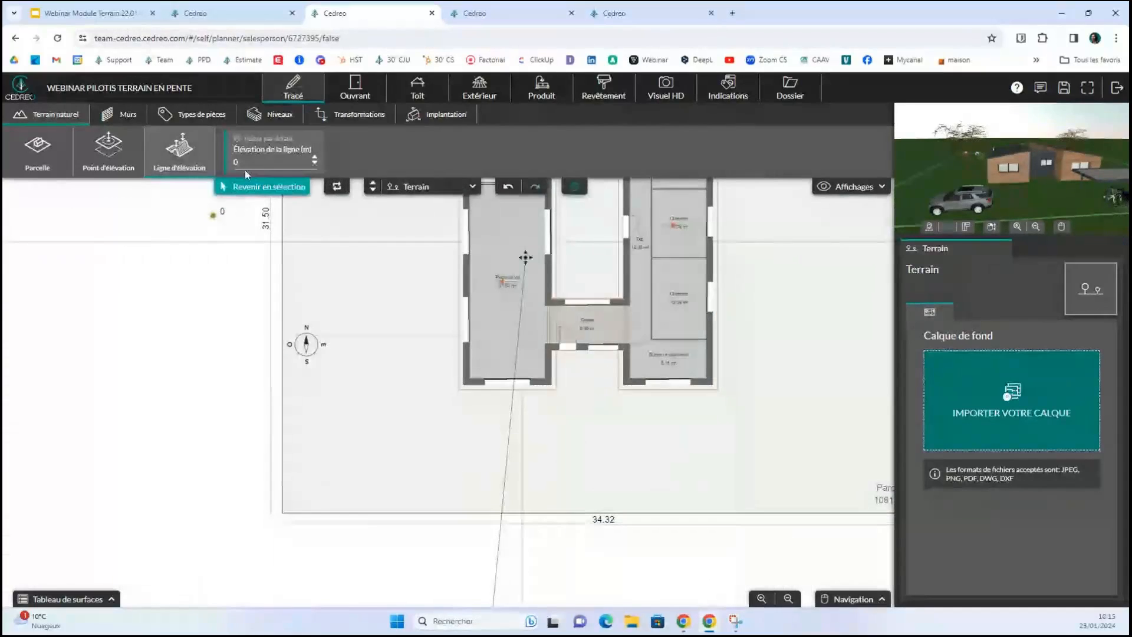
click(32, 512)
right_drag(628, 498, 386, 502)
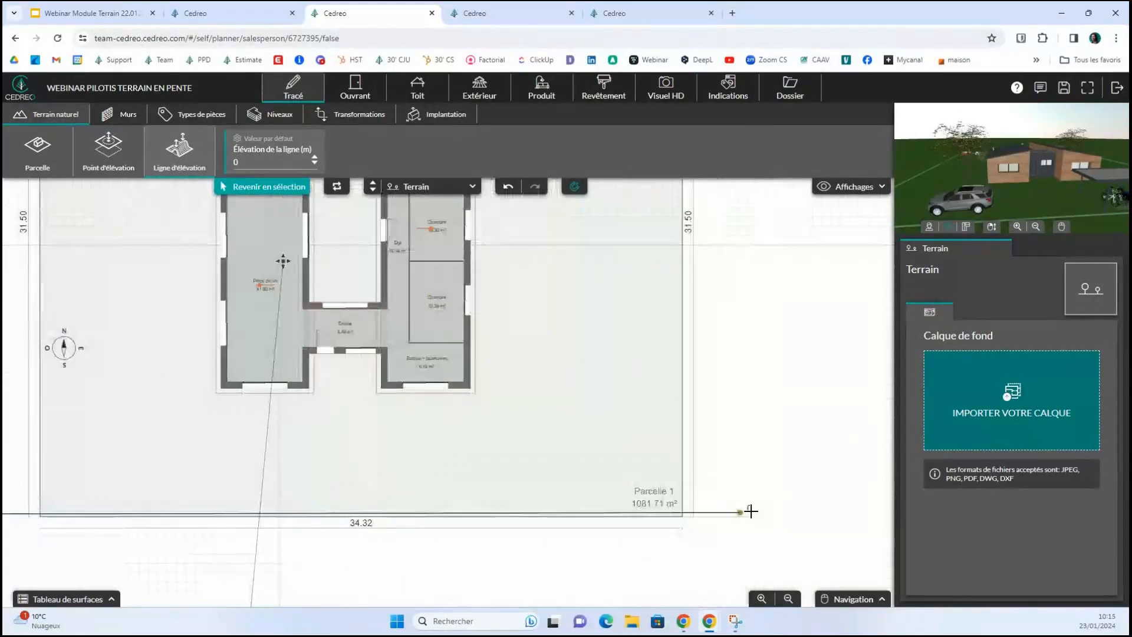
click(874, 511)
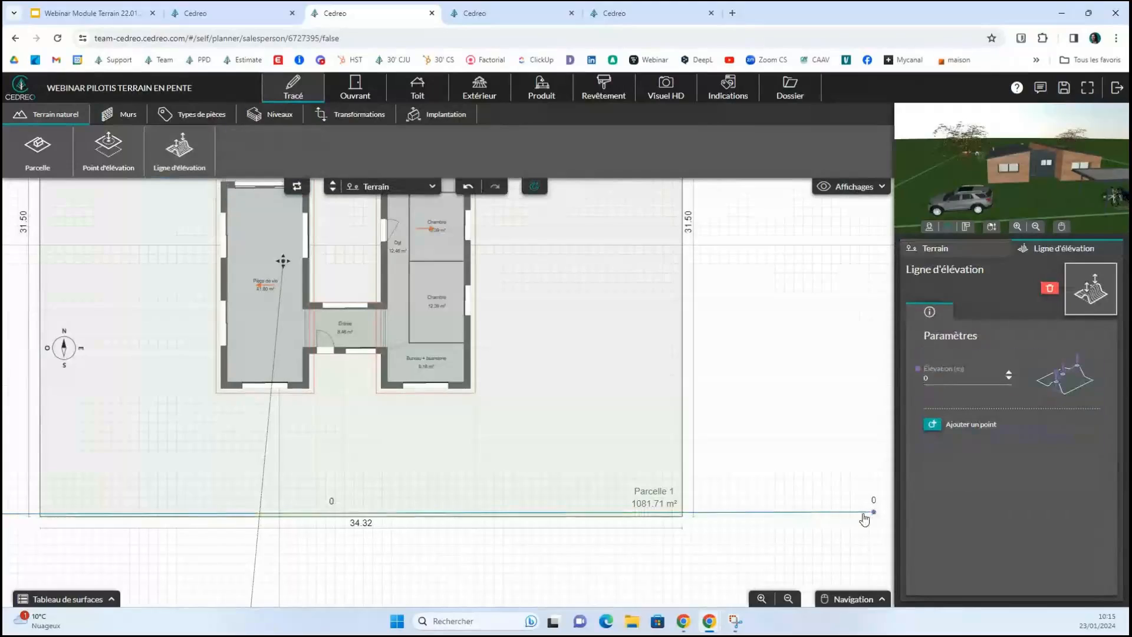
right_drag(866, 520, 706, 494)
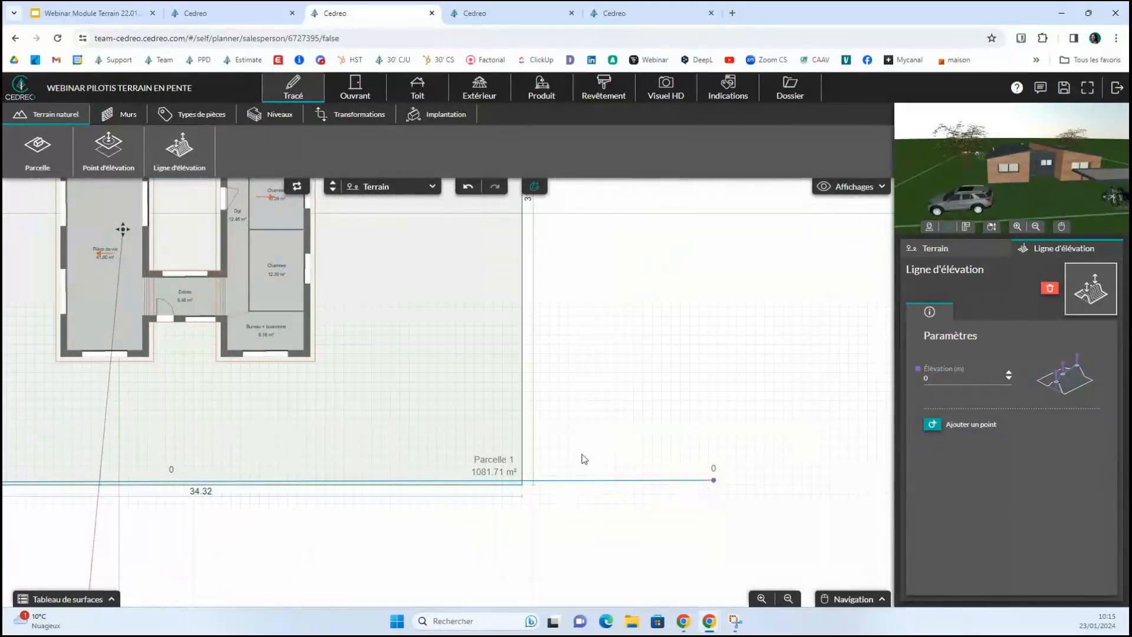
scroll(583, 457, down, 2)
right_drag(77, 430, 358, 452)
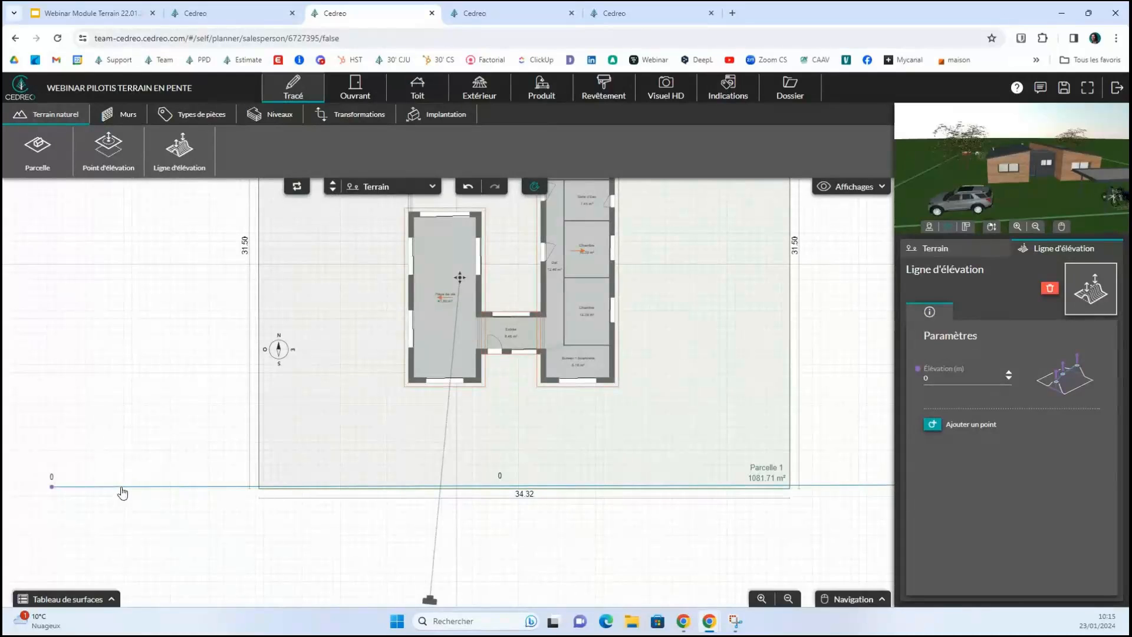
right_drag(839, 456, 776, 466)
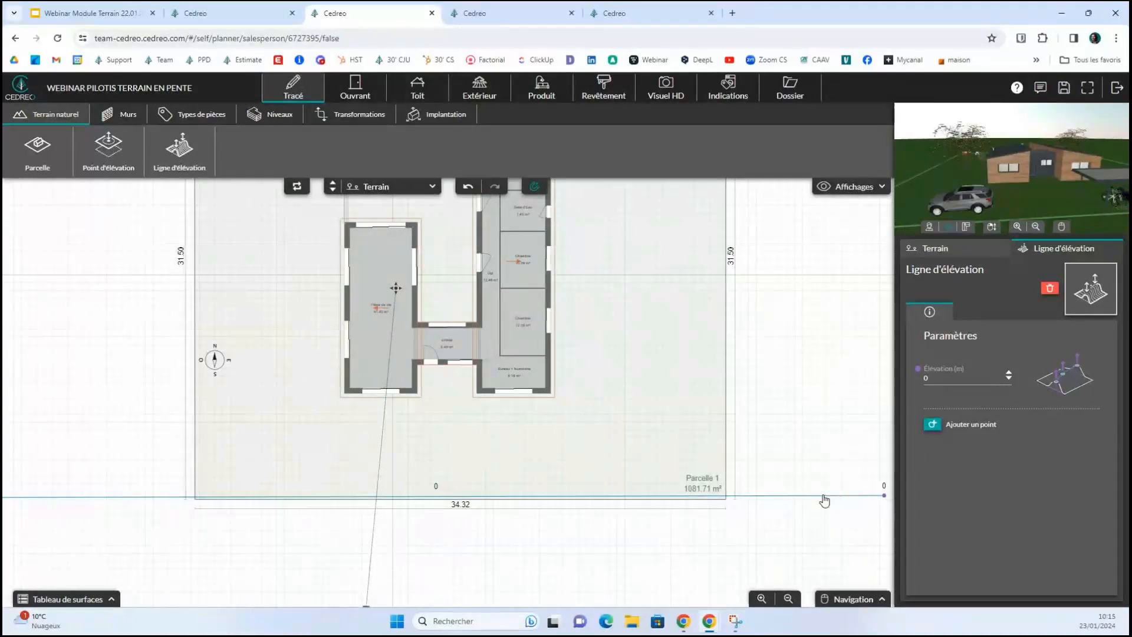
drag(803, 477, 767, 506)
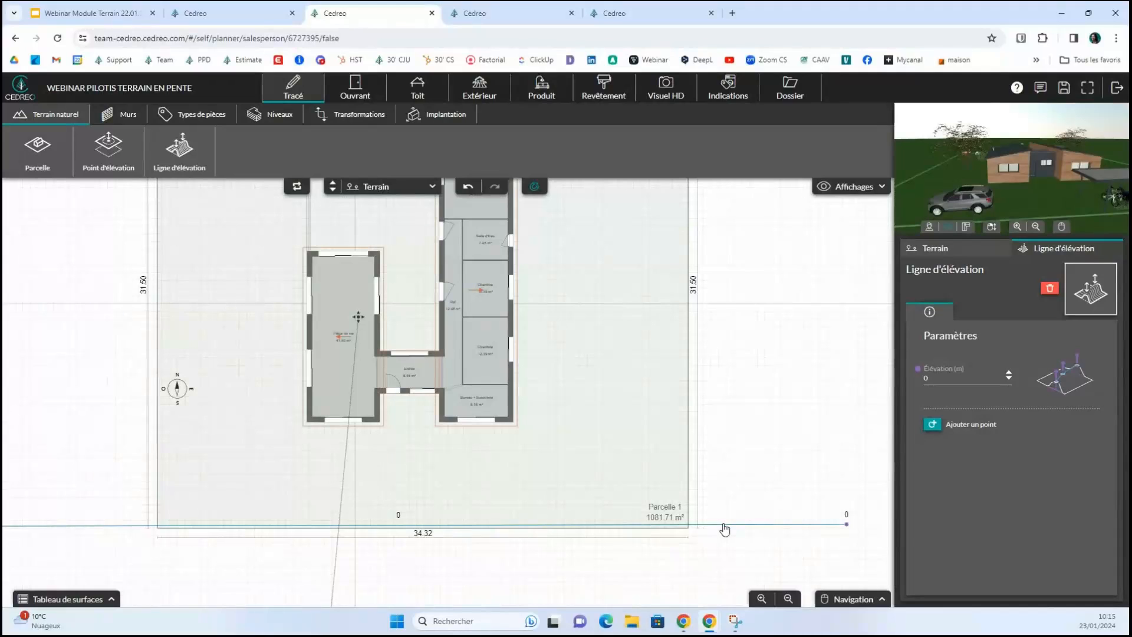
Step: Draw a second straight elevation line at 0 m across the southern part of the house, extending beyond both sides of the parcel
click(179, 147)
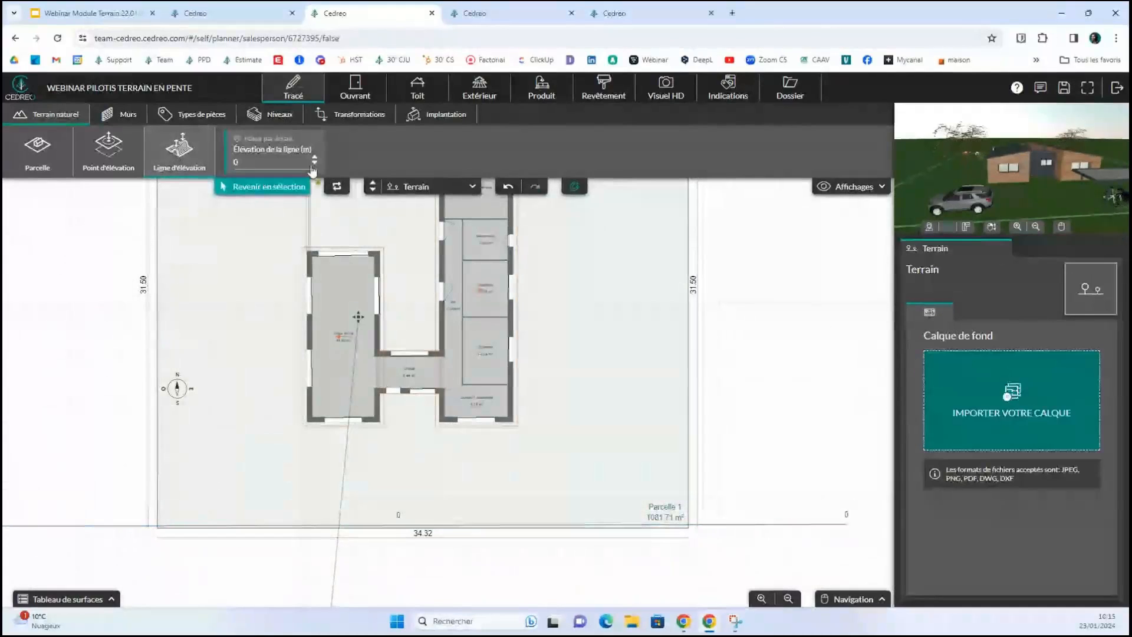
drag(83, 413, 152, 427)
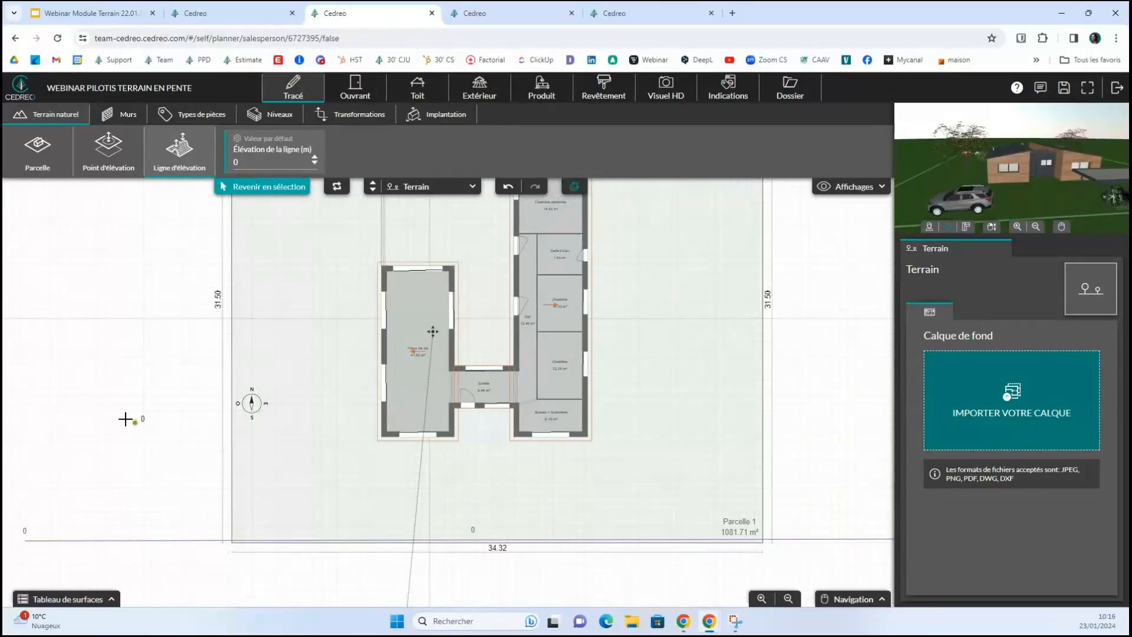
drag(72, 407, 155, 403)
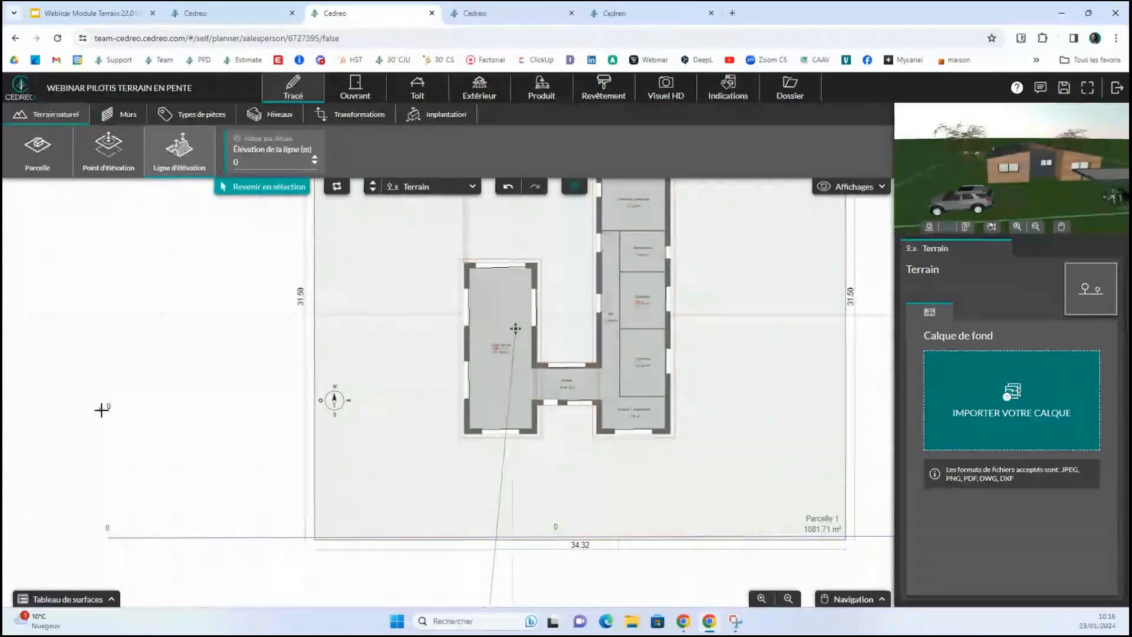
click(101, 407)
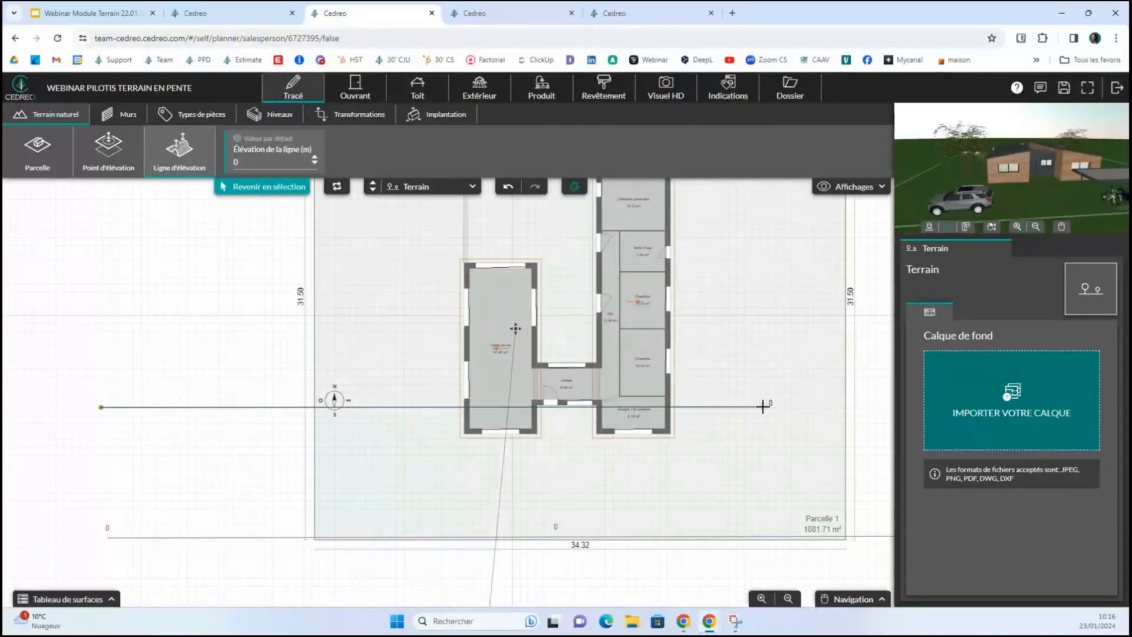
drag(796, 406, 568, 414)
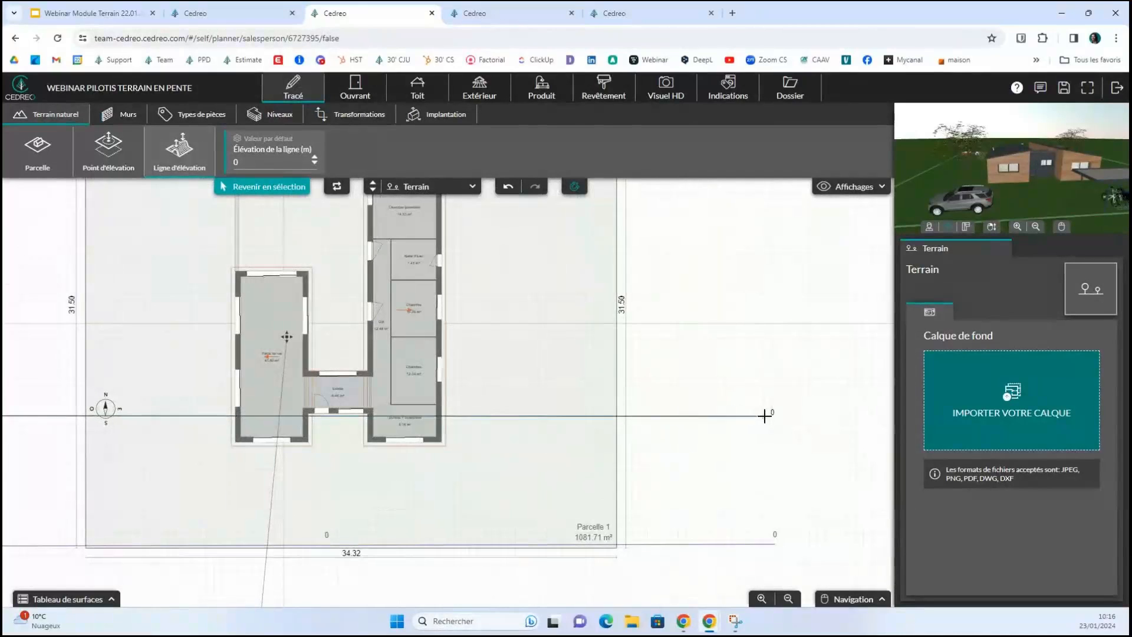
click(765, 416)
Step: Draw a wavy seven-point elevation line at 0 m north of the house, running across the parcel and past both sides
drag(662, 358, 731, 402)
click(179, 148)
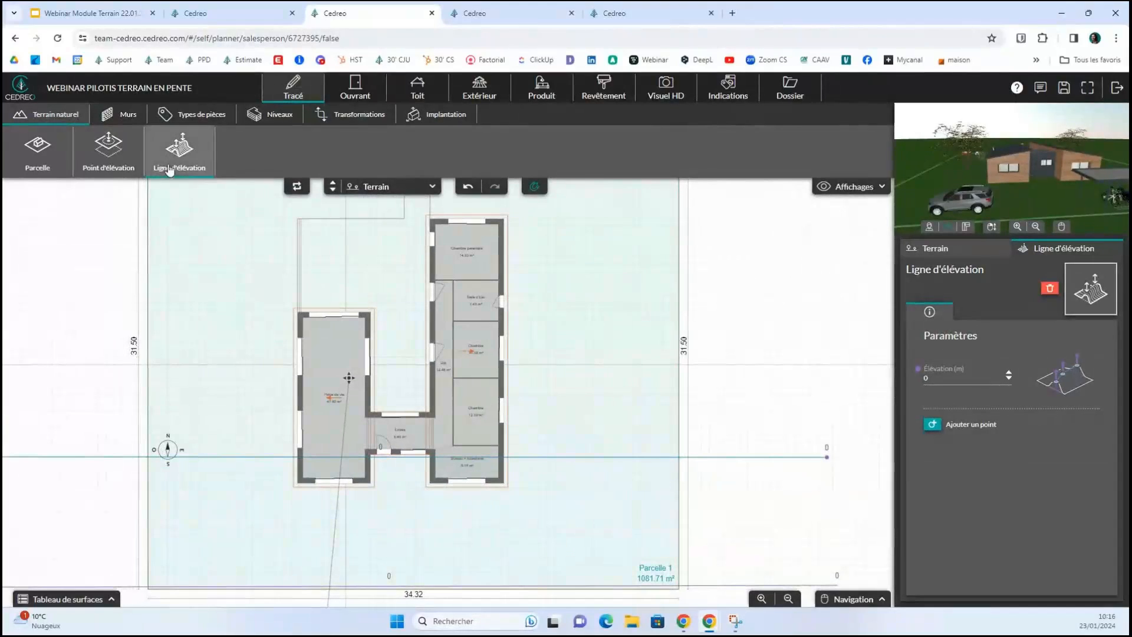
click(124, 266)
click(272, 305)
click(415, 243)
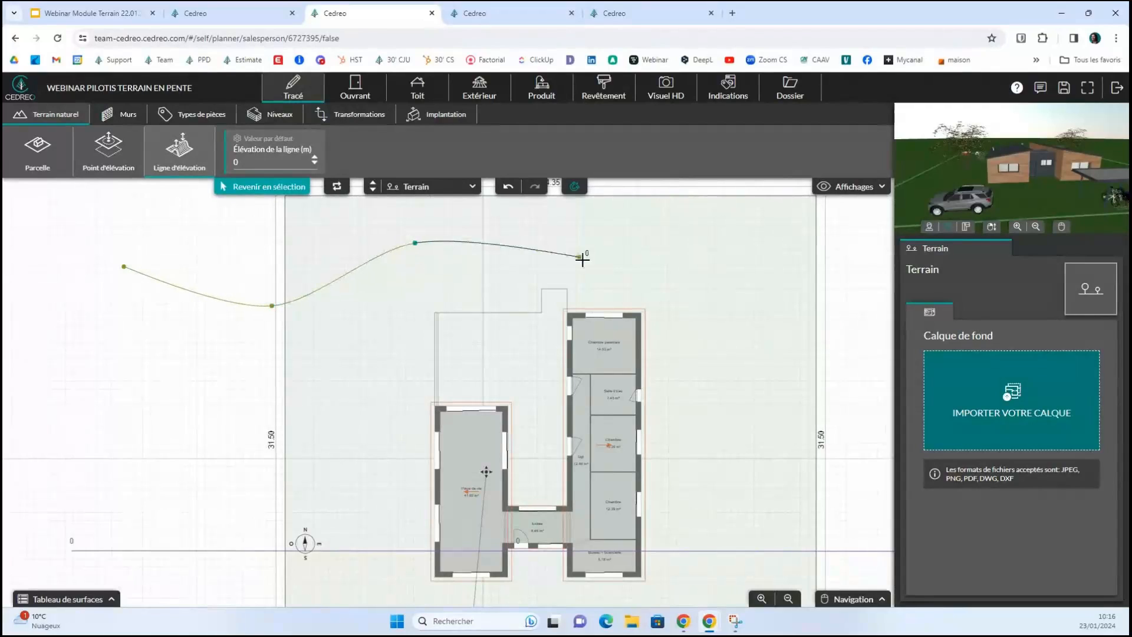
click(592, 282)
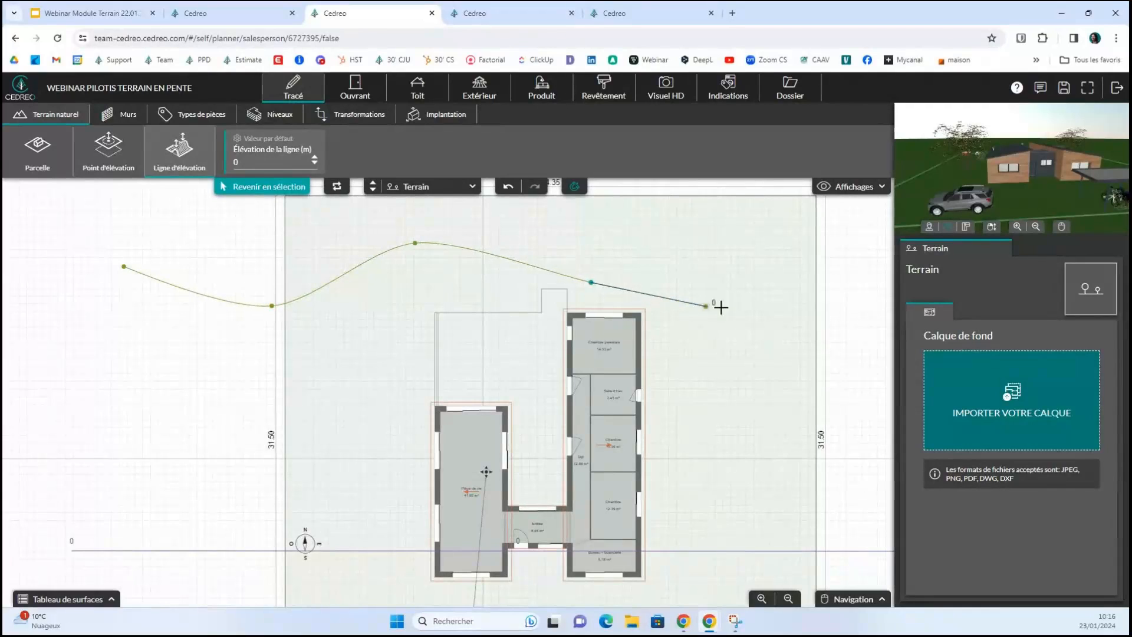
click(765, 259)
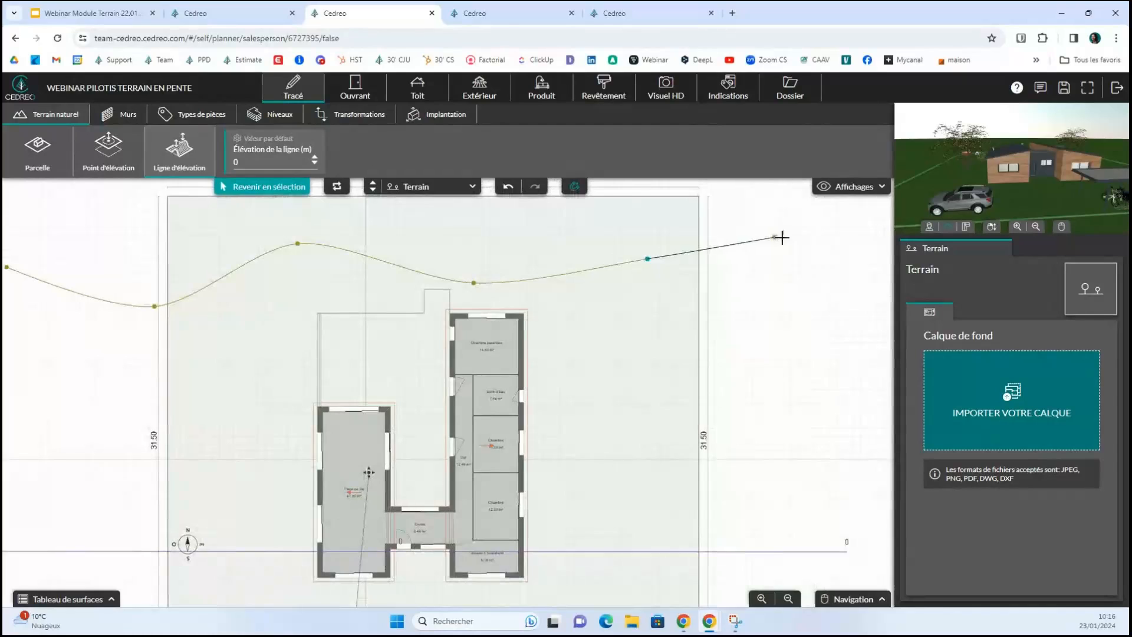
click(797, 240)
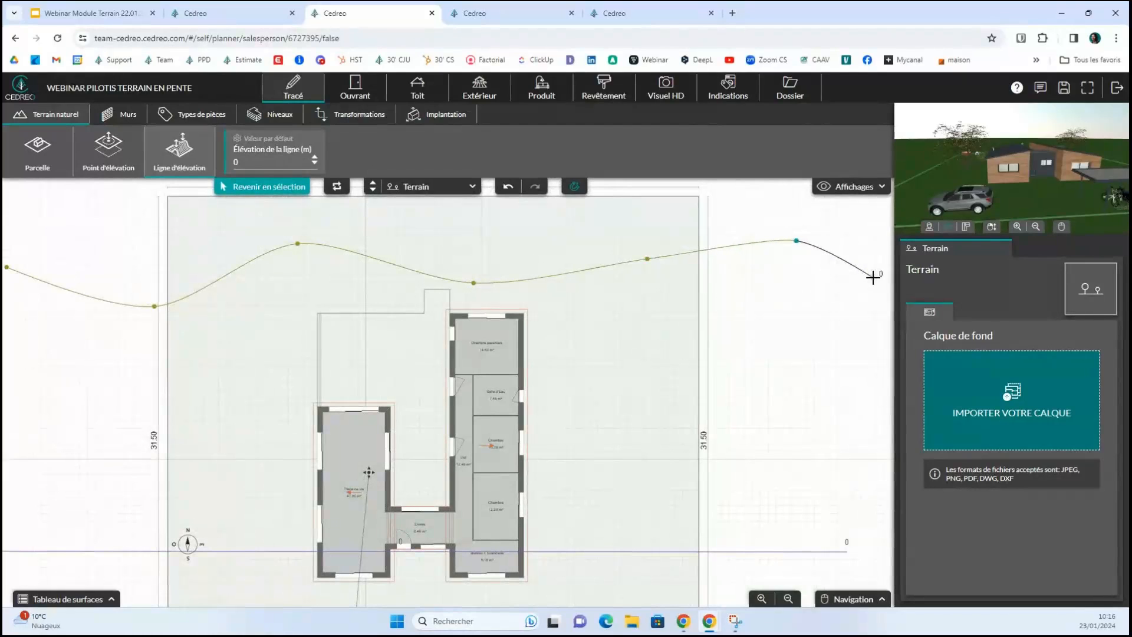
double_click(874, 278)
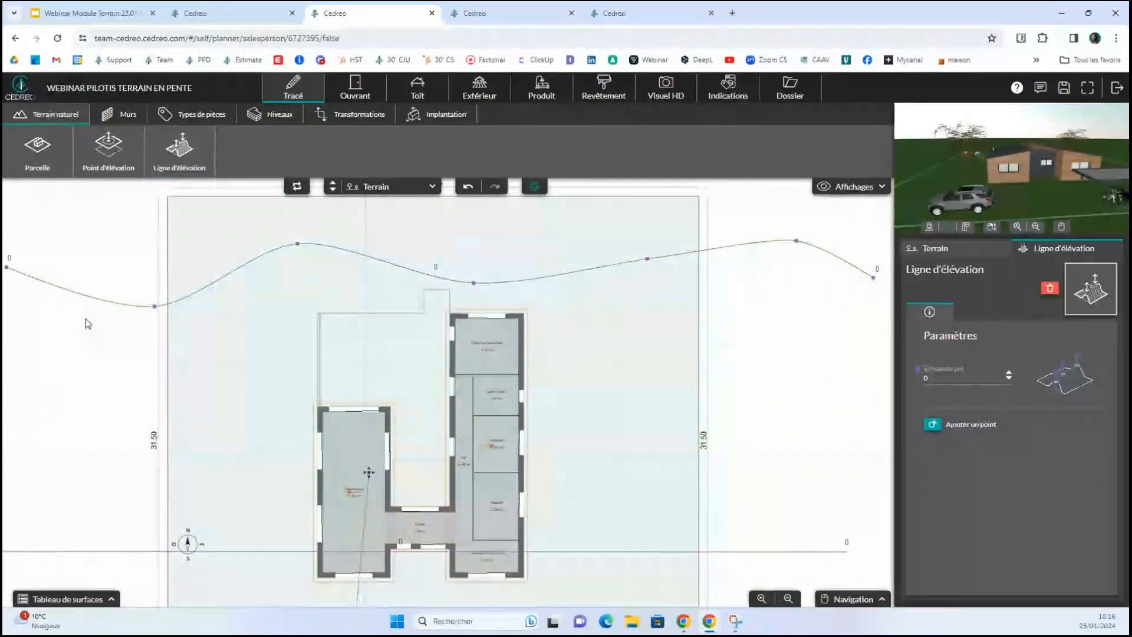
Step: Reshape the wavy elevation line by moving existing points and adding one near the parcel's east boundary, shifted slightly north
drag(154, 306, 132, 271)
drag(474, 284, 499, 283)
drag(763, 305, 659, 387)
scroll(653, 365, up, 1)
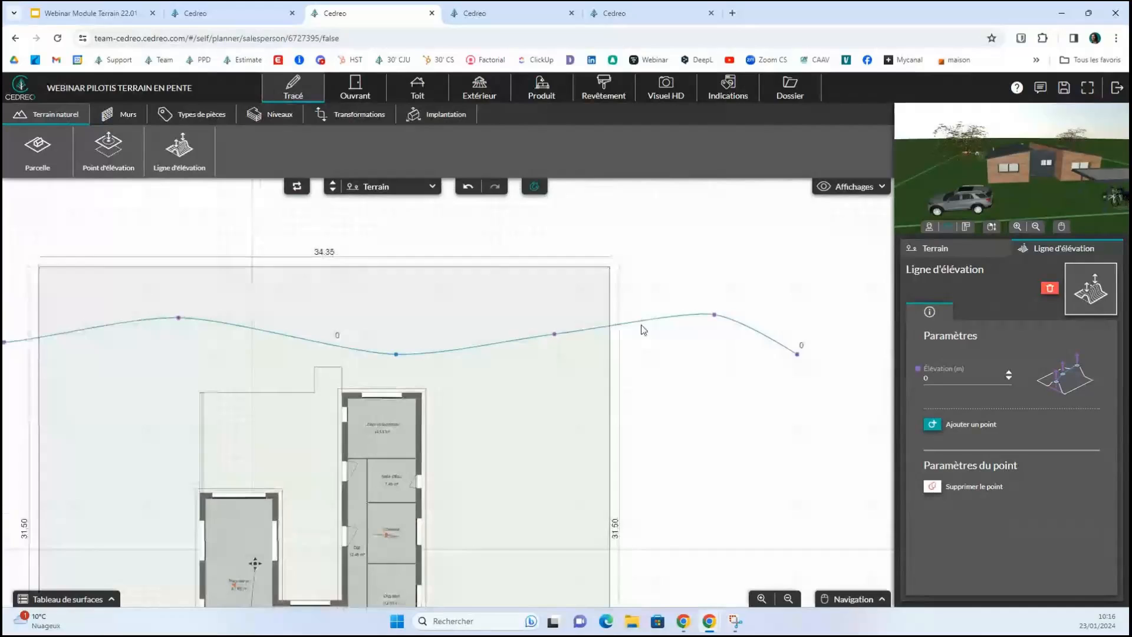
click(635, 326)
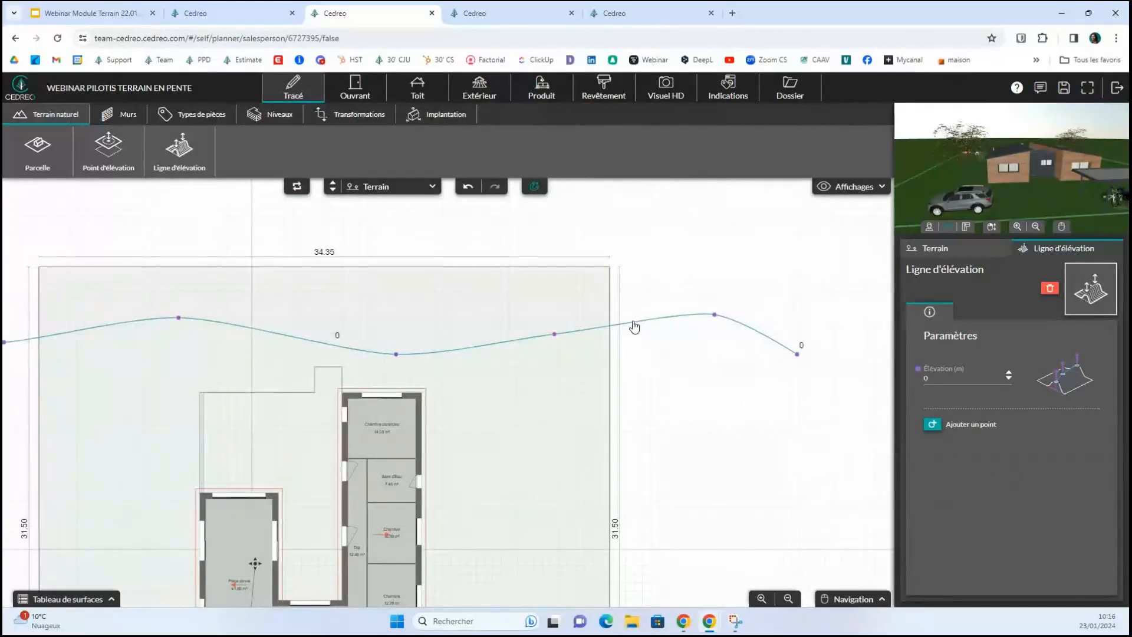
click(933, 426)
click(620, 326)
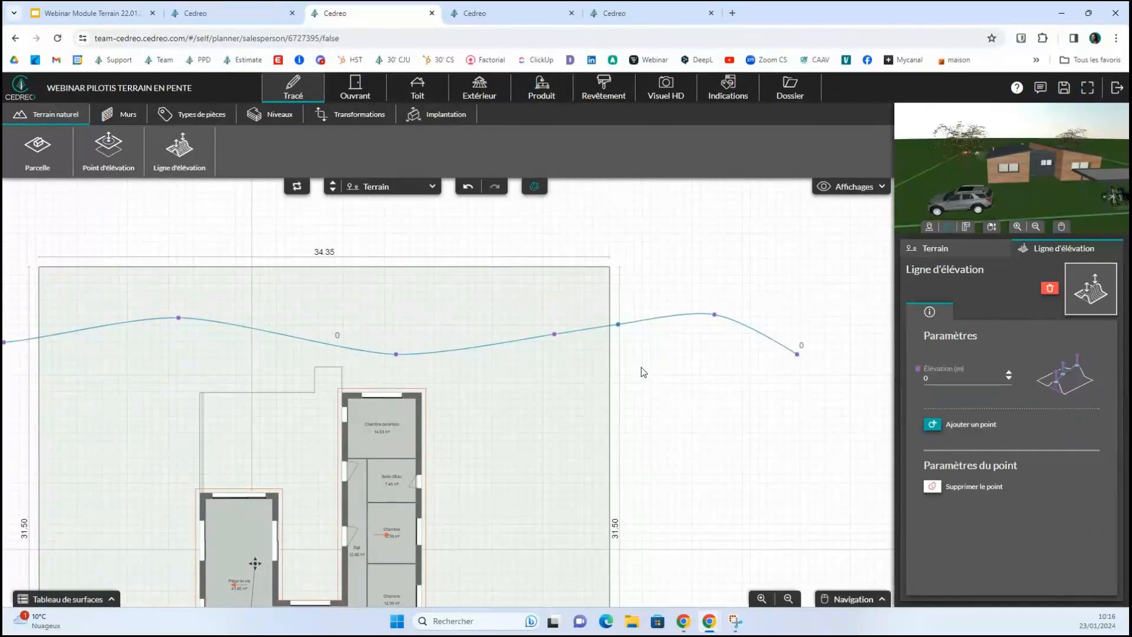
scroll(641, 372, up, 2)
drag(659, 311, 652, 281)
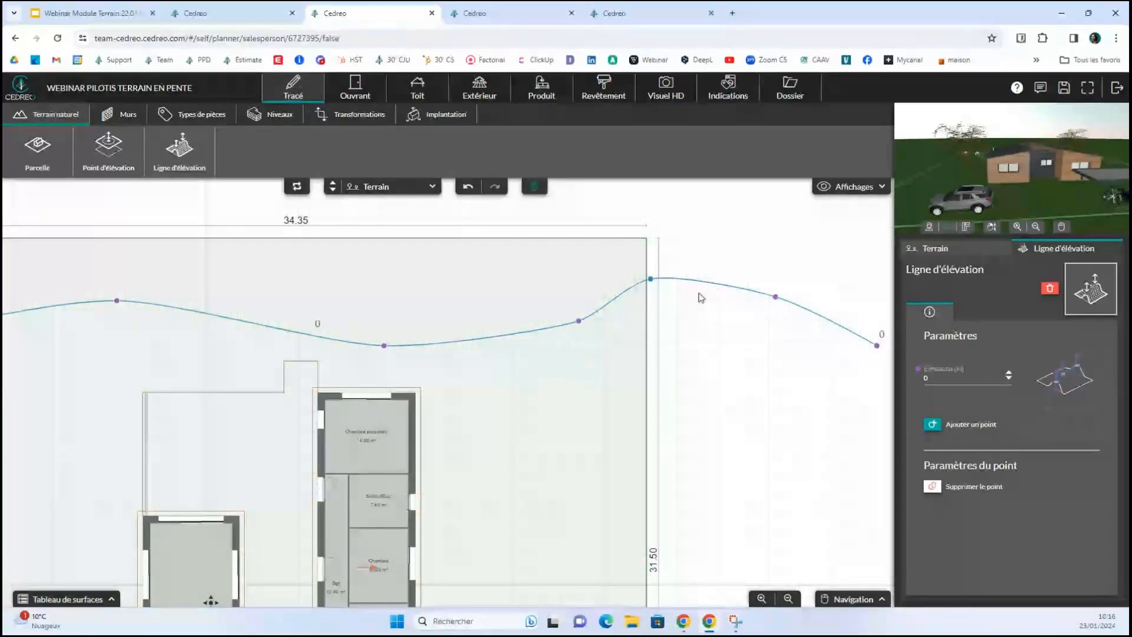
Step: Set the wavy line's elevation to -2.5 m and view the sloping terrain and the piles in the 3D preview
click(701, 298)
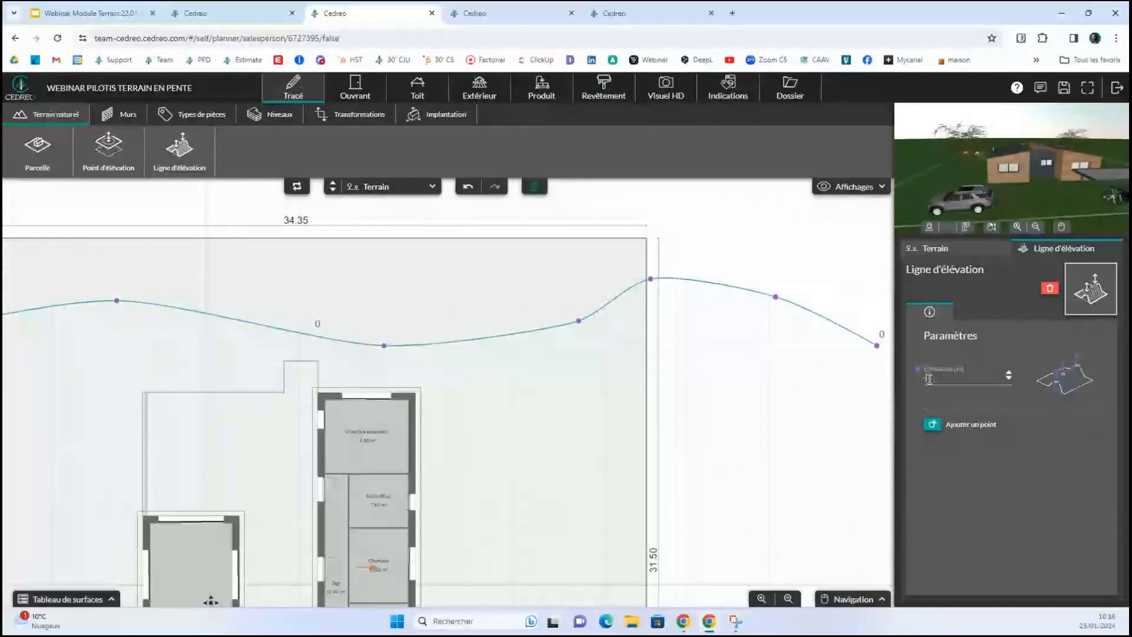
text(.5)
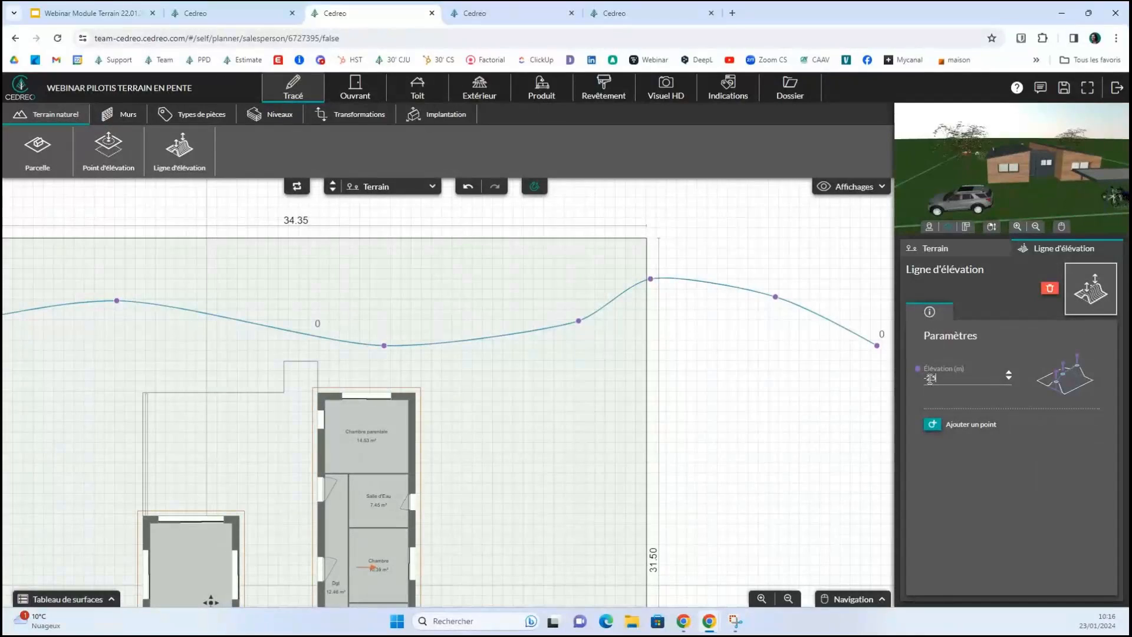
key(Return)
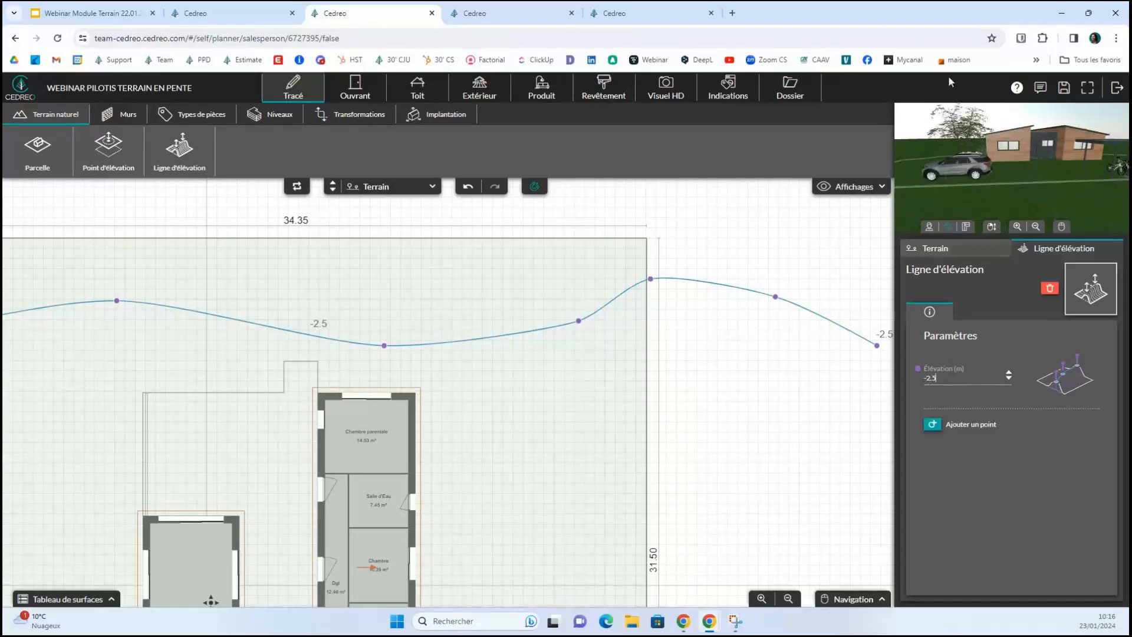
drag(974, 207, 942, 207)
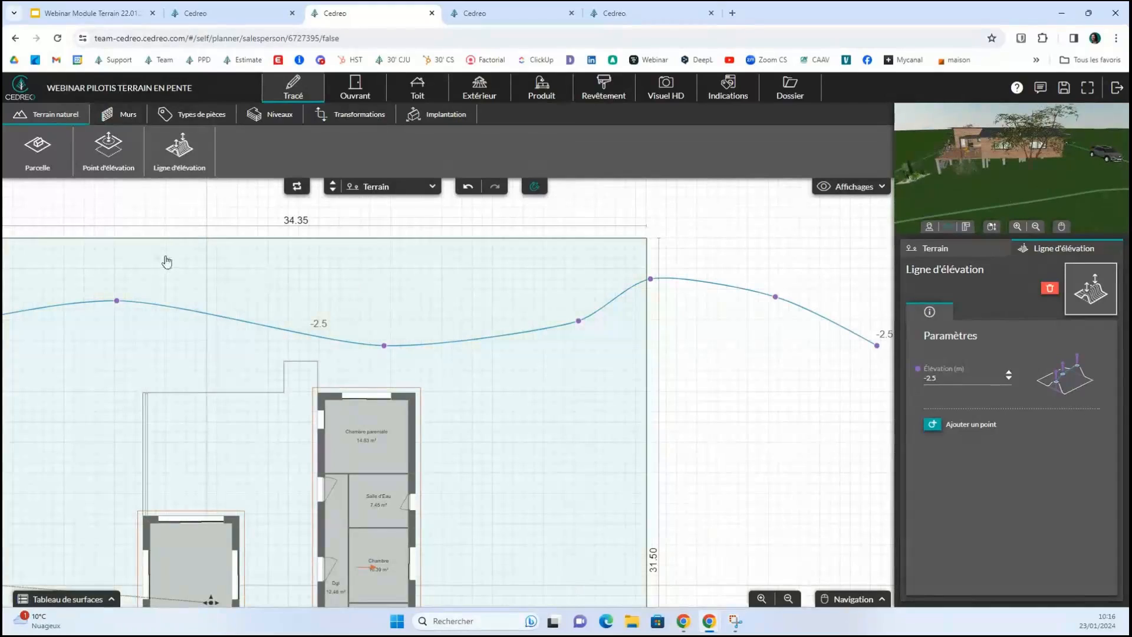
scroll(1005, 188, up, 3)
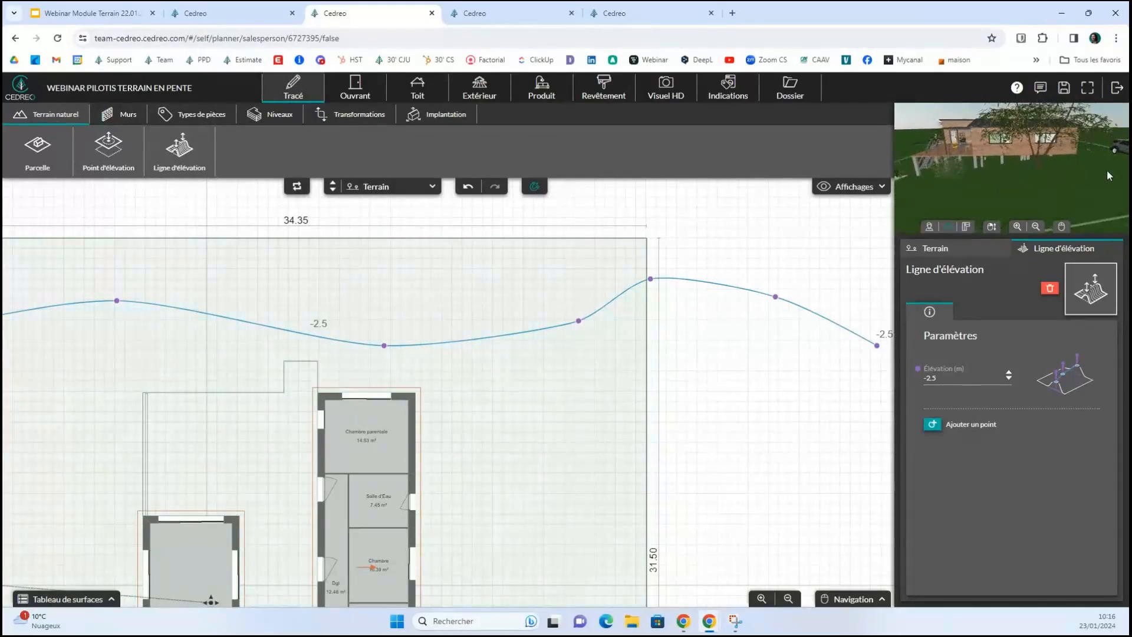
drag(950, 201, 979, 180)
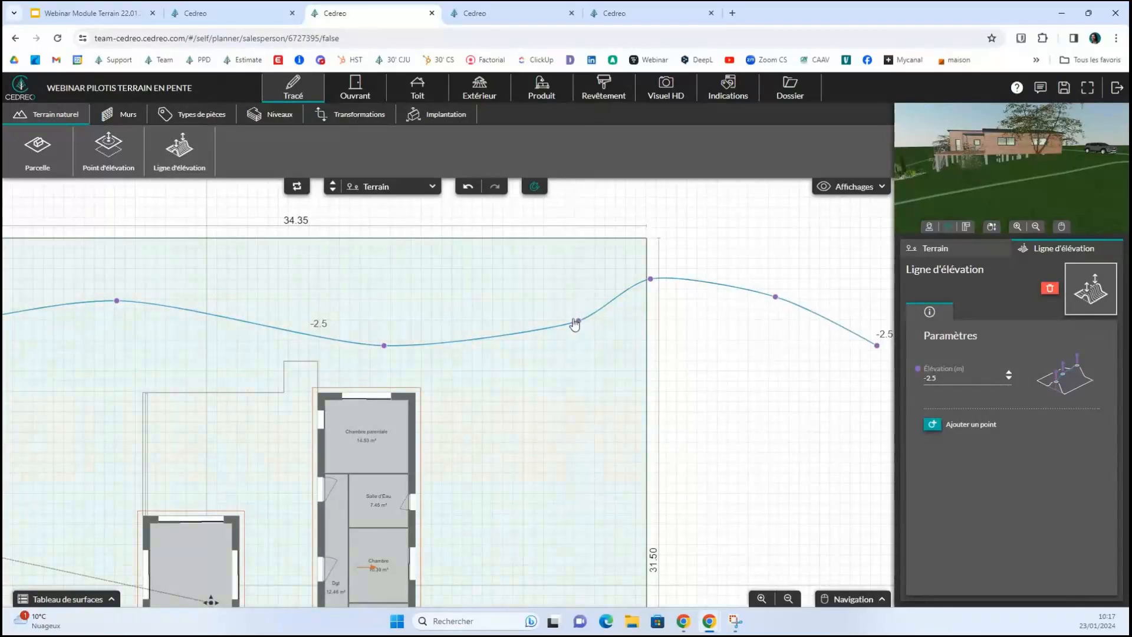
Step: Move the points of the -2.5 m elevation line north so it runs nearly straight just inside the parcel's north boundary
drag(578, 321, 557, 271)
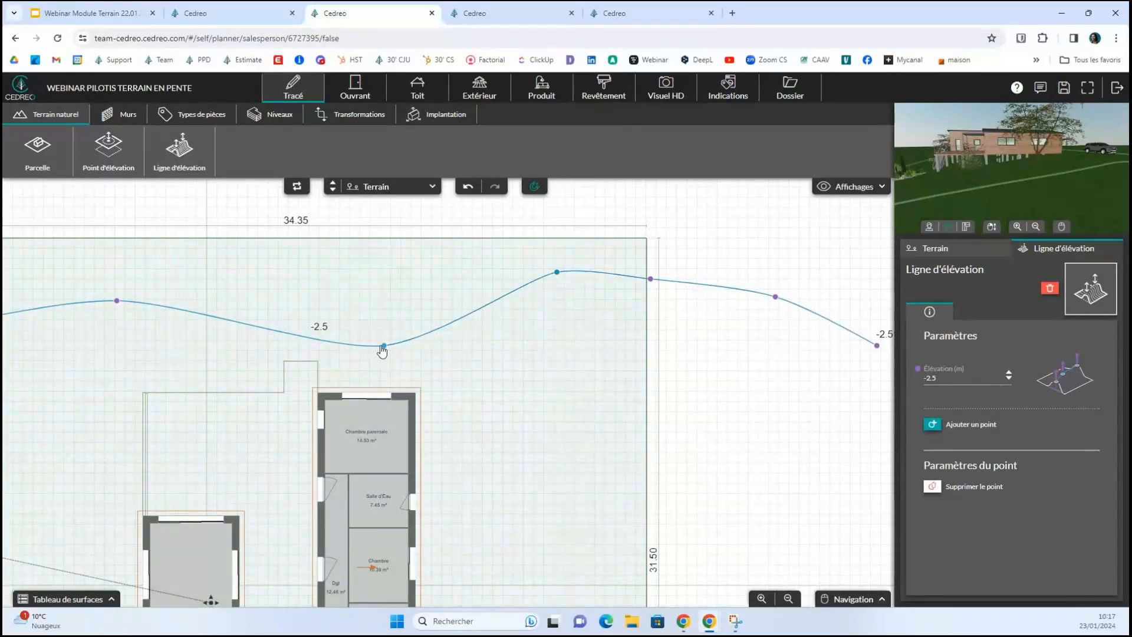
drag(382, 347, 355, 265)
drag(233, 326, 439, 327)
click(318, 302)
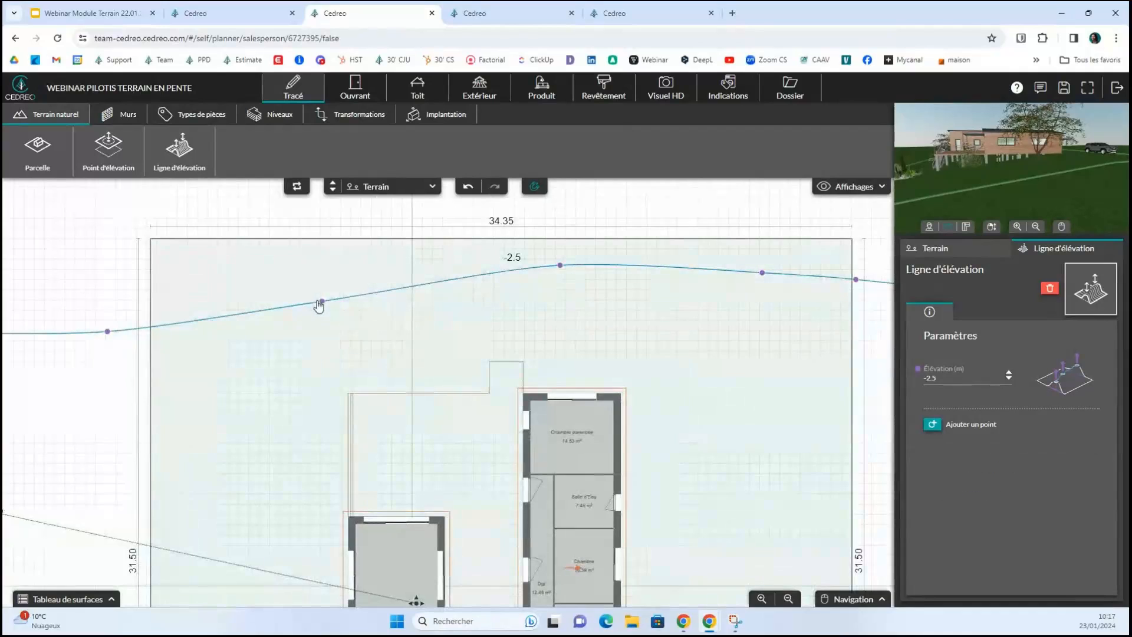
drag(322, 302, 316, 261)
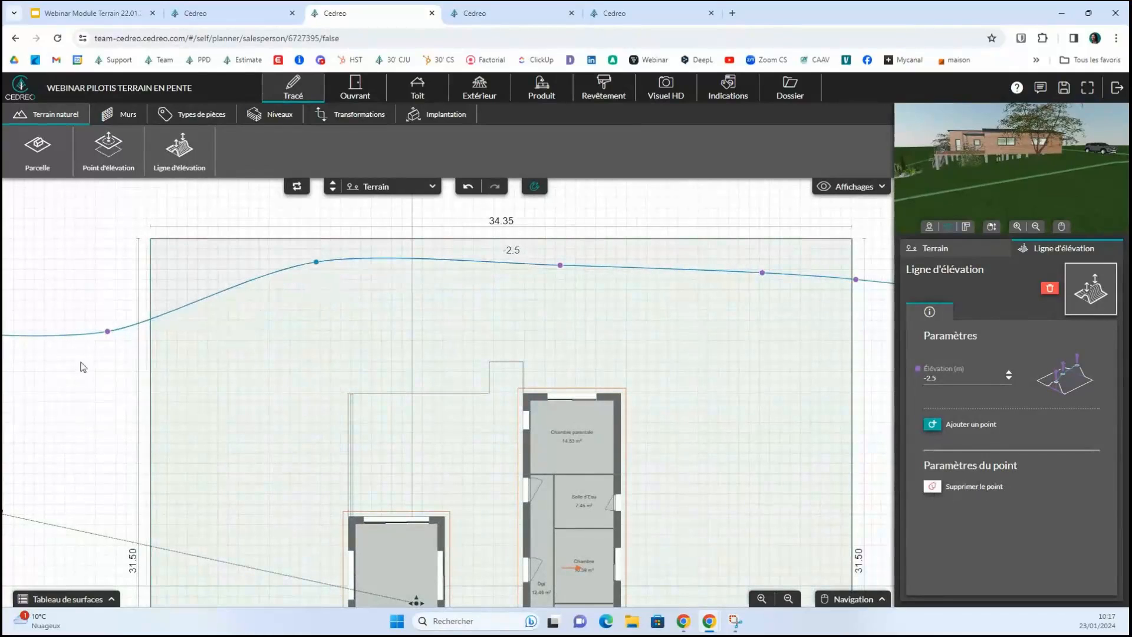
drag(108, 334, 89, 264)
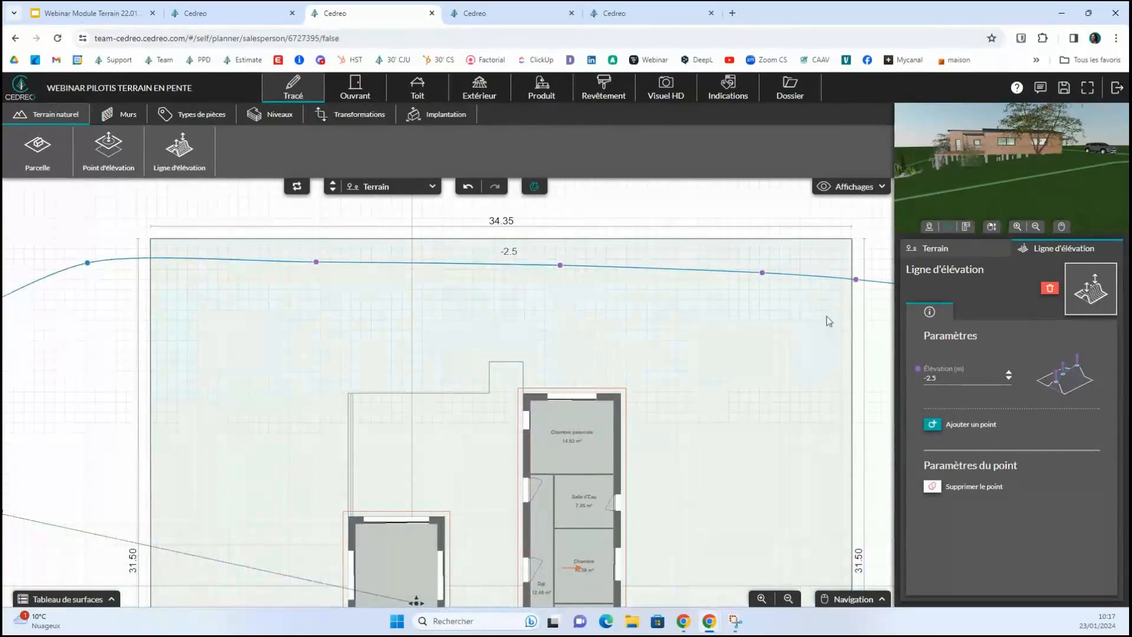
drag(767, 335, 632, 331)
drag(725, 283, 740, 266)
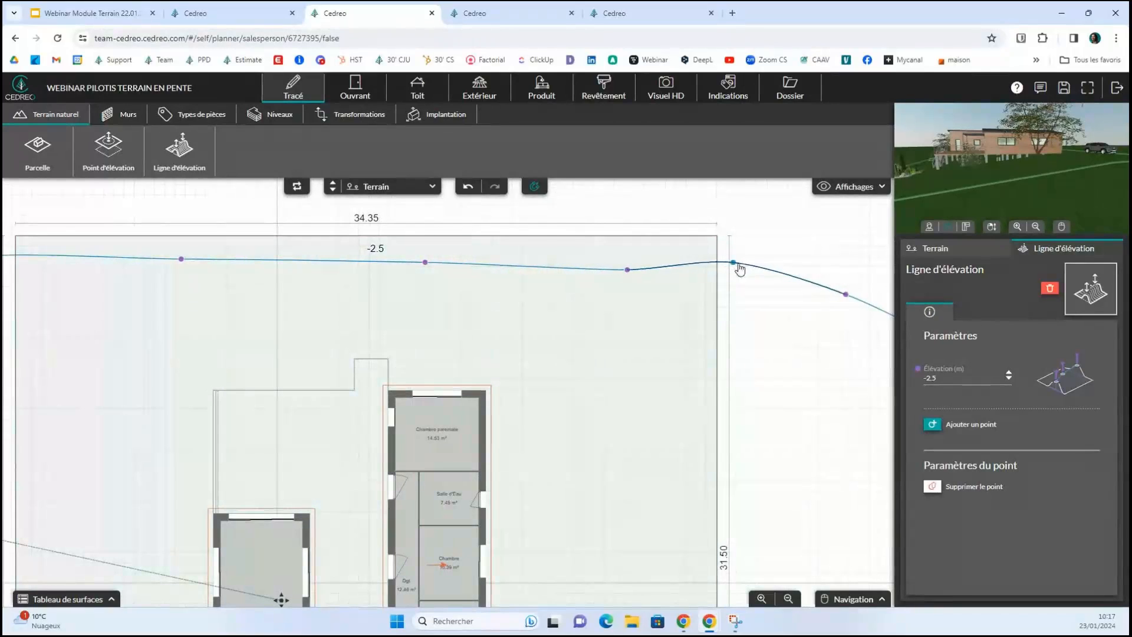
drag(850, 298, 859, 279)
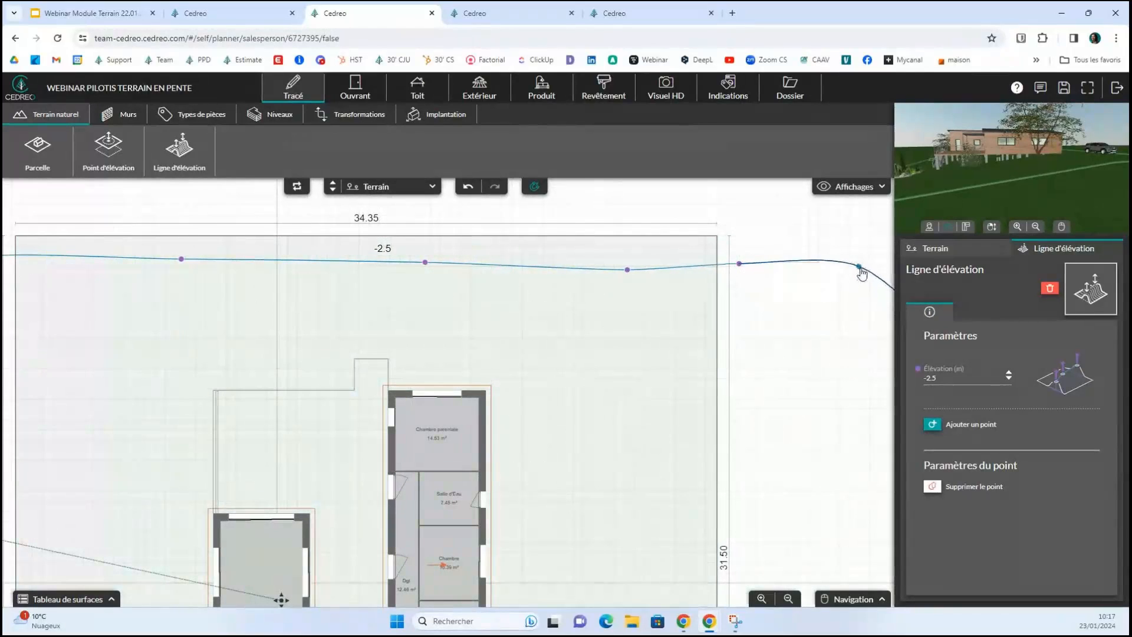
Step: Draw a straight elevation line at -1.5 m across the middle of the house, extending past both sides of the parcel
scroll(304, 466, down, 3)
click(179, 149)
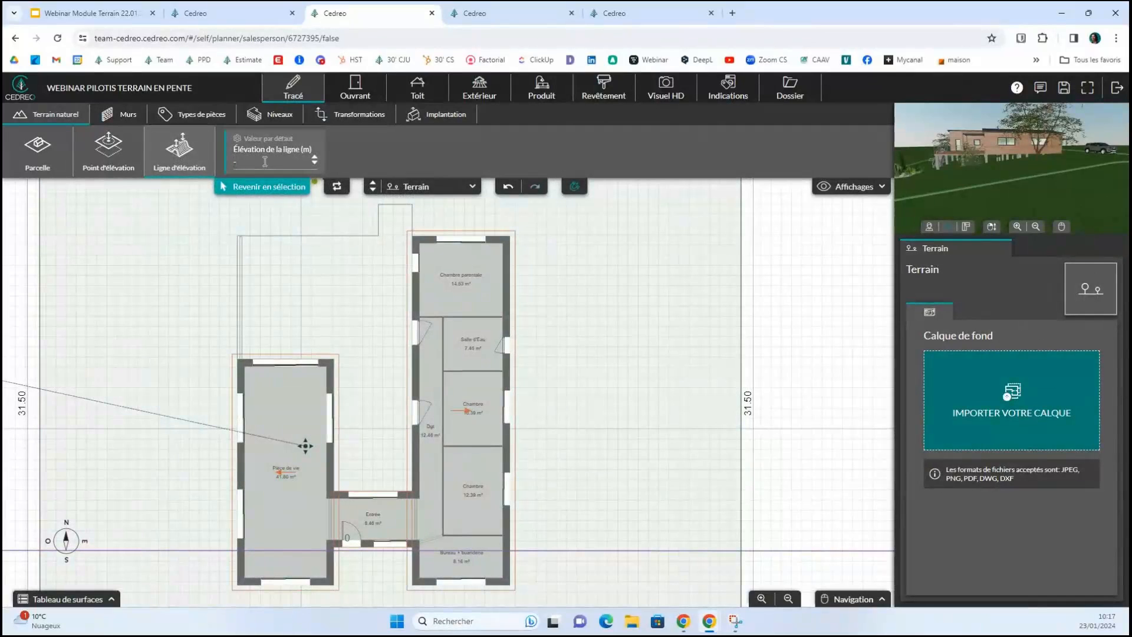
text(-1.5)
right_drag(94, 432, 188, 443)
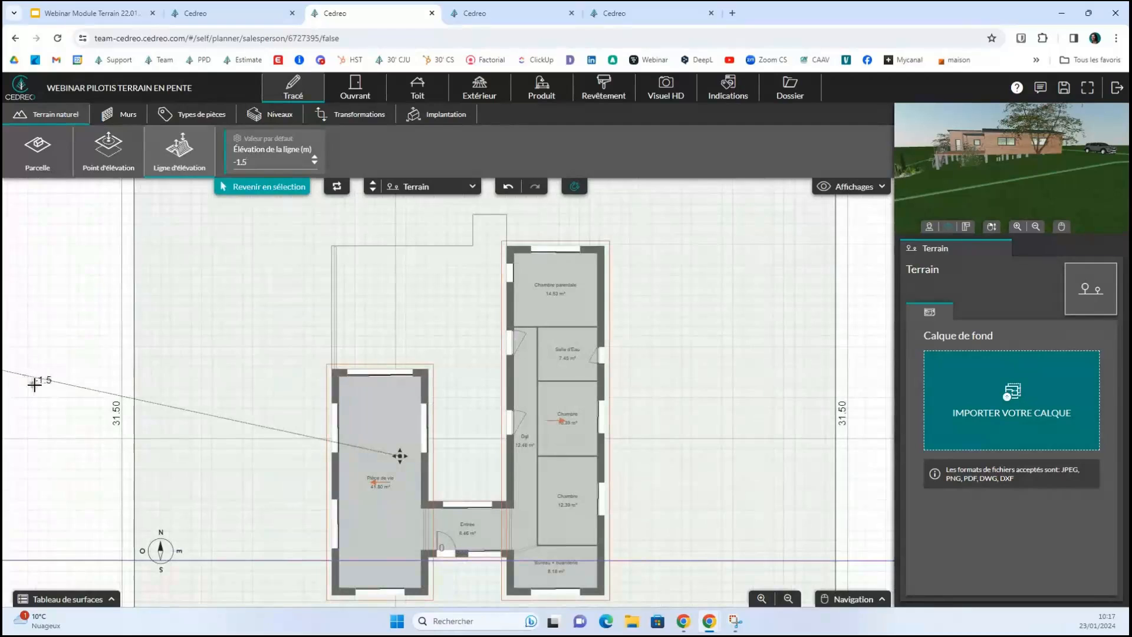
click(8, 379)
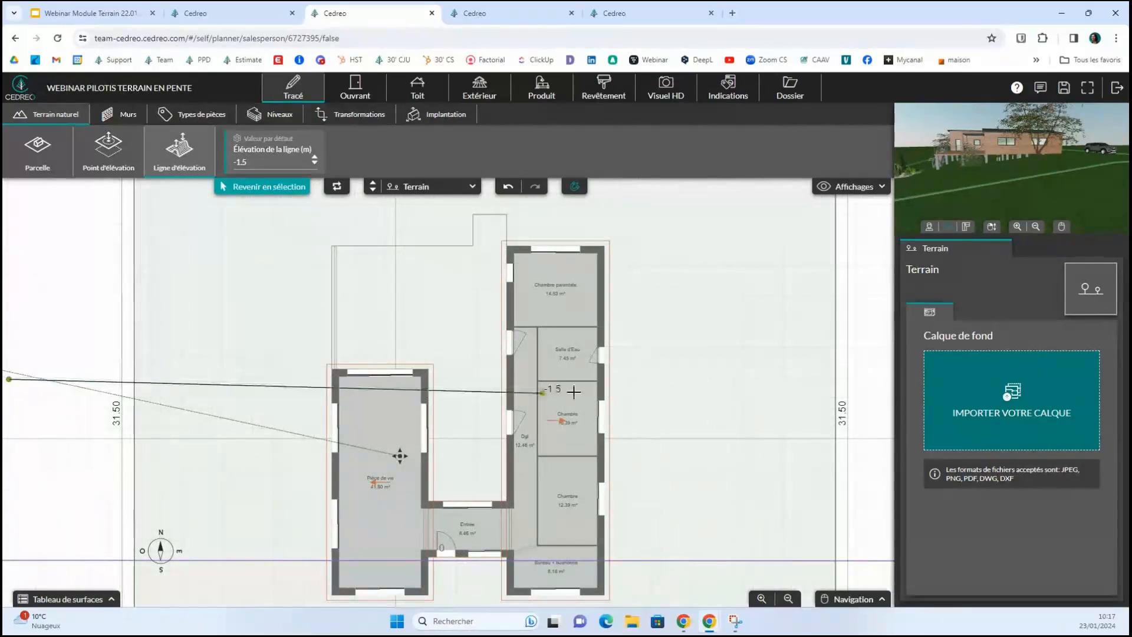
right_drag(713, 388, 470, 376)
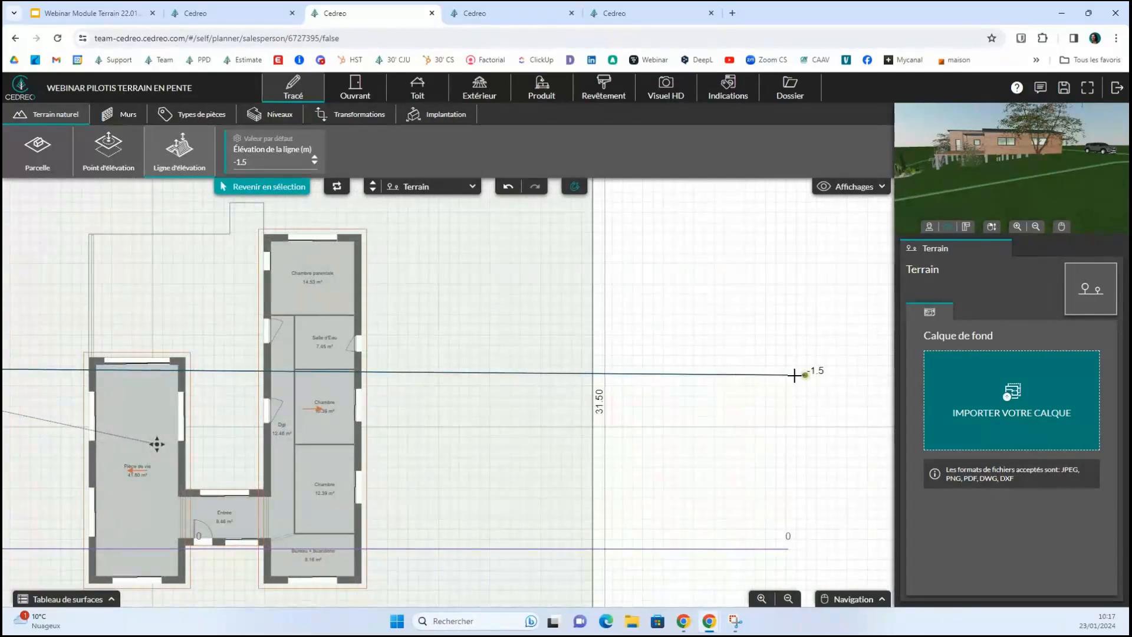
double_click(794, 369)
Step: Examine the sloping terrain and the house piles in 3D from several sides, and check the elevation lines on the plan
click(541, 88)
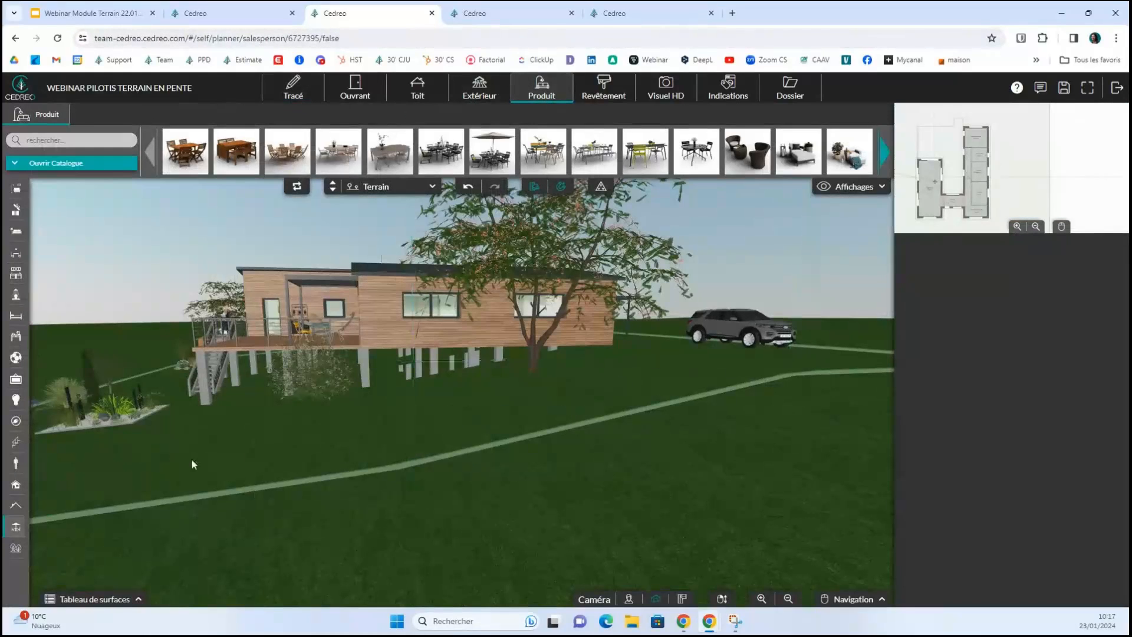
drag(394, 426, 571, 395)
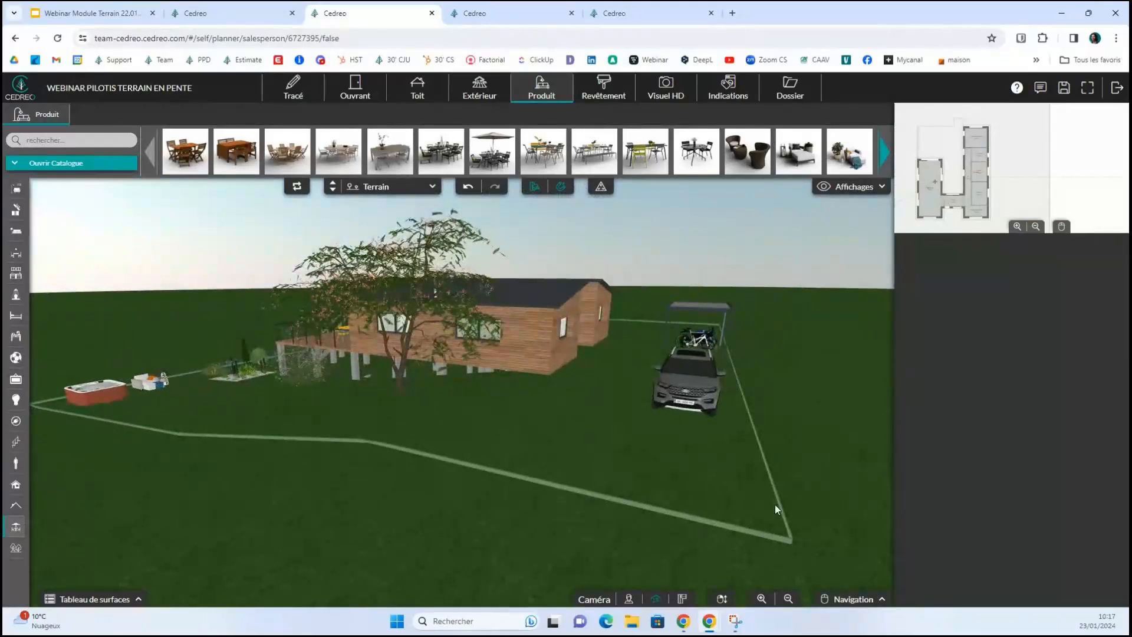
drag(572, 395, 601, 395)
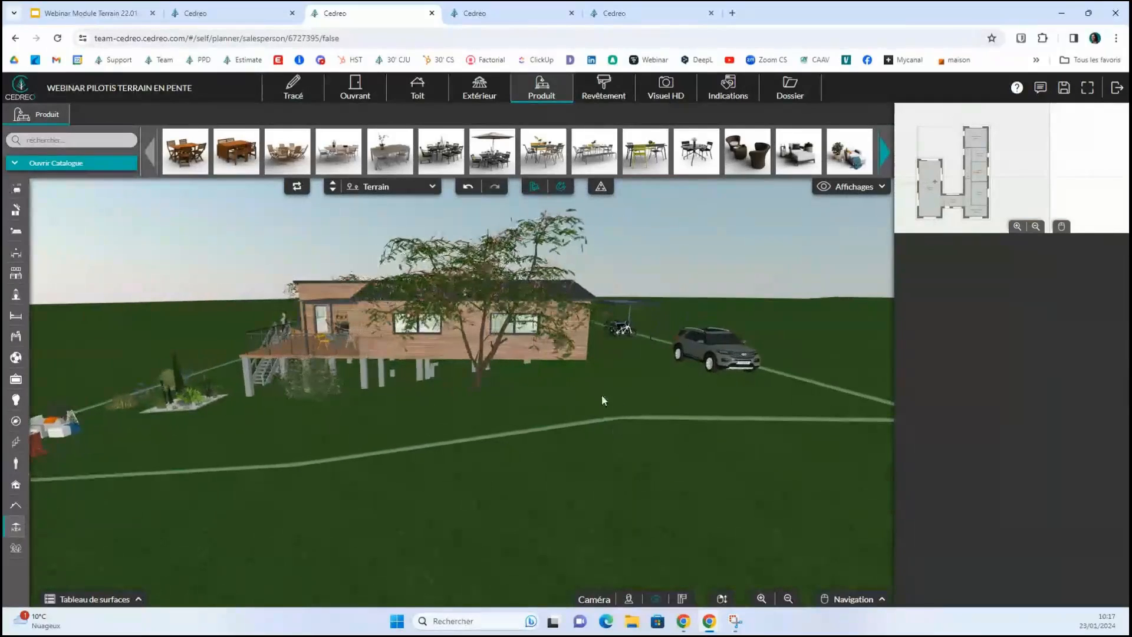
drag(263, 430, 412, 419)
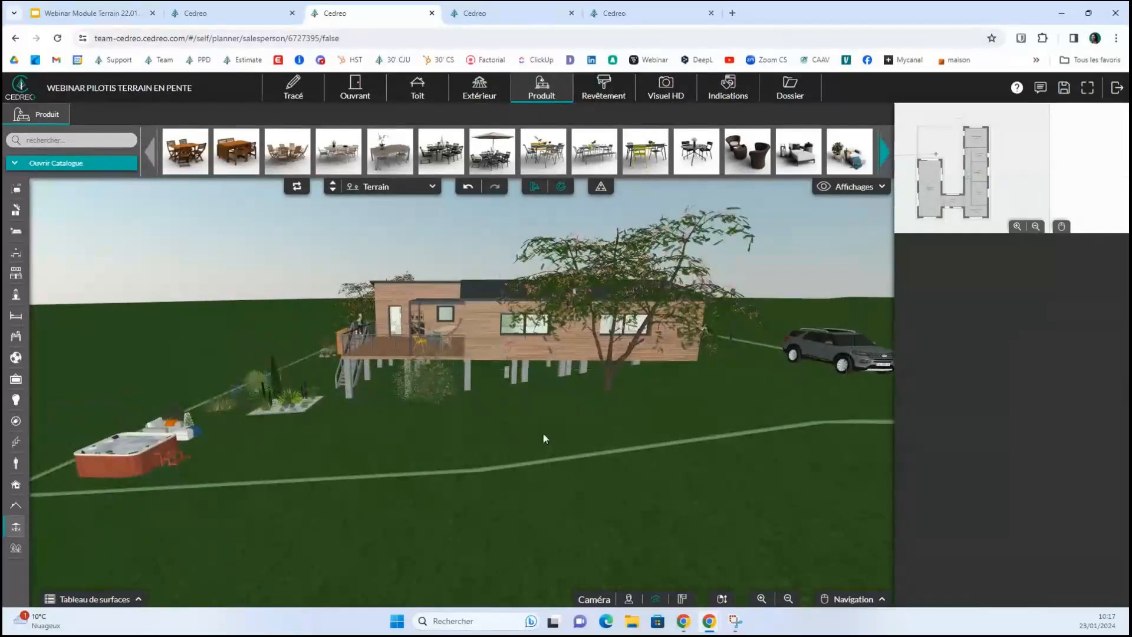
click(270, 99)
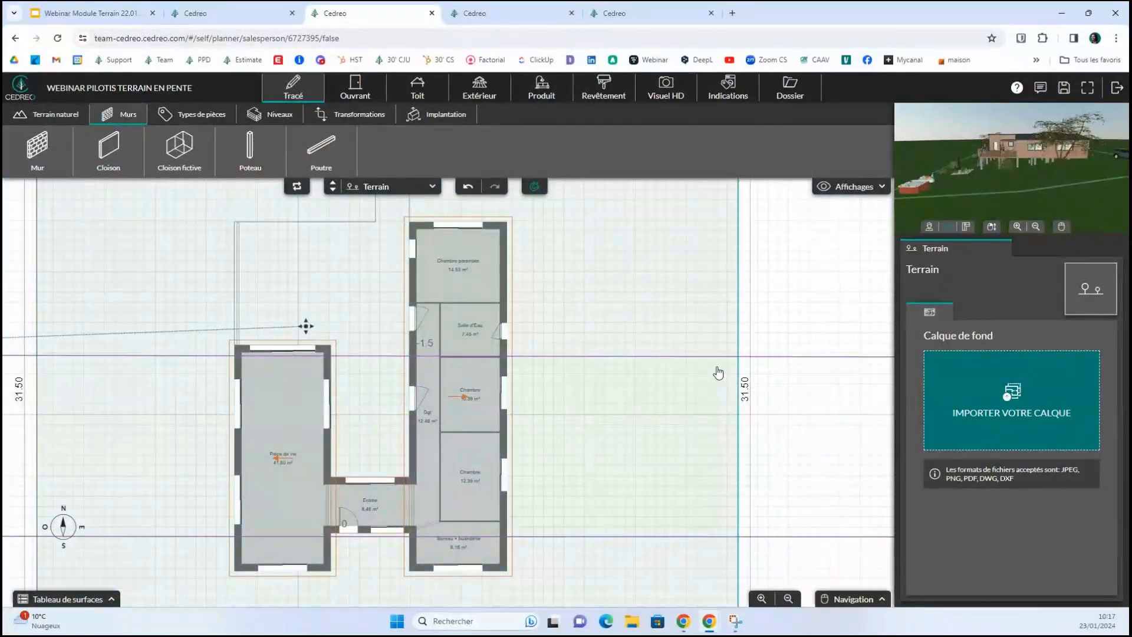
drag(637, 300, 629, 334)
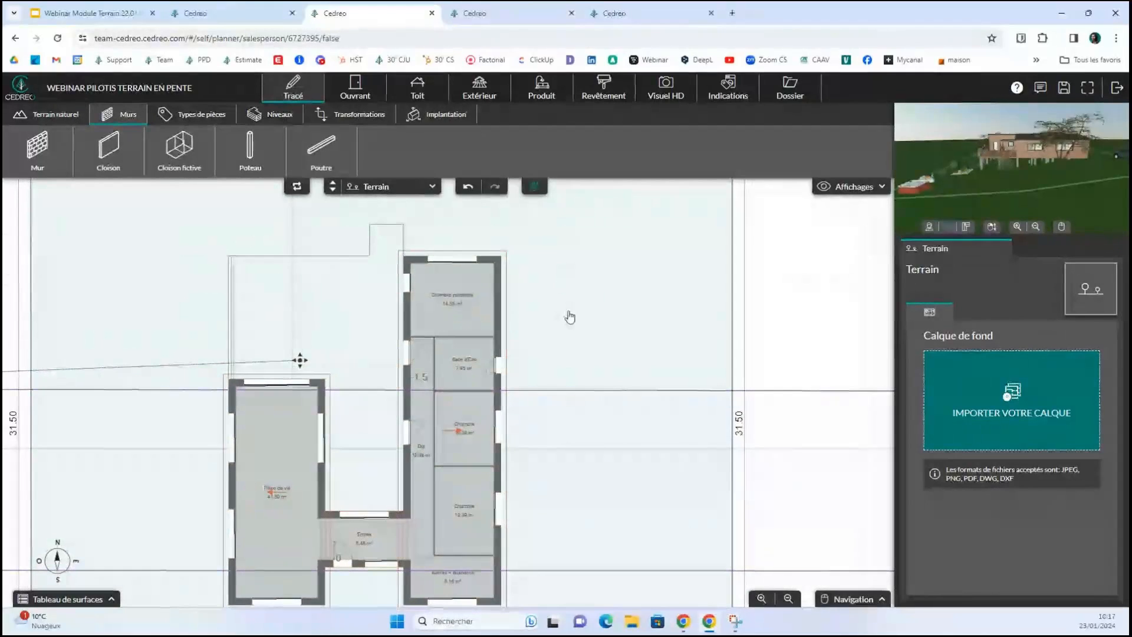
drag(570, 317, 579, 397)
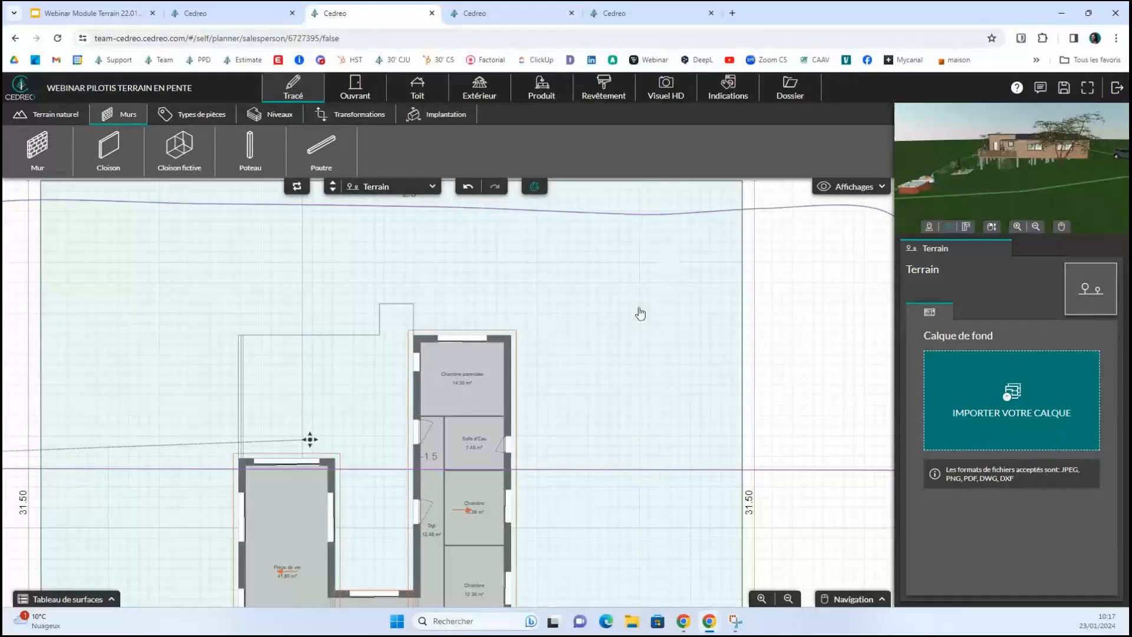
drag(649, 392, 656, 291)
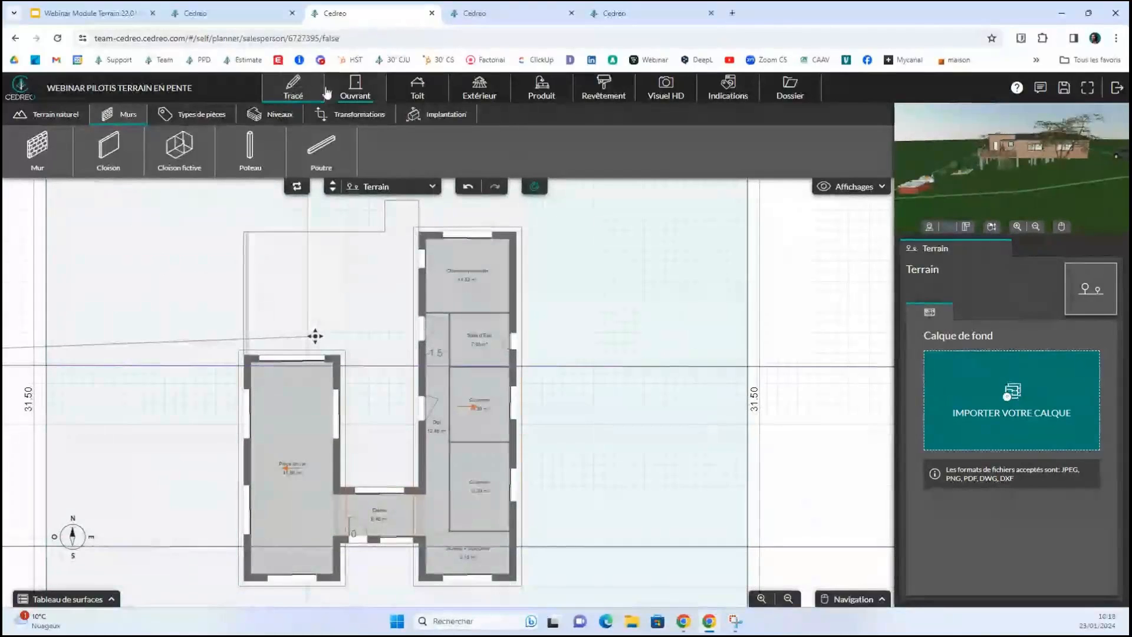
Step: Select the house with the Déplacer maison placement tool and turn the 3D preview towards its entrance side
click(429, 117)
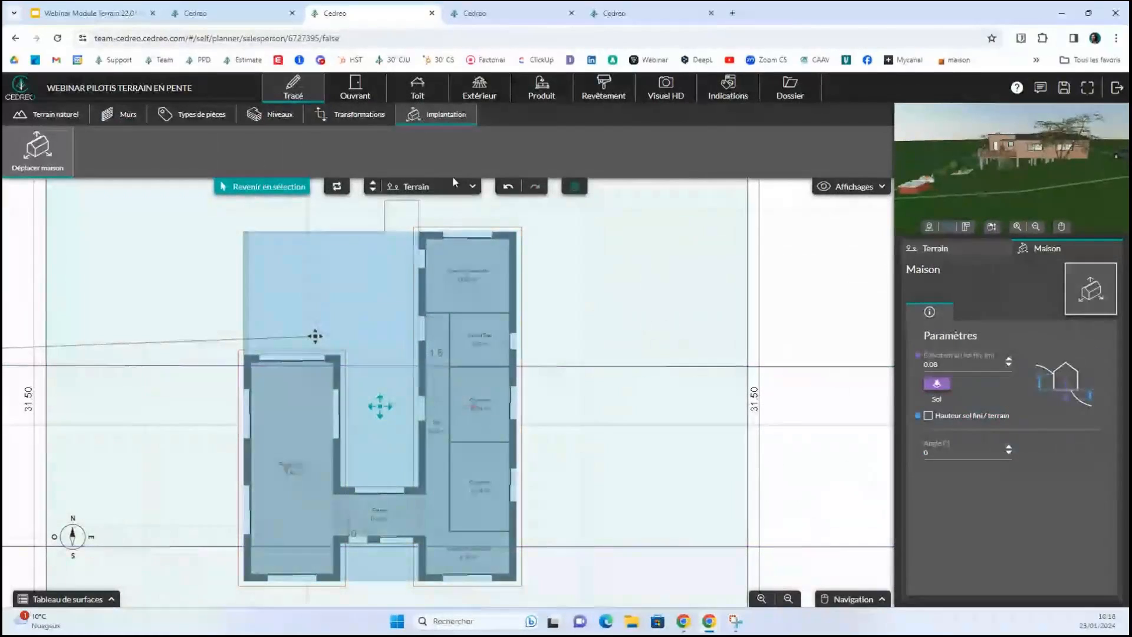
click(453, 444)
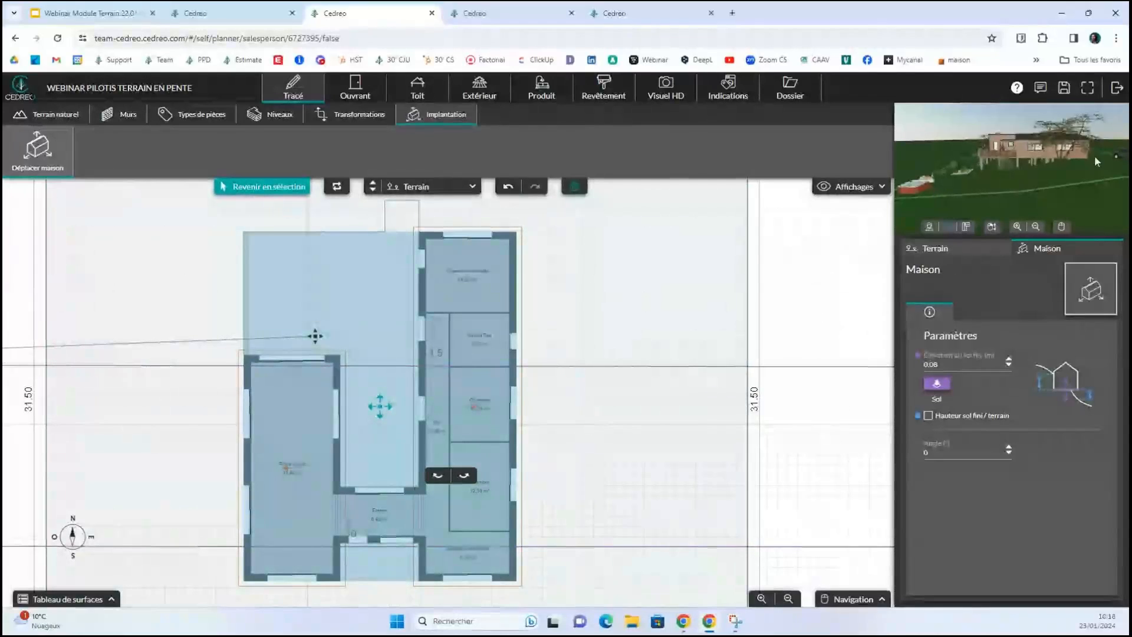
drag(1094, 155, 1005, 183)
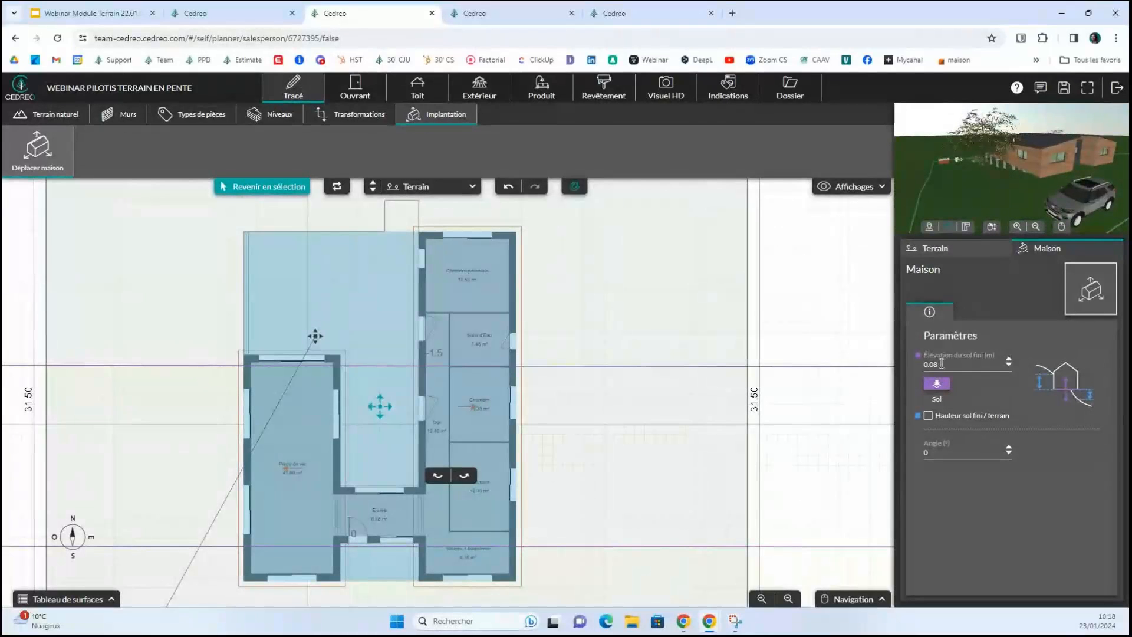
drag(1087, 174, 1046, 194)
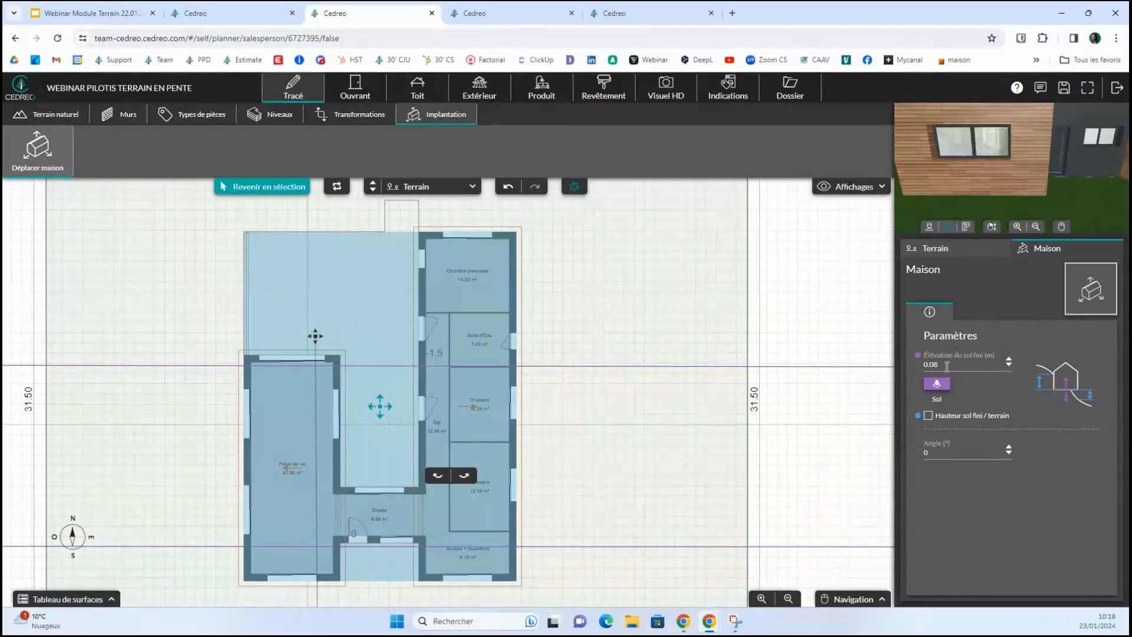
Step: Align the house to the ground with the Sol option, and raise its finished floor elevation to -1.29 m
click(937, 385)
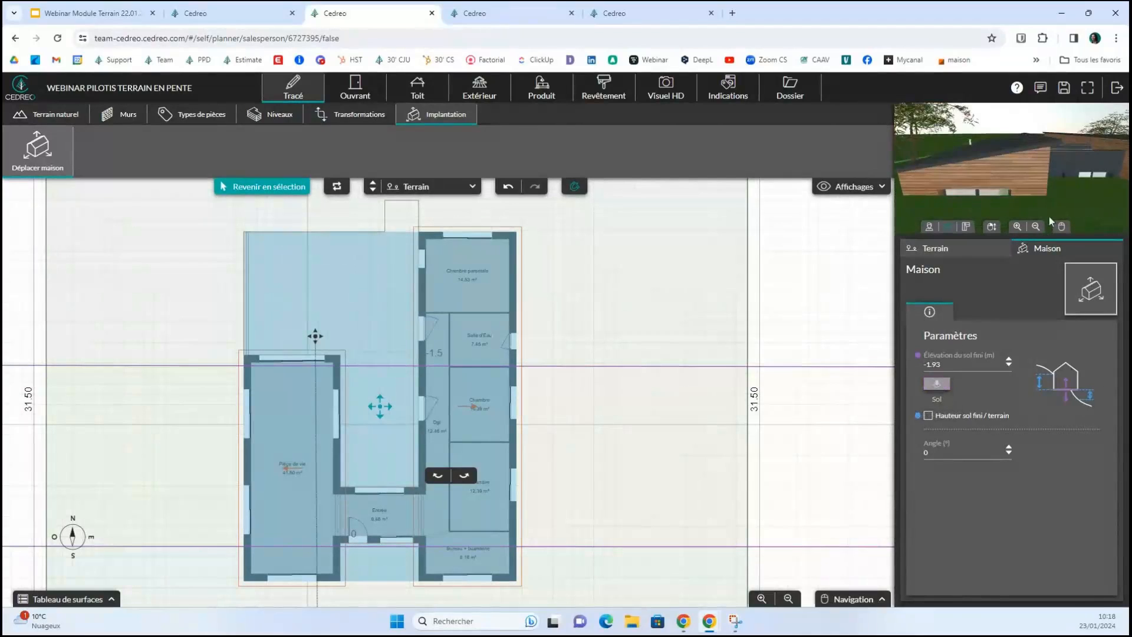
drag(1054, 186, 1047, 180)
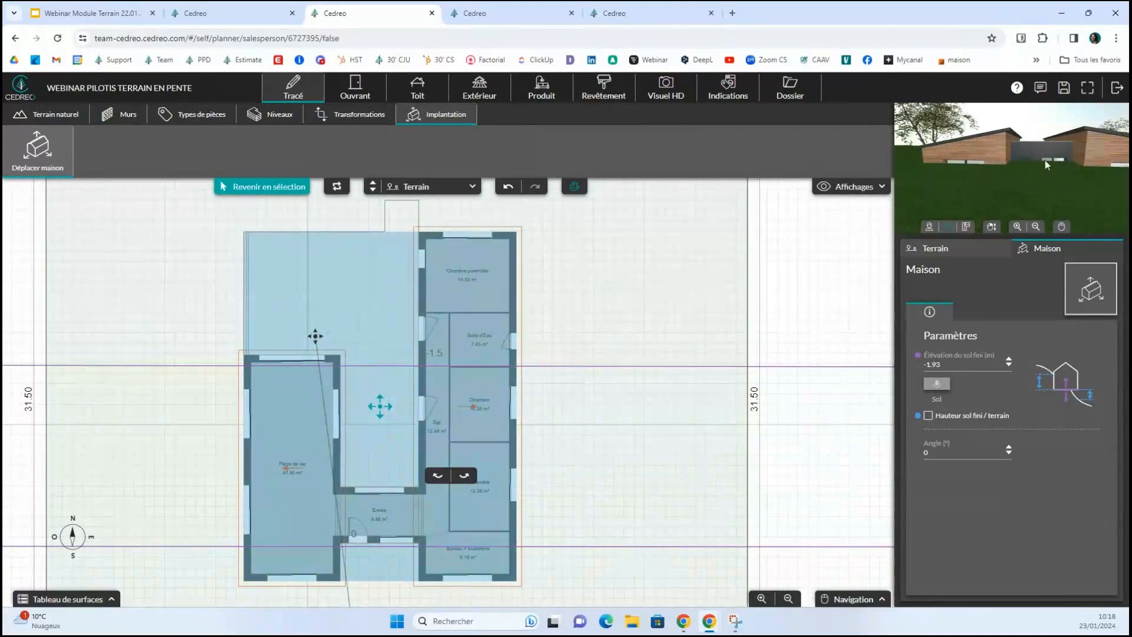
click(1009, 360)
key(BackSpace)
text(58)
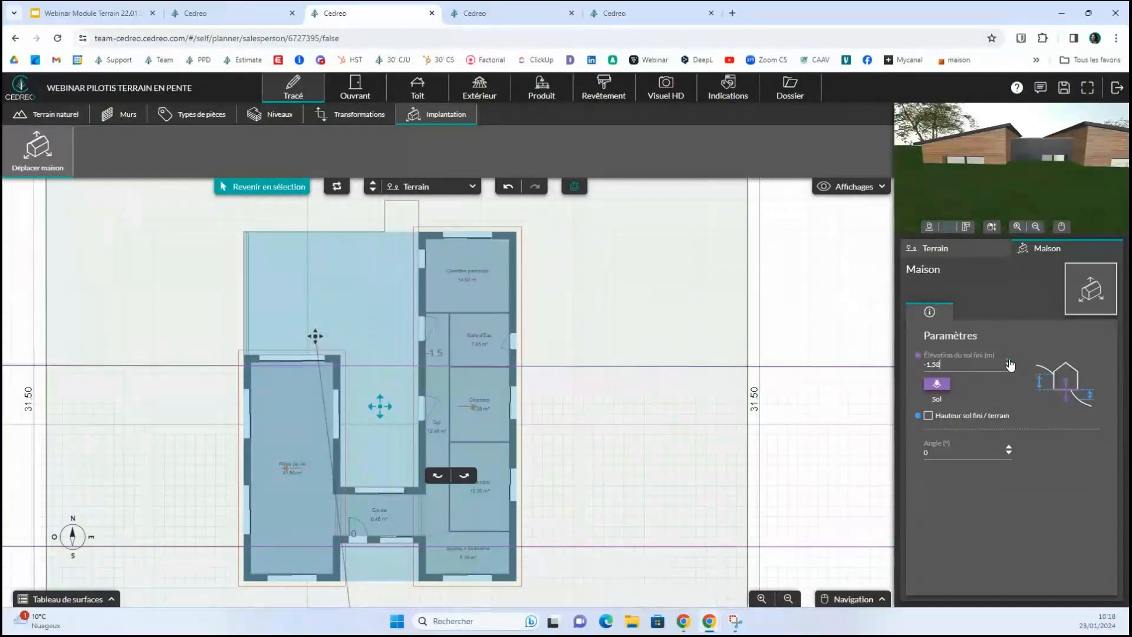
click(1009, 360)
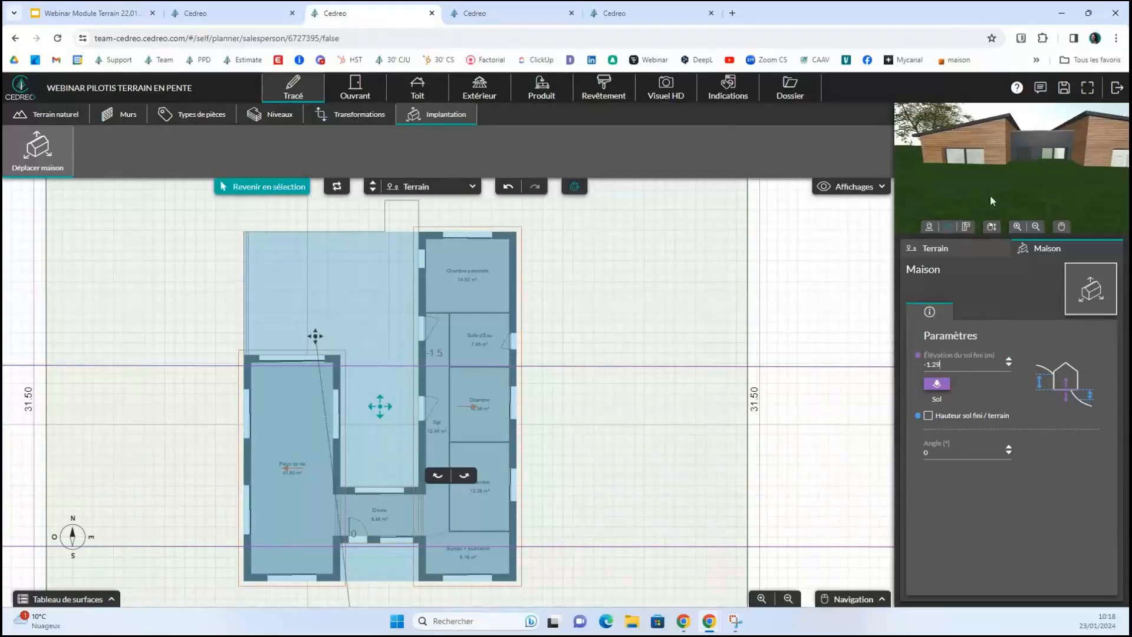
Step: Switch to full screen and set the house's finished floor elevation to 0.04 m, checking the entrance in the 3D preview
click(1088, 87)
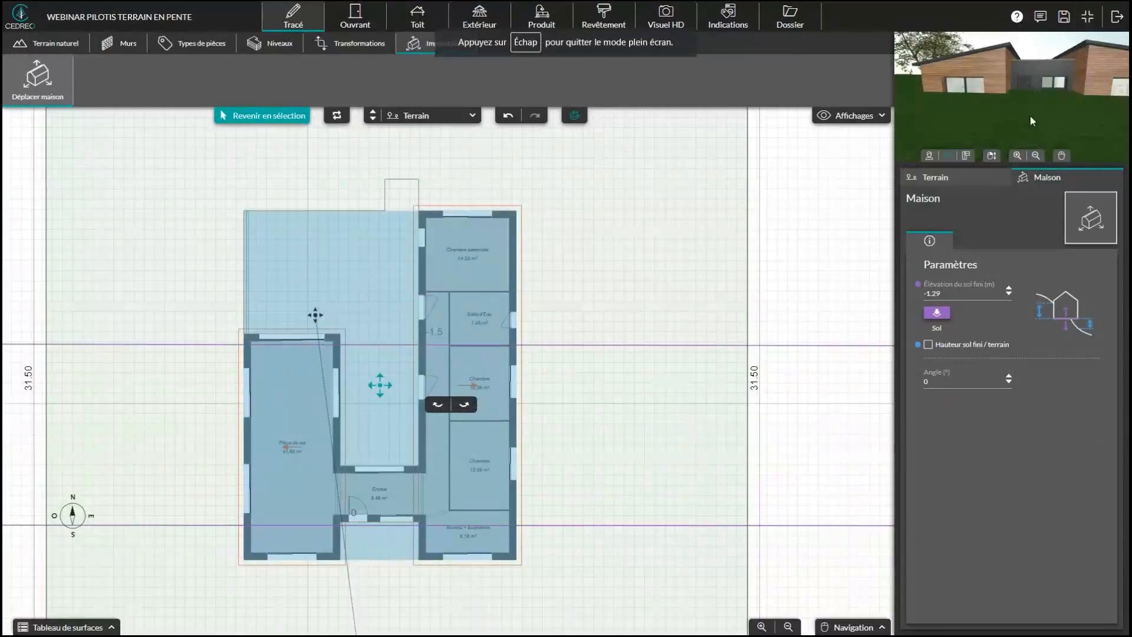
click(1009, 289)
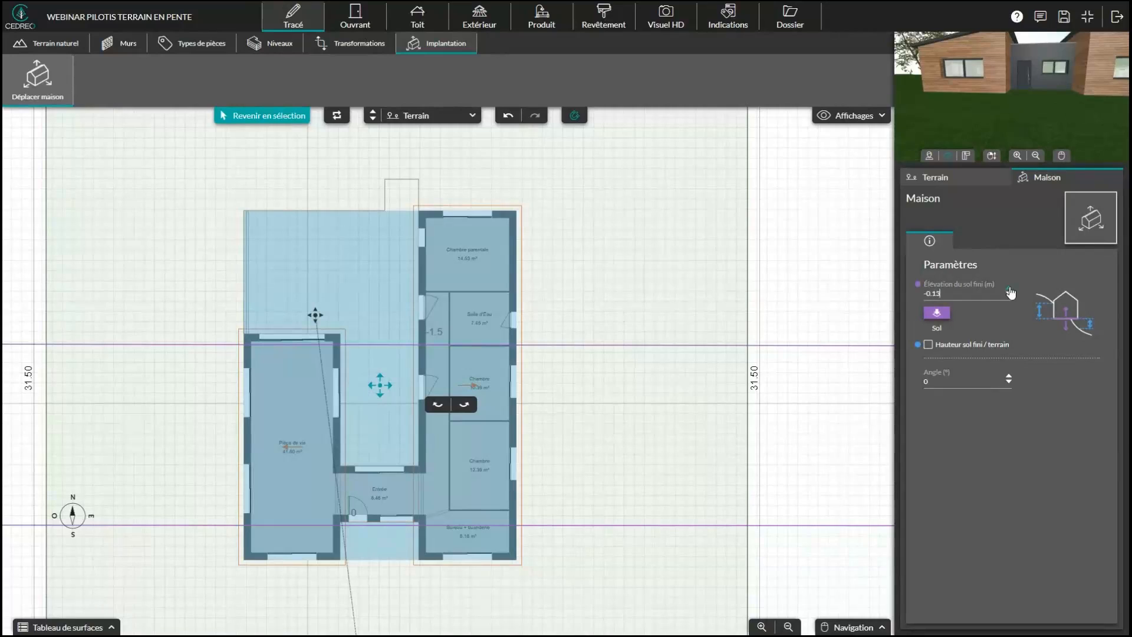
click(1010, 290)
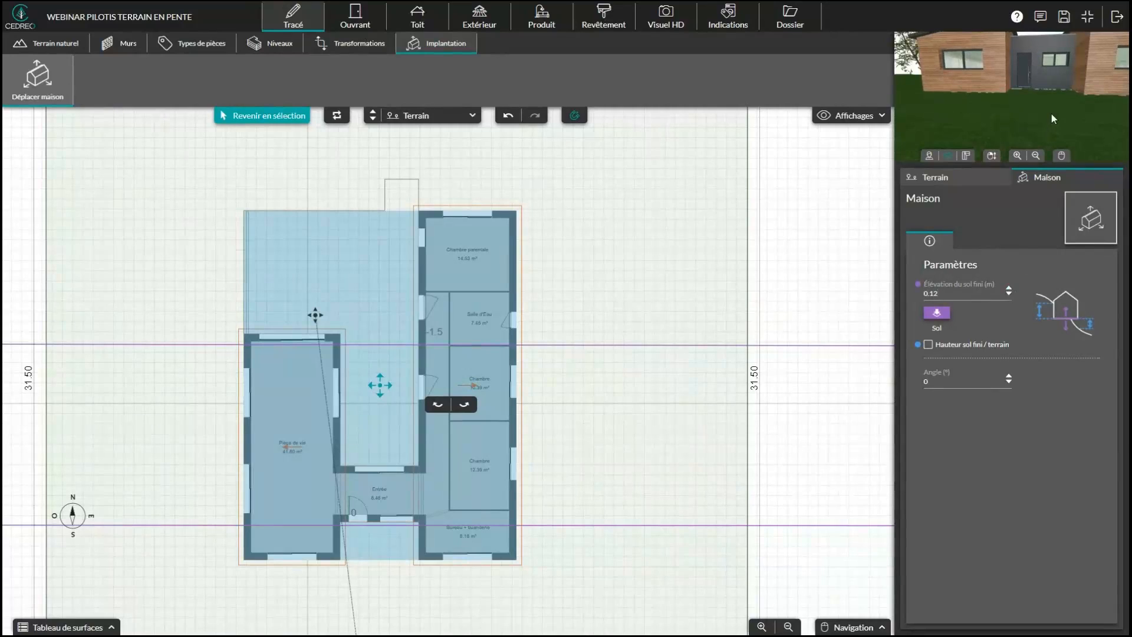
scroll(1052, 116, up, 2)
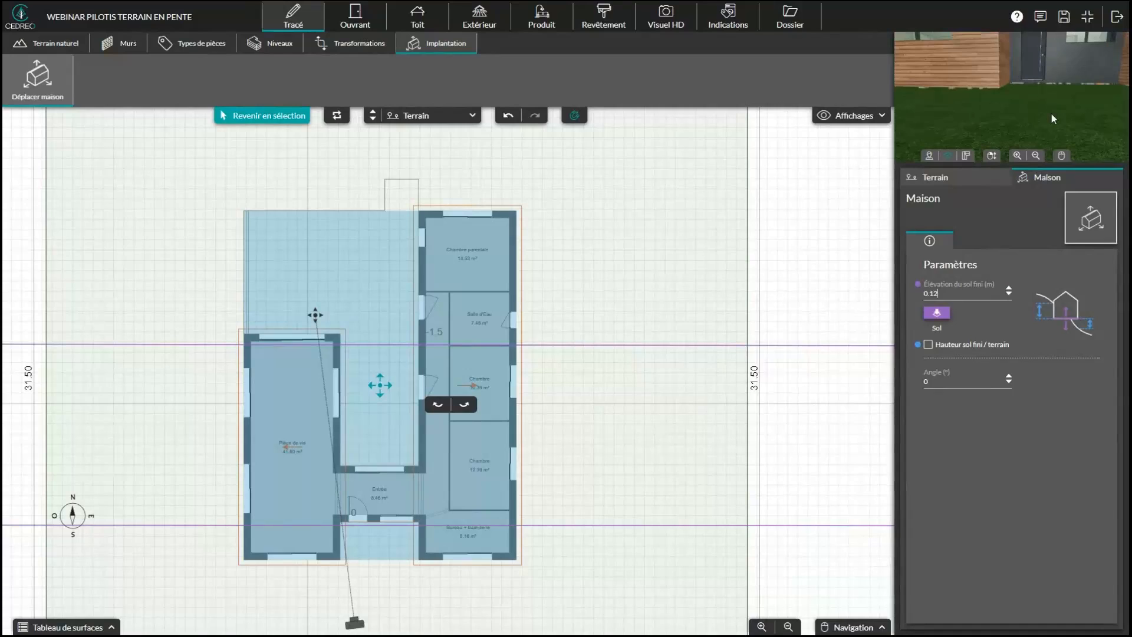
click(1008, 298)
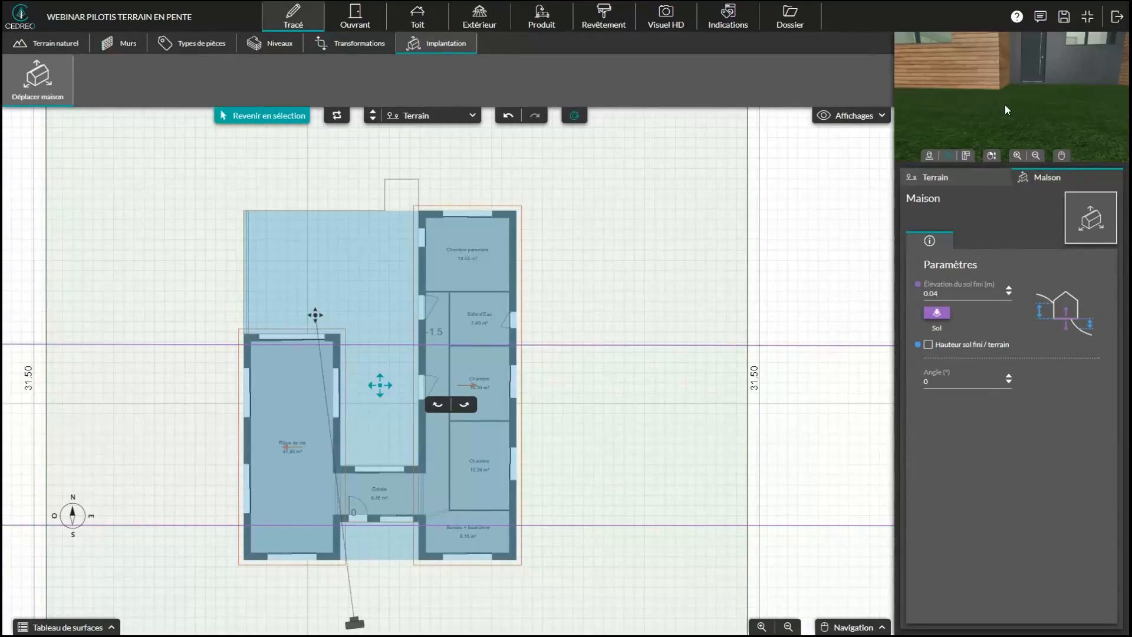
scroll(1005, 104, down, 2)
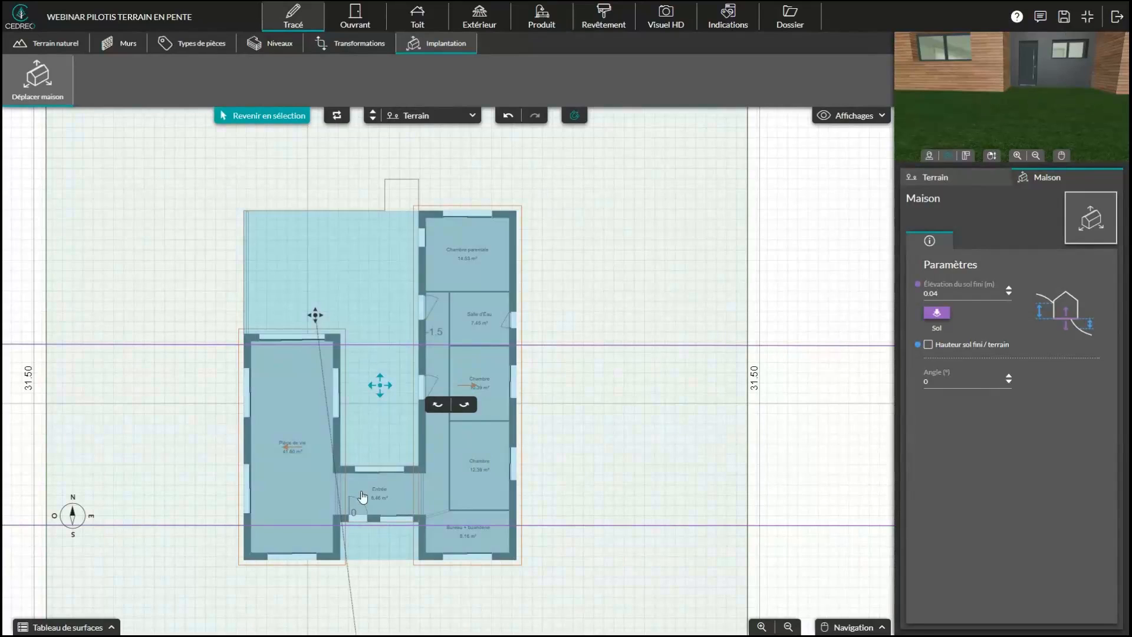
Step: Enable the Hauteur sol fini / terrain heights and view them around the corners of the house on the plan
right_drag(398, 506, 439, 331)
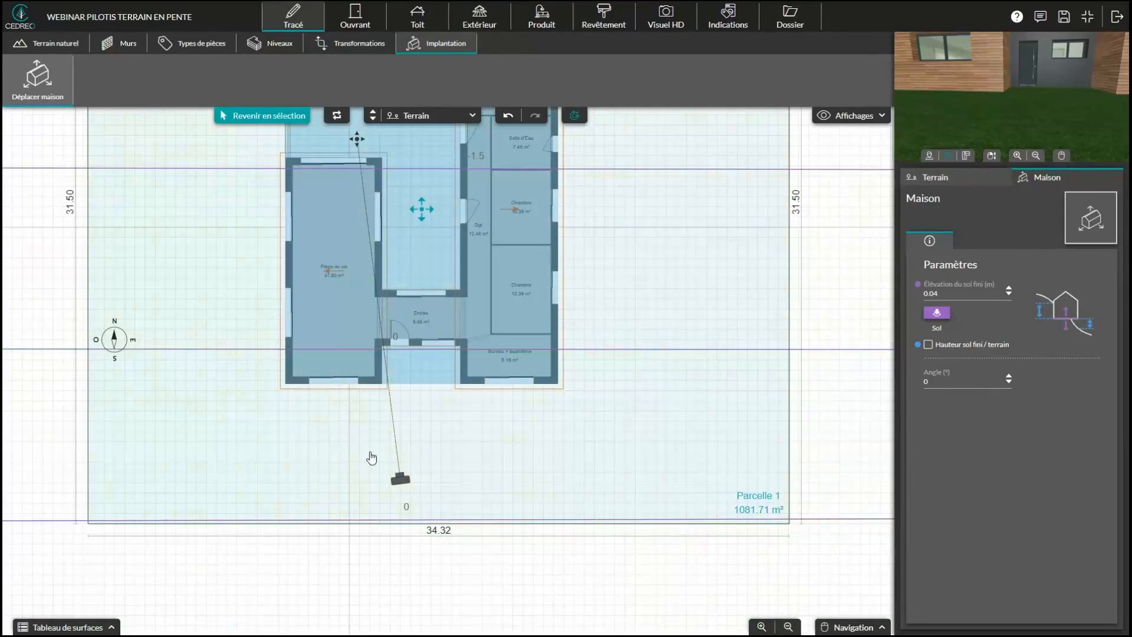
click(929, 346)
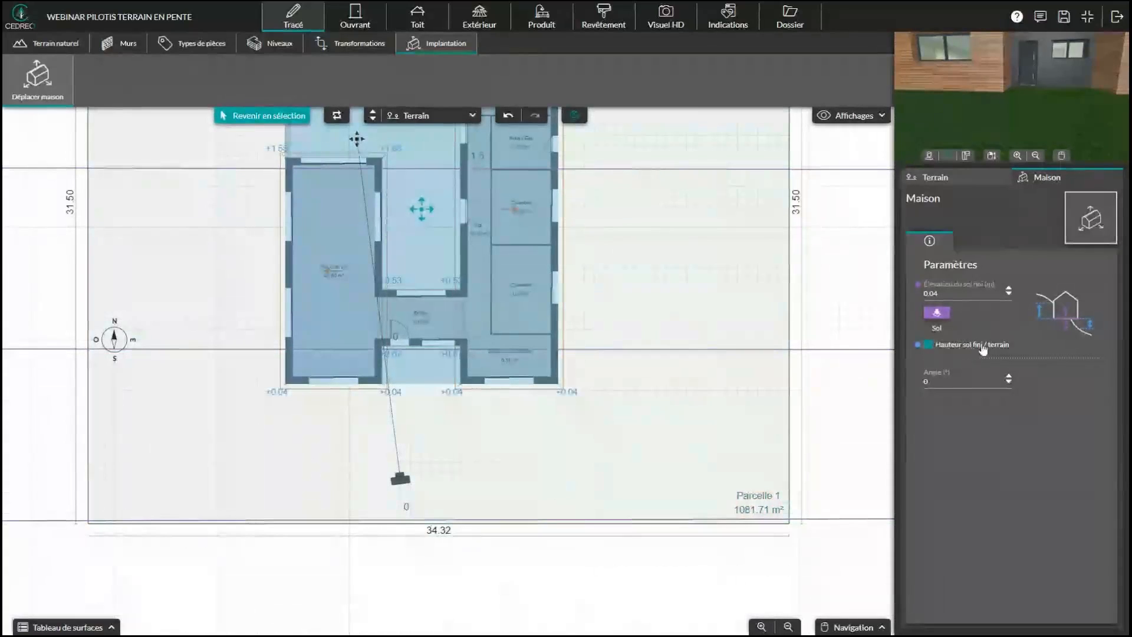
right_drag(458, 336, 479, 488)
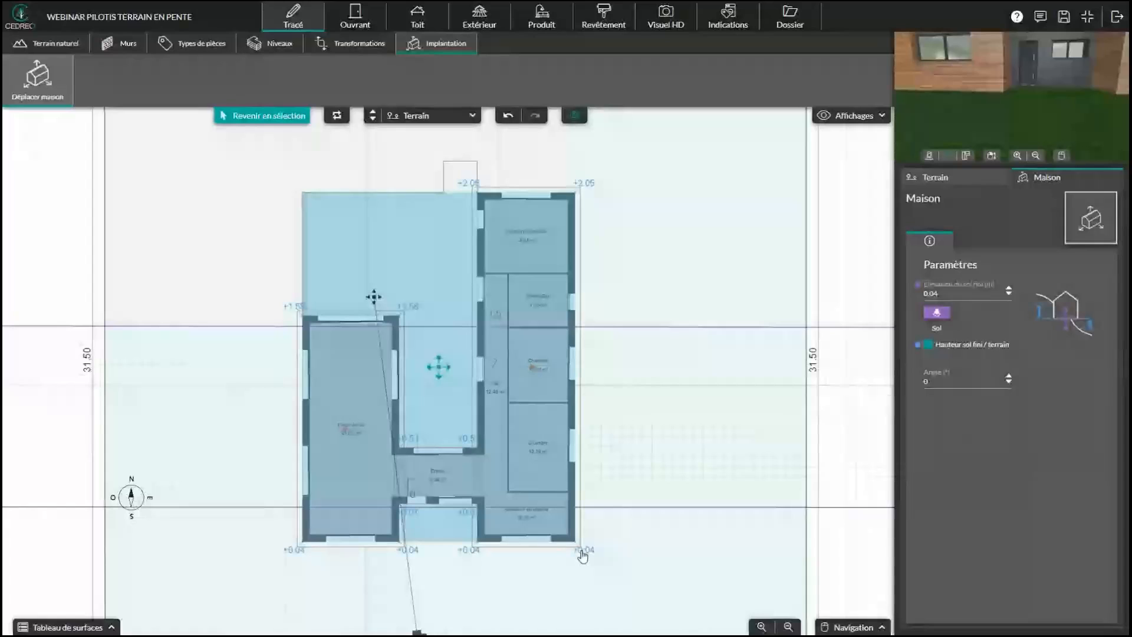
Step: Toggle the Hauteur sol fini / terrain heights off and on, and display the Terrain - Pilotis level
click(930, 345)
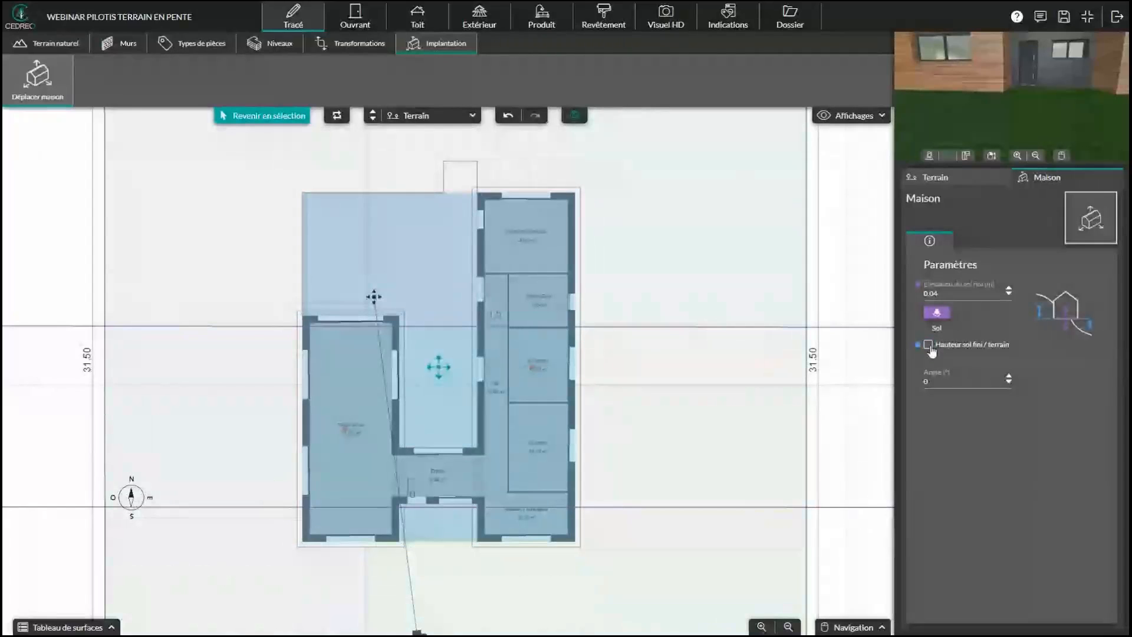
click(929, 346)
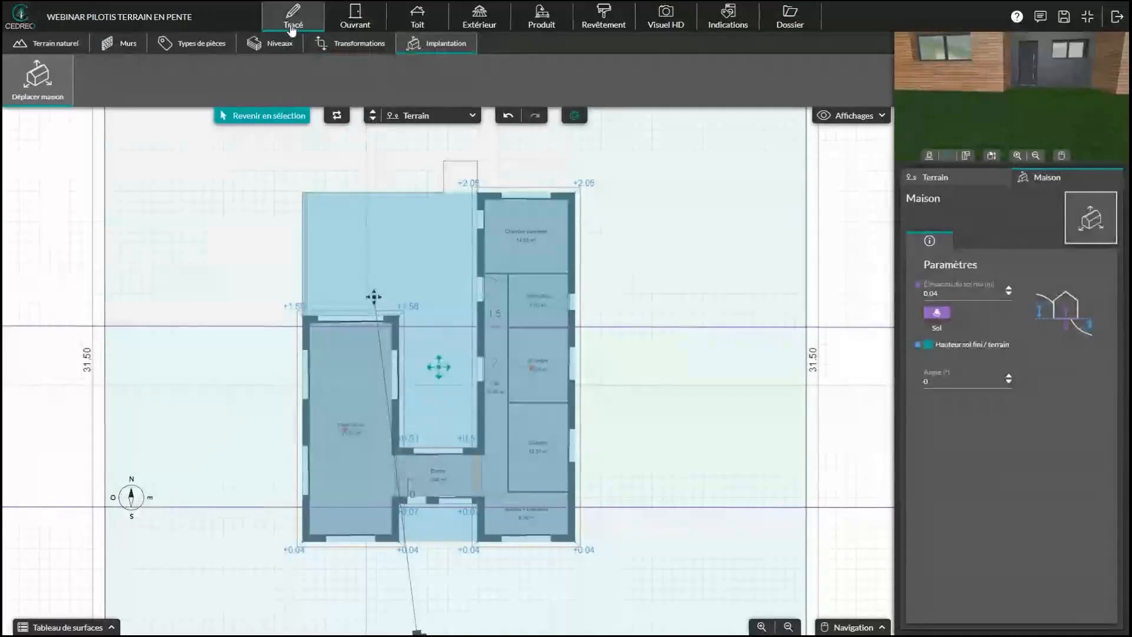
click(373, 112)
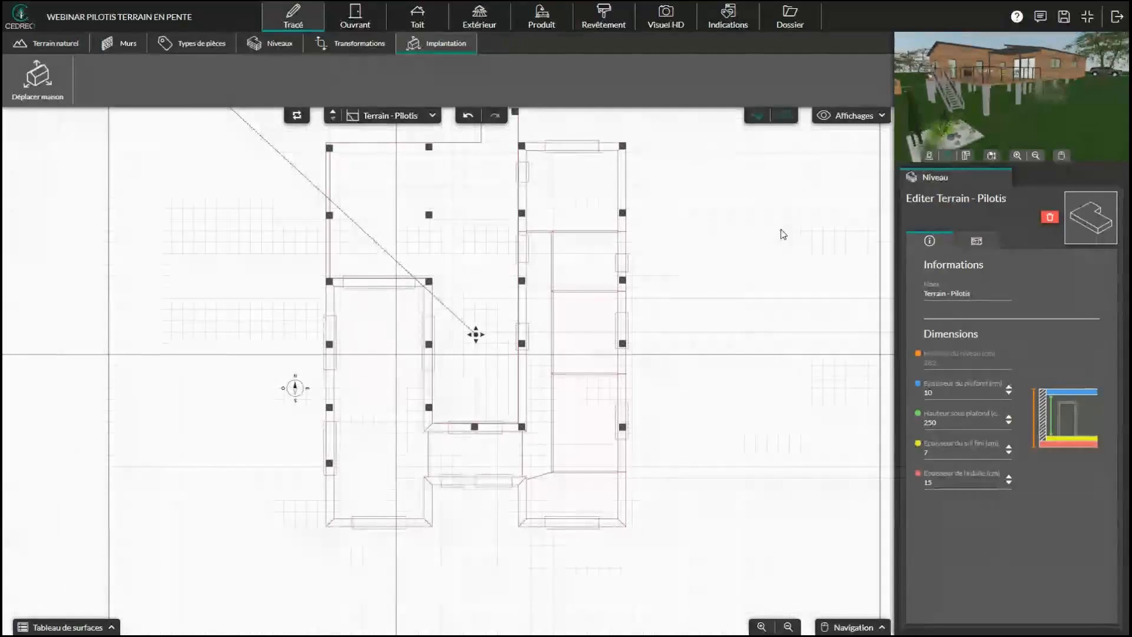
drag(396, 426, 385, 520)
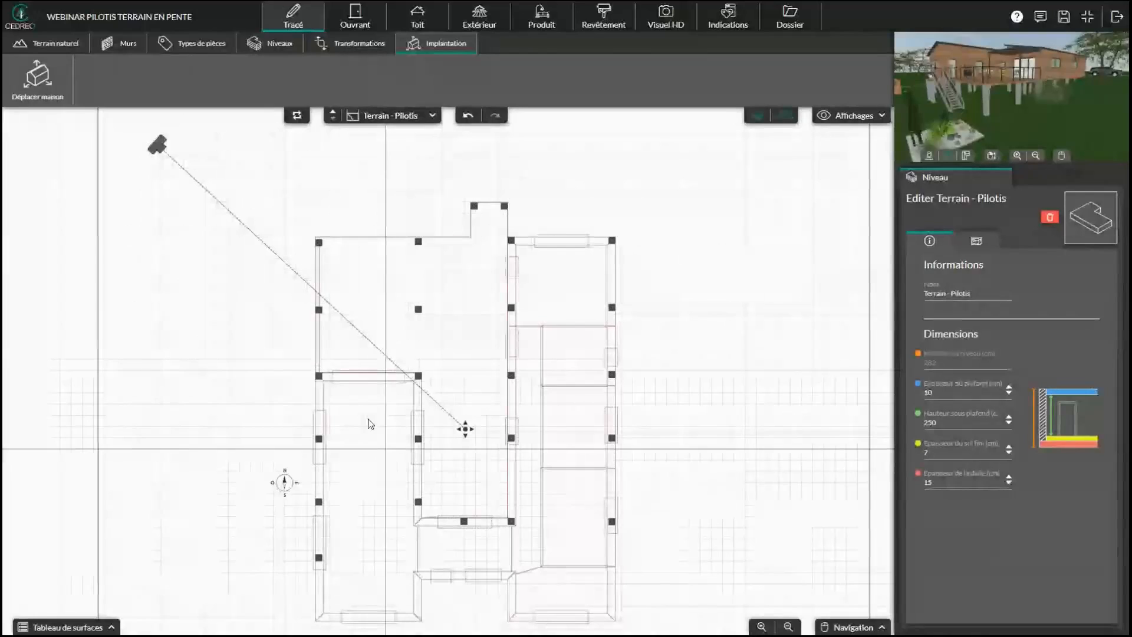
Step: Place a column with 30 cm length and width on the open ground west of the terrace
click(124, 47)
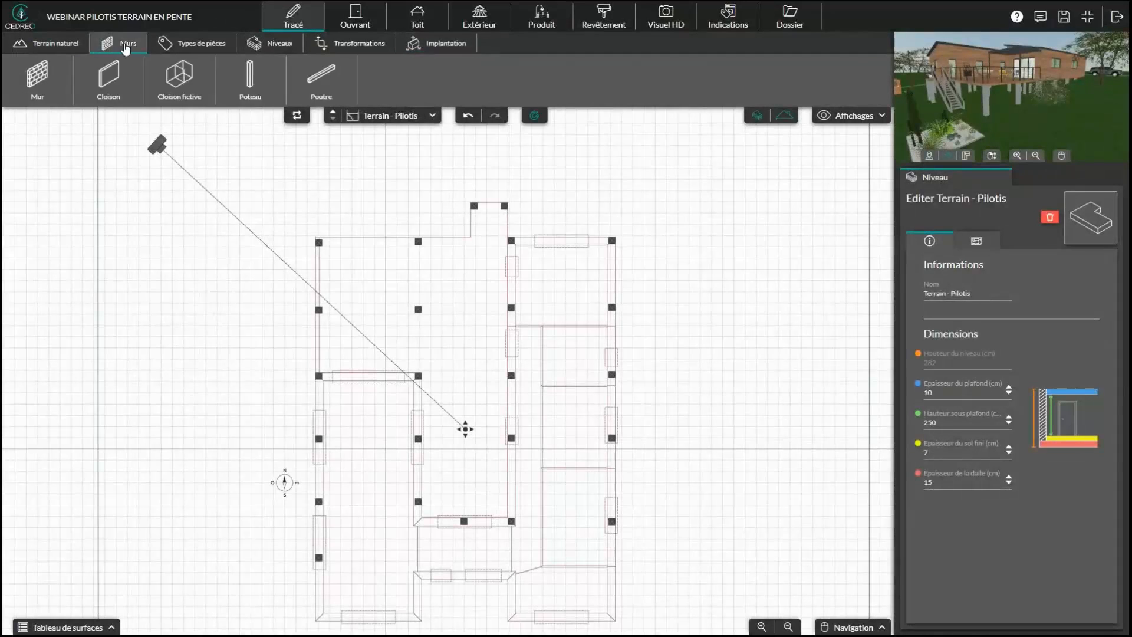
click(260, 86)
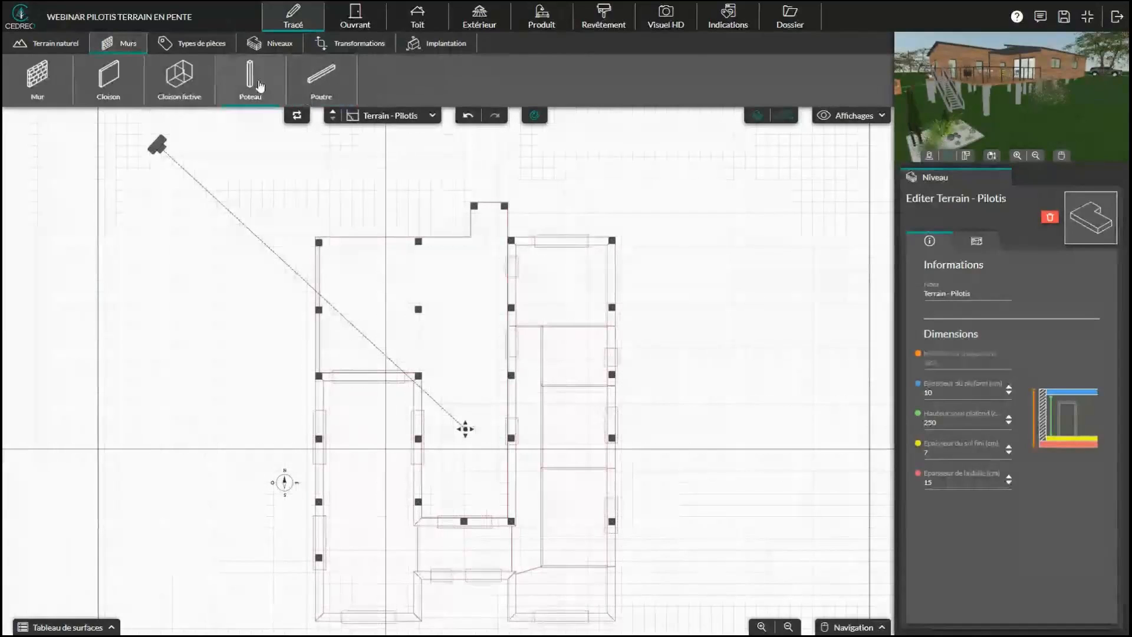
click(260, 86)
double_click(399, 93)
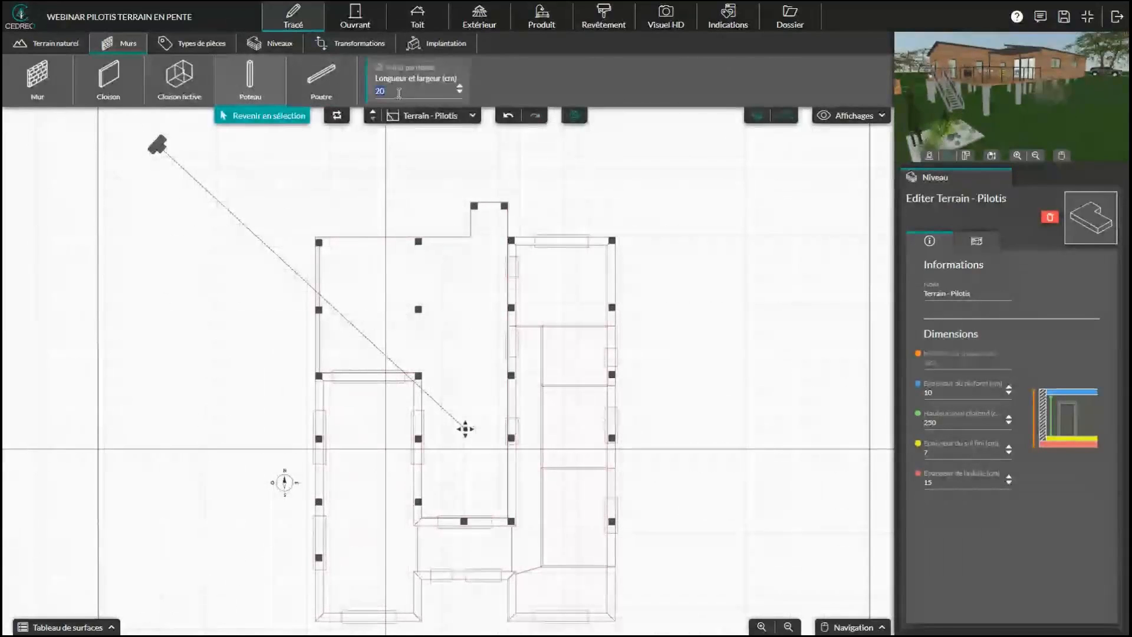
text(30)
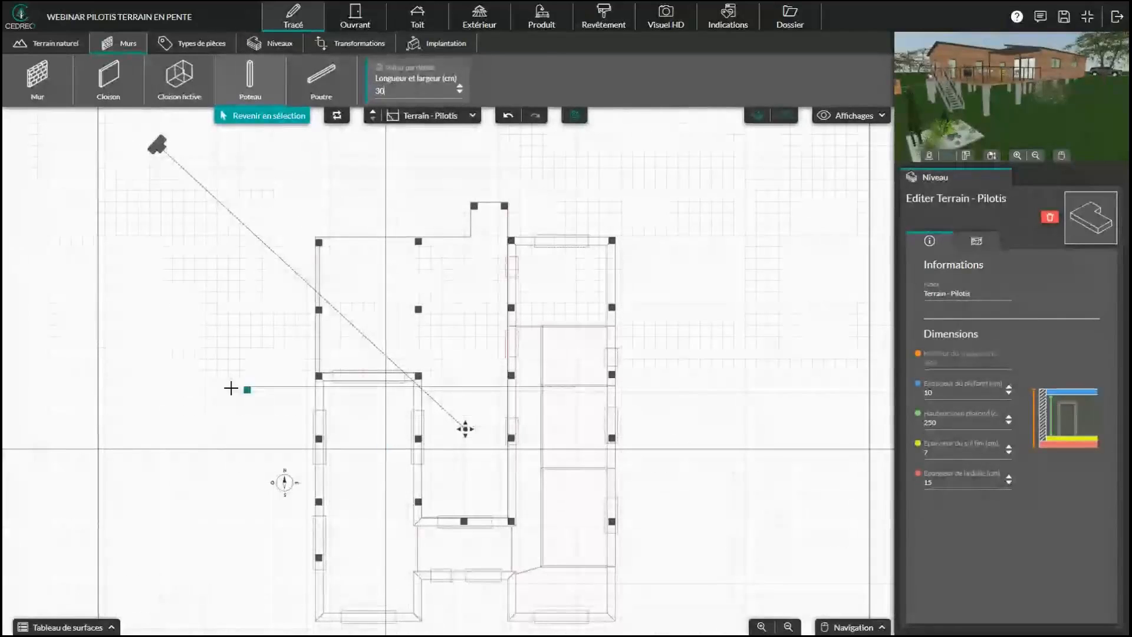
scroll(230, 388, up, 1)
right_drag(364, 263, 556, 344)
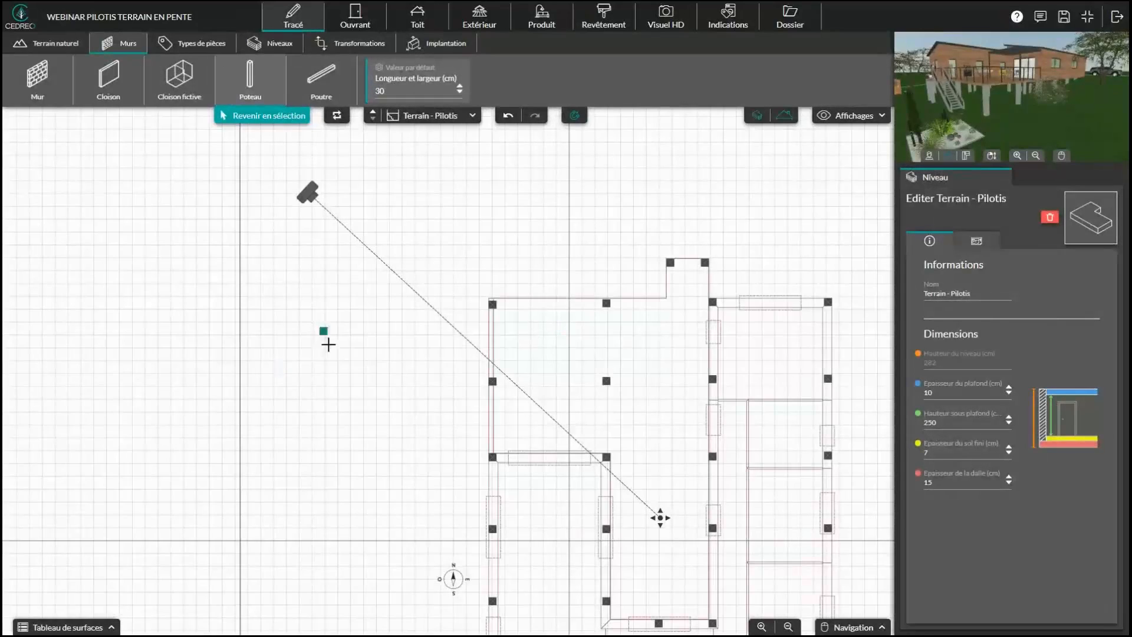
click(375, 353)
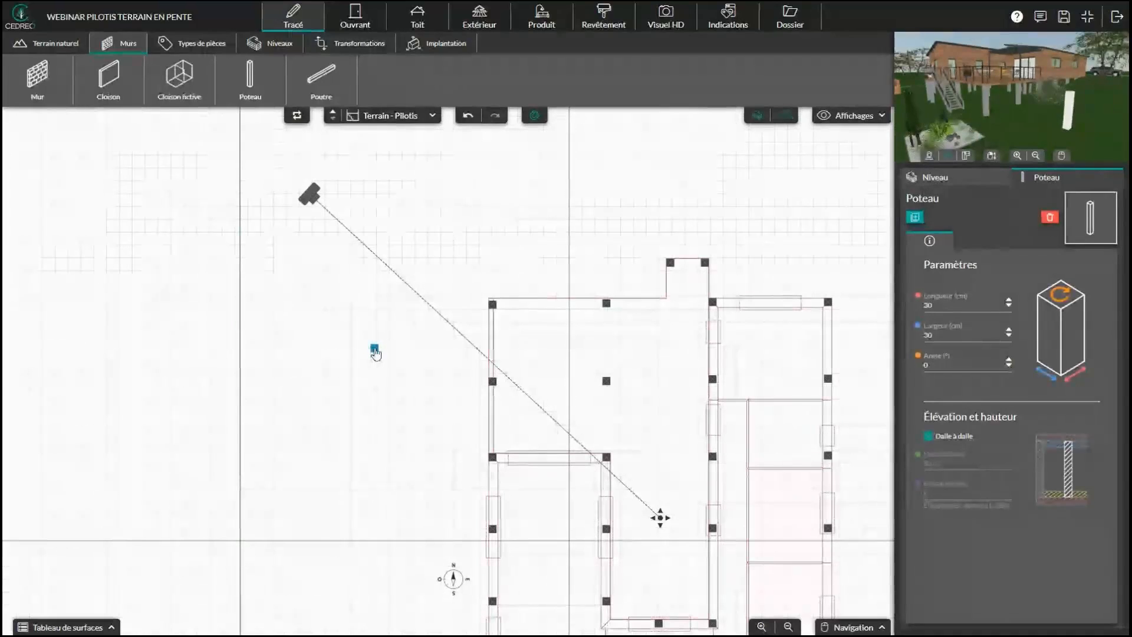
Step: Apply the Béton Gris covering to the new white column in the 3D view
click(606, 22)
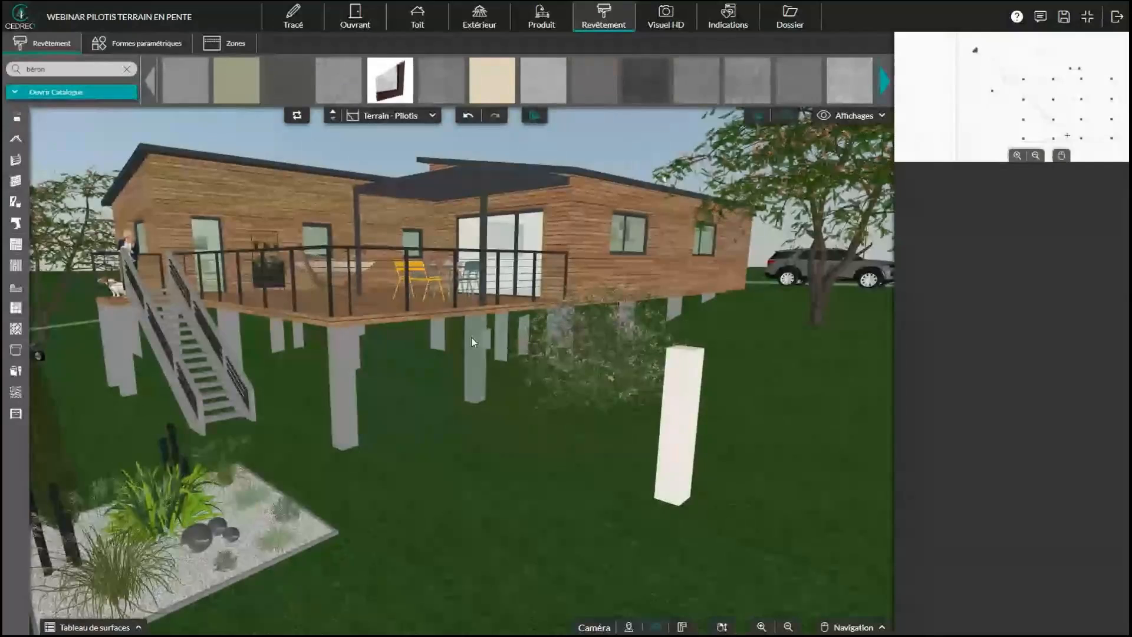
click(183, 86)
click(684, 394)
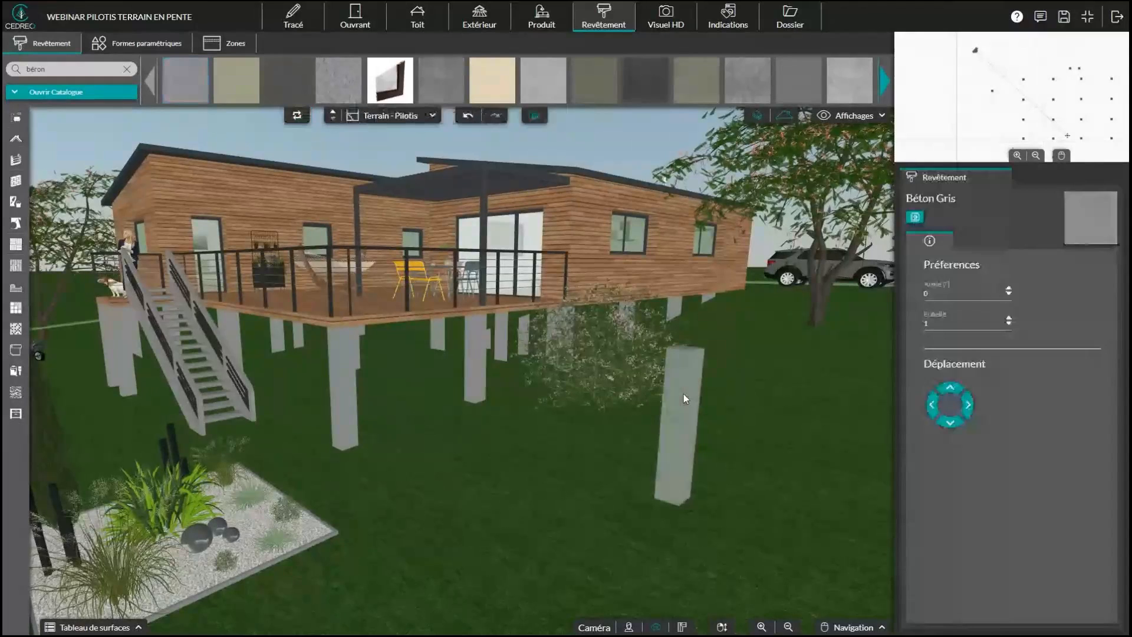
Step: Start duplicating the concrete column from the plan and preview the copy at the pile positions under the house
click(293, 17)
click(373, 348)
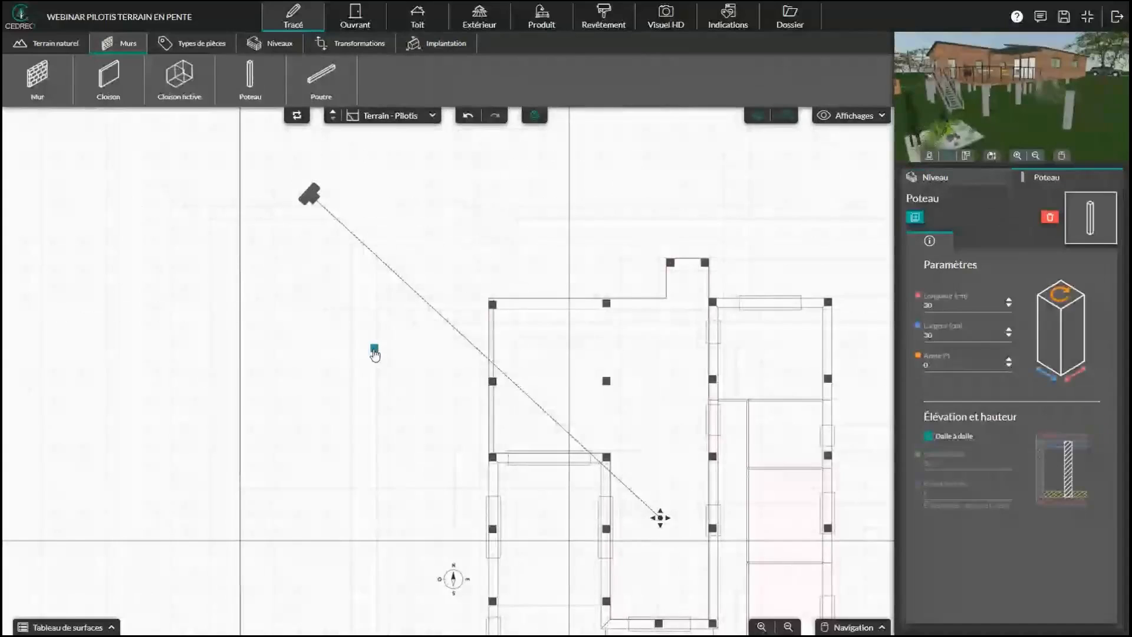
click(915, 217)
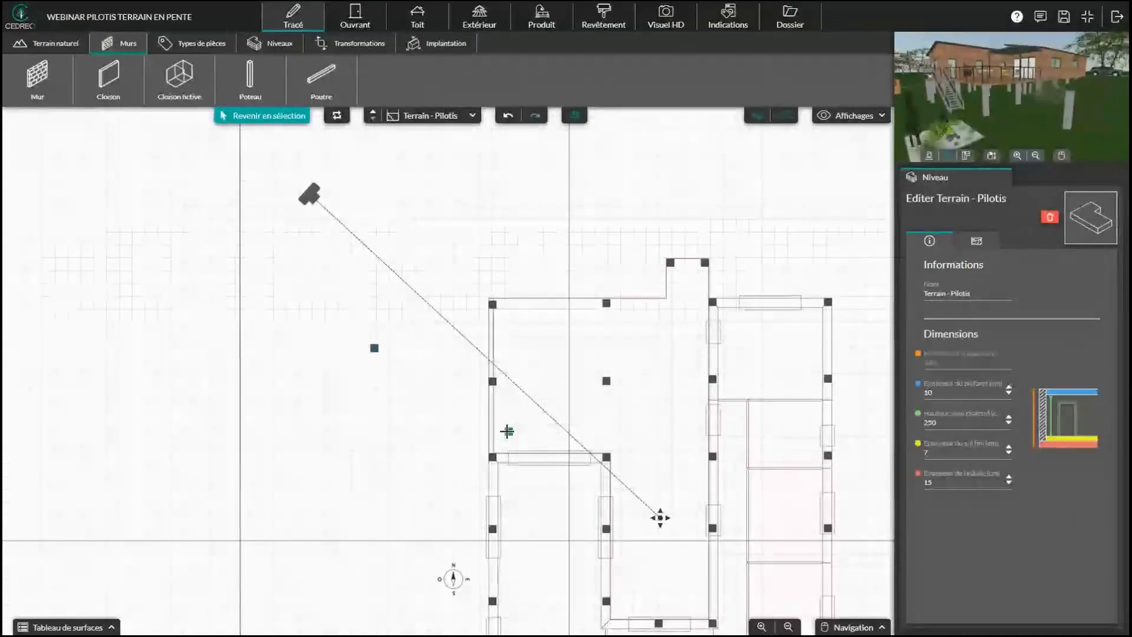
scroll(491, 418, up, 2)
scroll(492, 419, up, 1)
middle_drag(476, 441, 291, 401)
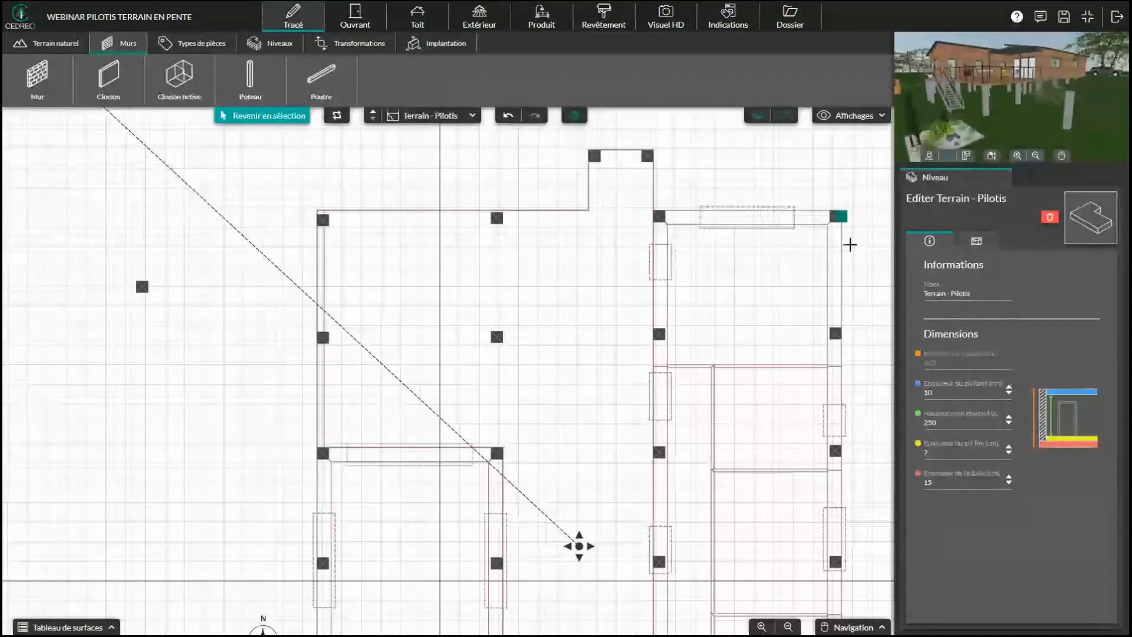
middle_drag(771, 543, 700, 464)
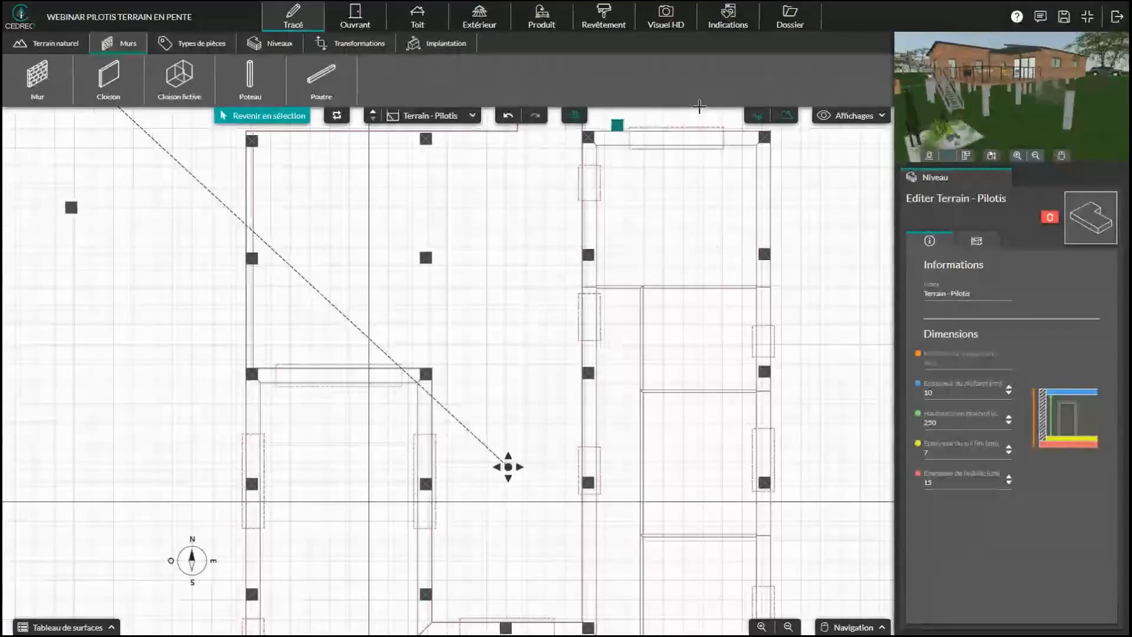
middle_drag(667, 229, 648, 349)
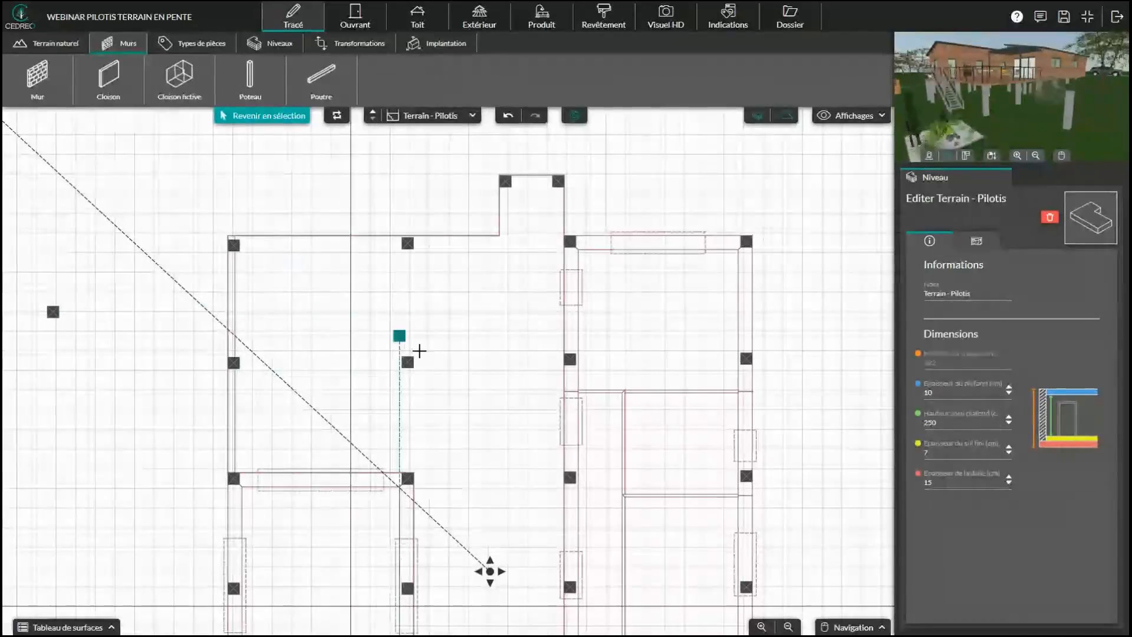
scroll(432, 308, down, 1)
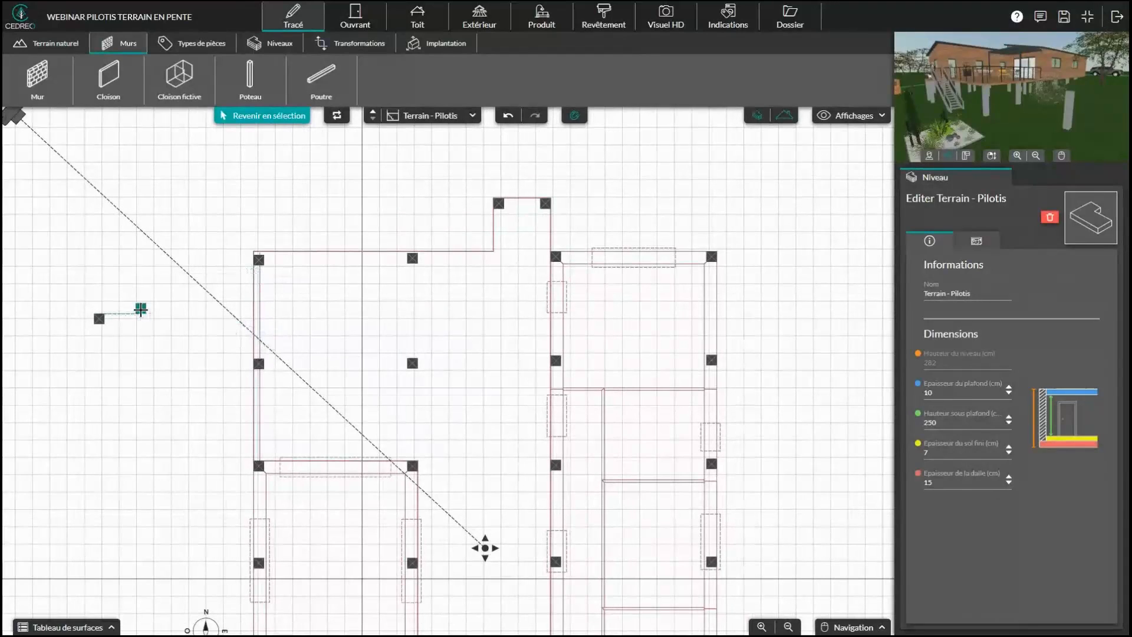
Step: Cancel the duplication and delete the separate column west of the terrace
key(Escape)
click(99, 320)
key(Delete)
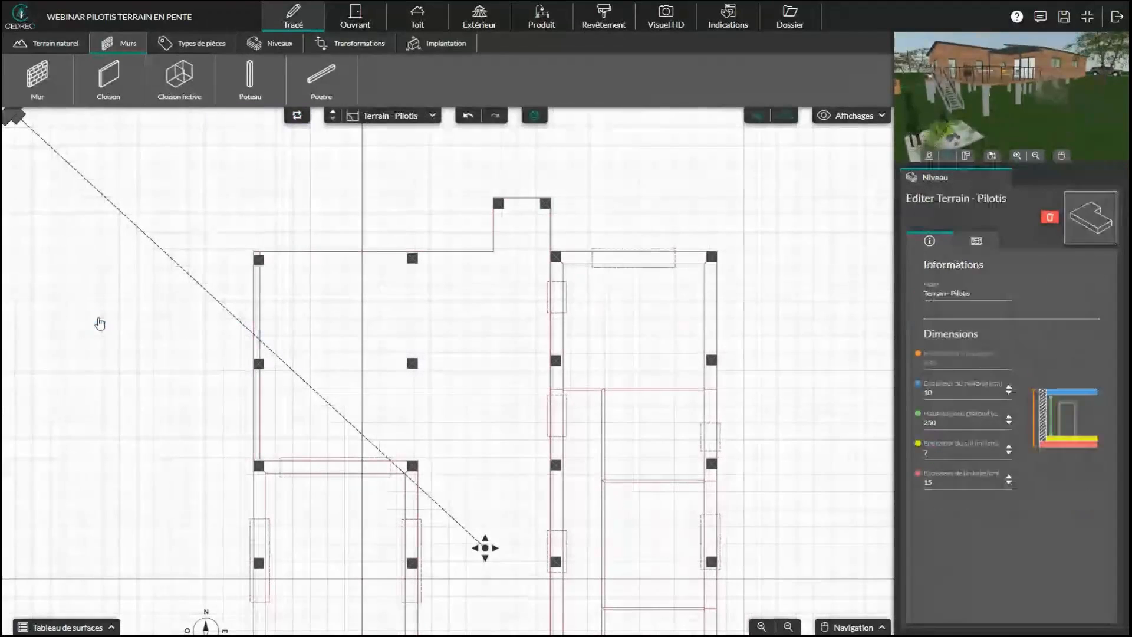
Step: Examine the house on its concrete piles in 3D, turning around its side wall to the terrace and stairs
scroll(460, 354, down, 1)
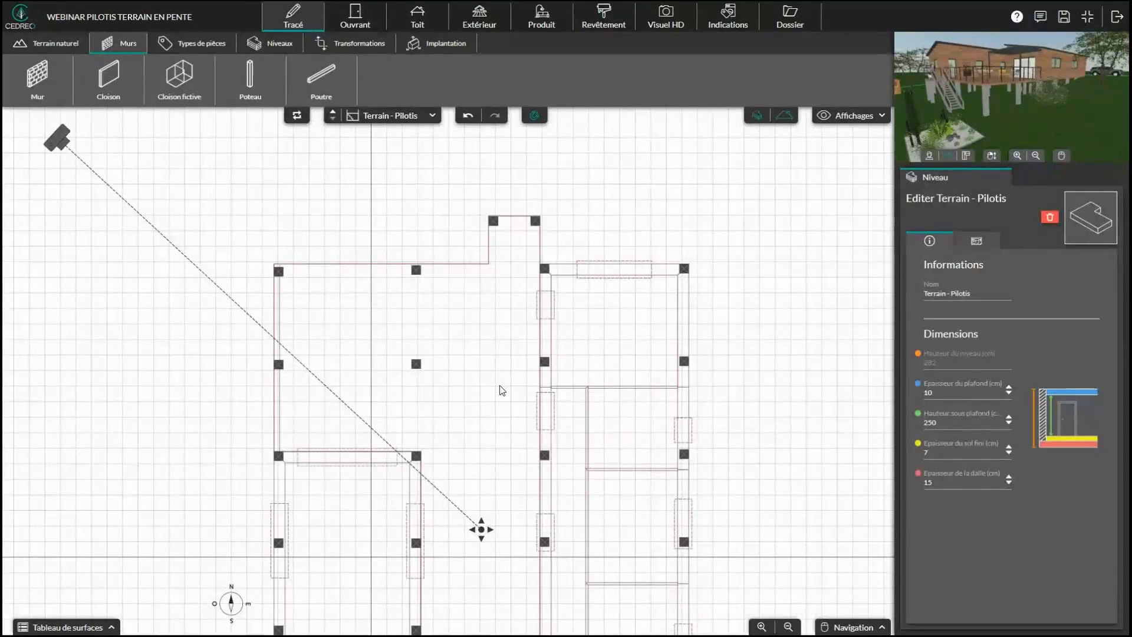
drag(502, 433, 490, 312)
click(541, 18)
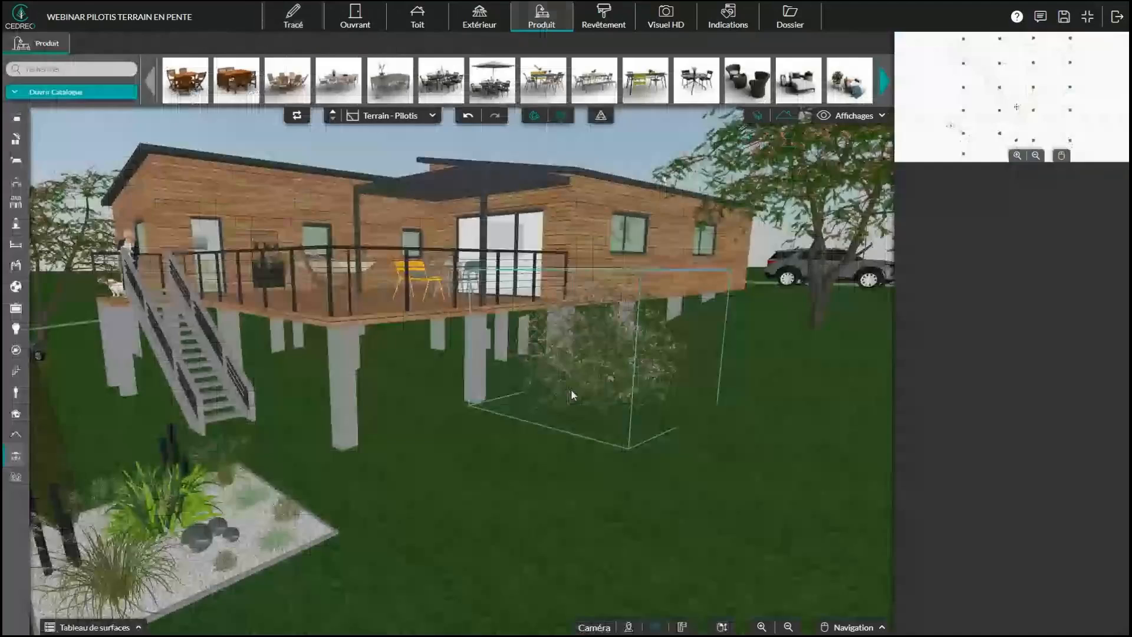
scroll(516, 446, down, 3)
drag(701, 415, 557, 407)
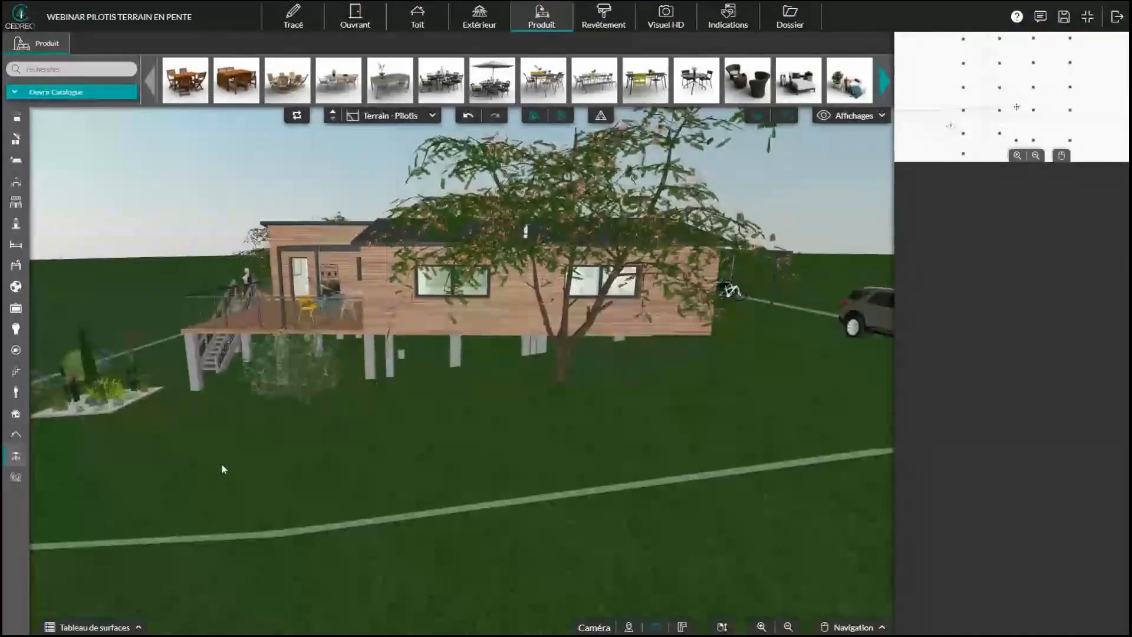
drag(222, 462, 305, 465)
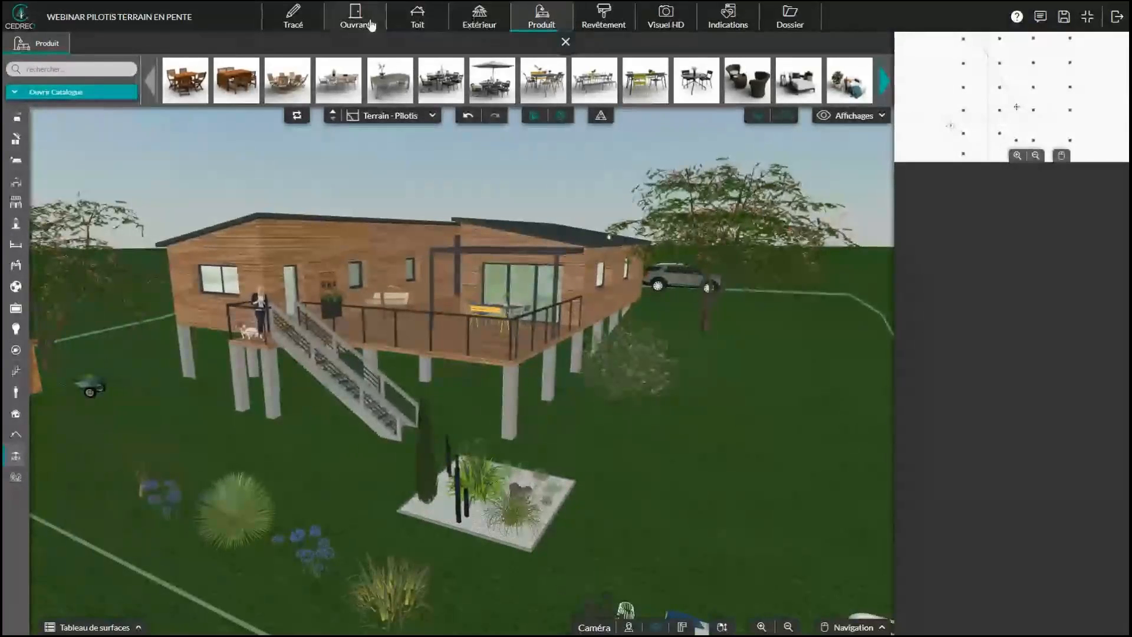
Step: Return to the plan and review the project's level list and the Terrain - Pilotis level's name
click(292, 27)
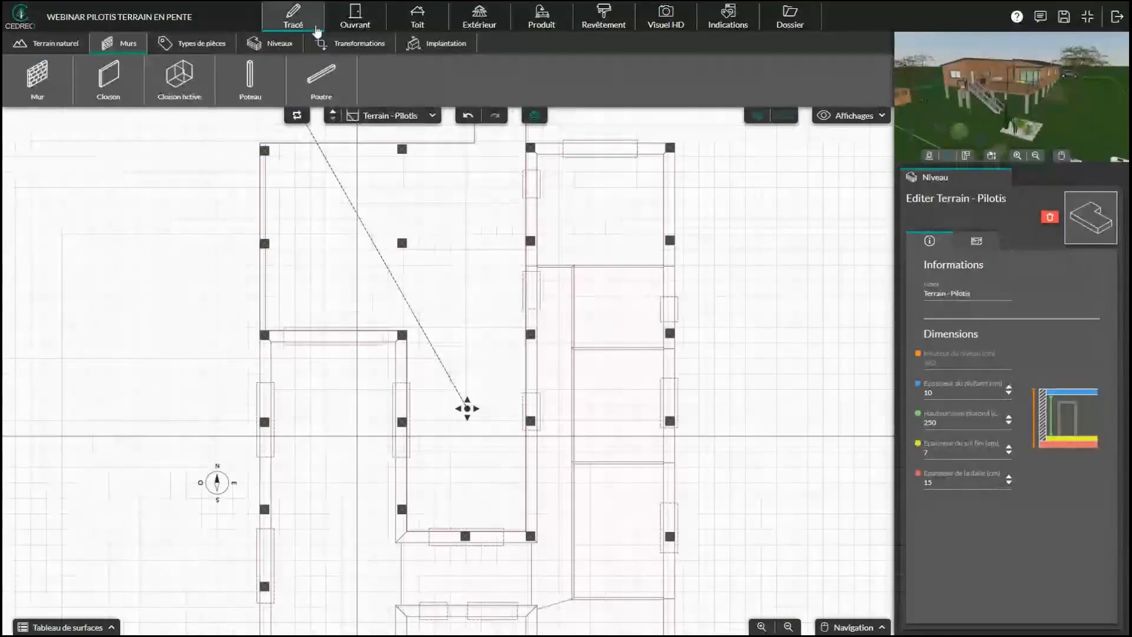
click(263, 81)
click(271, 43)
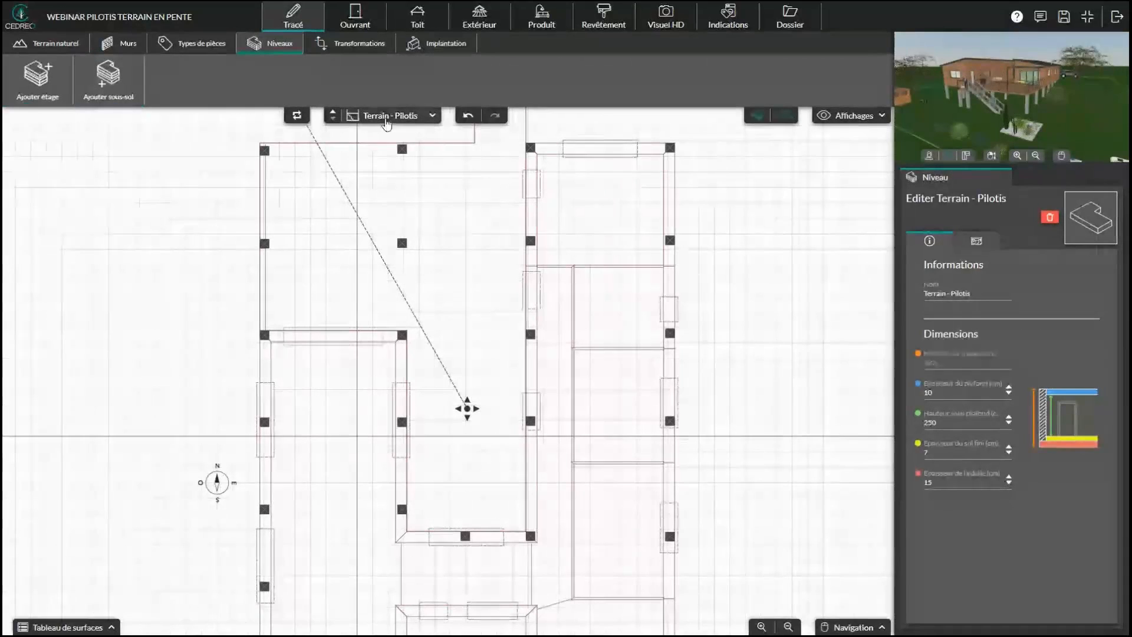
click(387, 117)
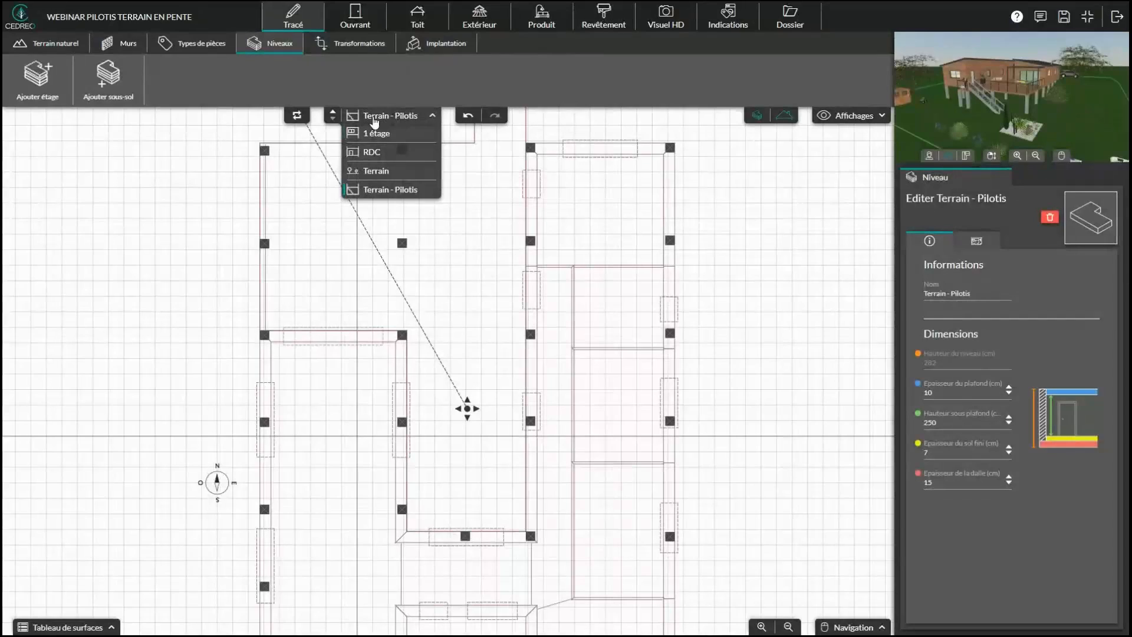
click(386, 117)
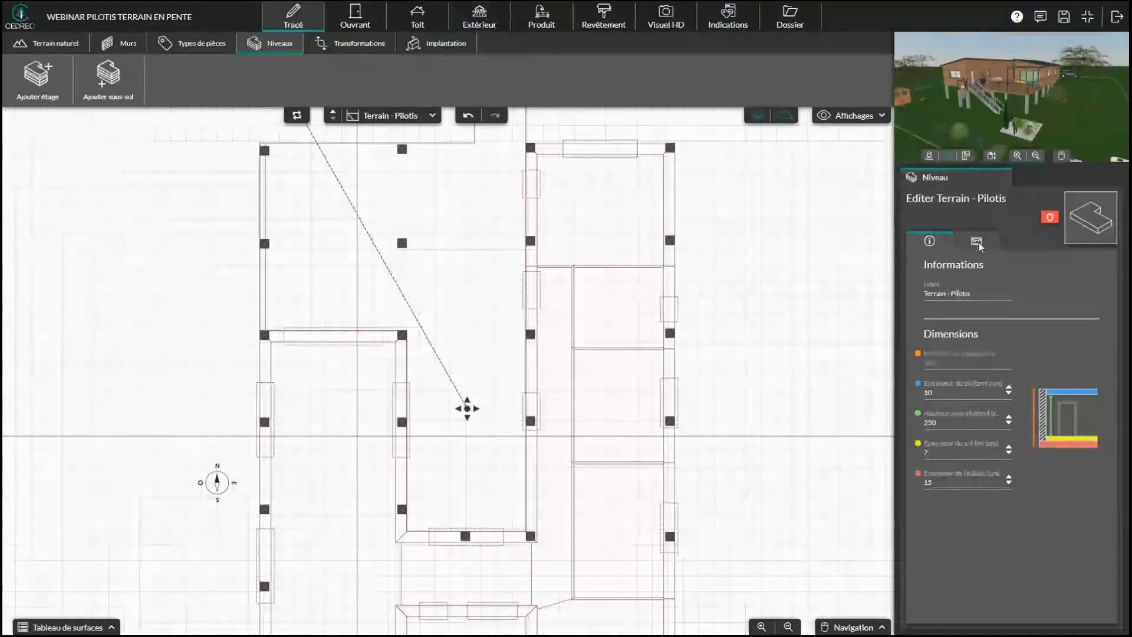
drag(974, 293, 926, 291)
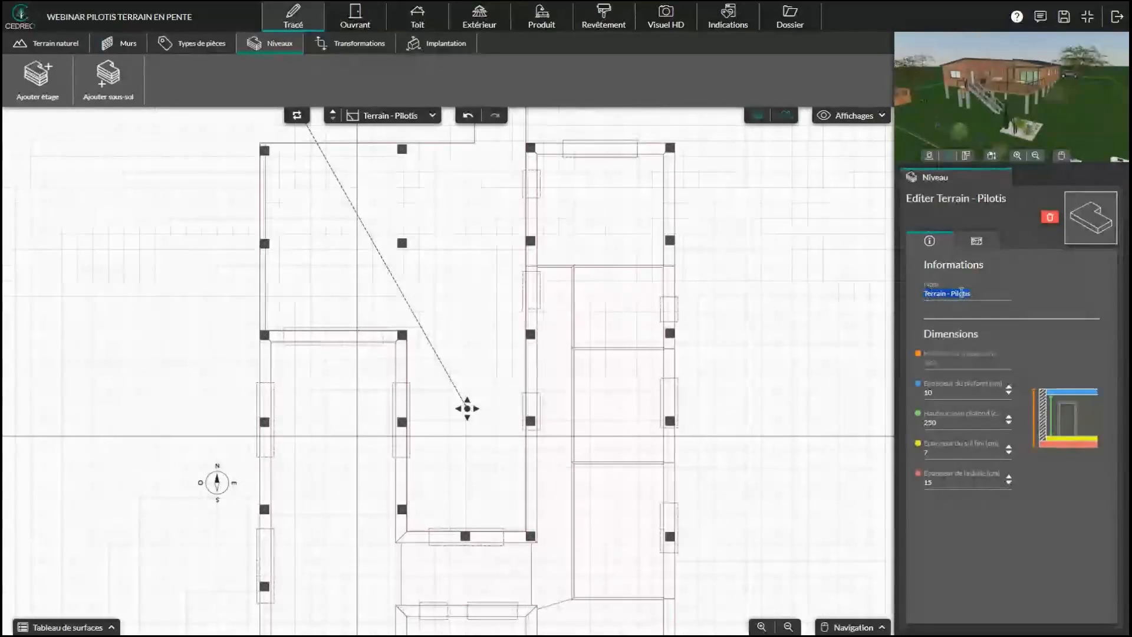
Step: Outline a Parking region on the Terrain level from the house's southeast corner along the plot edges, with sides about 6.85 m, 23.01 m and 4.08 m
click(480, 18)
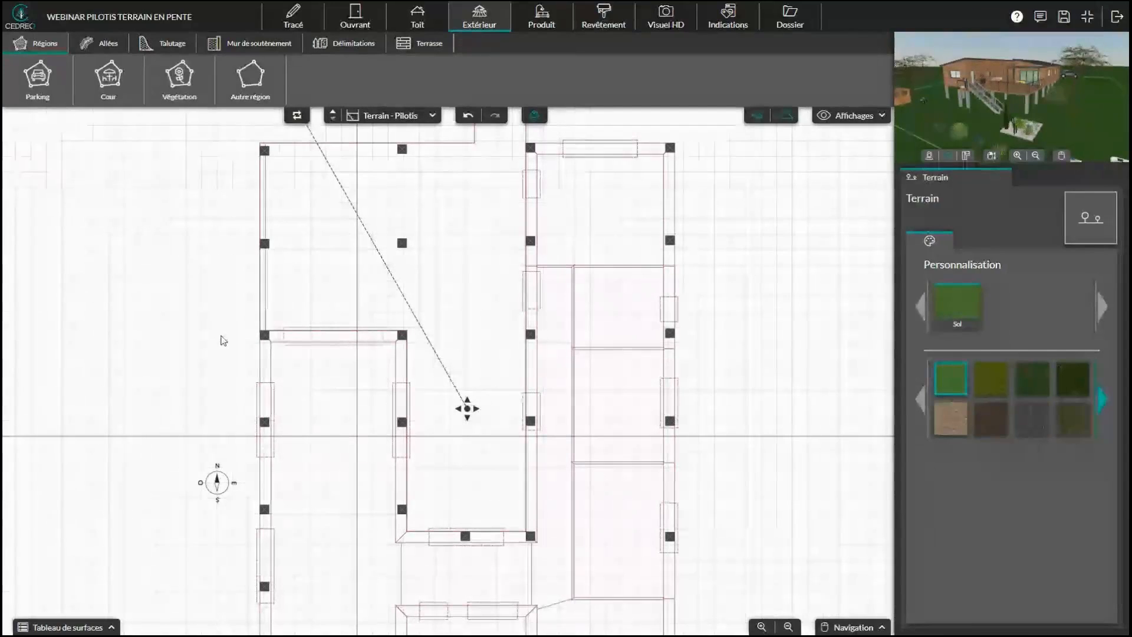
click(331, 115)
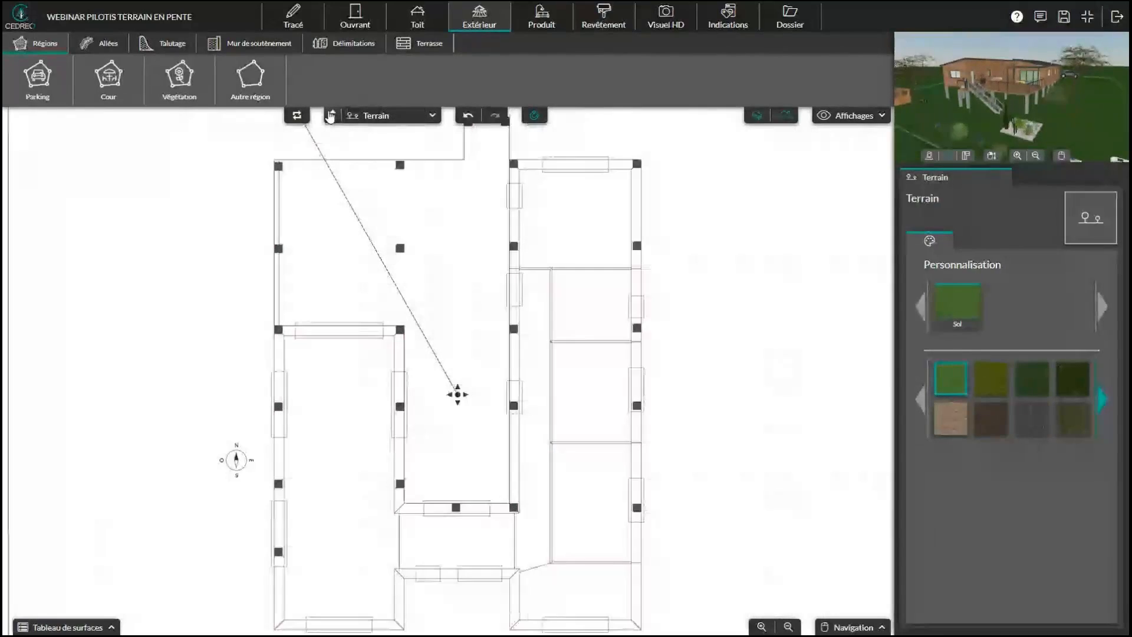
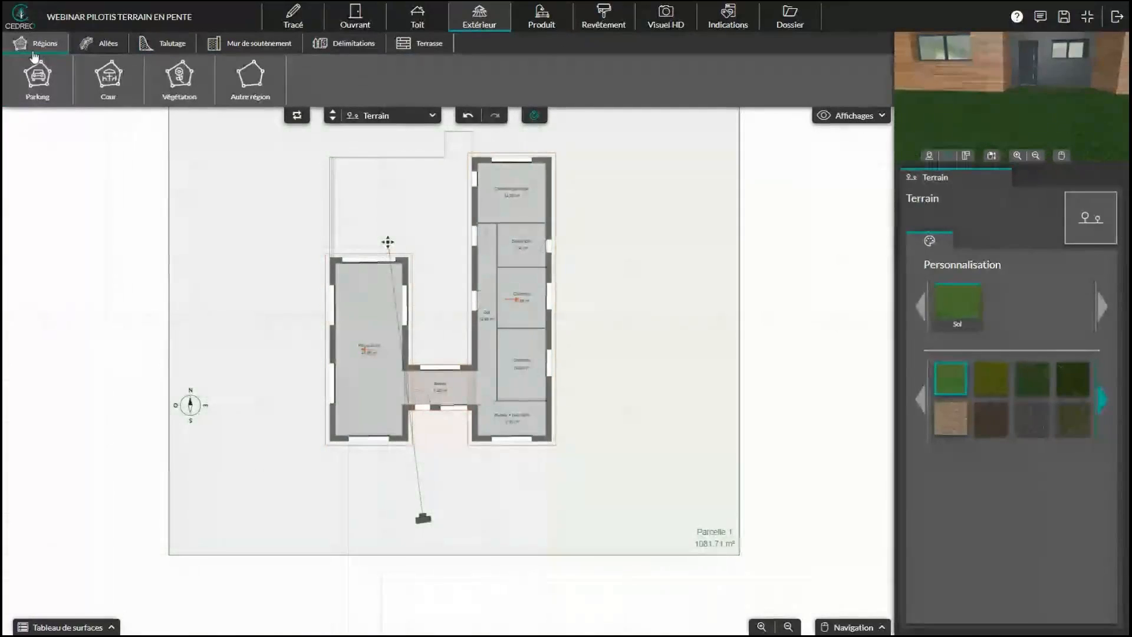
click(37, 88)
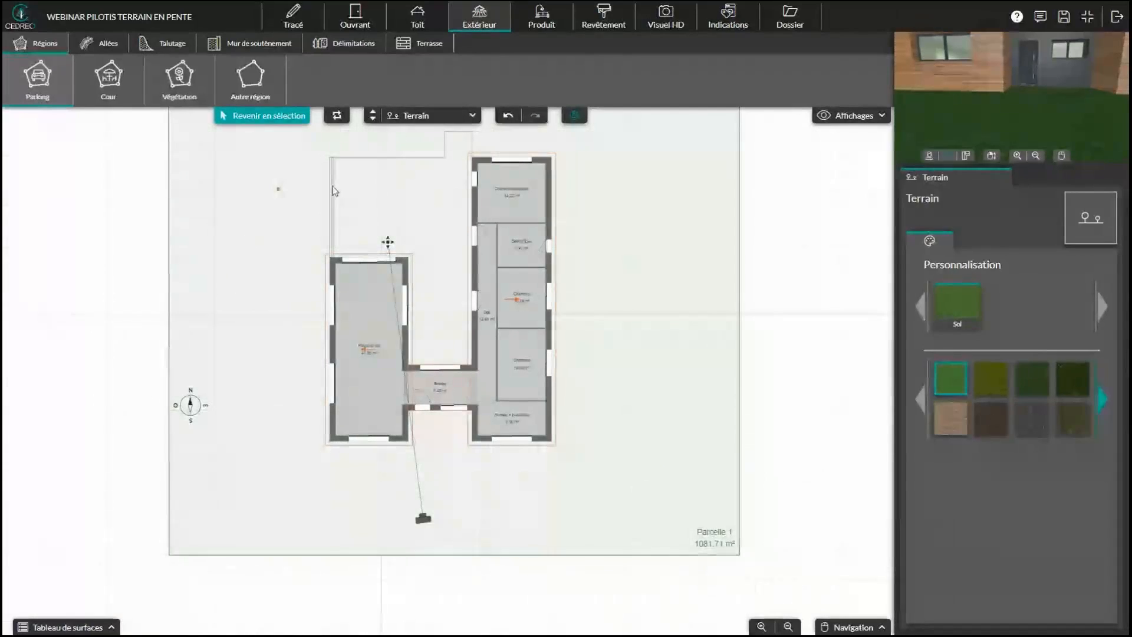
scroll(274, 483, up, 2)
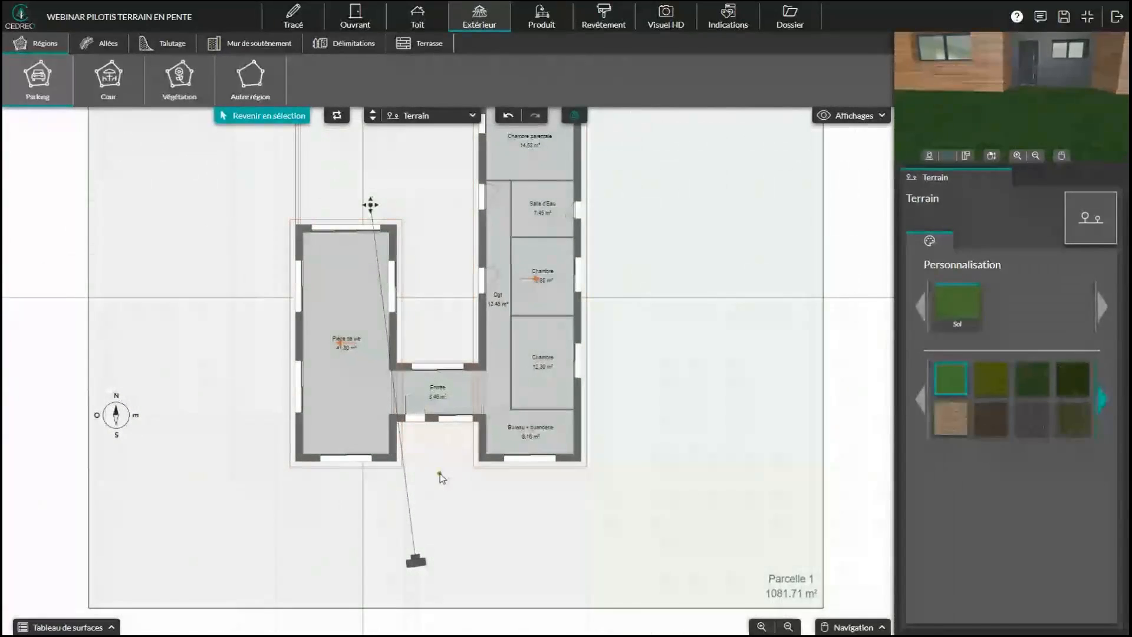
scroll(438, 473, up, 1)
right_drag(555, 510, 522, 437)
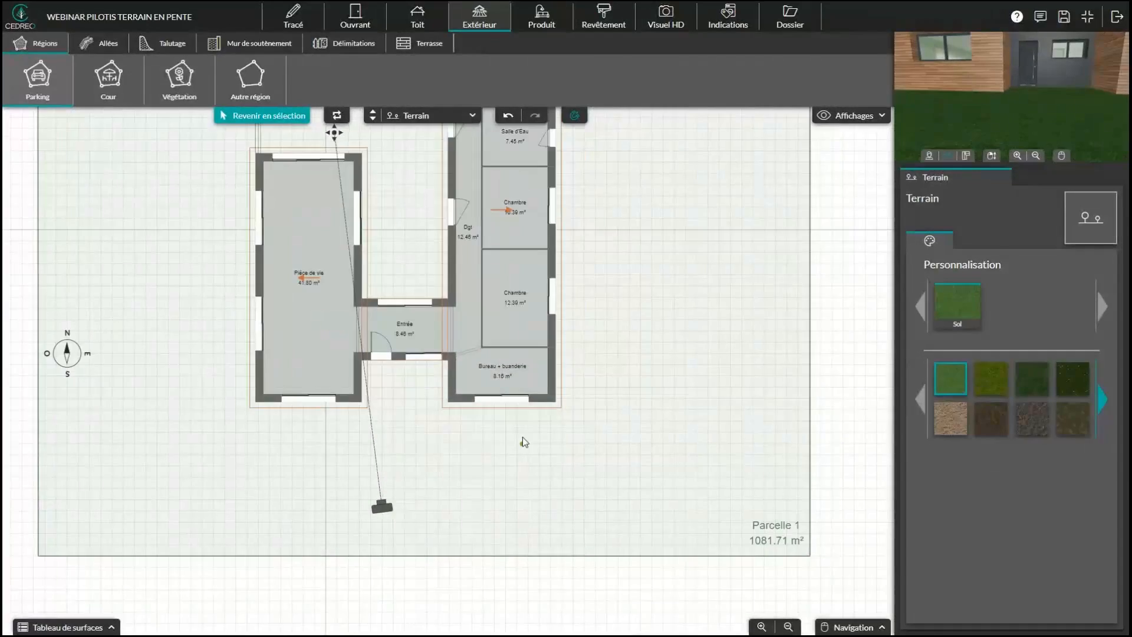
click(555, 389)
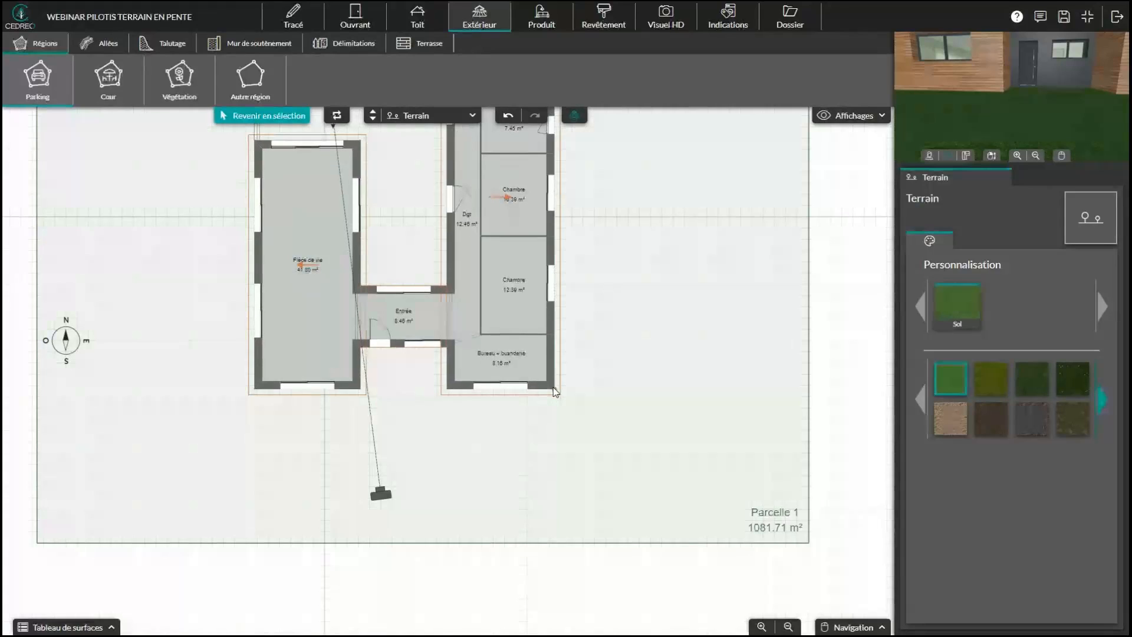
click(554, 543)
click(441, 537)
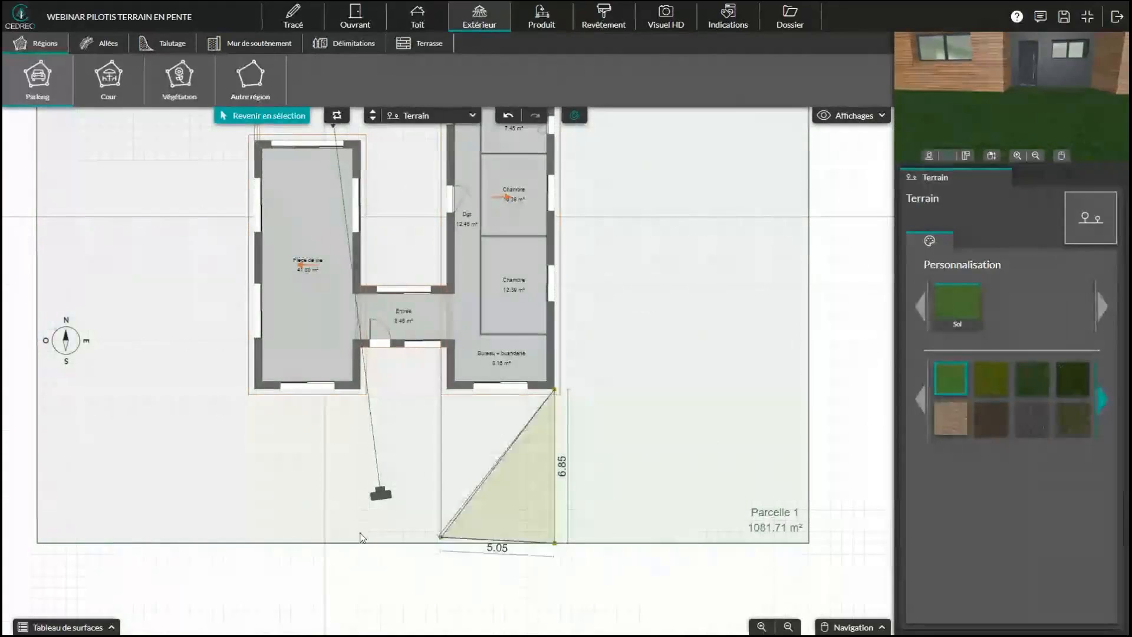
click(36, 542)
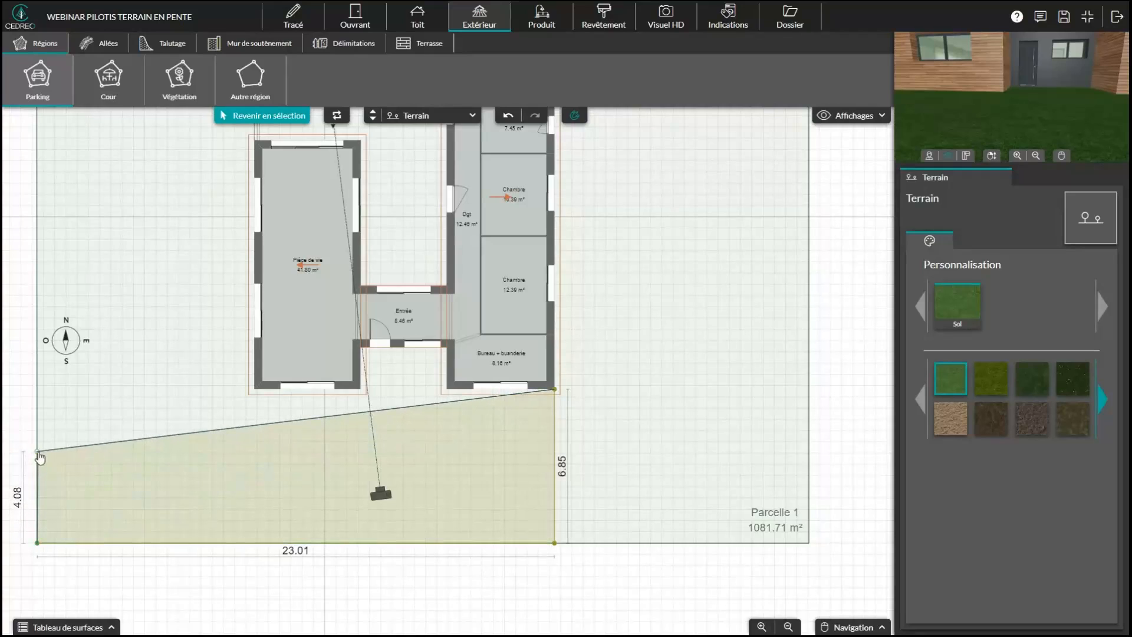
click(37, 451)
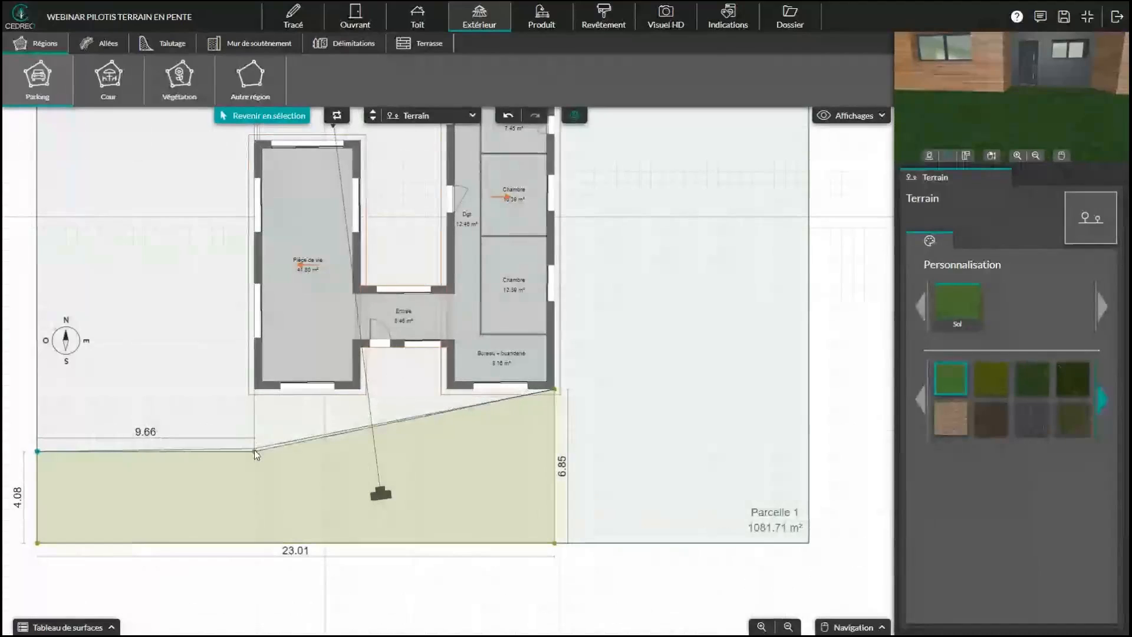
Step: Complete the parking outline about 9.66 m east, 2.77 m up to the house, then along the facade and around the entrance recess
click(254, 451)
click(254, 388)
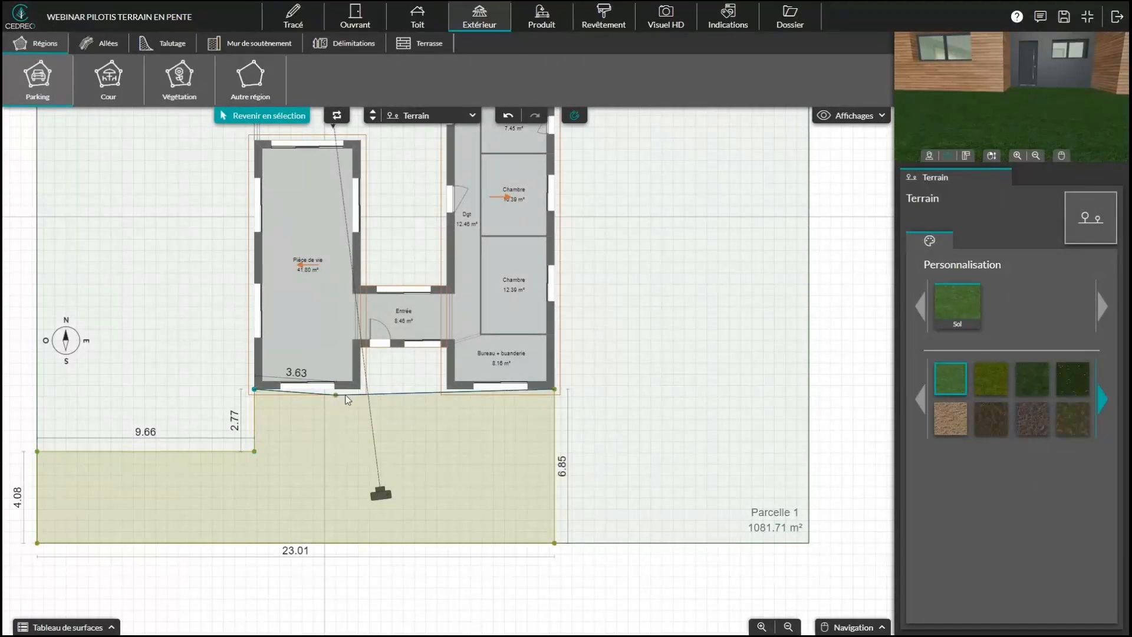
scroll(359, 391, up, 2)
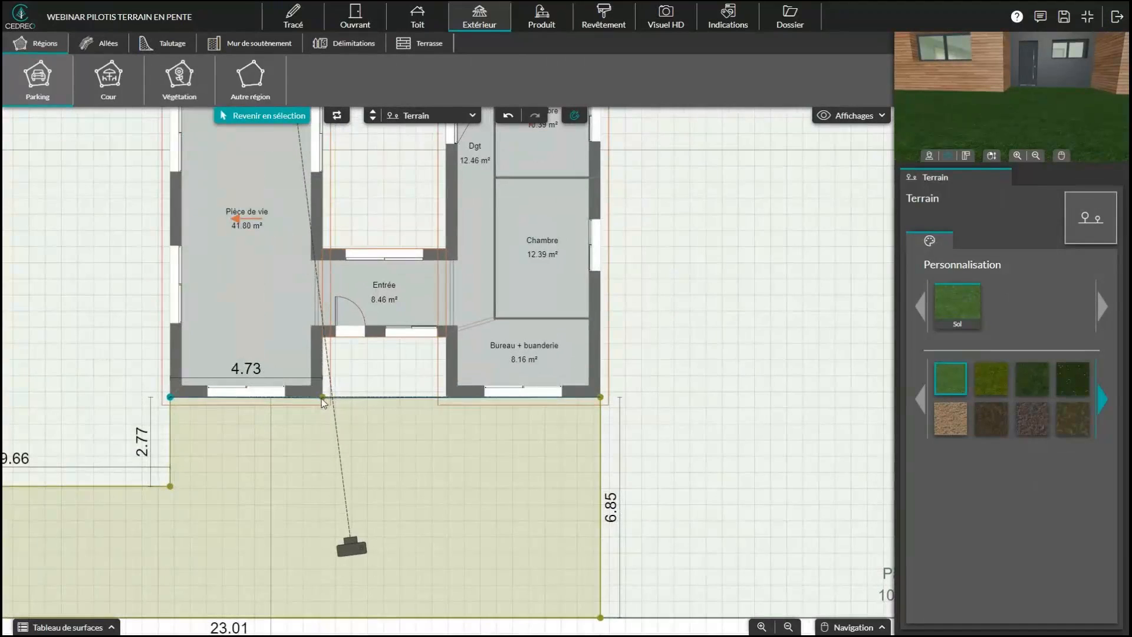
click(323, 397)
click(323, 338)
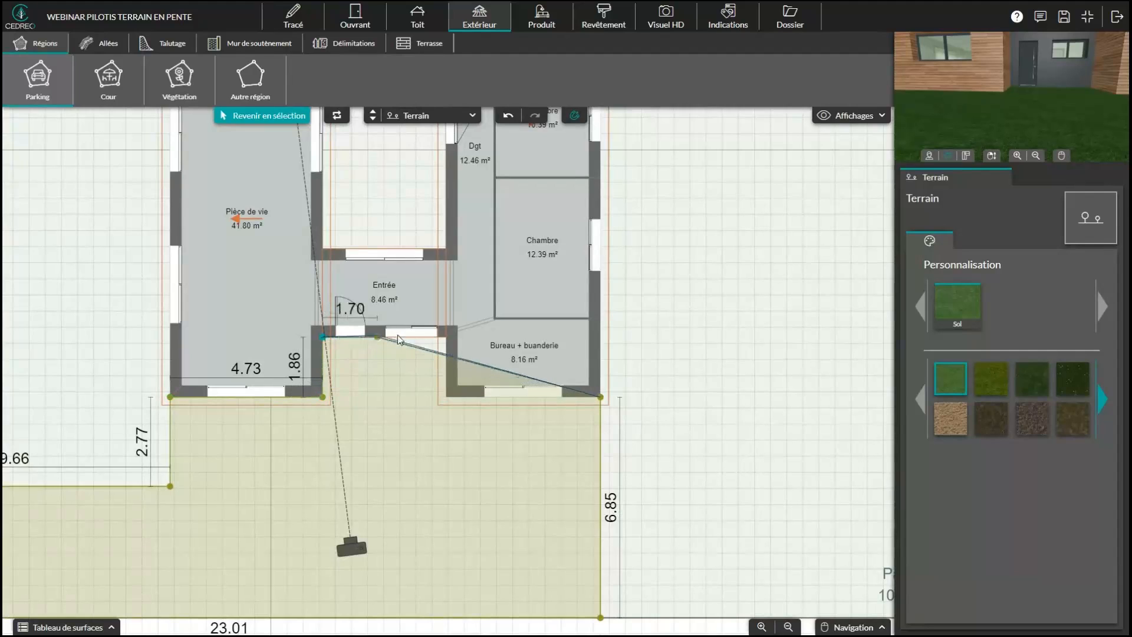
click(445, 337)
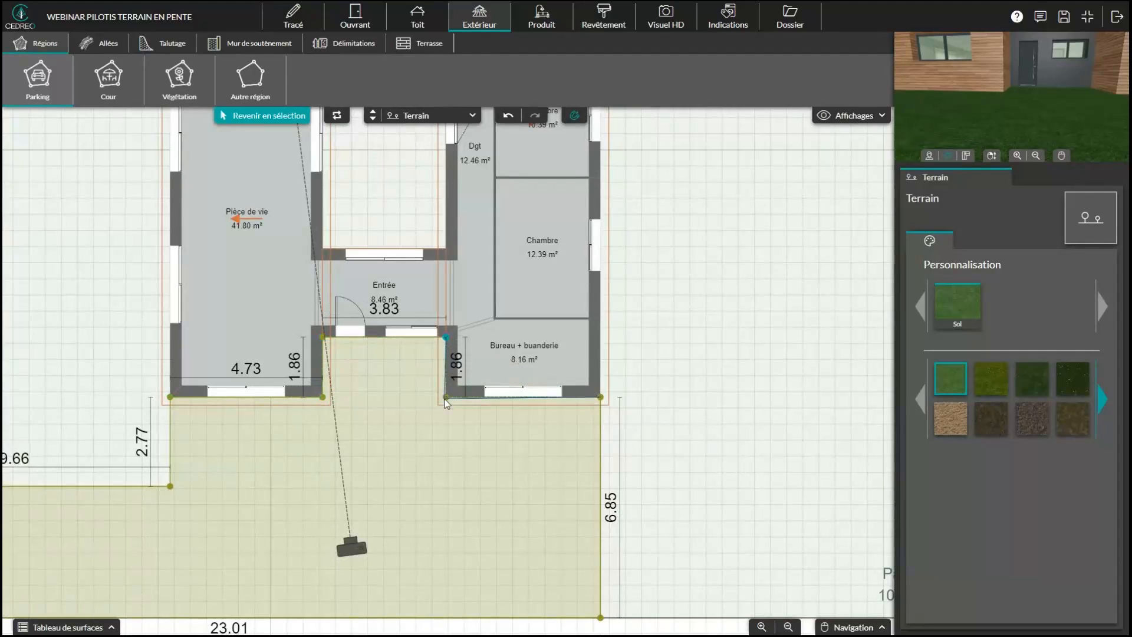
click(434, 416)
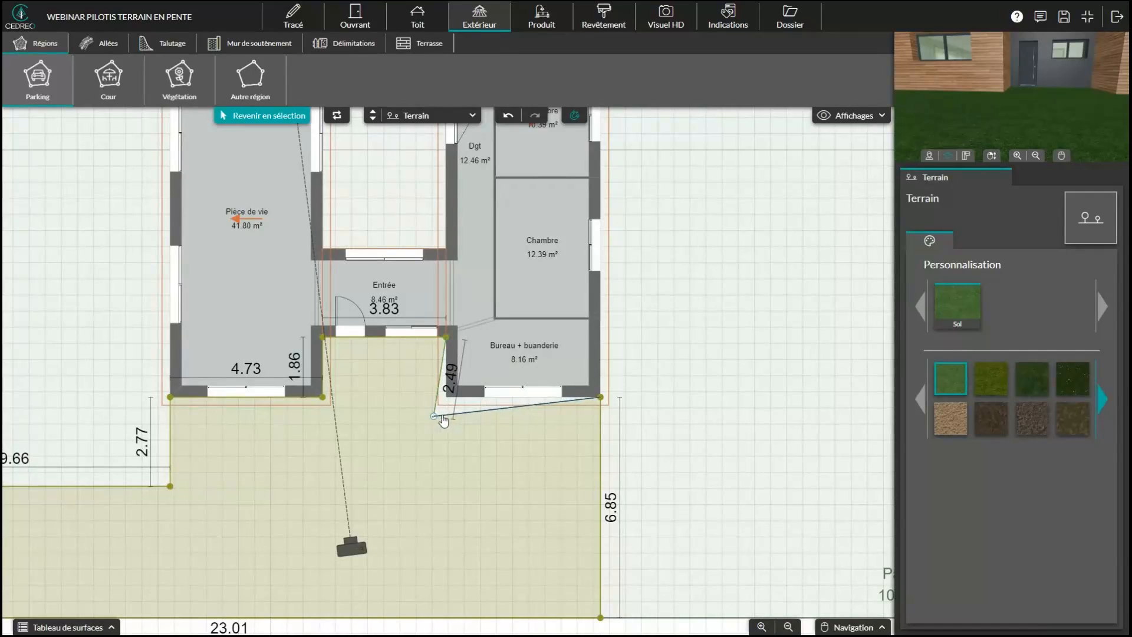
double_click(439, 409)
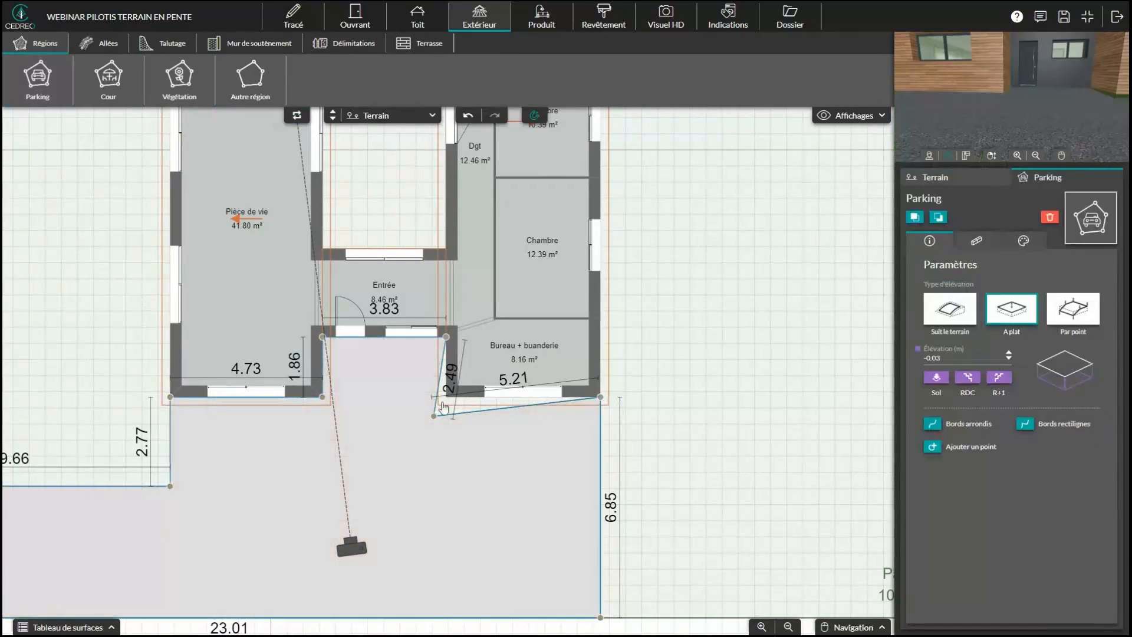
Step: Move the misplaced parking corner onto the house's wall corner at the east side of the entrance recess
drag(1003, 111, 975, 124)
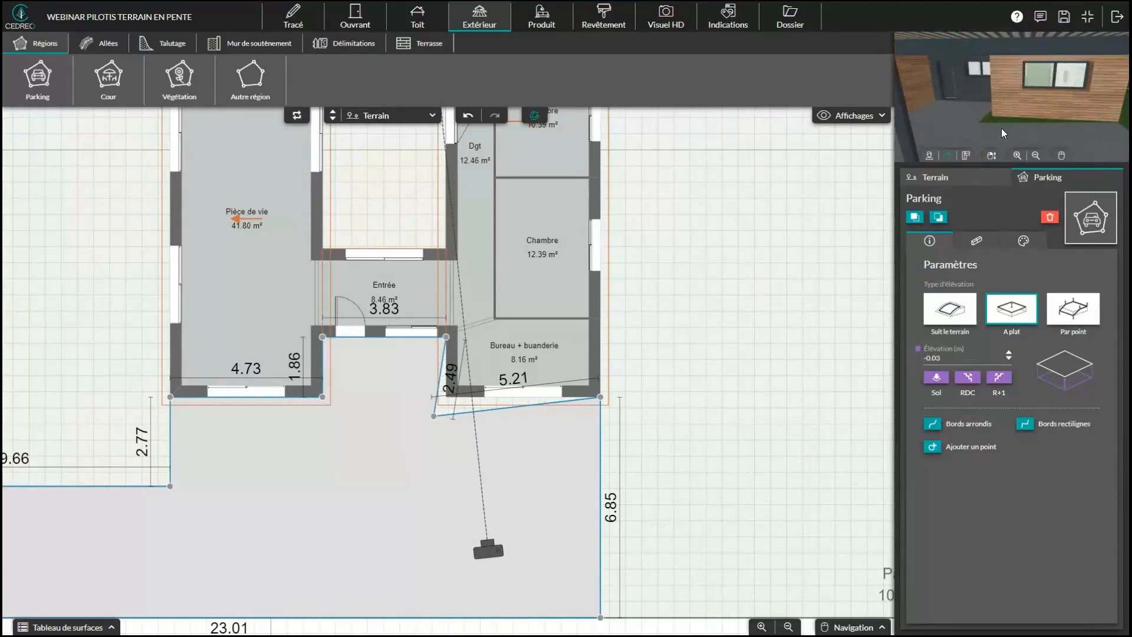
drag(434, 417, 447, 398)
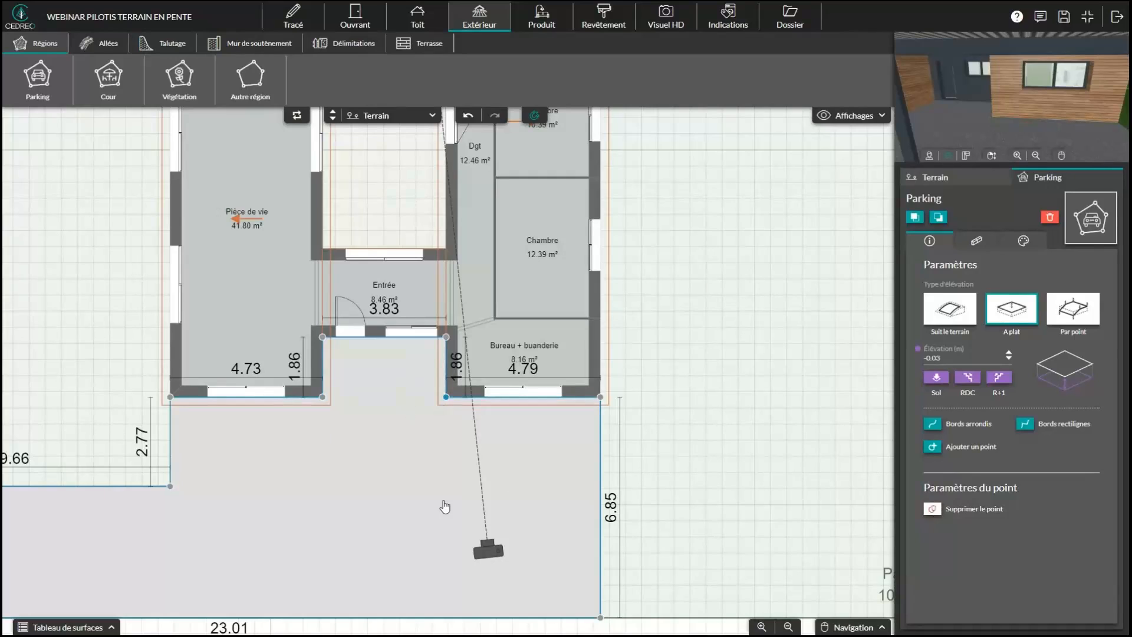
scroll(387, 459, down, 2)
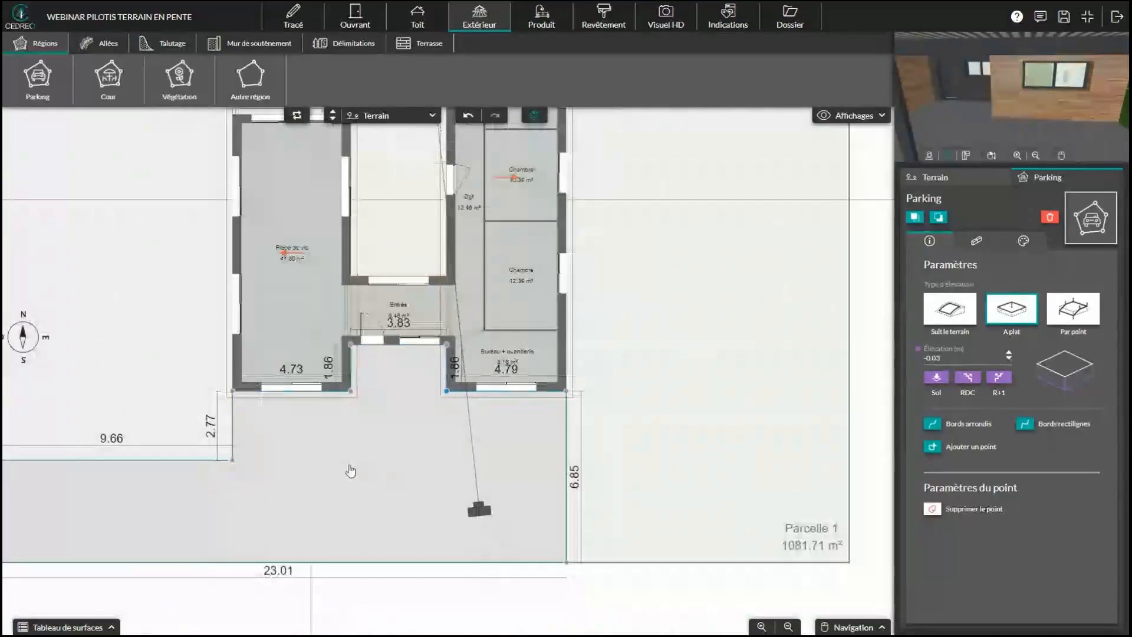
Step: Try the parking's Suit le terrain and A plat elevation types, and set its elevation type to Par point
click(350, 458)
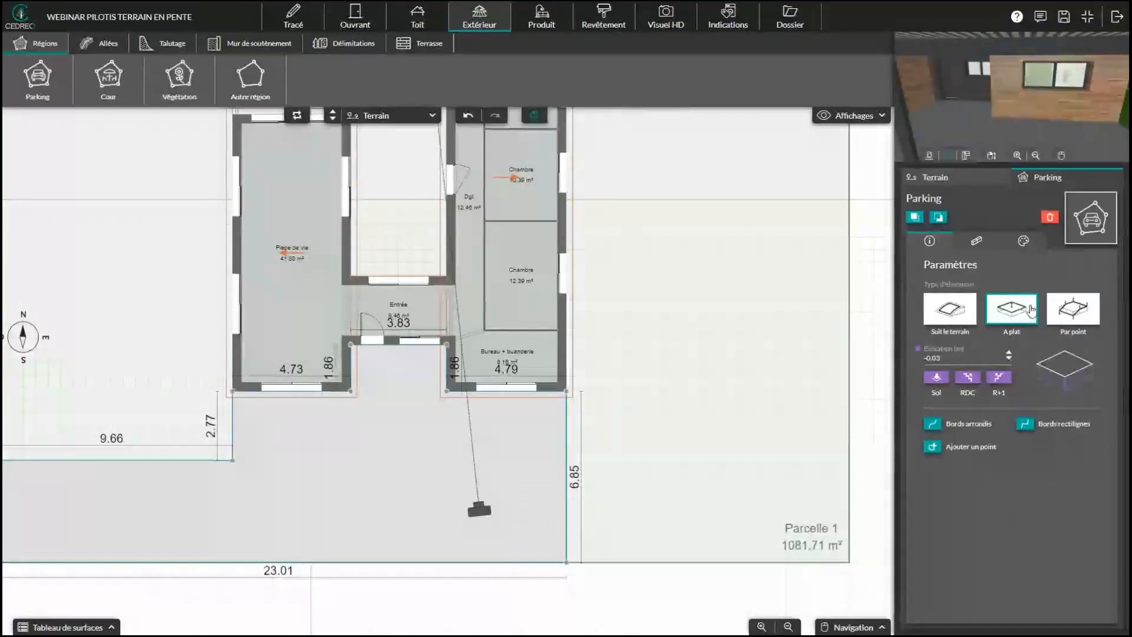
click(951, 310)
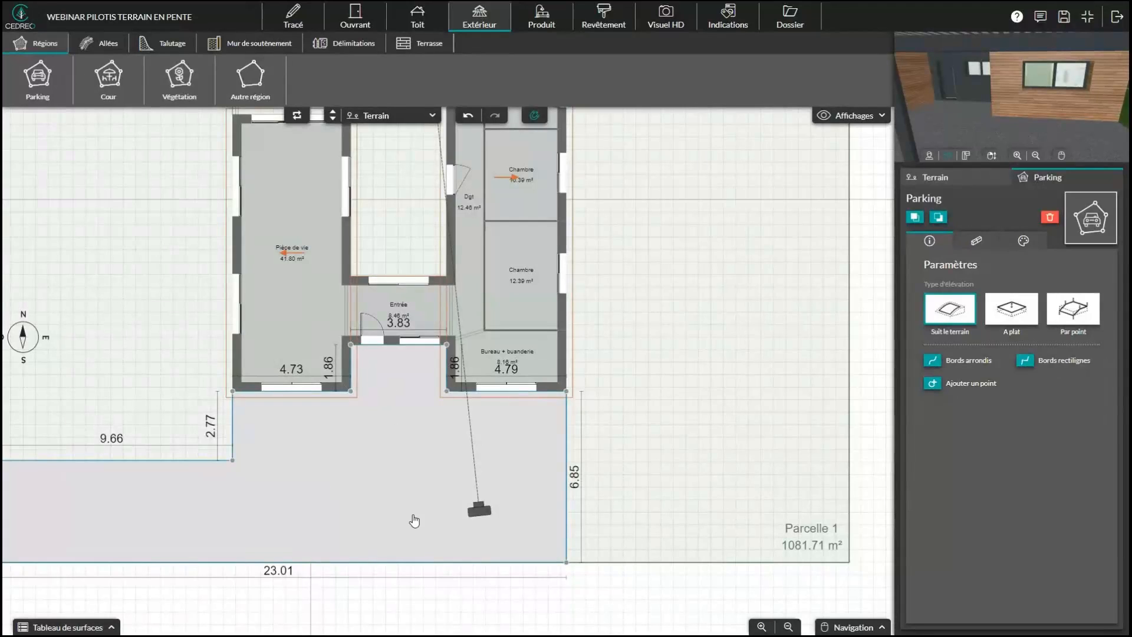
click(1012, 311)
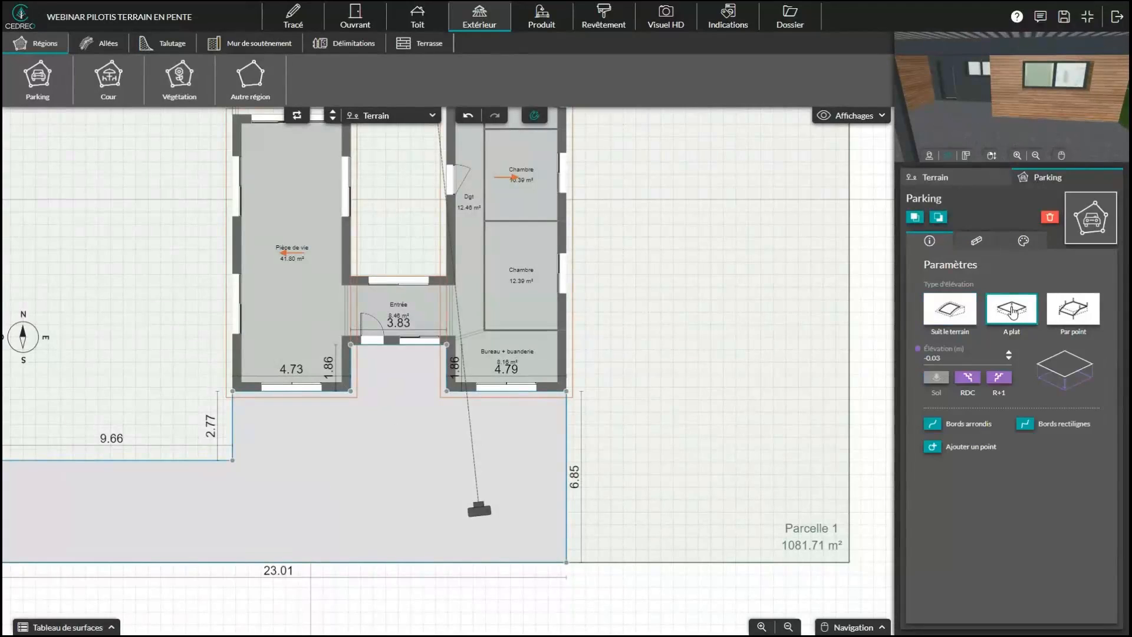
click(1077, 312)
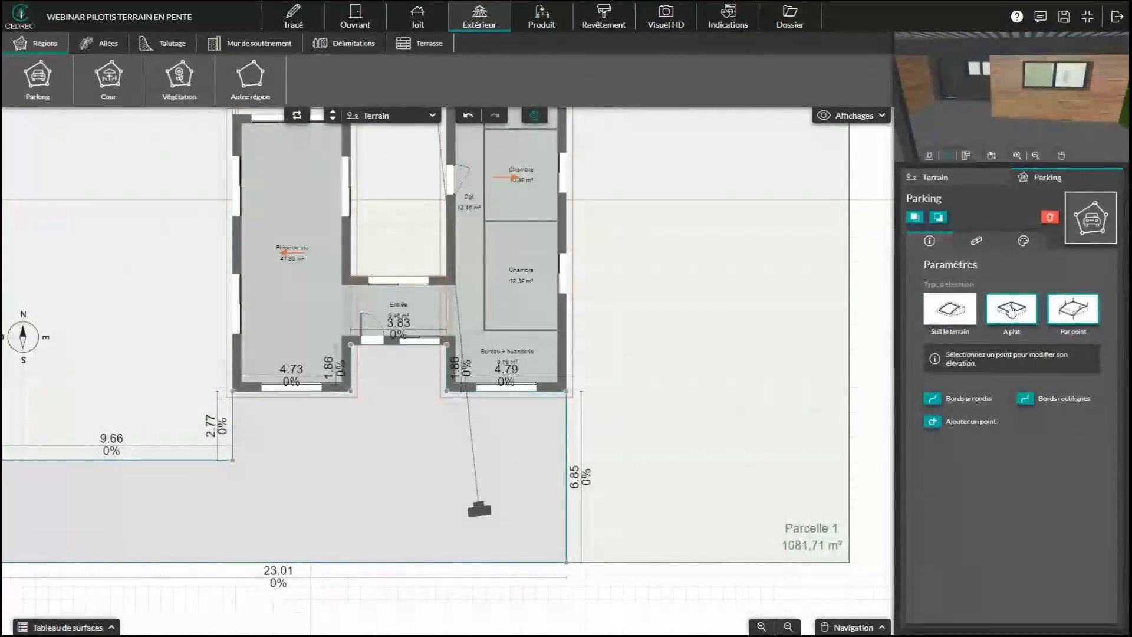
right_drag(301, 450, 394, 439)
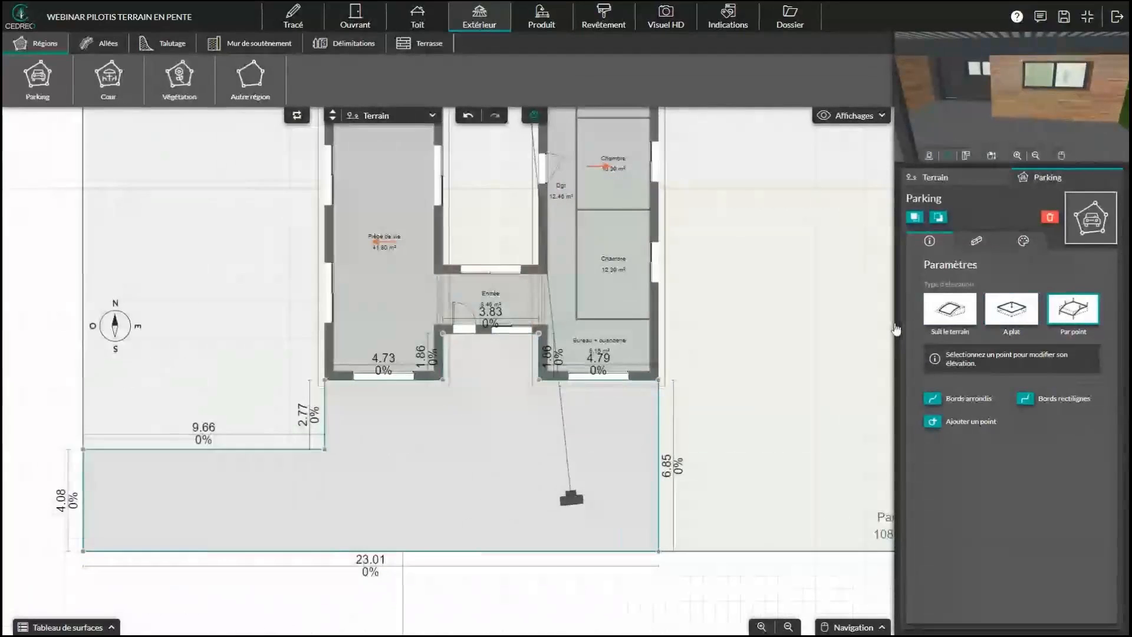
click(1011, 309)
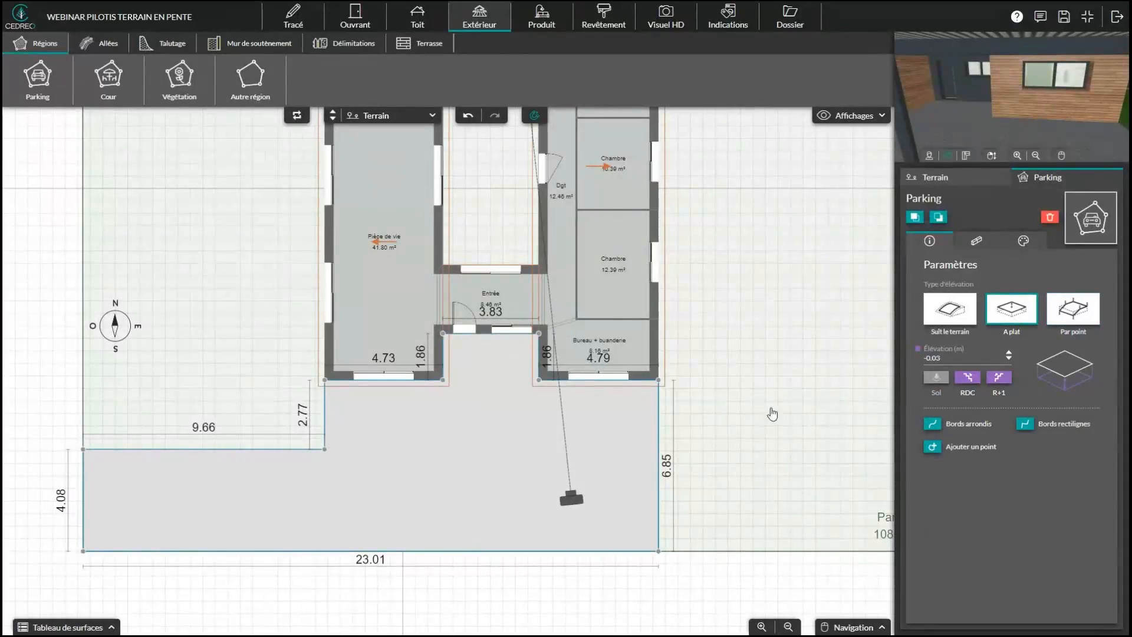
click(1073, 312)
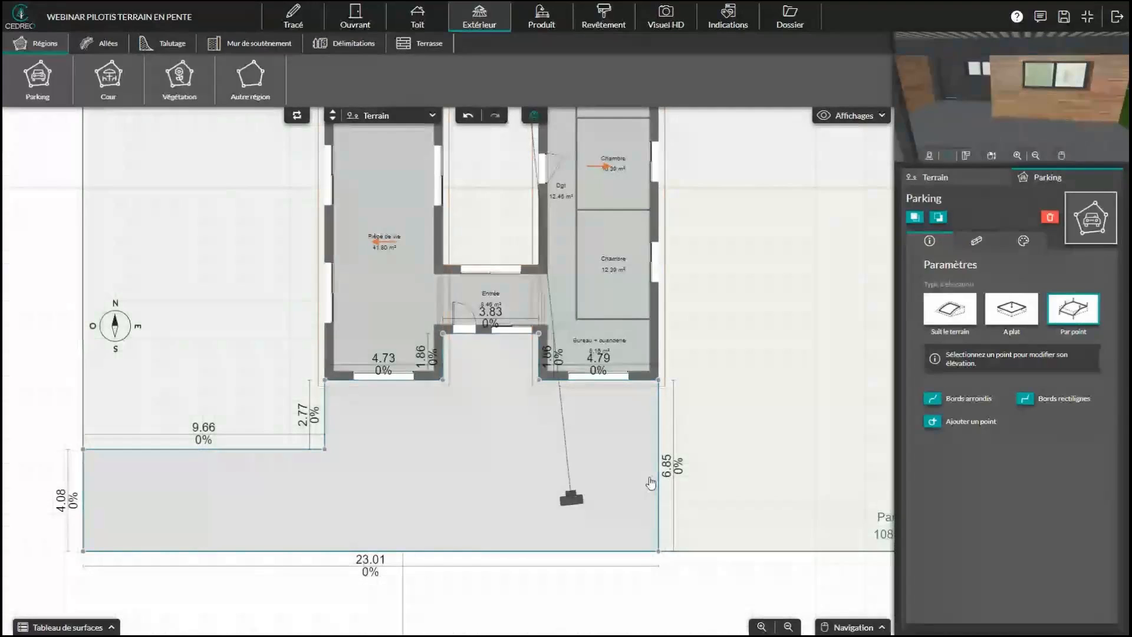
Step: Try rounded edges on the parking, examine it in 3D, and restore its straight edges
scroll(981, 108, down, 5)
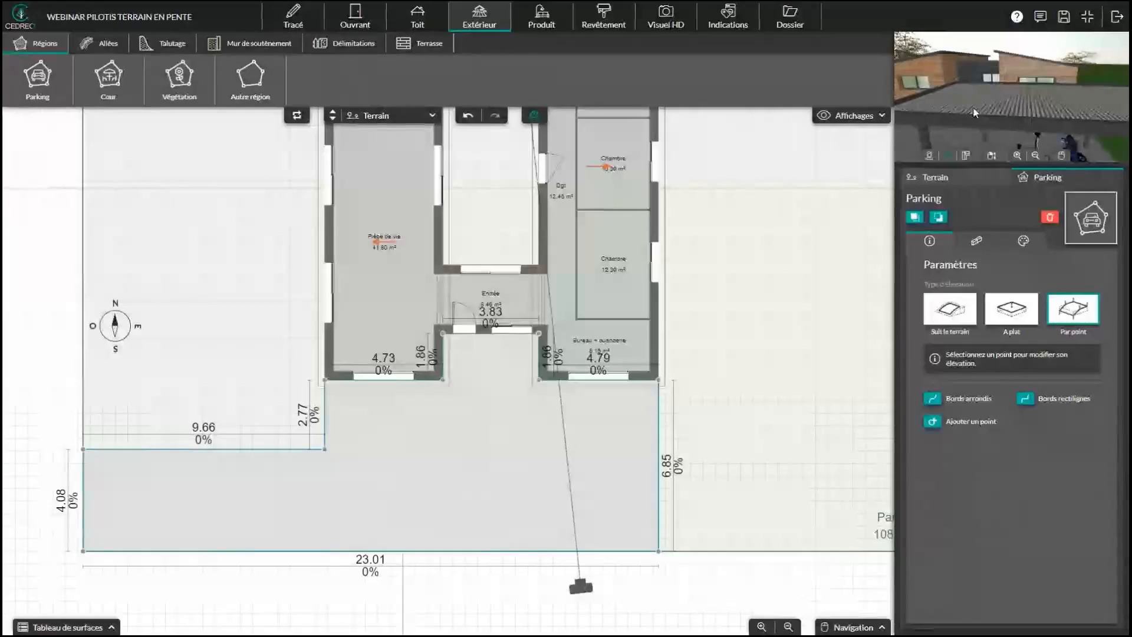
drag(973, 107, 992, 104)
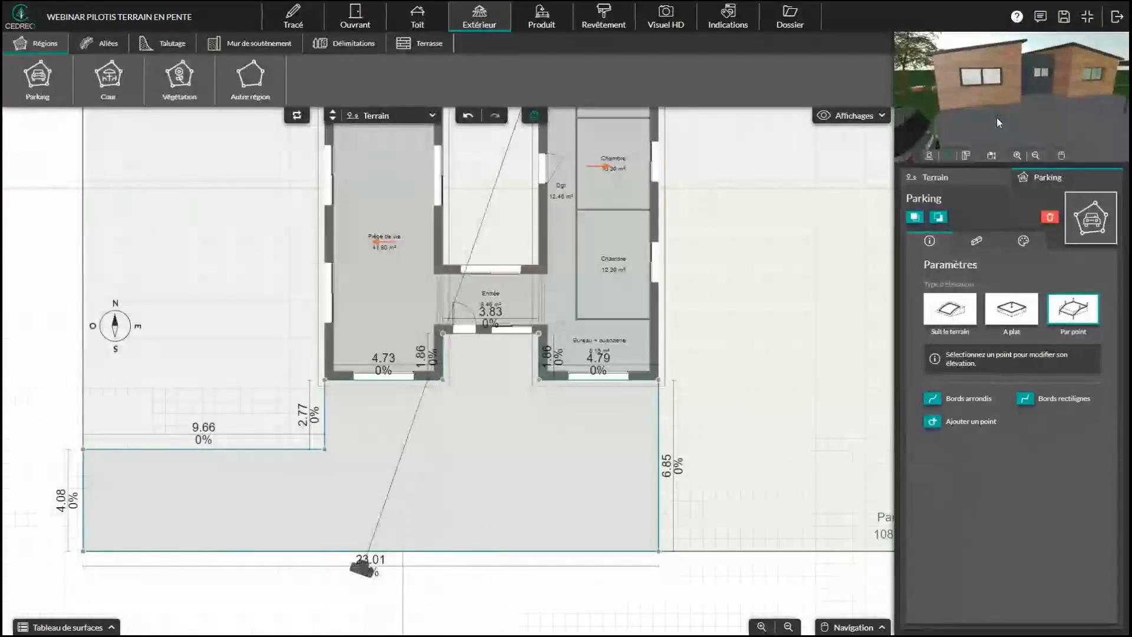
click(933, 400)
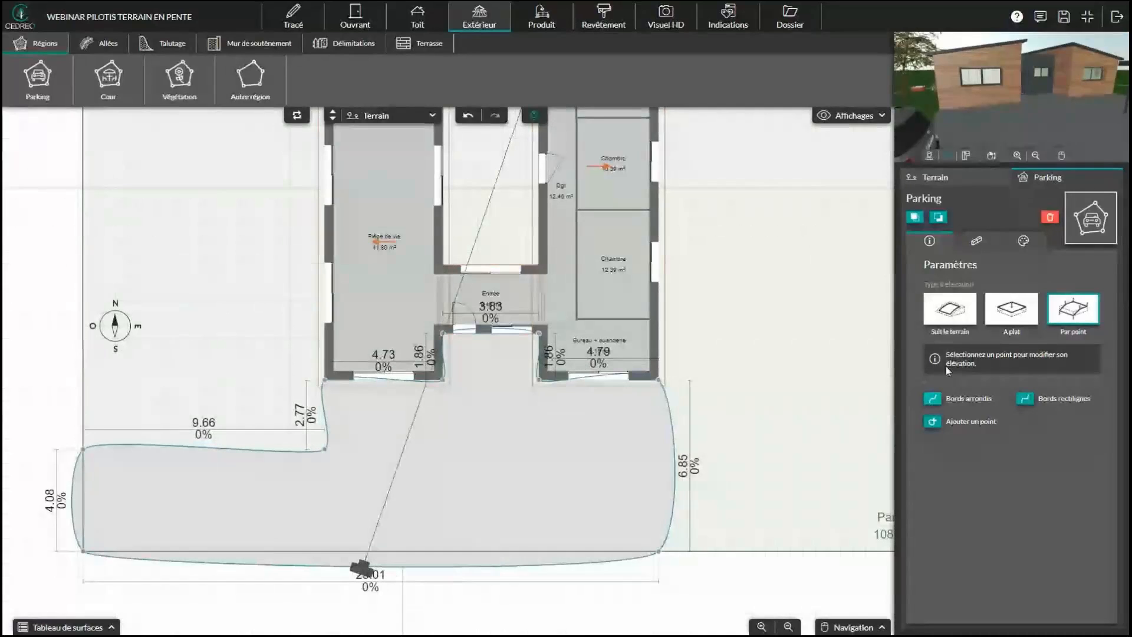
drag(1052, 87, 1049, 114)
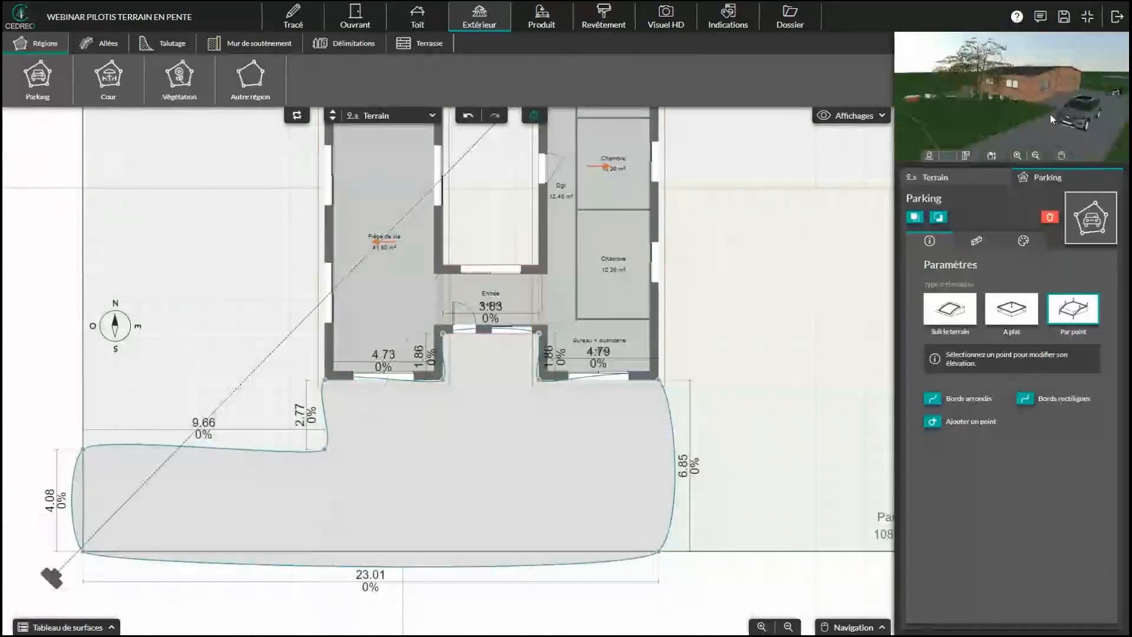
click(1025, 399)
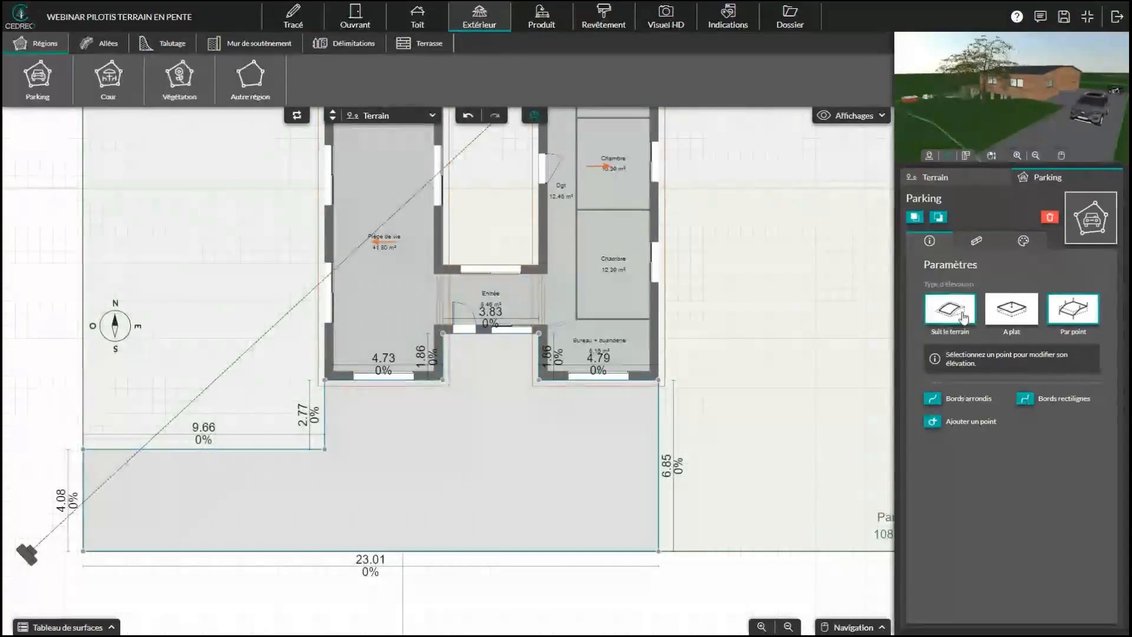
Step: Add borders along all sides of the parking and examine them in 3D at the house entrance
click(977, 243)
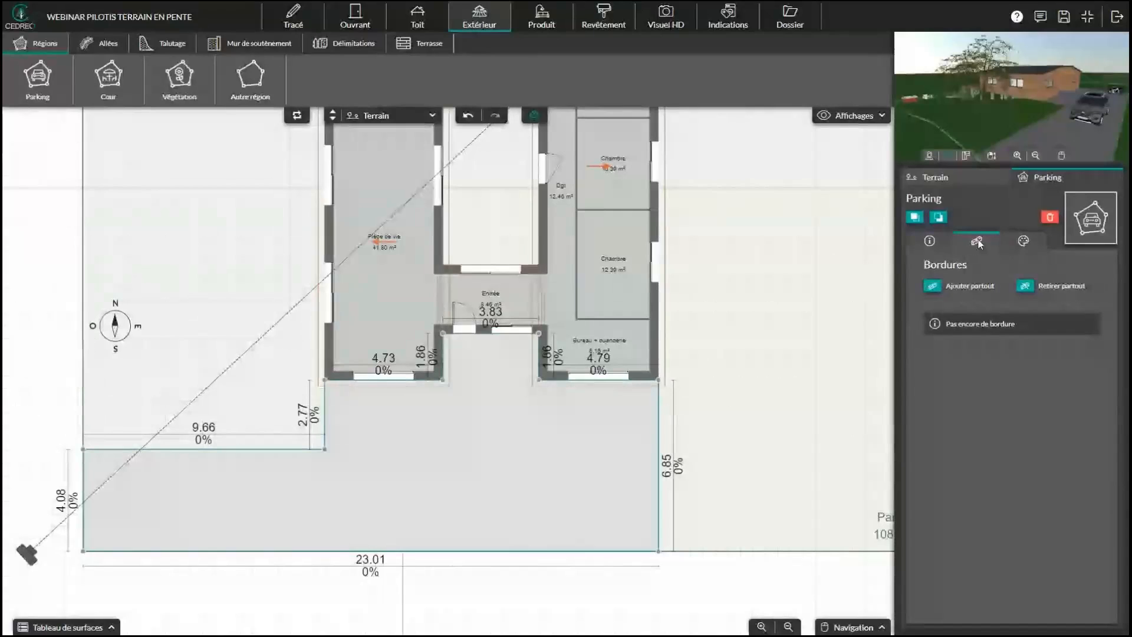
click(934, 287)
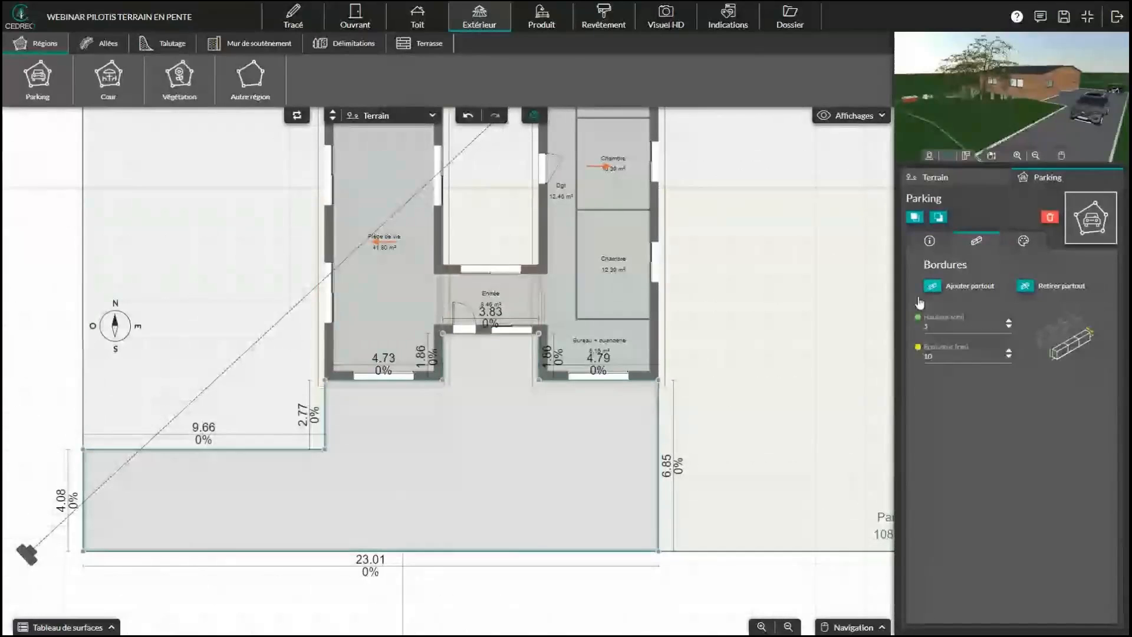
scroll(570, 482, up, 2)
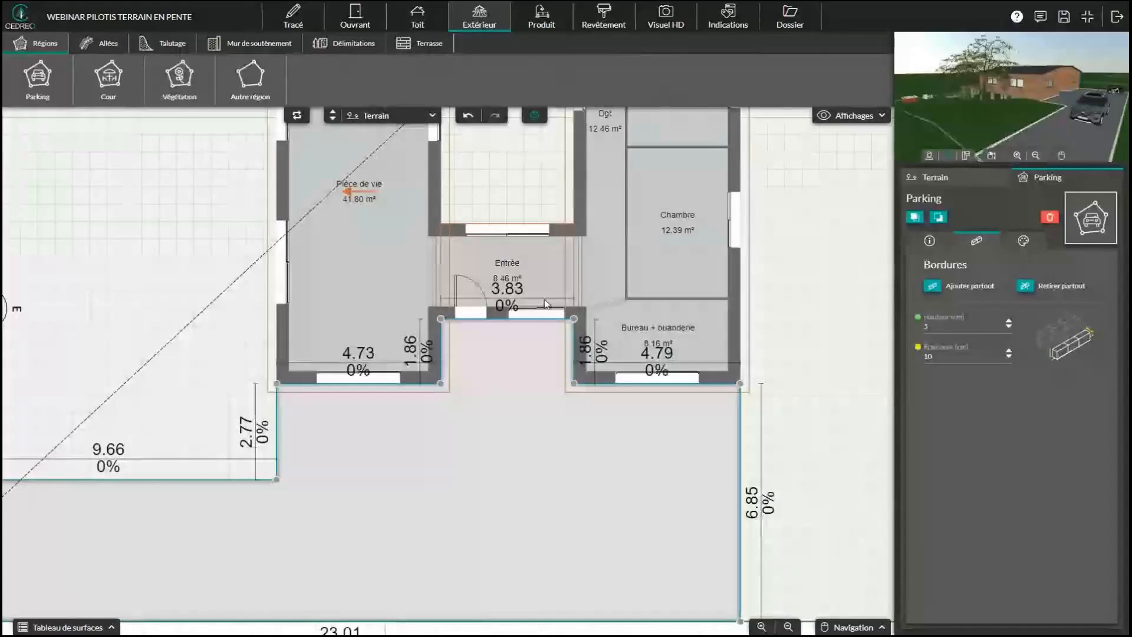
drag(1025, 124, 961, 128)
scroll(1005, 130, up, 8)
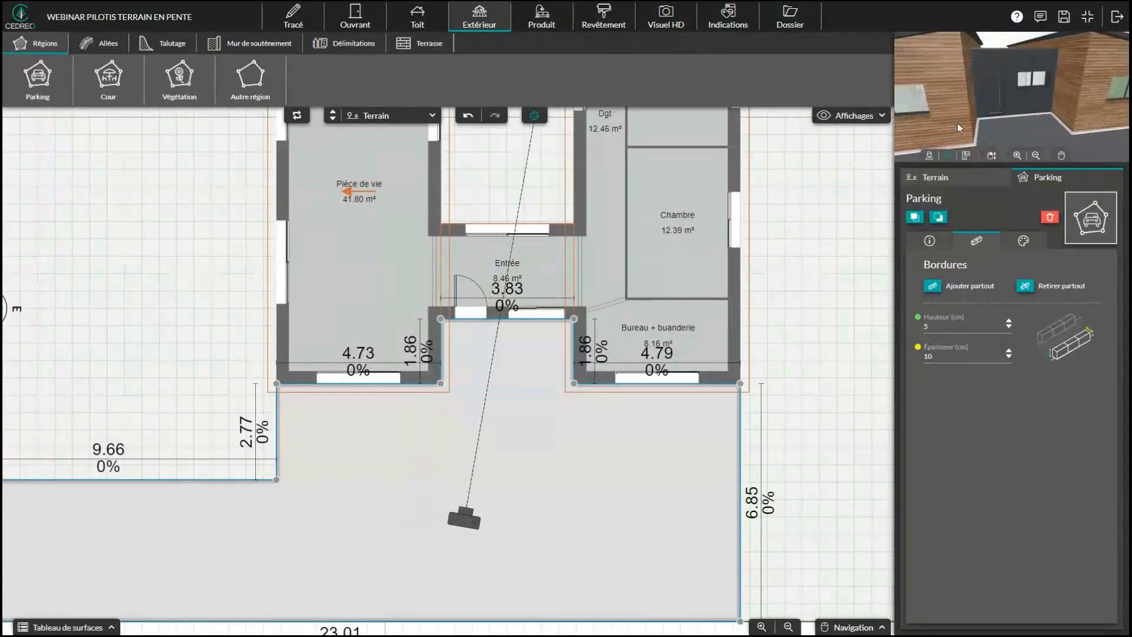
Step: Remove the parking's border from the edges around the entrance recess and along the adjoining south wall of the Pièce de vie
click(522, 321)
scroll(539, 371, up, 1)
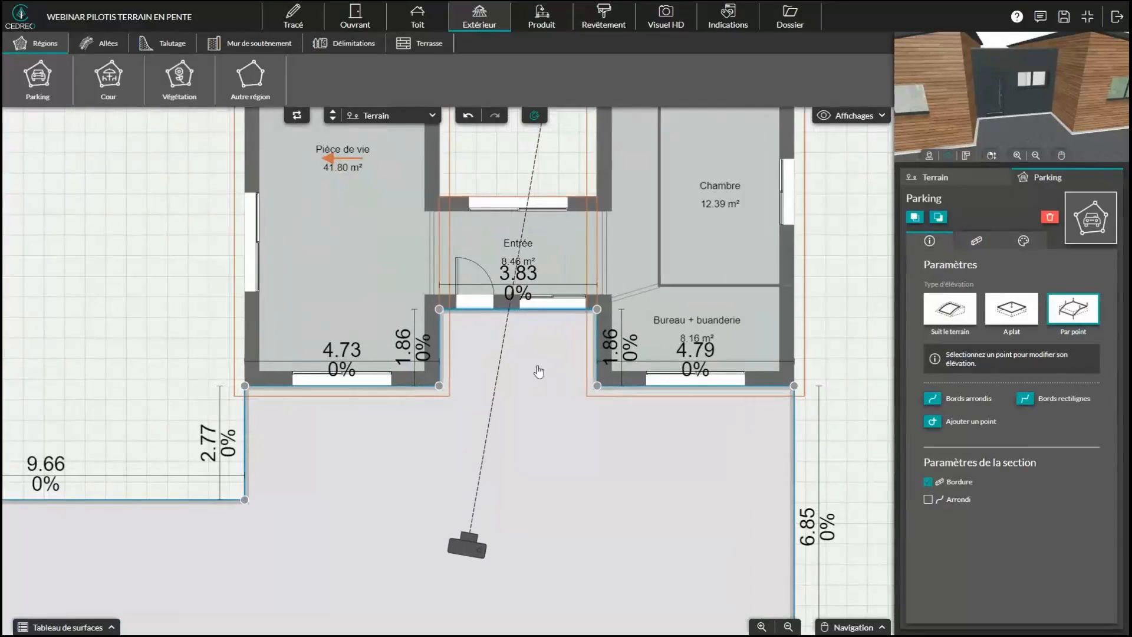
click(930, 482)
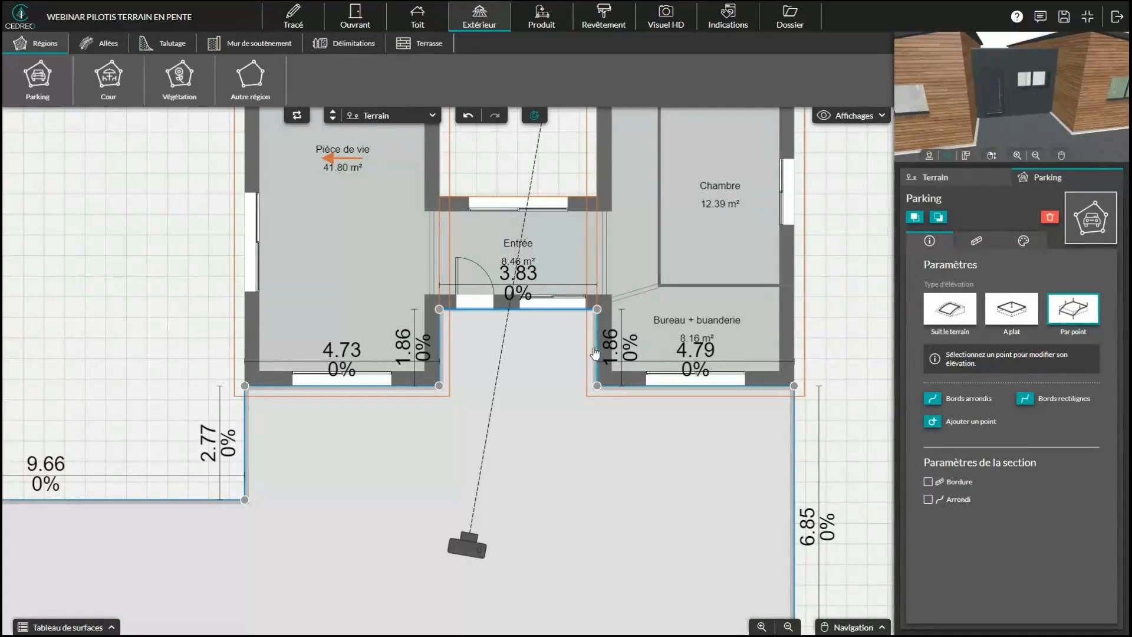
click(929, 481)
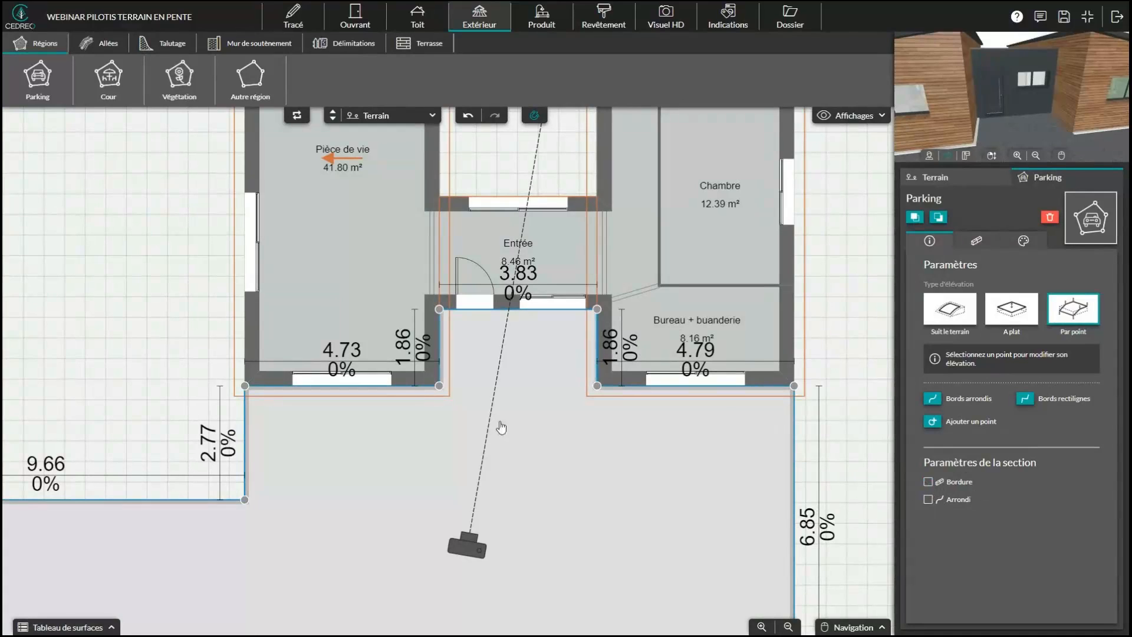
click(929, 482)
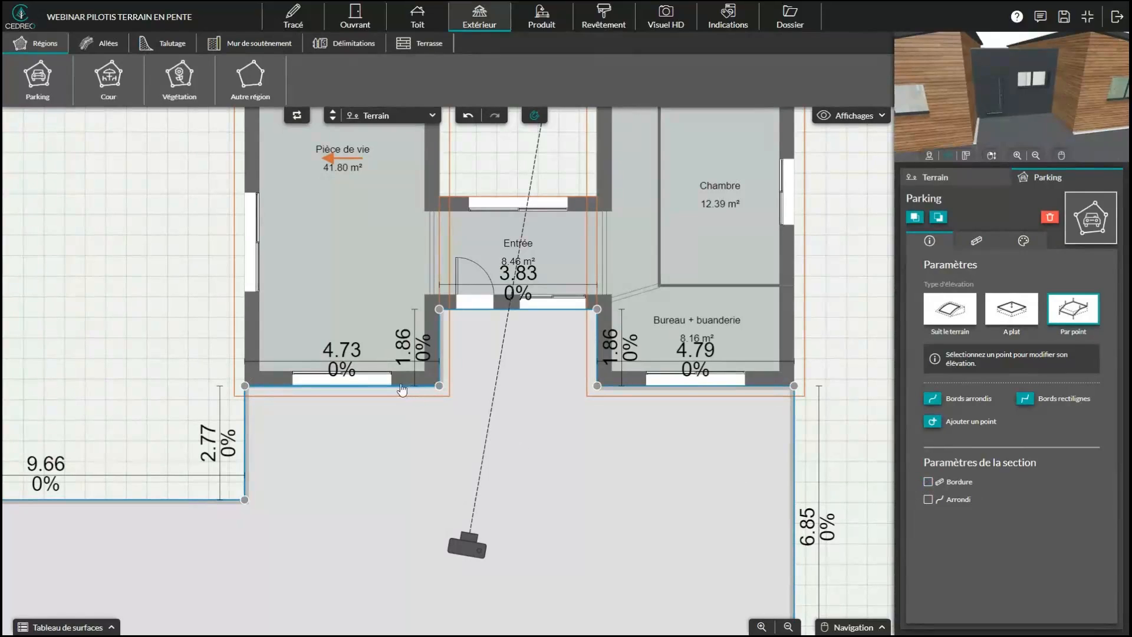
click(440, 355)
click(928, 482)
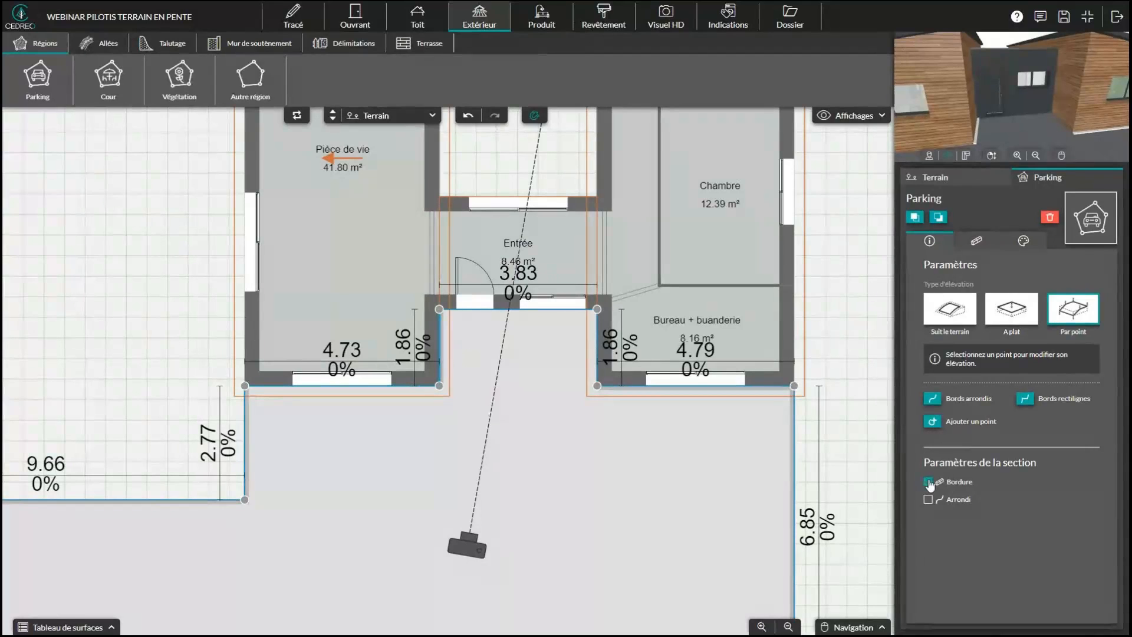
right_drag(691, 486, 630, 382)
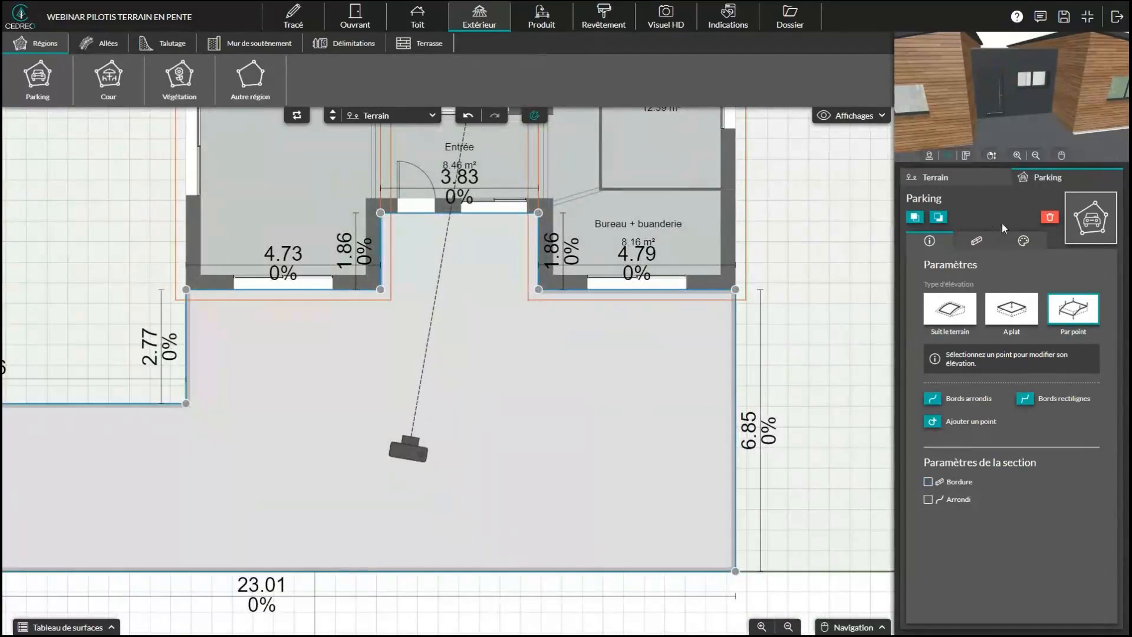
Step: Review the parking's border settings, try a light grey slab covering on its floor, and restore the dark asphalt covering
click(979, 243)
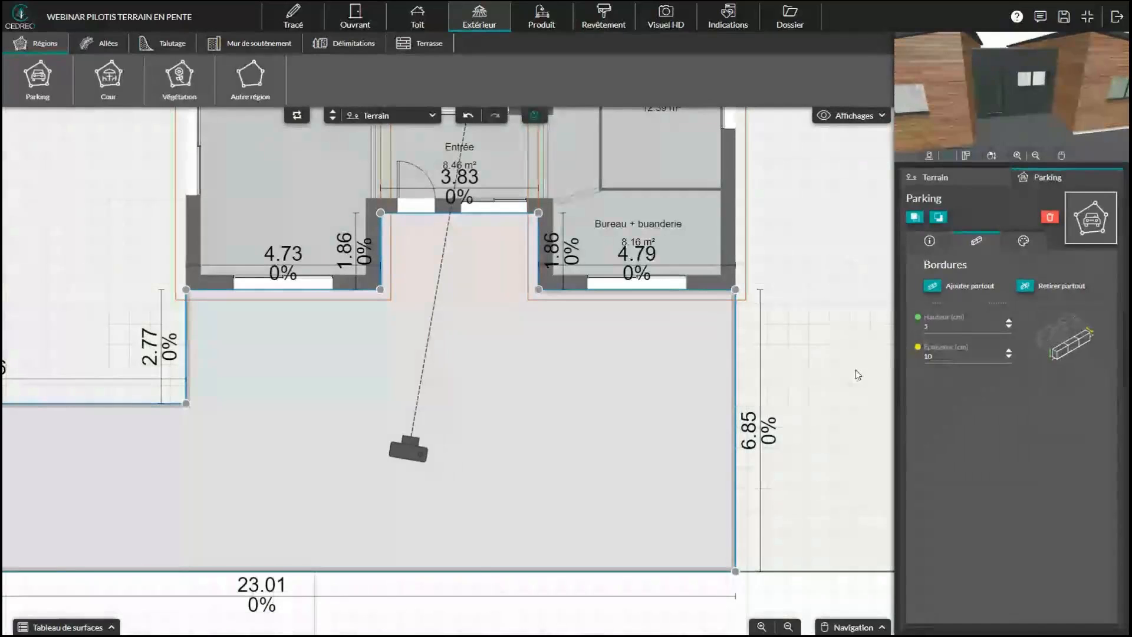
scroll(607, 417, down, 3)
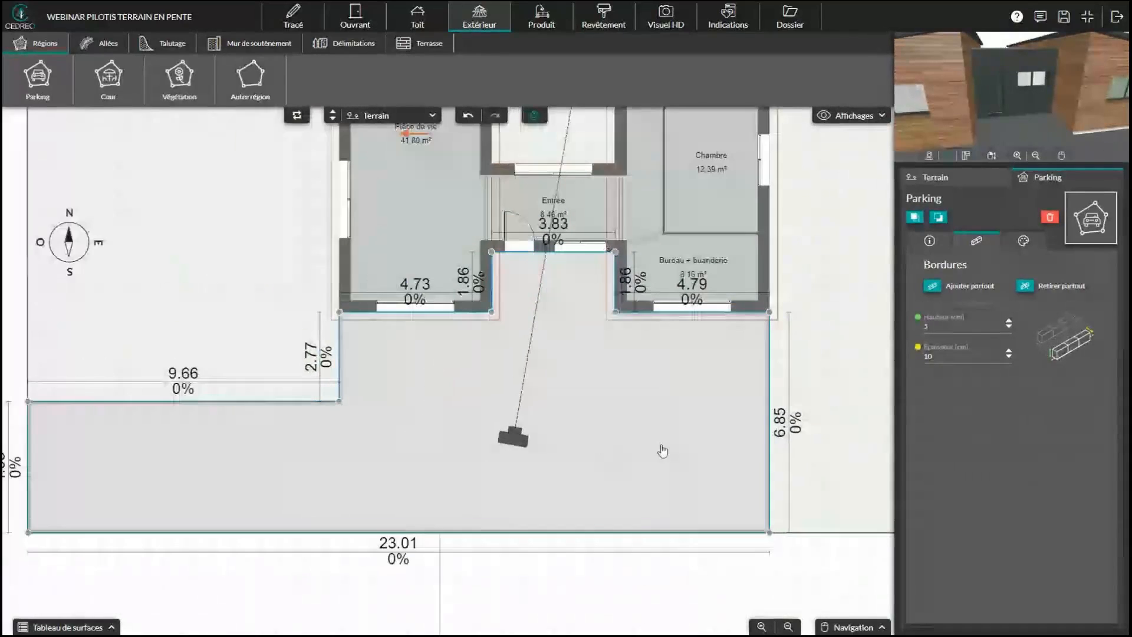
click(612, 418)
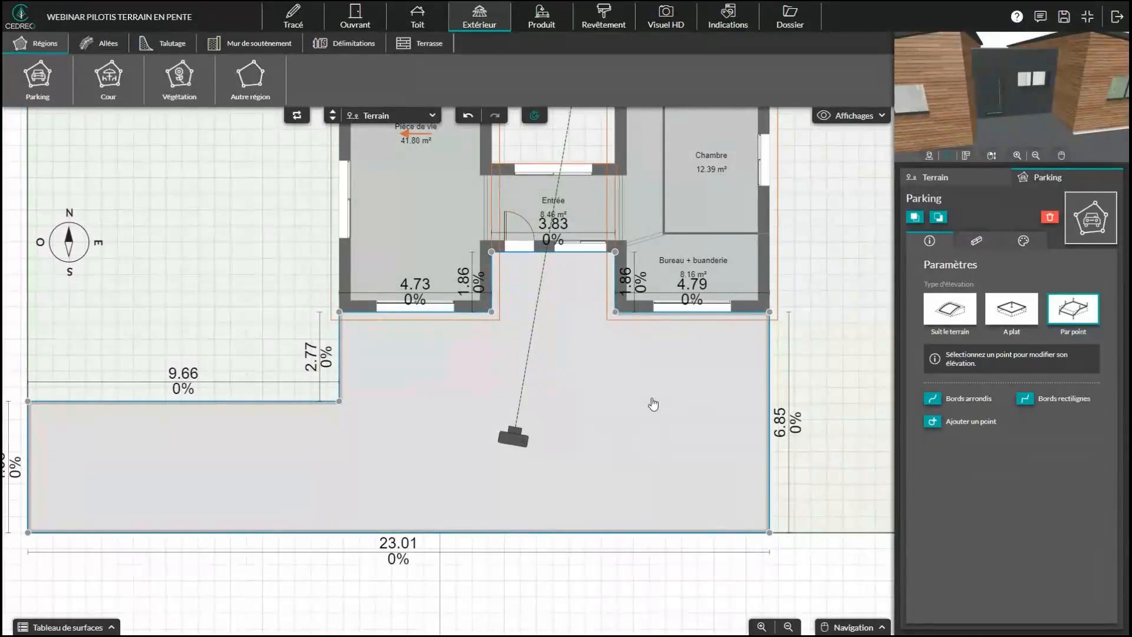
click(1025, 241)
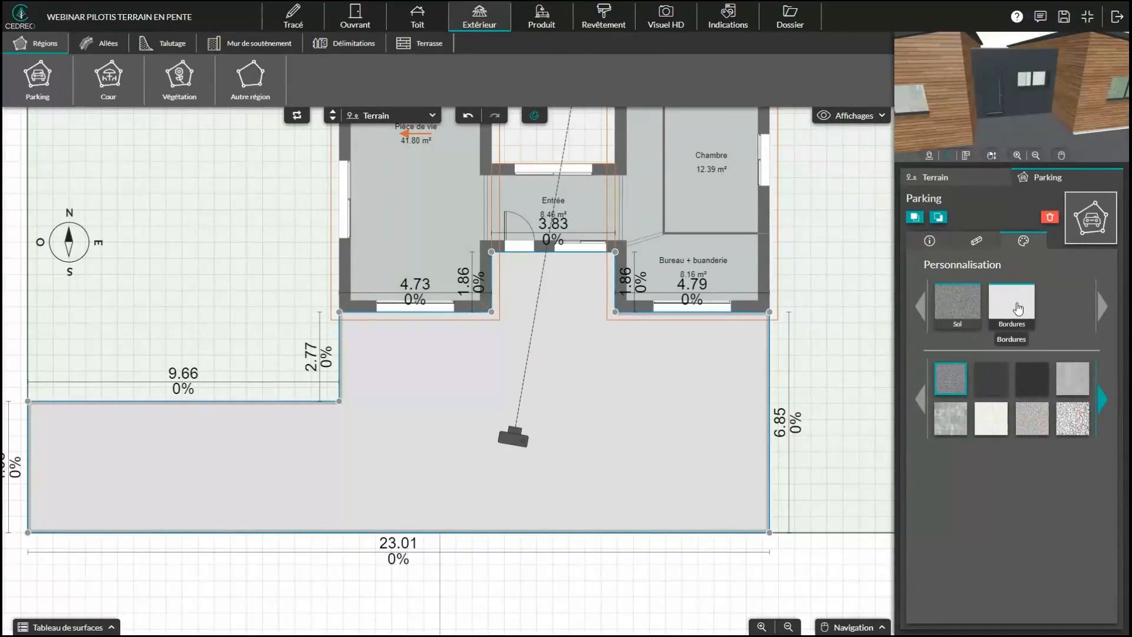
click(952, 418)
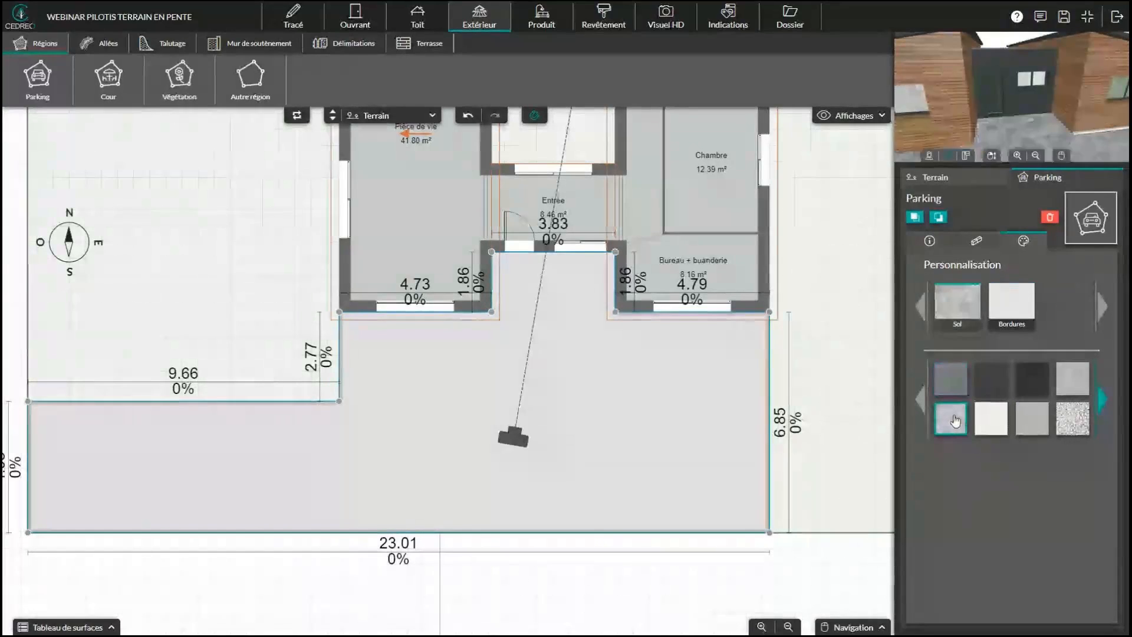
scroll(1021, 126, down, 5)
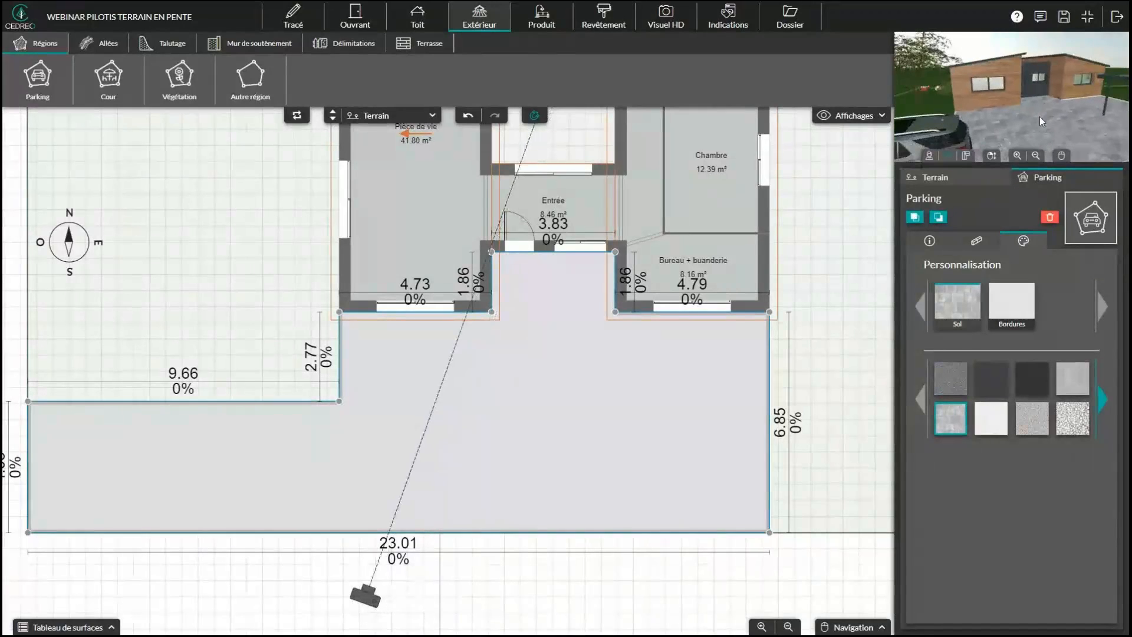
click(951, 390)
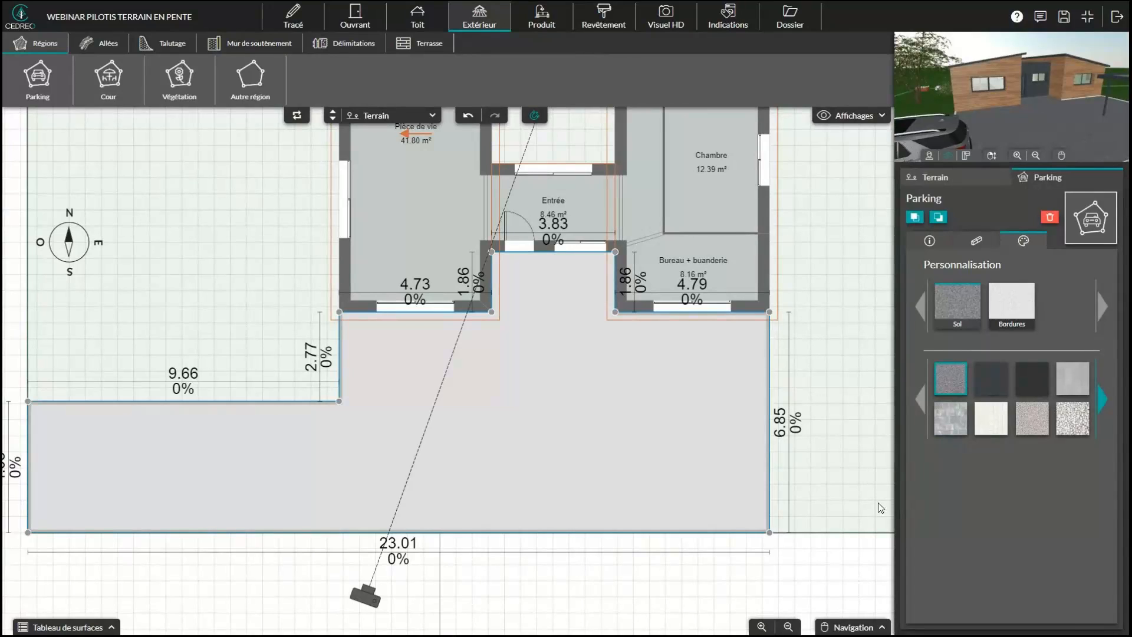
Step: Apply the Dallage à gazon covering from the Sol extérieur catalogue to the parking floor and examine it in 3D around the house
click(613, 30)
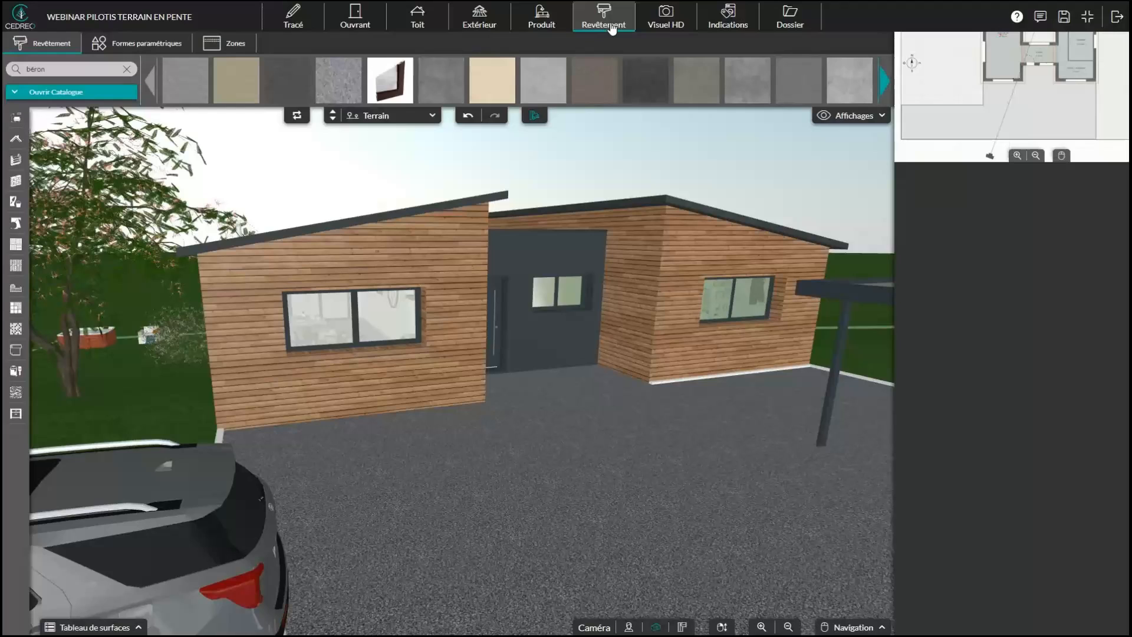
click(66, 92)
mouse_move(88, 244)
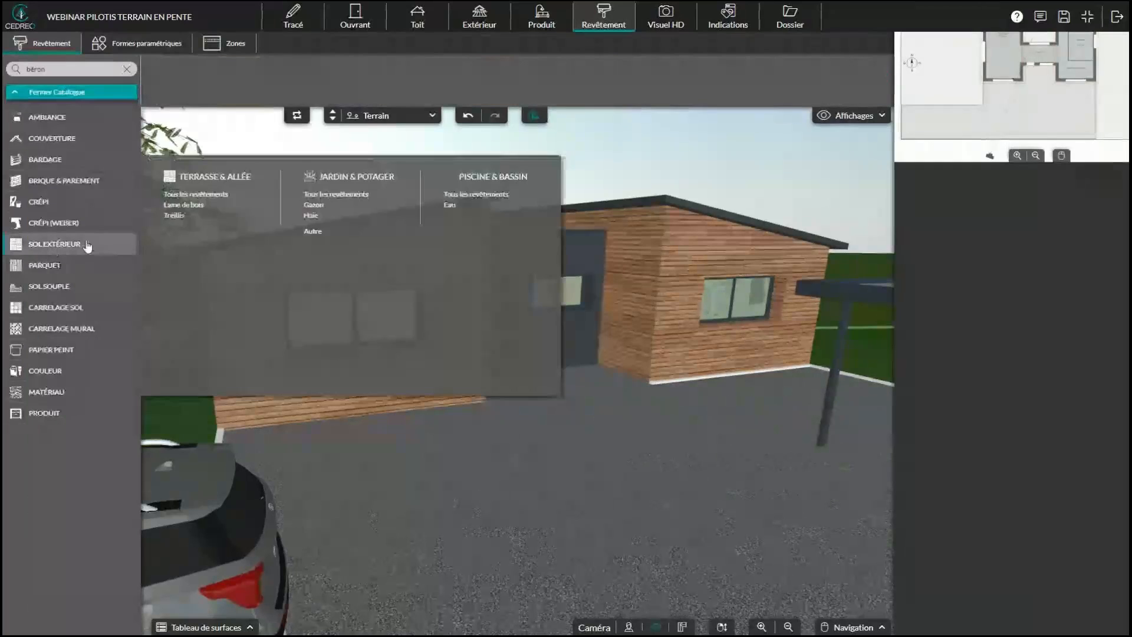
click(192, 227)
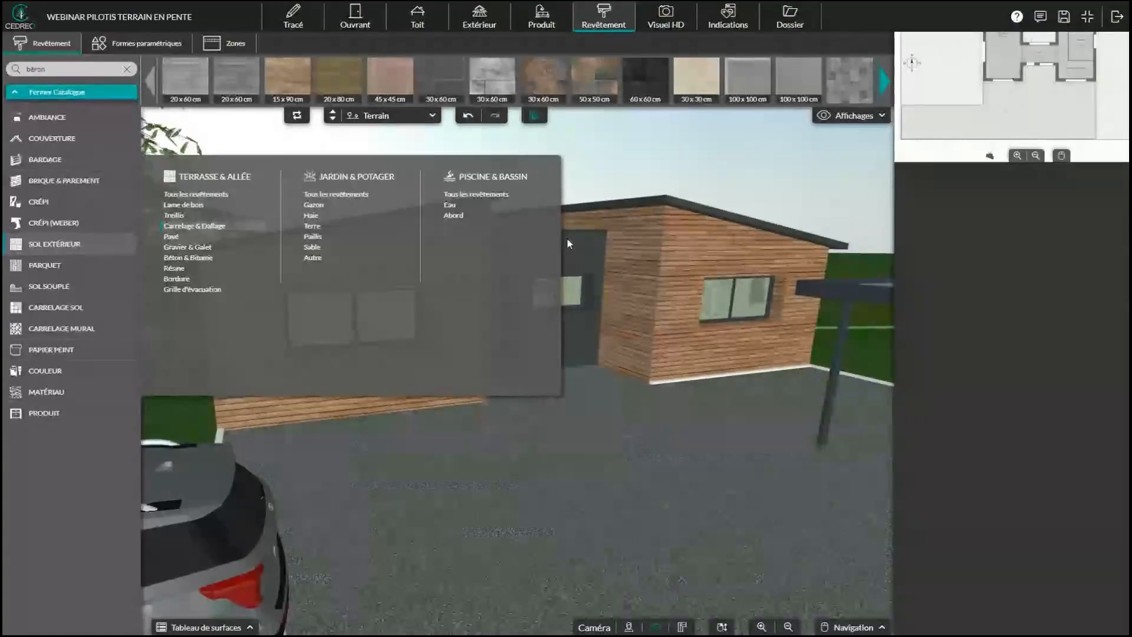
click(884, 82)
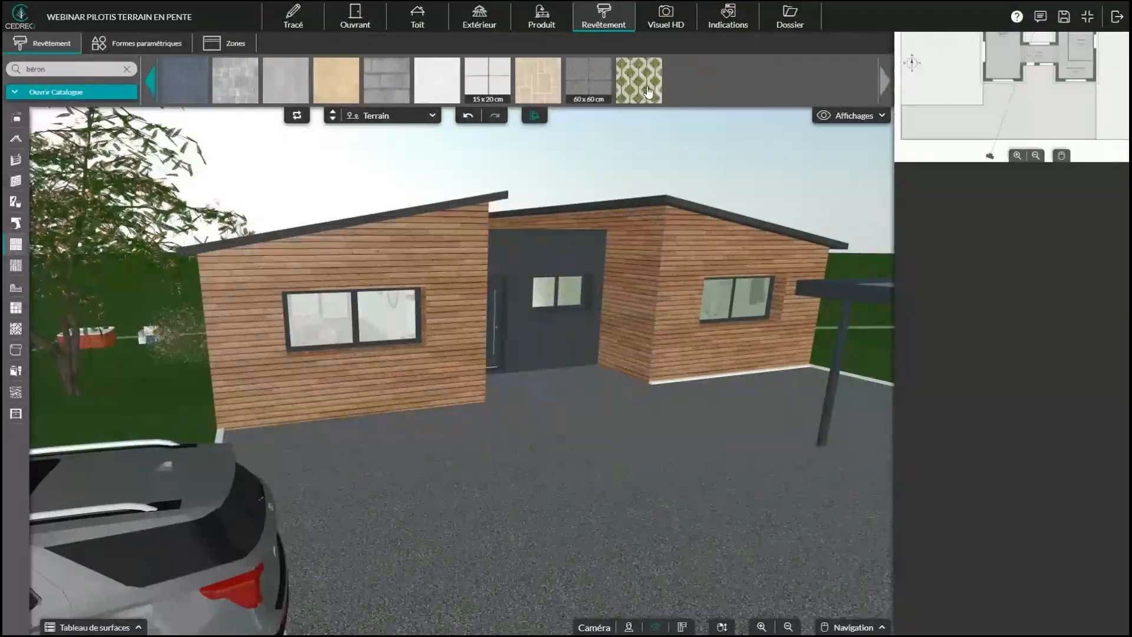
drag(648, 91, 729, 503)
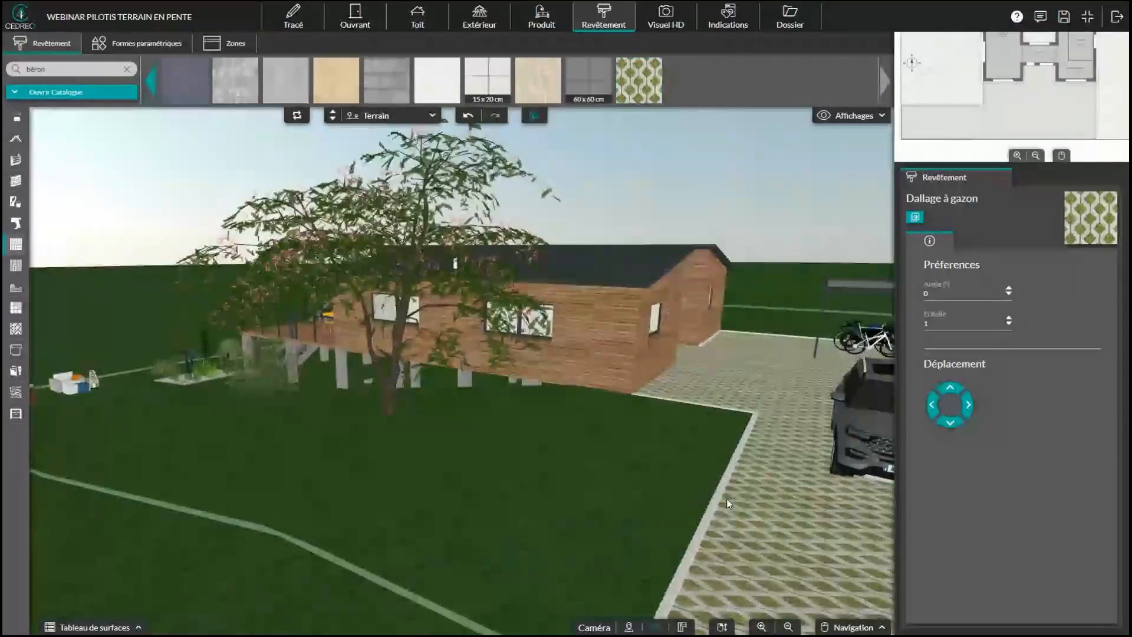
drag(726, 499, 717, 499)
scroll(718, 502, down, 5)
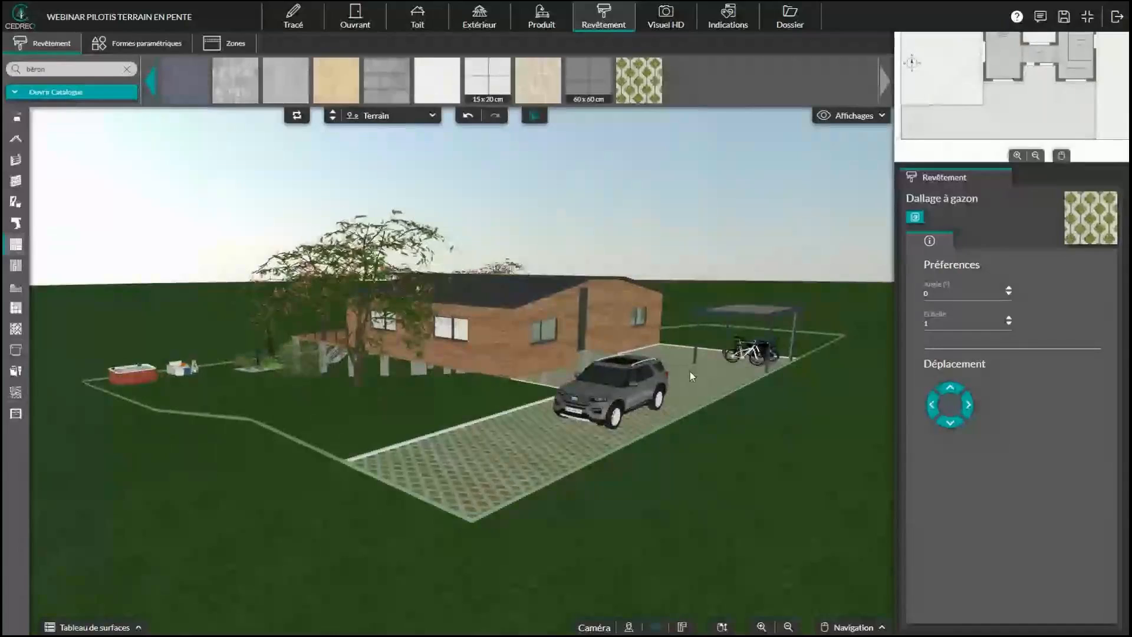
drag(690, 372, 665, 386)
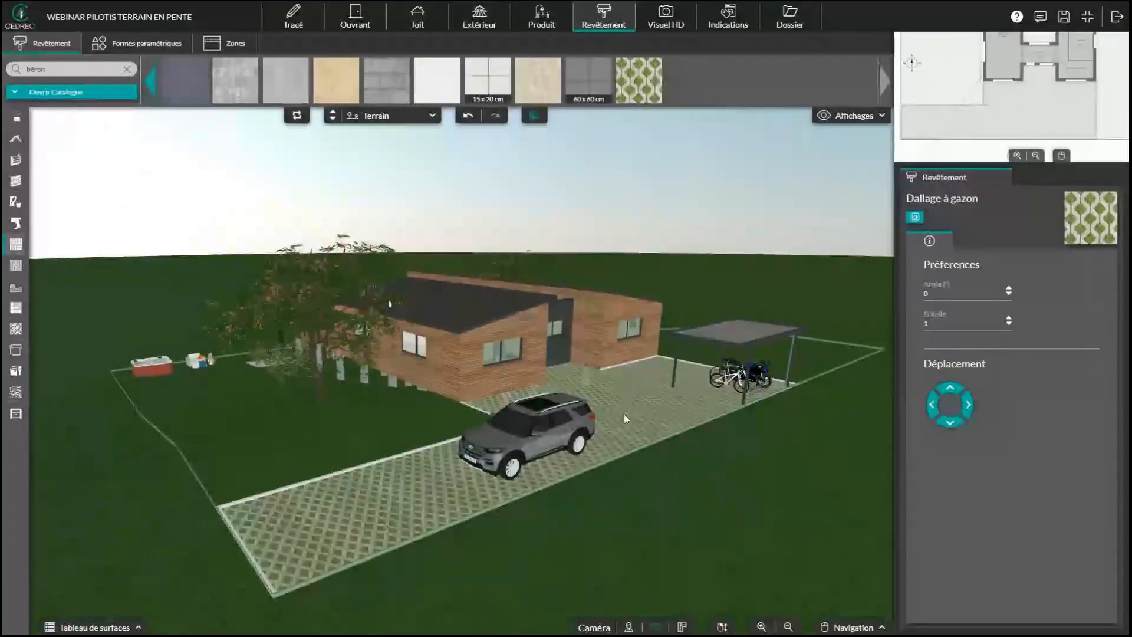
Step: Return to the exterior plan and look over the Autre région, Végétation and Cour region types
click(480, 17)
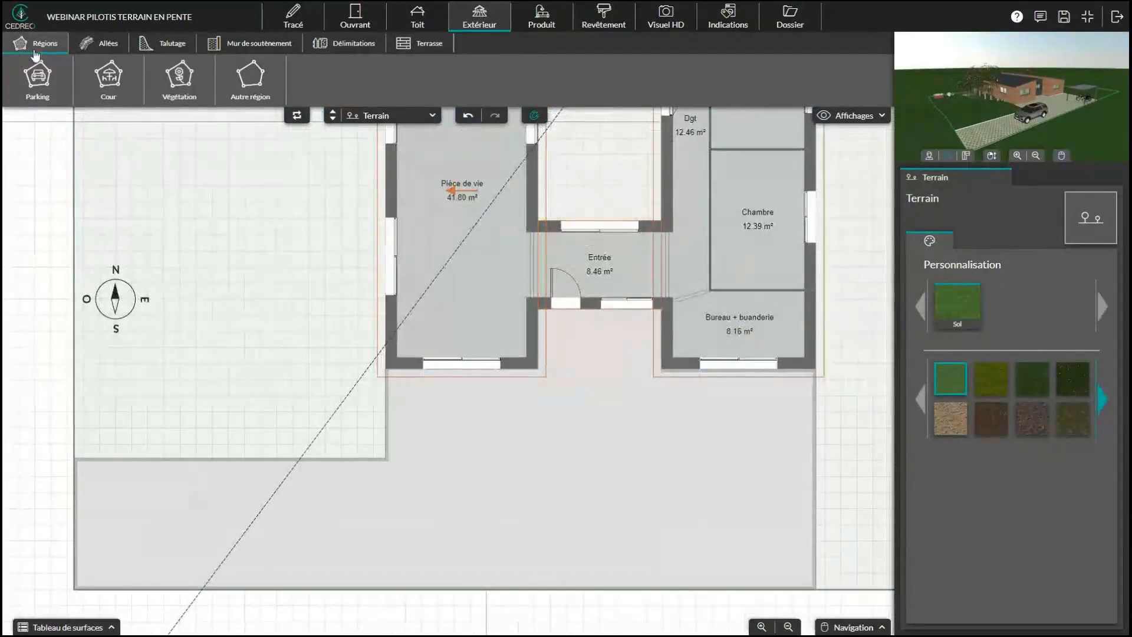
click(263, 87)
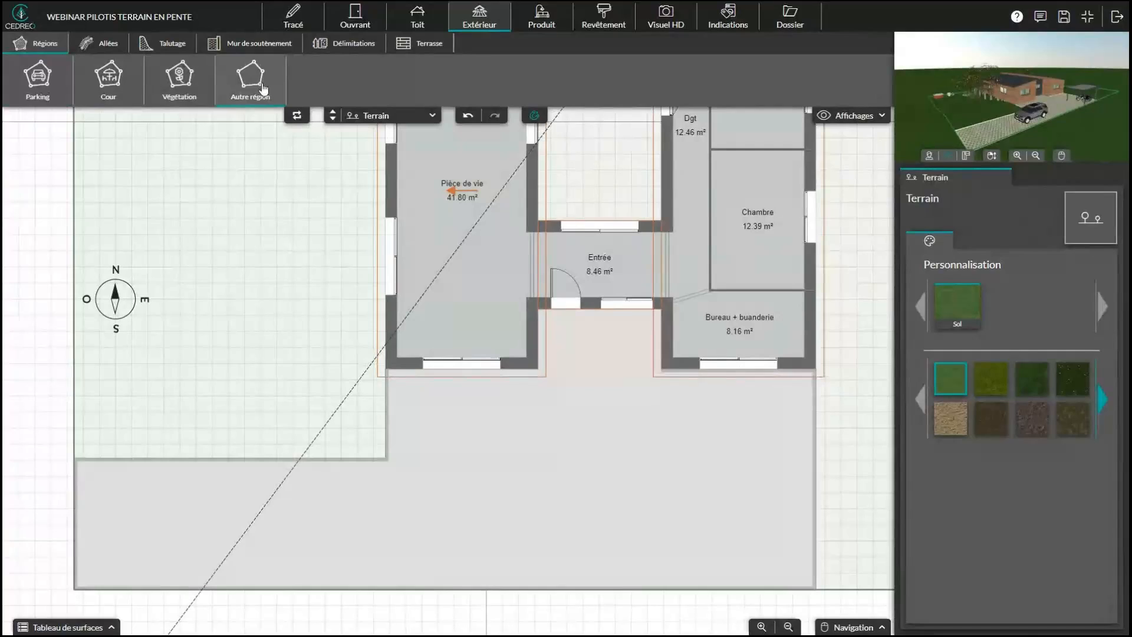
click(180, 83)
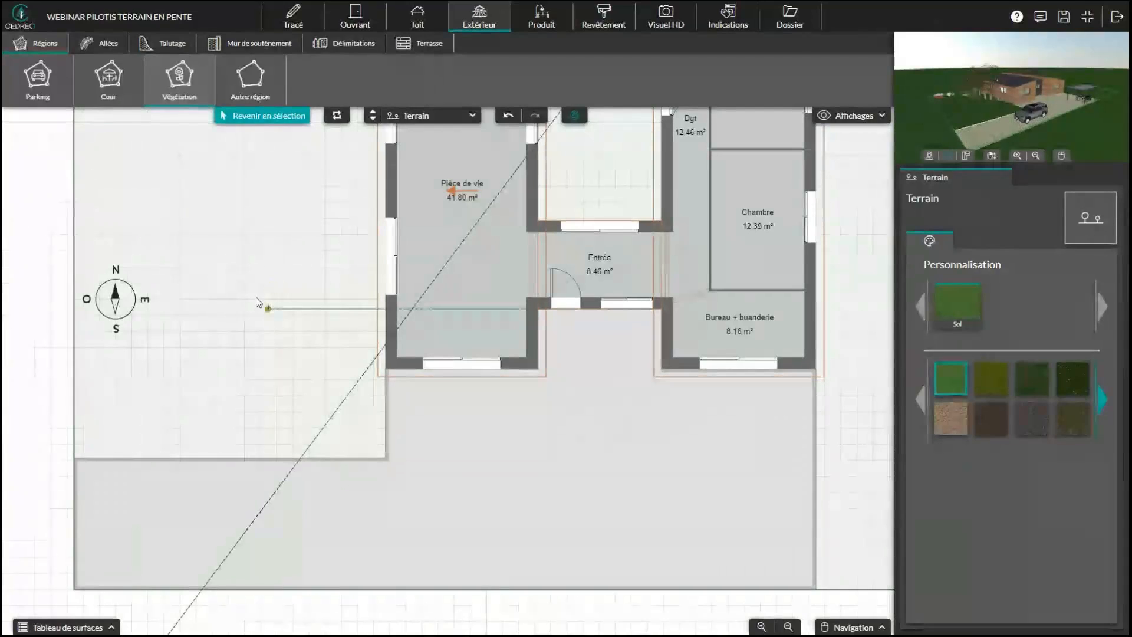
click(108, 80)
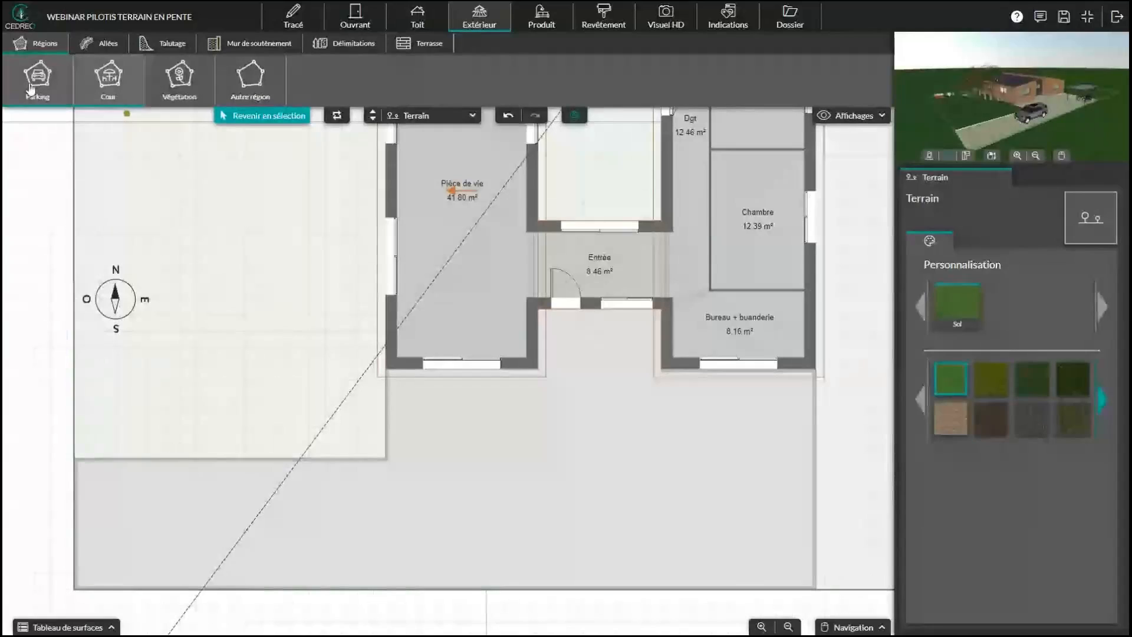
Step: Start an Allée piéton at the parking's edge with segments about 1.98 m west, 4.44 m north and 5.71 m northwest
click(106, 46)
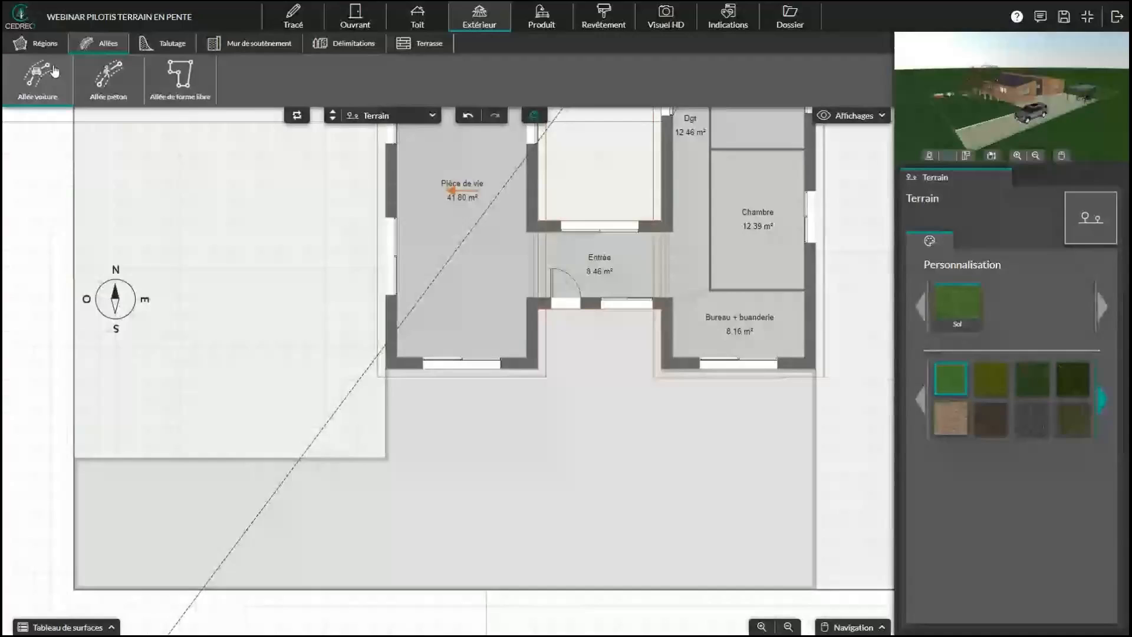
click(127, 77)
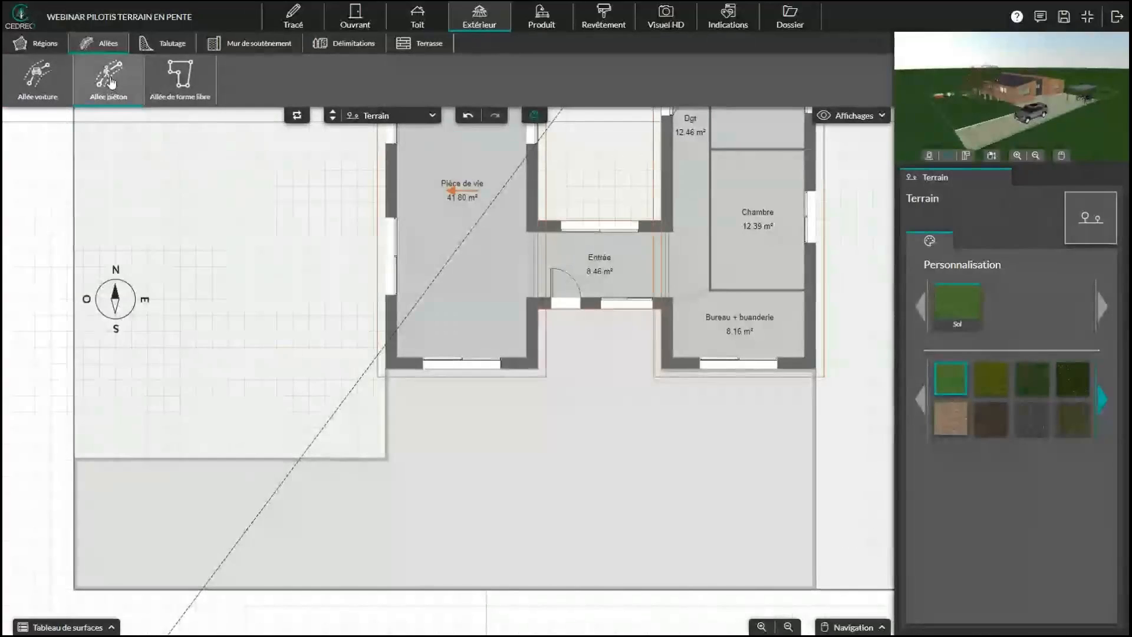
click(385, 396)
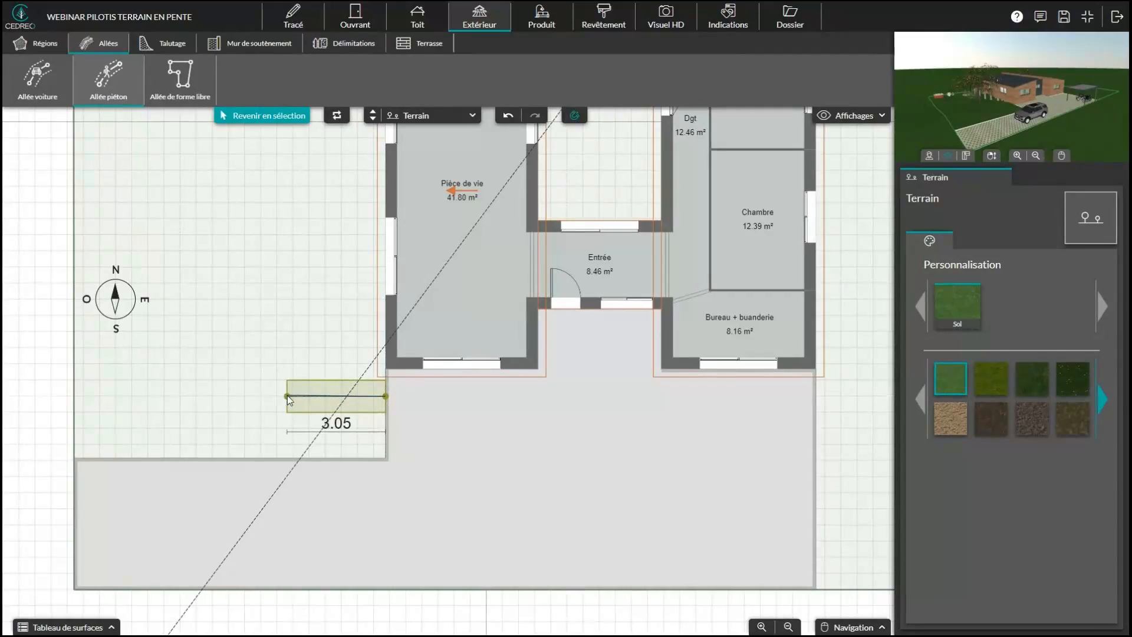
click(321, 396)
click(321, 250)
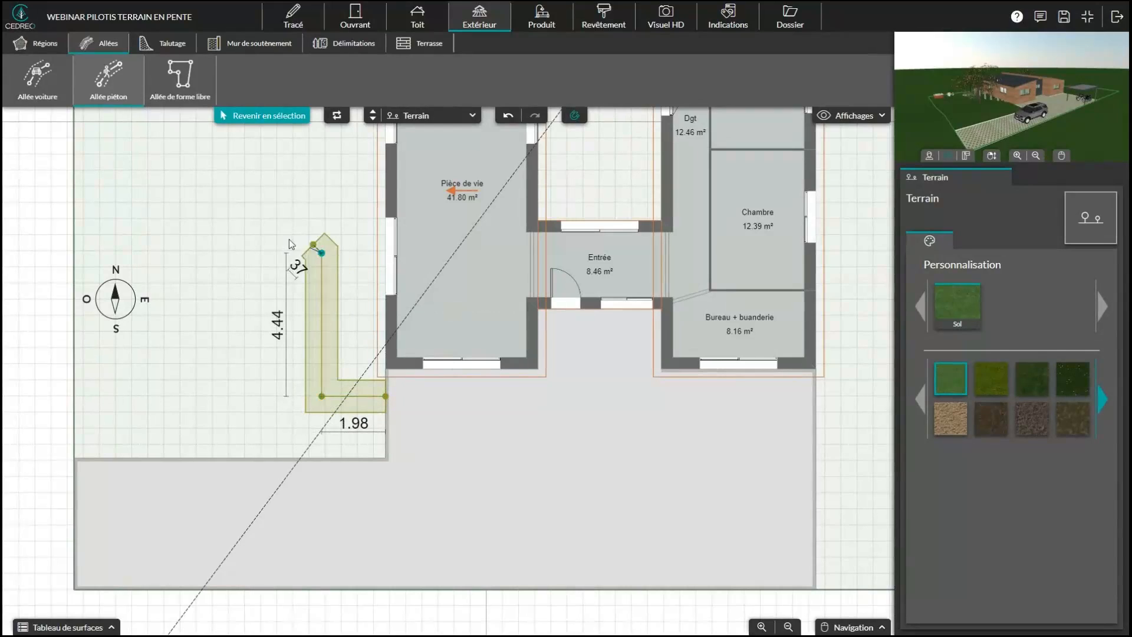
middle_drag(242, 195, 309, 311)
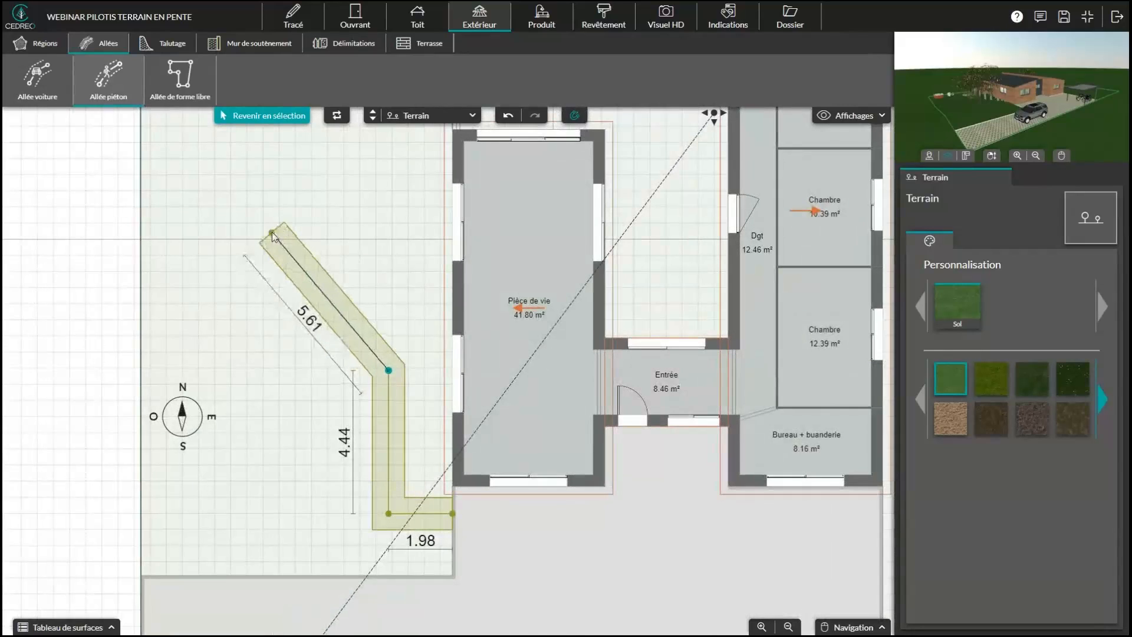
click(272, 228)
Step: Continue the pedestrian path north with segments about 7.00 m and 3.37 m, end it eastward beyond the terrace, and view it in 3D
middle_drag(263, 146, 263, 298)
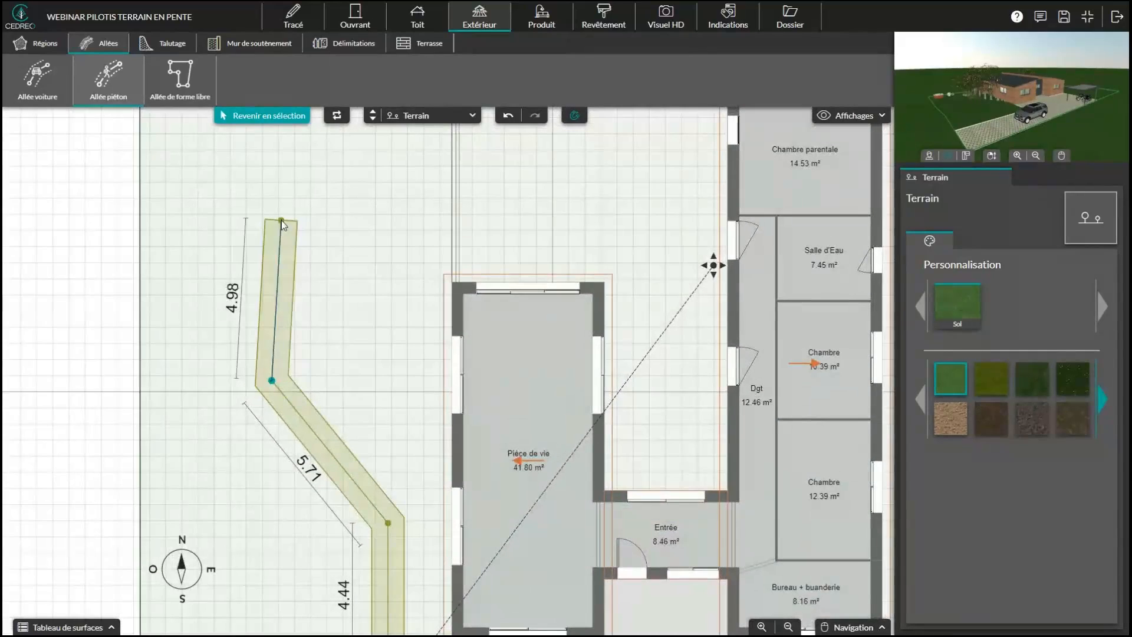
middle_drag(279, 225, 252, 313)
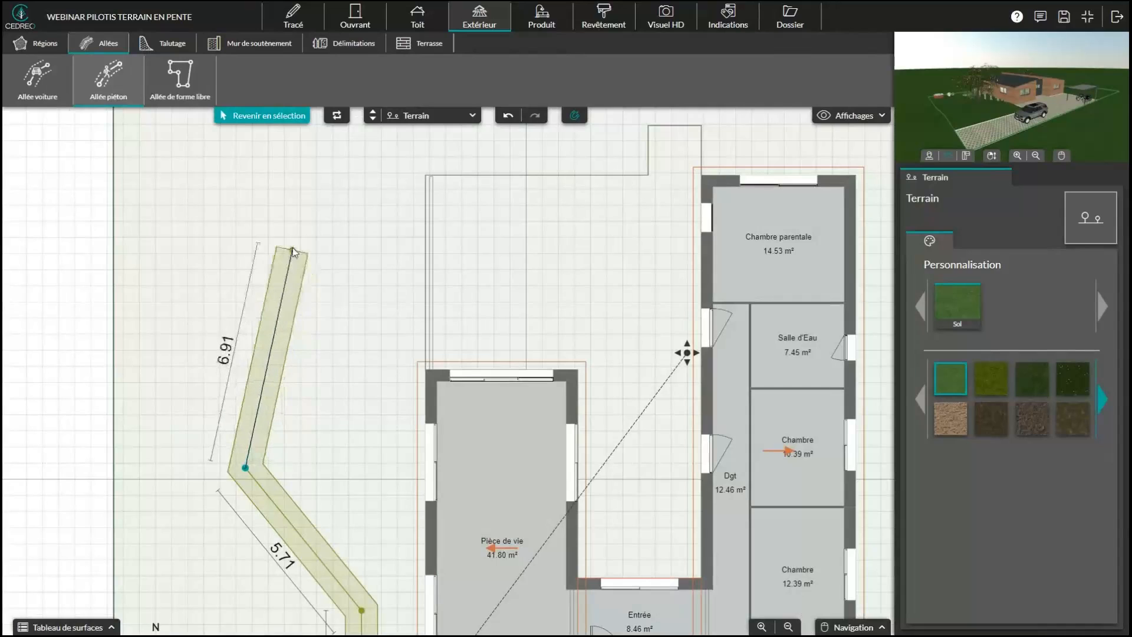
click(293, 247)
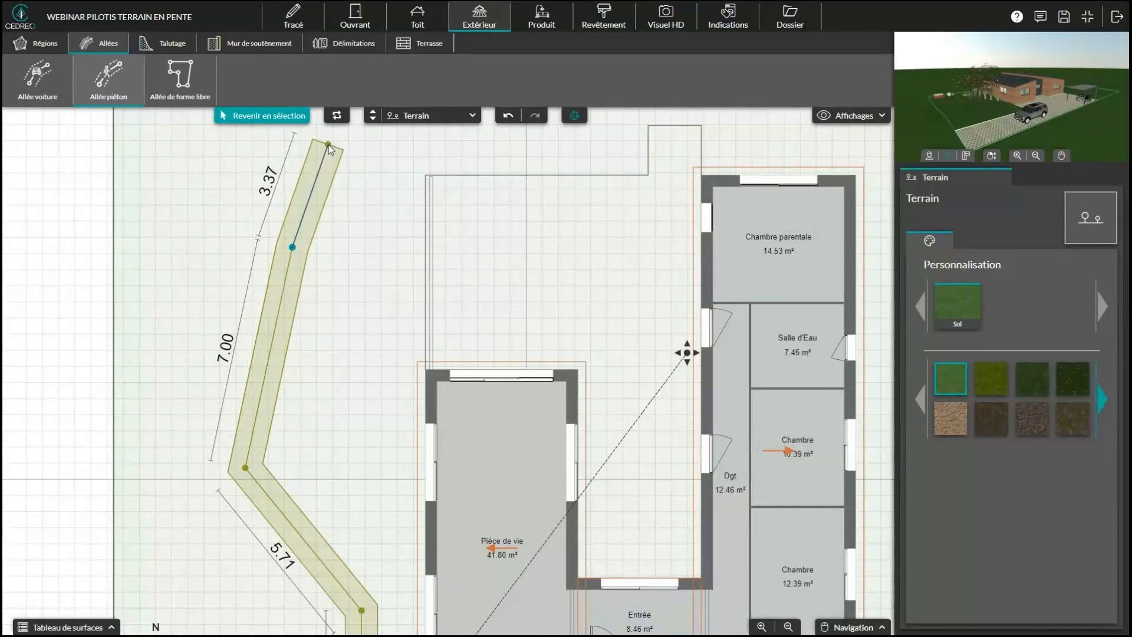
click(328, 145)
middle_drag(566, 153, 529, 164)
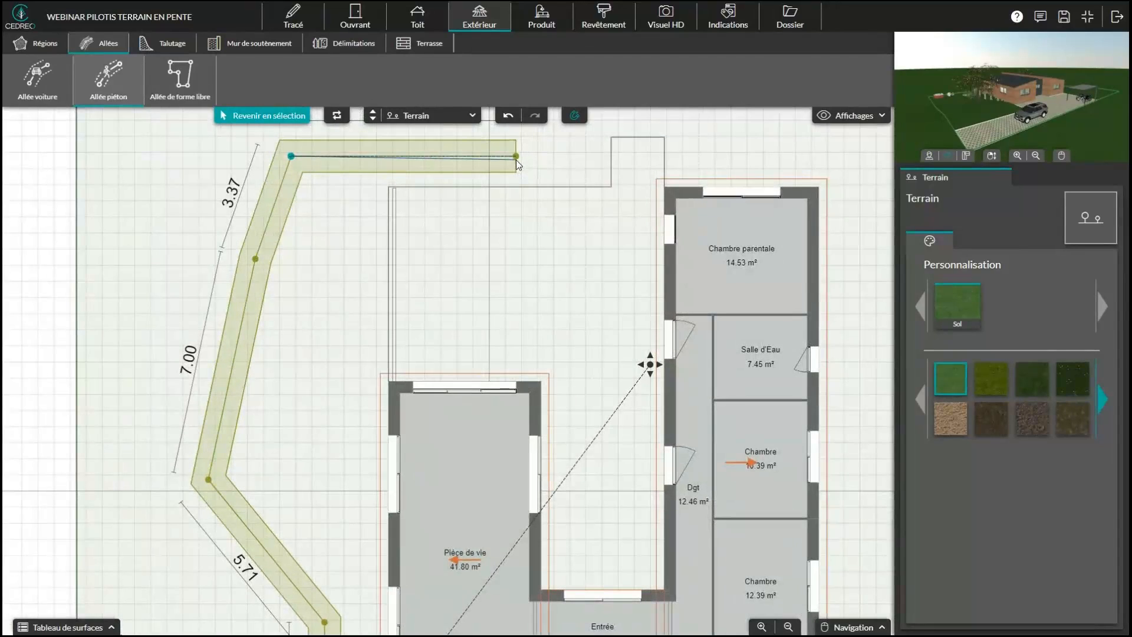
double_click(515, 158)
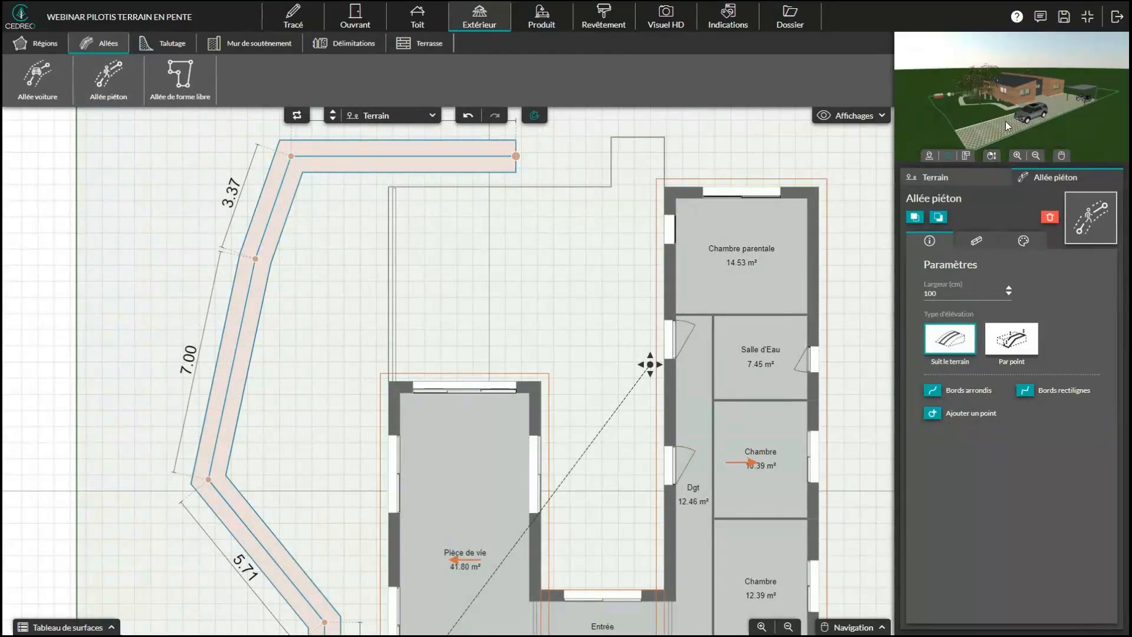
drag(1006, 125, 1049, 123)
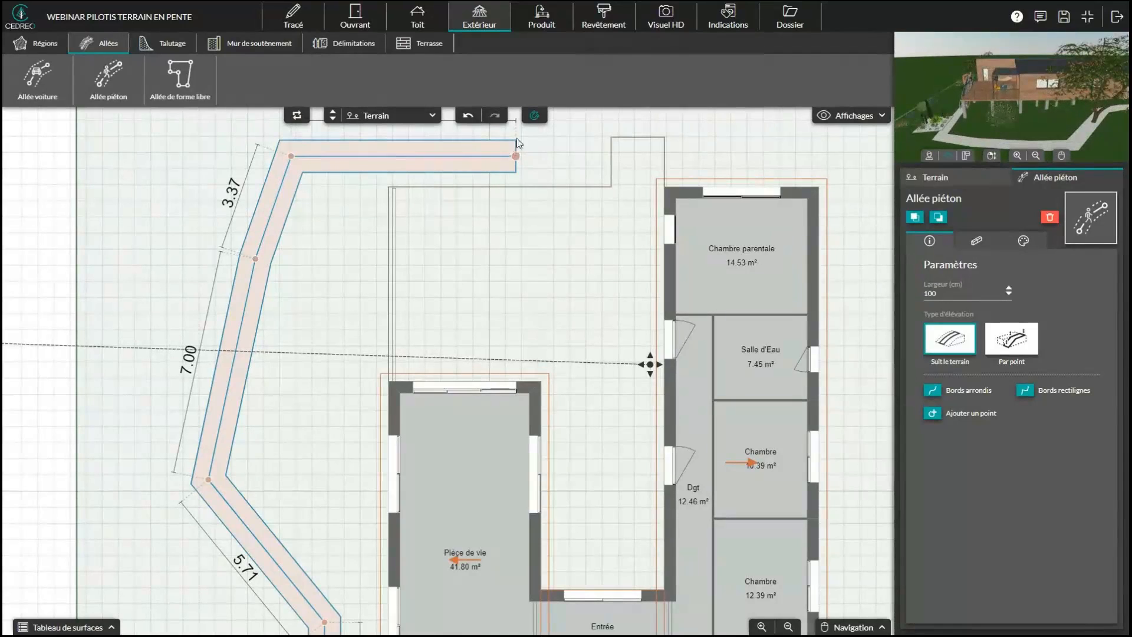
Step: Apply rounded edges (Bords arrondis) to the pedestrian path and view its curved course in 3D near the terrace stairs
scroll(326, 261, up, 3)
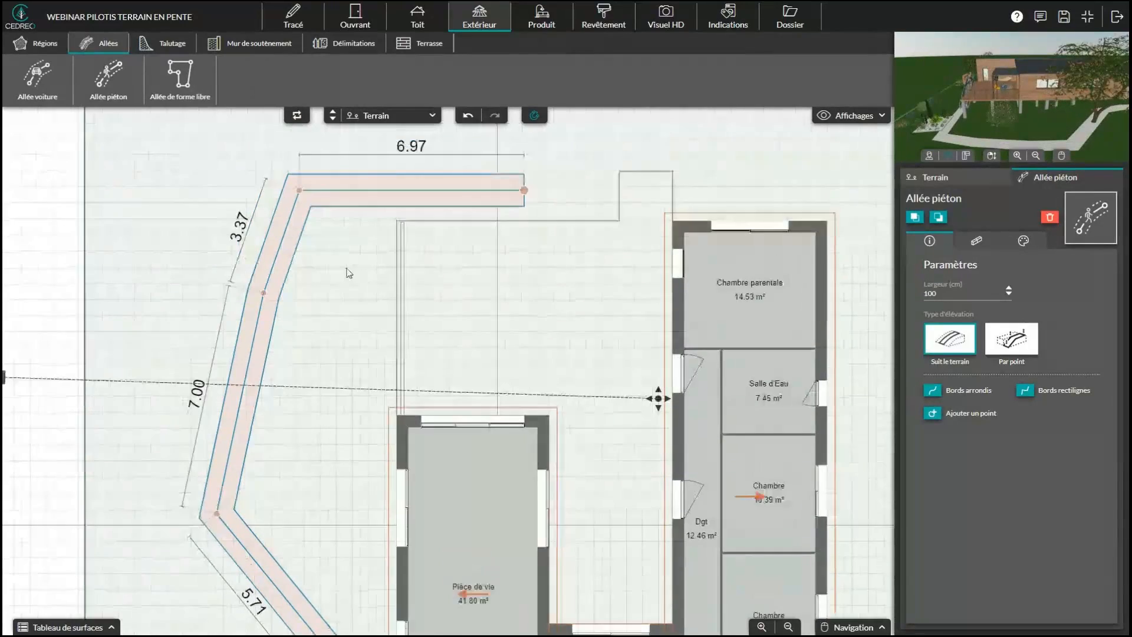
scroll(450, 371, up, 1)
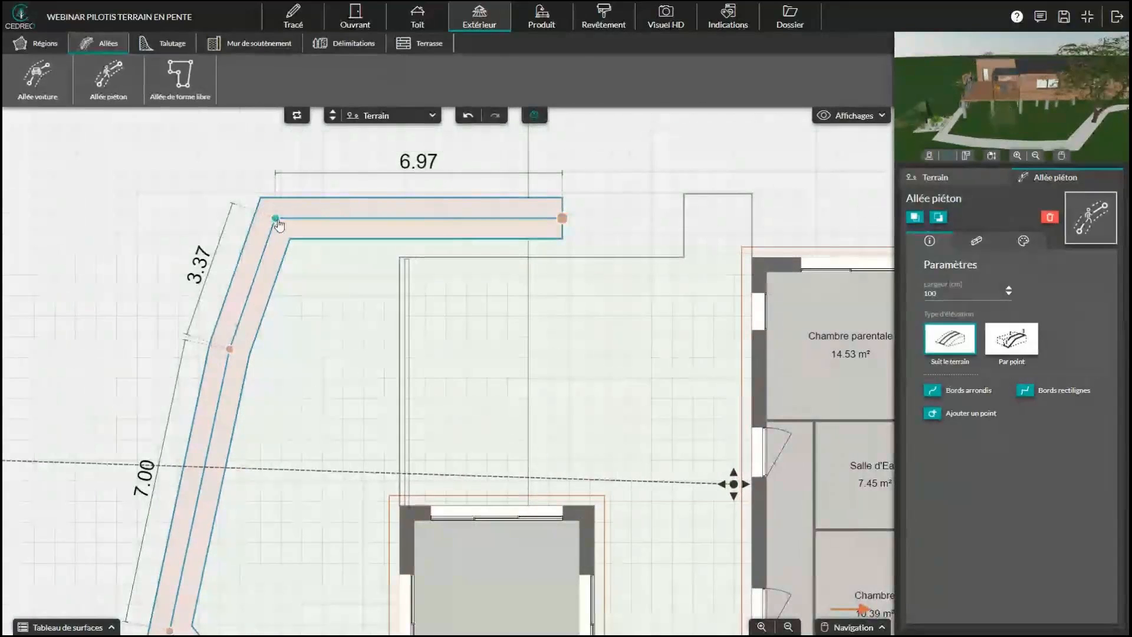
drag(970, 121, 1054, 121)
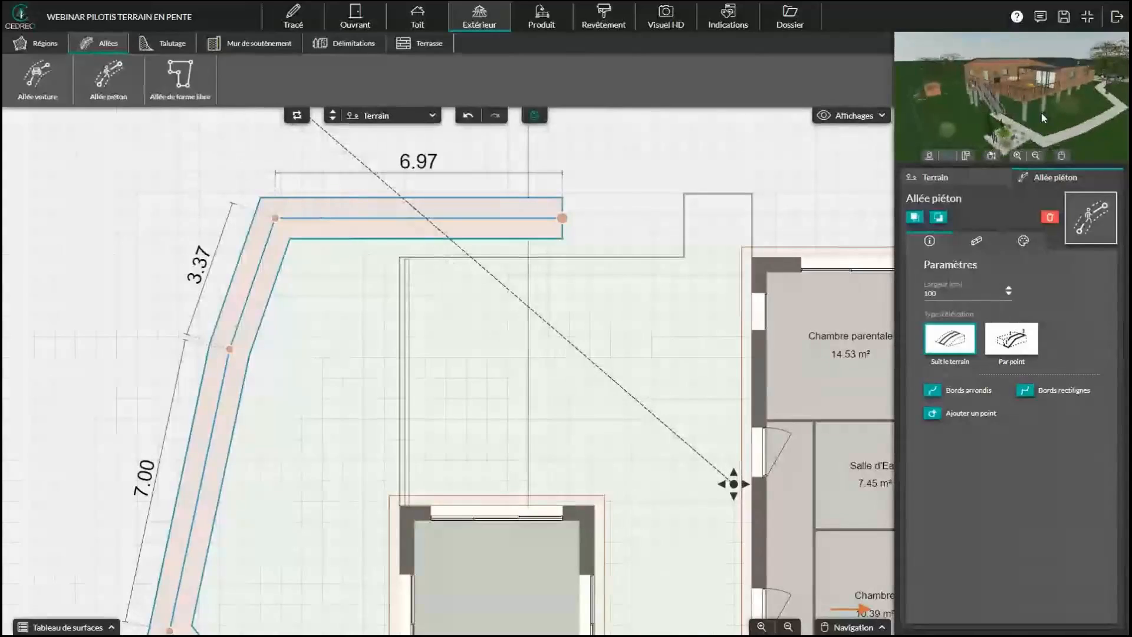
click(932, 392)
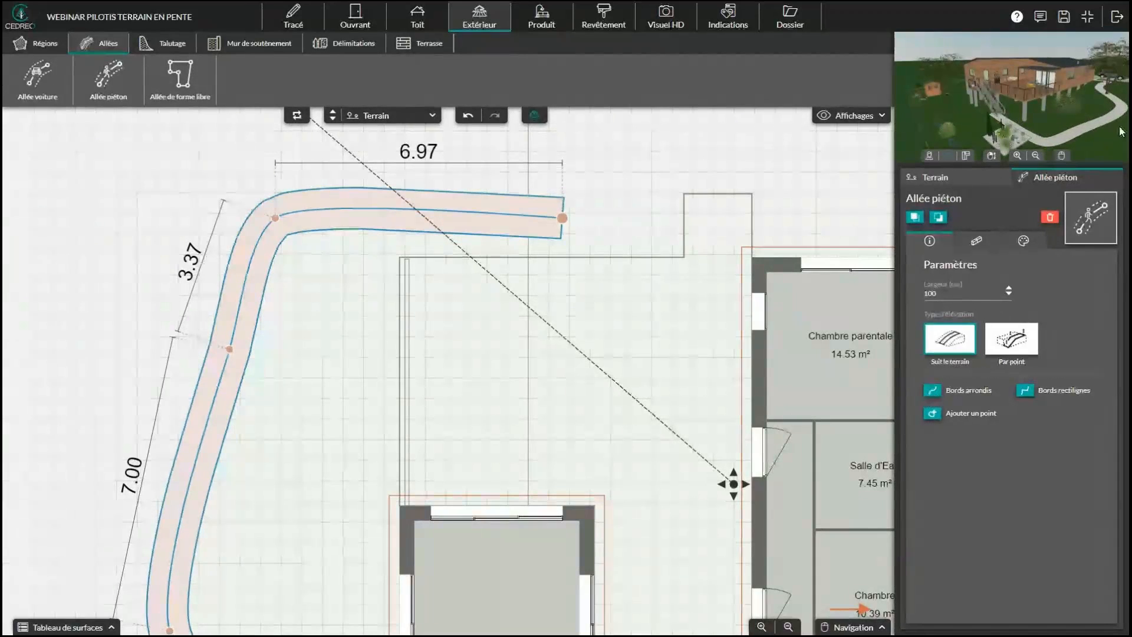
scroll(1117, 127, up, 1)
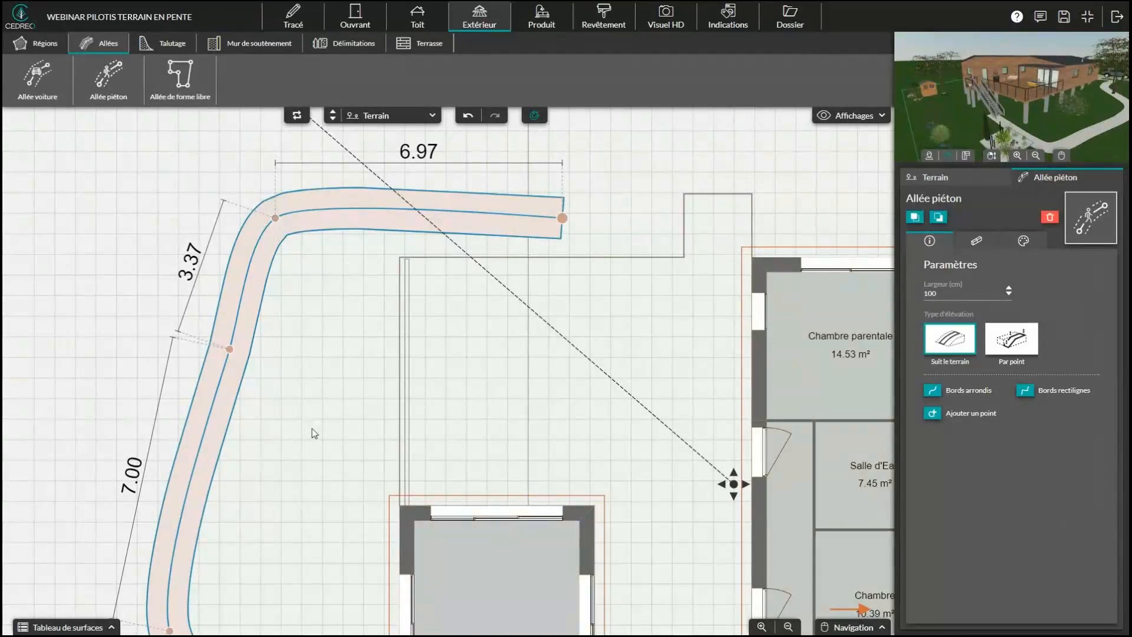
drag(312, 428, 277, 441)
scroll(998, 110, up, 3)
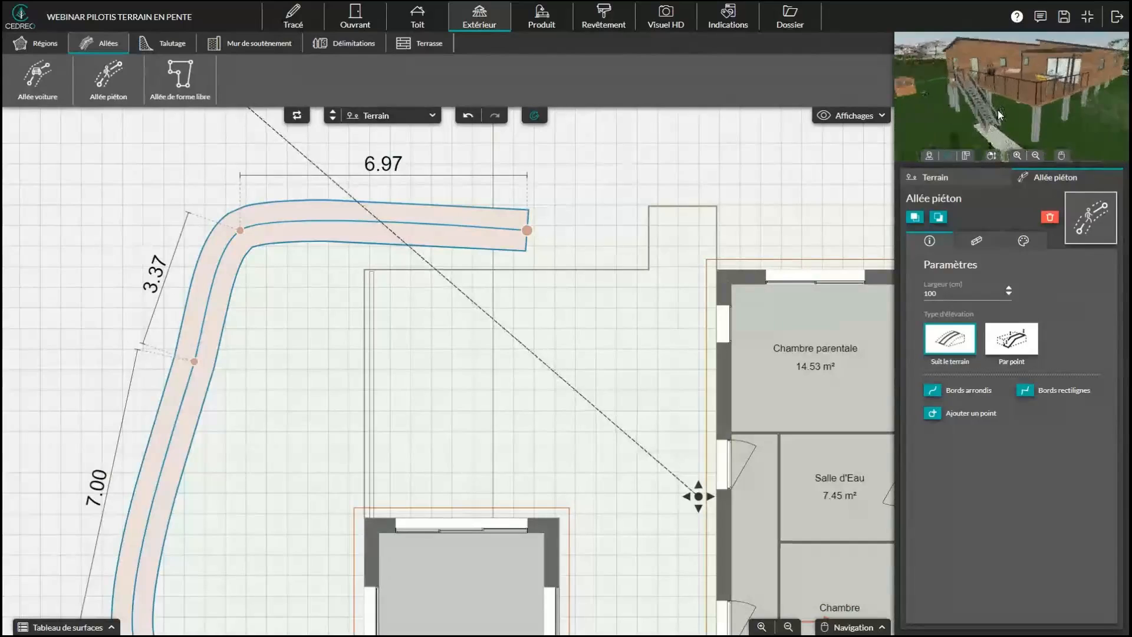
Step: Move the path's east end southwest toward the terrace, leaving a last segment of about 6.64 m, and nudge the northwest corner point southeast
click(528, 231)
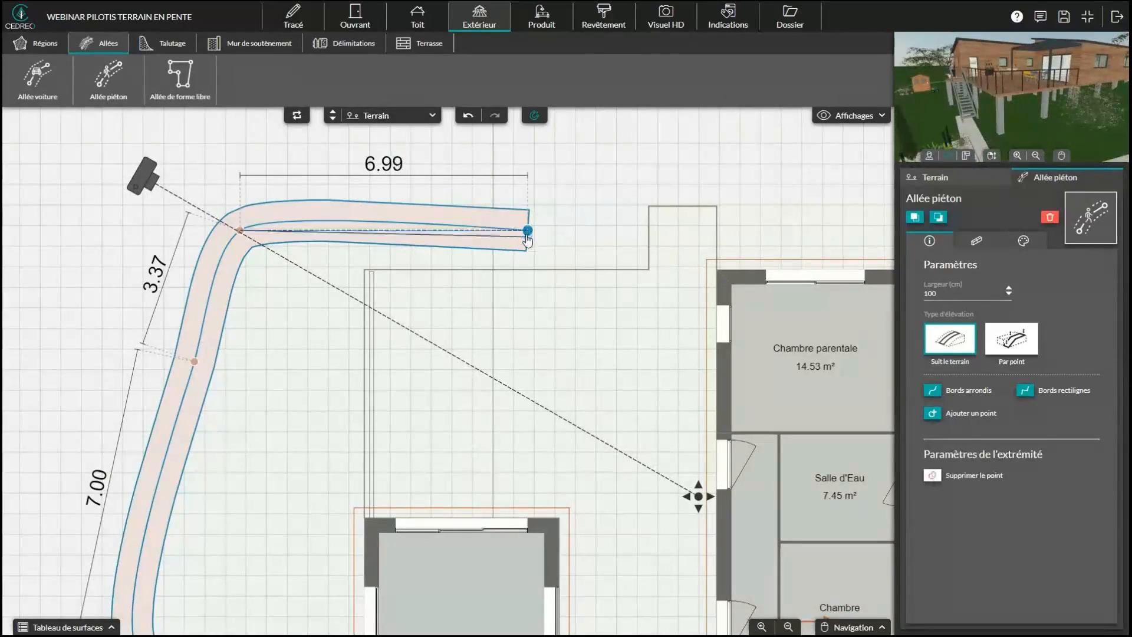
mouse_move(527, 235)
mouse_down()
mouse_move(526, 249)
mouse_move(513, 245)
mouse_up()
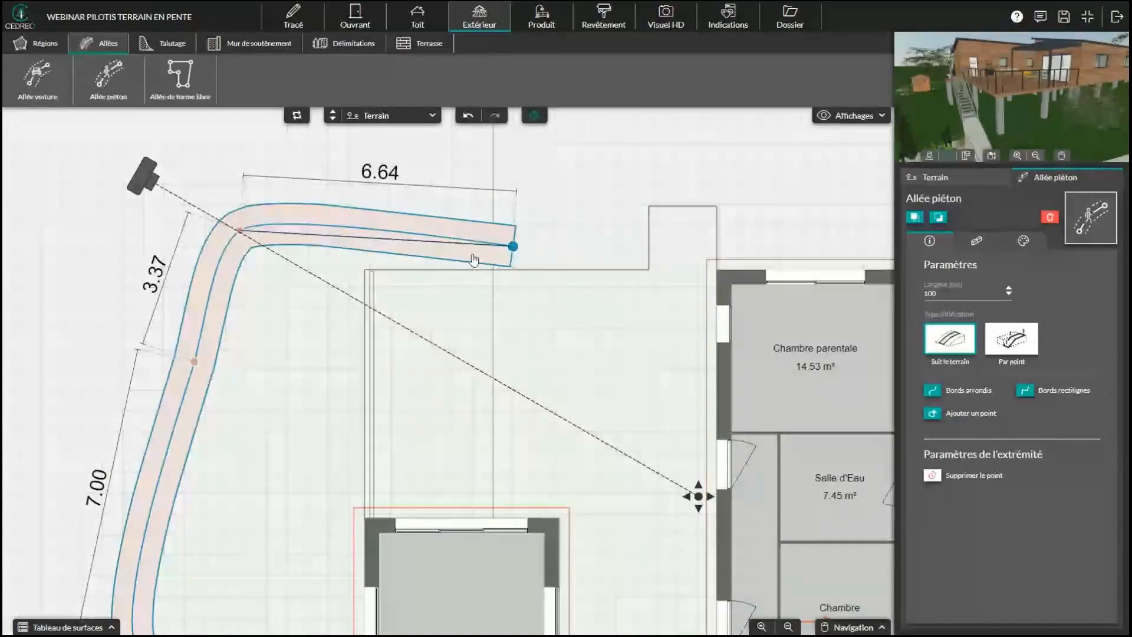
drag(322, 331, 343, 264)
drag(260, 162, 269, 185)
Step: Shift the bend south of the northwest corner eastward for adjoining segments of about 3.28 m and 6.81 m, and view the path in 3D
drag(215, 292, 250, 311)
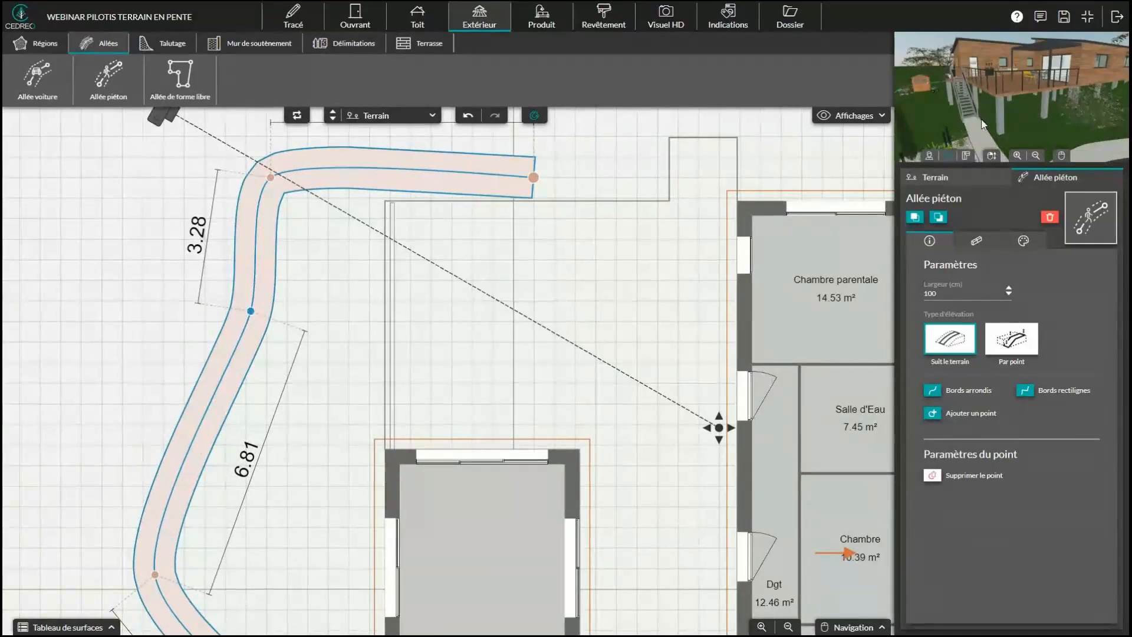
drag(982, 124, 1054, 124)
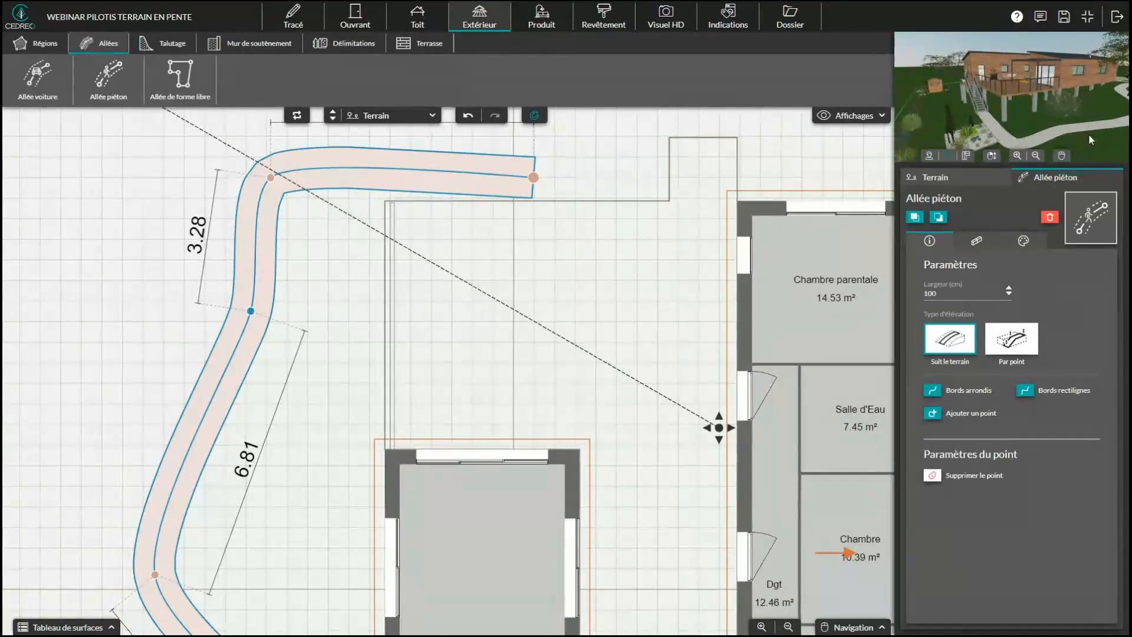
drag(1045, 93, 992, 79)
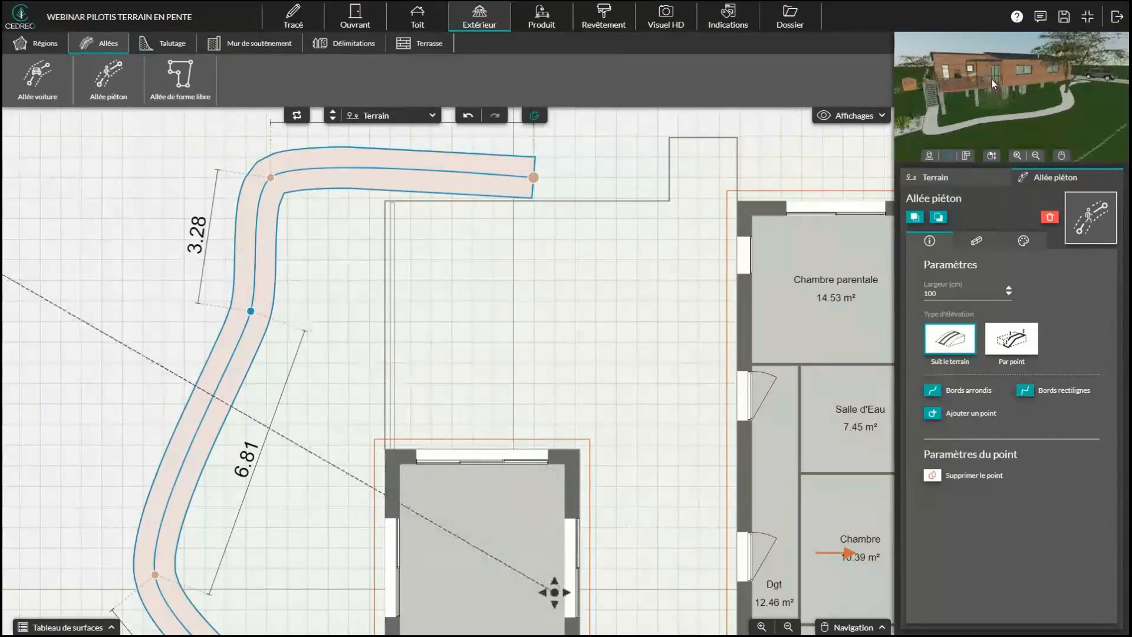
drag(317, 428, 345, 302)
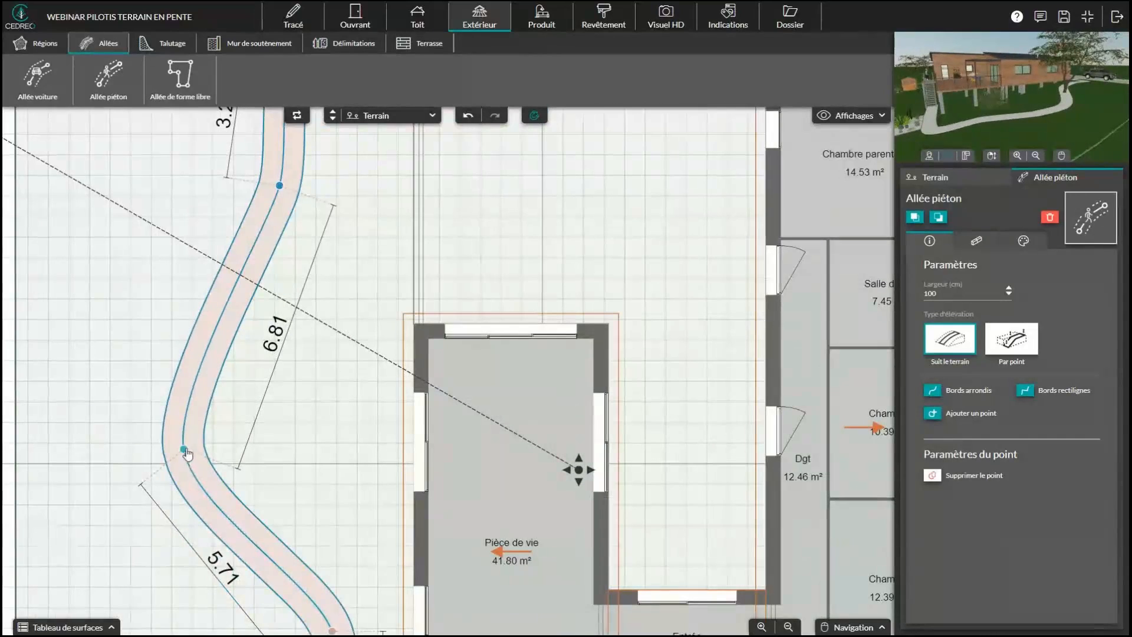
Step: Move two points of the pedestrian path beside the living room closer to the house, giving segments about 6.54 m and 5.10 m long
drag(184, 452, 239, 456)
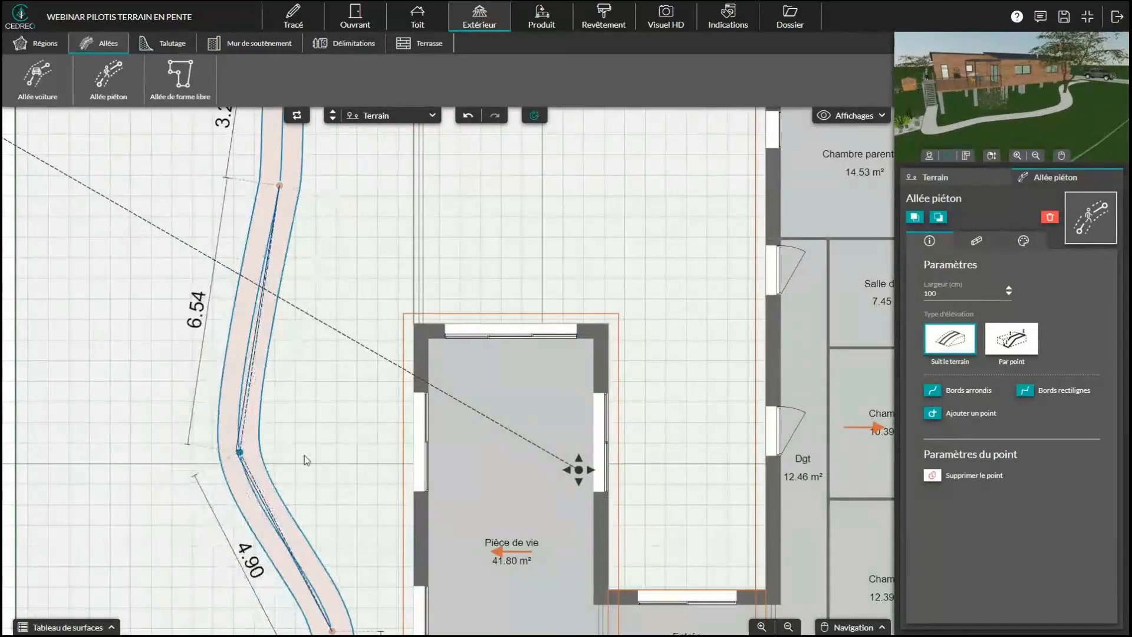
drag(343, 461, 338, 289)
drag(330, 459, 358, 456)
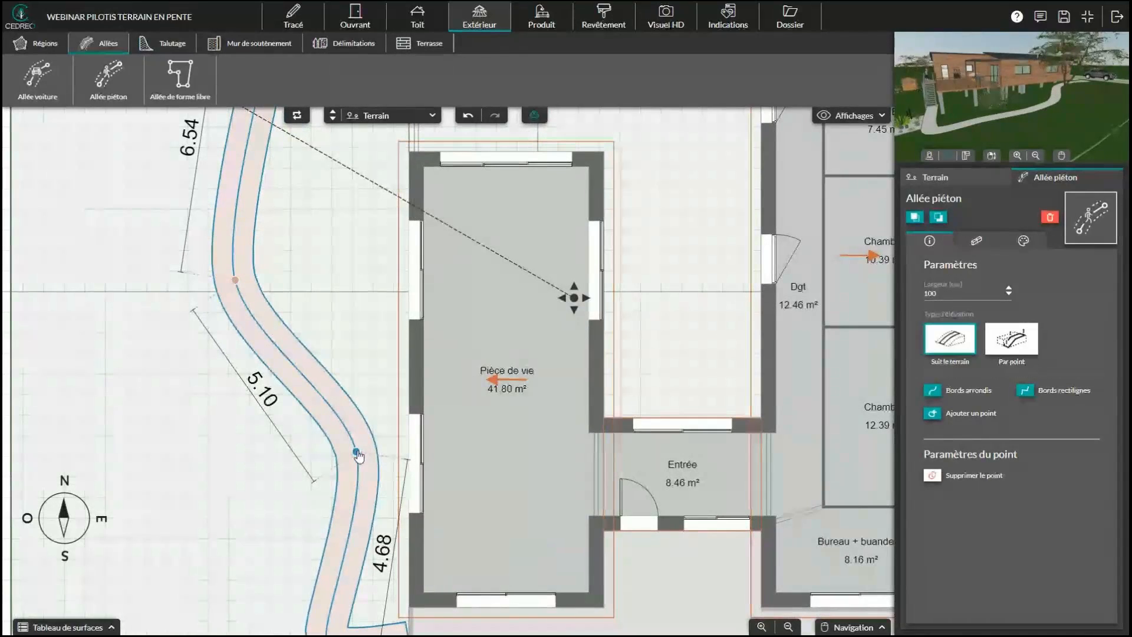
Step: Add borders along the whole pedestrian path and give its surface the Pavé pierre (Carrés) paving
click(976, 243)
click(933, 287)
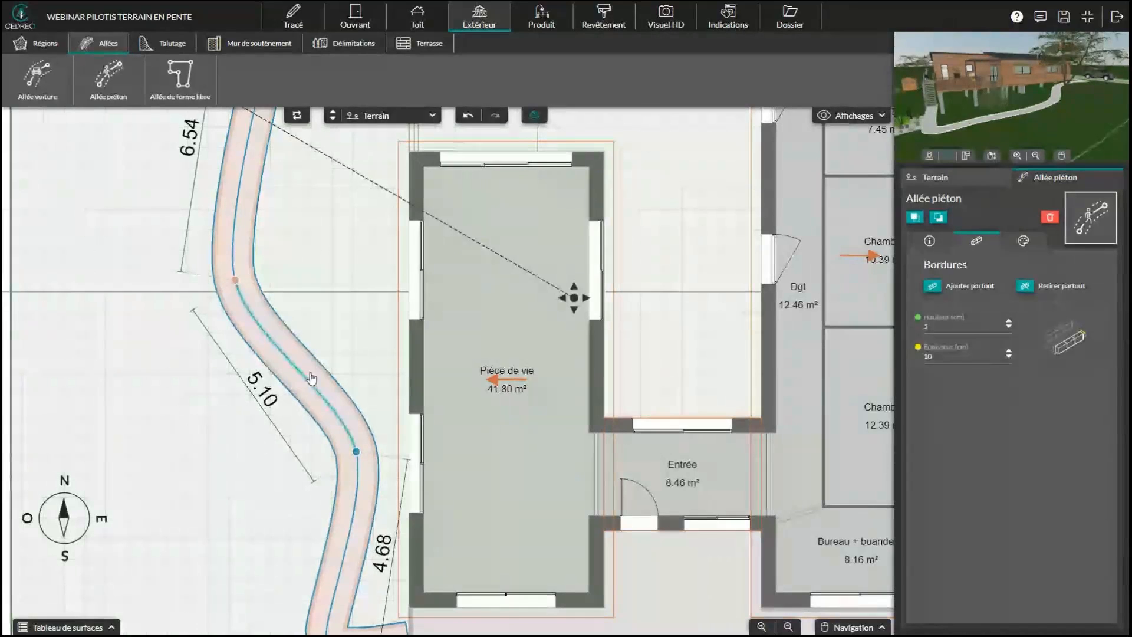
click(1024, 242)
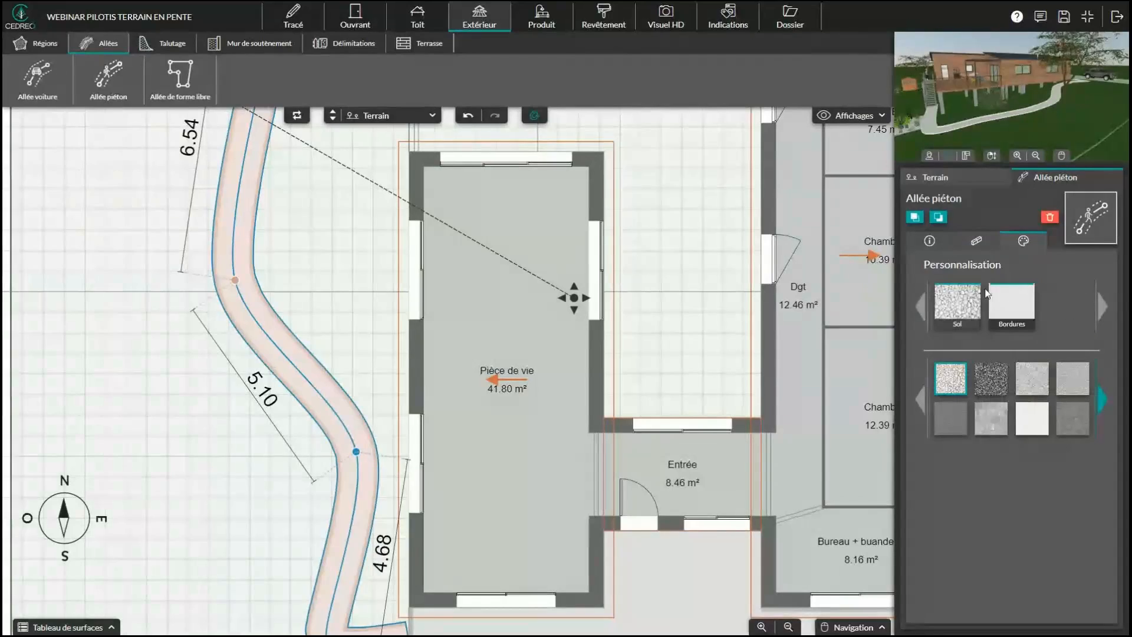
click(1073, 419)
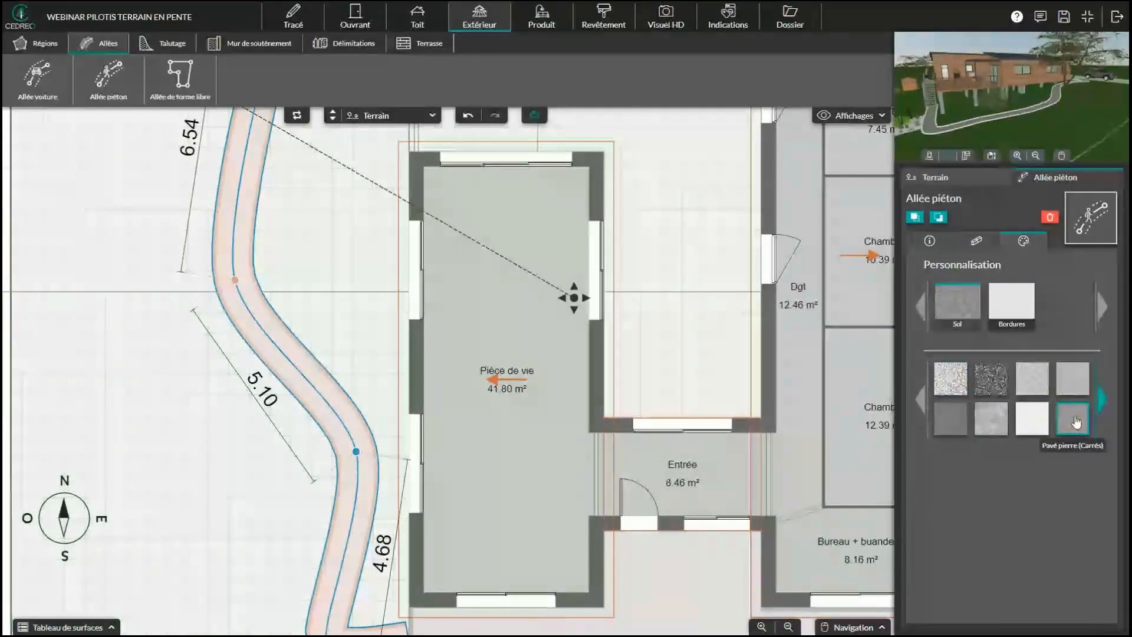
click(330, 400)
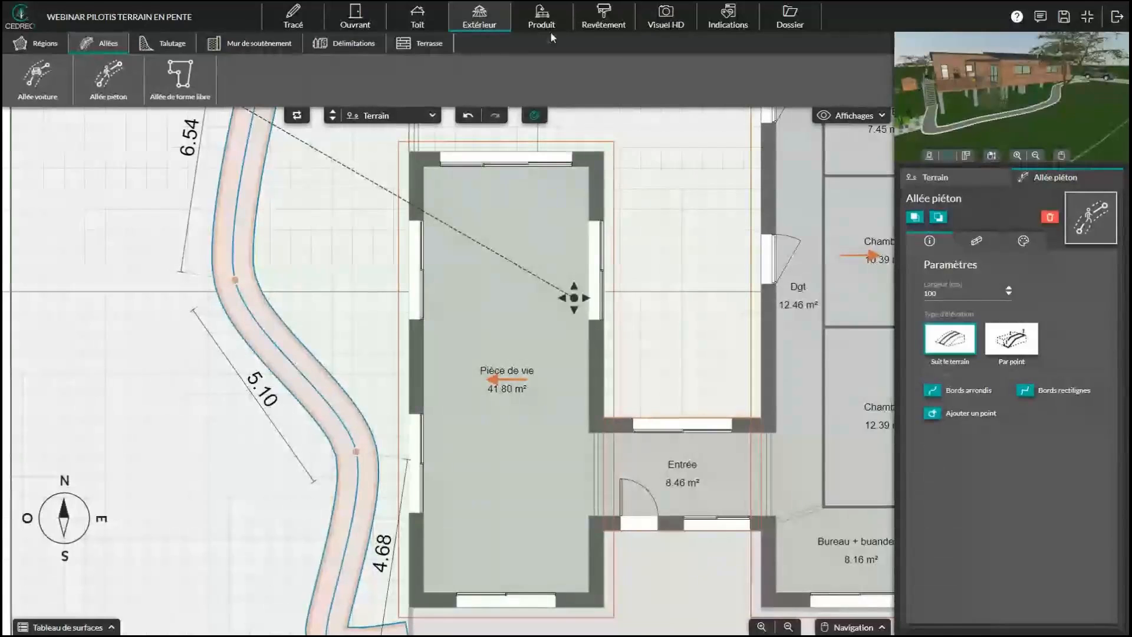
Step: Align the pedestrian path's end point with the parking edge and nudge its last bend, giving a final segment about 2.03 m long
click(531, 16)
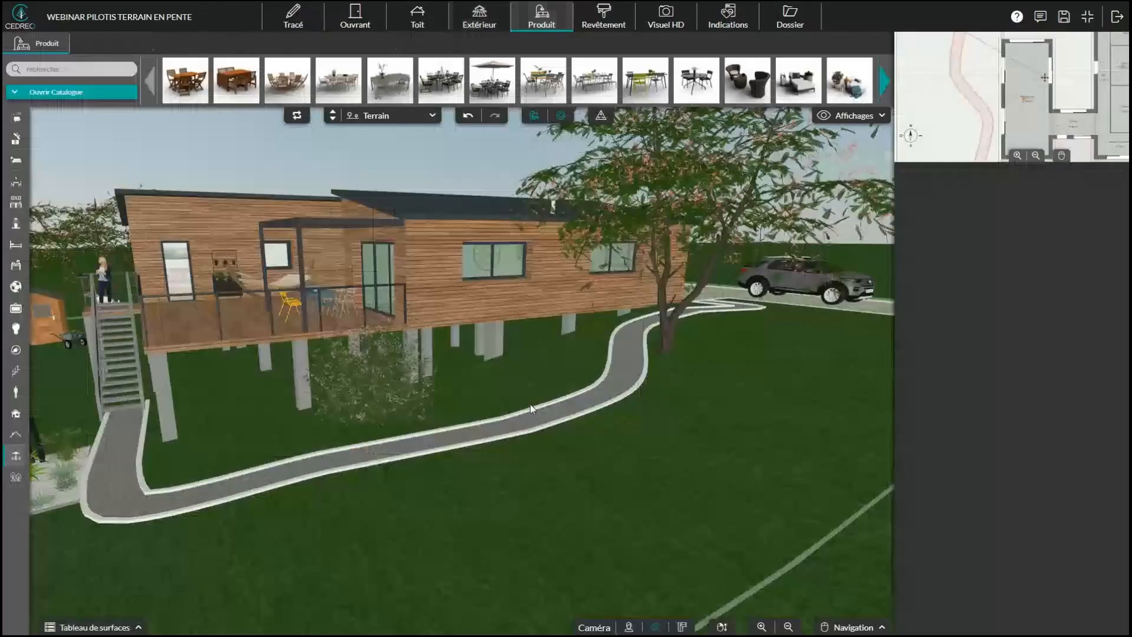
mouse_move(632, 400)
mouse_down()
mouse_move(468, 458)
mouse_move(642, 392)
mouse_up()
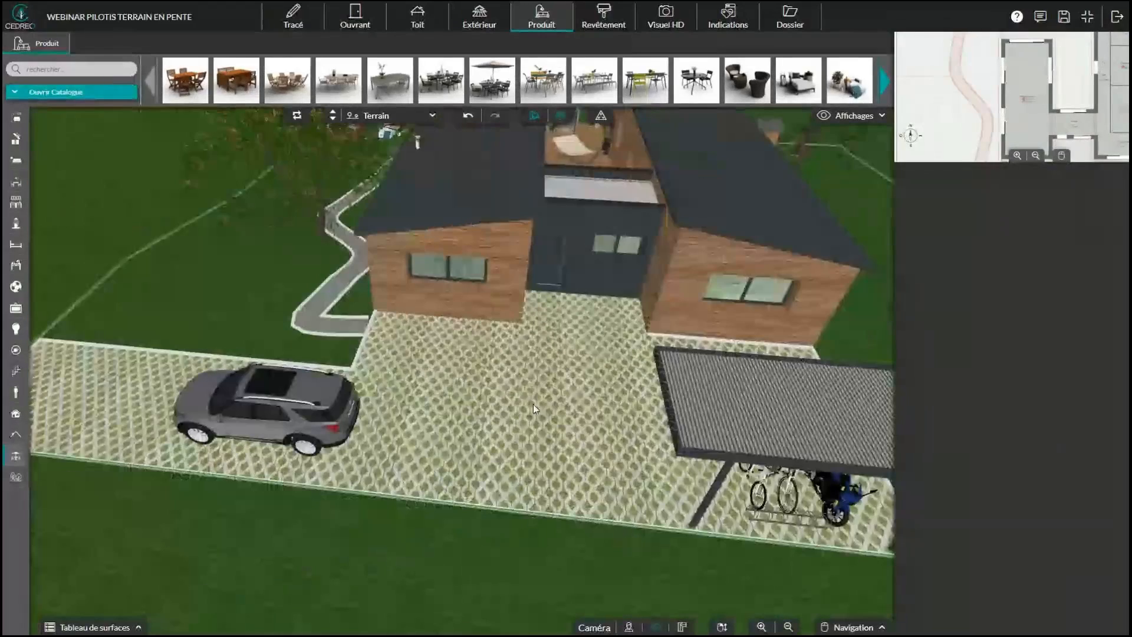
scroll(554, 386, up, 5)
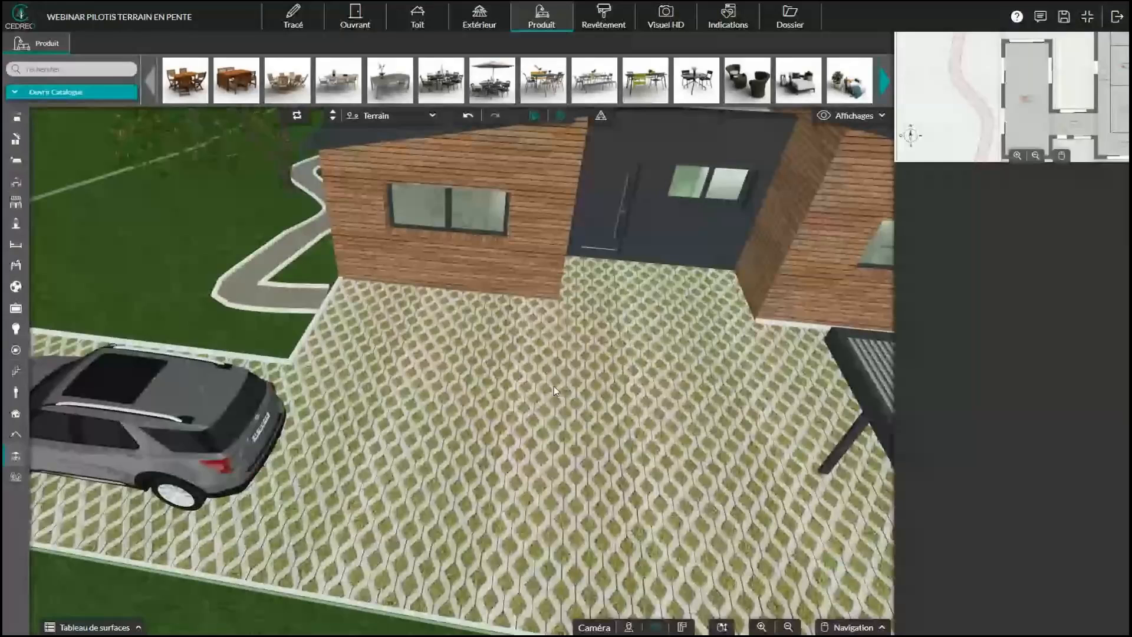
drag(554, 387, 443, 367)
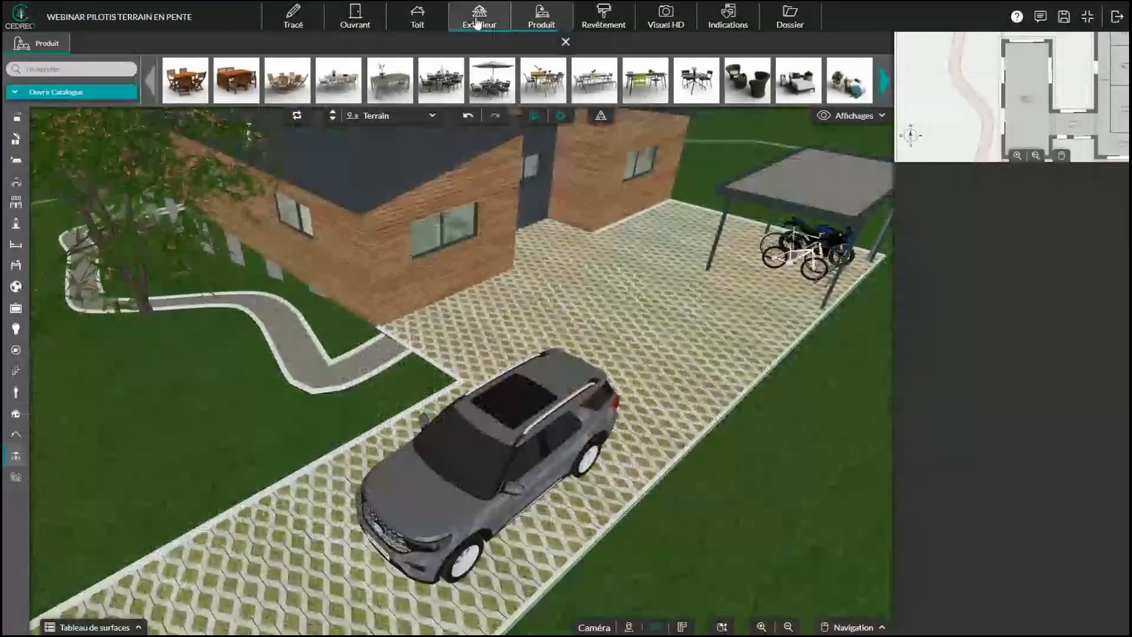
click(478, 22)
click(401, 449)
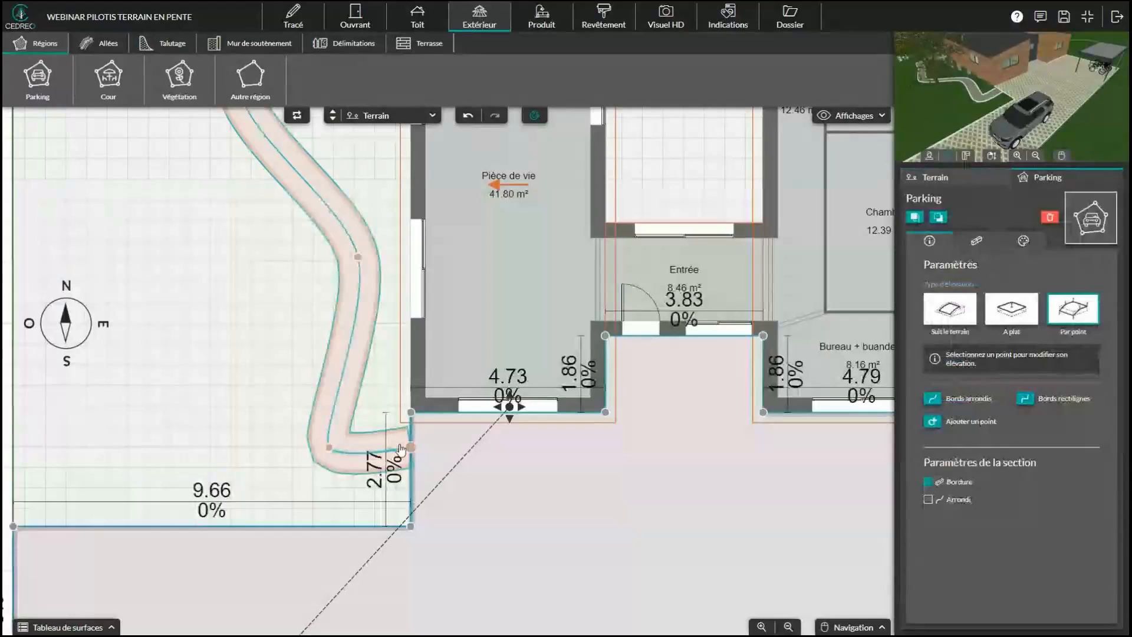
click(411, 447)
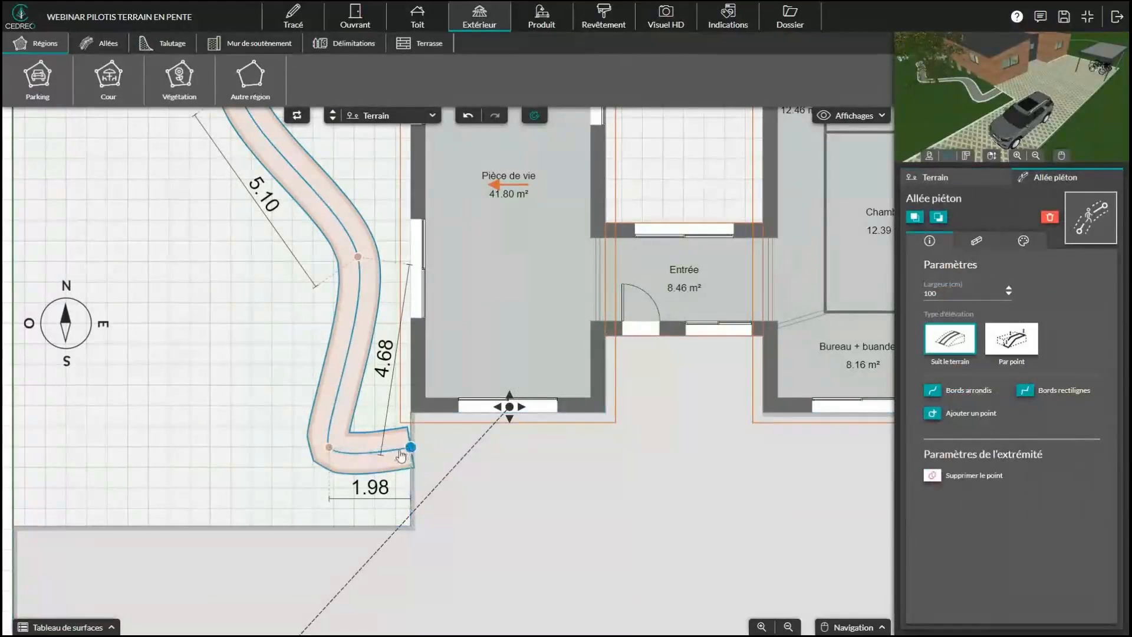
scroll(382, 456, up, 1)
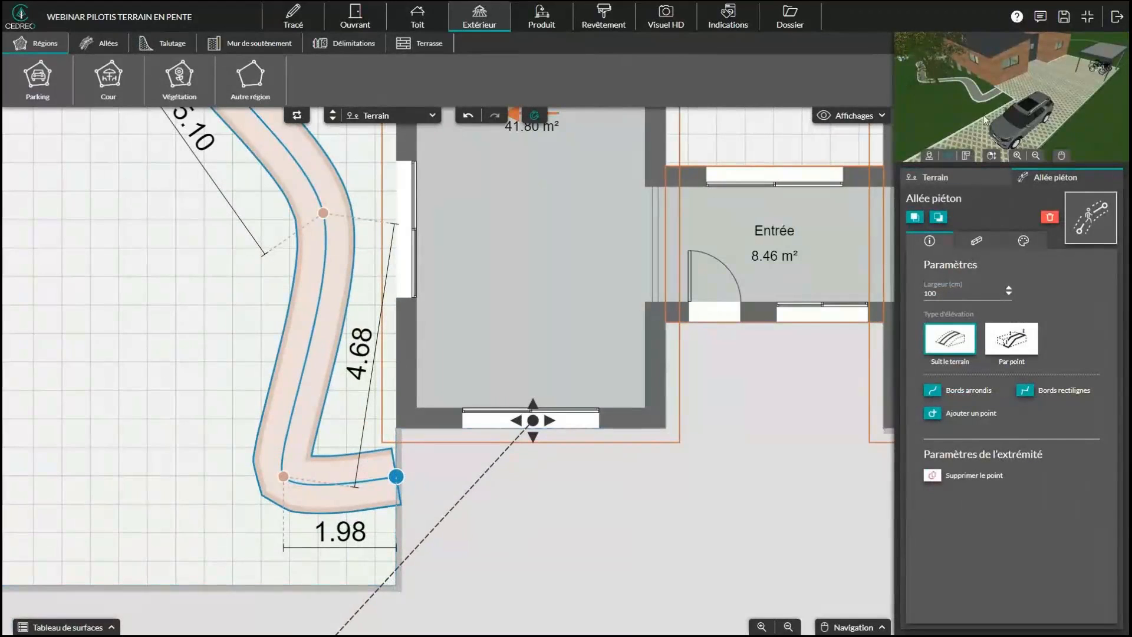
scroll(990, 105, up, 2)
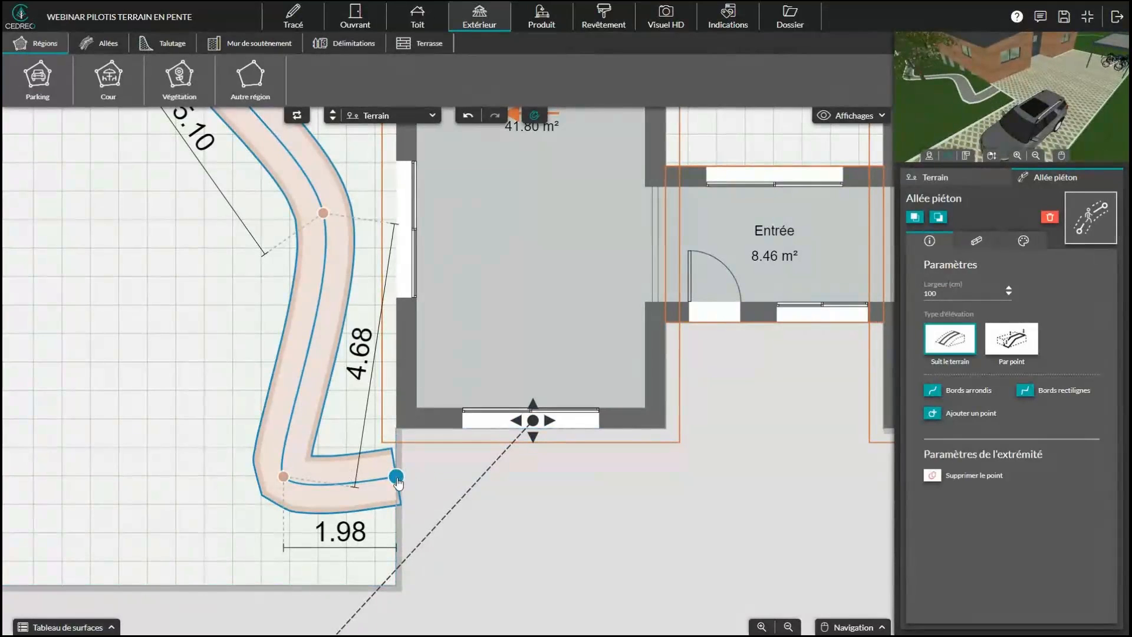
drag(396, 477, 399, 485)
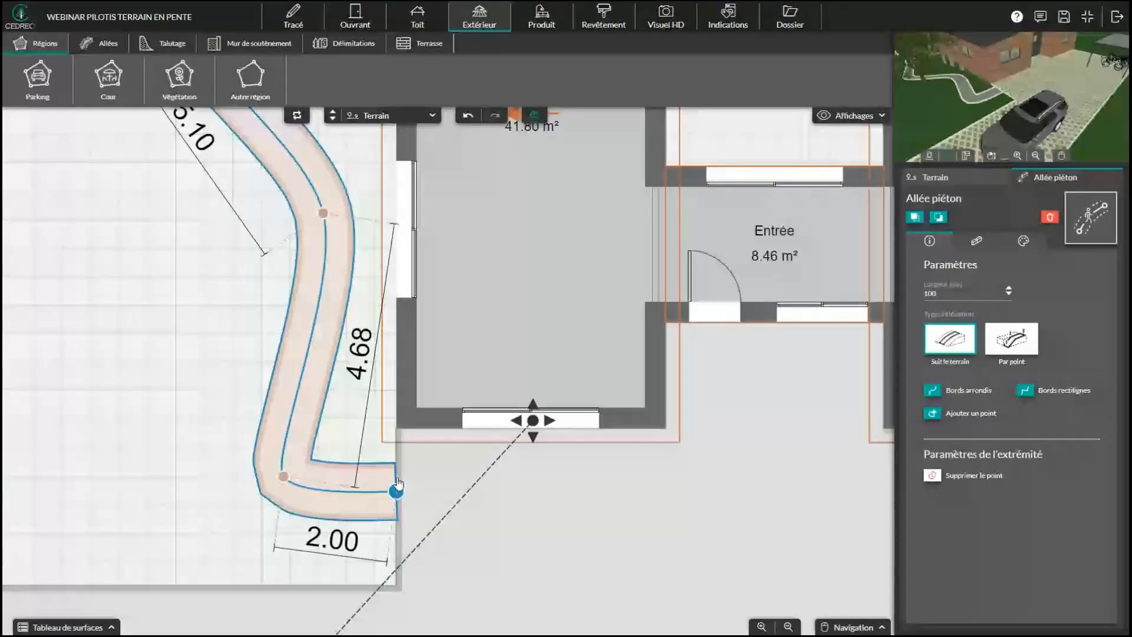
drag(398, 484, 399, 485)
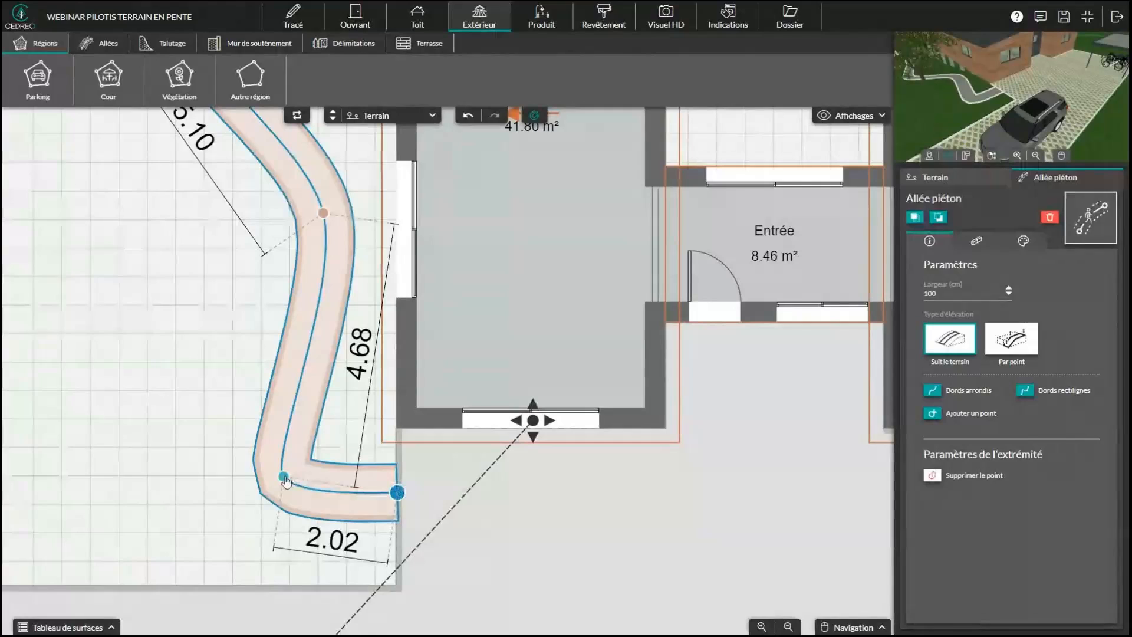
click(284, 477)
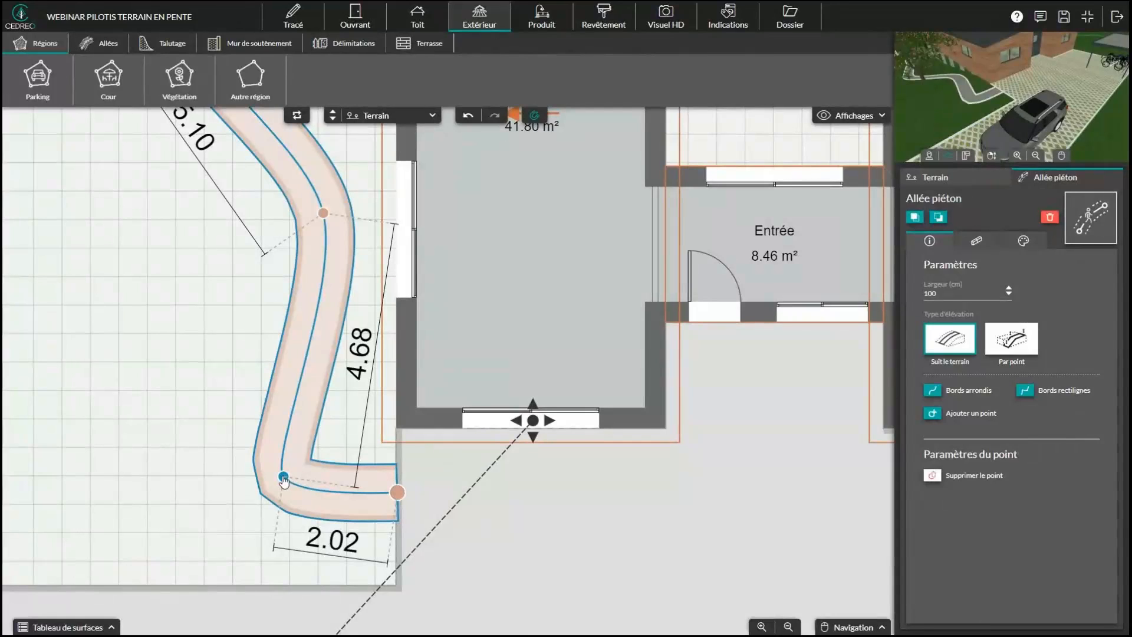
drag(284, 477, 284, 475)
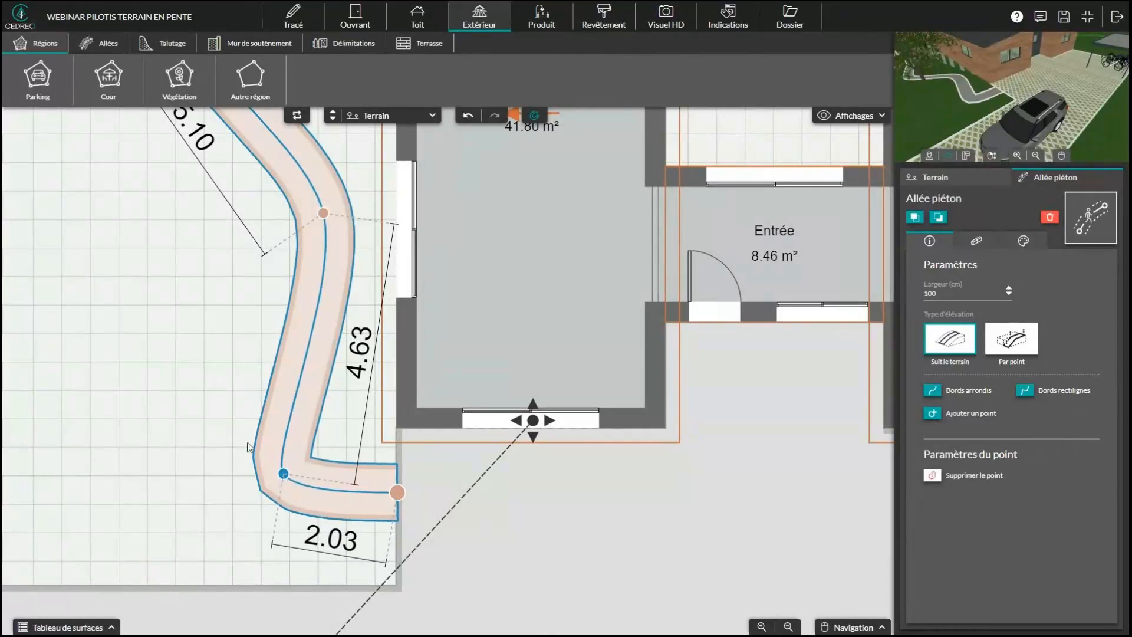
Step: Examine the bordered path in 3D from the parking area around to the terrace, stairs and garden
scroll(147, 284, down, 1)
scroll(148, 284, down, 2)
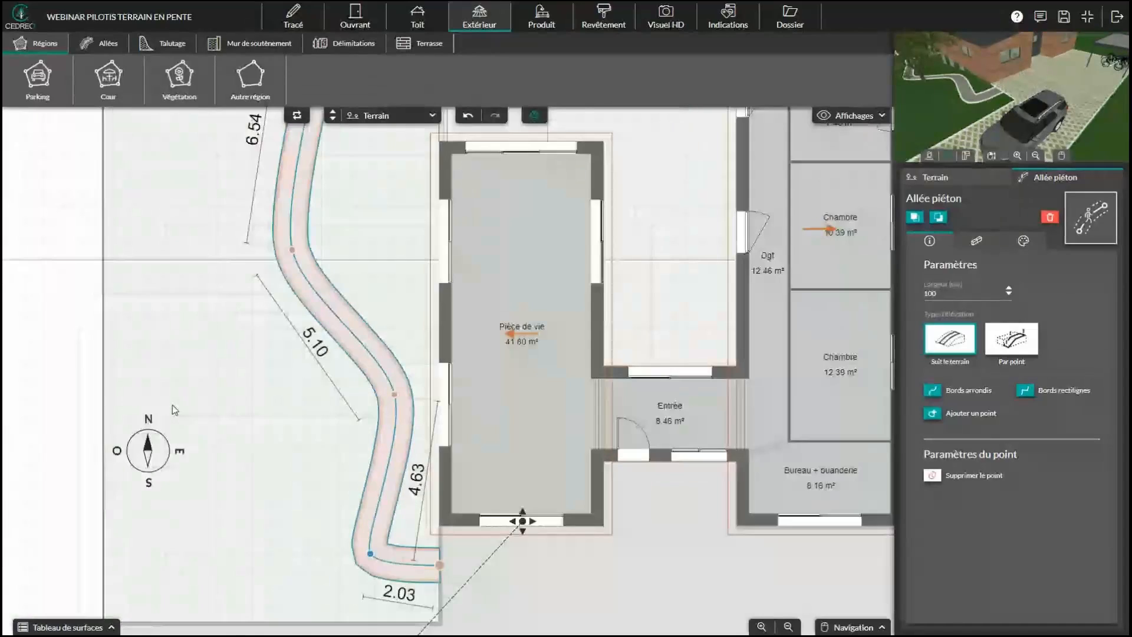
right_drag(172, 404, 28, 498)
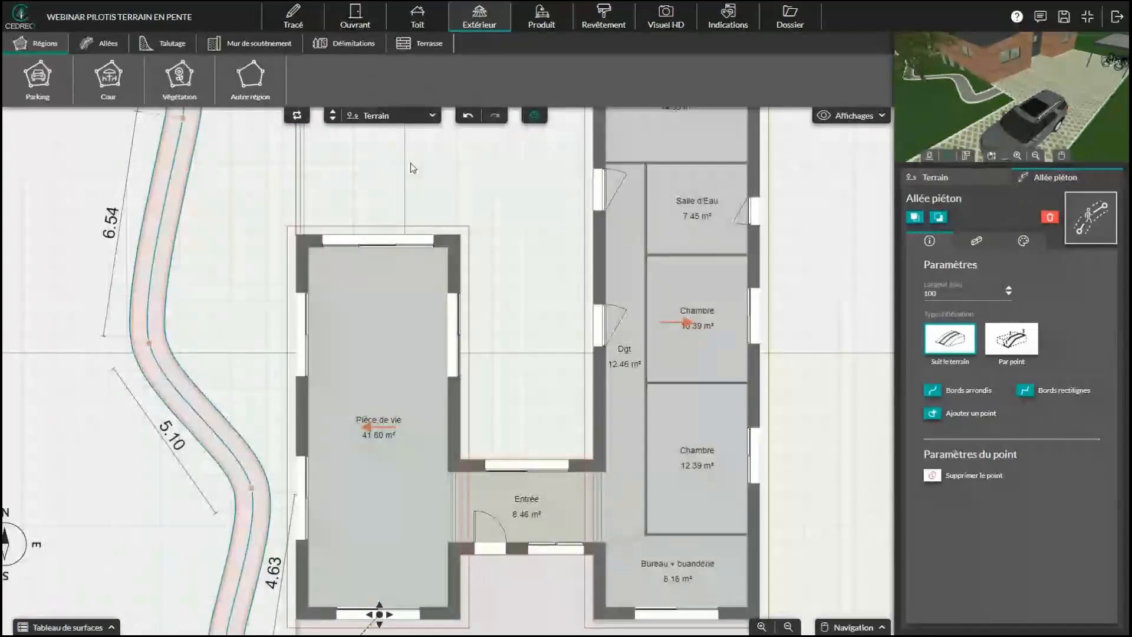
click(426, 46)
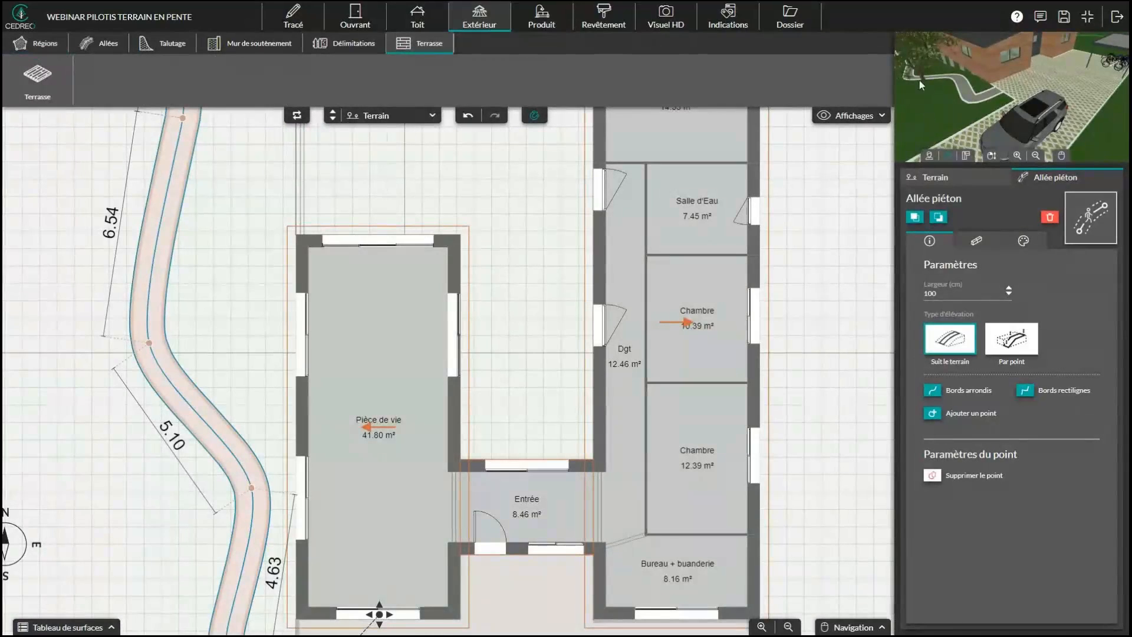
click(542, 18)
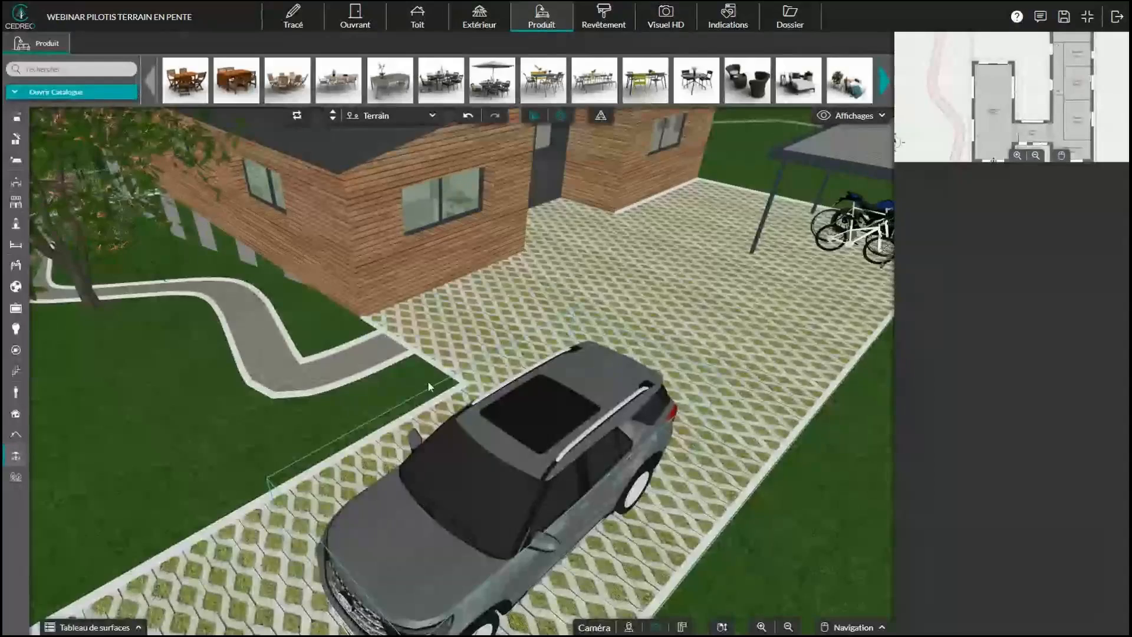
drag(429, 383, 519, 448)
scroll(454, 393, down, 3)
drag(189, 460, 186, 472)
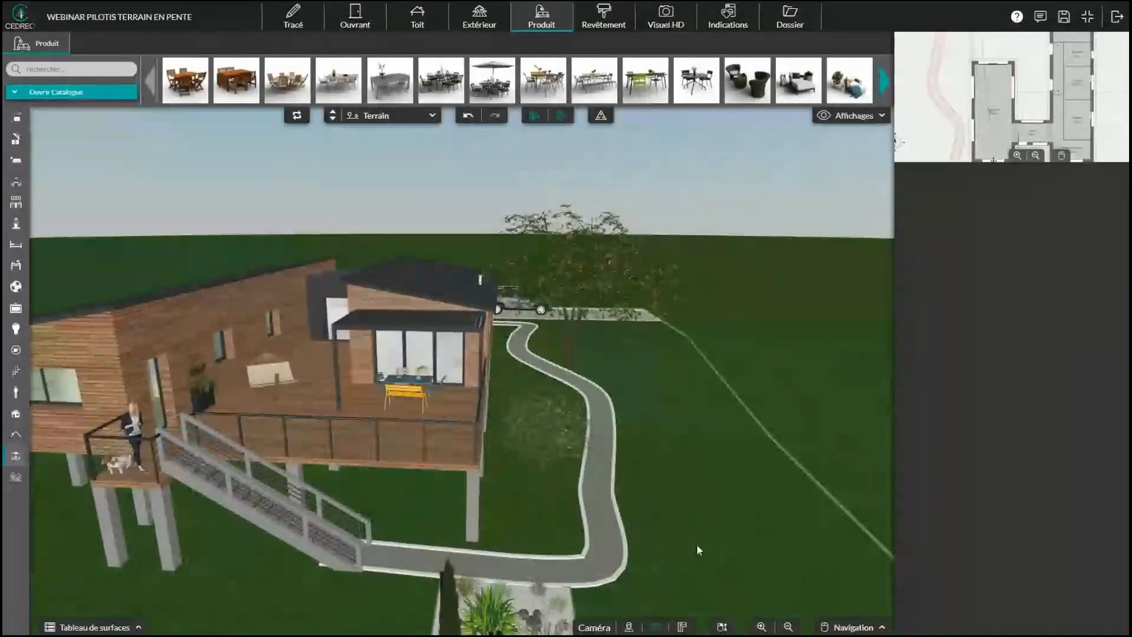
drag(695, 544, 552, 408)
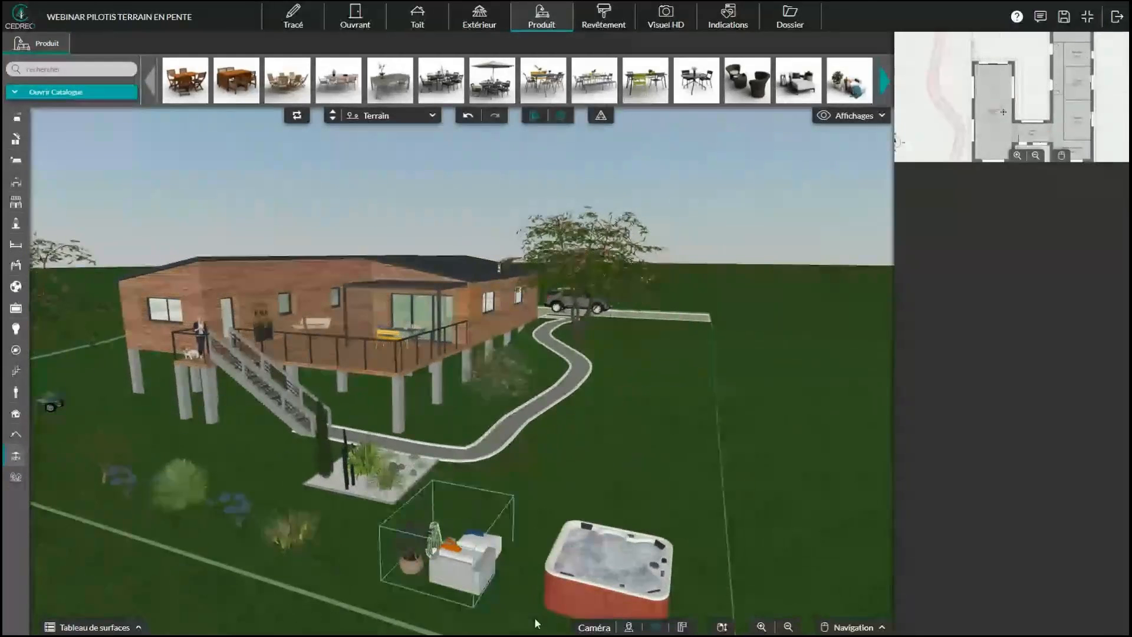
Step: Draw a rectangular Cour region about 8.46 m by 4.98 m in the terrain corner beyond the pedestrian path
click(474, 23)
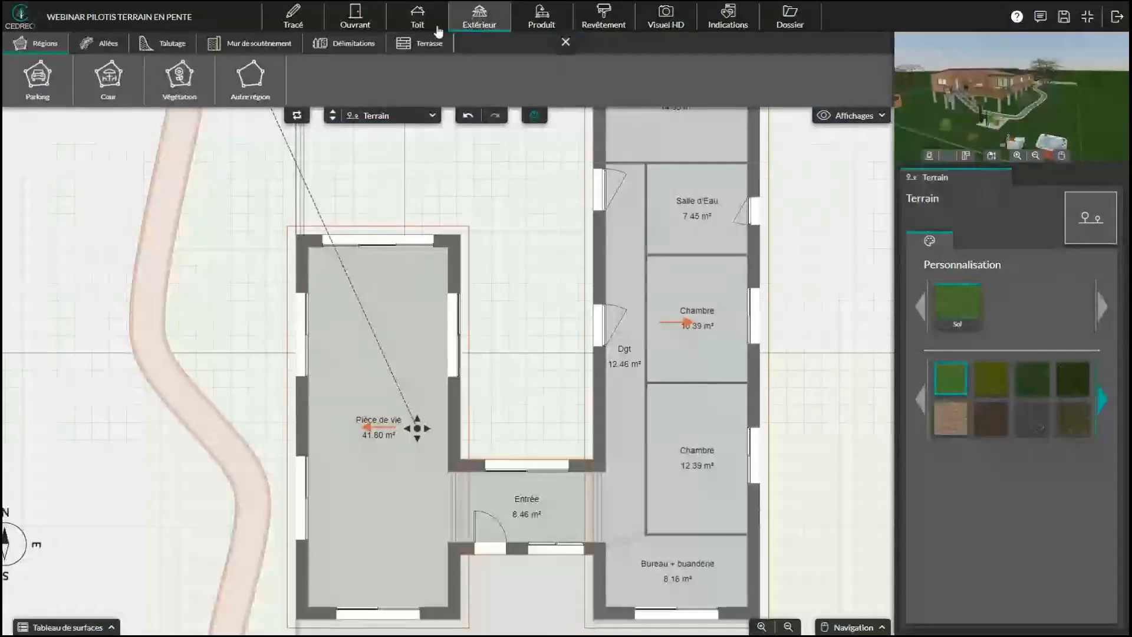
click(420, 43)
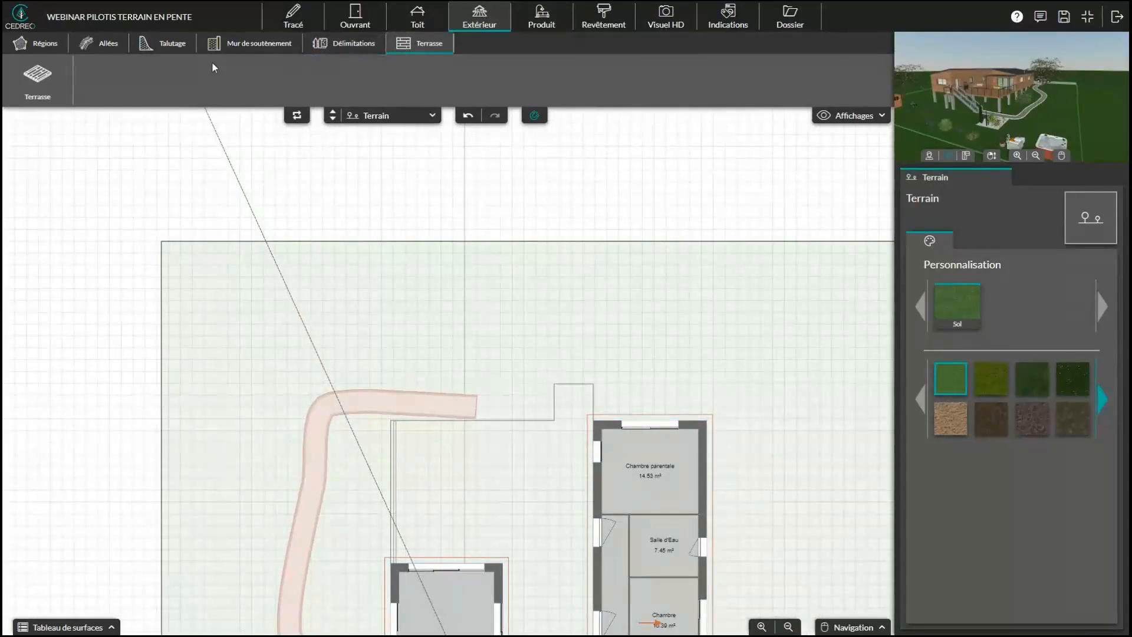
click(56, 44)
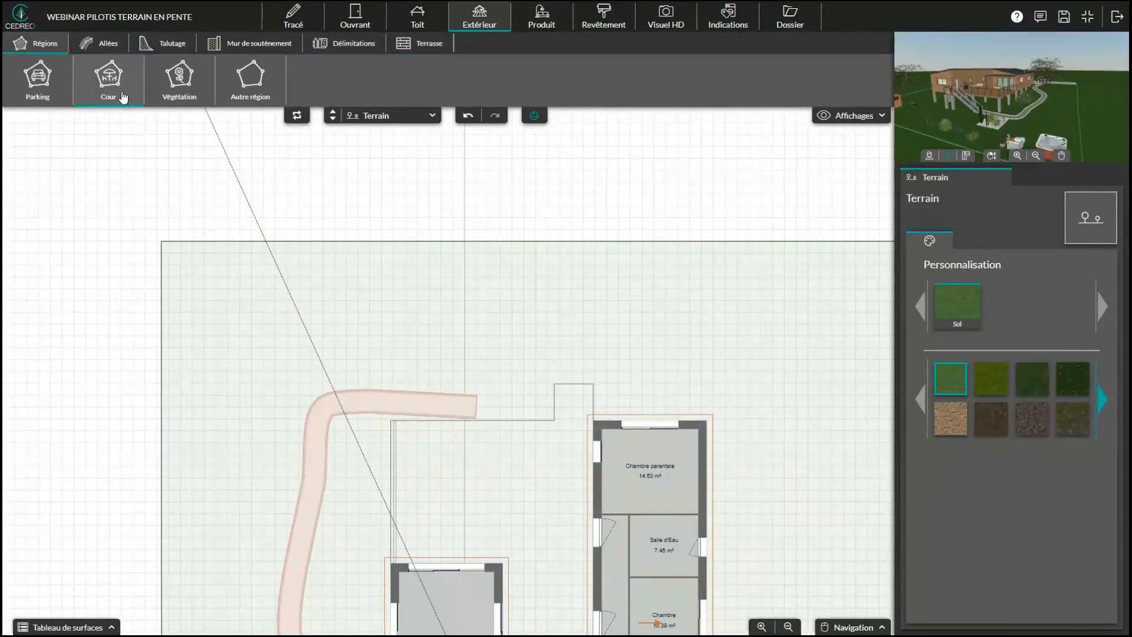
click(110, 79)
click(162, 241)
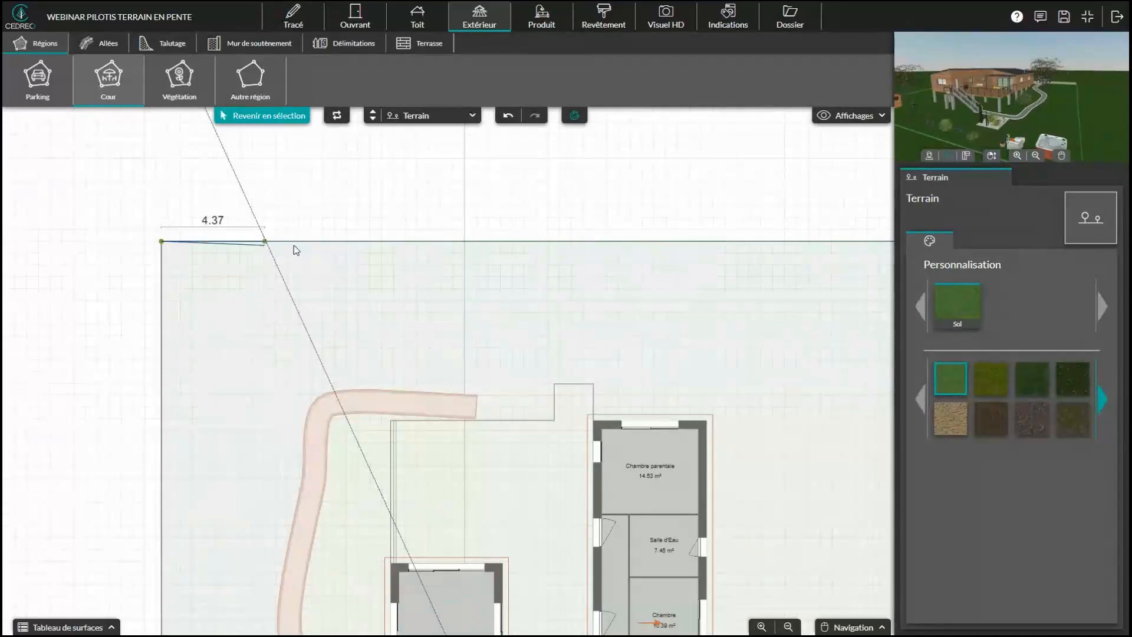
click(361, 242)
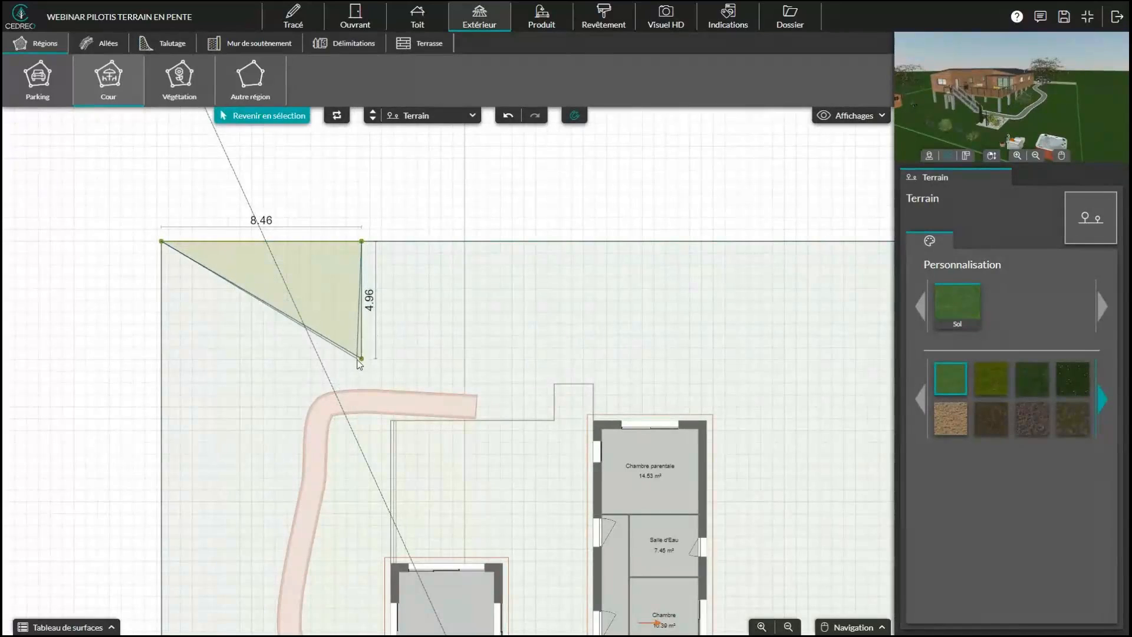
click(362, 359)
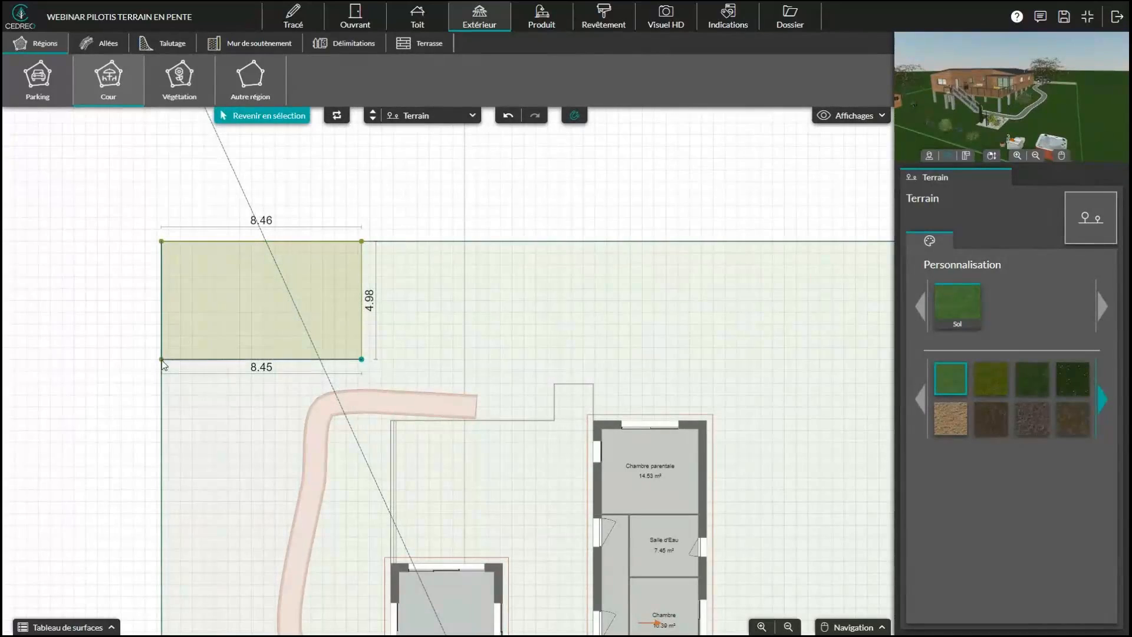
double_click(163, 358)
Step: Examine the new courtyard around the hot tub in 3D, with the house and sloping path behind it
mouse_move(1013, 102)
mouse_down()
mouse_move(1009, 119)
mouse_move(994, 112)
mouse_move(981, 128)
mouse_move(1014, 87)
mouse_up()
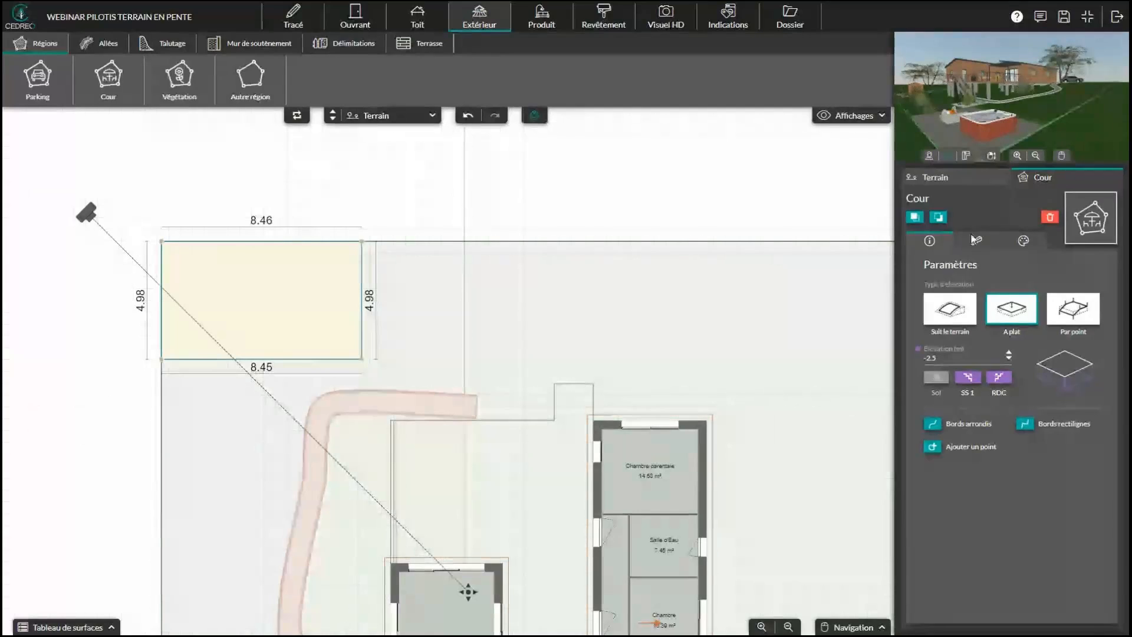
scroll(1034, 138, up, 1)
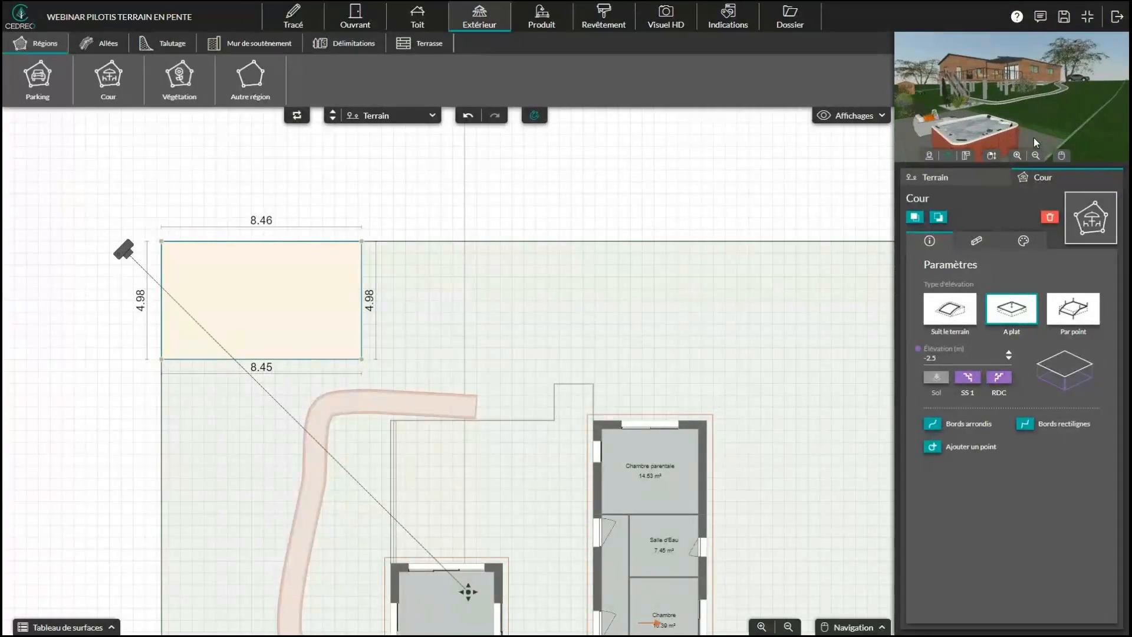
drag(1028, 137, 1008, 142)
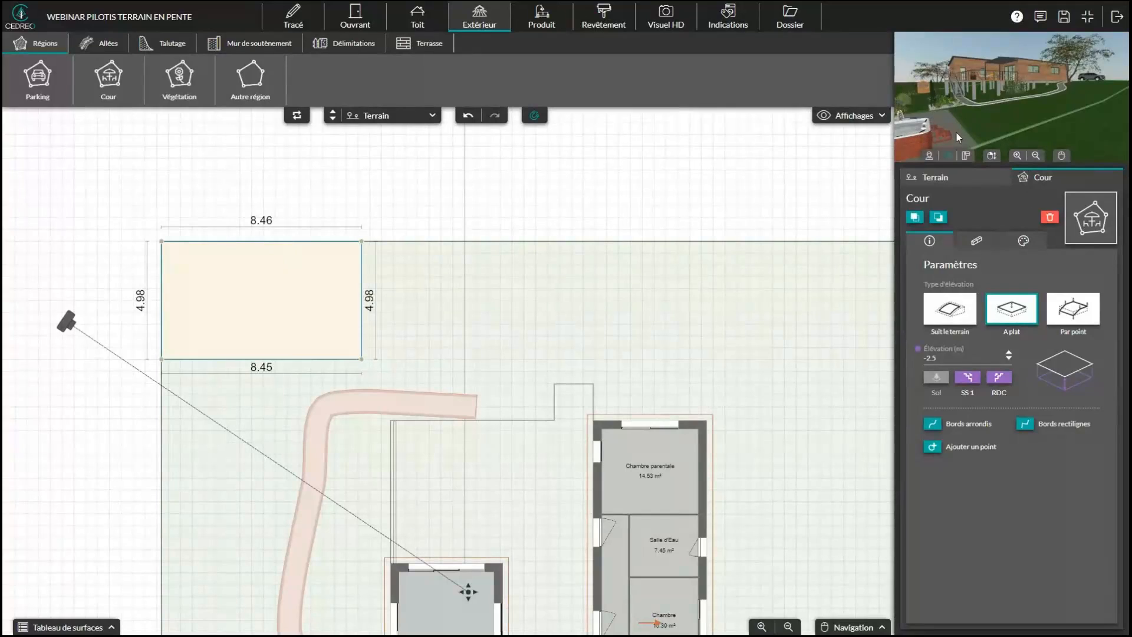
drag(957, 133, 992, 112)
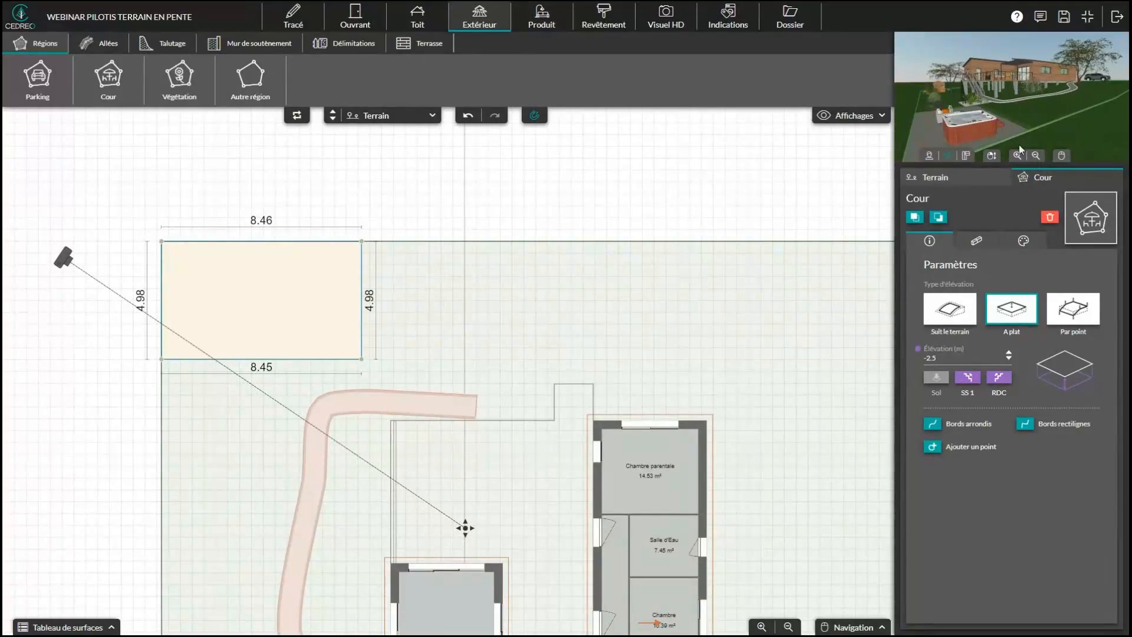
click(542, 17)
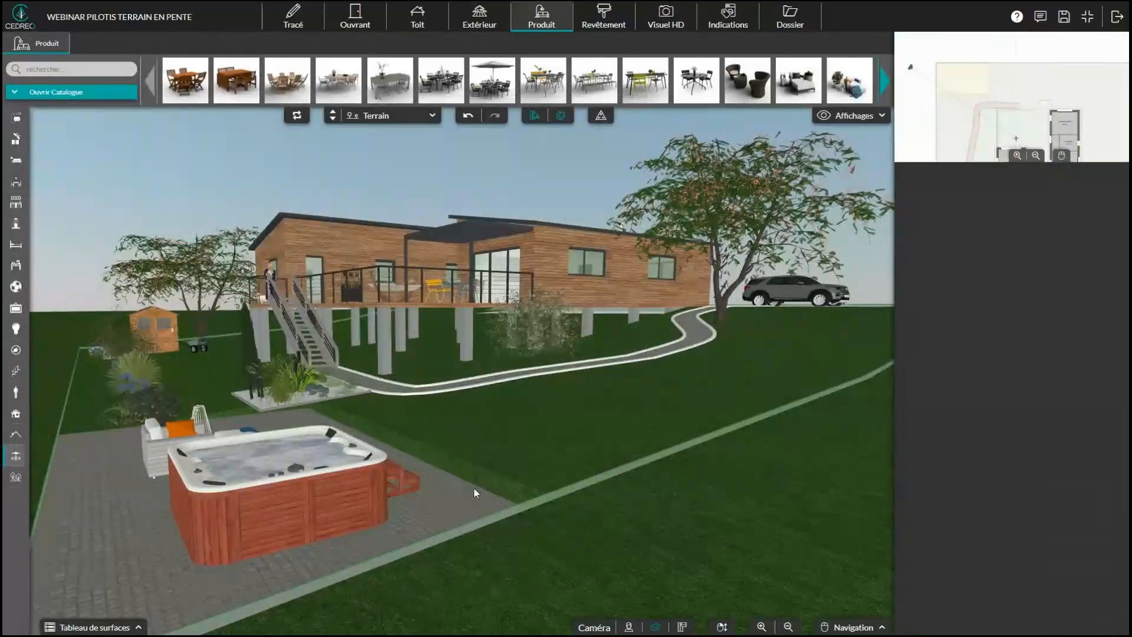
Step: Add Talutage embankments along the south and east edges of the Cour region, the two sides facing the inside of the plot
scroll(502, 482, up, 2)
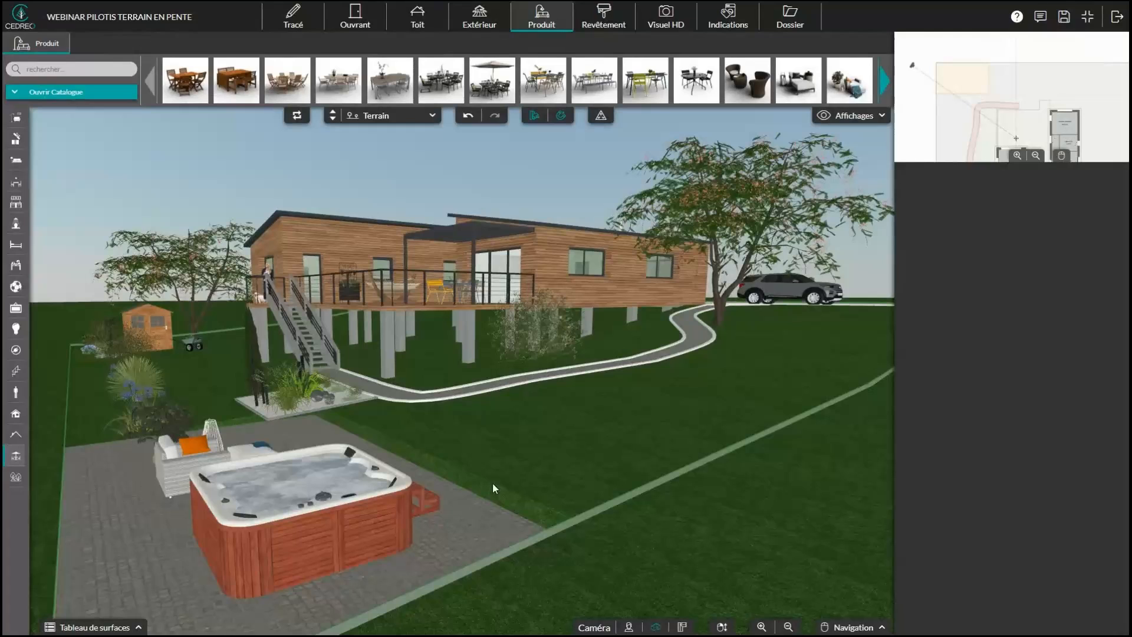
click(465, 8)
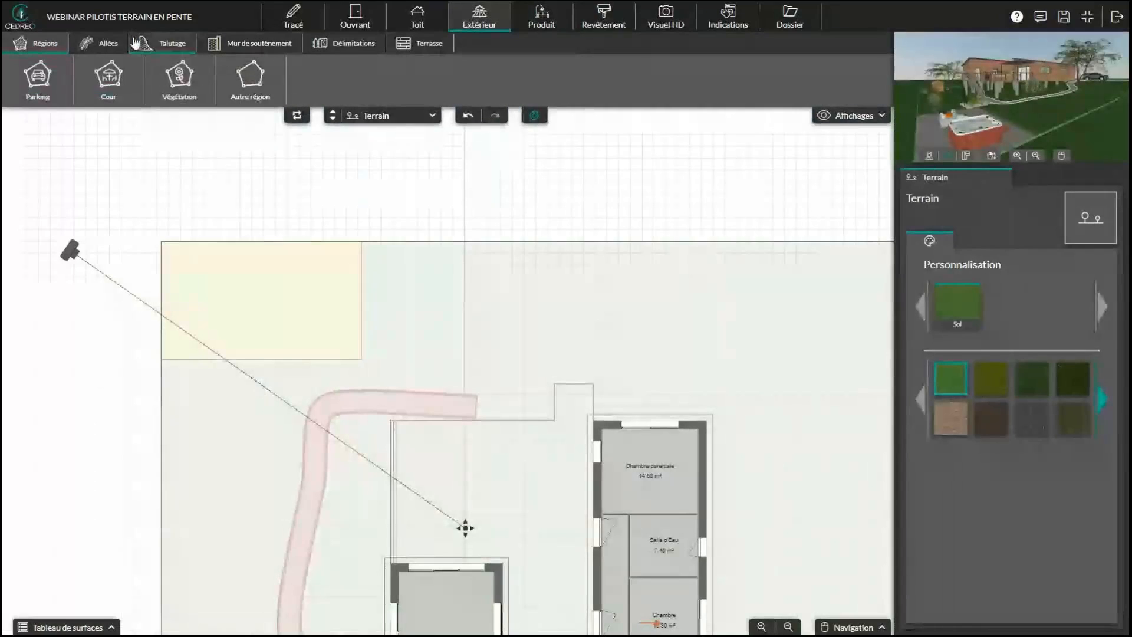
click(147, 54)
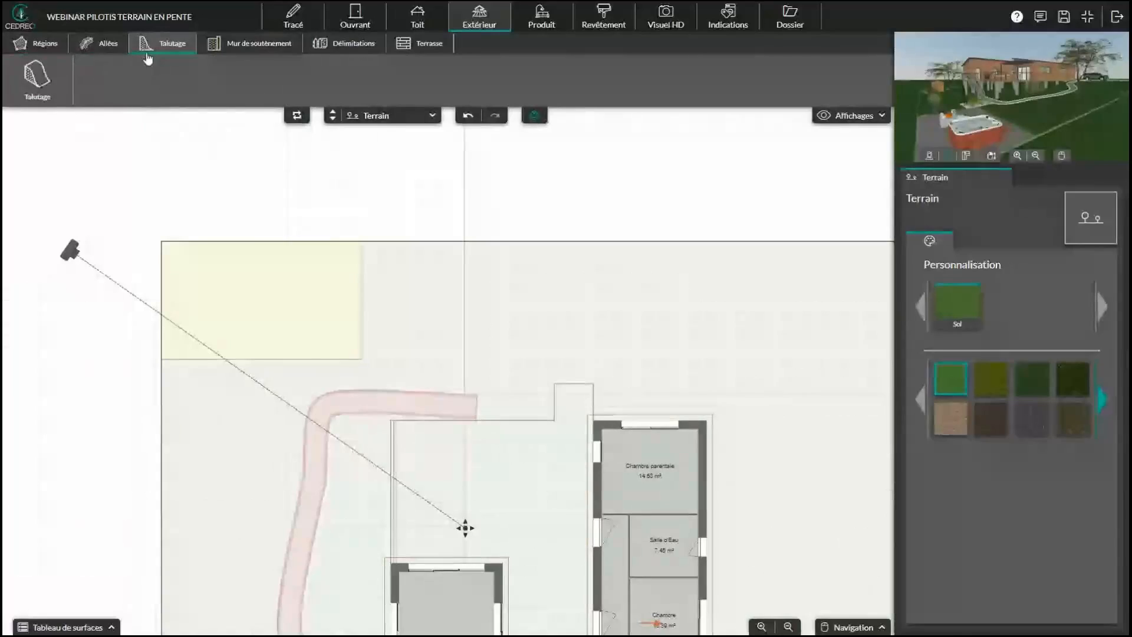
click(36, 78)
click(260, 363)
click(260, 373)
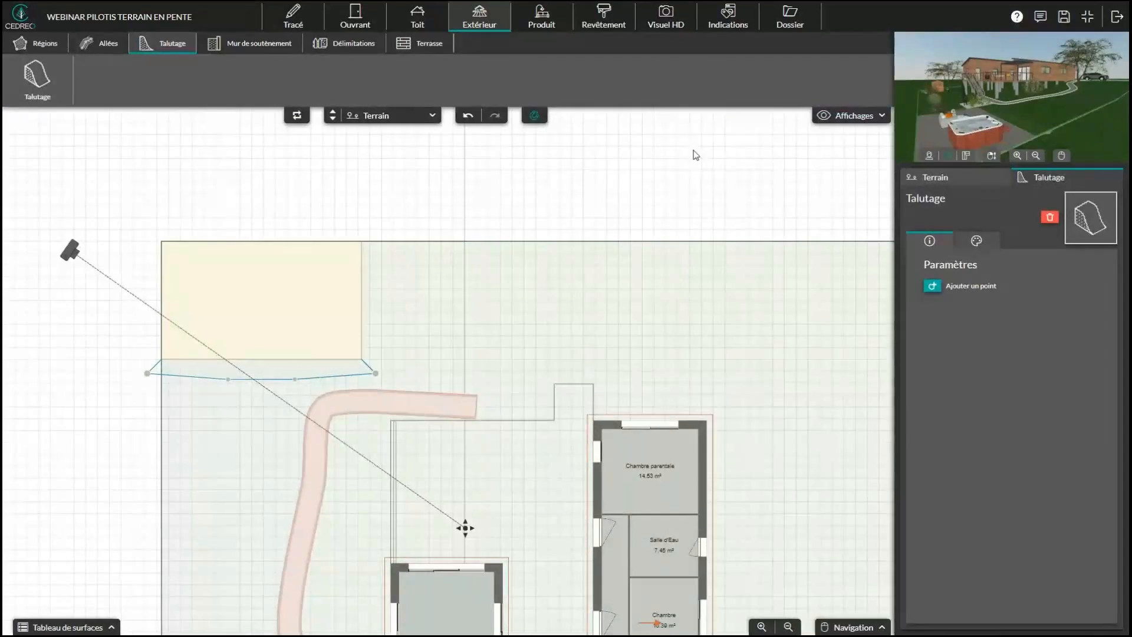
click(27, 78)
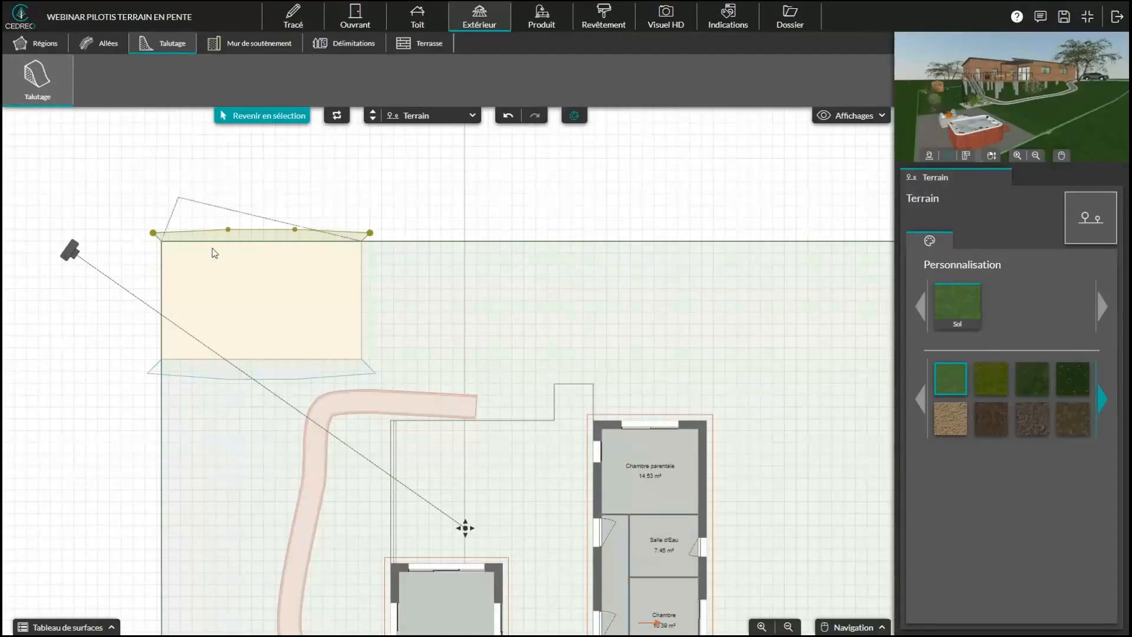
click(368, 293)
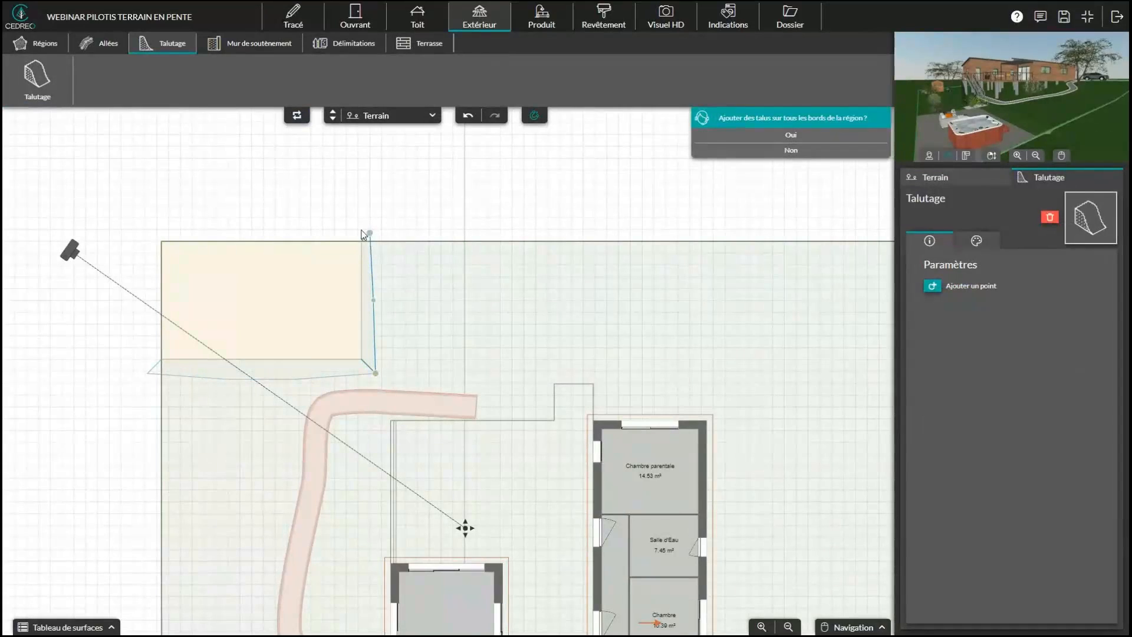
Step: Reshape both courtyard embankments by moving their outline points outward and aligning their ends with the north and west terrain boundaries
drag(370, 235, 407, 244)
drag(373, 300, 406, 300)
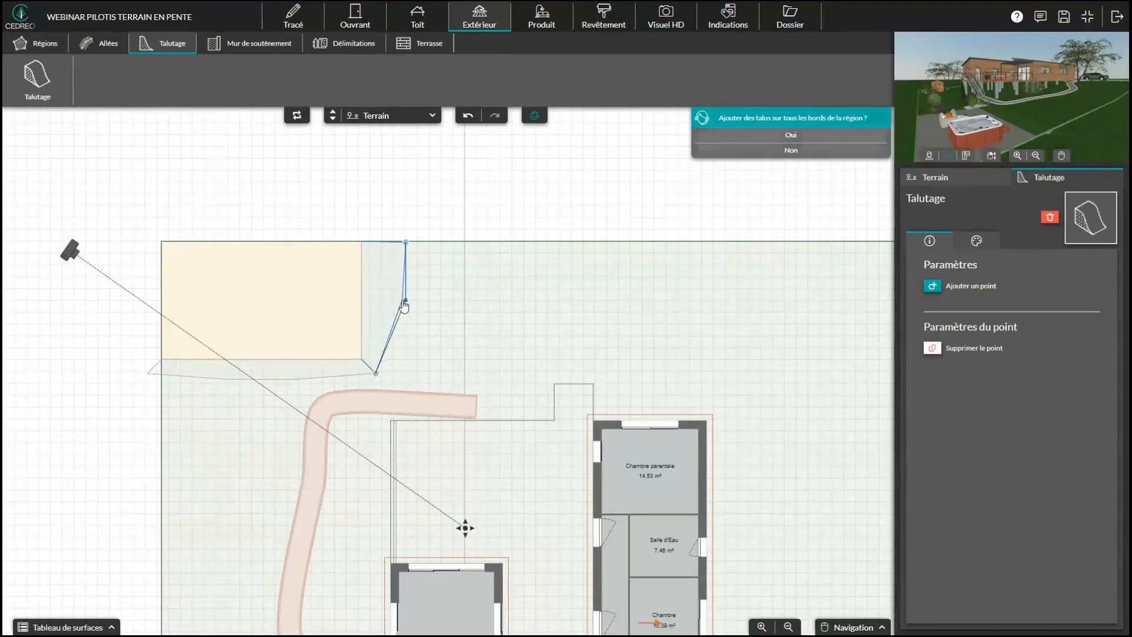
drag(375, 372, 400, 373)
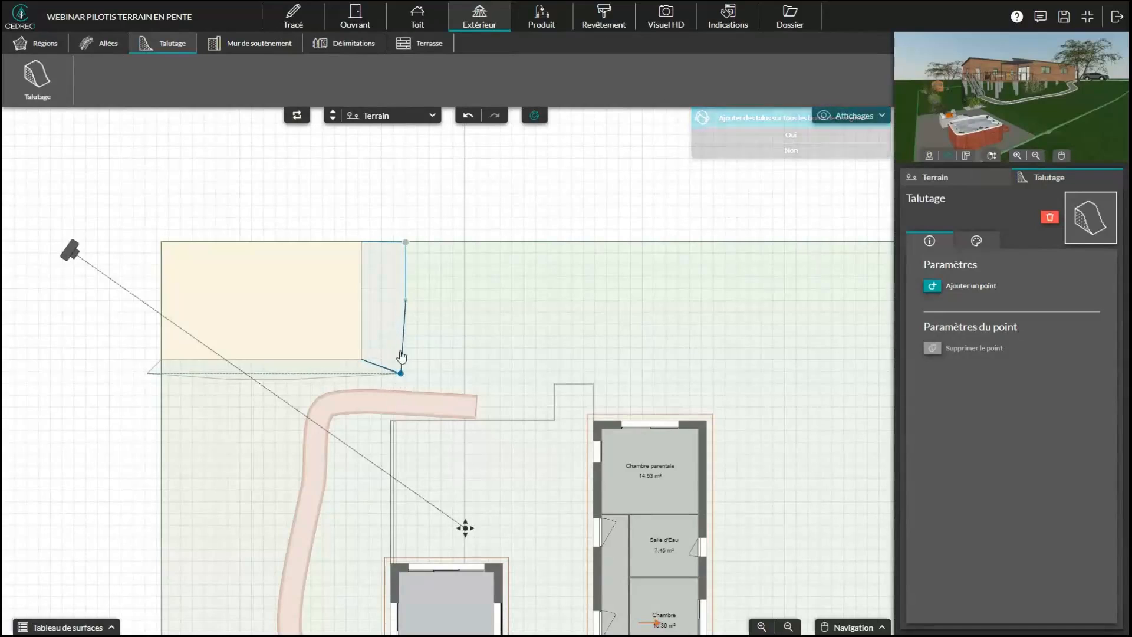
drag(295, 379, 298, 392)
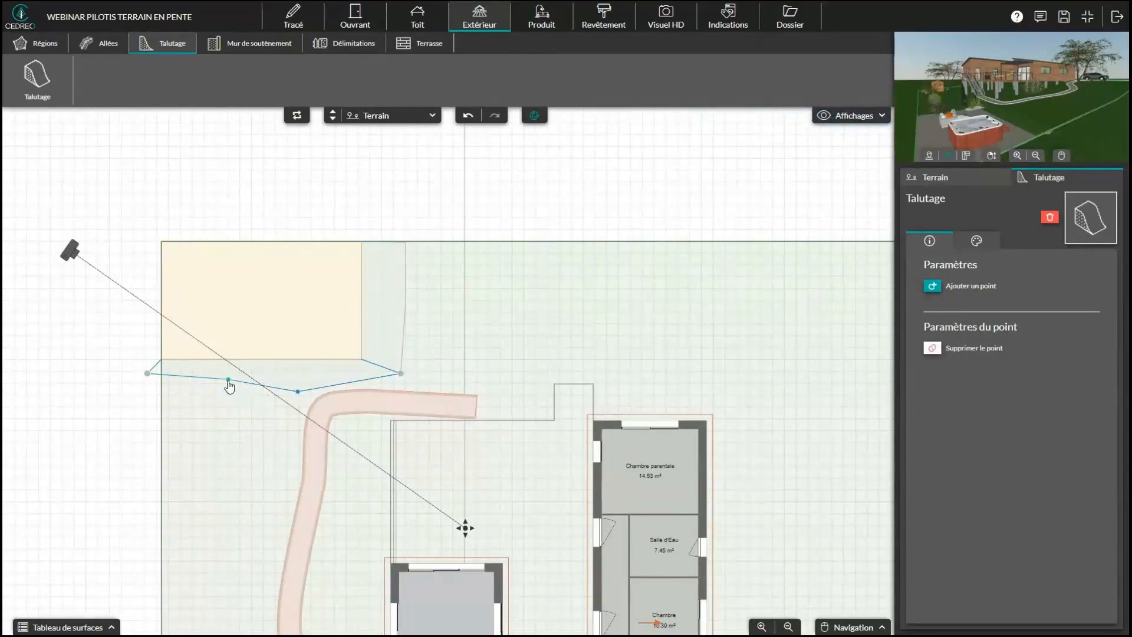
drag(229, 380, 228, 391)
drag(148, 374, 161, 391)
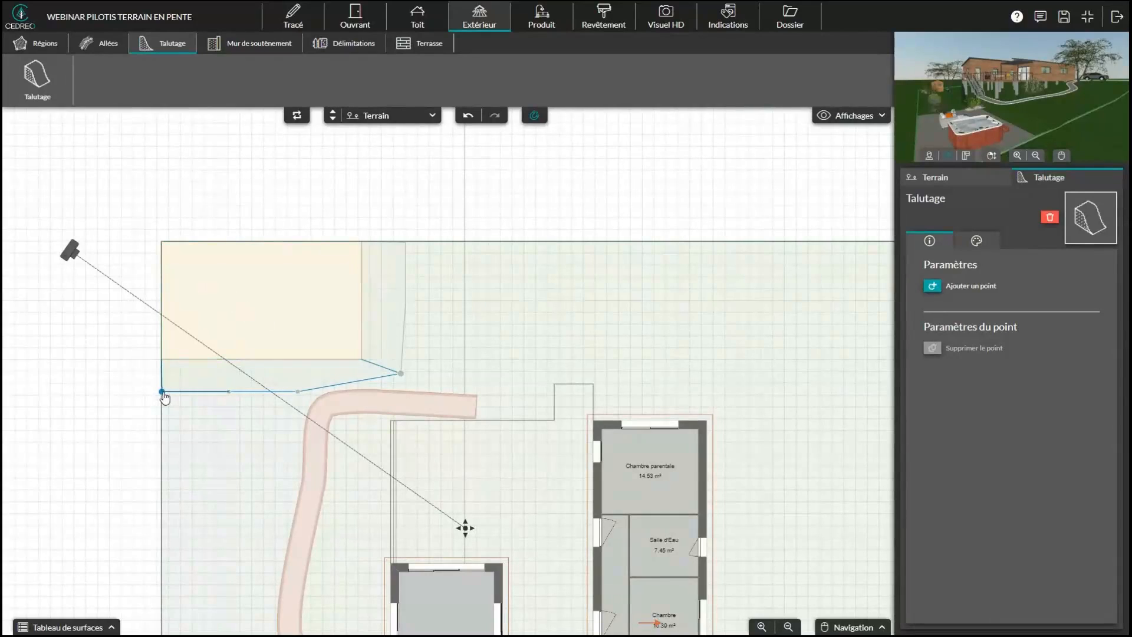
Step: Move the Massif de plantes bed clear of the courtyard embankment, onto the ground beside the foot of the terrace stairs
click(535, 23)
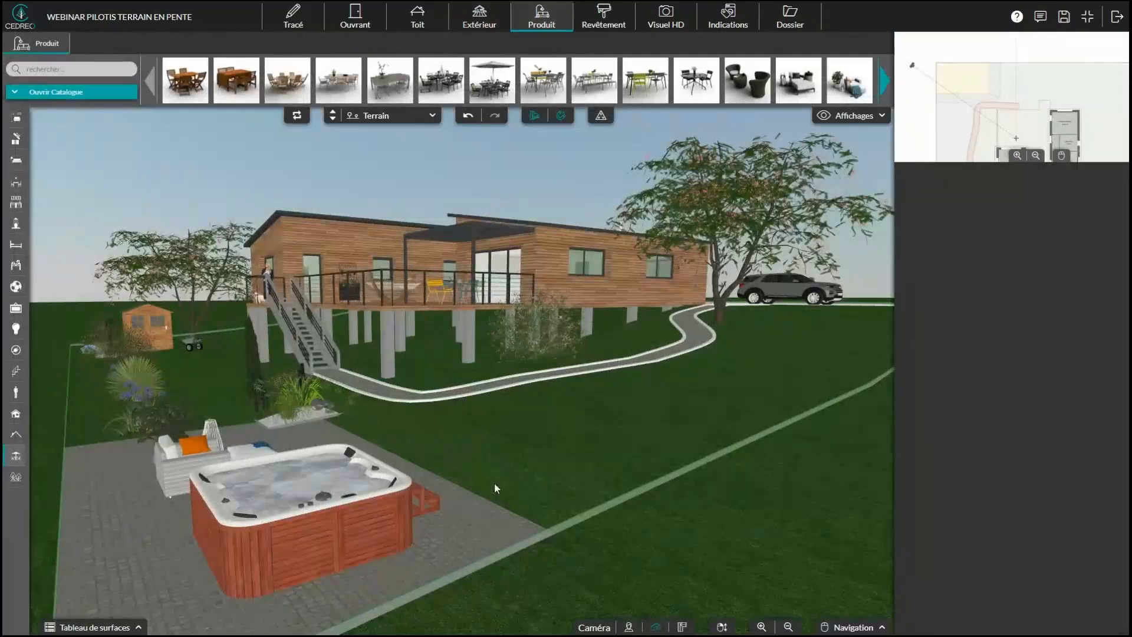
drag(582, 449, 555, 452)
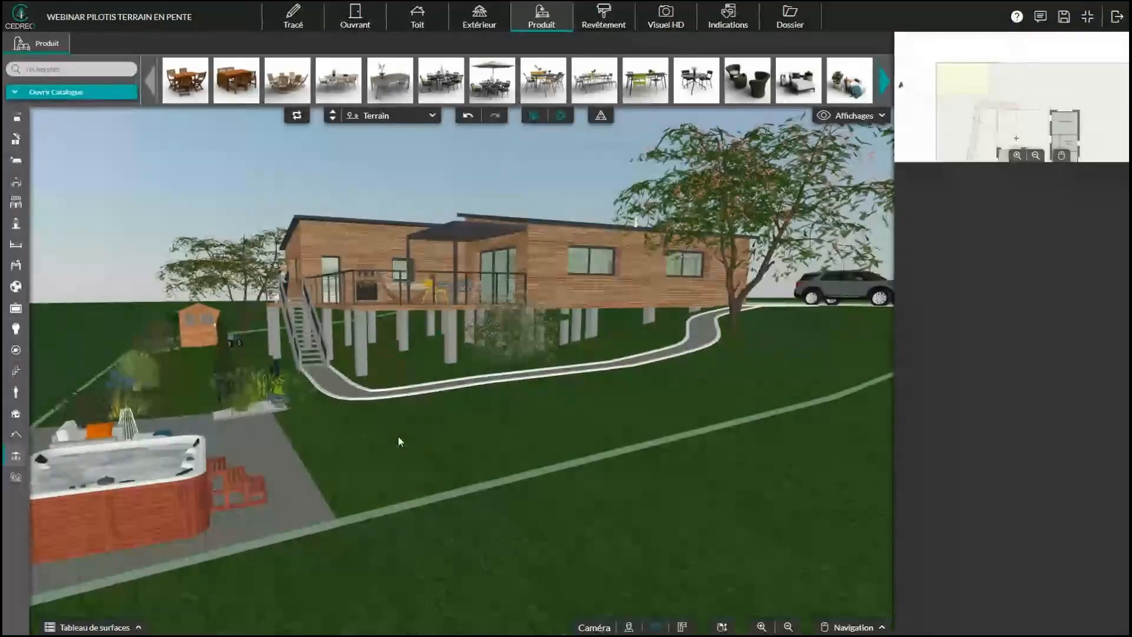
drag(367, 430, 482, 522)
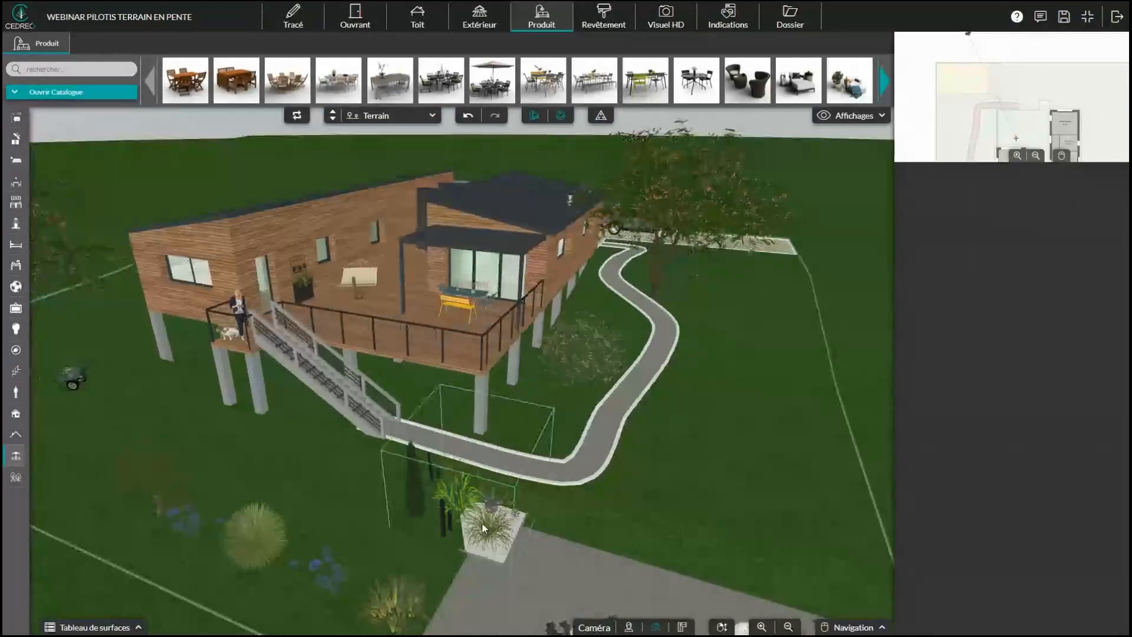
click(438, 526)
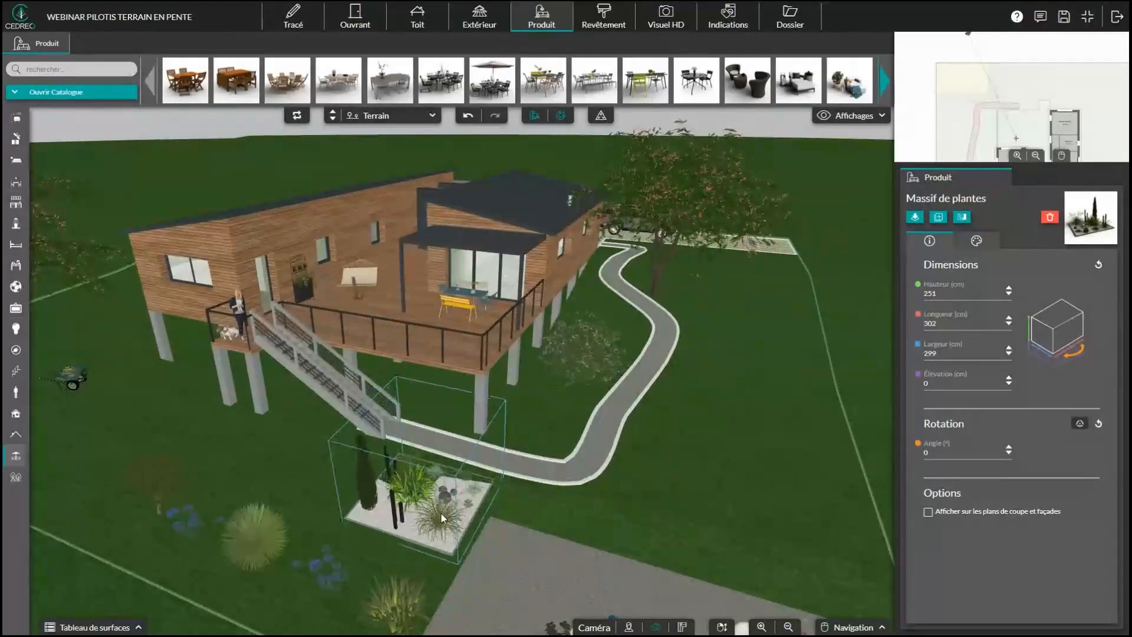
drag(590, 532, 513, 503)
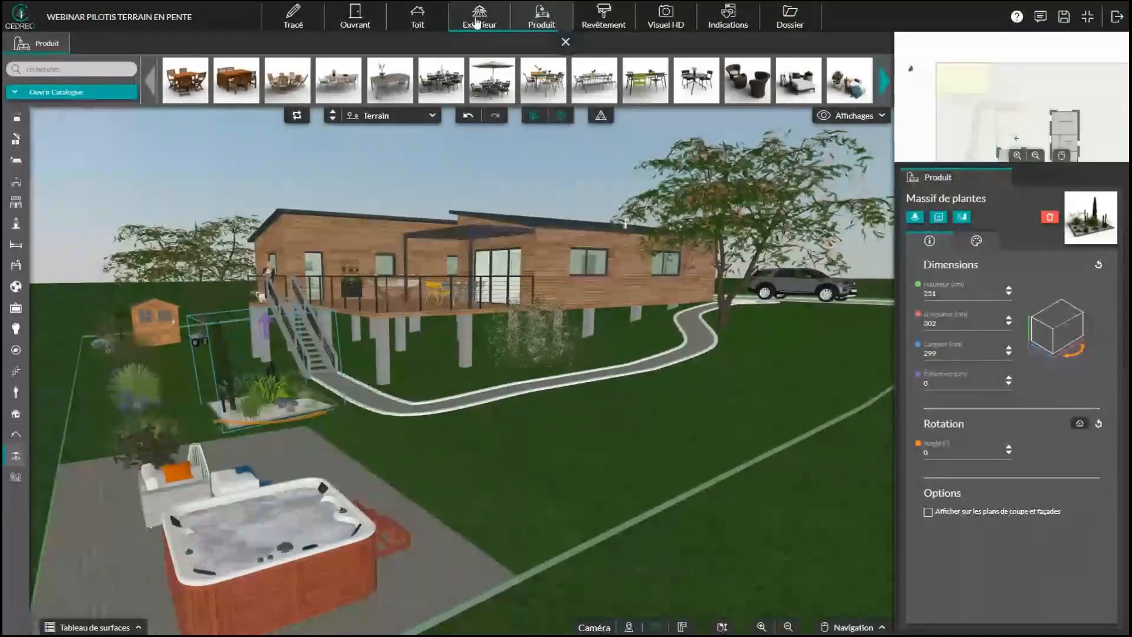
scroll(551, 401, down, 2)
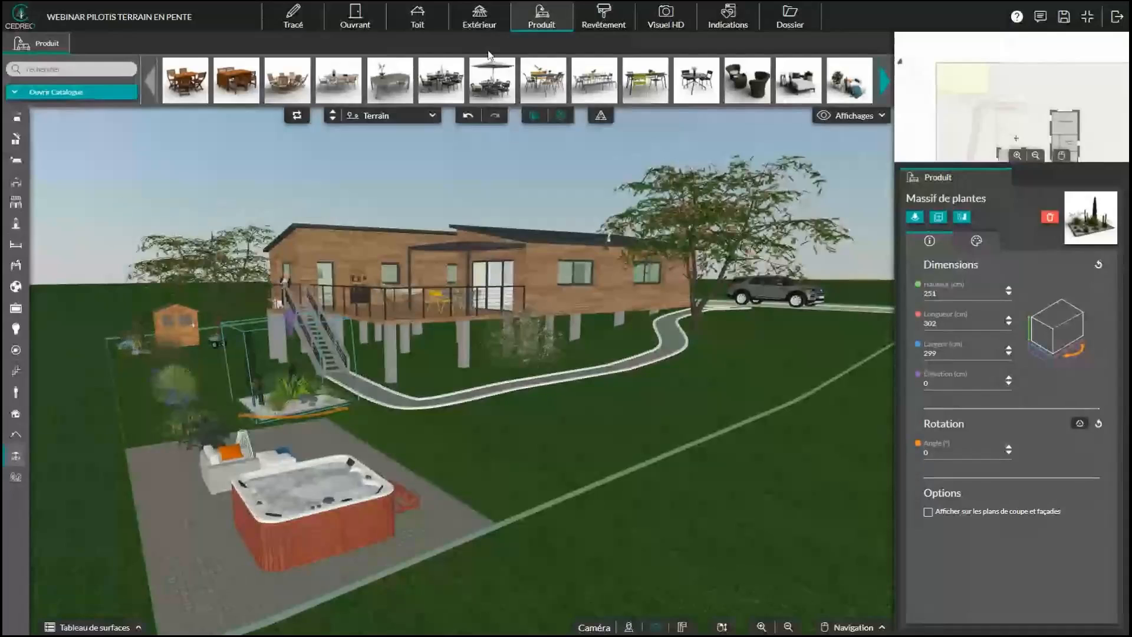
Step: Draw a Haie from the parking's northwest corner along the west, north and east plot boundaries to the southeast corner
click(479, 18)
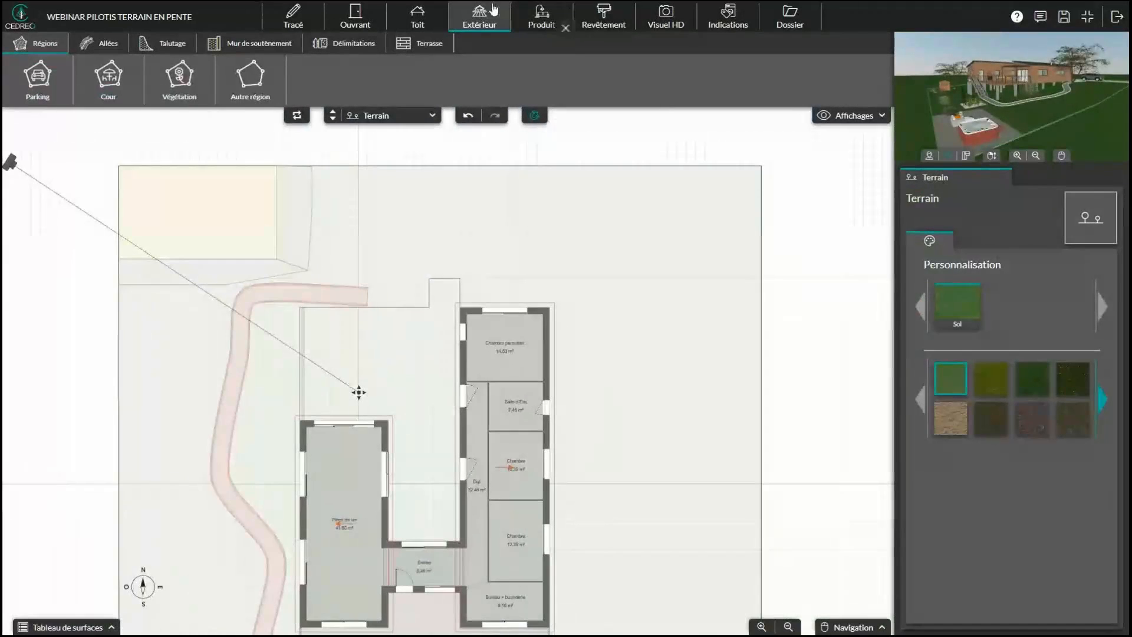
click(345, 43)
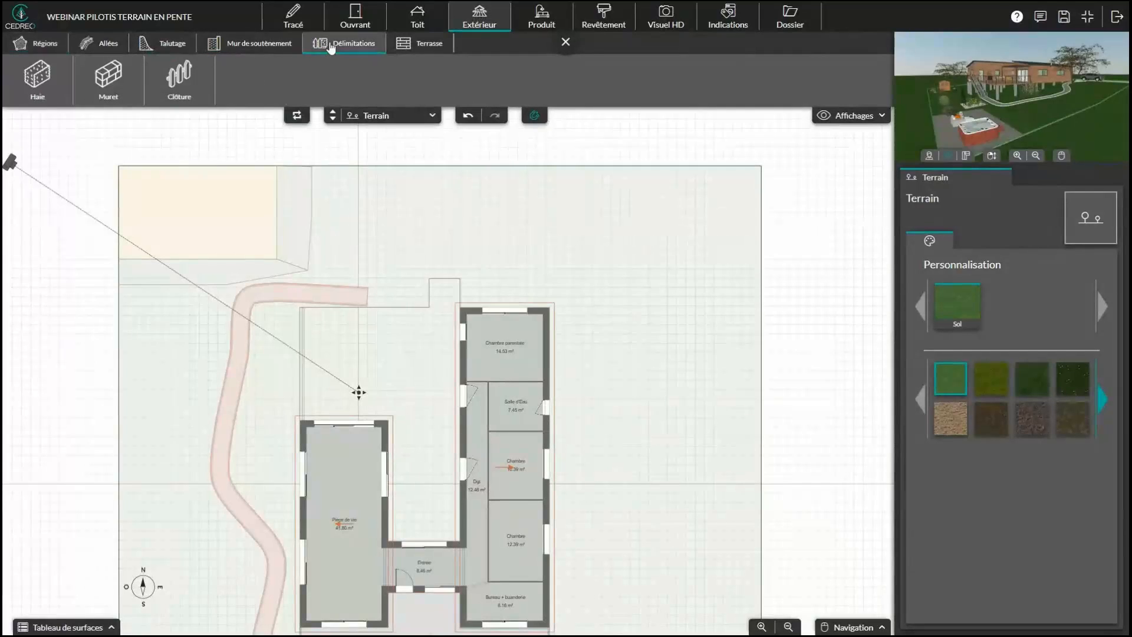
click(37, 78)
right_drag(138, 478, 141, 331)
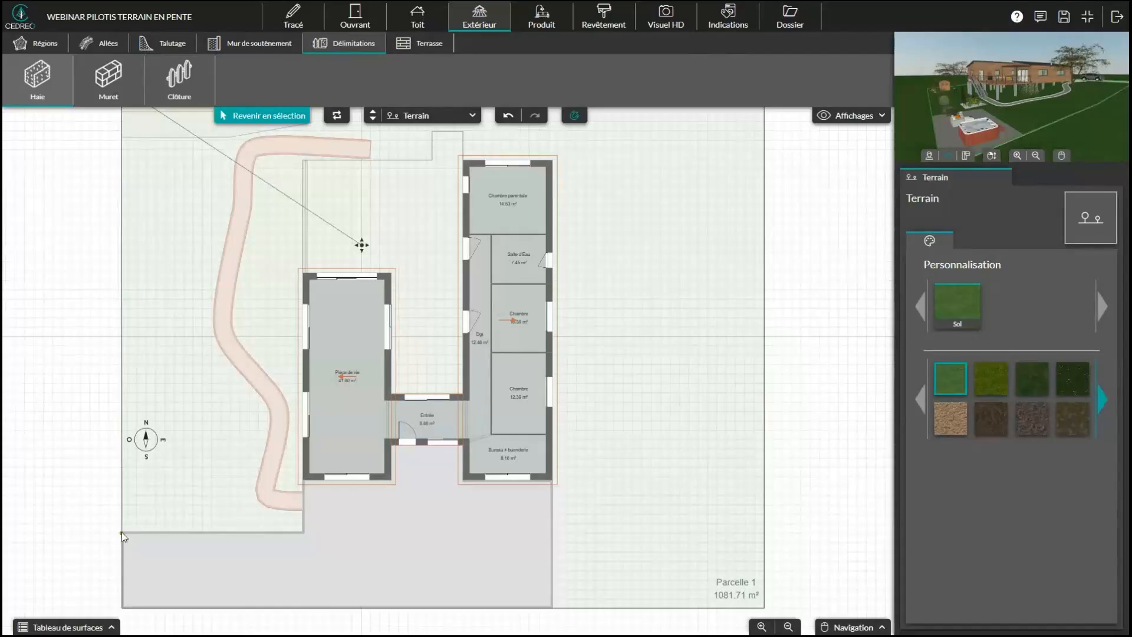
click(121, 531)
right_drag(130, 141, 152, 374)
click(144, 250)
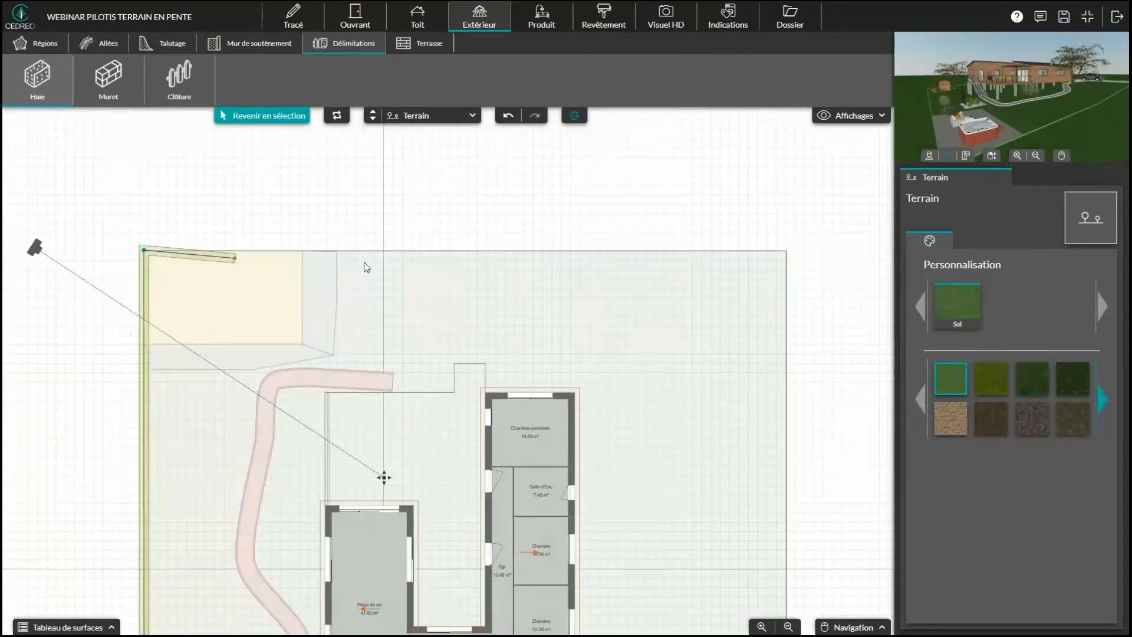
click(786, 250)
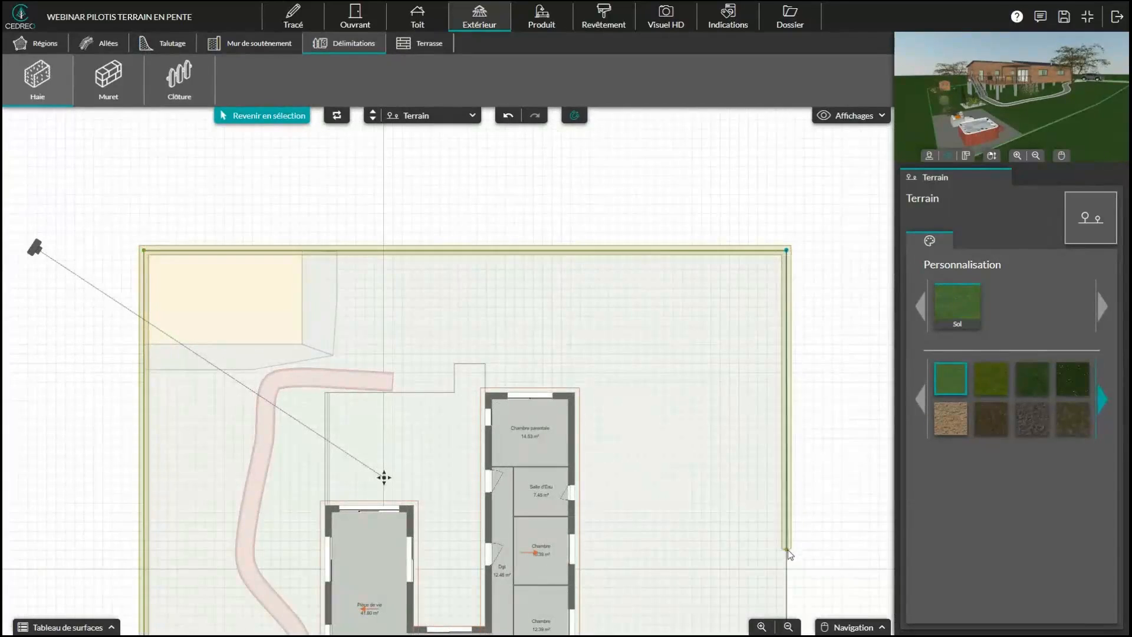
right_drag(788, 550, 757, 269)
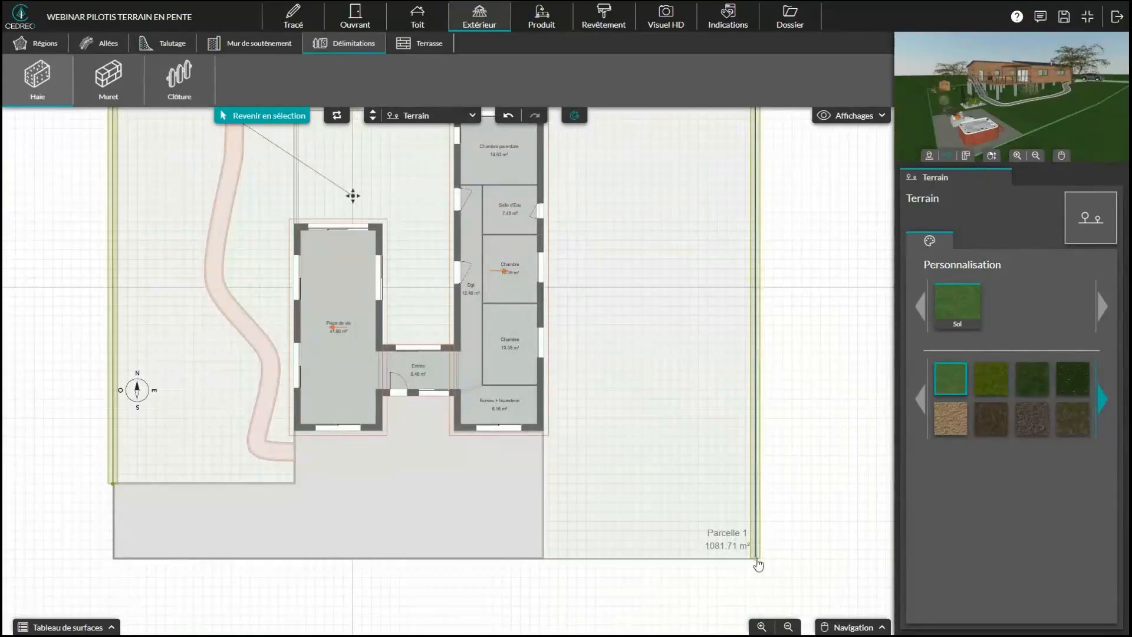
double_click(757, 559)
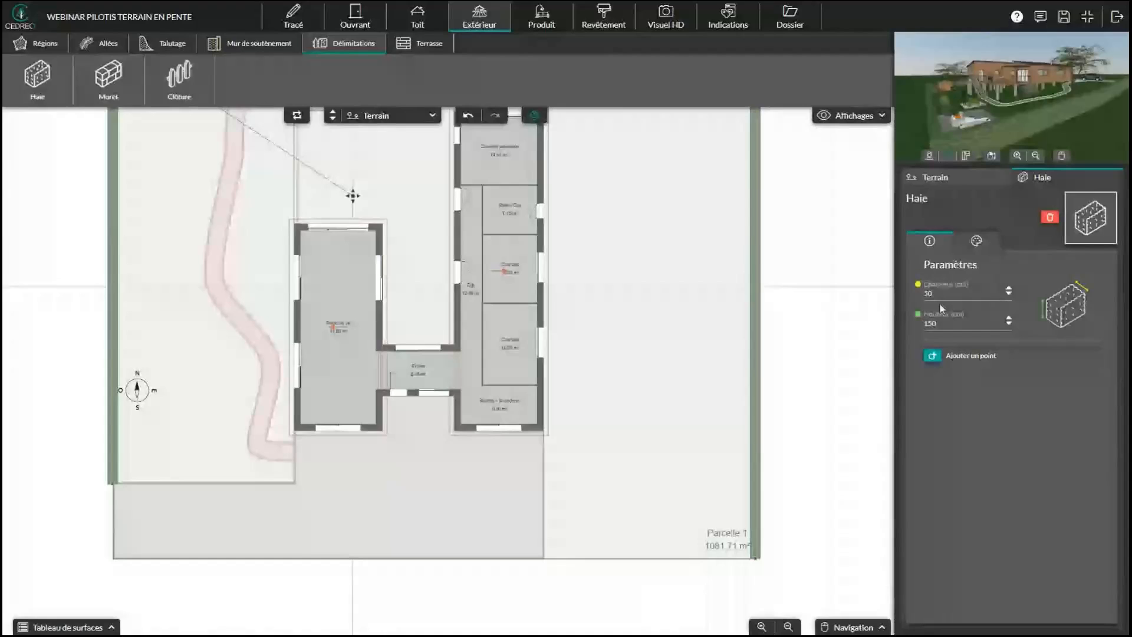
Step: Set the hedge's height to 200 cm and give it the fine dark green foliage finish
drag(938, 322, 927, 324)
text(100)
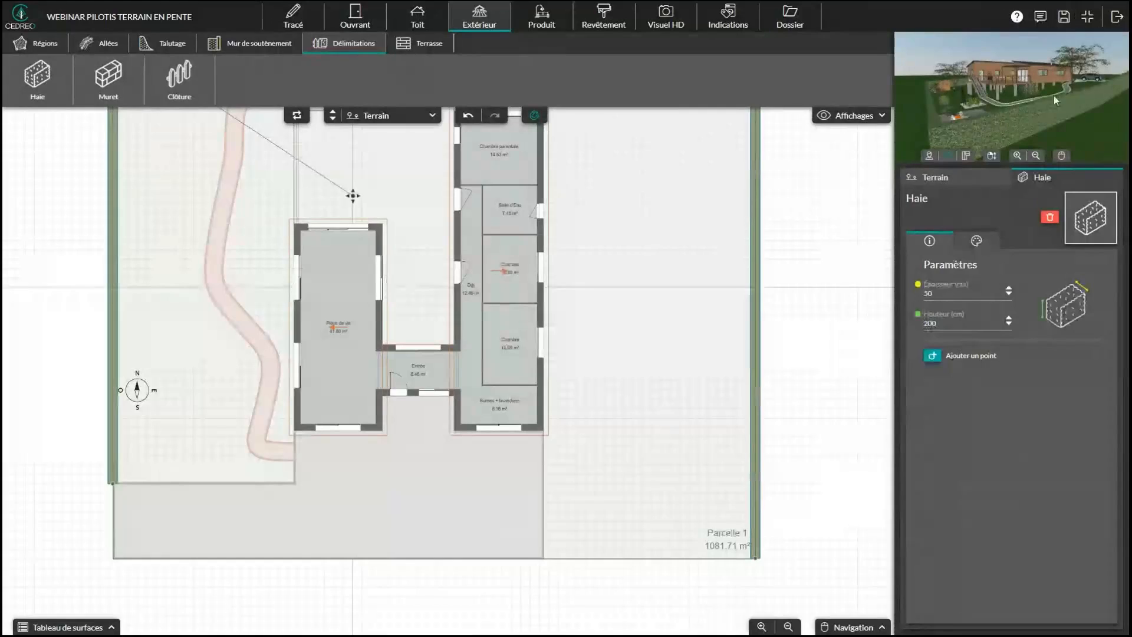
click(976, 250)
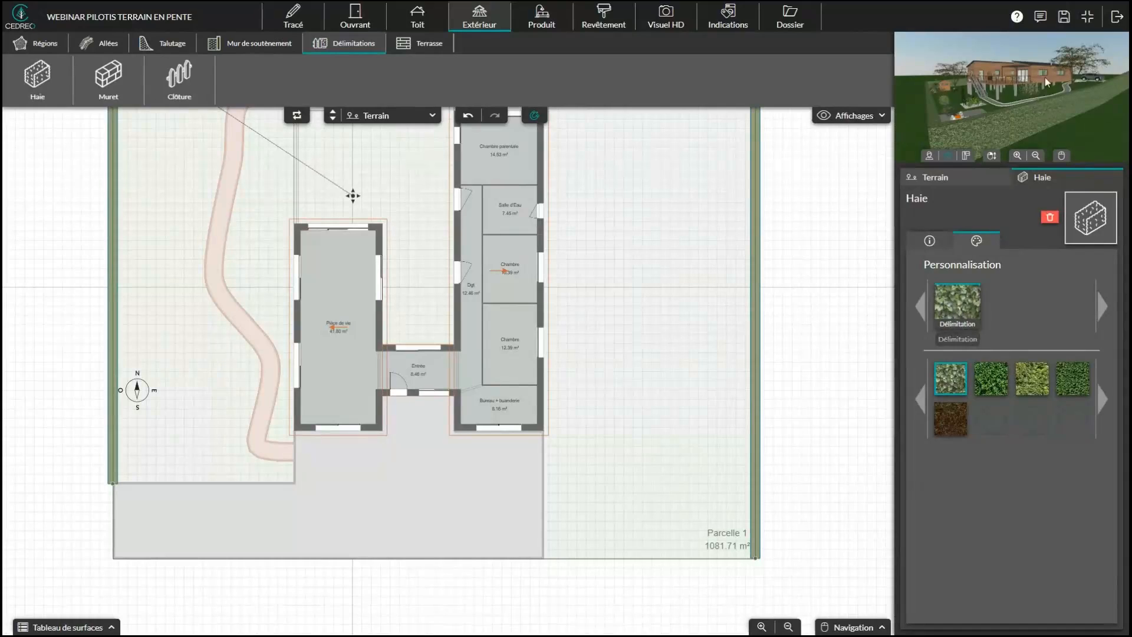
click(954, 421)
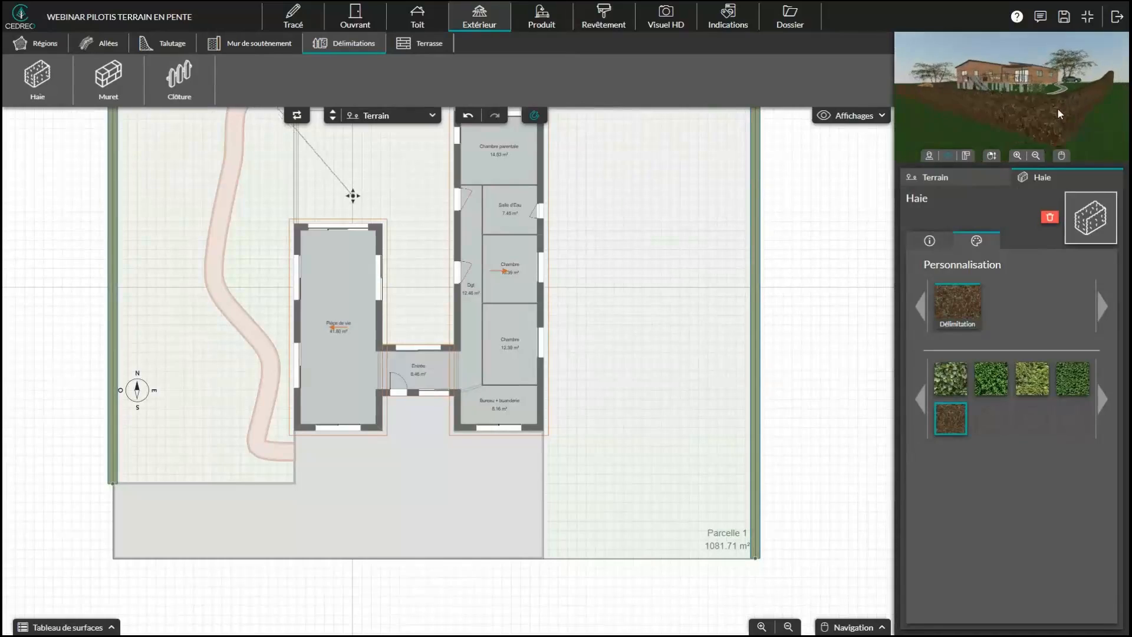
click(1073, 379)
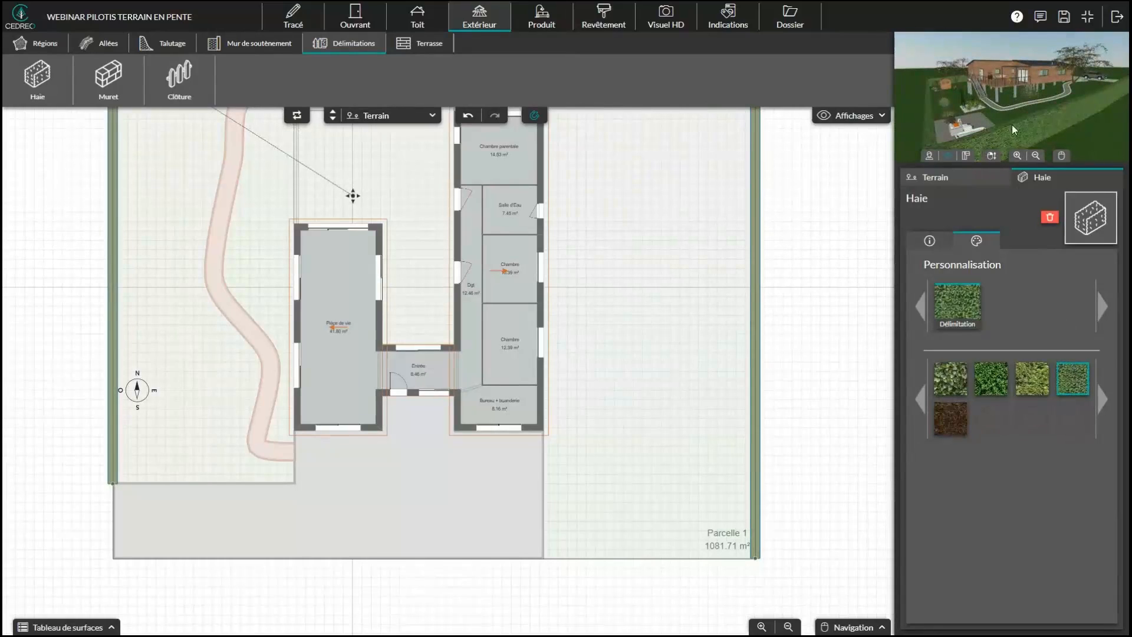
drag(1093, 109, 1024, 117)
Step: Draw a Muret along the whole south plot boundary, from the parking's southwest corner to the end of the hedge
click(108, 78)
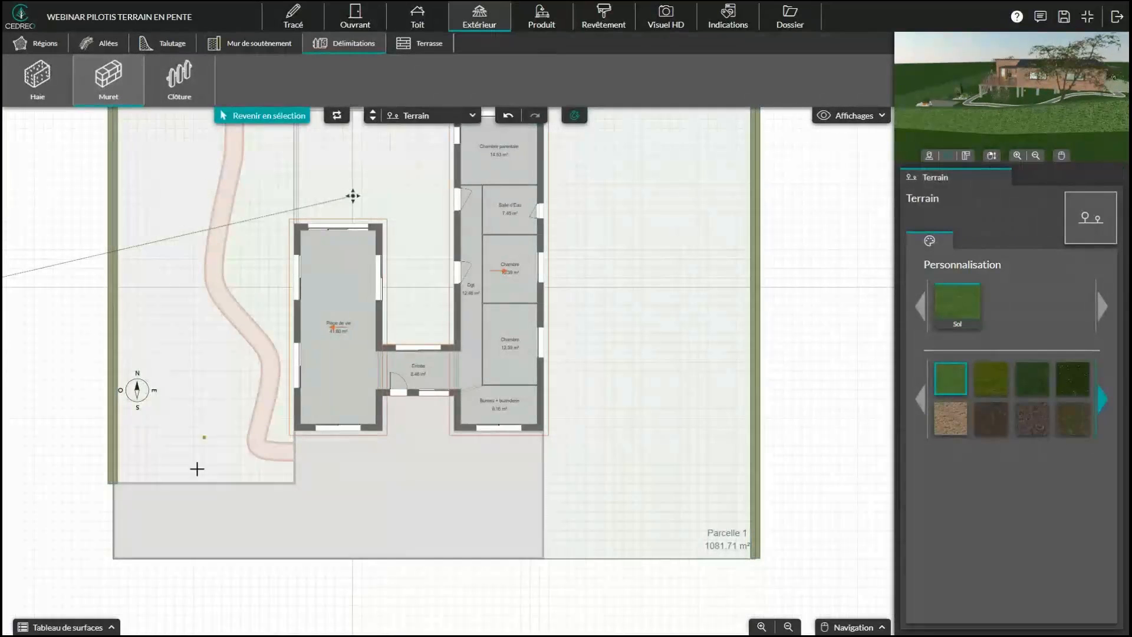
right_drag(129, 547, 154, 511)
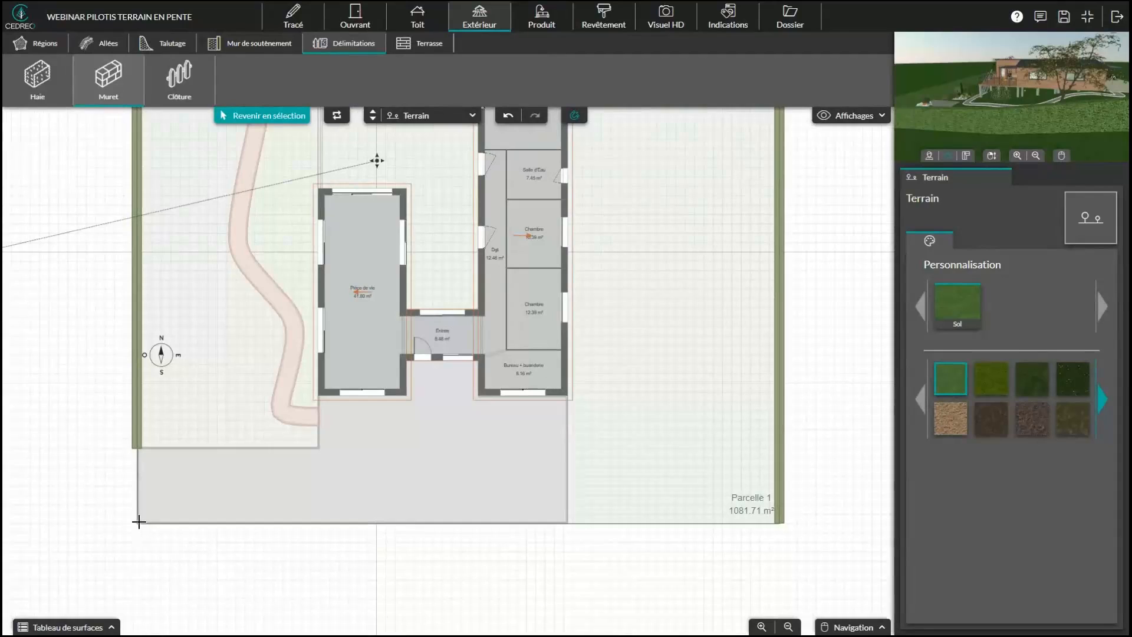
double_click(780, 524)
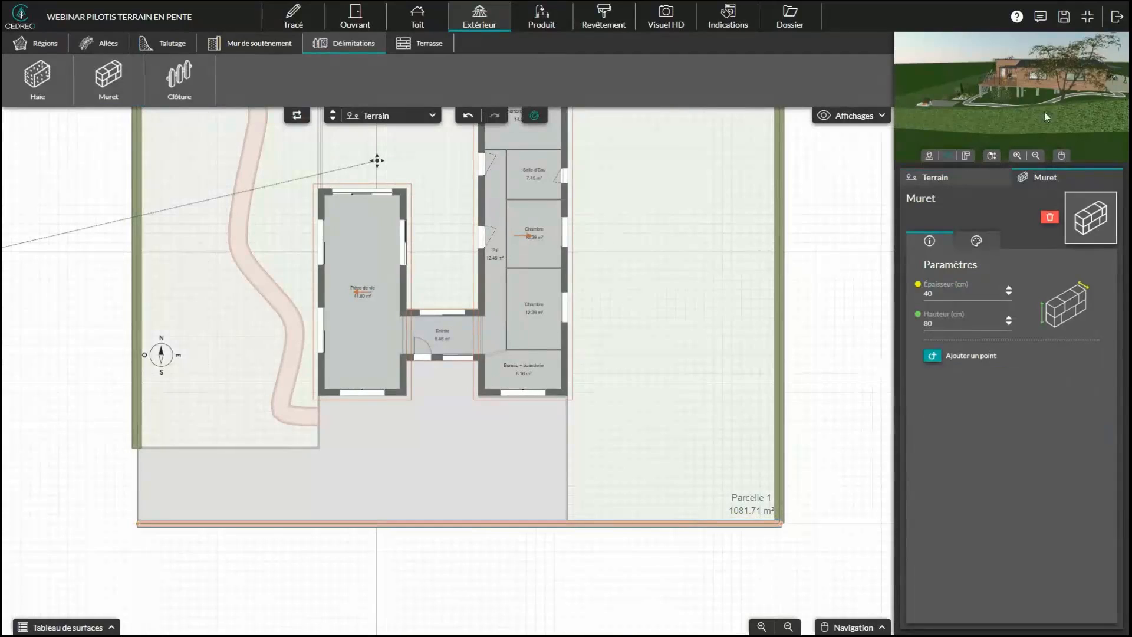
Step: Give the low boundary wall the rustic brown stone finish and check it in 3D from the street side
mouse_move(1067, 122)
mouse_down()
mouse_move(1028, 111)
mouse_move(1019, 127)
mouse_up()
scroll(1023, 112, down, 2)
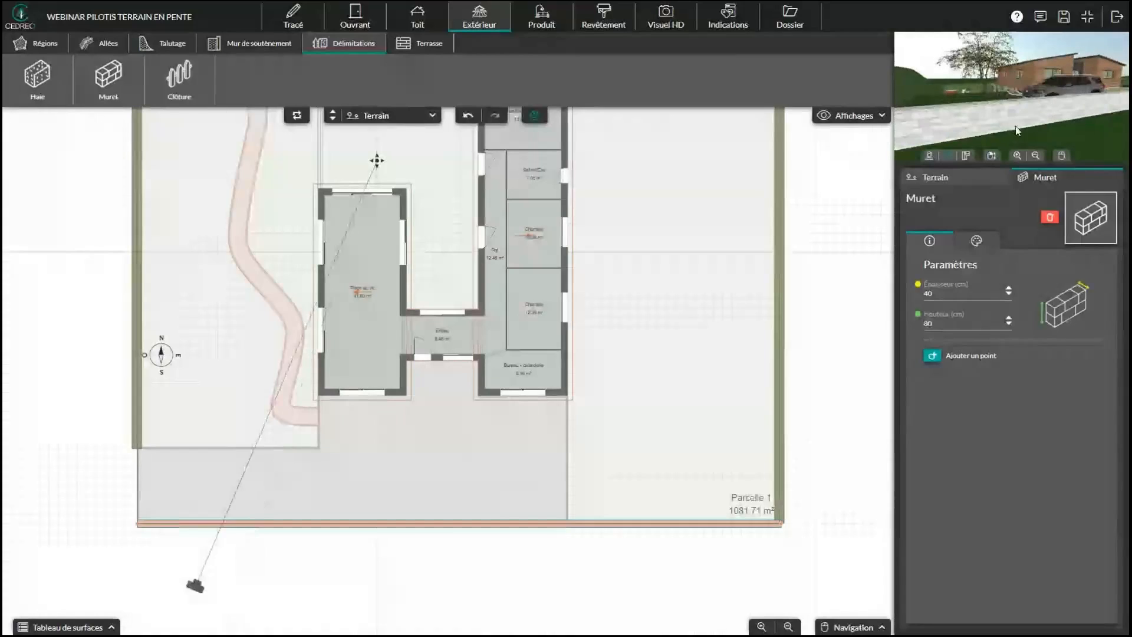
click(976, 241)
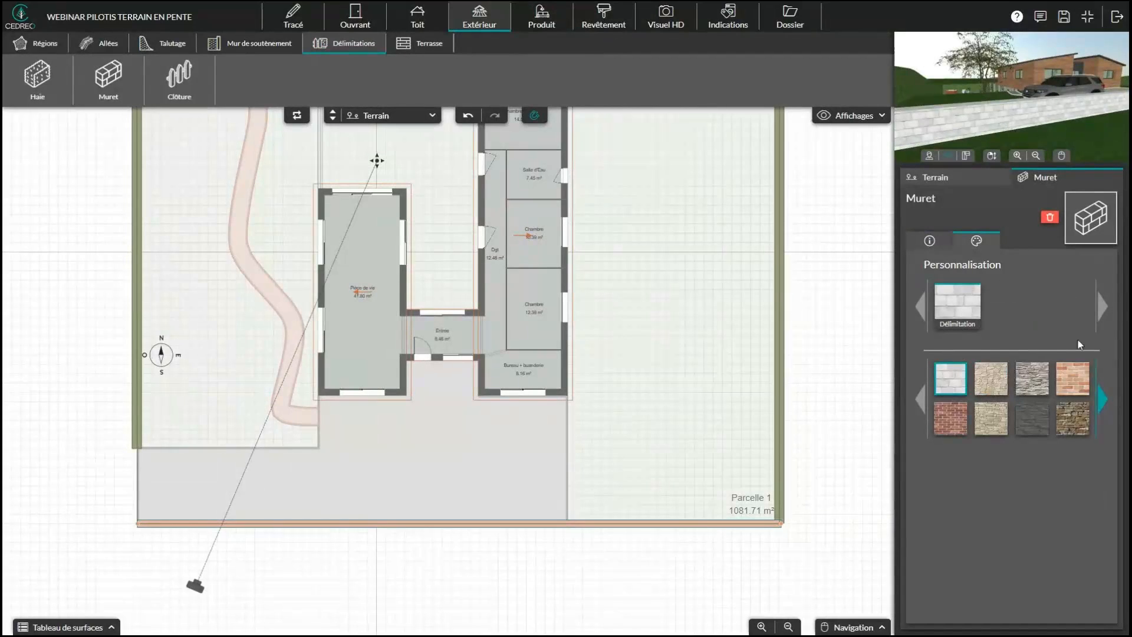
click(1072, 419)
mouse_move(1042, 125)
mouse_down()
mouse_move(1009, 136)
mouse_move(1032, 133)
mouse_up()
Step: Add a point to the low wall near the middle of the south boundary, in front of the house entrance
click(743, 516)
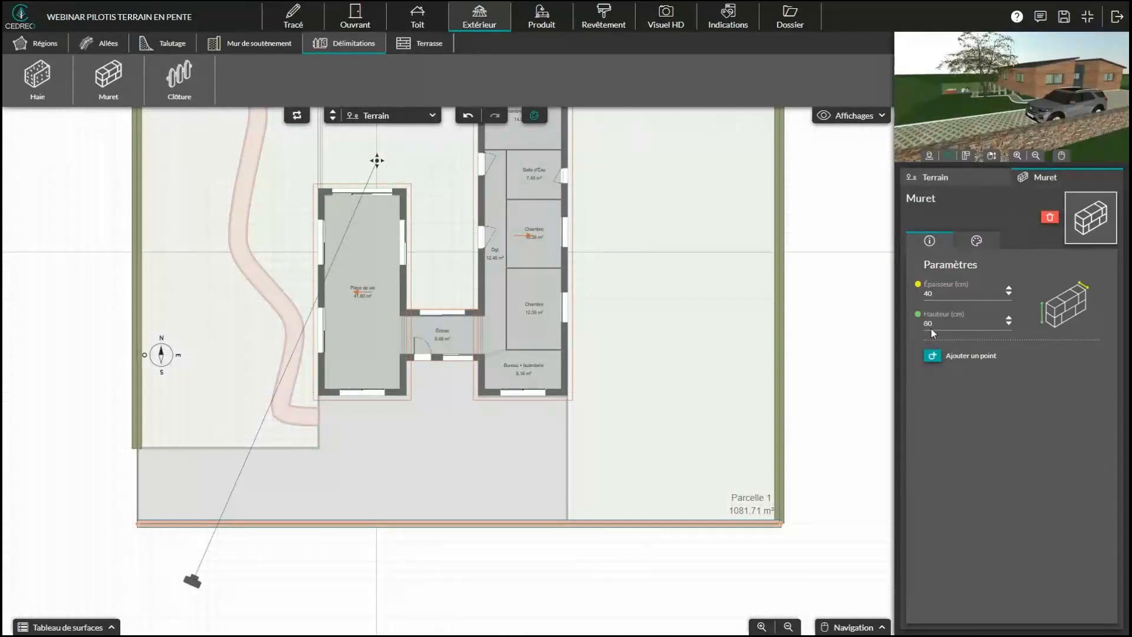
click(932, 355)
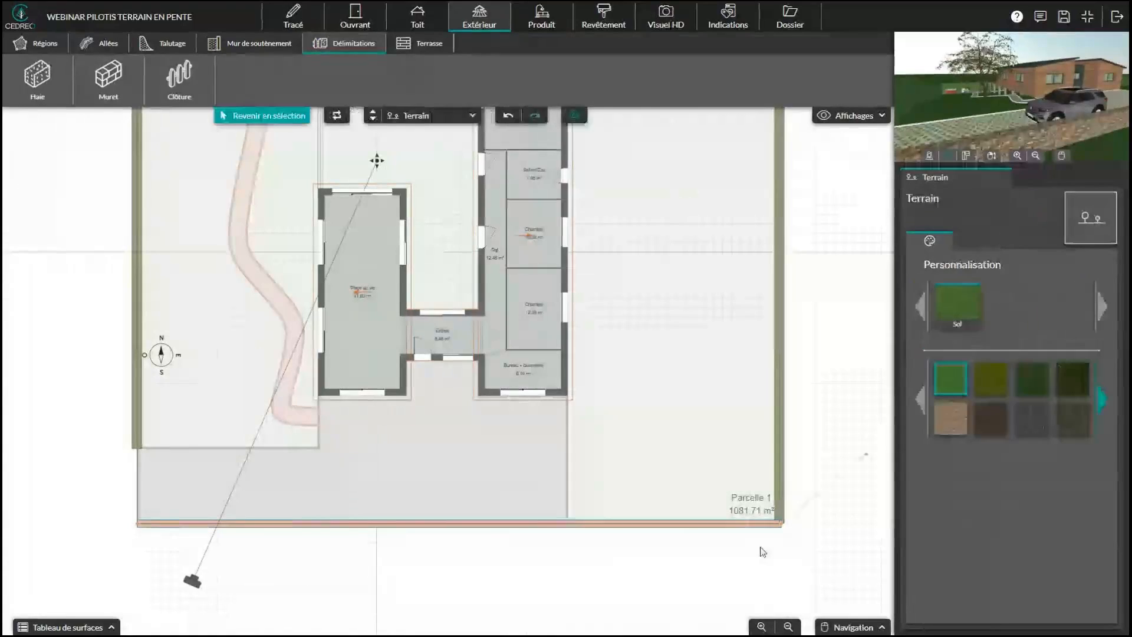
click(445, 531)
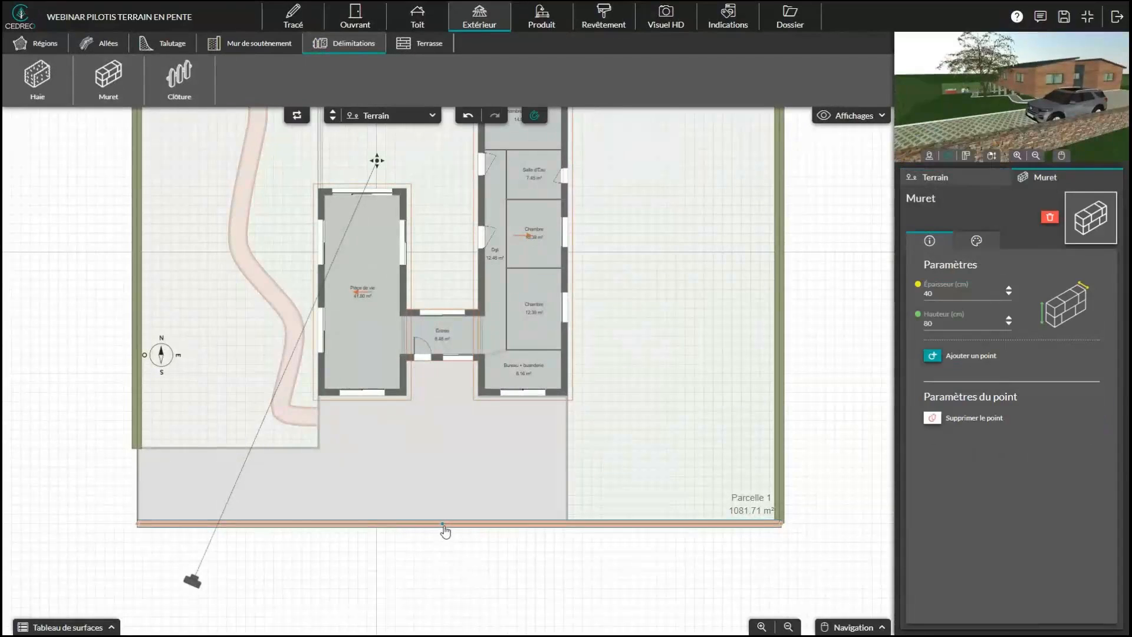
Step: Remove the added midpoint from the low stone wall on the south boundary and delete the whole wall
mouse_move(444, 526)
mouse_down()
mouse_move(445, 566)
mouse_move(442, 531)
mouse_up()
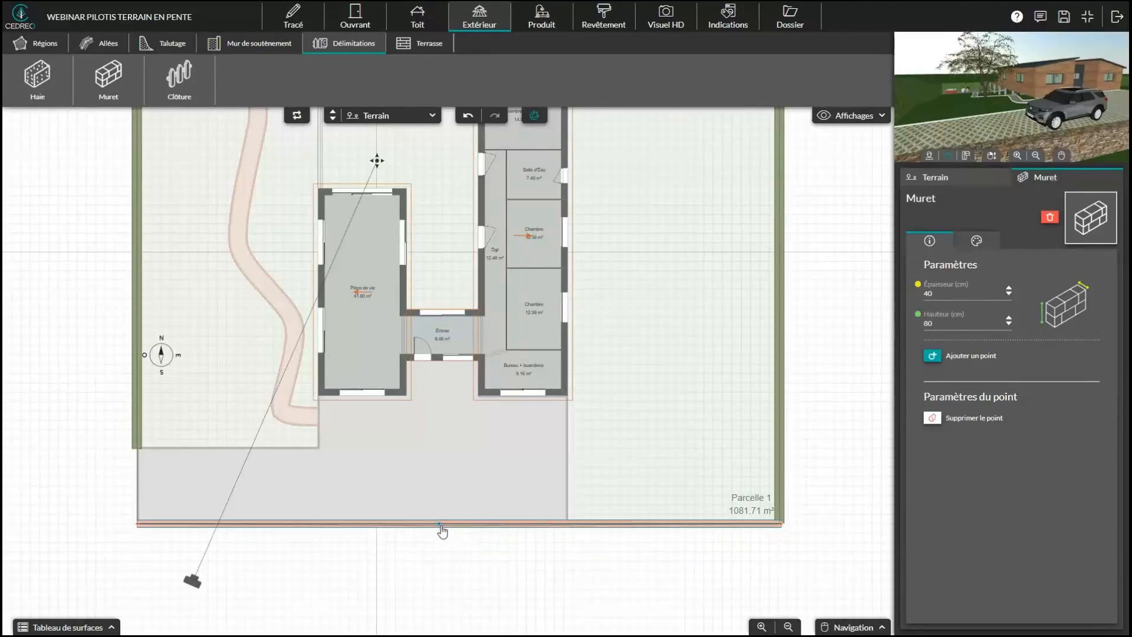
click(932, 419)
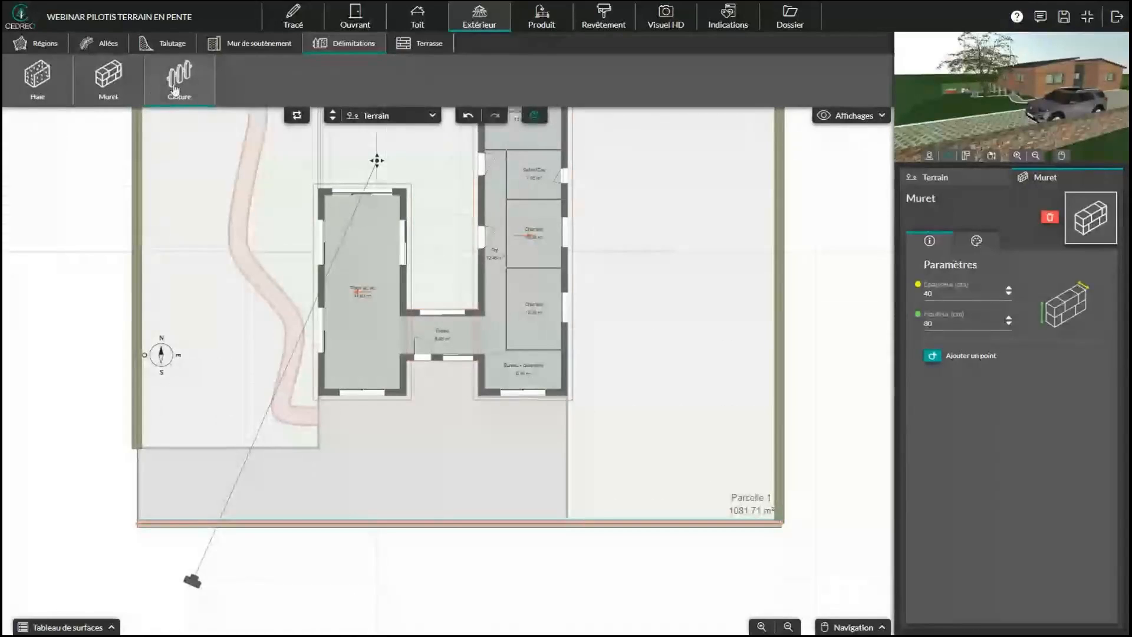
click(646, 521)
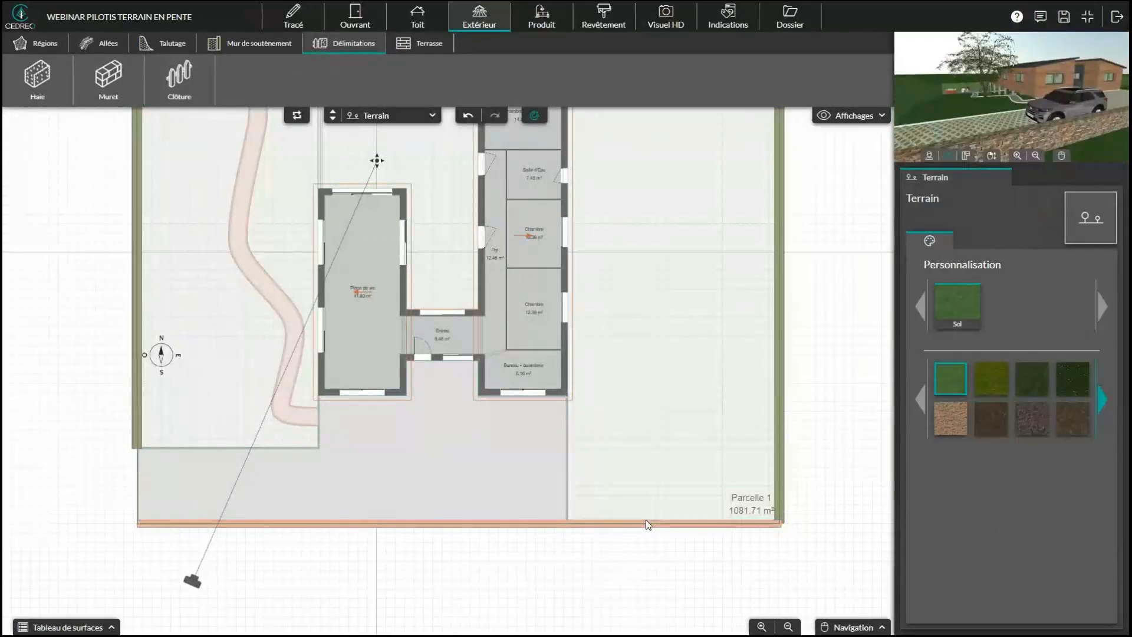
click(700, 529)
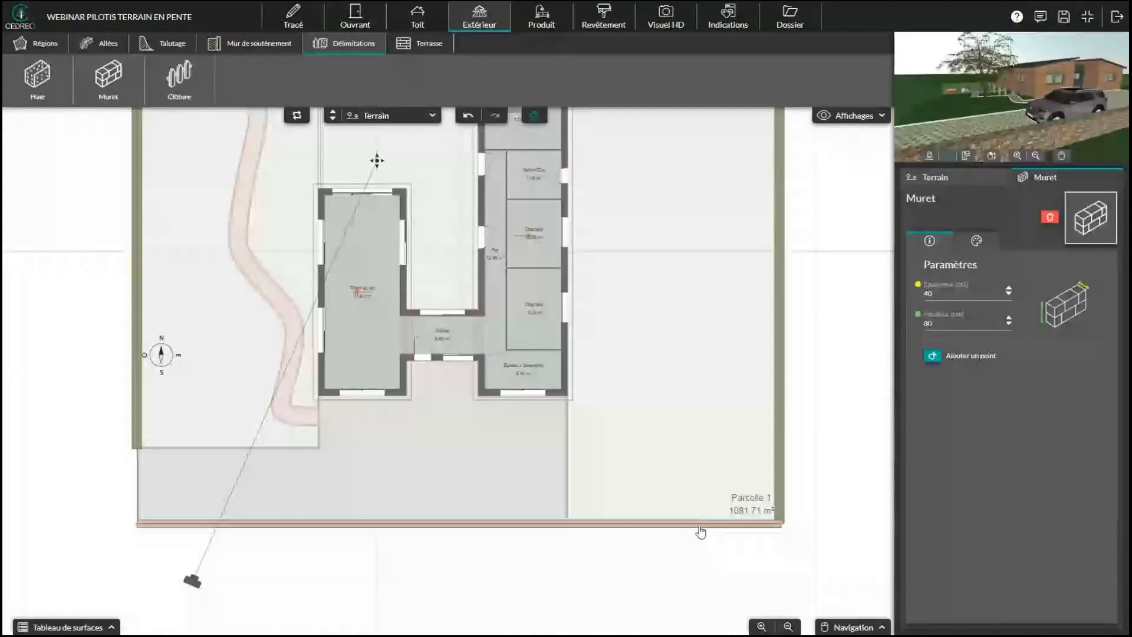
click(701, 532)
Step: Draw a Clôture along the whole south boundary, from the hedge's end to the parking's southwest corner, and view it in 3D
click(188, 88)
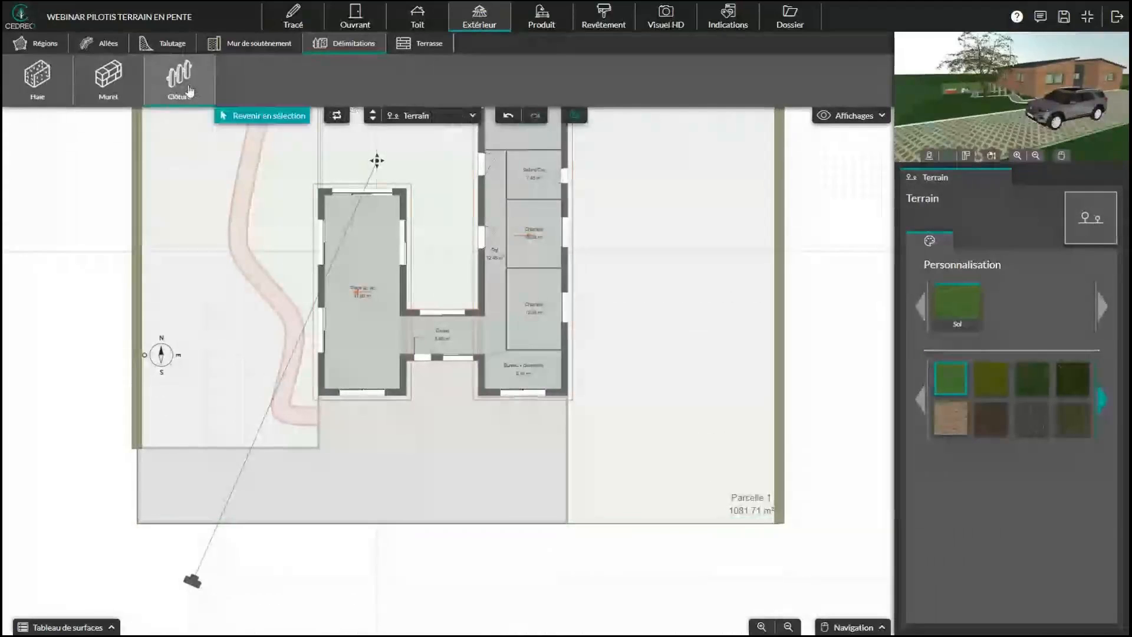
click(778, 520)
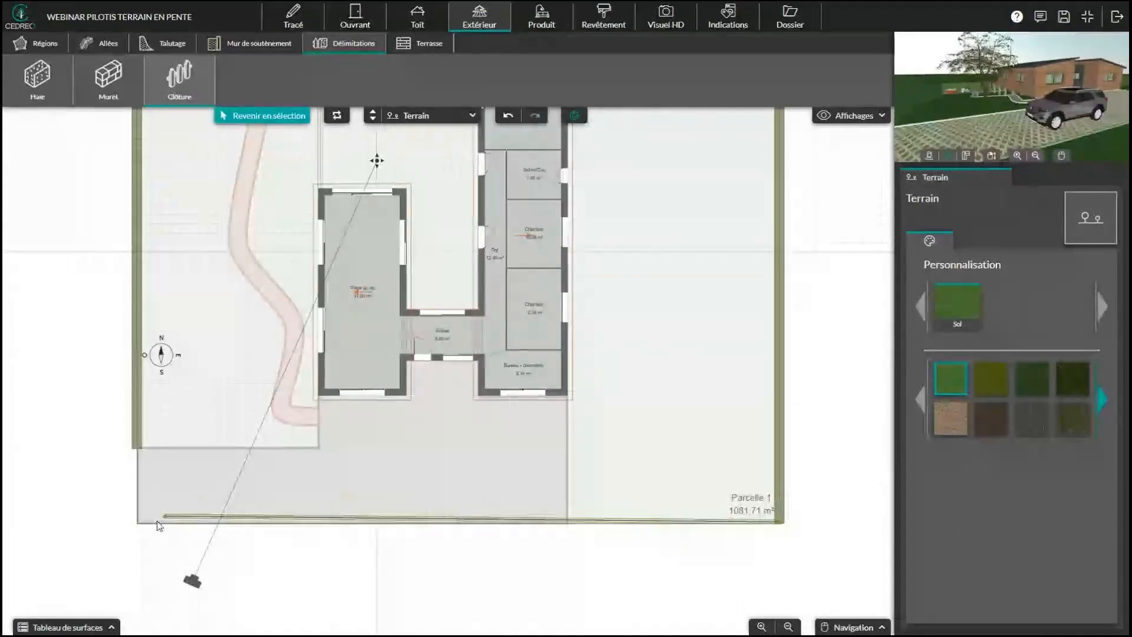
double_click(137, 521)
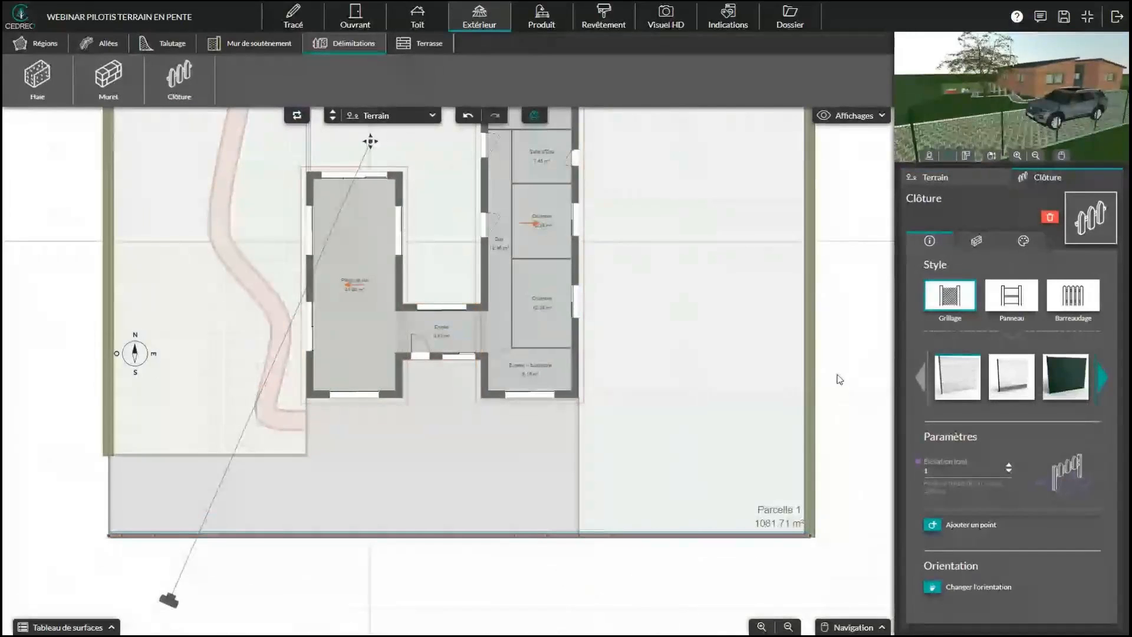
drag(962, 143, 940, 133)
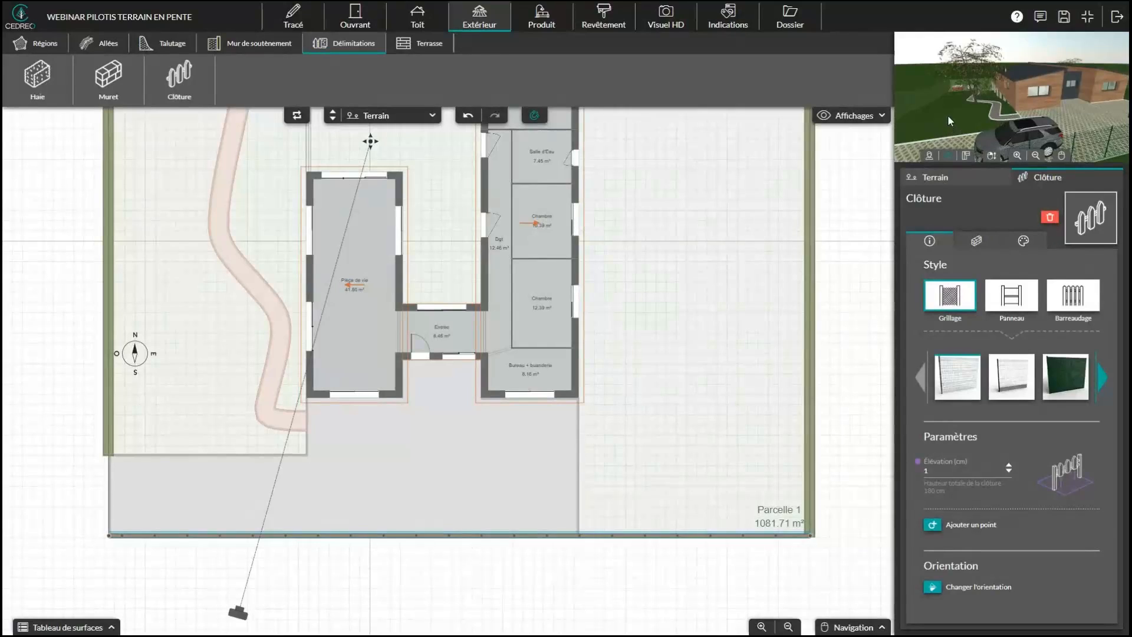
drag(950, 119, 1056, 122)
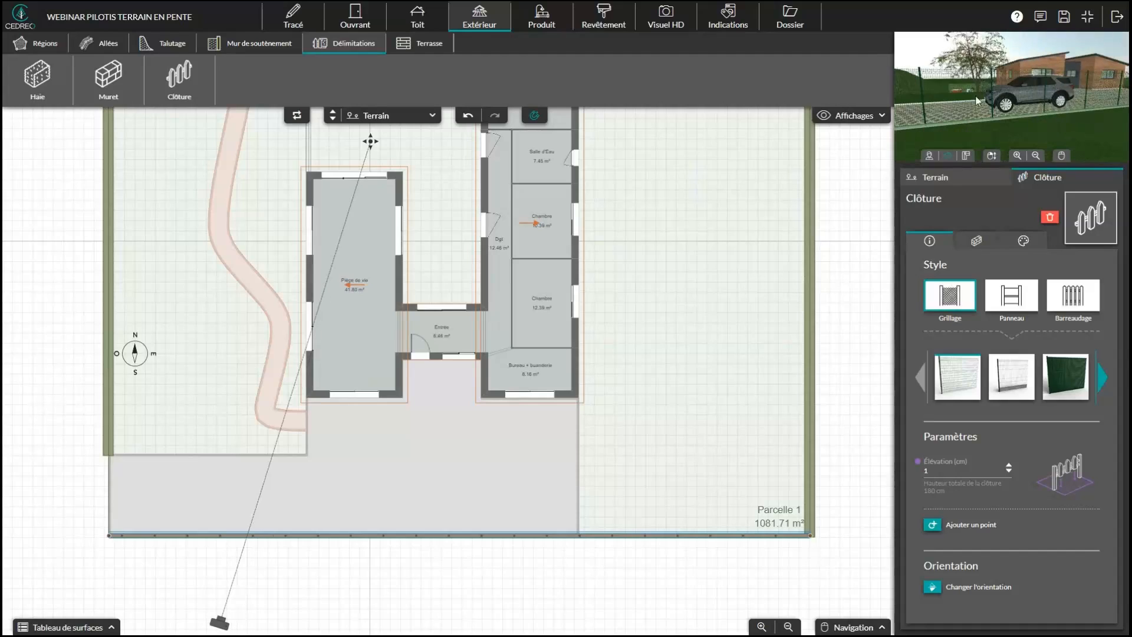
Step: Give the south fence the second Grillage model, with a base plinth, and check it in 3D from the street side
click(622, 539)
click(624, 536)
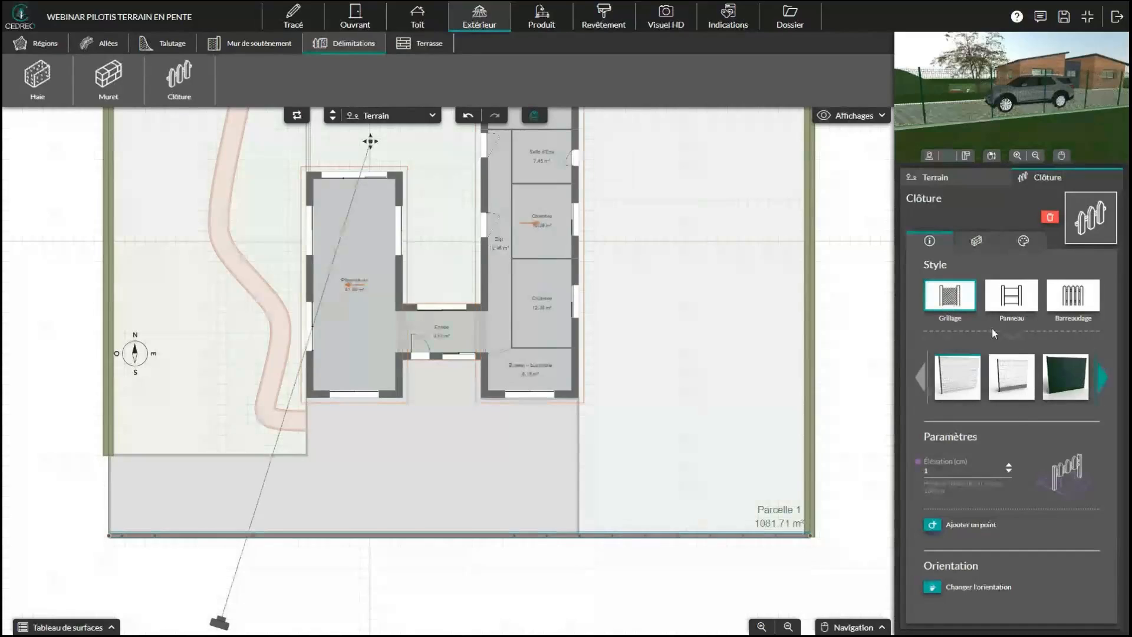
click(1012, 384)
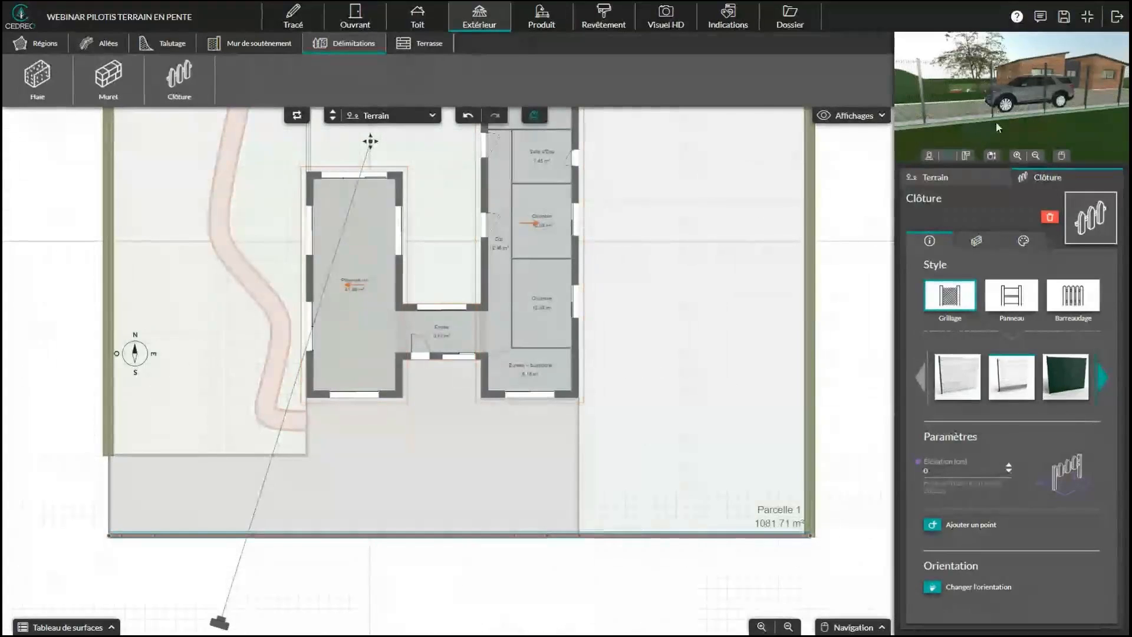
mouse_move(996, 123)
mouse_down()
mouse_move(1029, 128)
mouse_move(992, 123)
mouse_up()
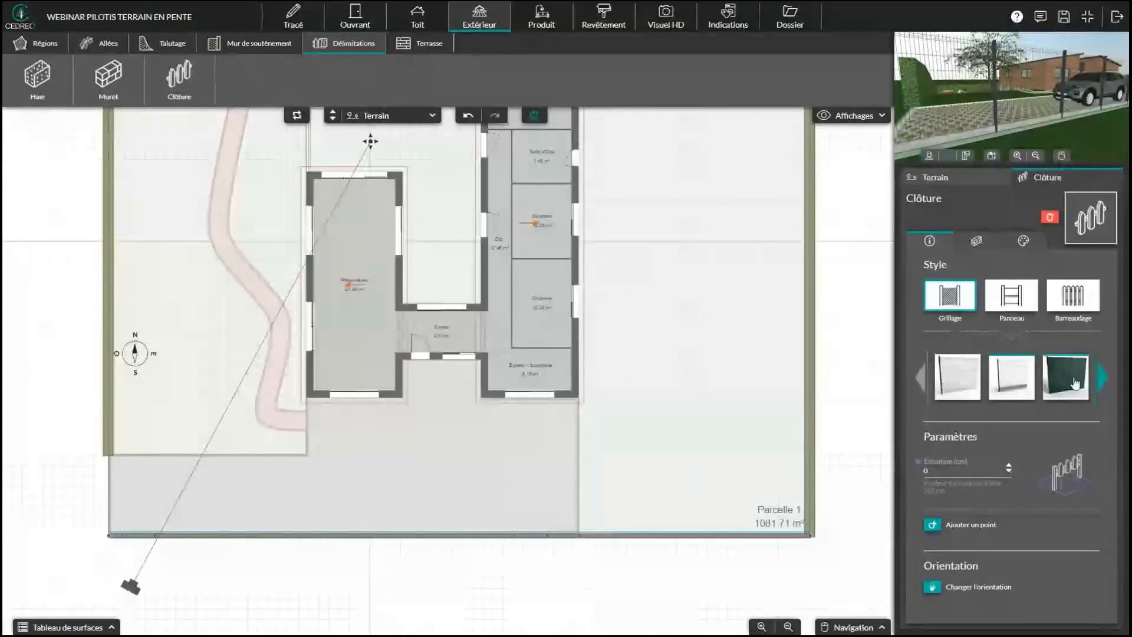
Step: Change the south fence to the Panneau style with uneven vertical wood planks and inspect it in the large 3D view
click(1101, 381)
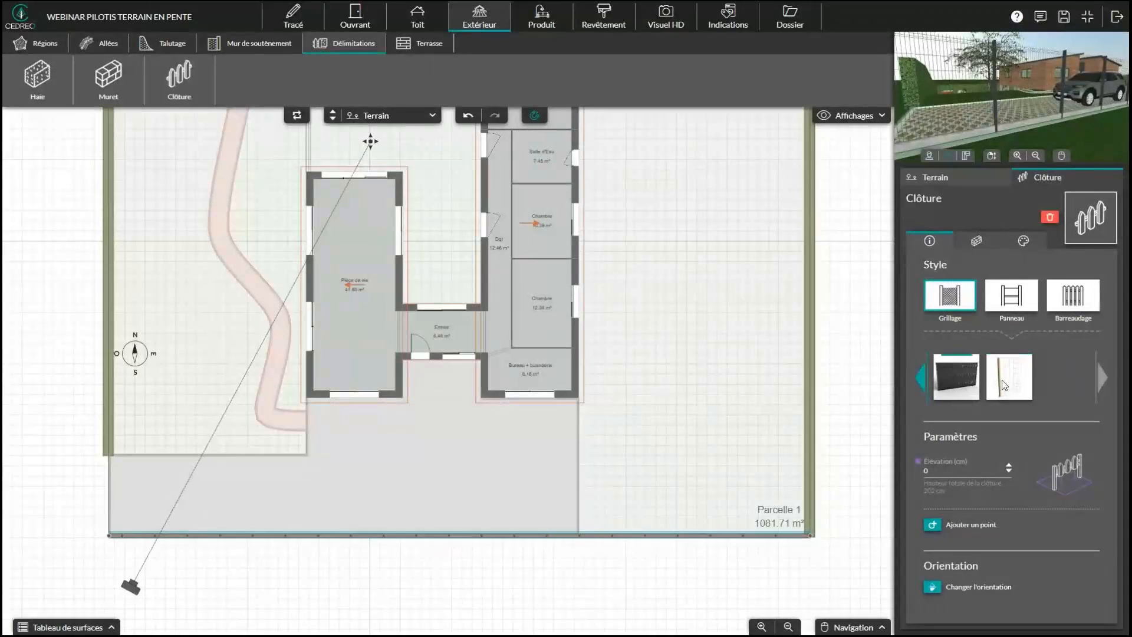
click(1013, 301)
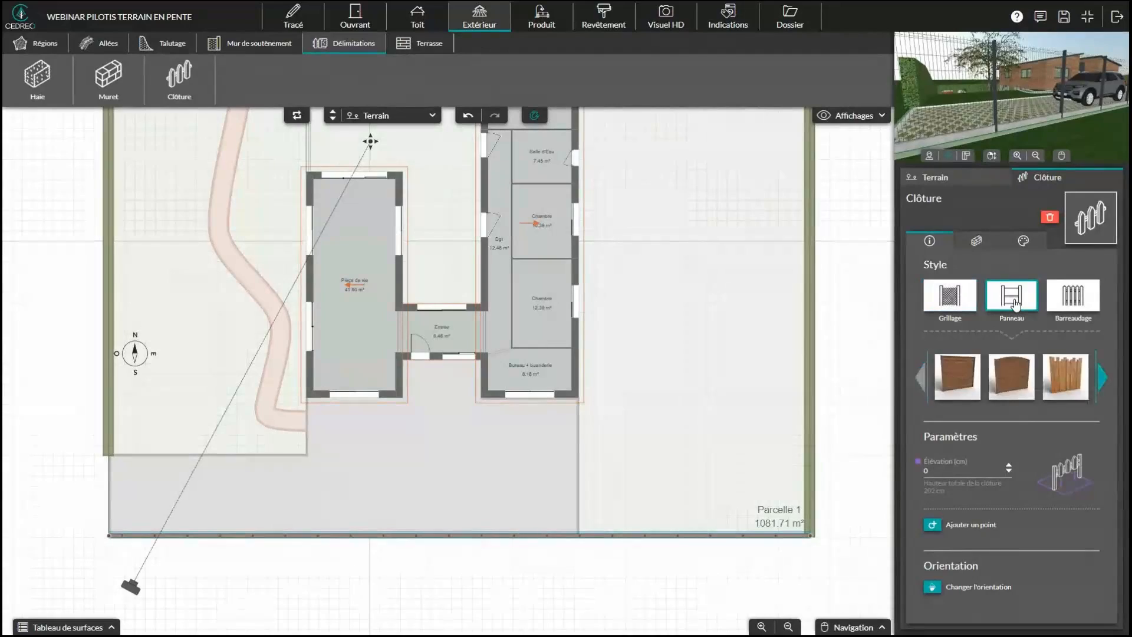
click(1082, 384)
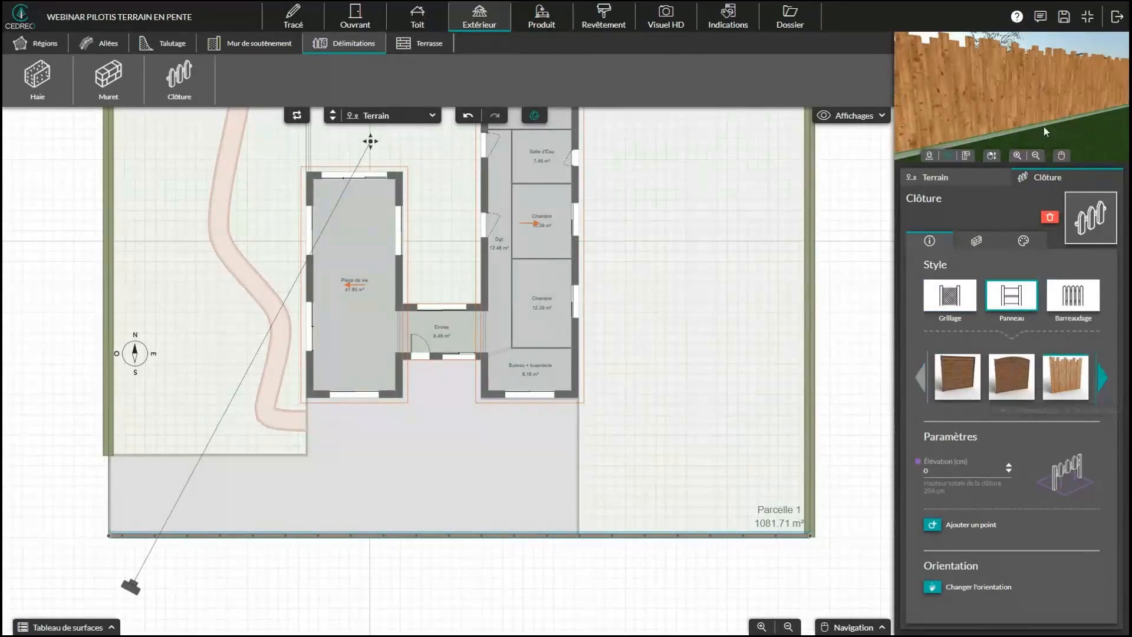
drag(1040, 126, 1048, 131)
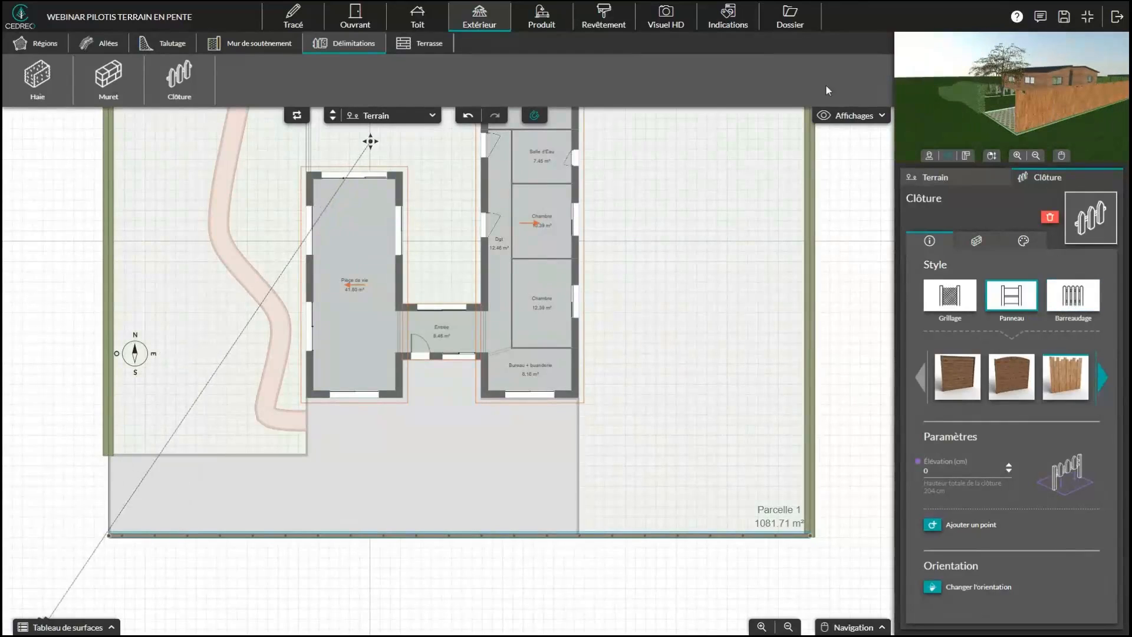
click(541, 18)
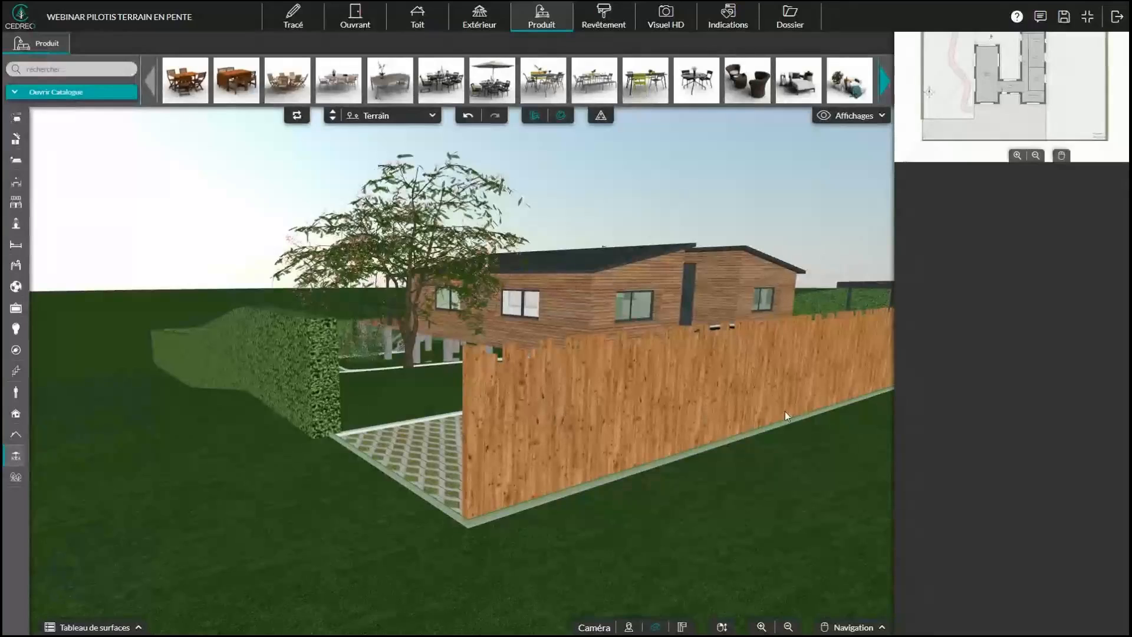
drag(785, 411, 708, 404)
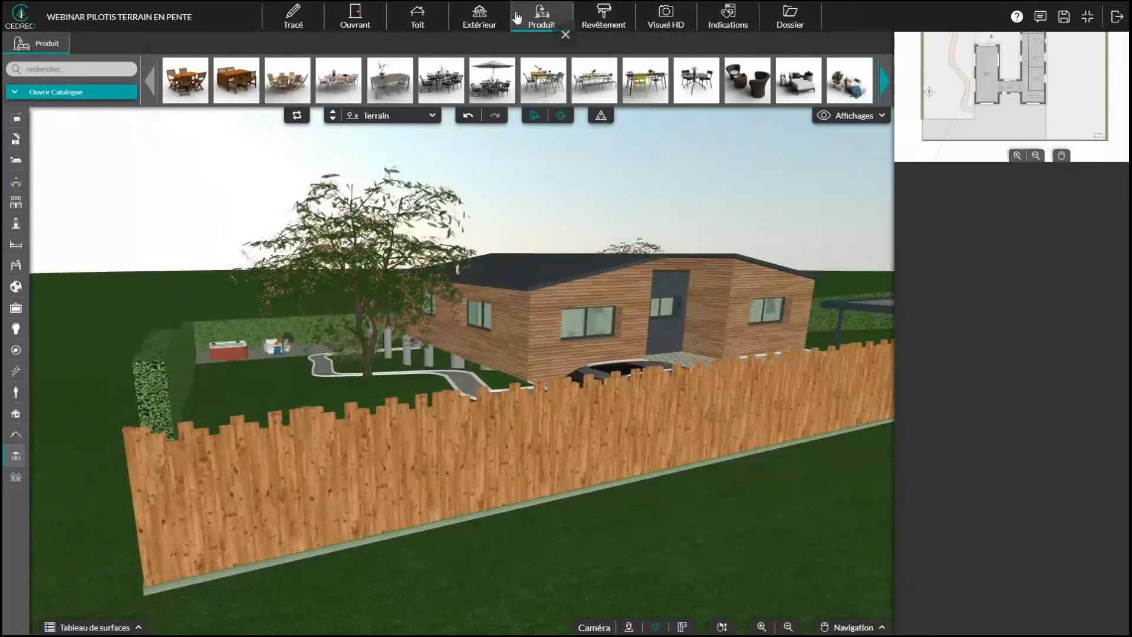
Step: Change the south fence to the Barreaudage style, model Tubes acier - Neva, and inspect it in 3D around the plot's southwest corner
click(479, 18)
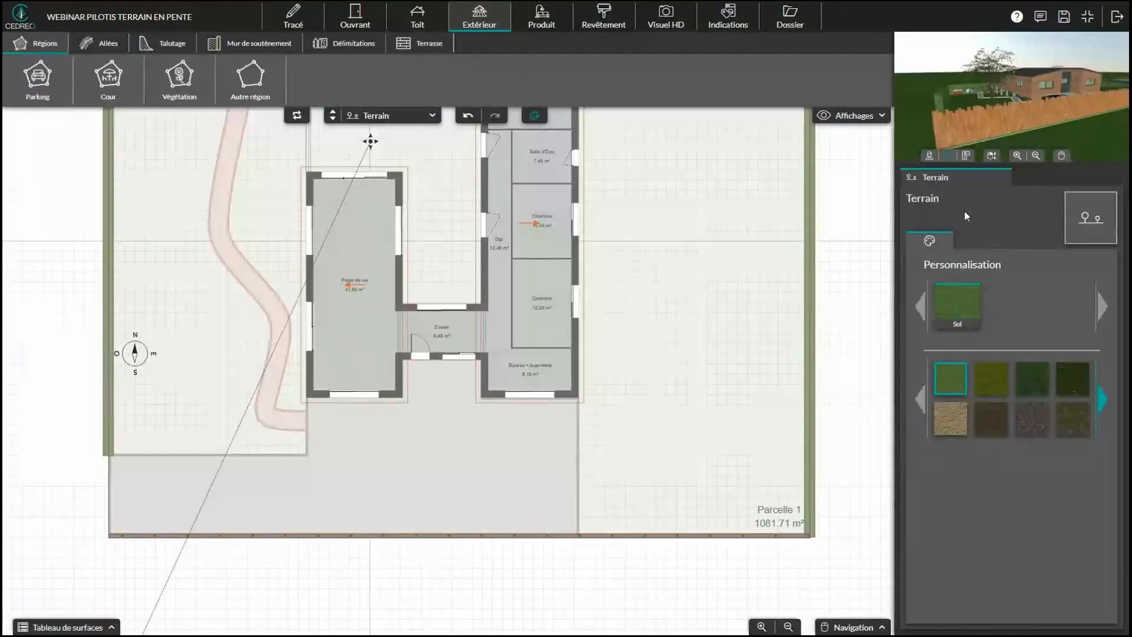
click(493, 536)
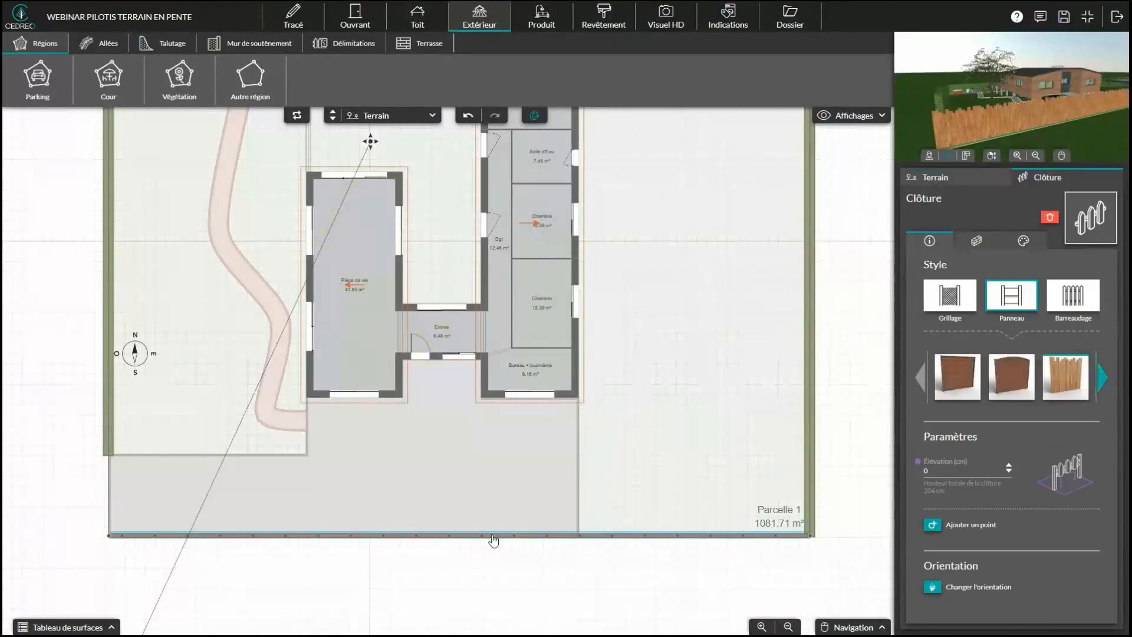
click(1064, 301)
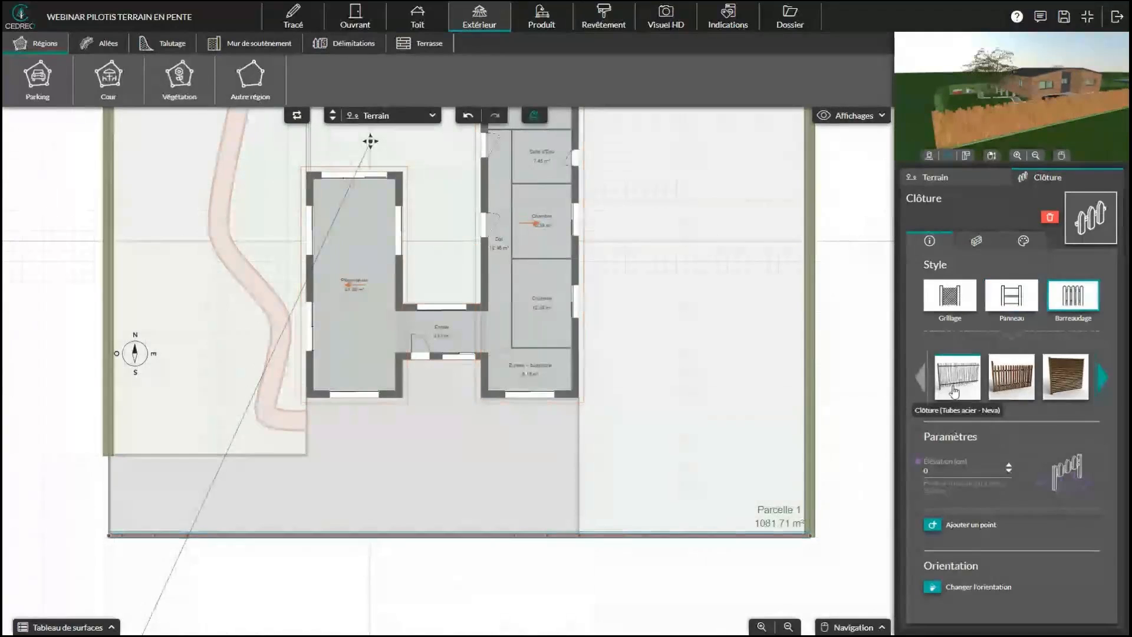
click(957, 379)
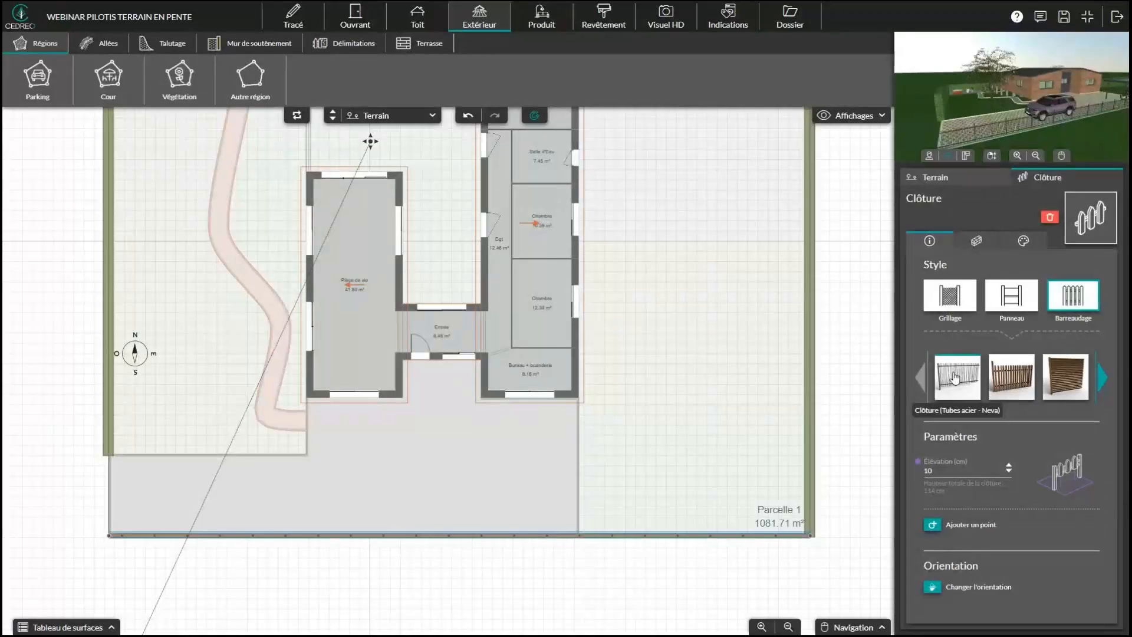
click(545, 26)
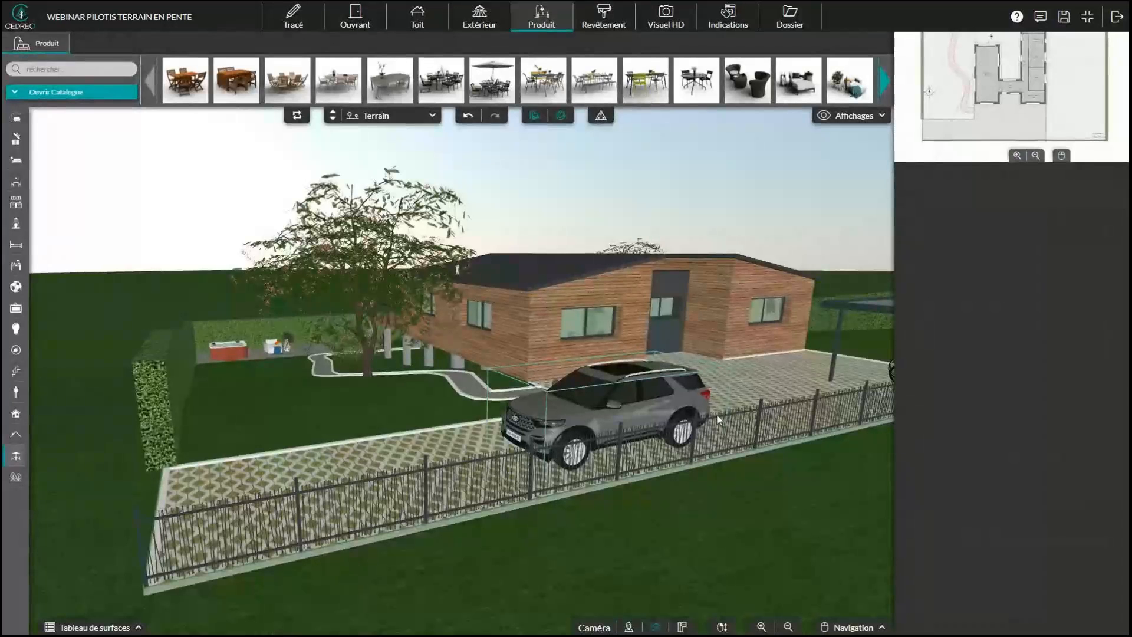
drag(741, 416, 709, 391)
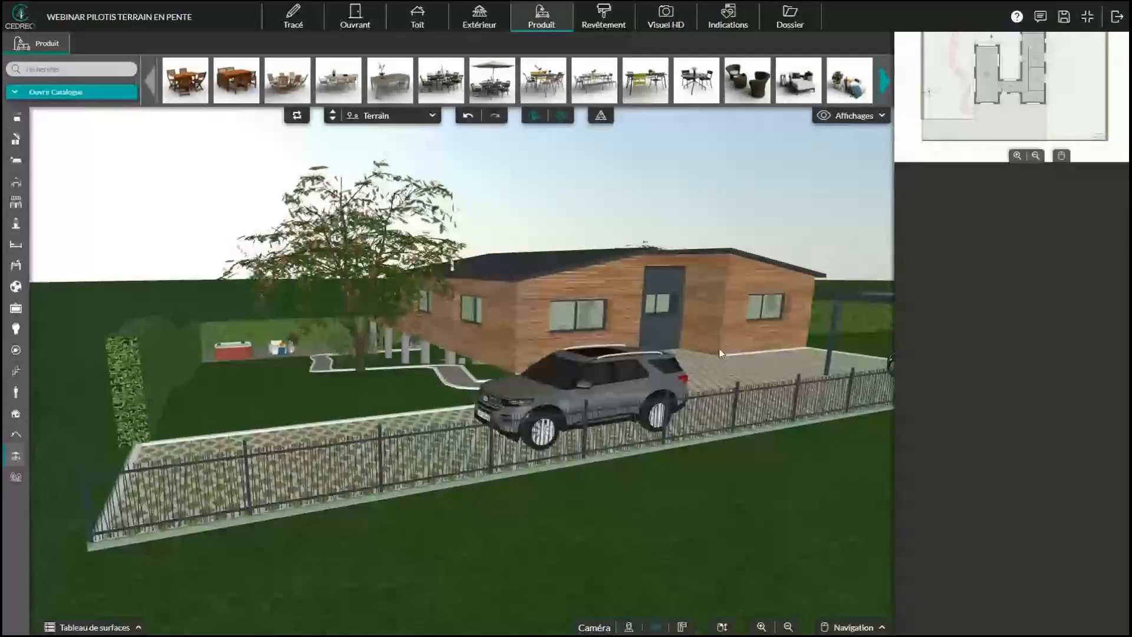
drag(720, 352, 629, 338)
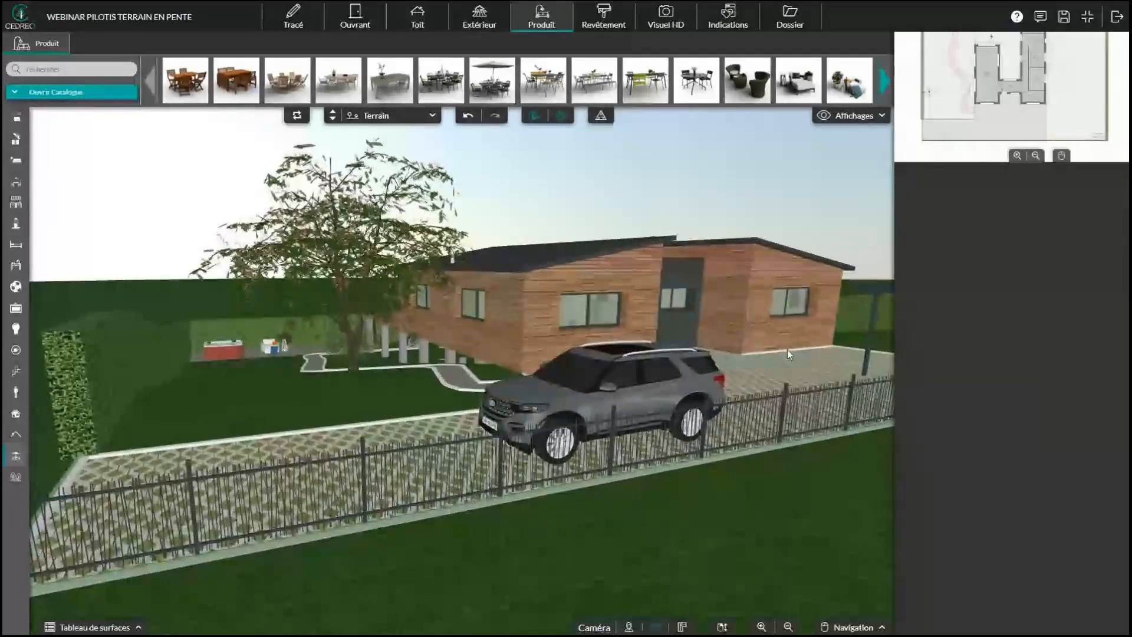
scroll(788, 349, down, 1)
drag(788, 350, 450, 480)
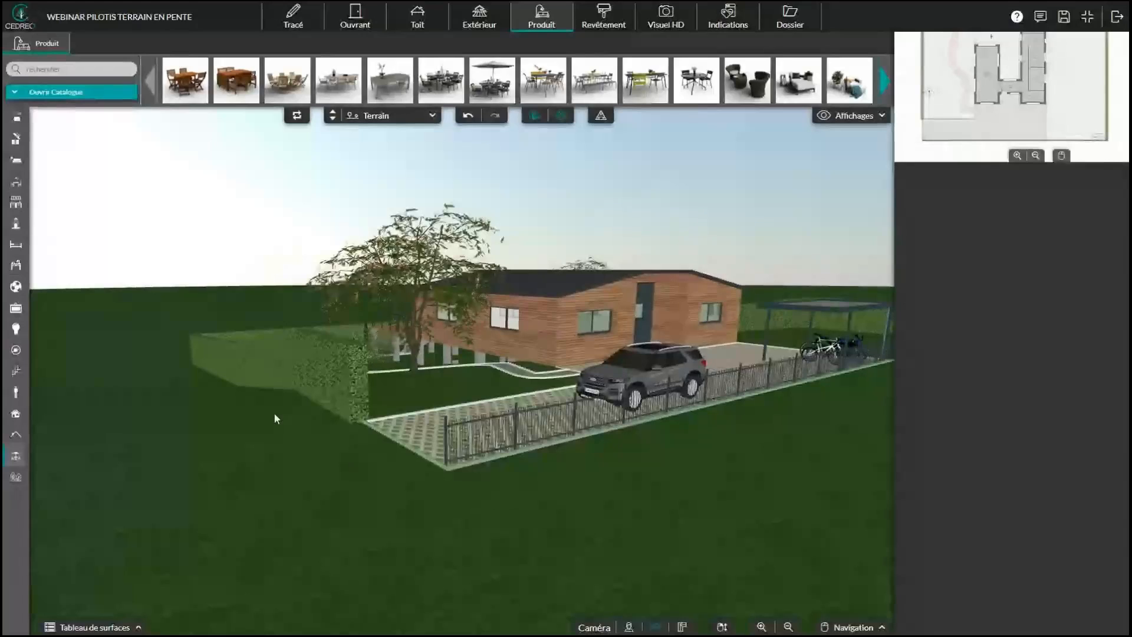
click(378, 351)
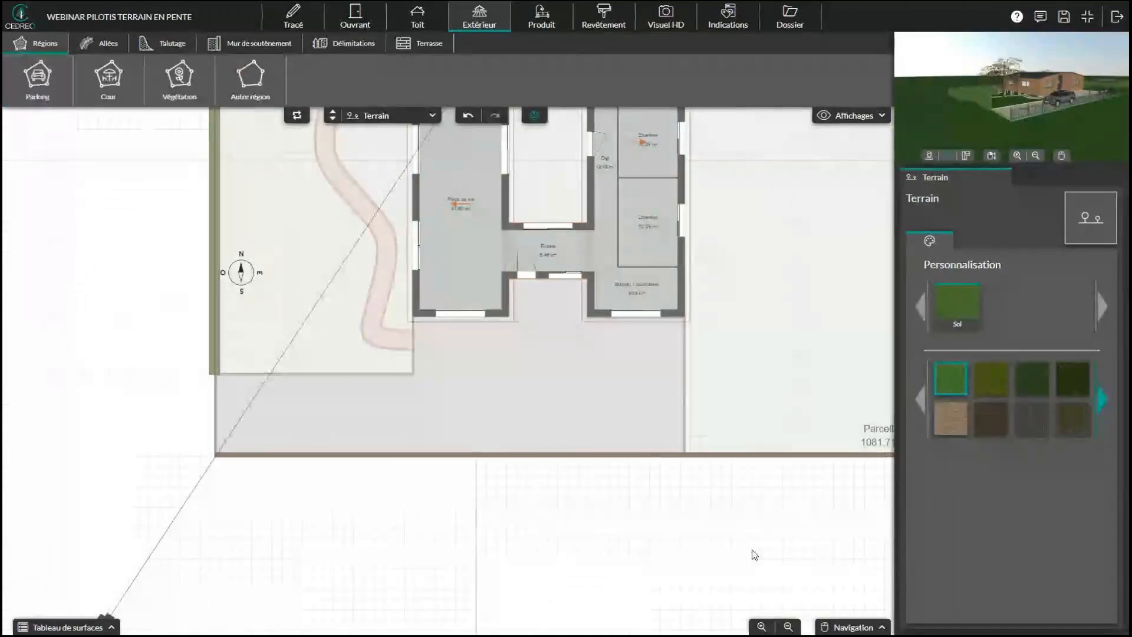
Step: Draw an Allée voiture outside the plot, down past the west hedge, round the southwest corner and about 29.3 m east along the fence
click(97, 45)
click(37, 80)
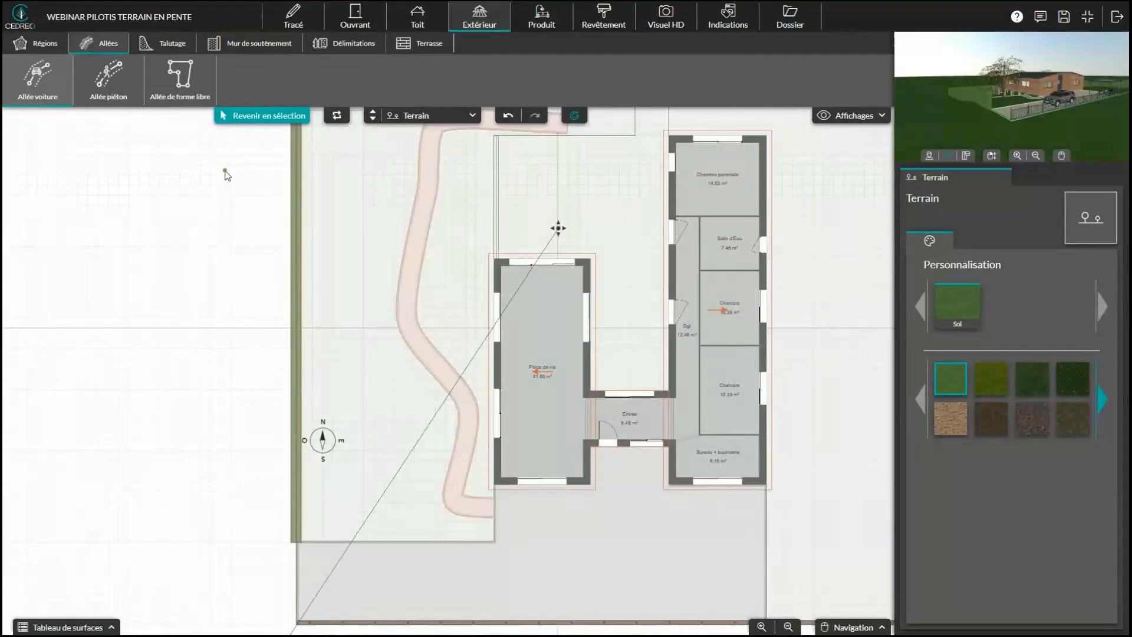
click(230, 171)
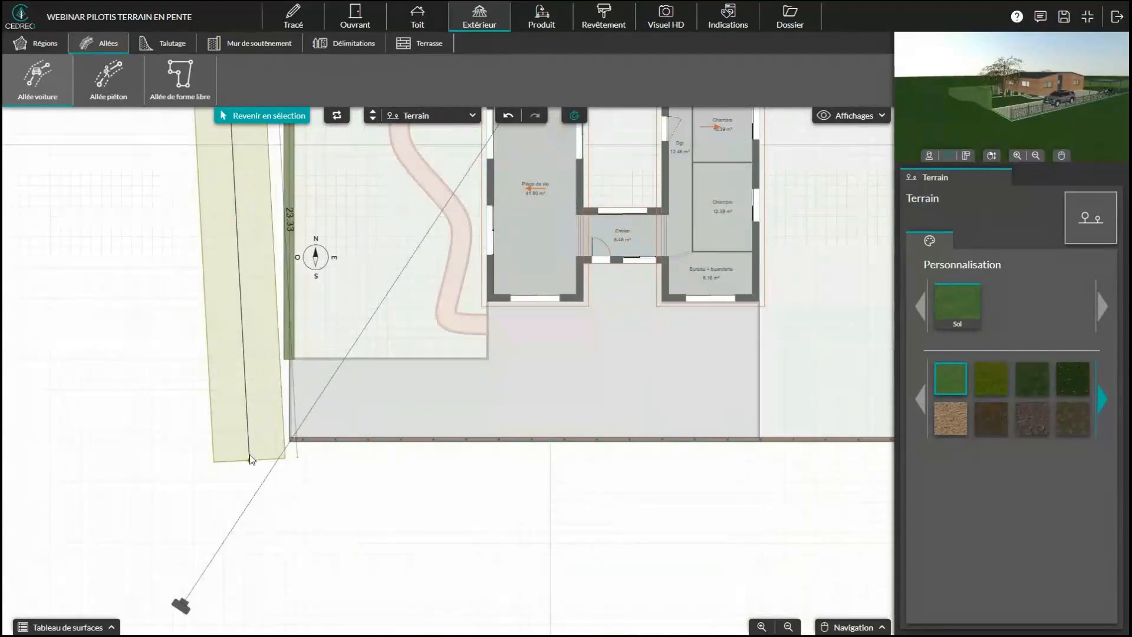
click(223, 441)
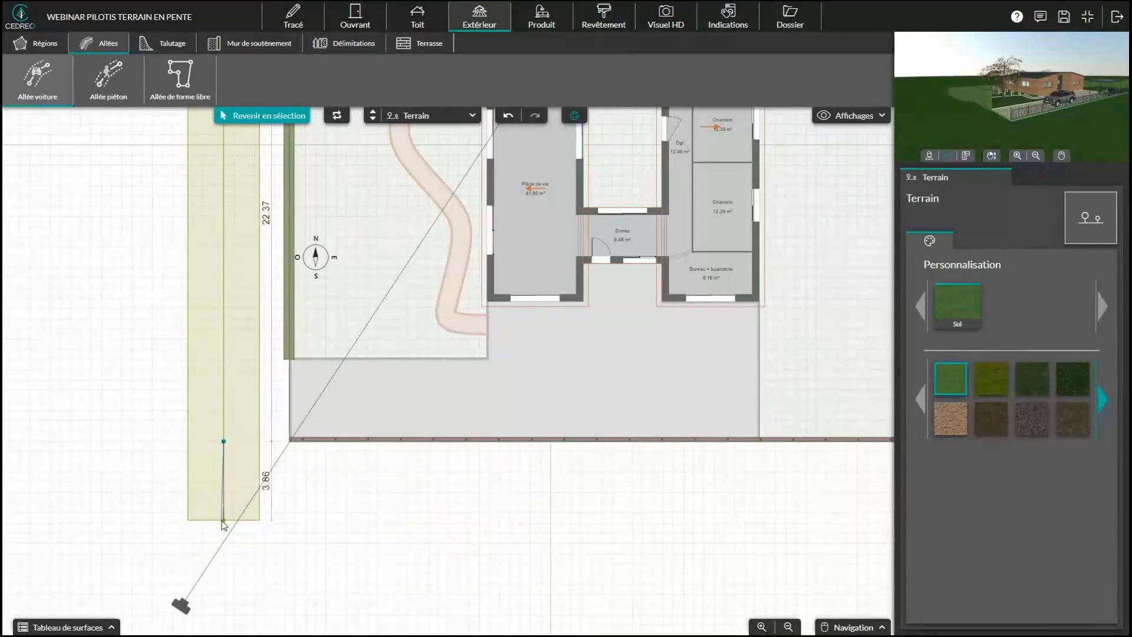
click(224, 521)
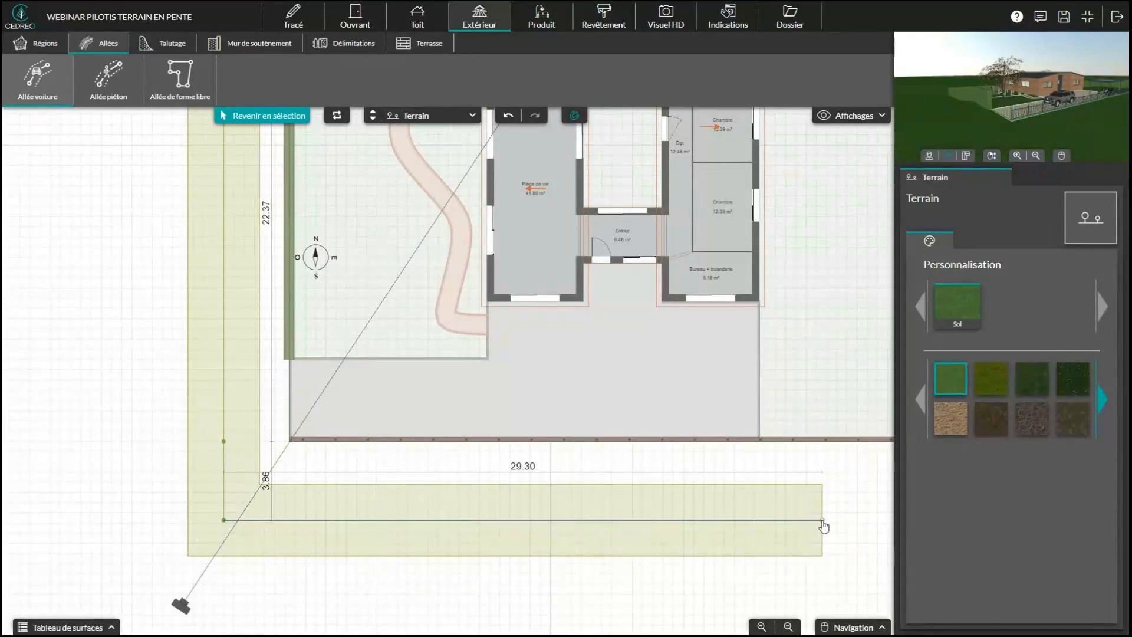
double_click(823, 521)
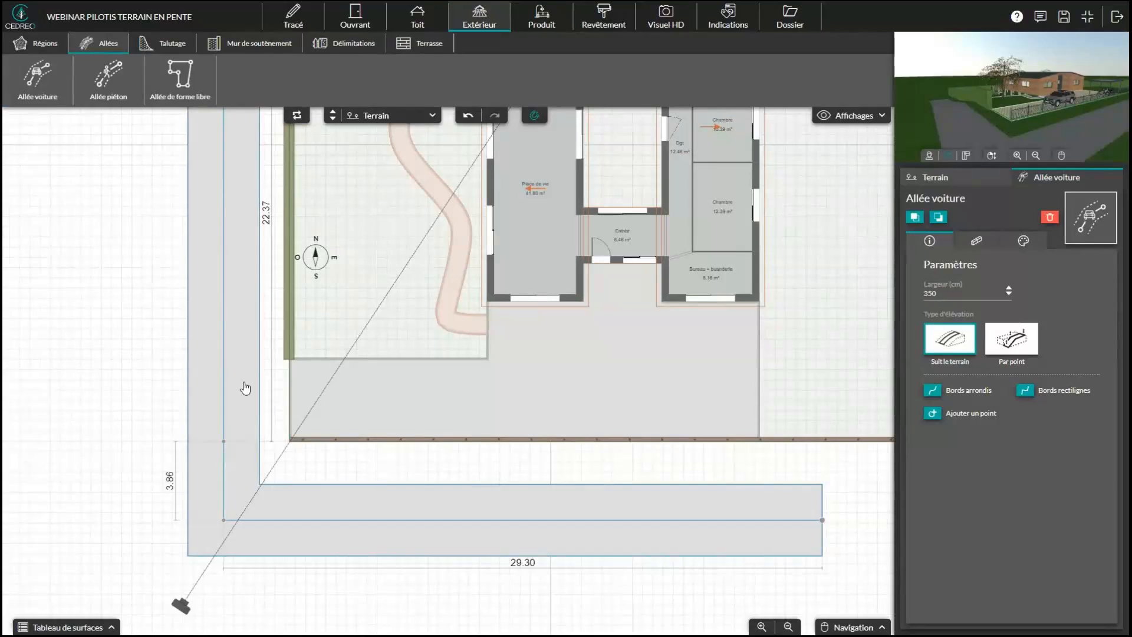
mouse_move(224, 442)
mouse_down()
mouse_move(250, 443)
mouse_move(224, 437)
mouse_up()
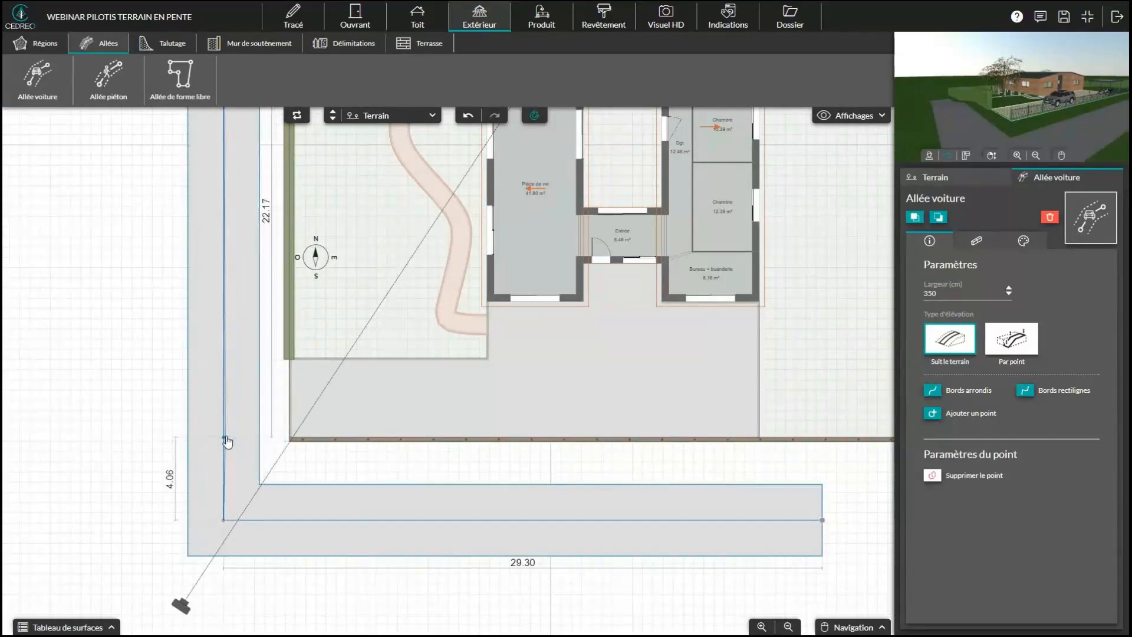
Step: Set the width of the winding pedestrian path beside the house to 150 cm
click(465, 242)
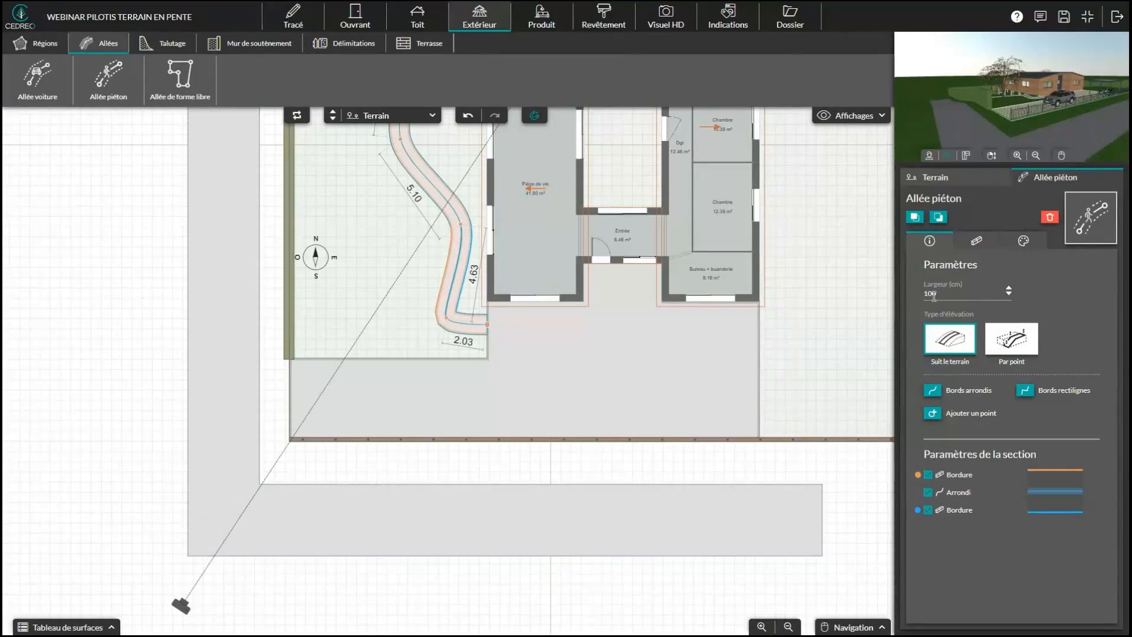
text(150)
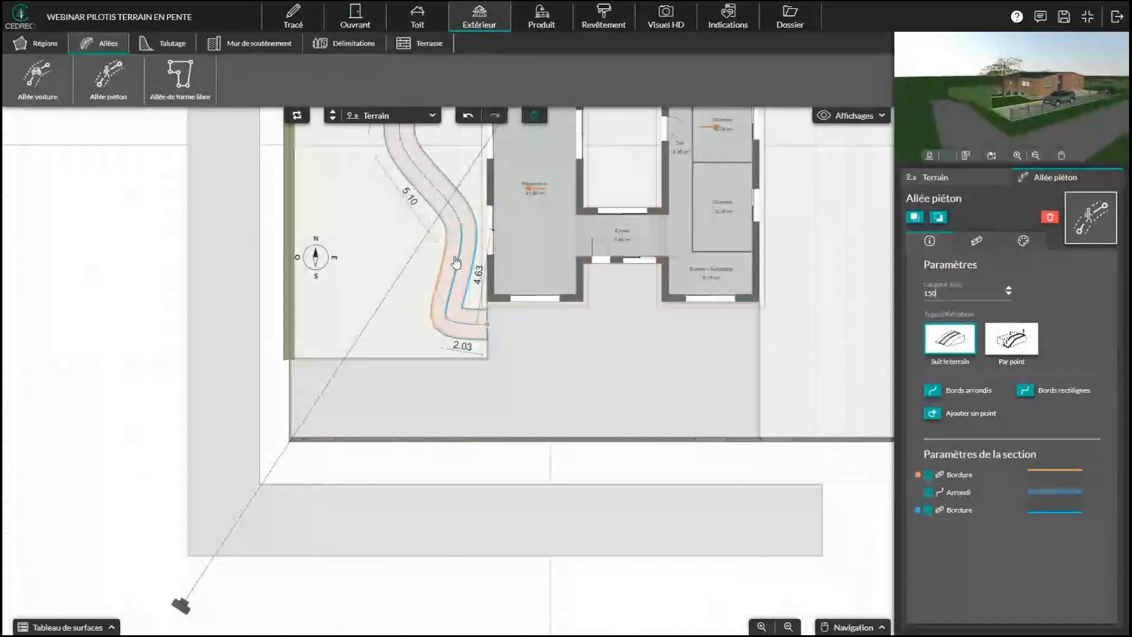
Step: Set the width of the Allée voiture running outside the plot to 450 cm
click(324, 521)
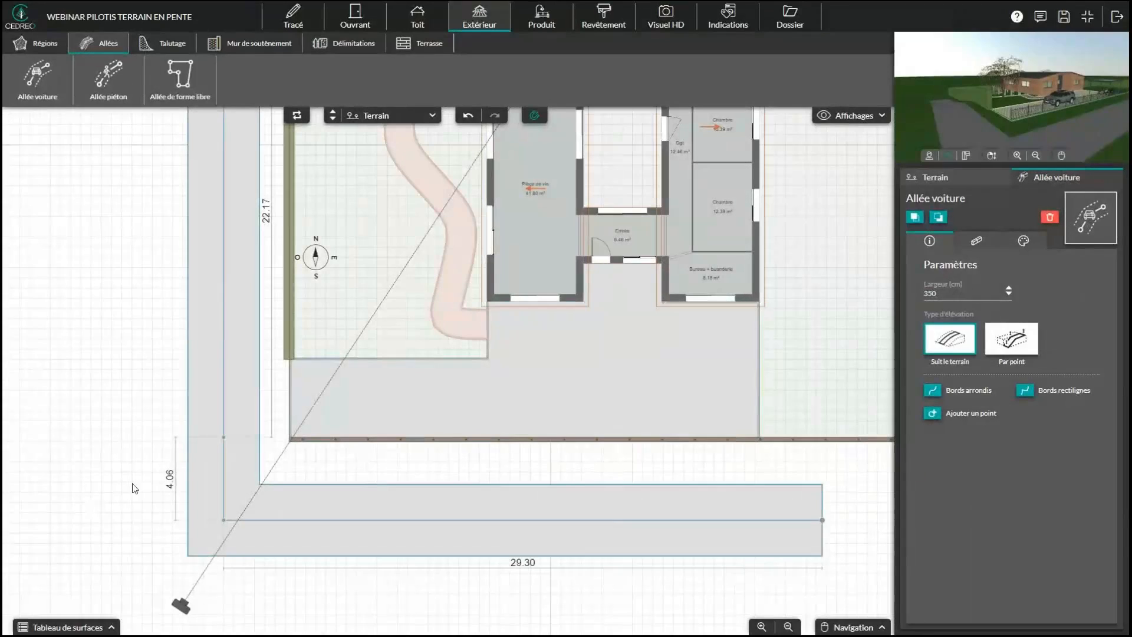
click(52, 97)
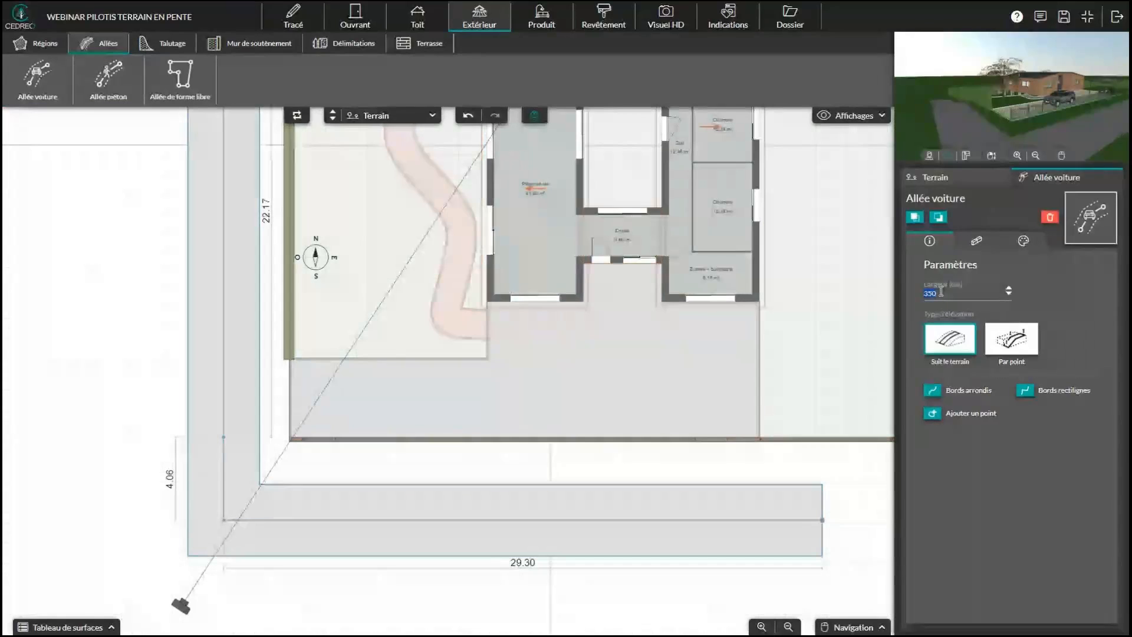
text(45)
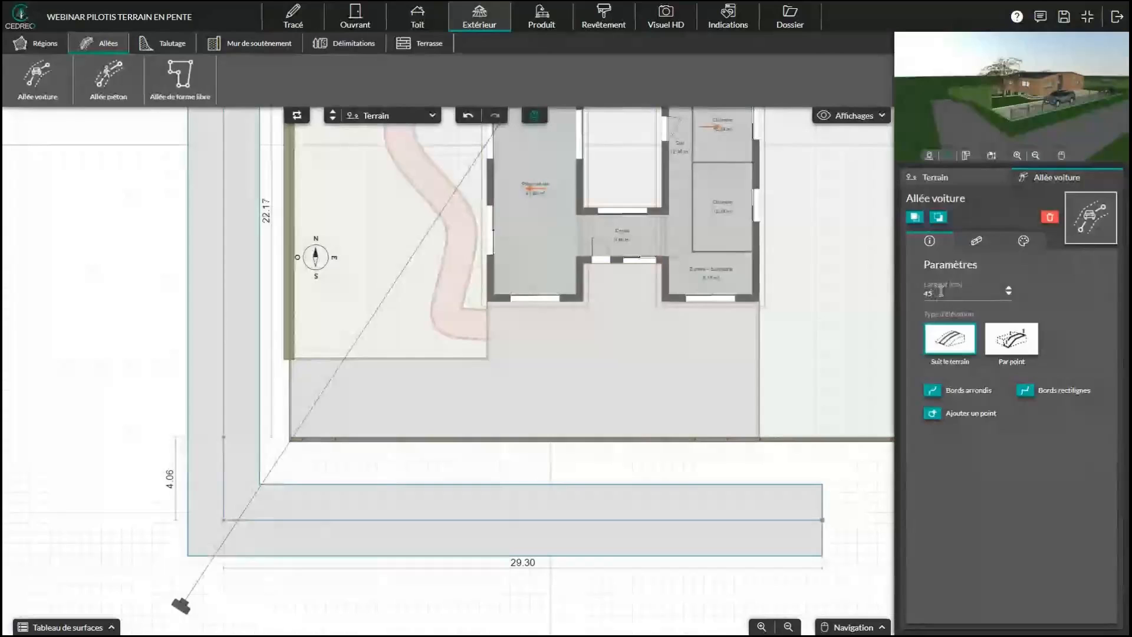
text(0)
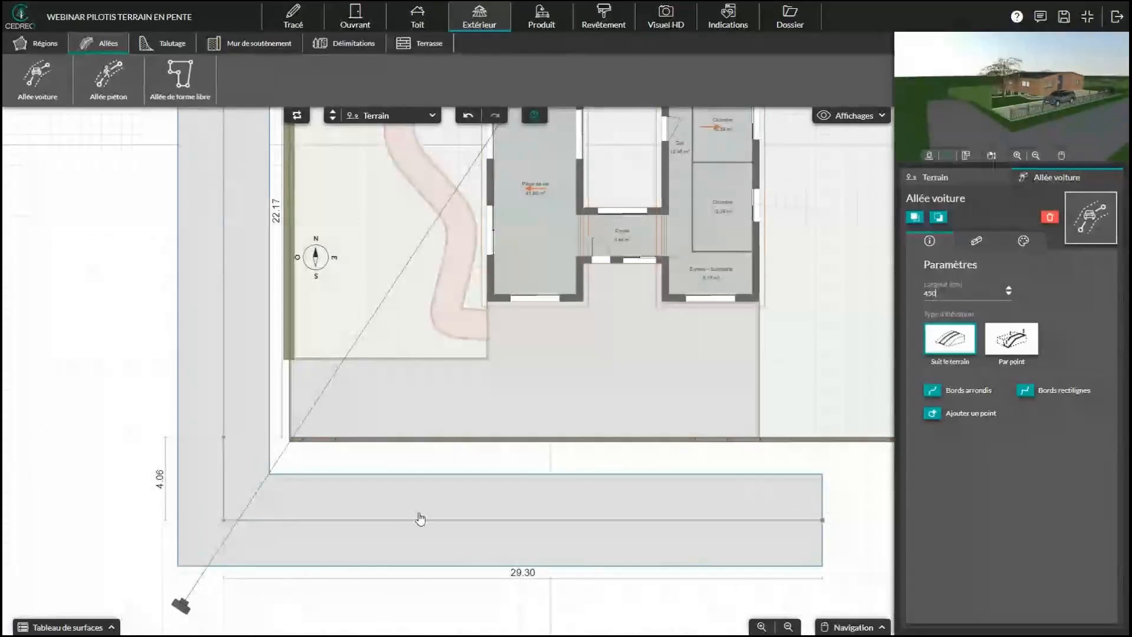
Step: Move the car driveway's east end, southwest corner and lower west point closer to the plot, bringing it against the south fence
drag(823, 519, 818, 485)
click(224, 518)
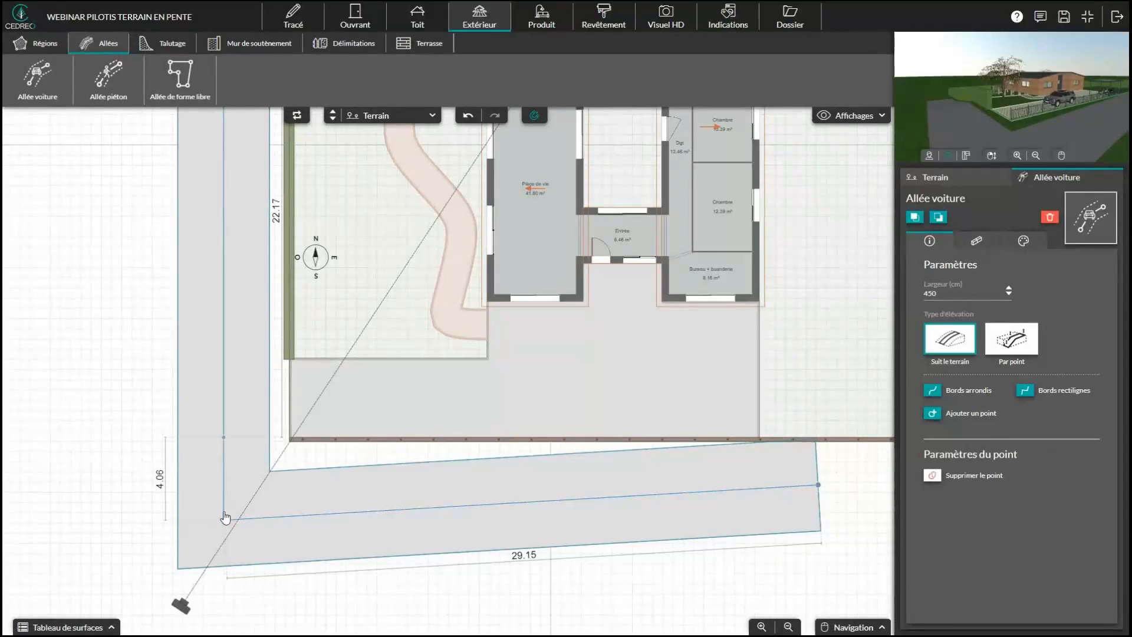
drag(224, 519, 224, 486)
drag(224, 438, 240, 369)
drag(224, 487, 245, 485)
Step: Adjust the driveway's two points along the west side so that it follows the boundary hedge more closely
right_drag(236, 208, 270, 287)
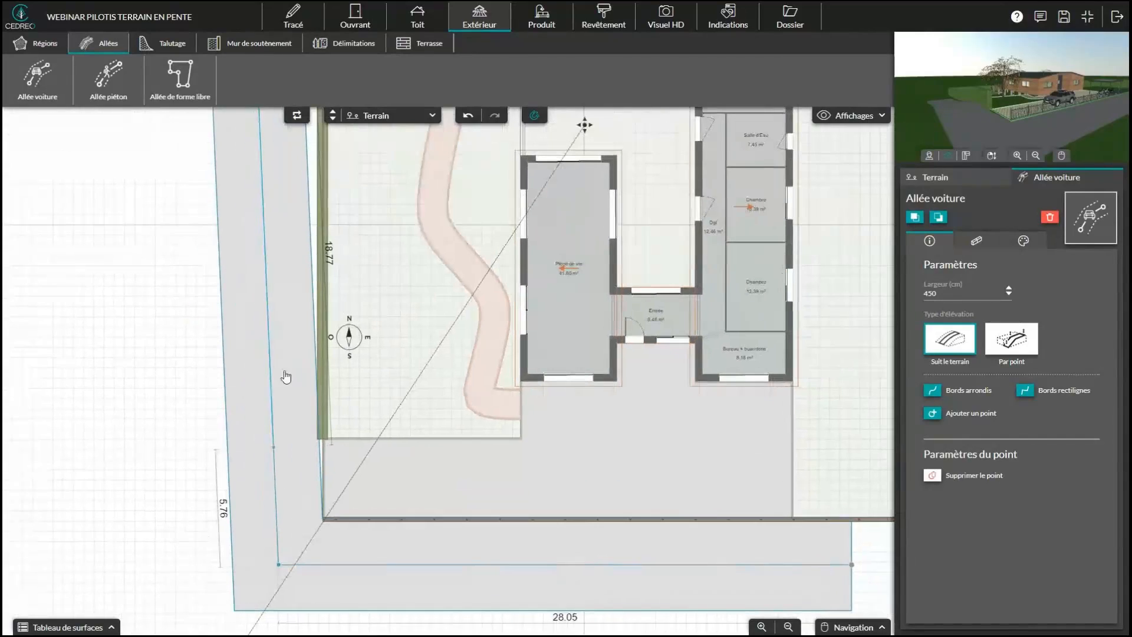
drag(274, 447, 278, 445)
right_drag(288, 189, 304, 428)
drag(274, 302, 295, 299)
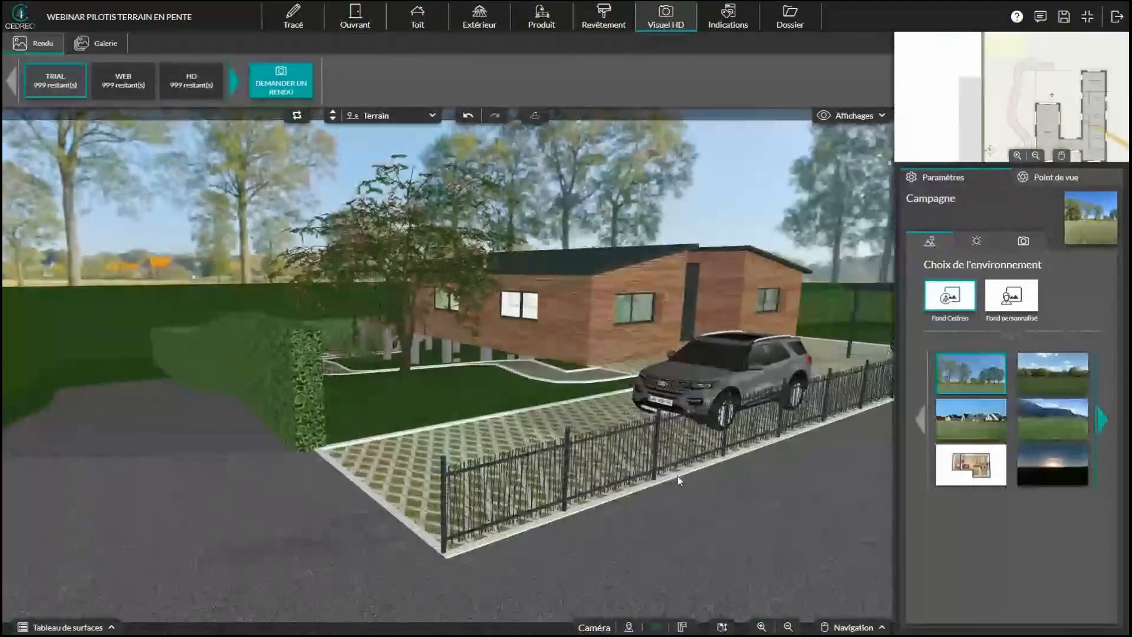
Step: Examine the widened driveway, street fence, hedge and parked car from the street side in the large Visuel HD view
drag(678, 475, 564, 540)
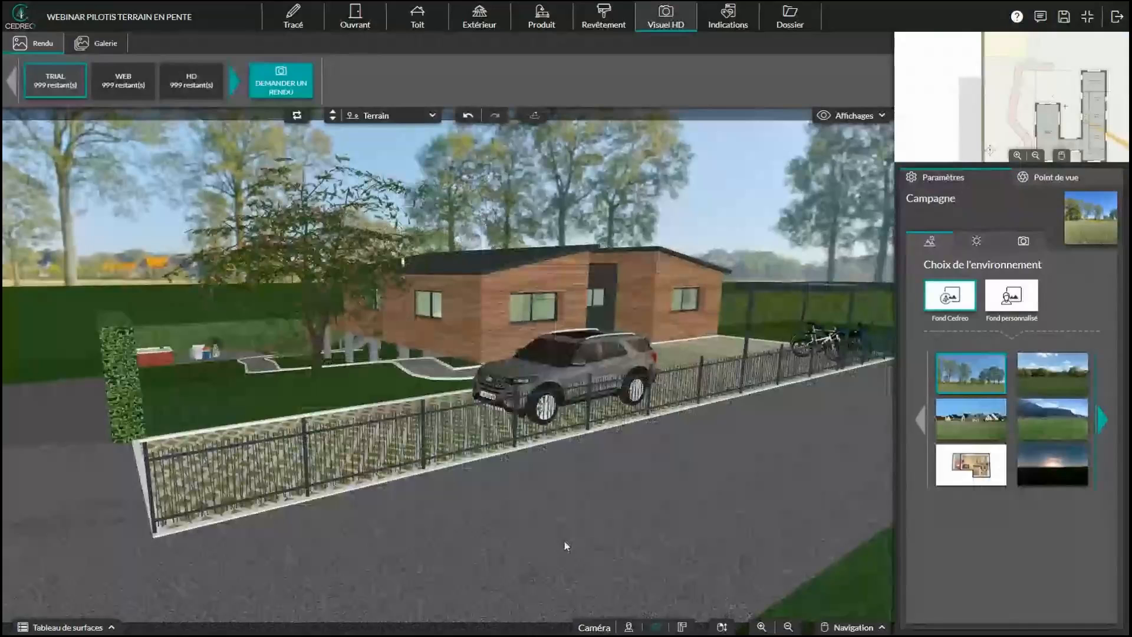
scroll(565, 542, up, 1)
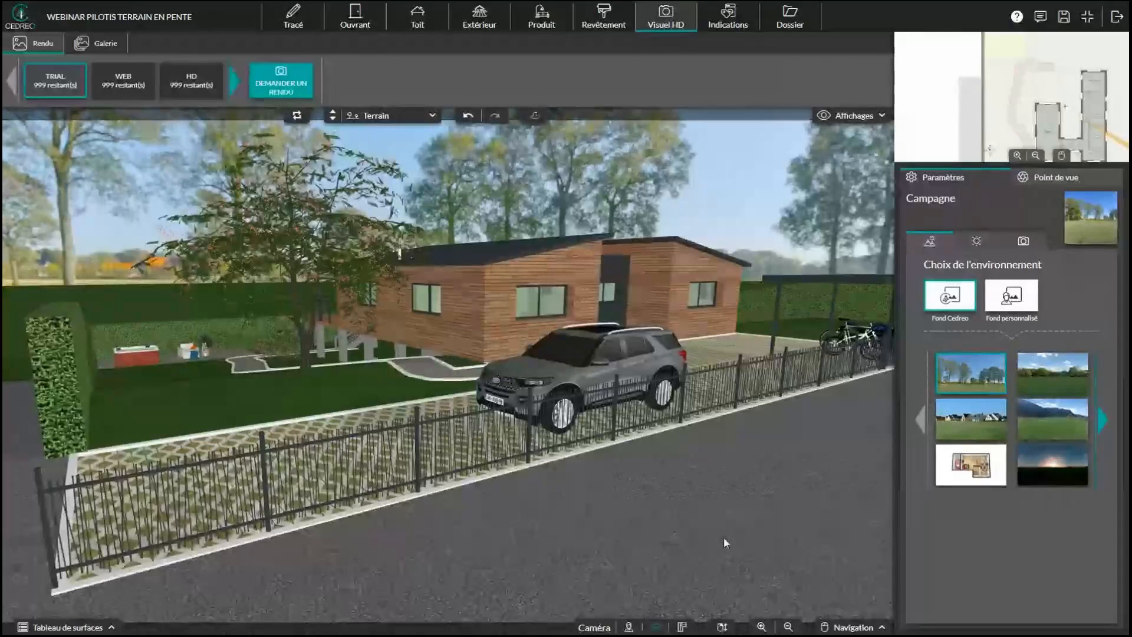
scroll(679, 536, down, 1)
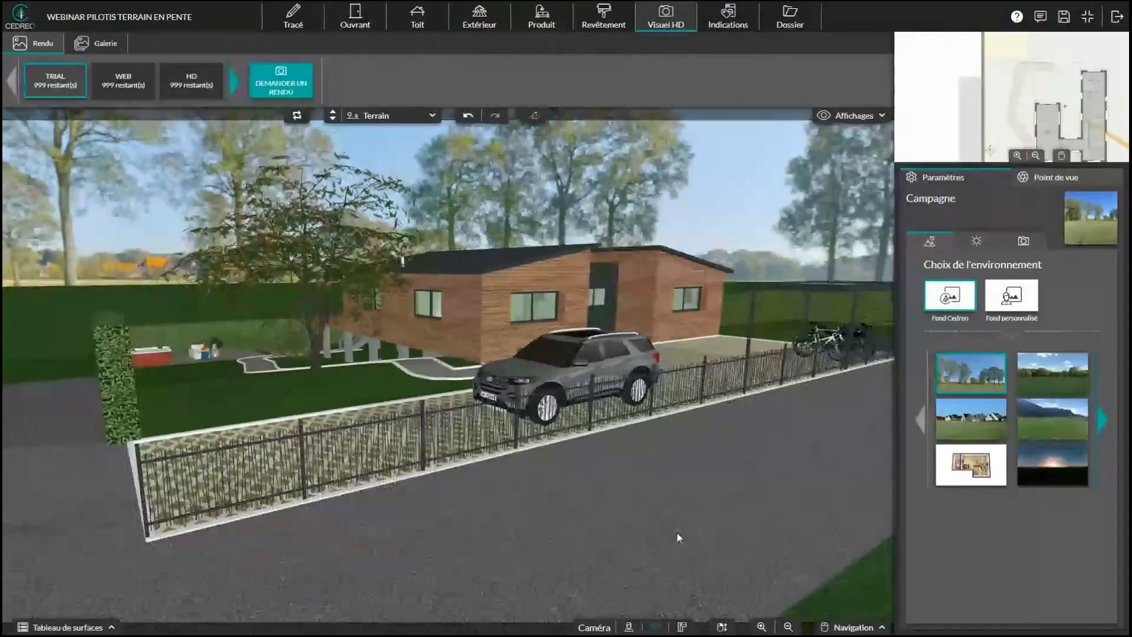
scroll(679, 537, down, 2)
scroll(376, 519, up, 1)
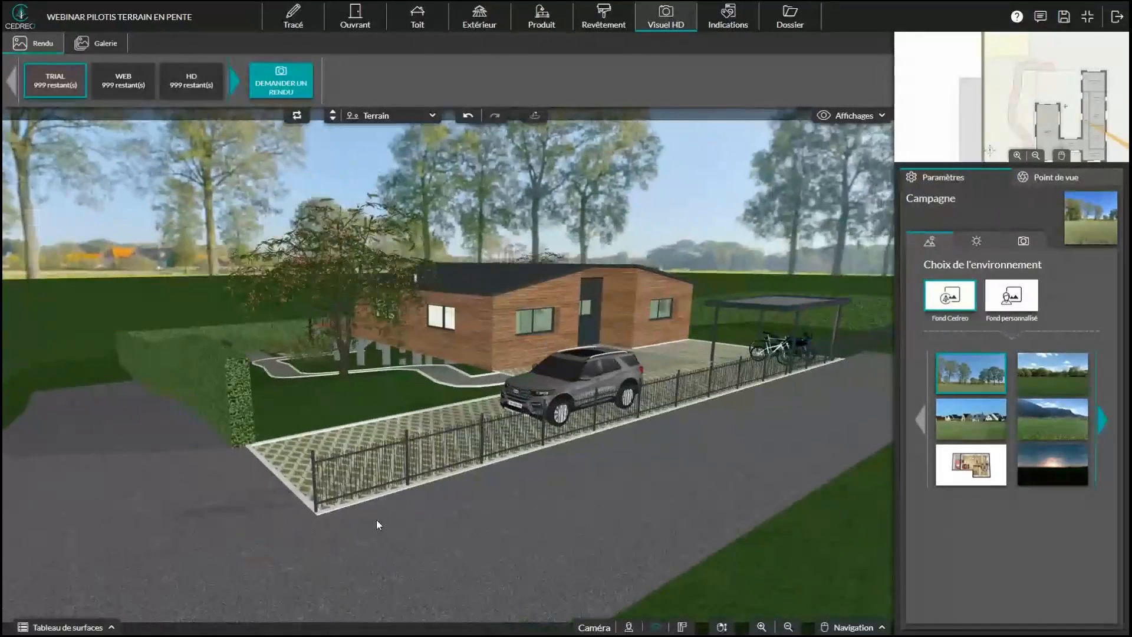
scroll(371, 522, up, 2)
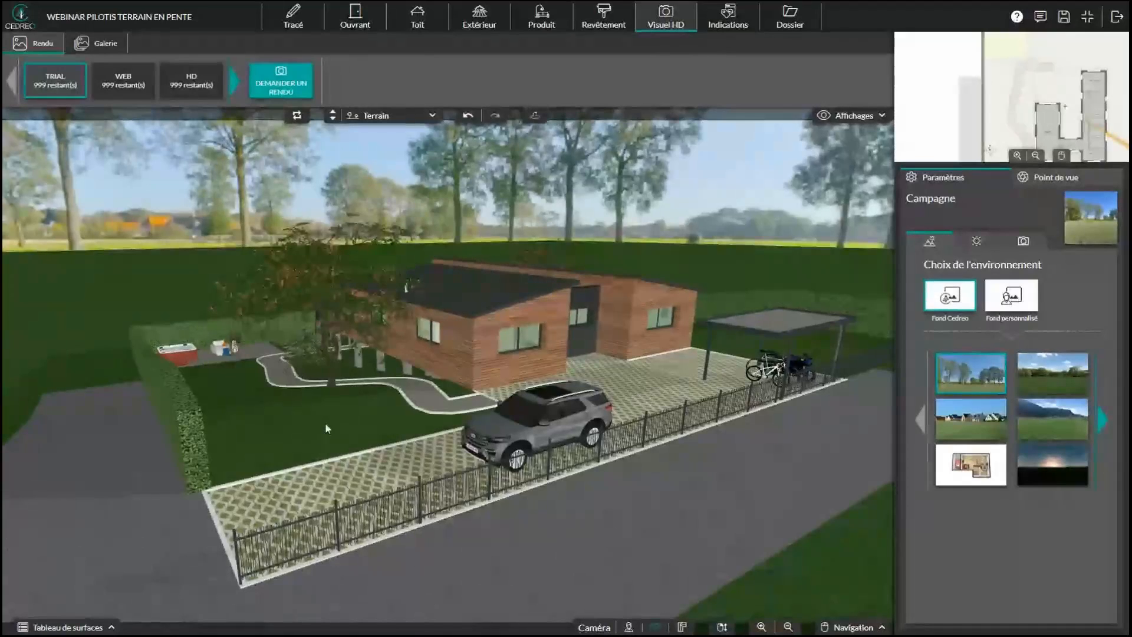
Step: Examine the rear garden in 3D, looking at the winding path, stilts, terrace stairs and spa area
drag(326, 424, 435, 424)
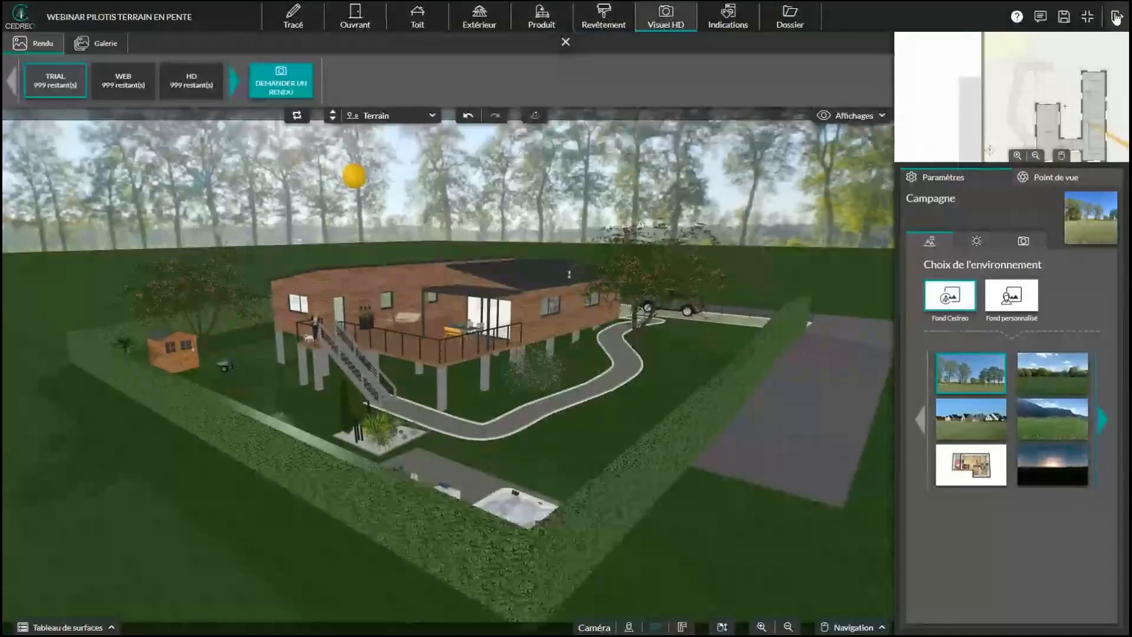
scroll(484, 463, up, 5)
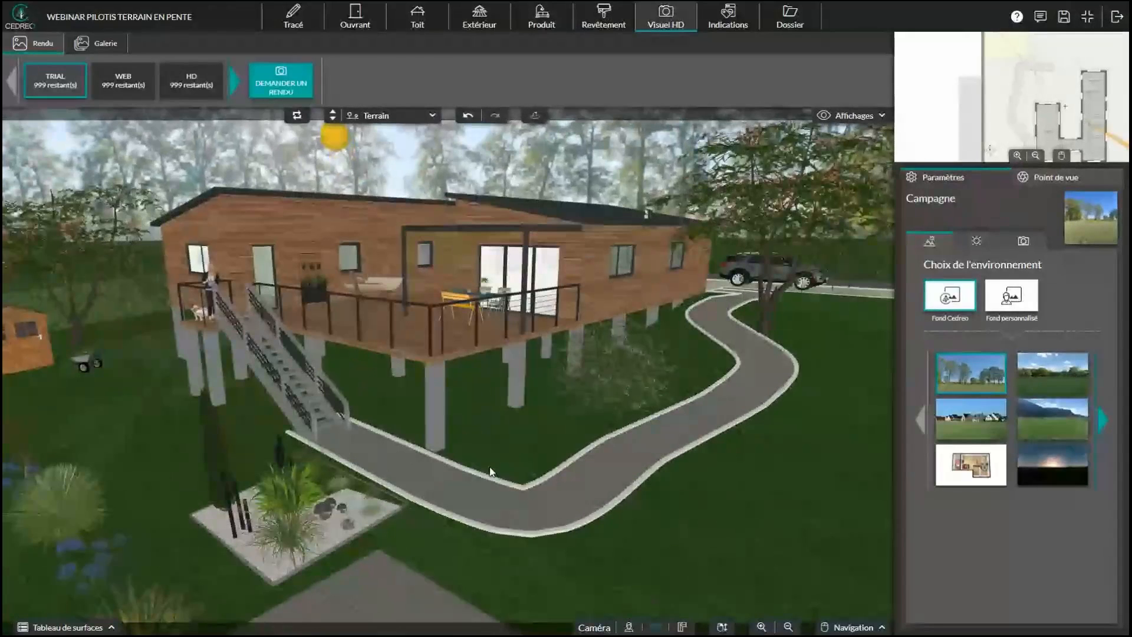
drag(490, 472, 484, 458)
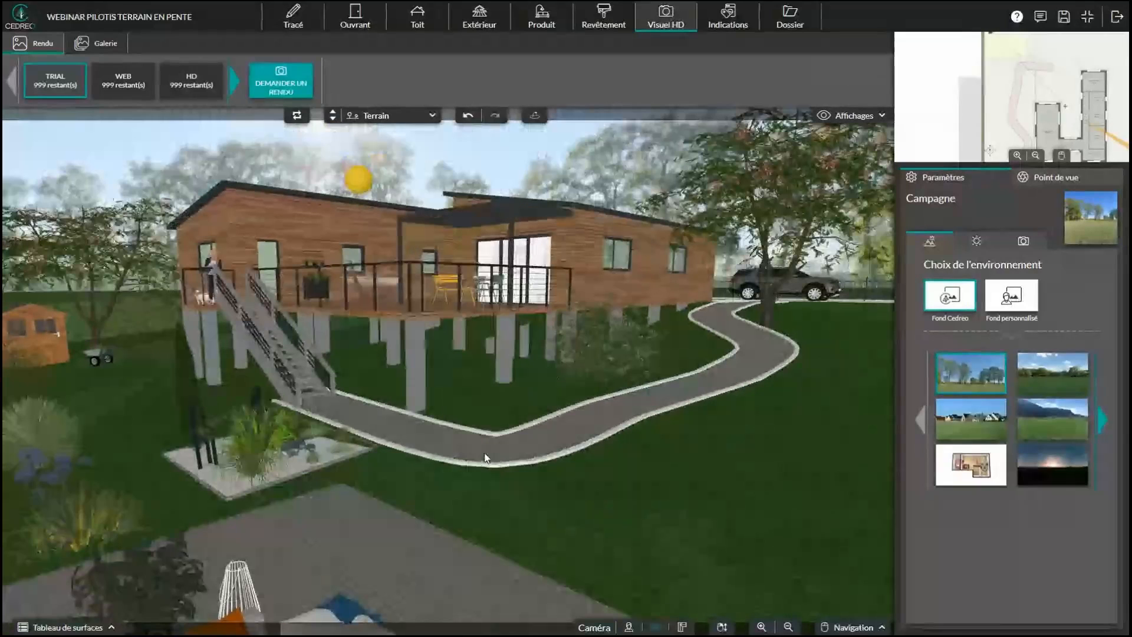
scroll(483, 452, down, 3)
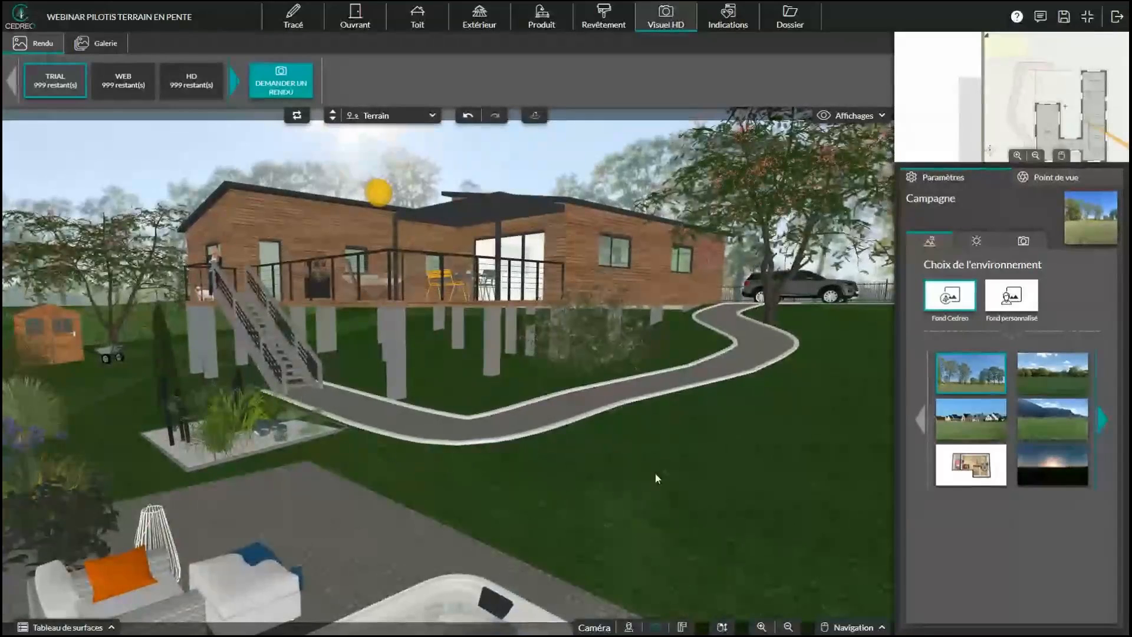
Step: Switch to the open MODULE TERRAIN FINI project and bring up its exterior tools on the plan in full screen
click(1088, 18)
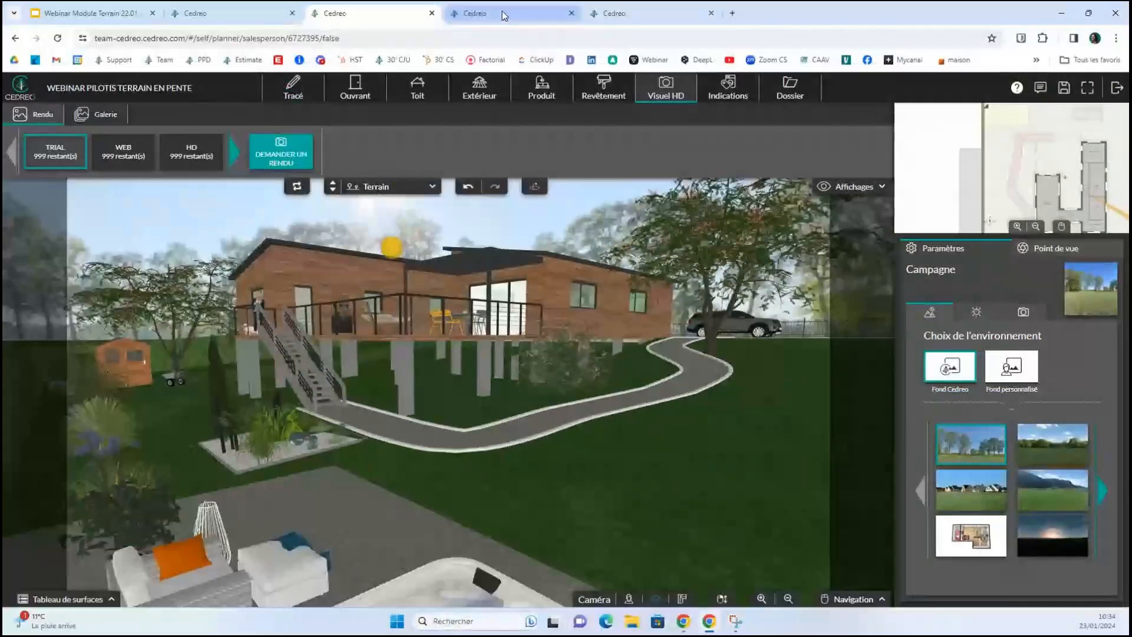
click(504, 15)
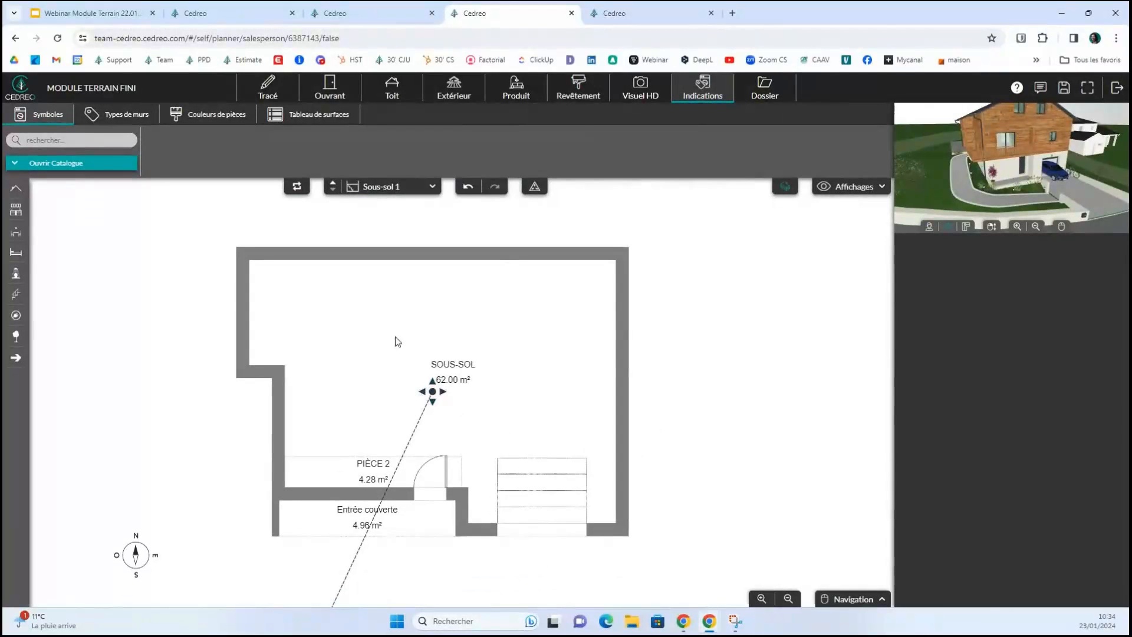
drag(1035, 168, 1007, 157)
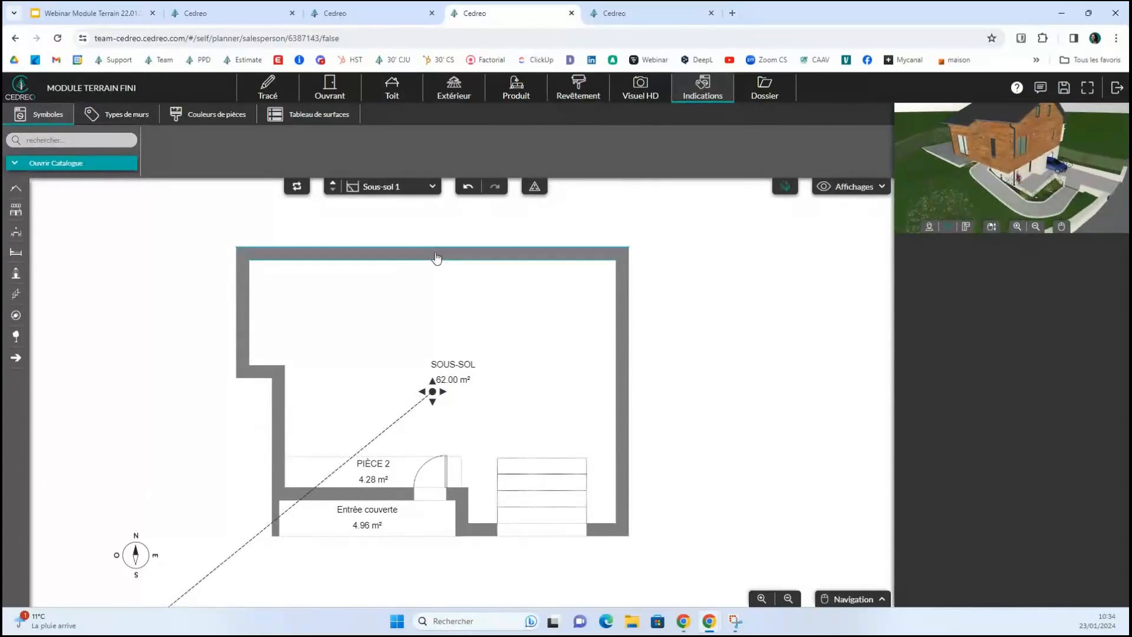
click(517, 93)
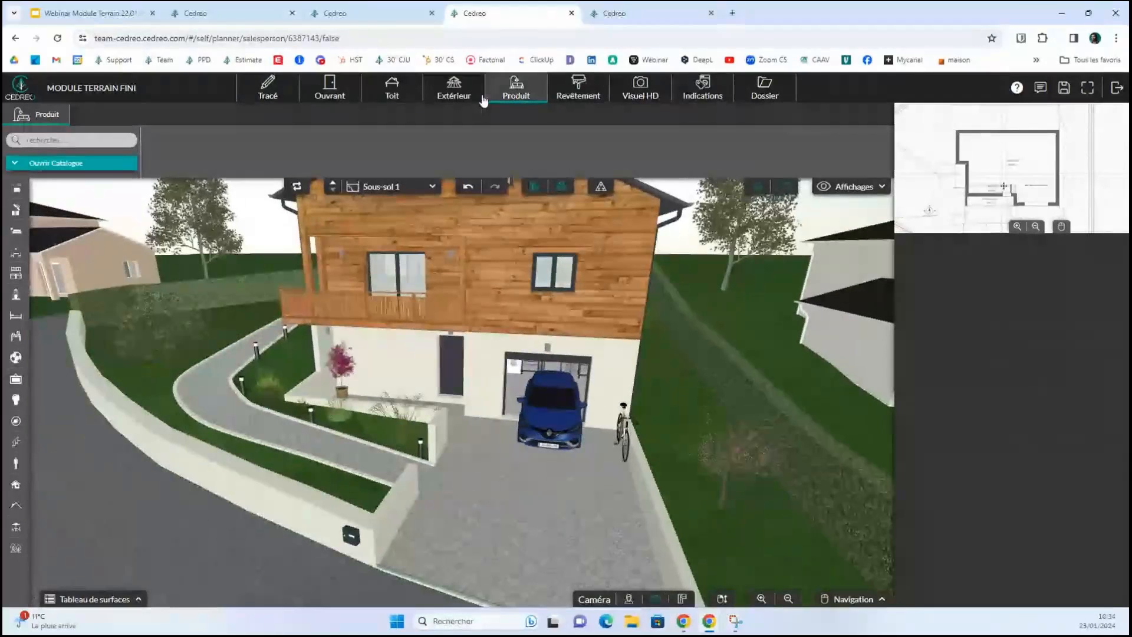
click(454, 90)
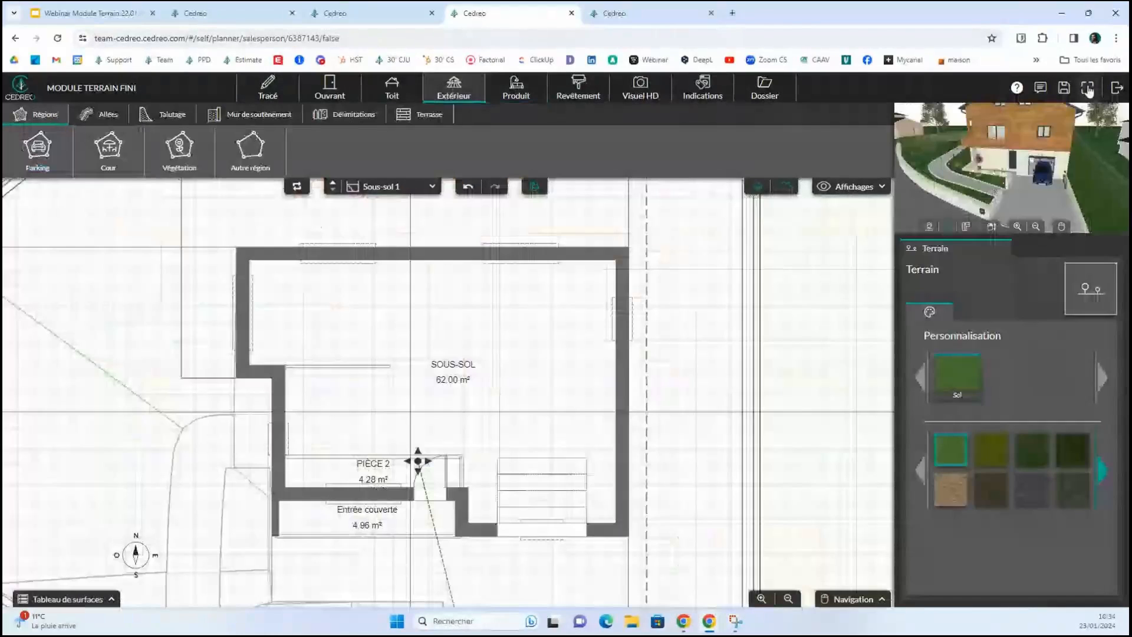
click(1087, 87)
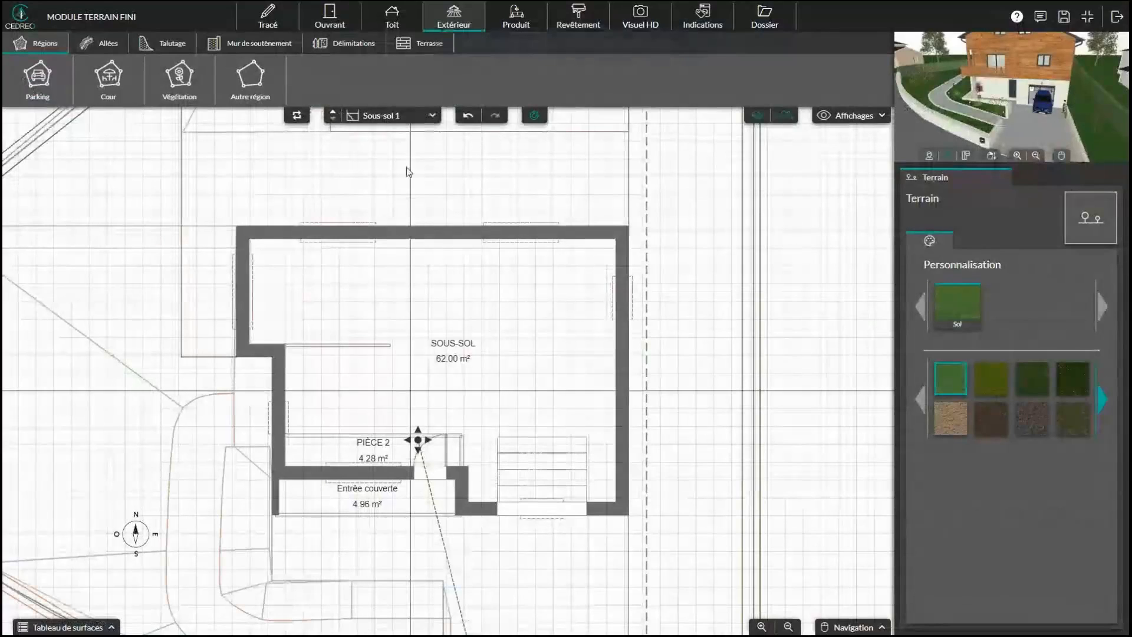
Step: Rename the basement level Sous-sol
click(385, 115)
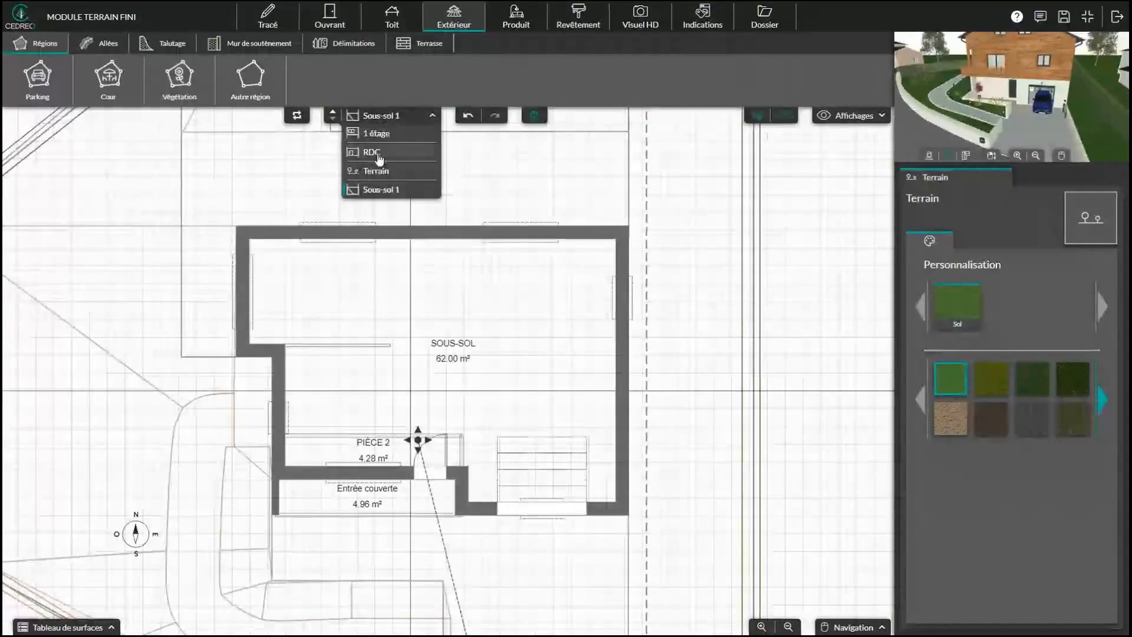
click(393, 120)
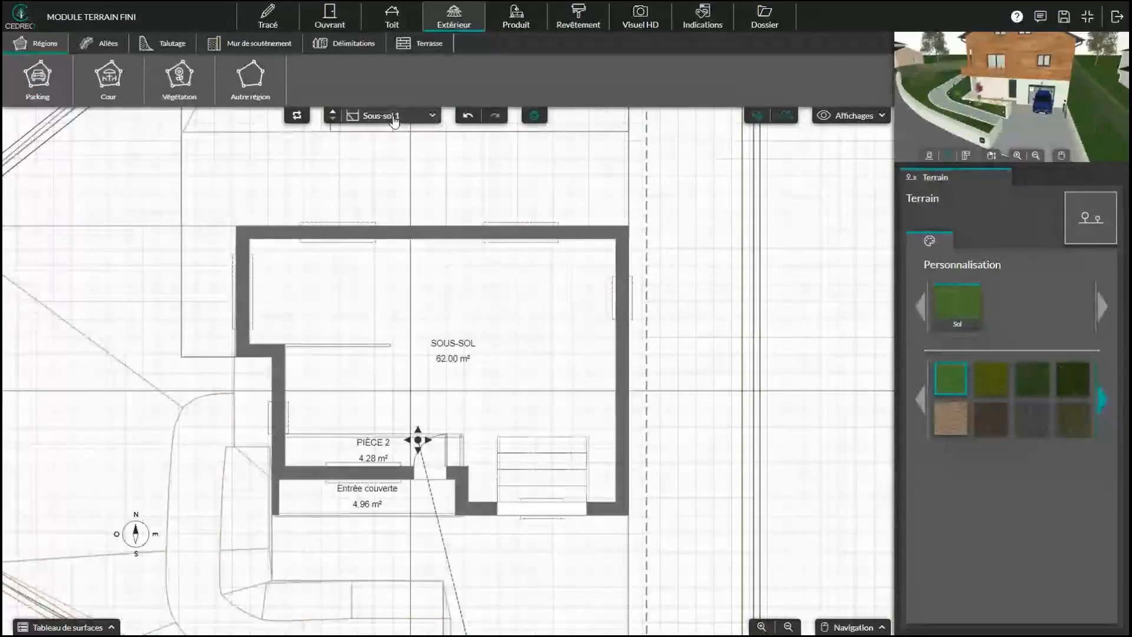
click(286, 27)
click(384, 115)
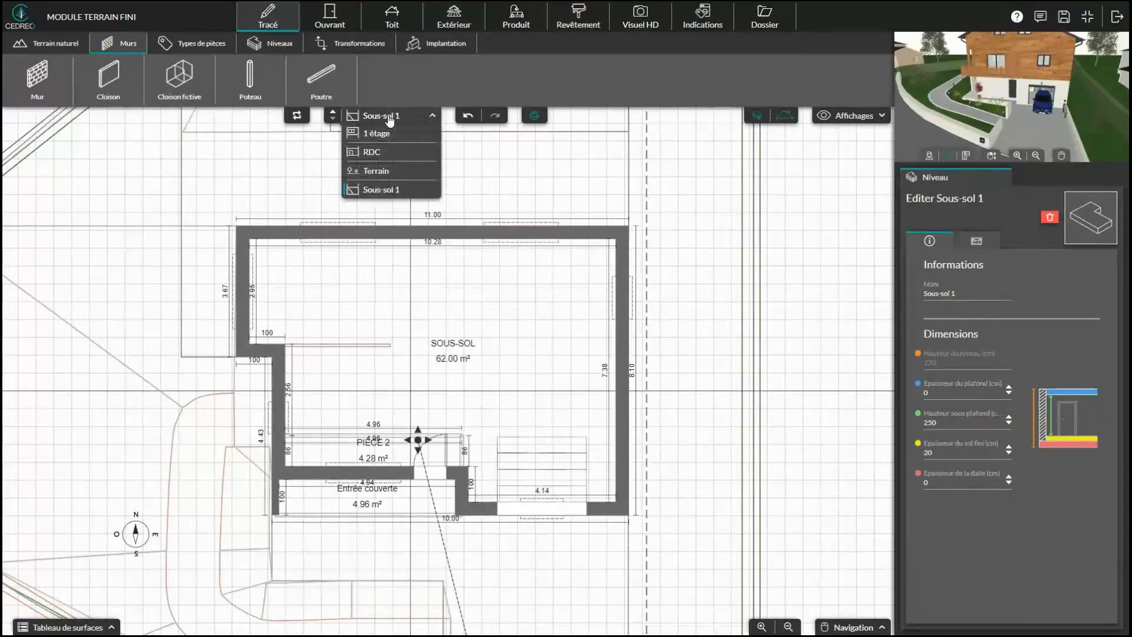
click(967, 294)
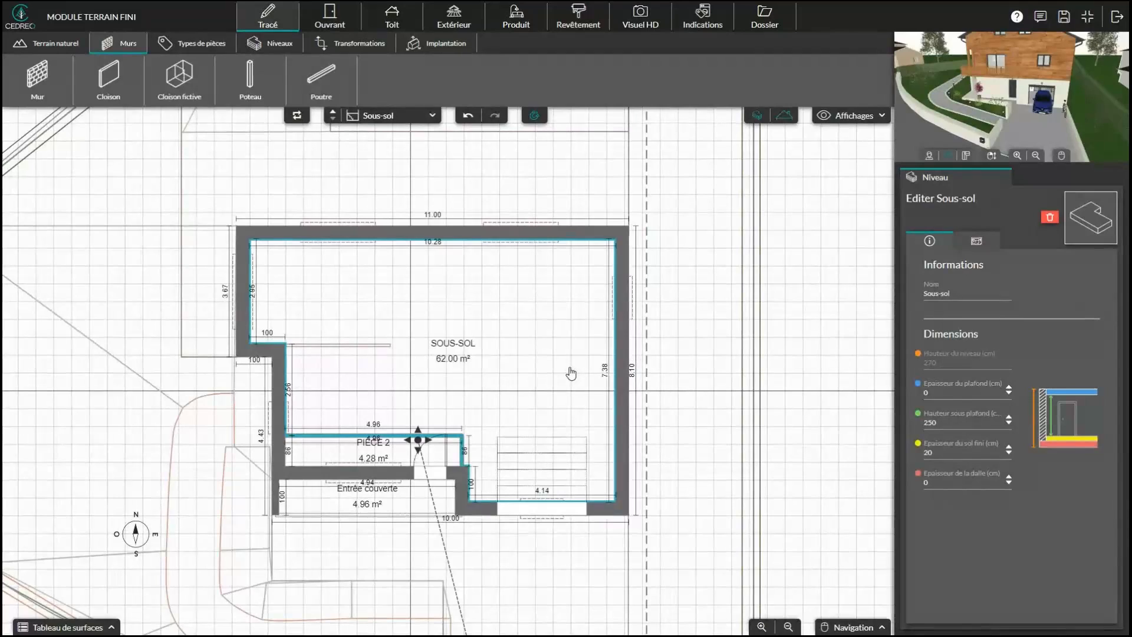
Step: Display the Terrain level's exterior plan and examine the slopes and Par point elevation setting of the Parking region before the garage
click(454, 17)
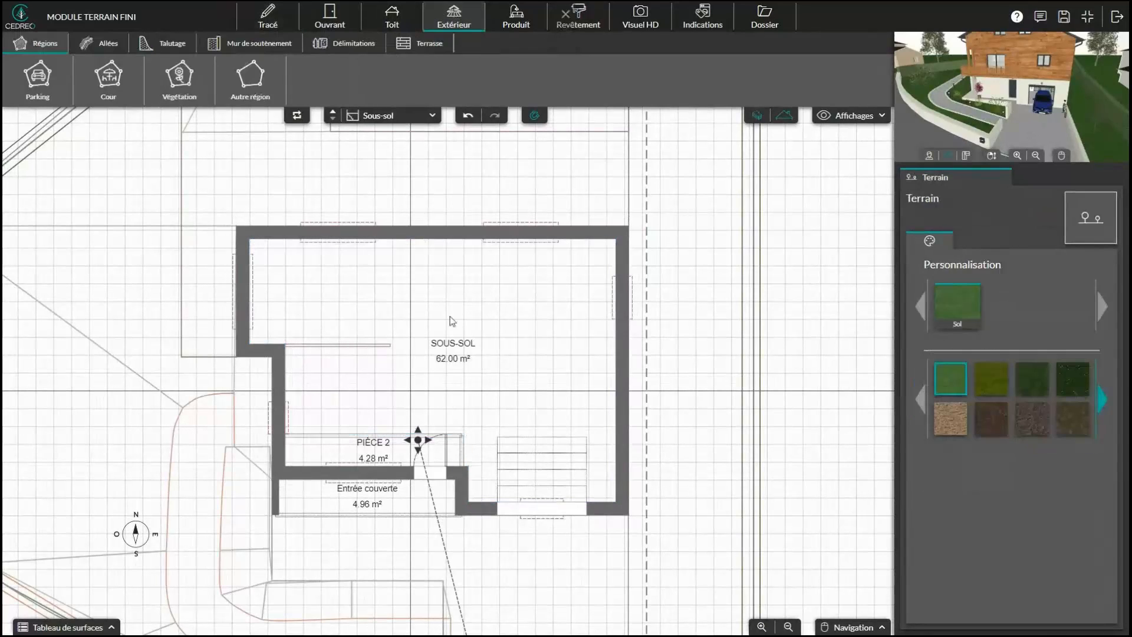
scroll(388, 268, down, 3)
click(333, 112)
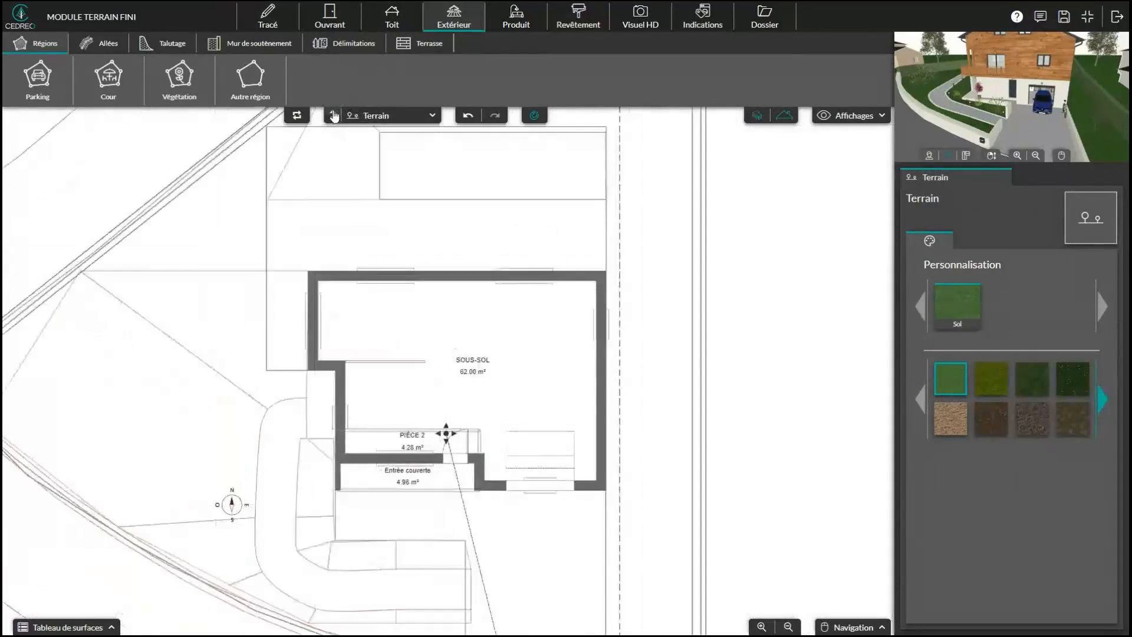
drag(564, 452, 481, 427)
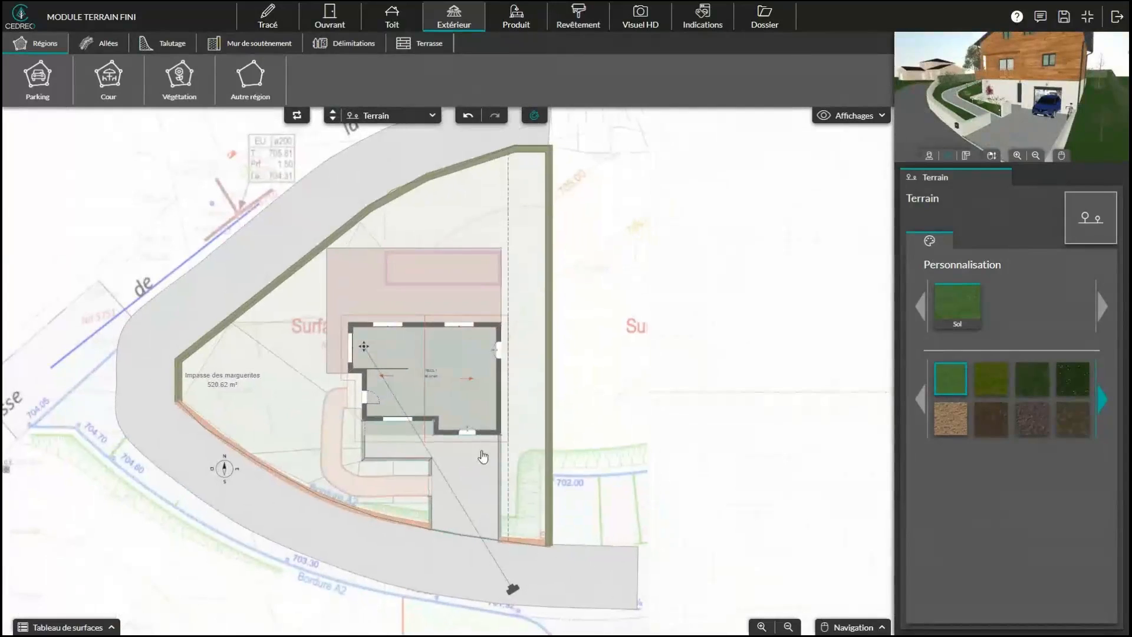
scroll(481, 457, up, 1)
click(479, 492)
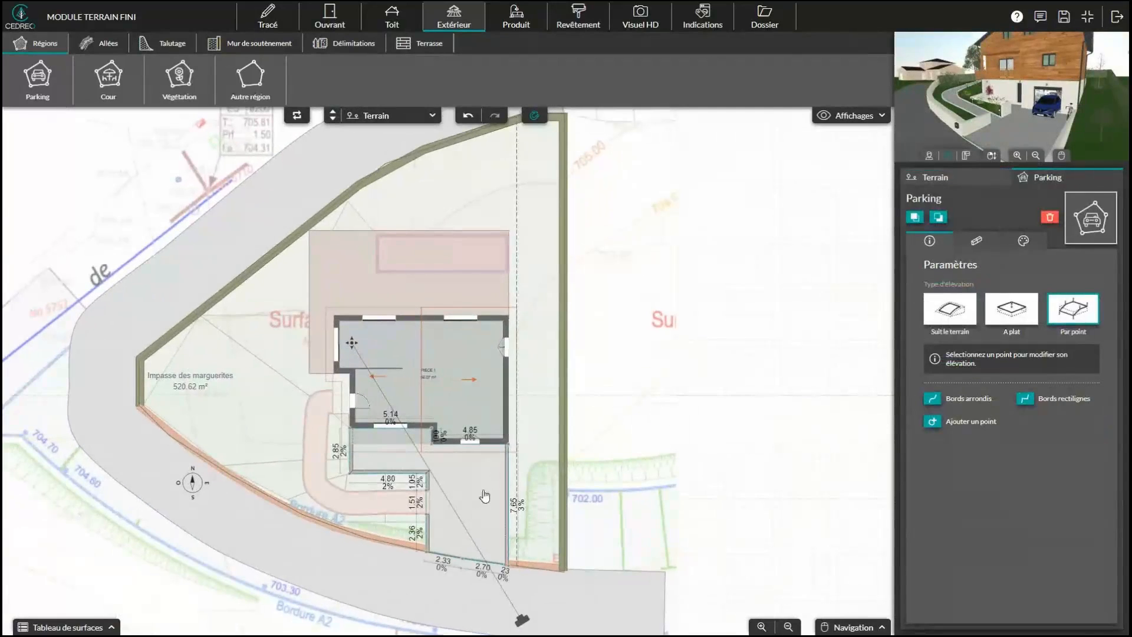
scroll(482, 493, up, 2)
drag(480, 508, 478, 409)
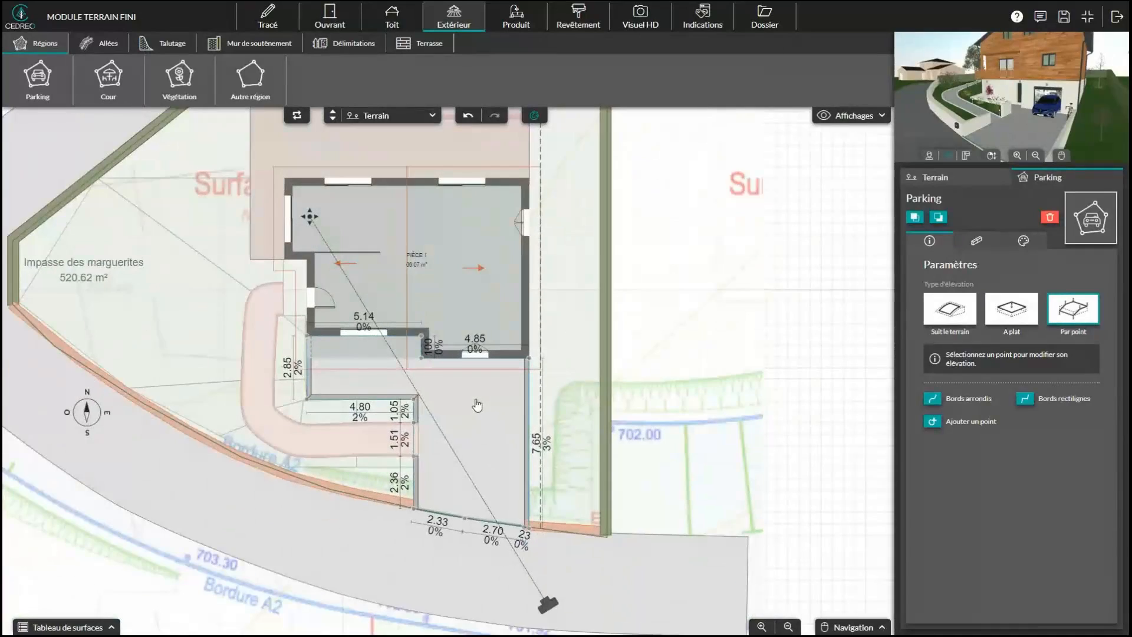
scroll(497, 482, up, 2)
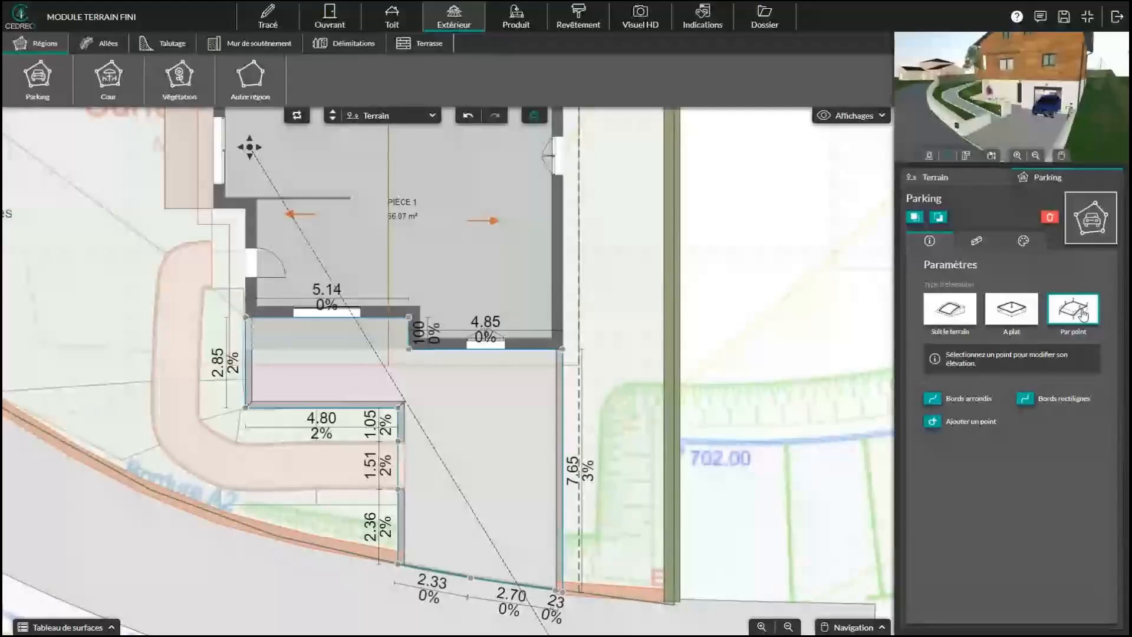
click(1022, 314)
Step: Examine the sloping parking area, low walls and garage entrance close up in the large 3D view
click(516, 18)
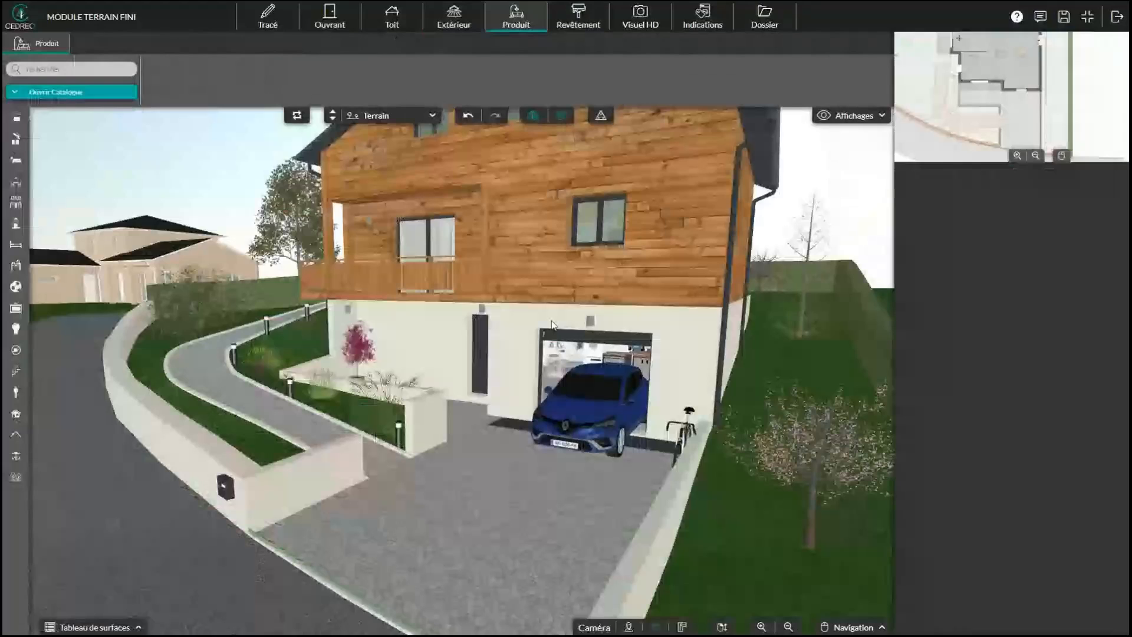
scroll(531, 469, up, 2)
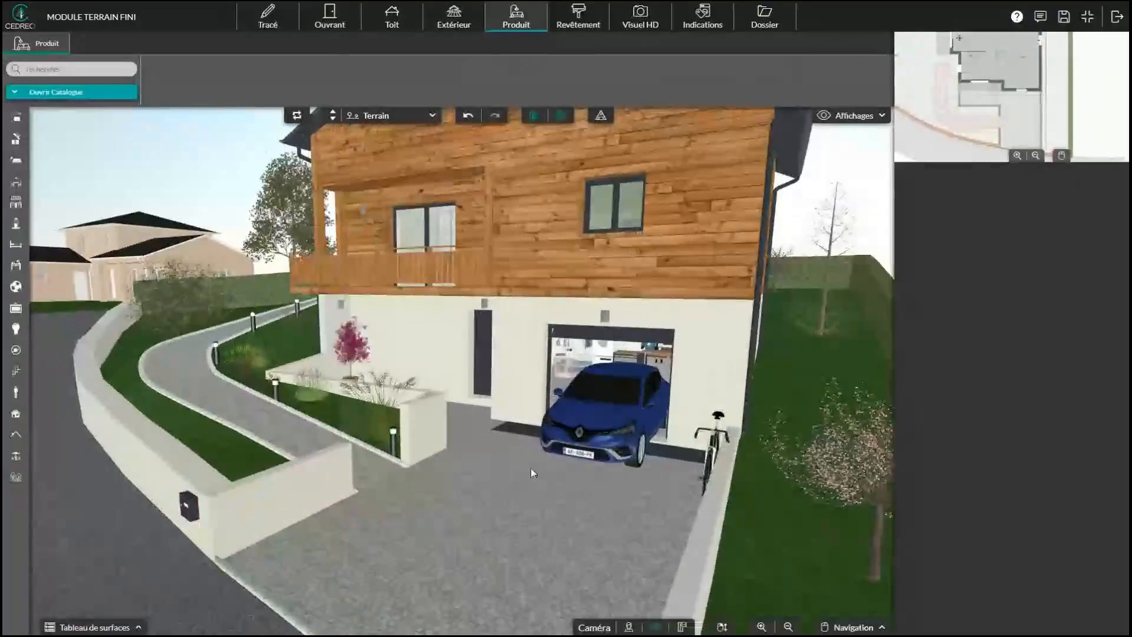
drag(531, 469, 532, 442)
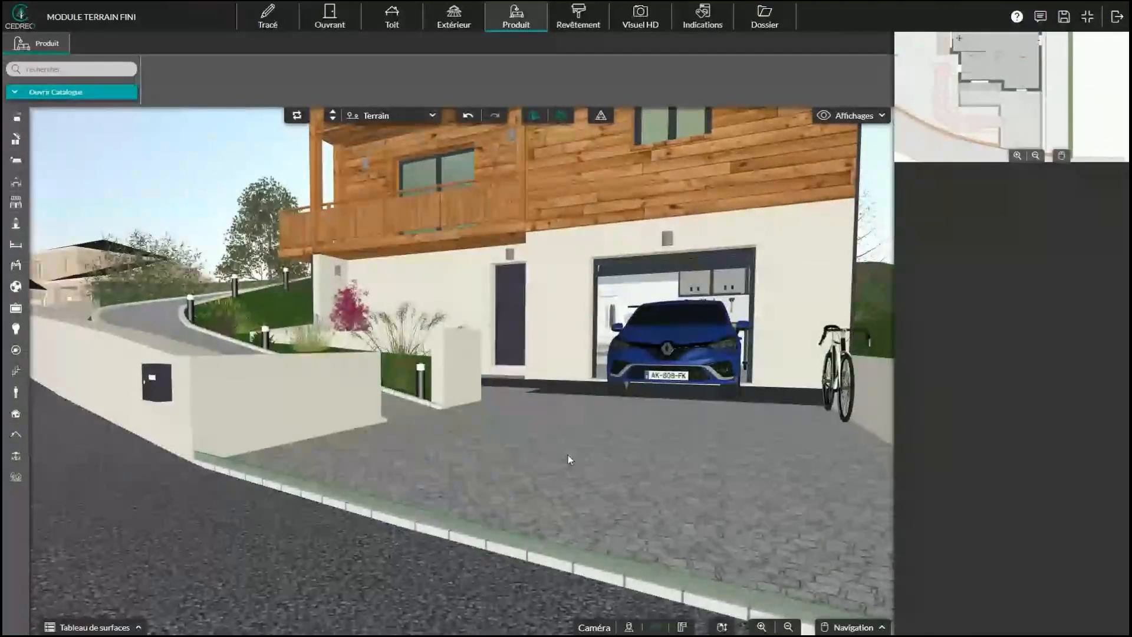
Step: Select the Parking region before the garage on the exterior plan and set its elevation type to Par point
drag(562, 470, 530, 494)
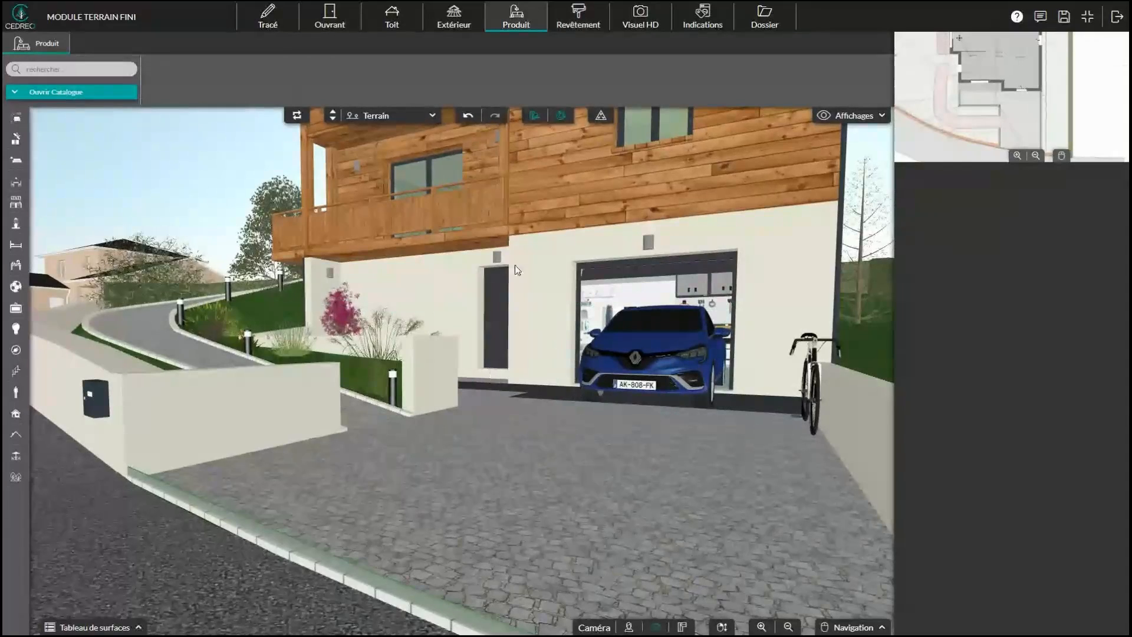
click(454, 17)
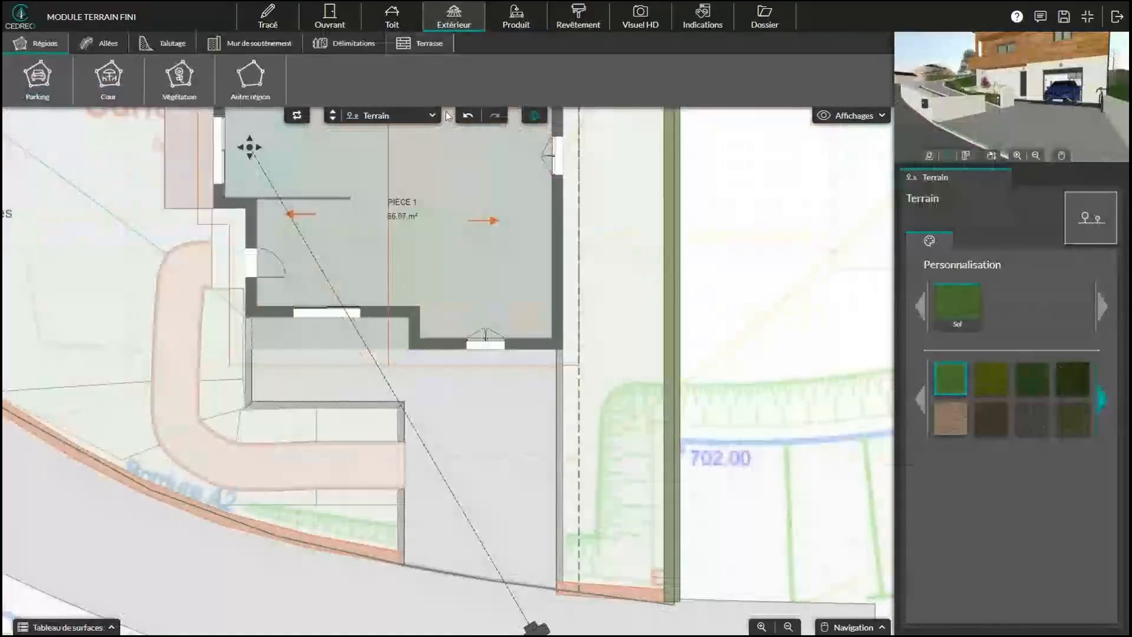
click(489, 411)
scroll(490, 411, up, 2)
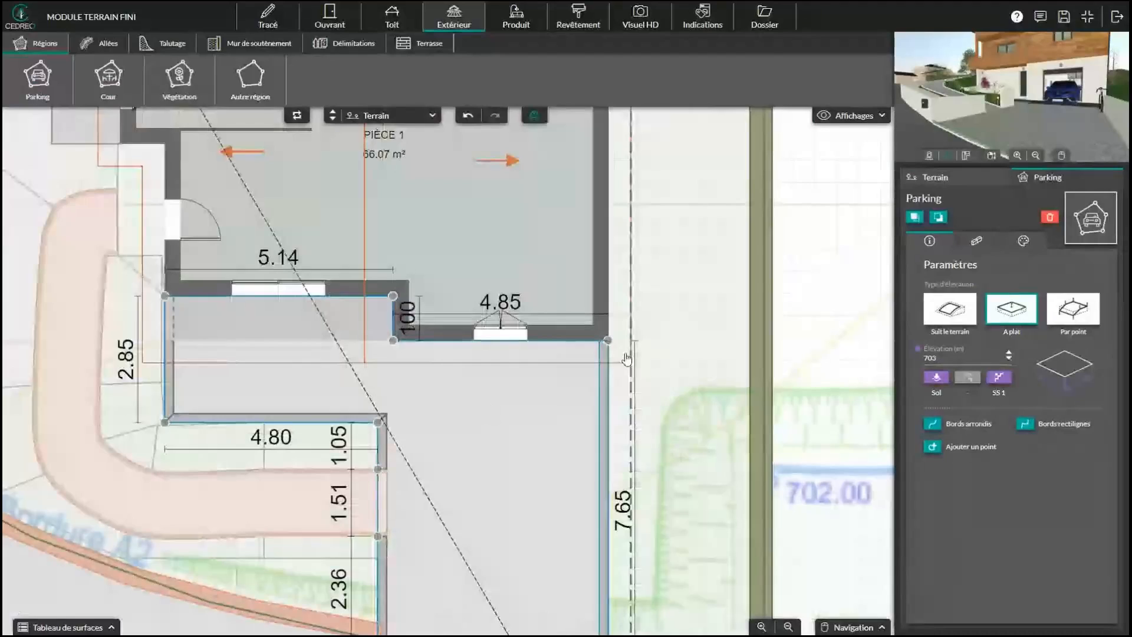
click(1069, 315)
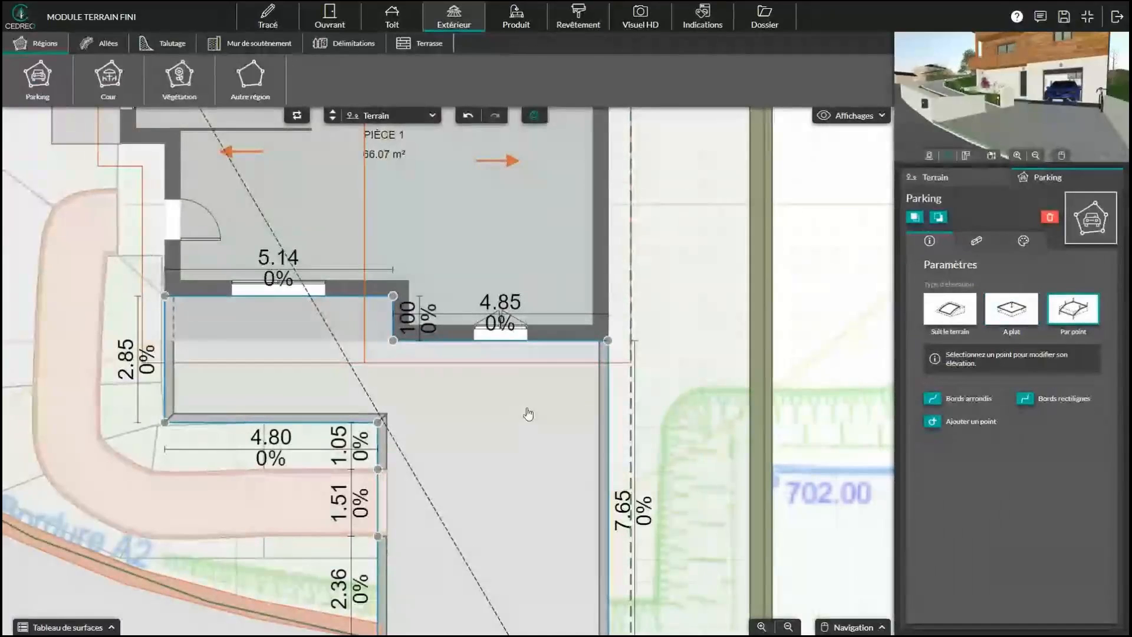
Step: Turn off automatic elevation for the Parking corner joining the 4.85 and 7.65 m edges and raise it to 703.05 m
click(608, 341)
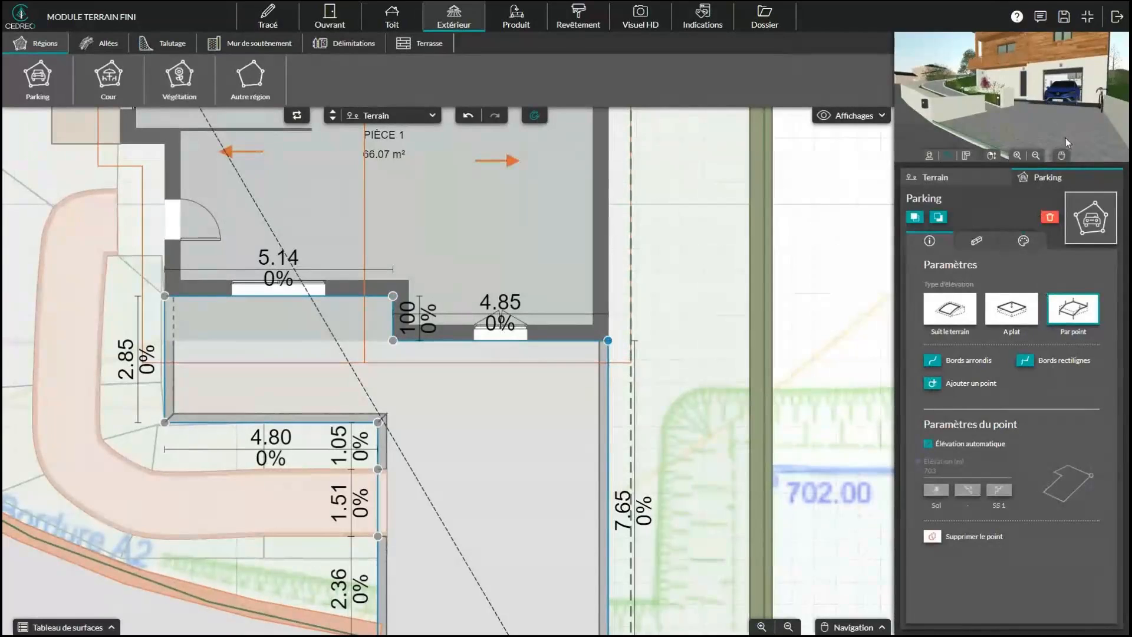
scroll(1063, 142, up, 4)
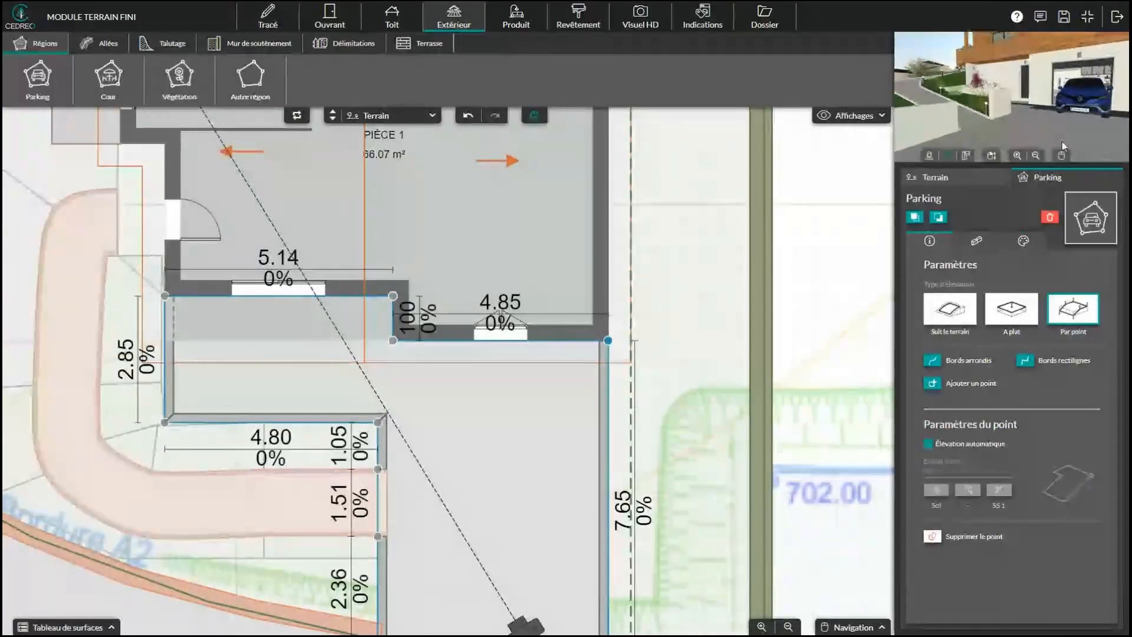
click(929, 444)
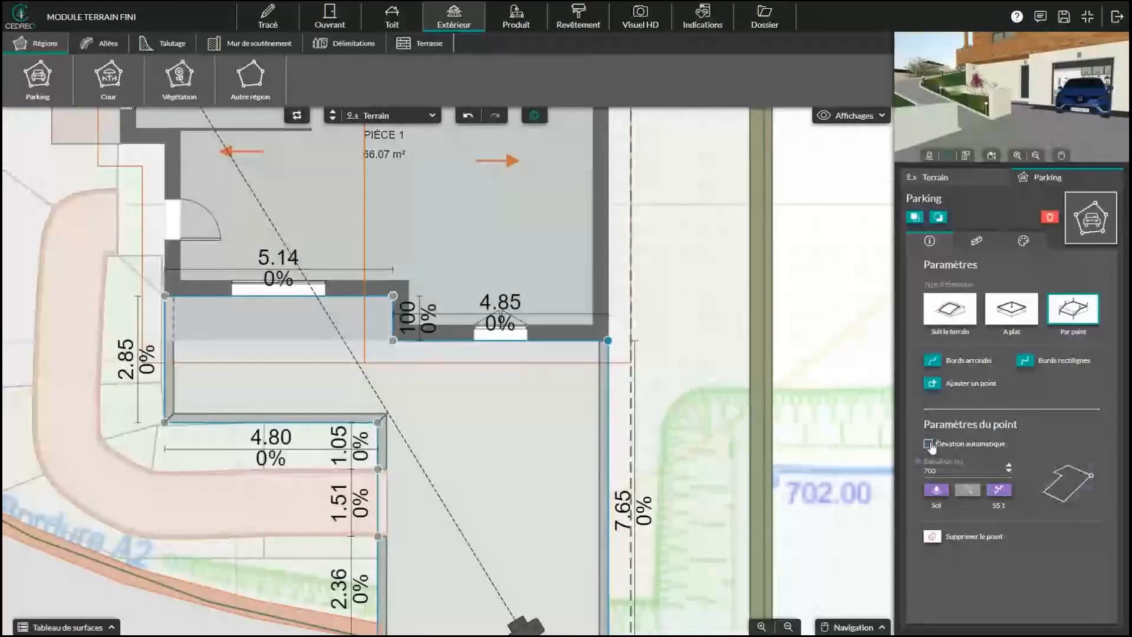
click(1009, 466)
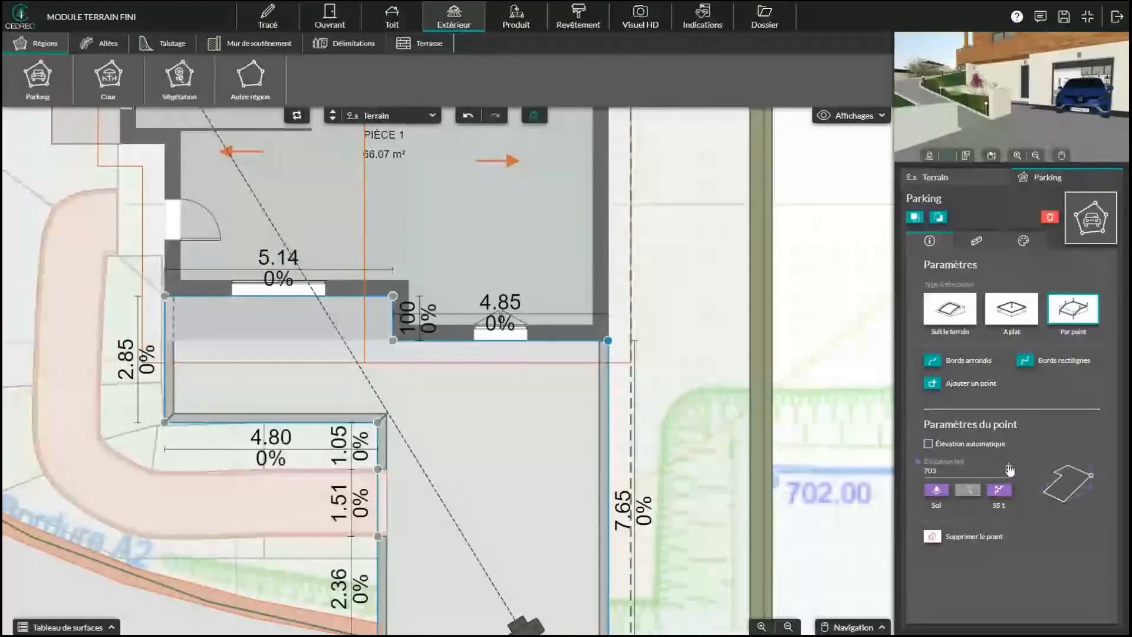
click(1009, 466)
click(1009, 466)
click(1009, 466)
click(1009, 466)
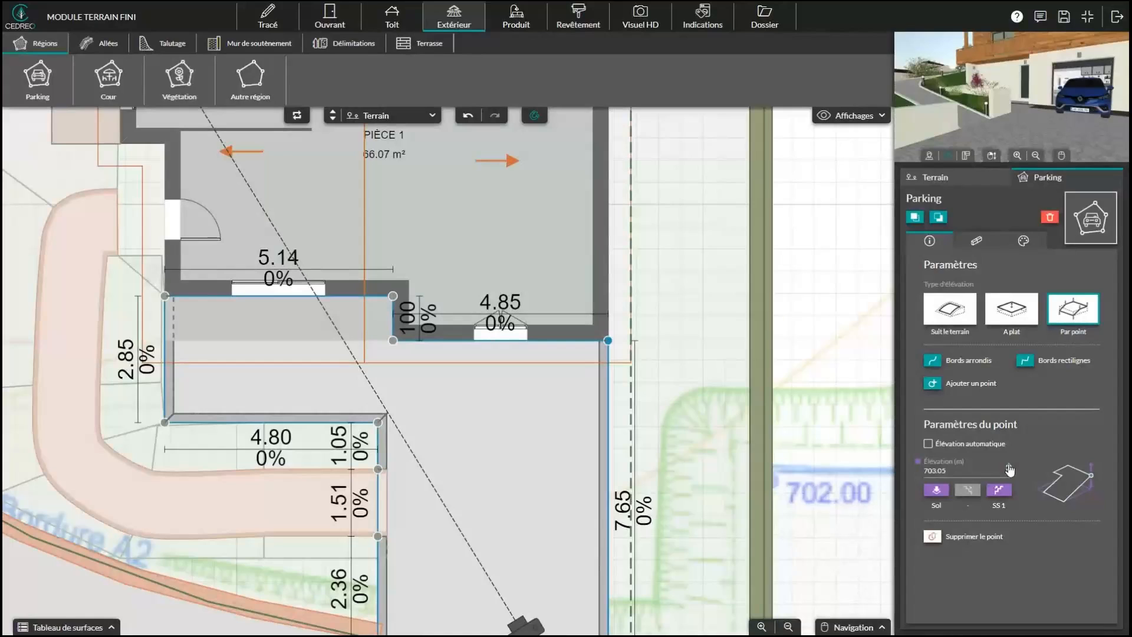
Step: Set the same corner's elevation to the SS 1 level, 703.25 m, after trying the Sol level
mouse_move(1083, 126)
mouse_down()
mouse_move(1059, 130)
mouse_move(1064, 116)
mouse_up()
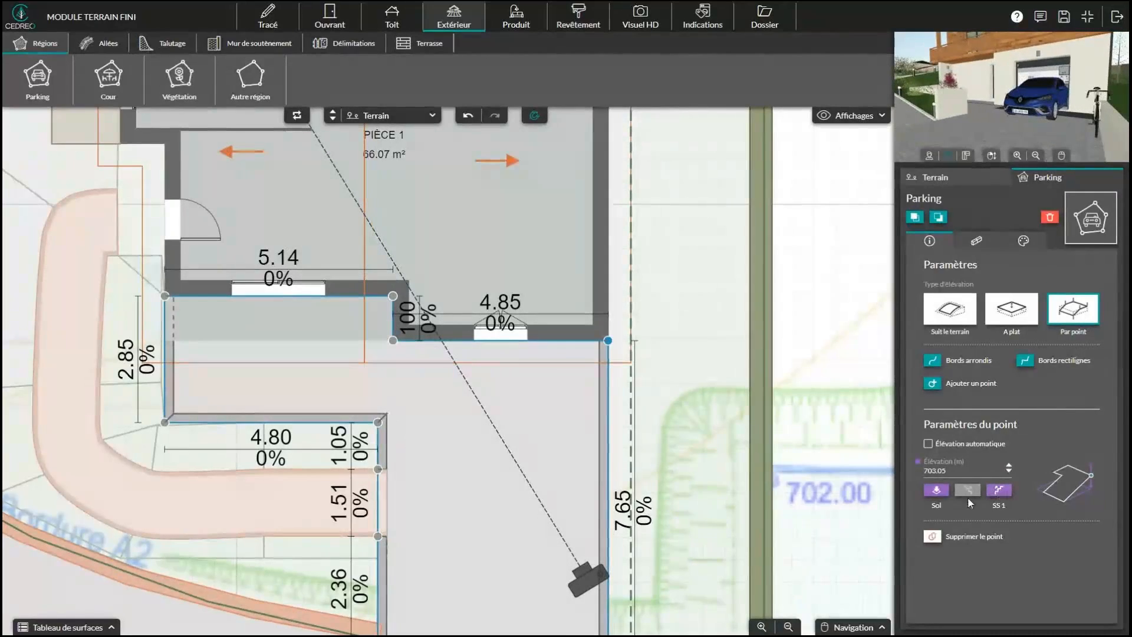
click(938, 491)
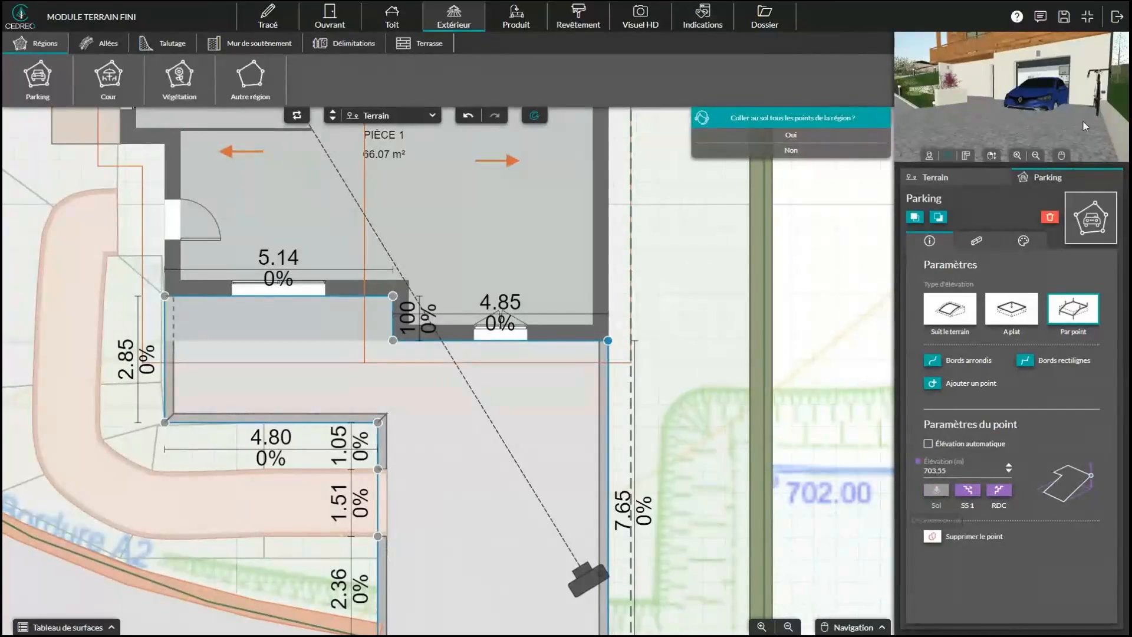
drag(1083, 121, 1073, 125)
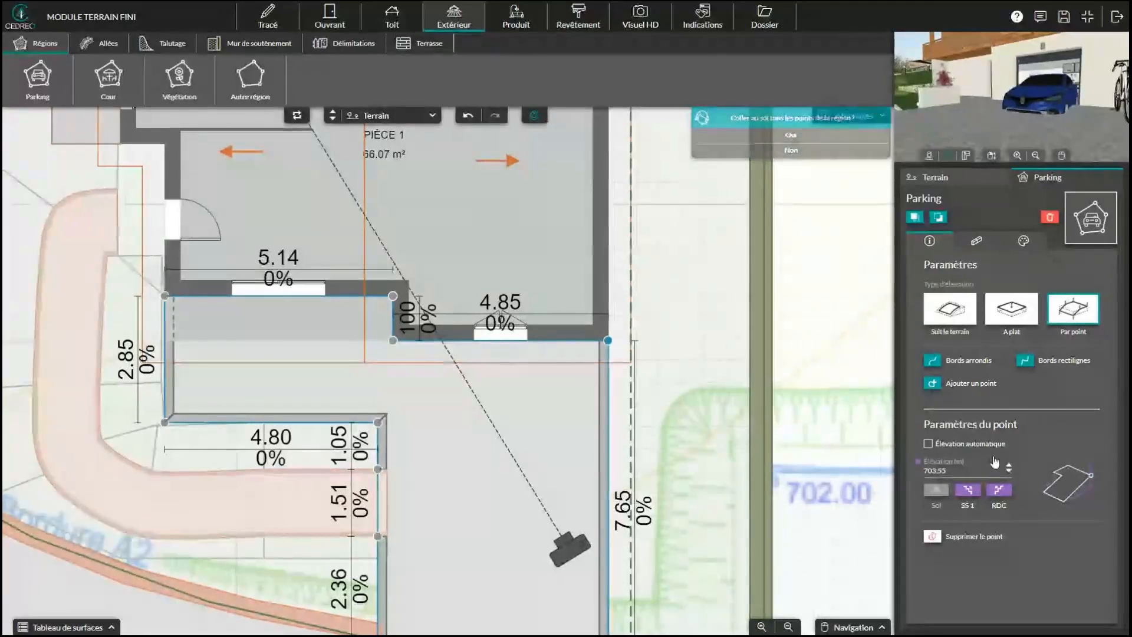
click(967, 490)
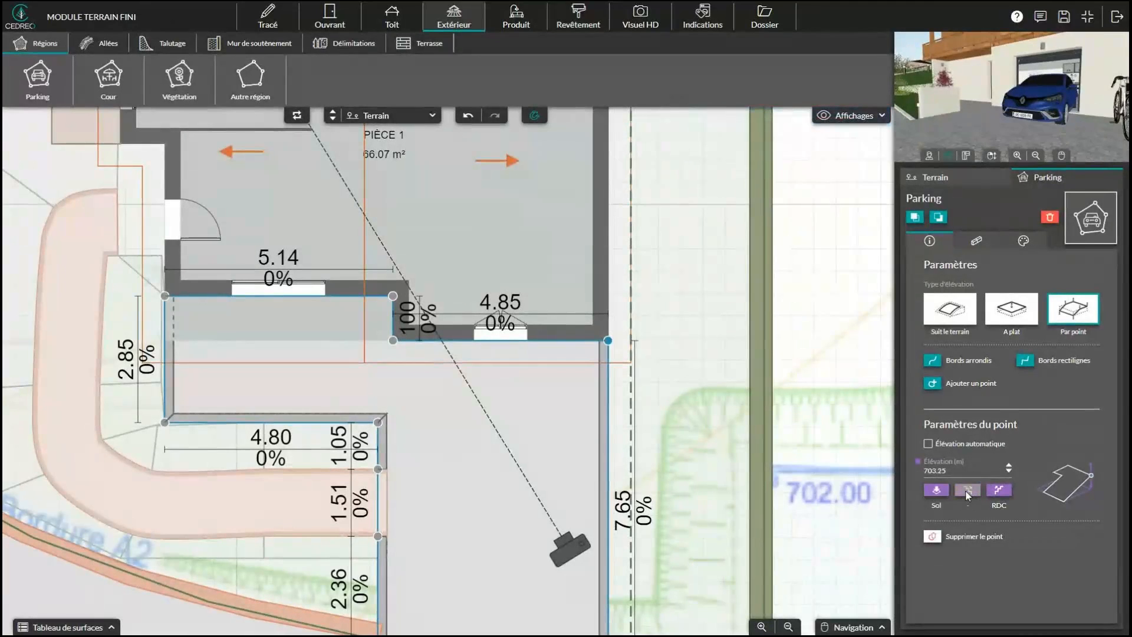
Step: Examine how the raised parking surface meets the garage, house door and street in the 3D view
scroll(1017, 143, up, 3)
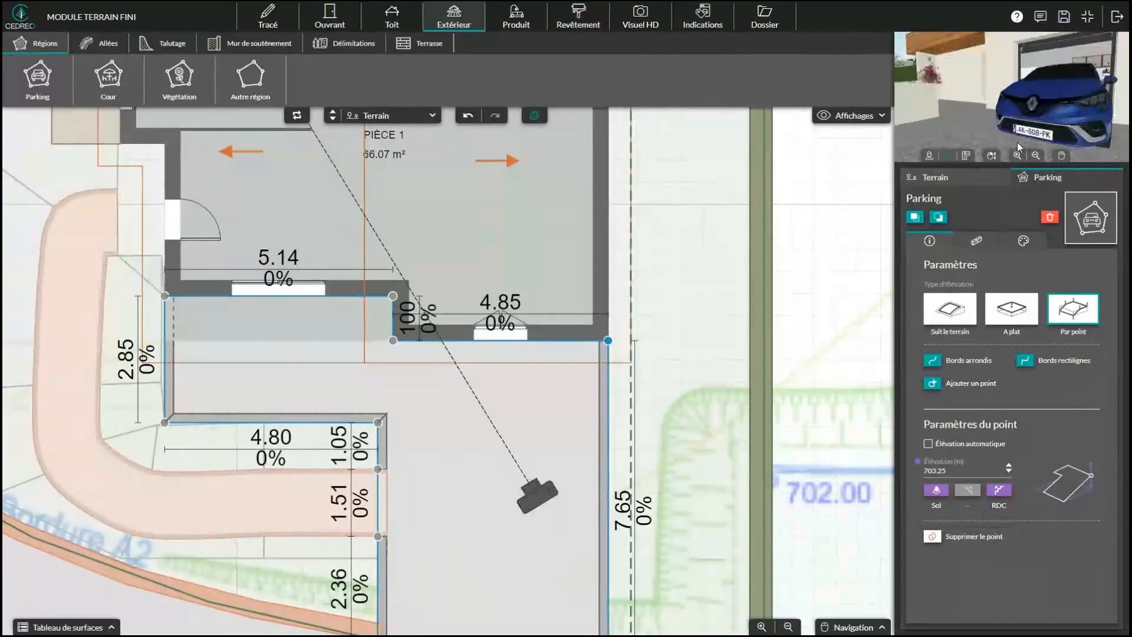
drag(1012, 131, 1042, 131)
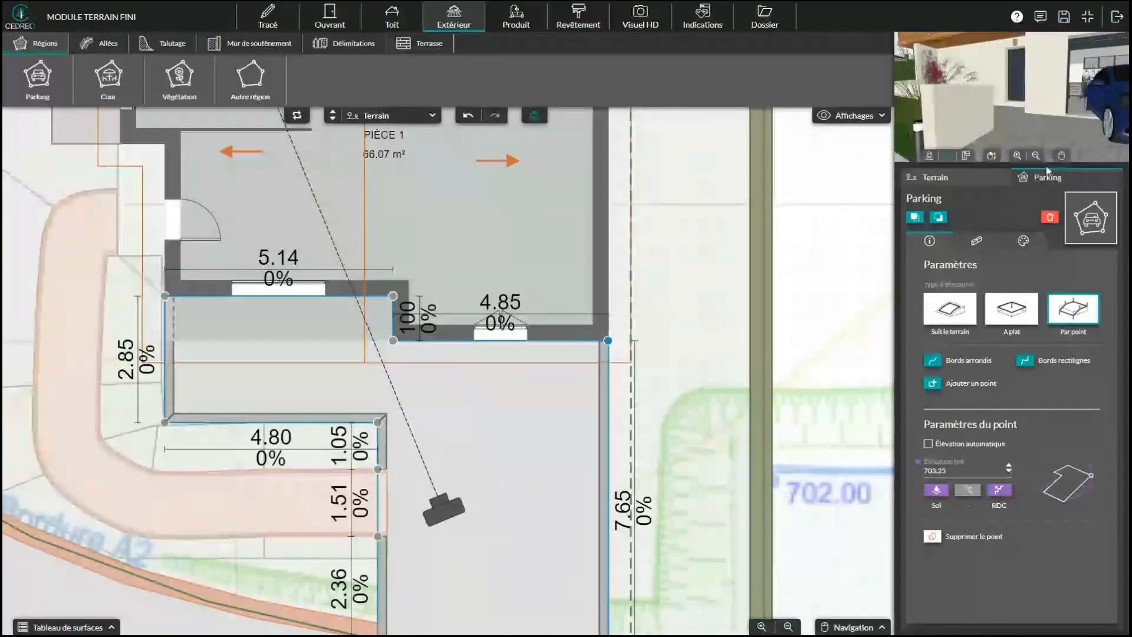
drag(950, 471, 923, 470)
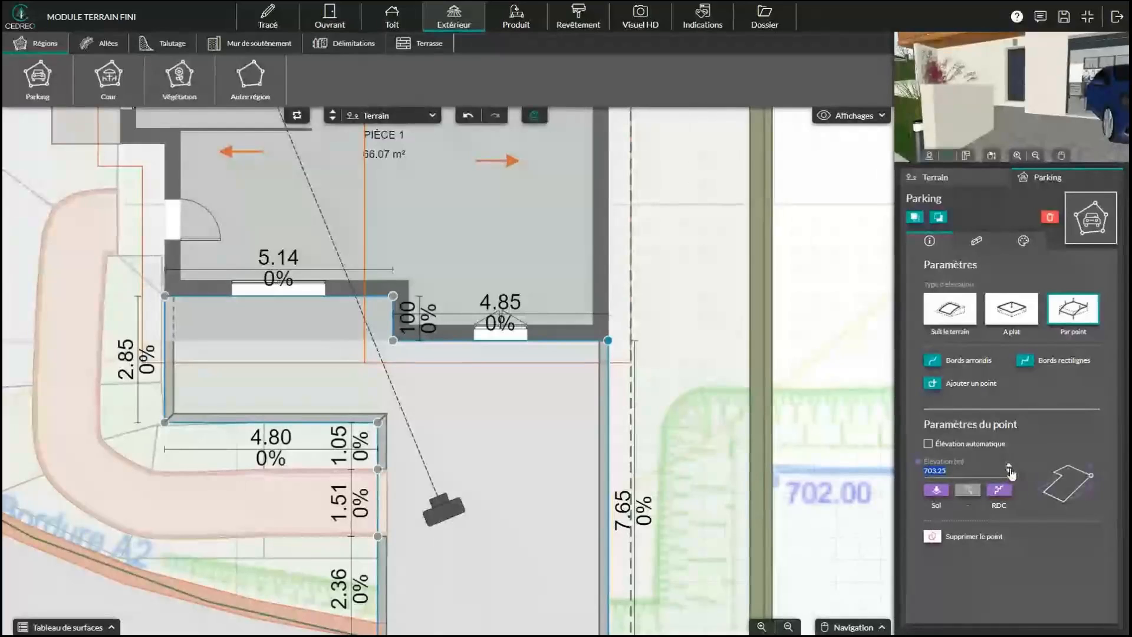
click(516, 18)
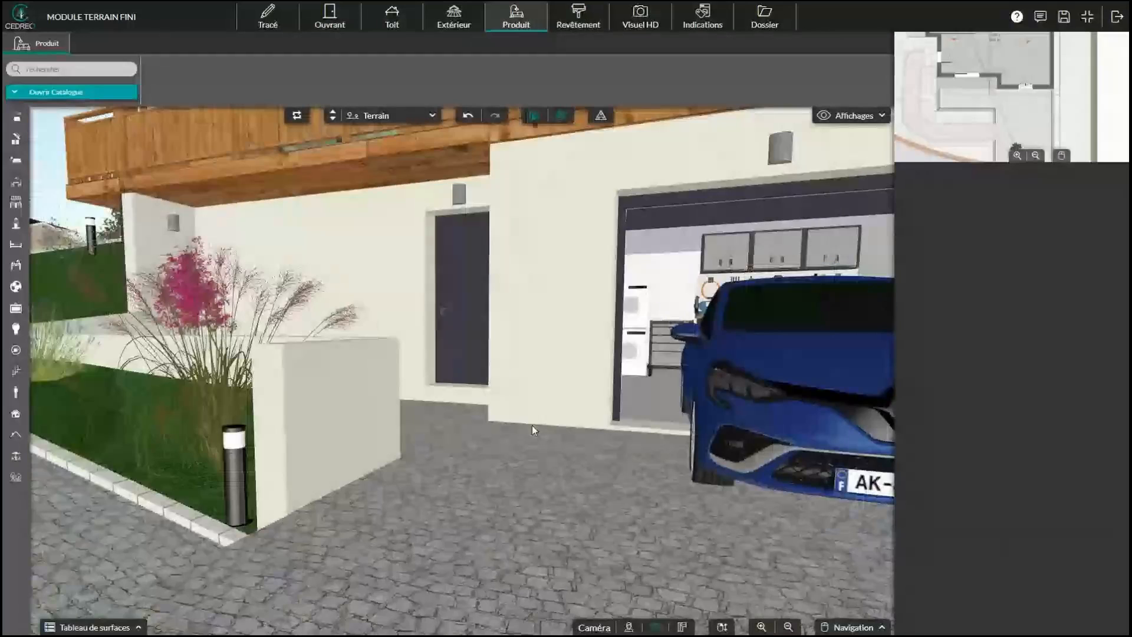
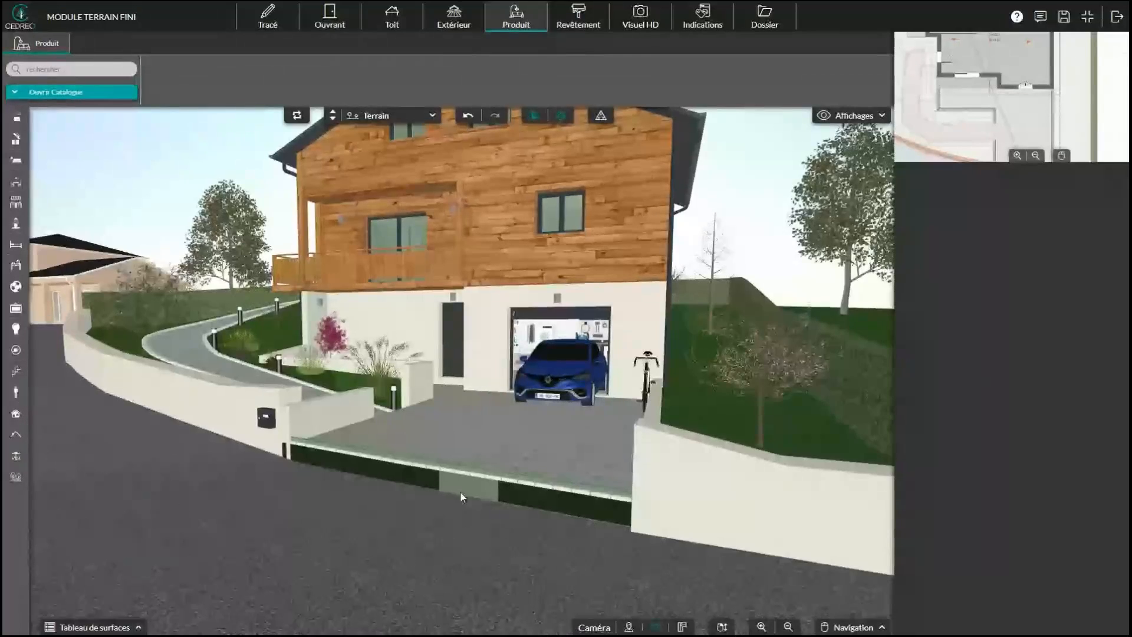
Step: Turn off automatic elevation for the street-side Parking point between the 2.70 m and 23 cm edges and snap it to Sol
click(455, 18)
right_drag(512, 505, 510, 366)
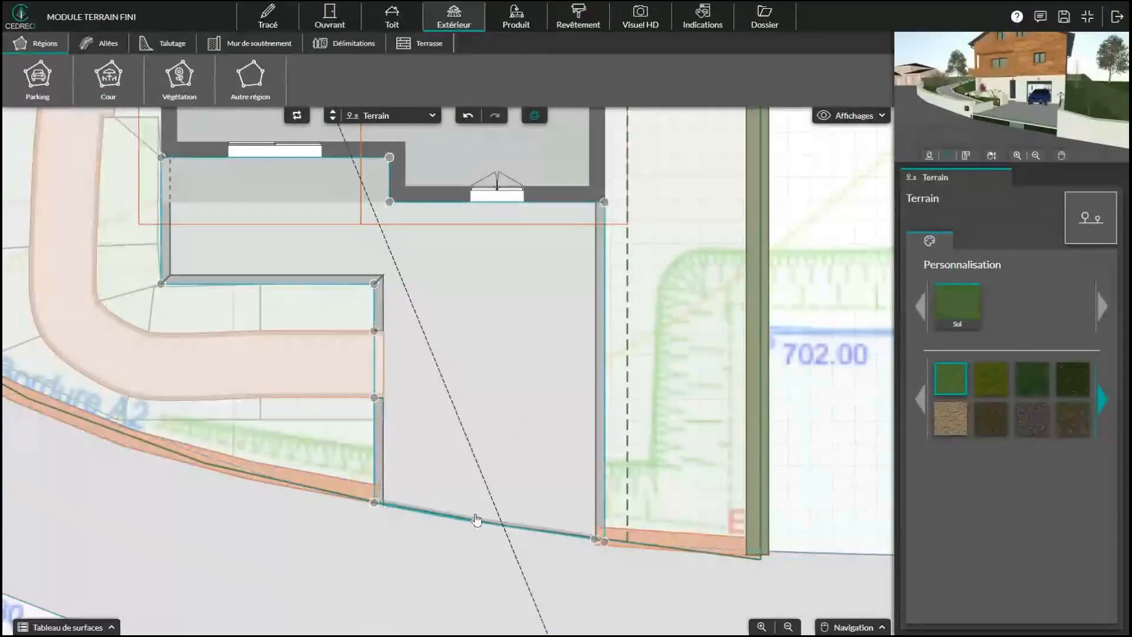
click(589, 541)
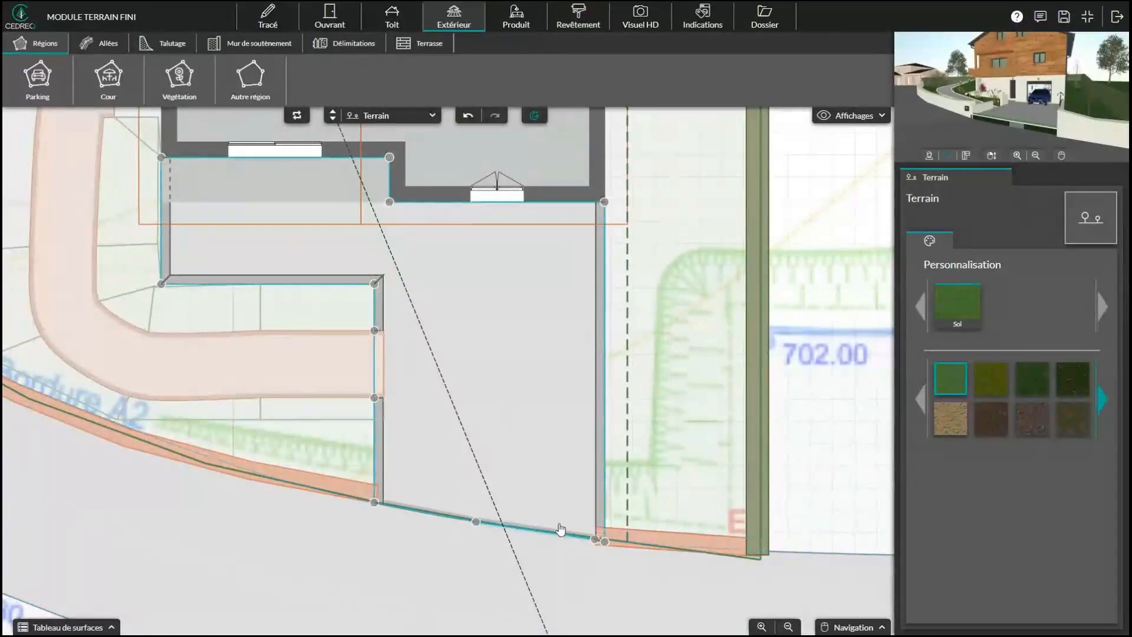
click(593, 540)
click(595, 539)
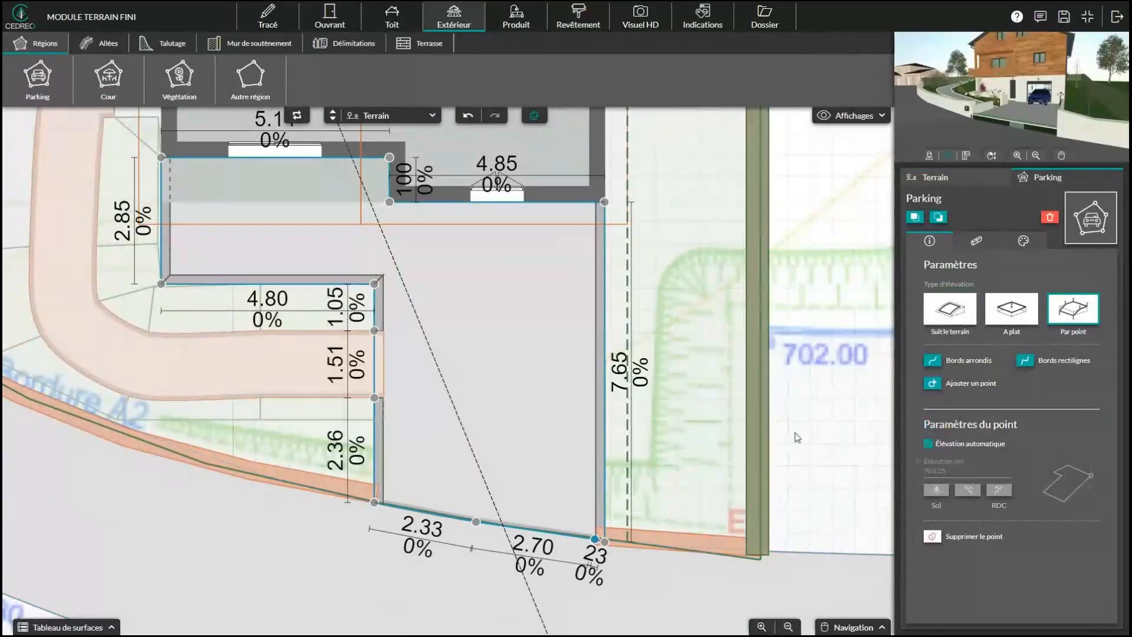
click(929, 445)
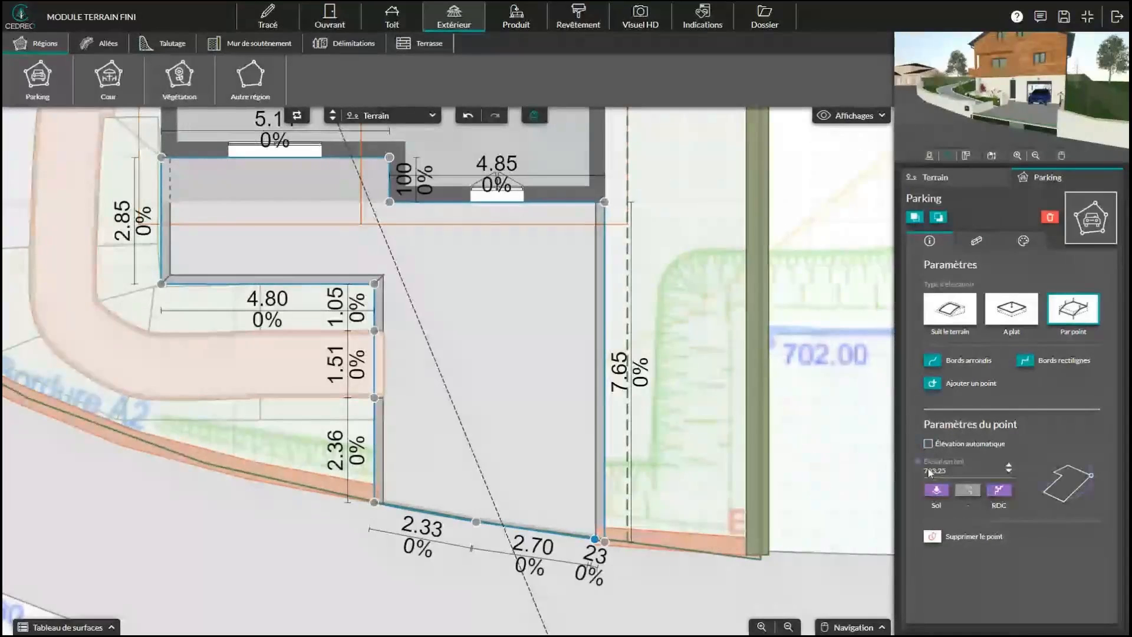
click(937, 490)
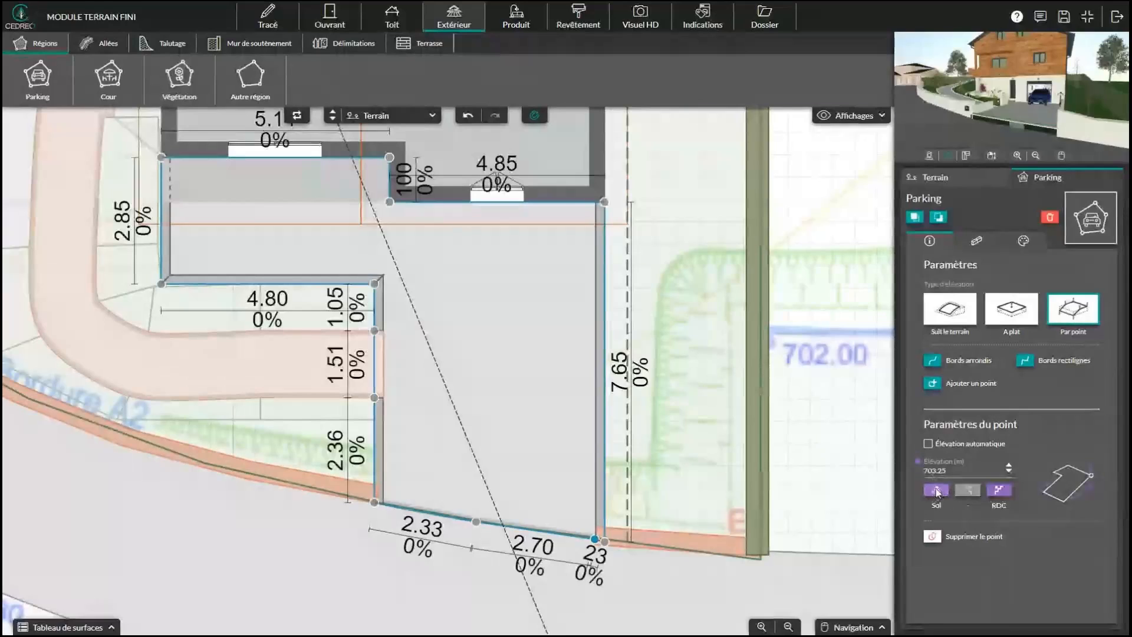
Step: Snap the street-side Parking corner between the 2.36 and 2.33 m edges to Sol without automatic elevation, and check the slope in 3D
click(374, 503)
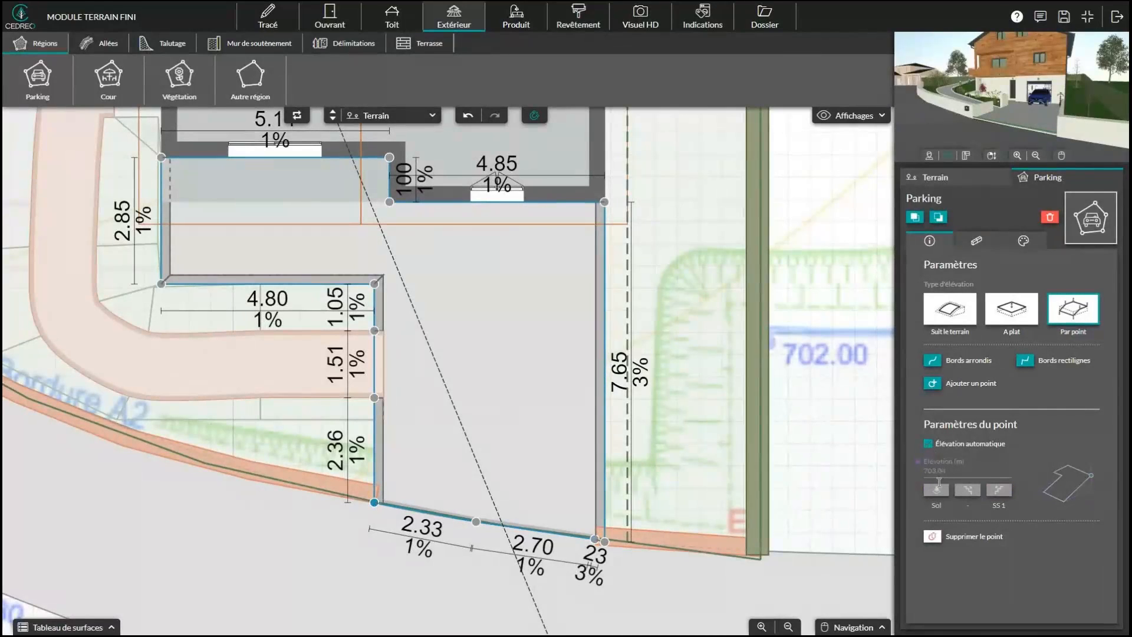
click(928, 444)
click(942, 496)
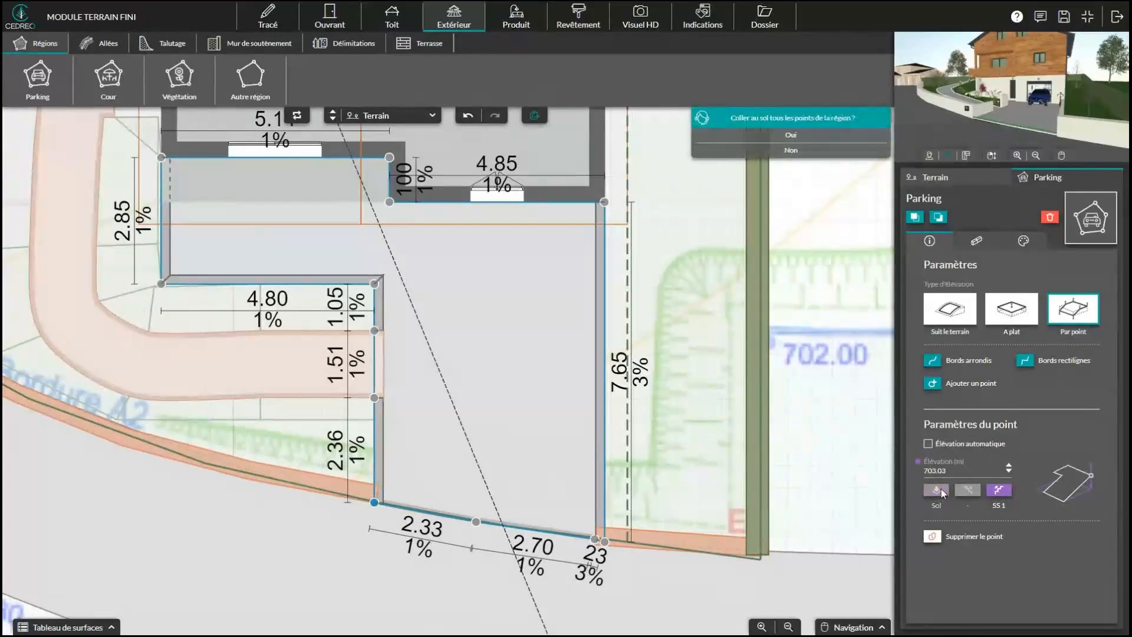
click(516, 18)
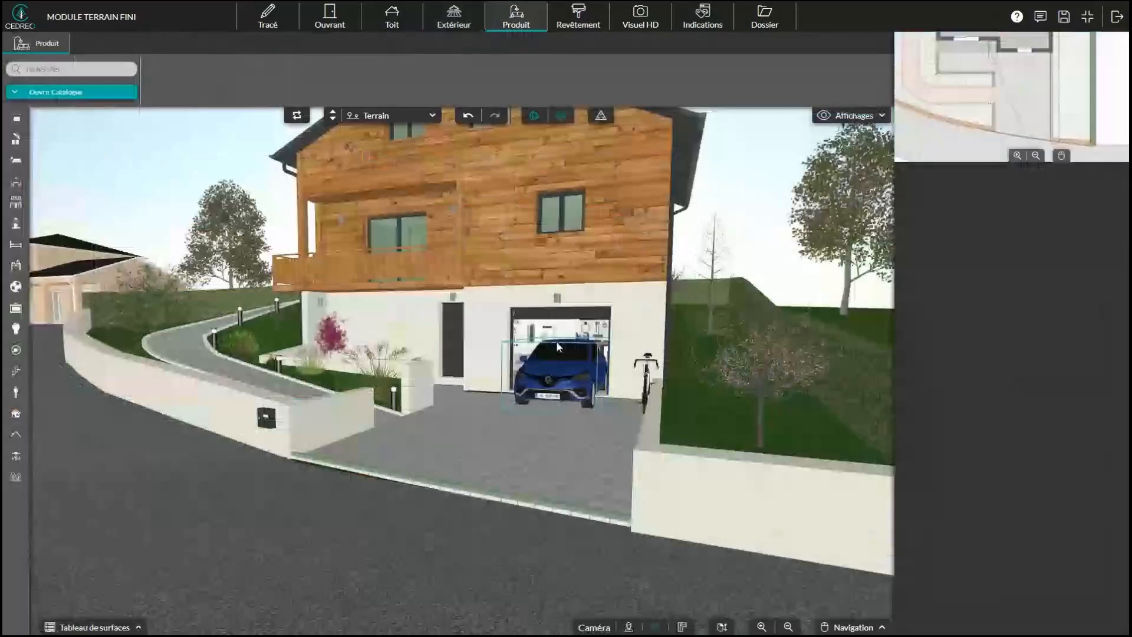
scroll(483, 399, up, 3)
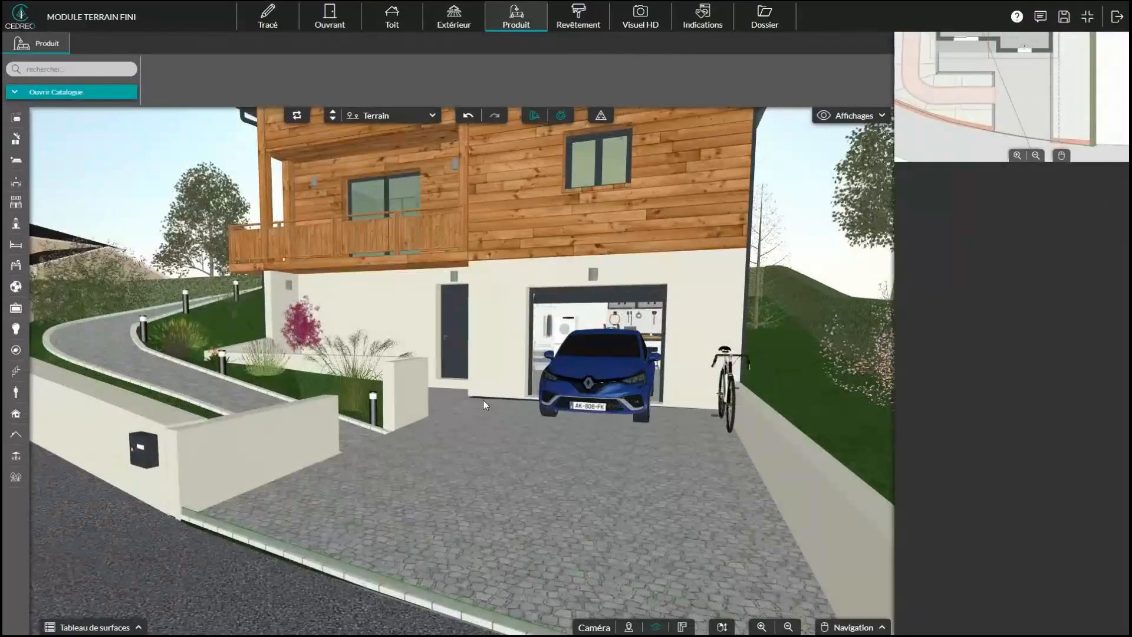
Step: Turn off automatic elevation for the inner Parking corner beside the garage, set it to 703.28 m, and check it in 3D
click(454, 18)
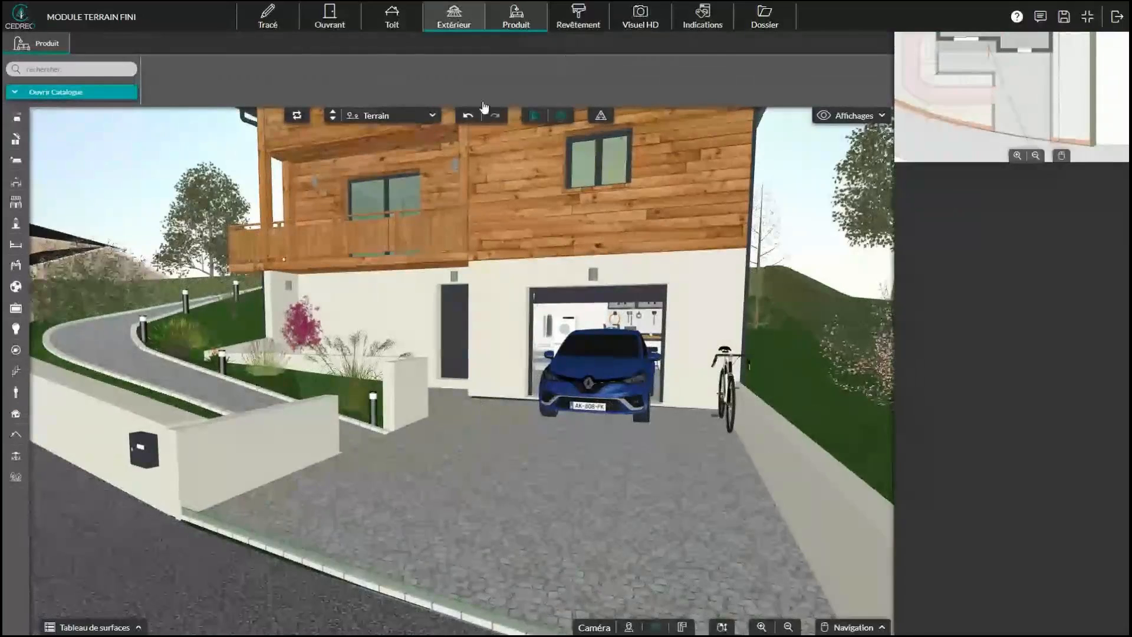
click(390, 204)
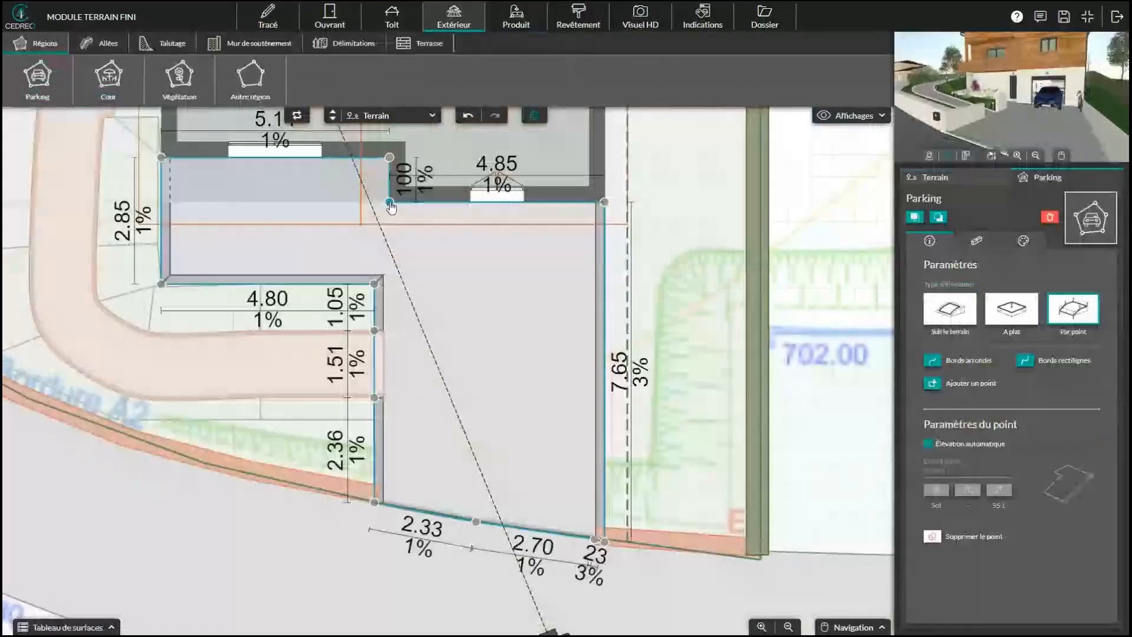
click(928, 445)
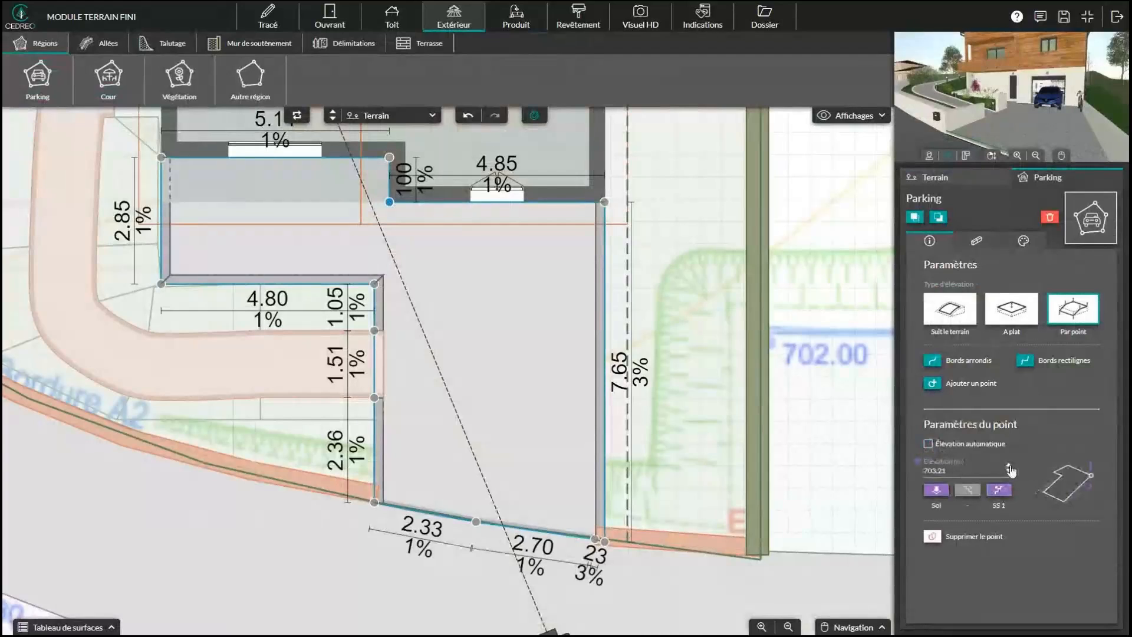
click(1009, 465)
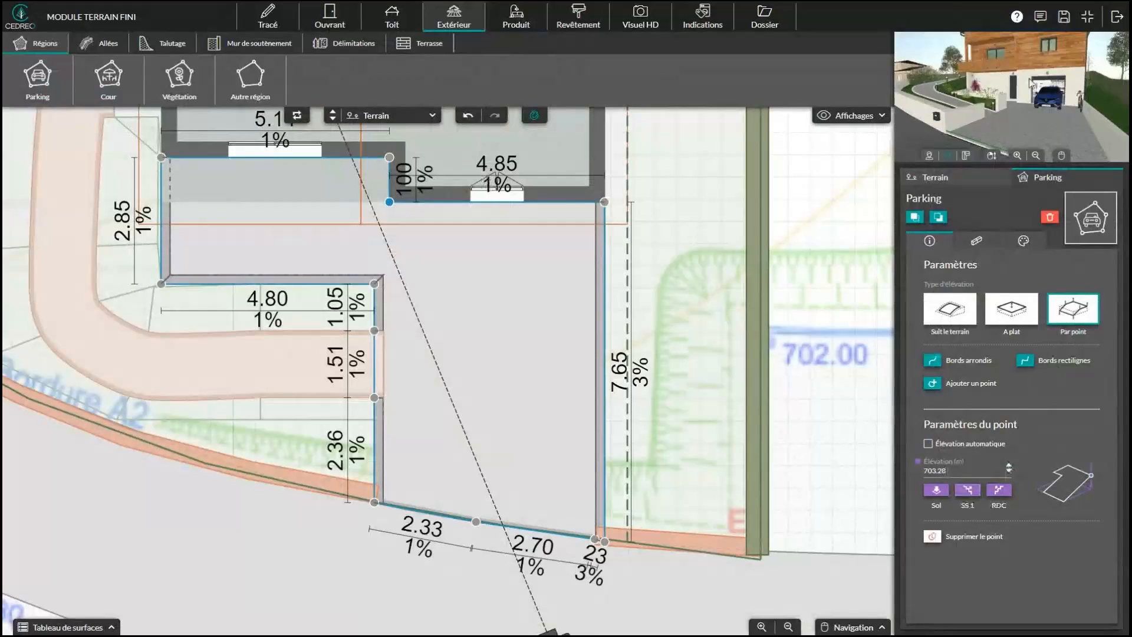
scroll(1039, 90, up, 5)
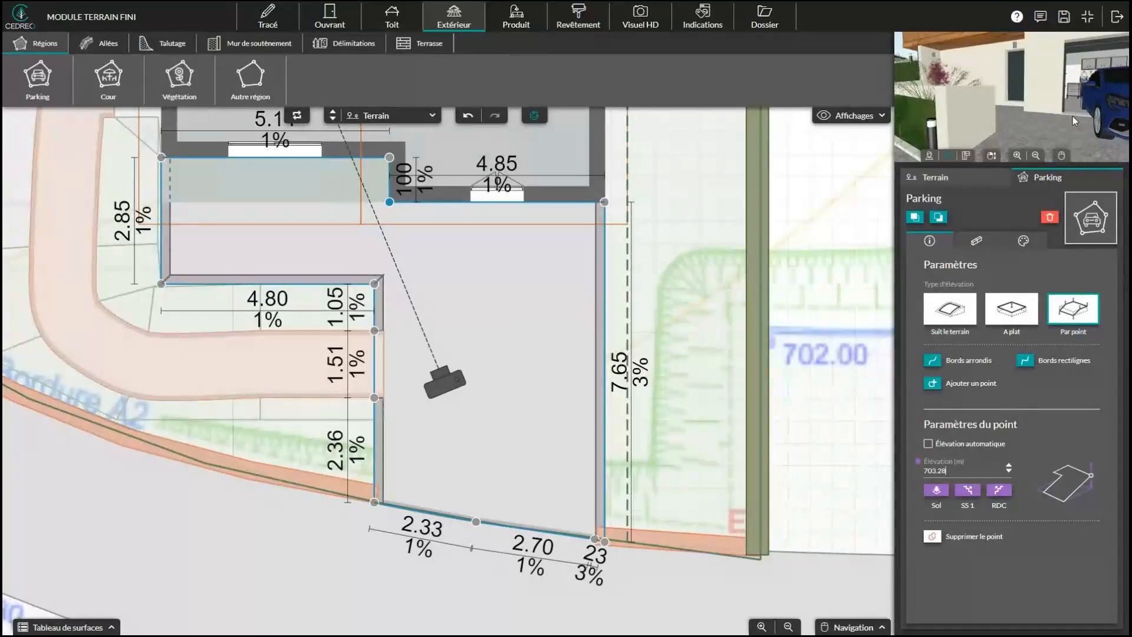
scroll(1073, 116, down, 5)
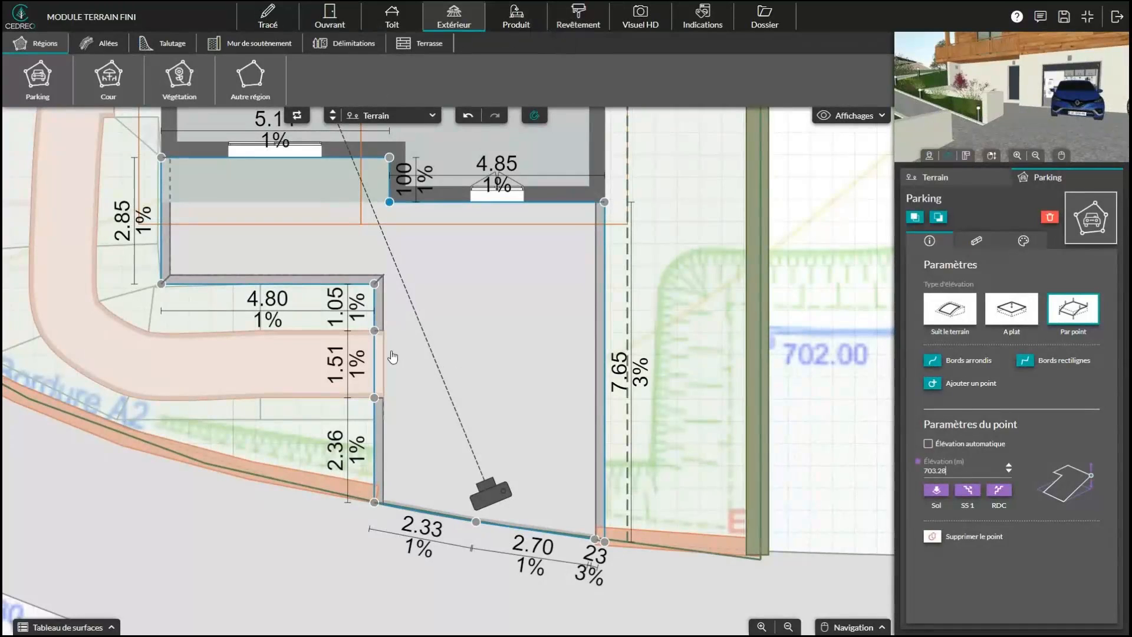
Step: Examine the 150 cm pedestrian path's course from the parking area to the side of the house, in plan and 3D
click(269, 355)
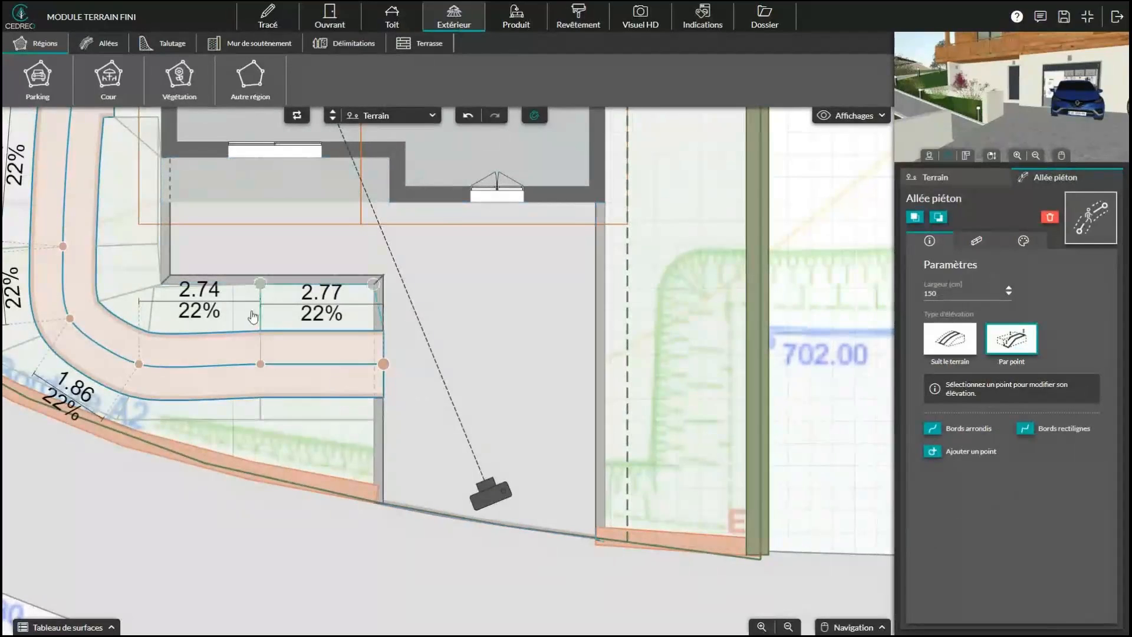
drag(264, 271, 467, 457)
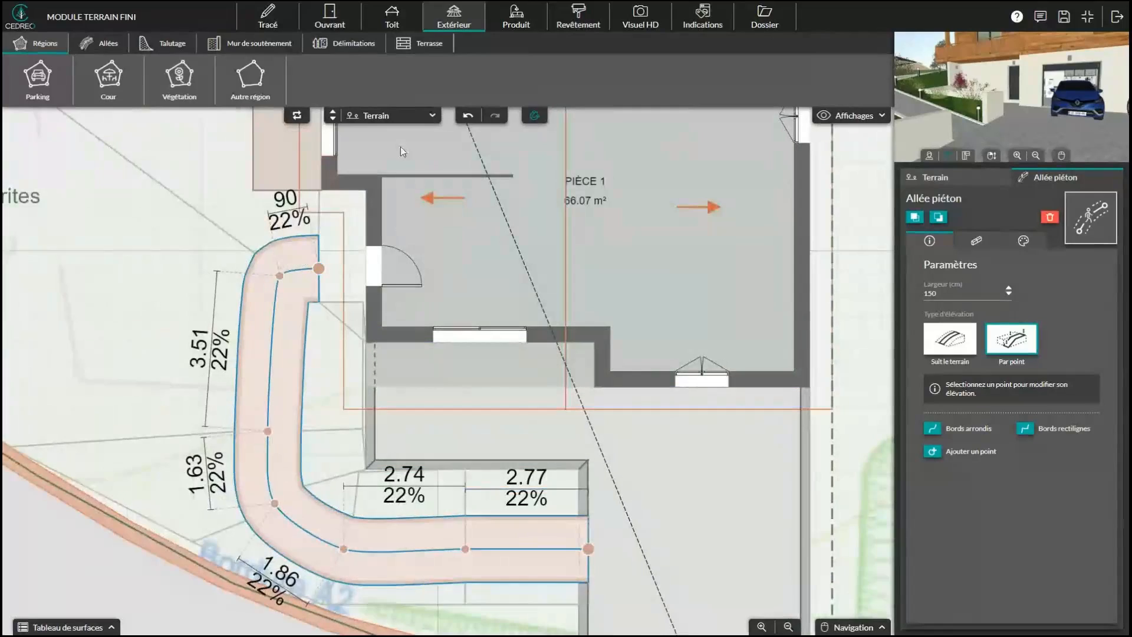
click(513, 21)
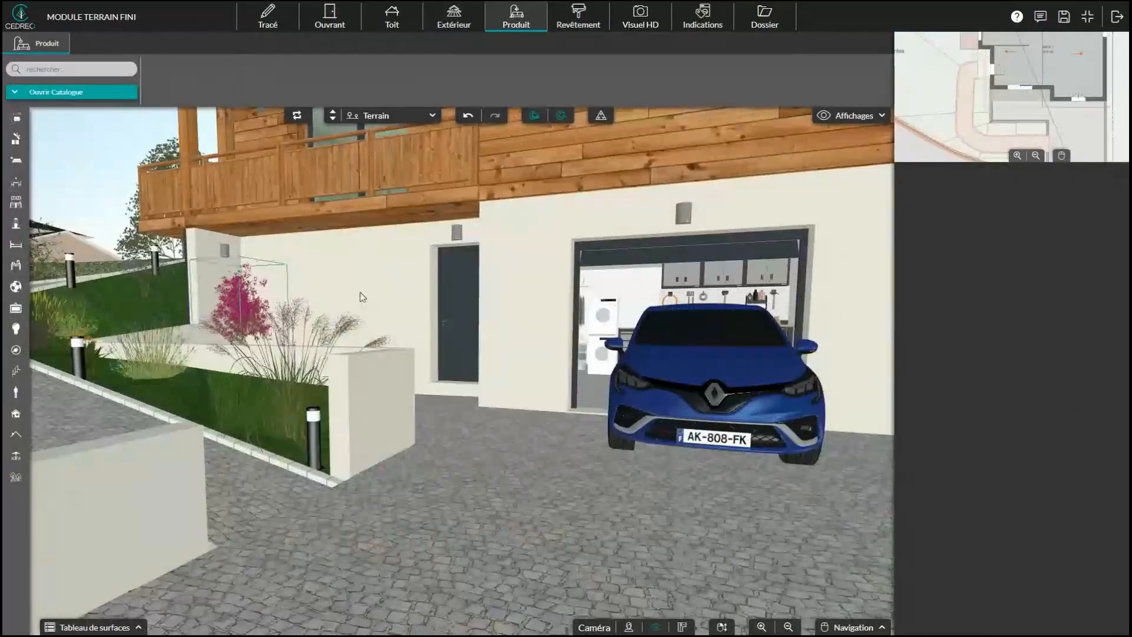
mouse_move(361, 296)
mouse_down()
mouse_move(515, 313)
mouse_move(344, 299)
mouse_move(354, 315)
mouse_move(624, 333)
mouse_move(642, 320)
mouse_move(593, 303)
mouse_move(457, 7)
mouse_up()
click(457, 7)
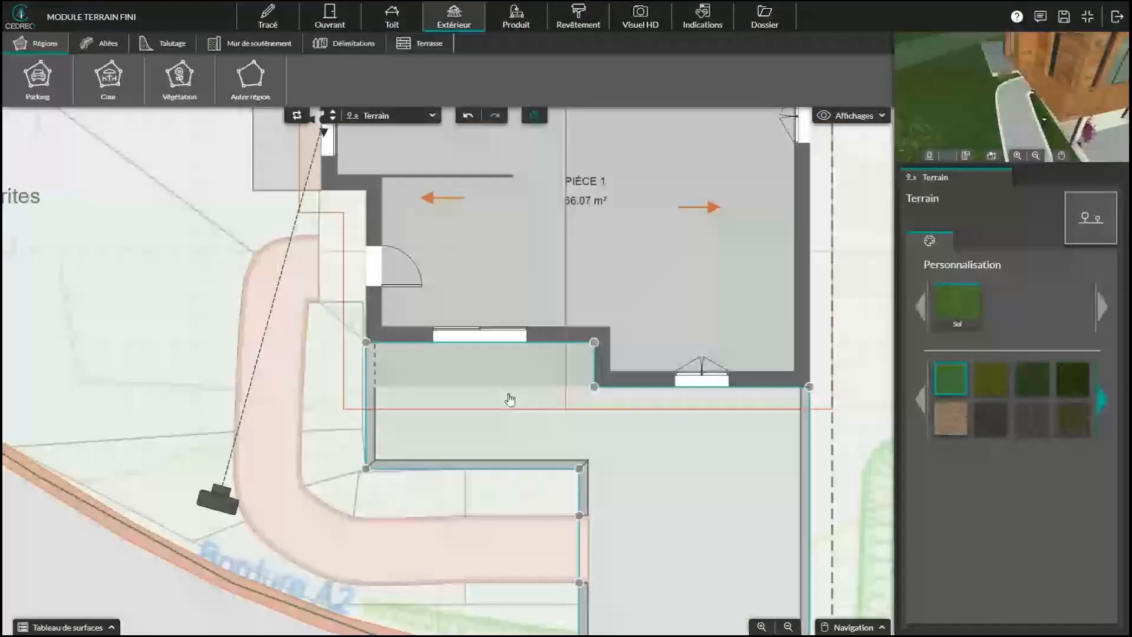
Step: Select the pedestrian path's house-side end point and inspect its elevation and the slopes of the path segments
click(318, 271)
click(318, 270)
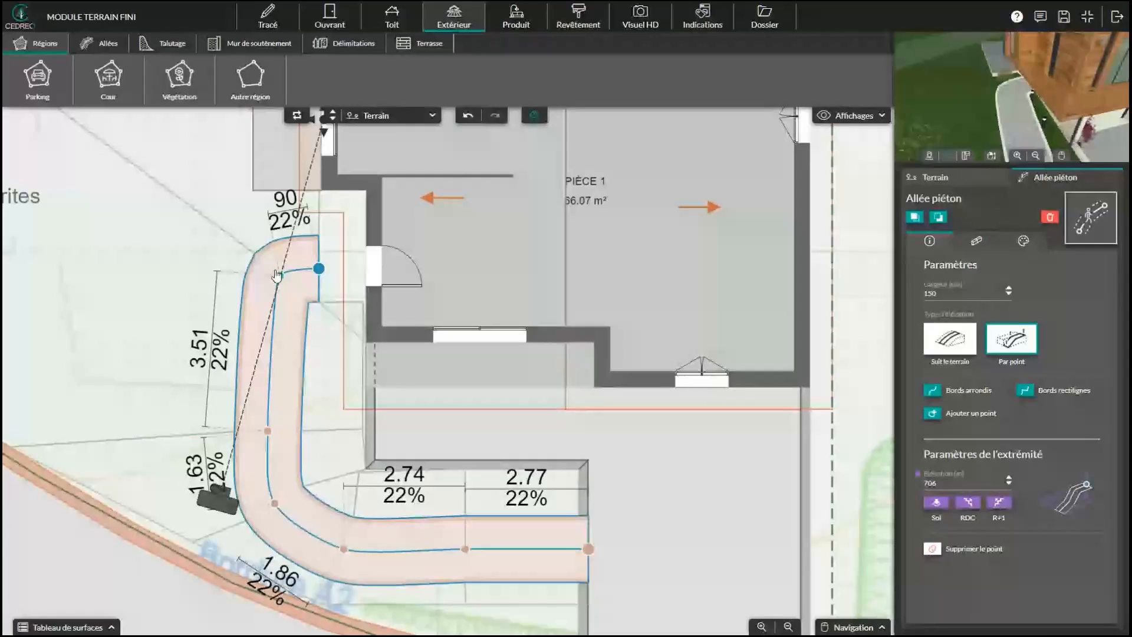
drag(170, 430, 183, 286)
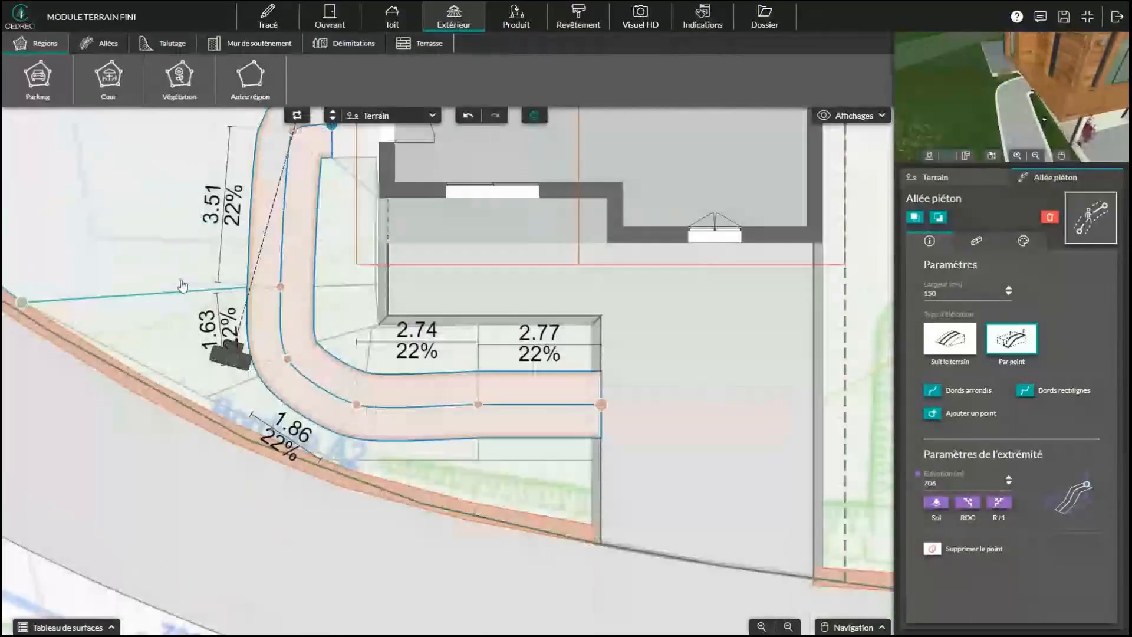
scroll(430, 367, down, 2)
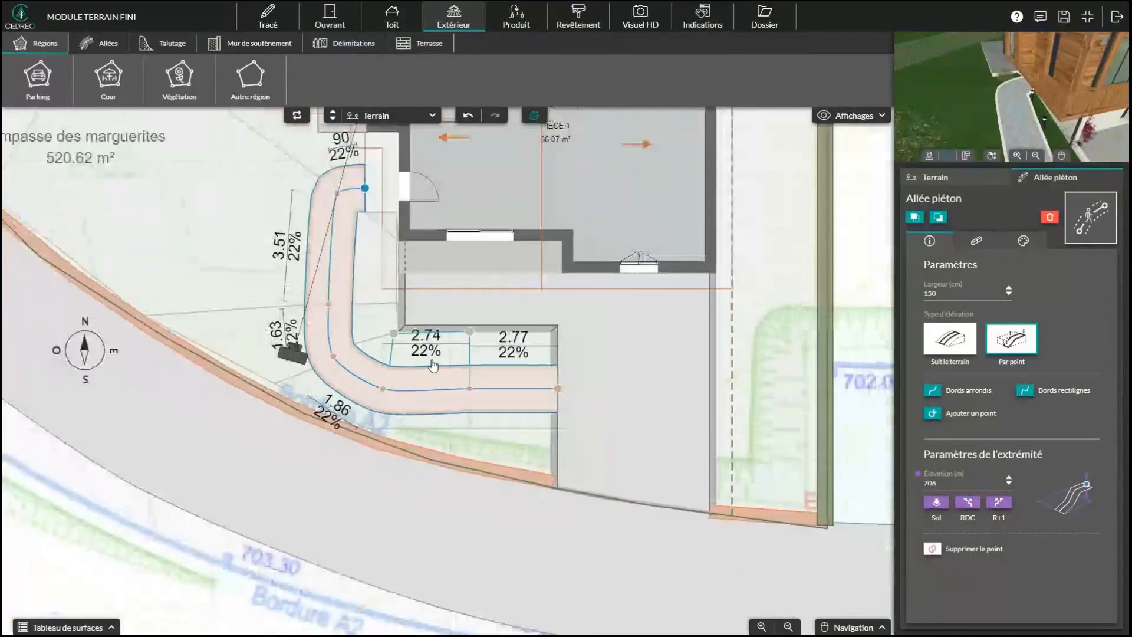
Step: Select the terrace behind the house and examine its edges and skirt against the sloping ground in the 3D view
drag(221, 192, 200, 374)
drag(592, 160, 567, 297)
click(335, 286)
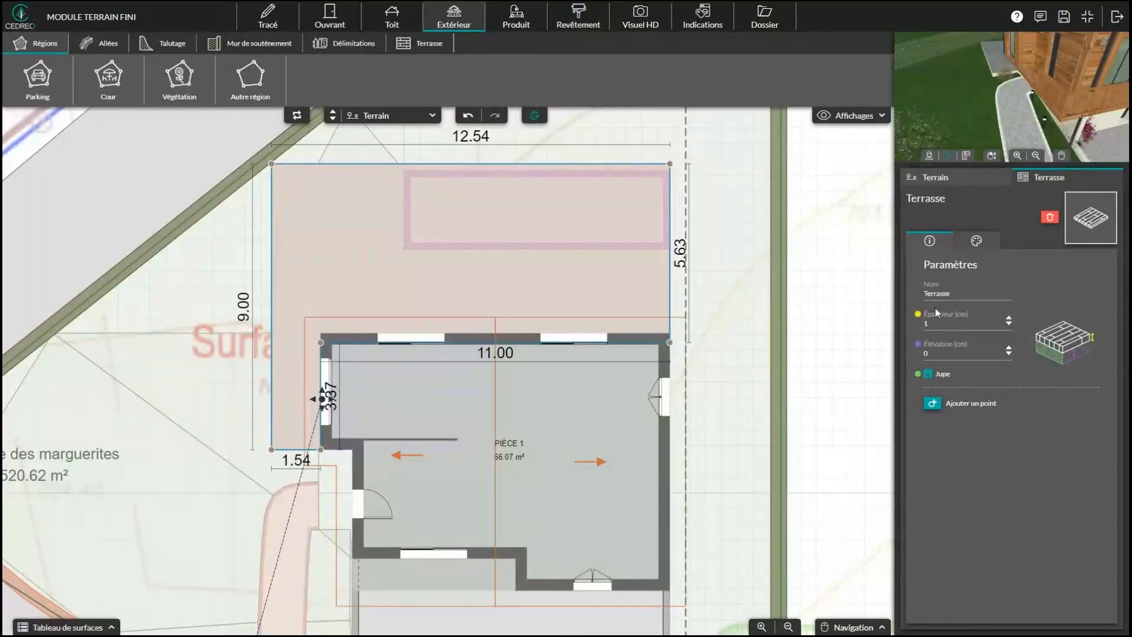
click(516, 17)
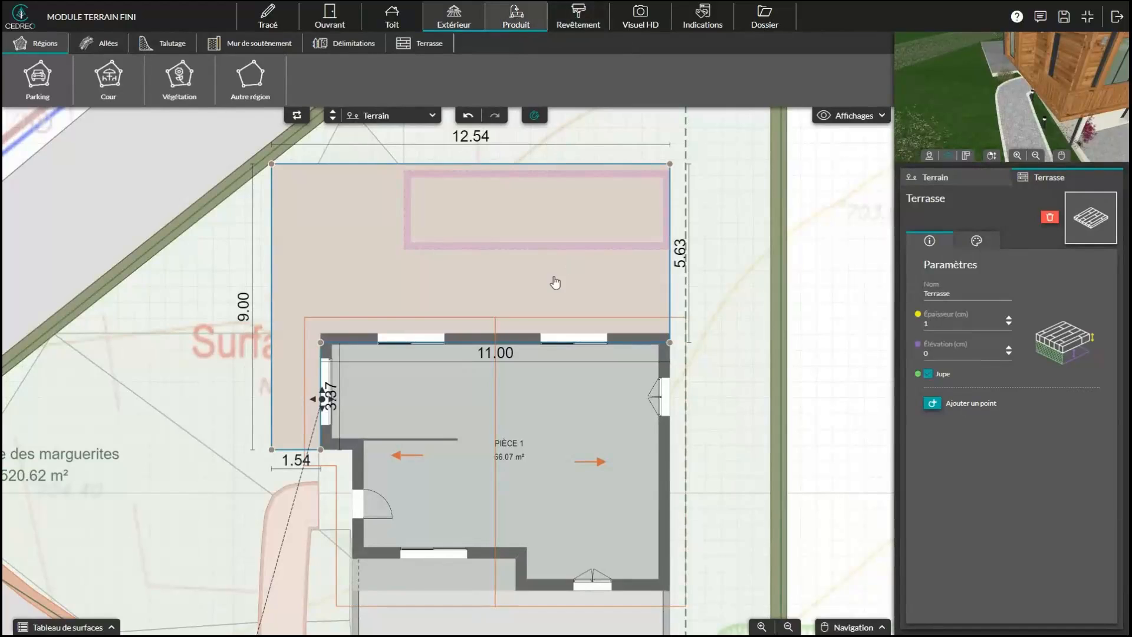
scroll(532, 277, down, 3)
drag(532, 277, 270, 268)
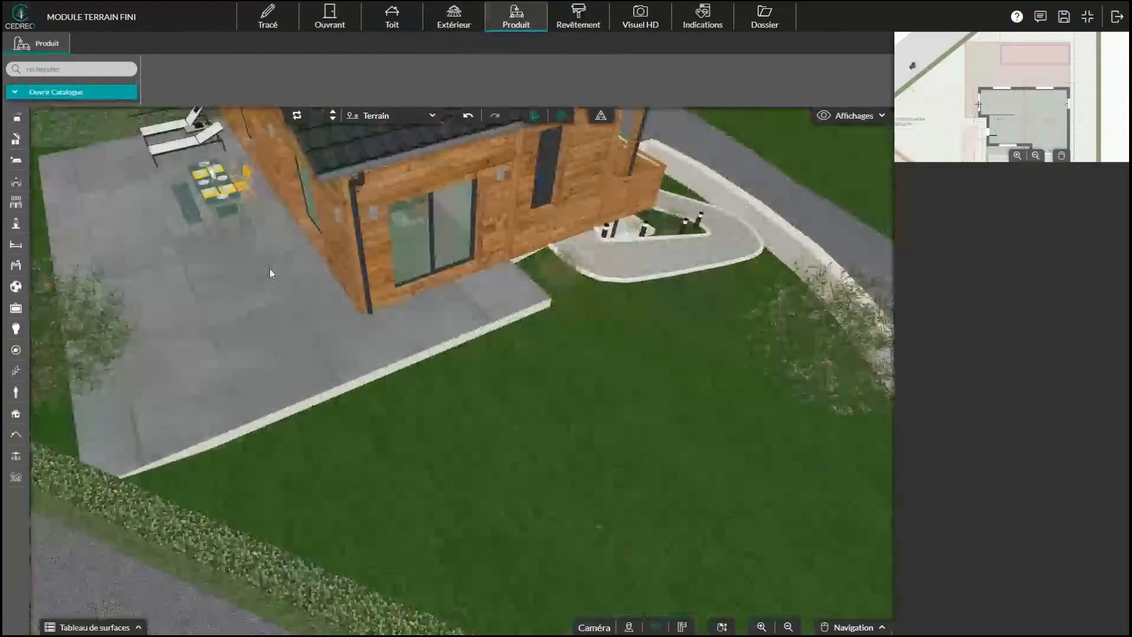
drag(338, 254, 602, 259)
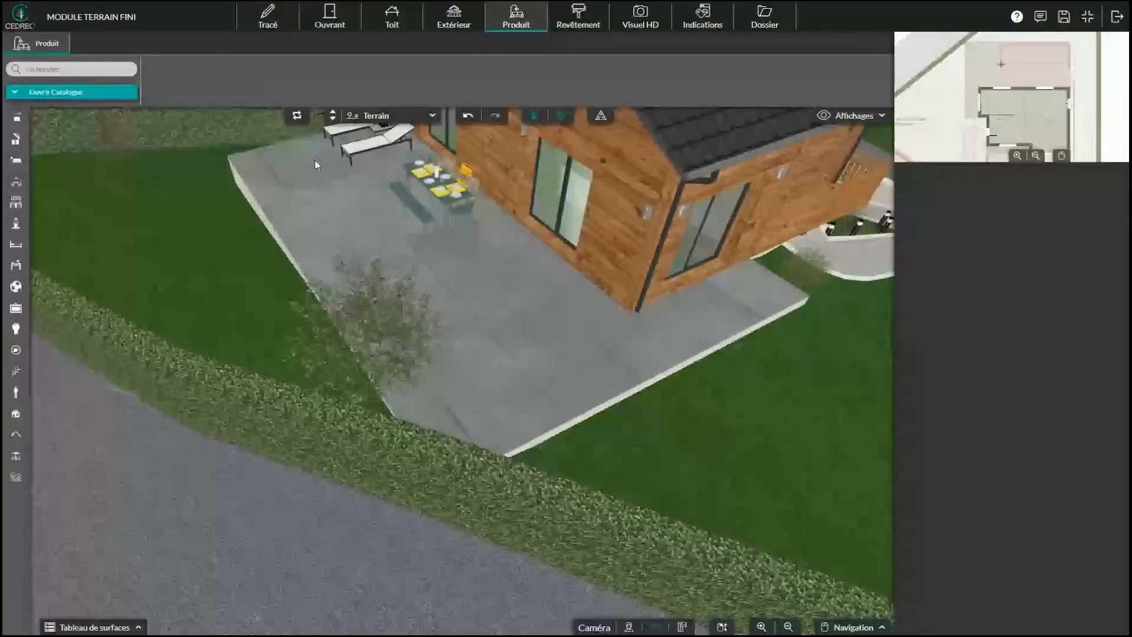
drag(315, 161, 568, 289)
drag(150, 366, 415, 394)
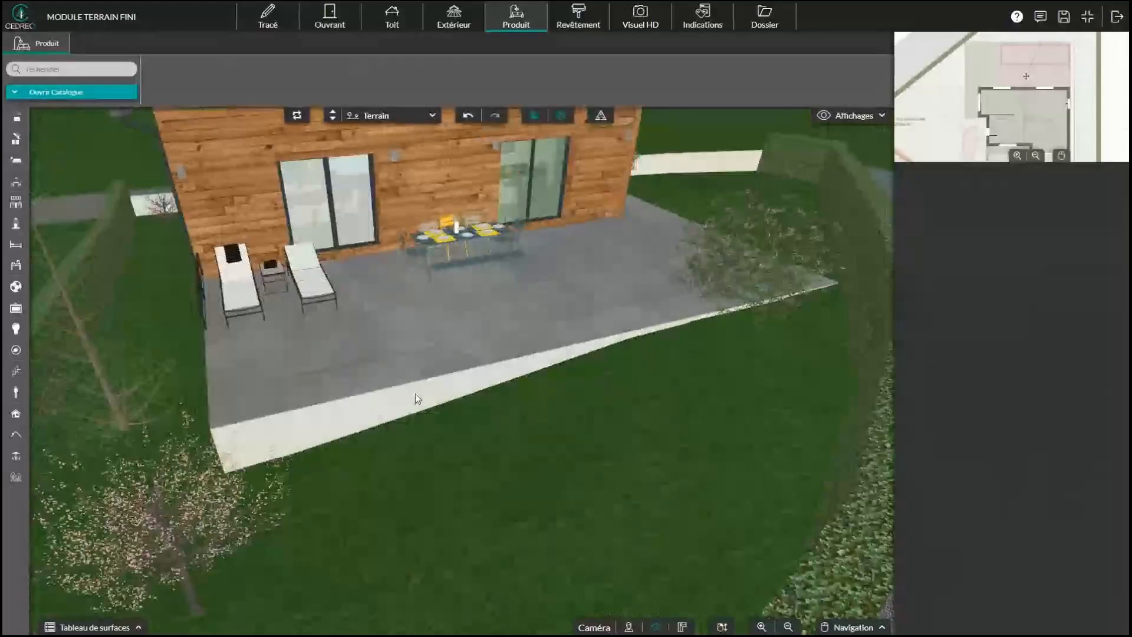
Step: Turn off the terrace's Jupe option and check its edge against the ground in 3D
click(455, 19)
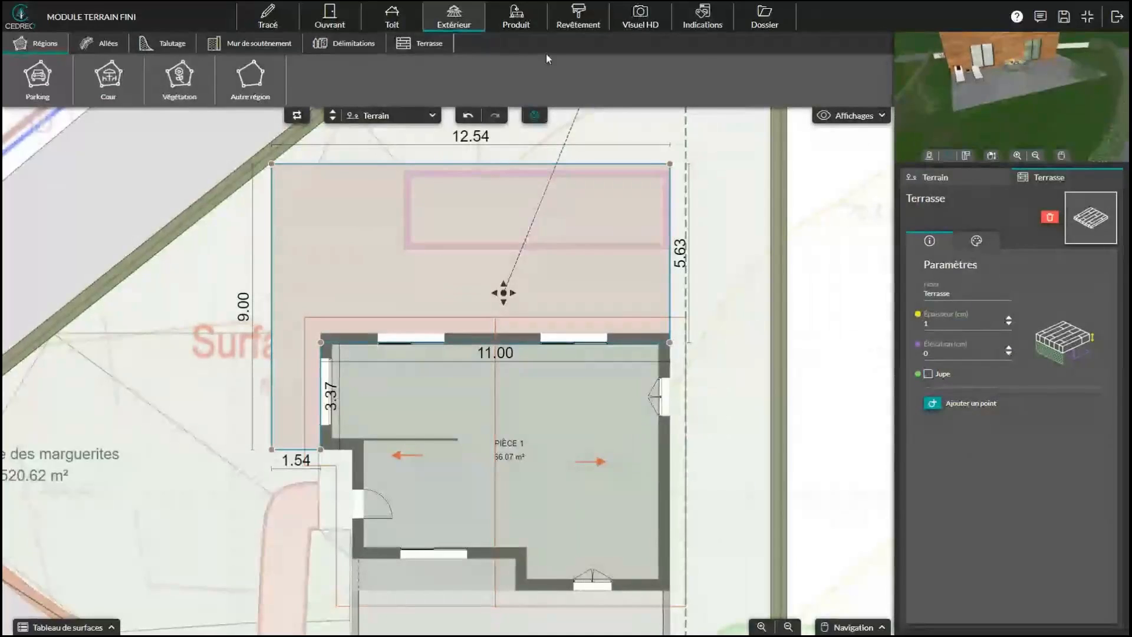
click(516, 18)
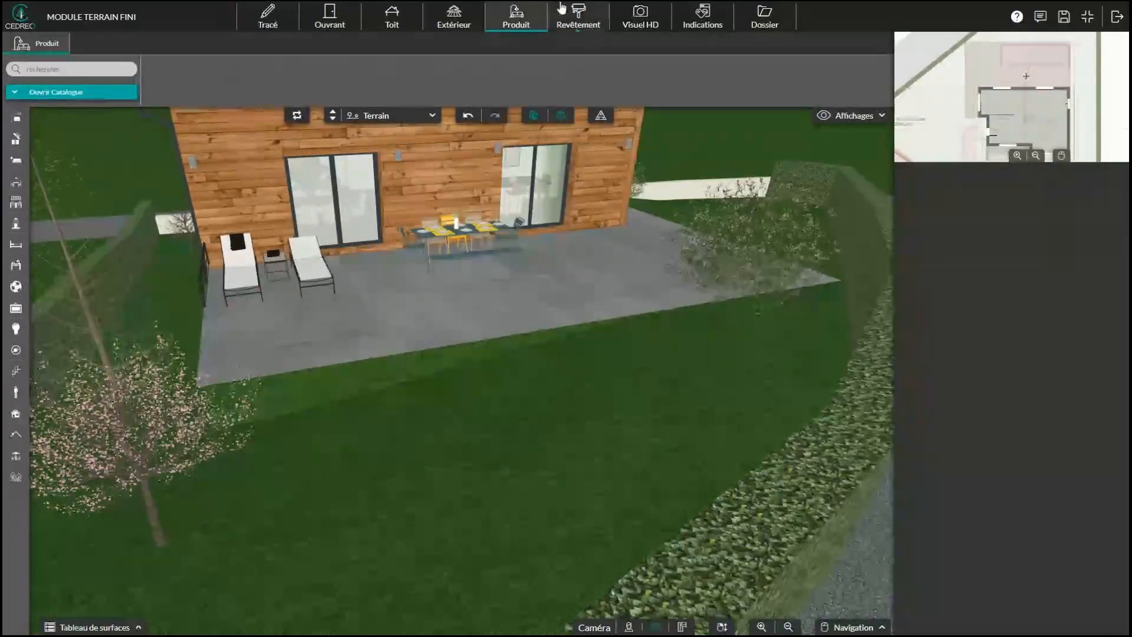
click(454, 21)
click(346, 261)
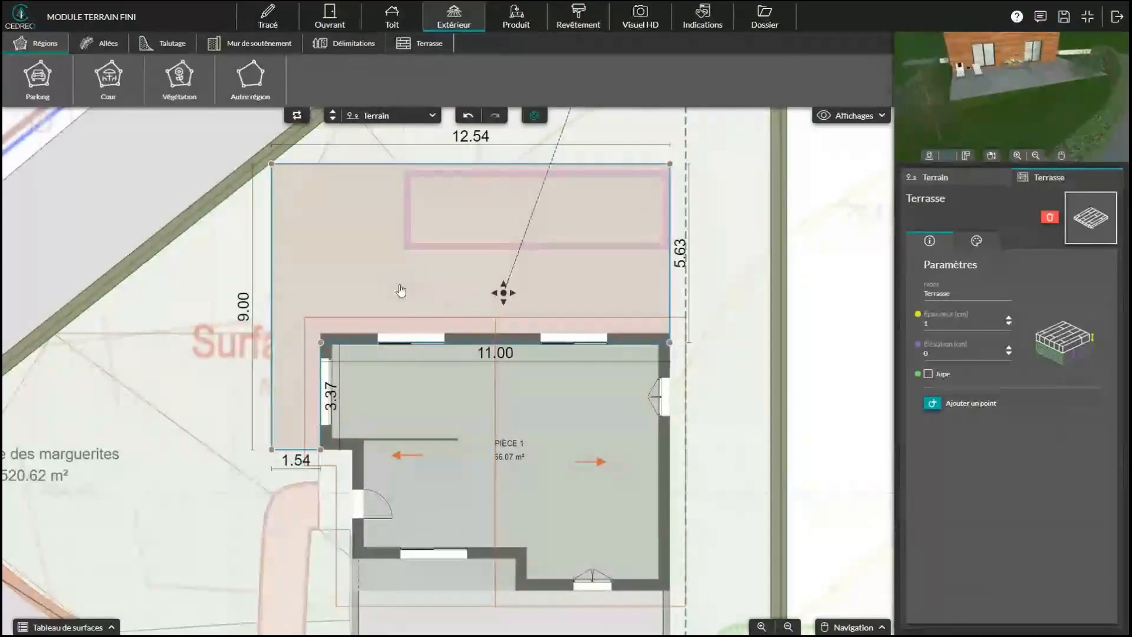
Step: Turn the Jupe option back on for the terrace on the Terrain level and check its edge in 3D
click(333, 111)
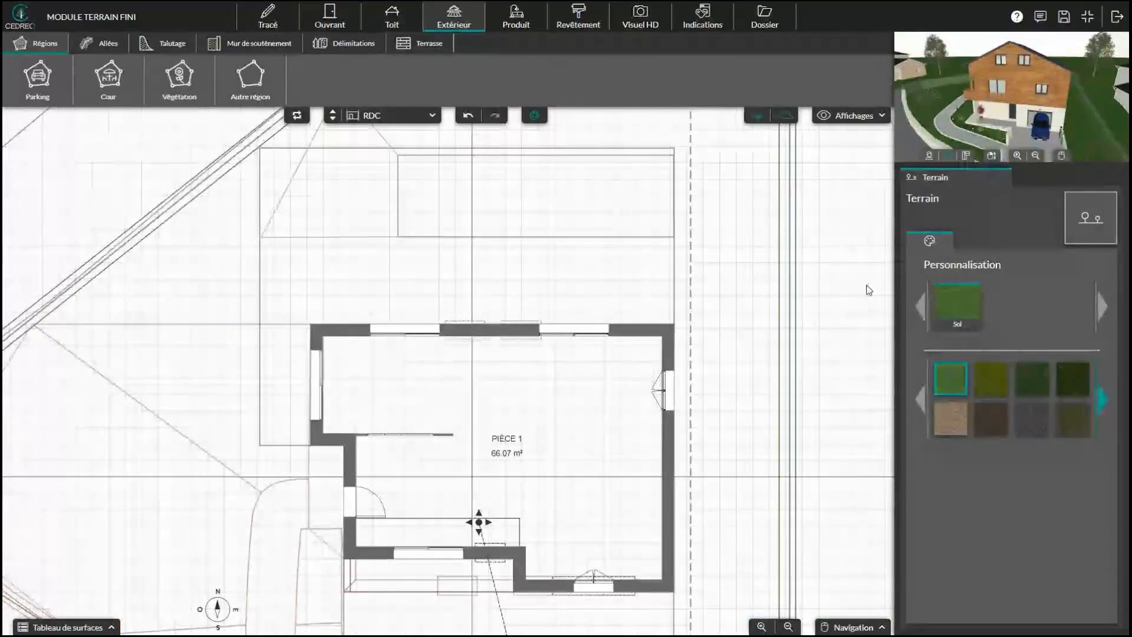
click(333, 120)
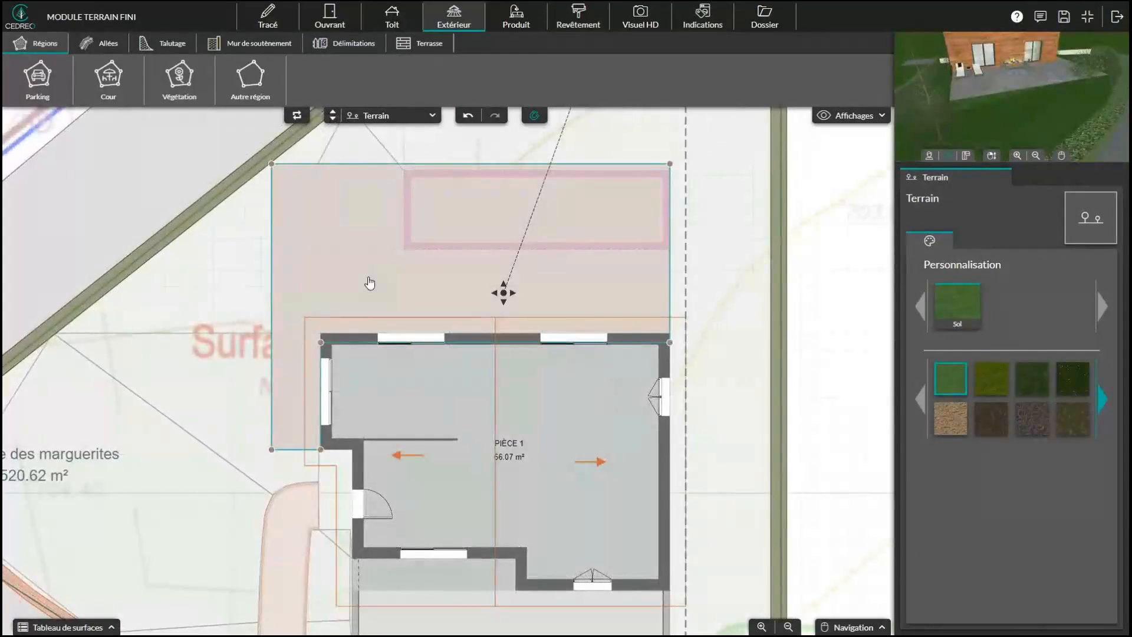
click(370, 283)
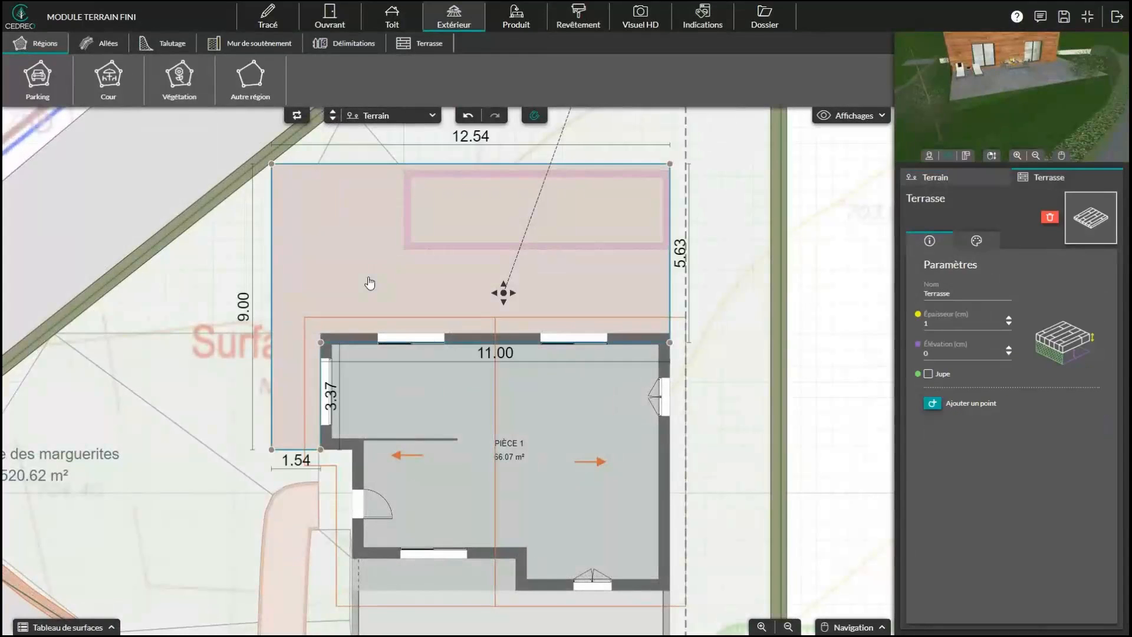
click(929, 375)
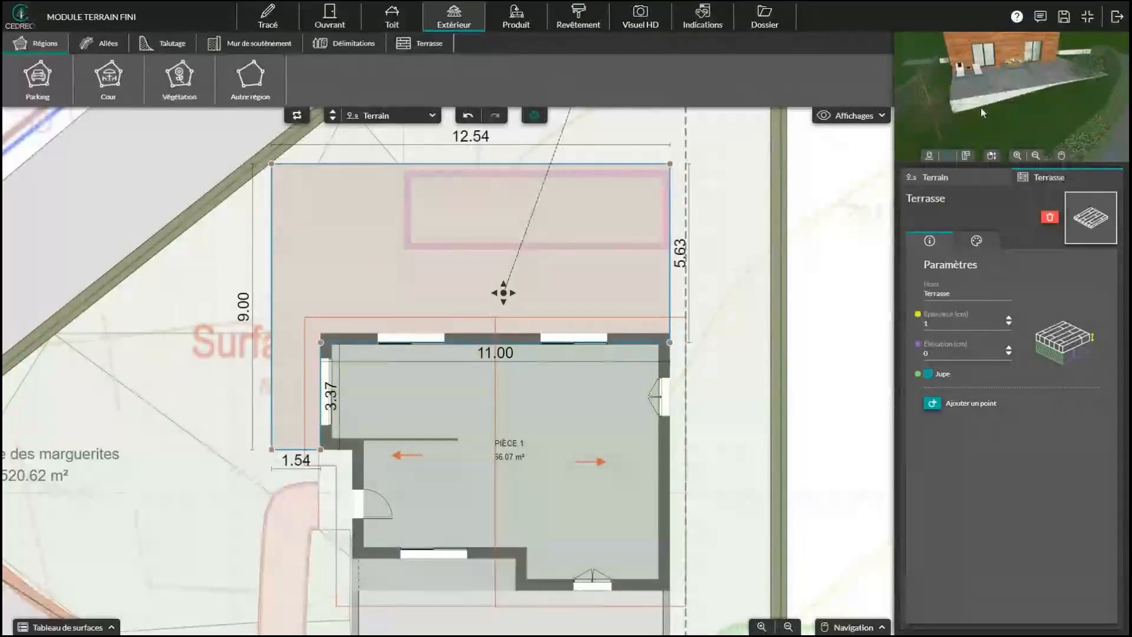
click(577, 18)
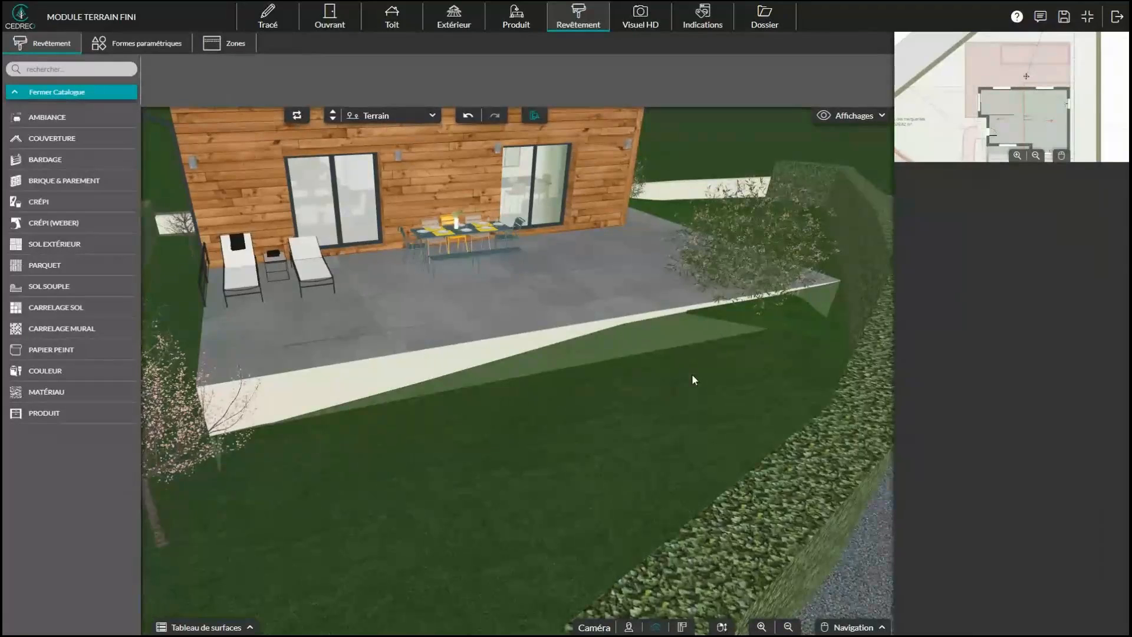
scroll(672, 376, down, 3)
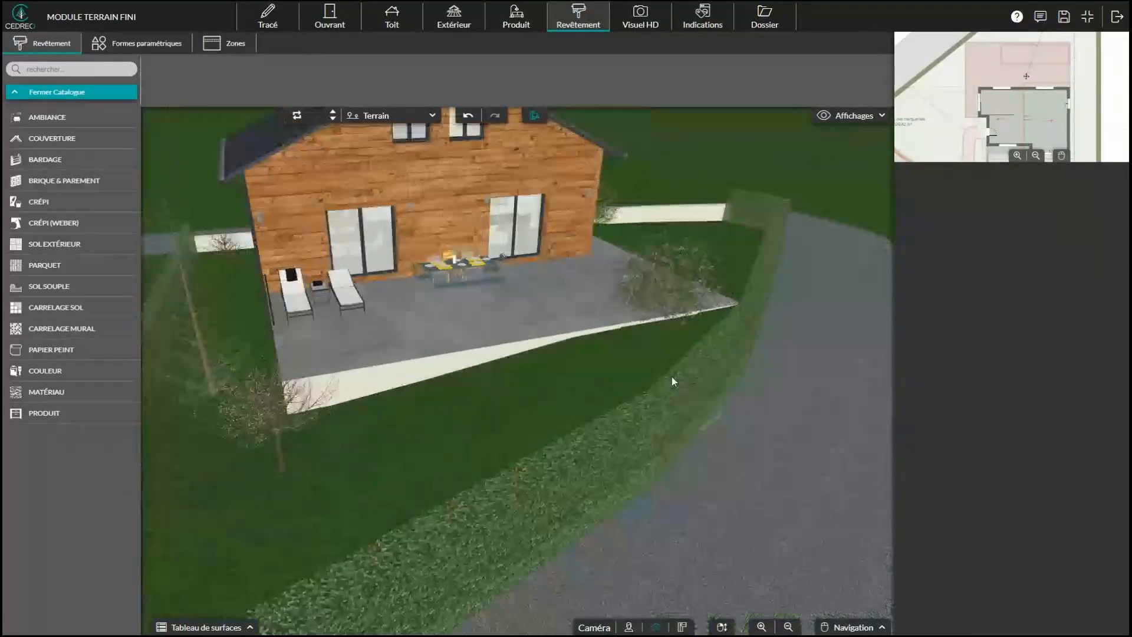
Step: Switch to the open COPIE-FORMATION INITIALE MAISON A ETAGE SUD EST project and show it full screen in 3D
click(1088, 17)
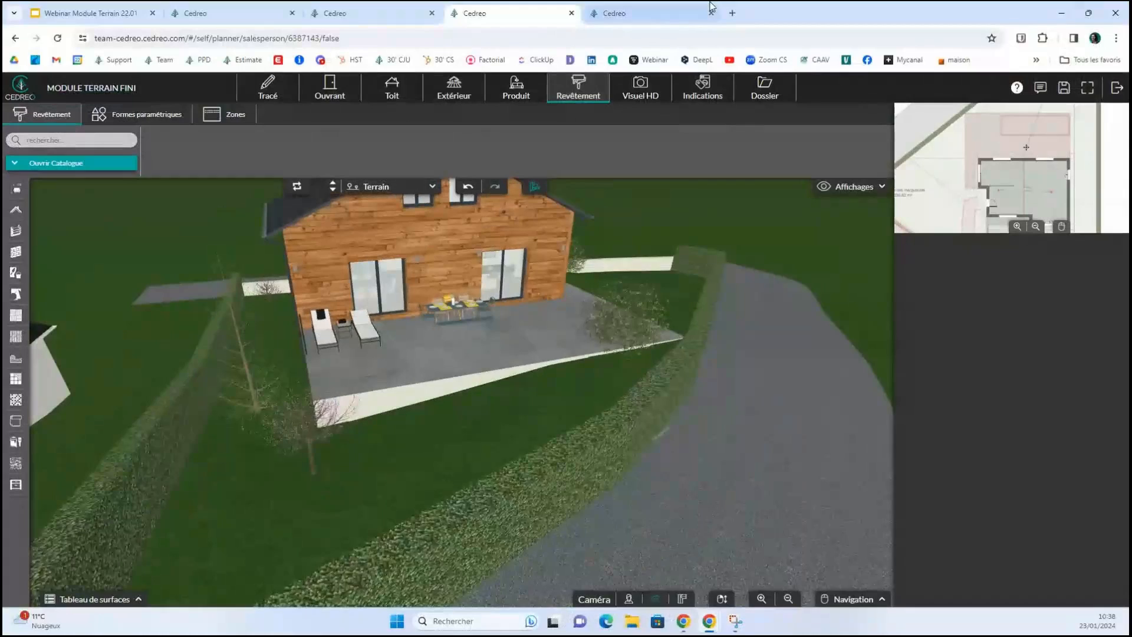
click(640, 14)
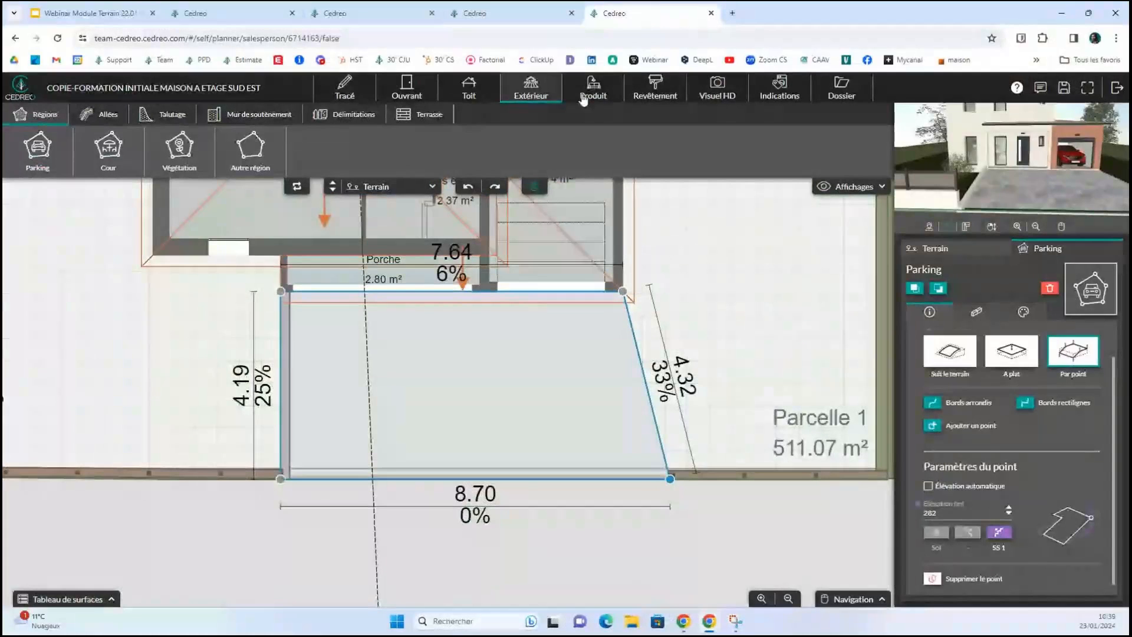
click(1088, 87)
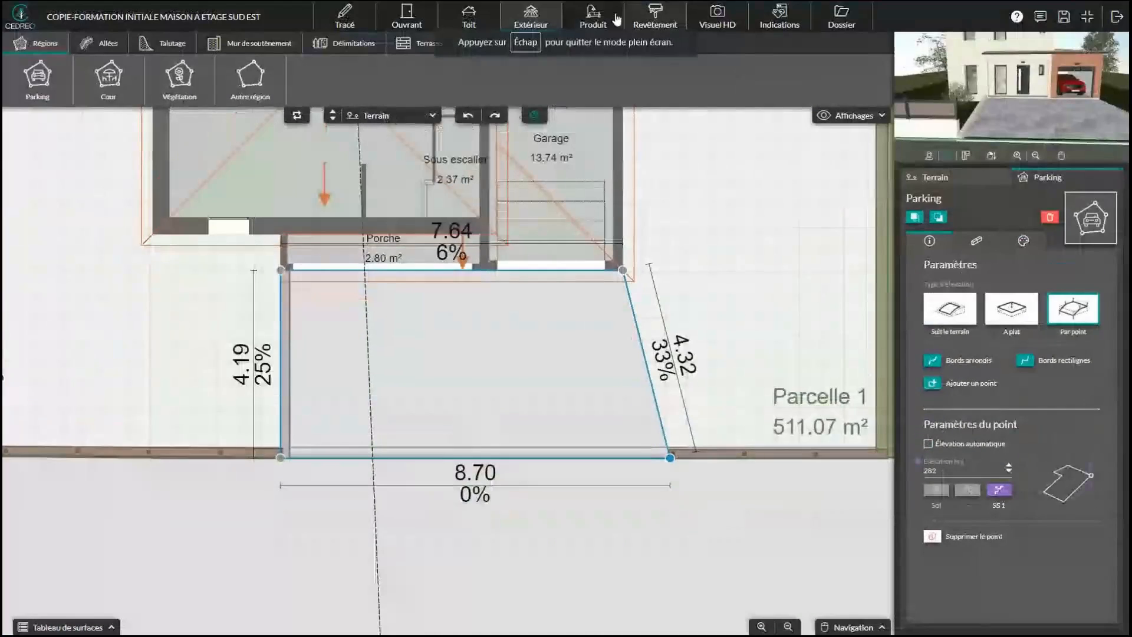
click(592, 18)
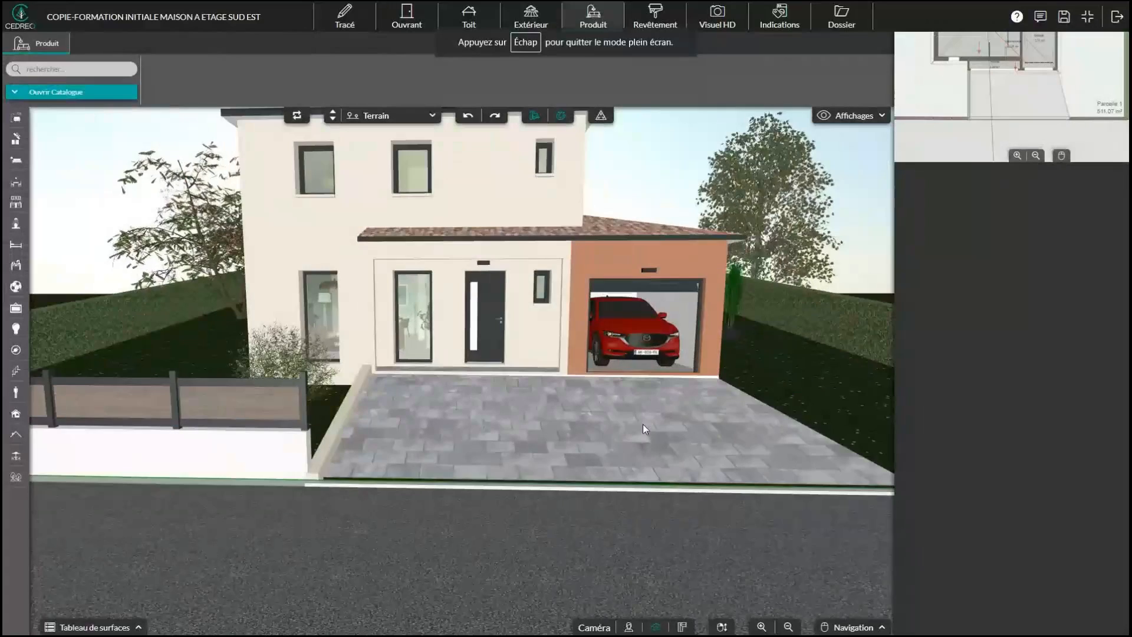
Step: Examine the rear courtyard, its pergola and its surrounding edge from behind and above the house in 3D
scroll(643, 423, down, 3)
drag(550, 420, 631, 447)
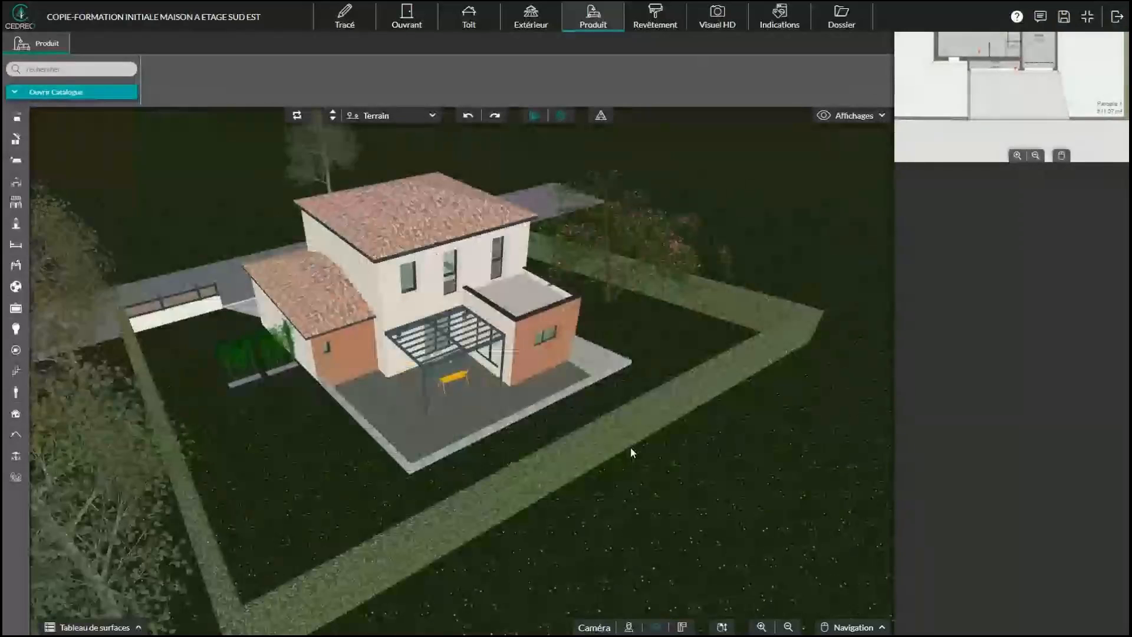
scroll(631, 447, up, 3)
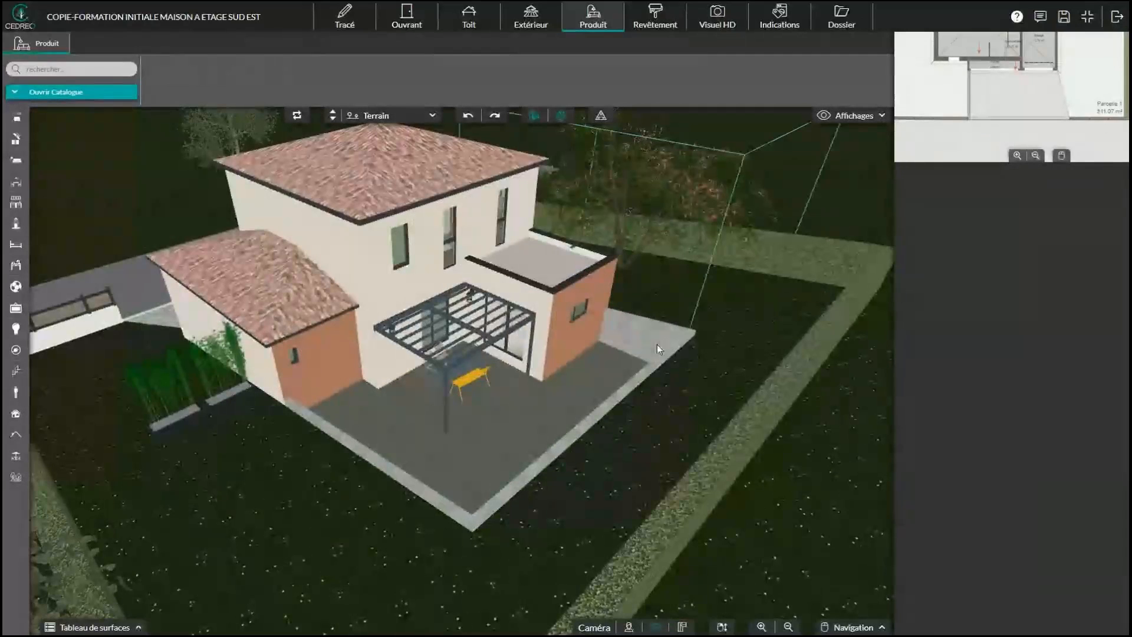
drag(416, 453, 477, 473)
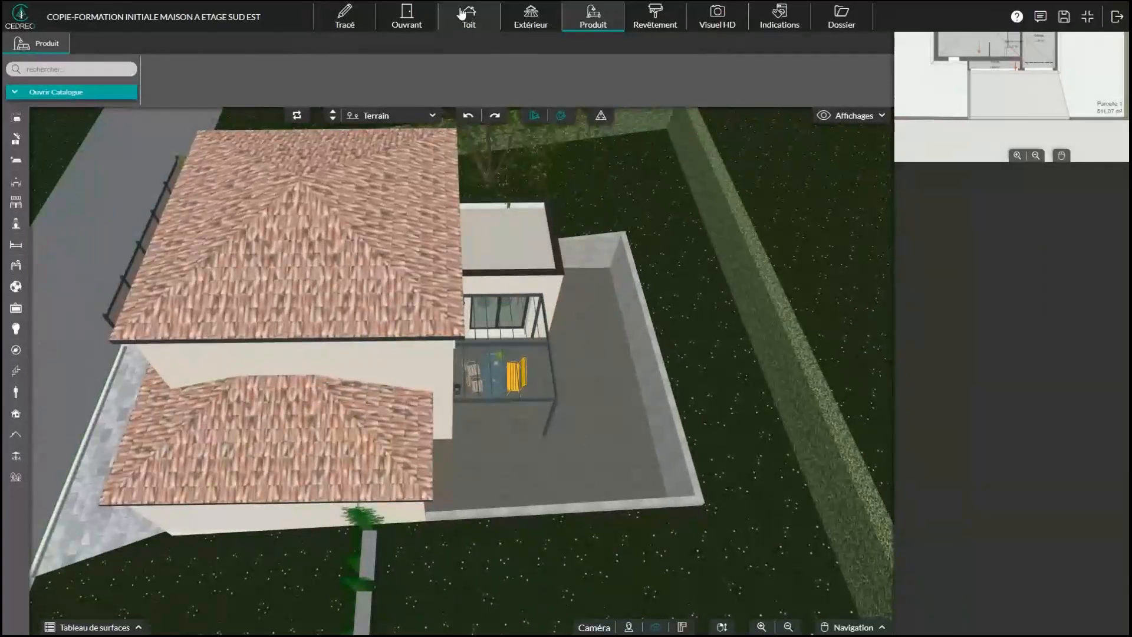
Step: Return to the terrain plan and select the Cour region behind the house to show its elevation parameters
click(531, 19)
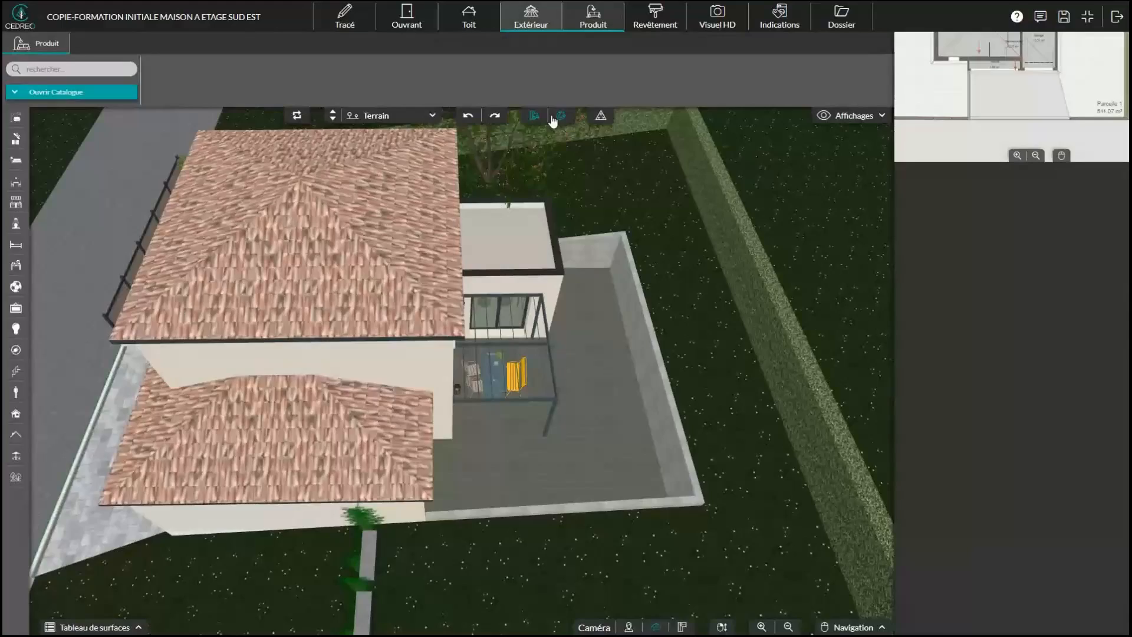
scroll(711, 237, down, 4)
drag(680, 198, 692, 324)
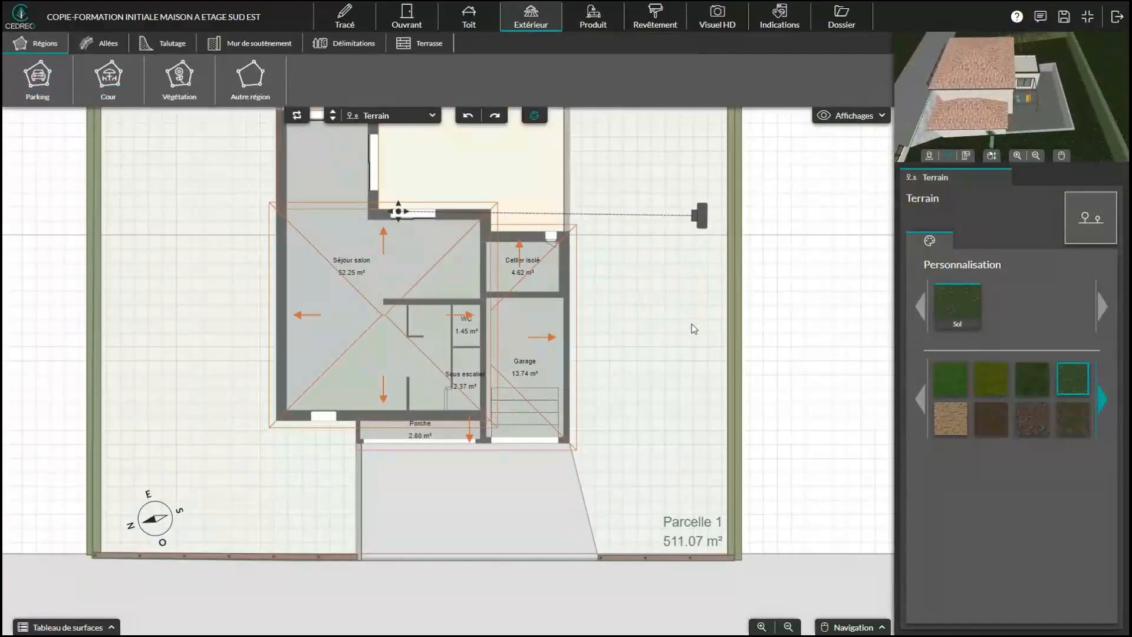
scroll(679, 324, down, 3)
drag(619, 195, 606, 265)
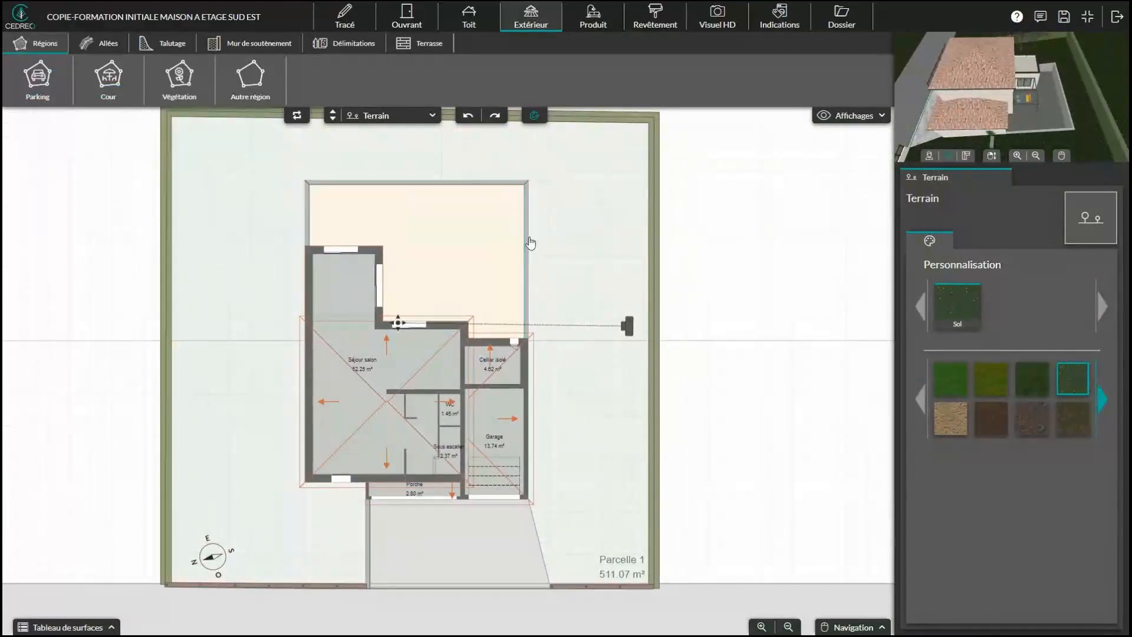
drag(601, 497, 603, 510)
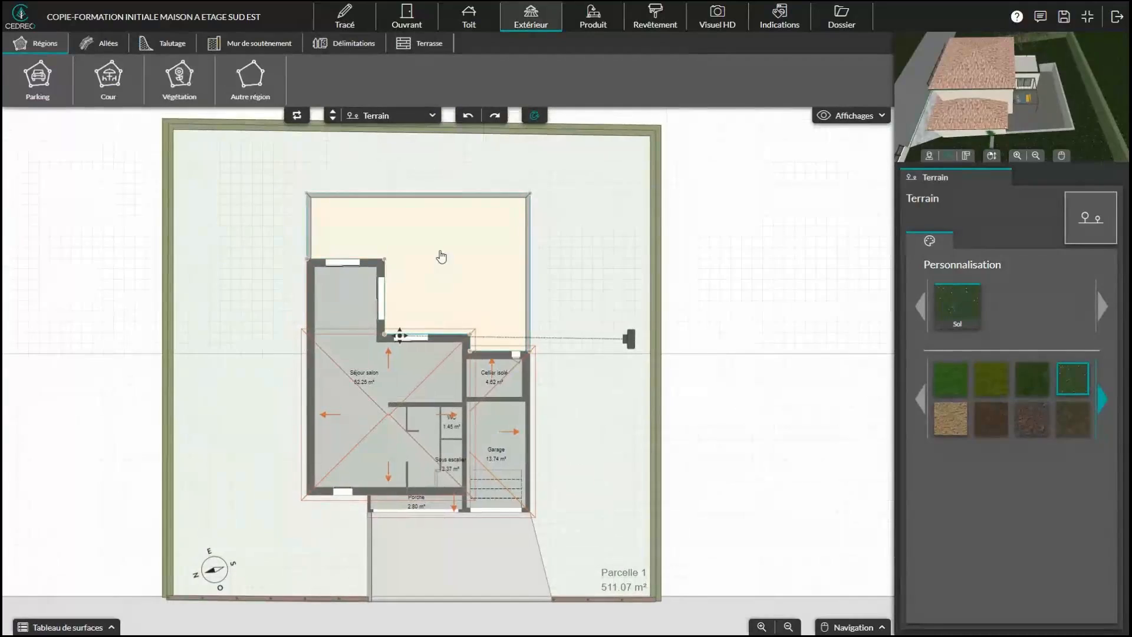
click(437, 252)
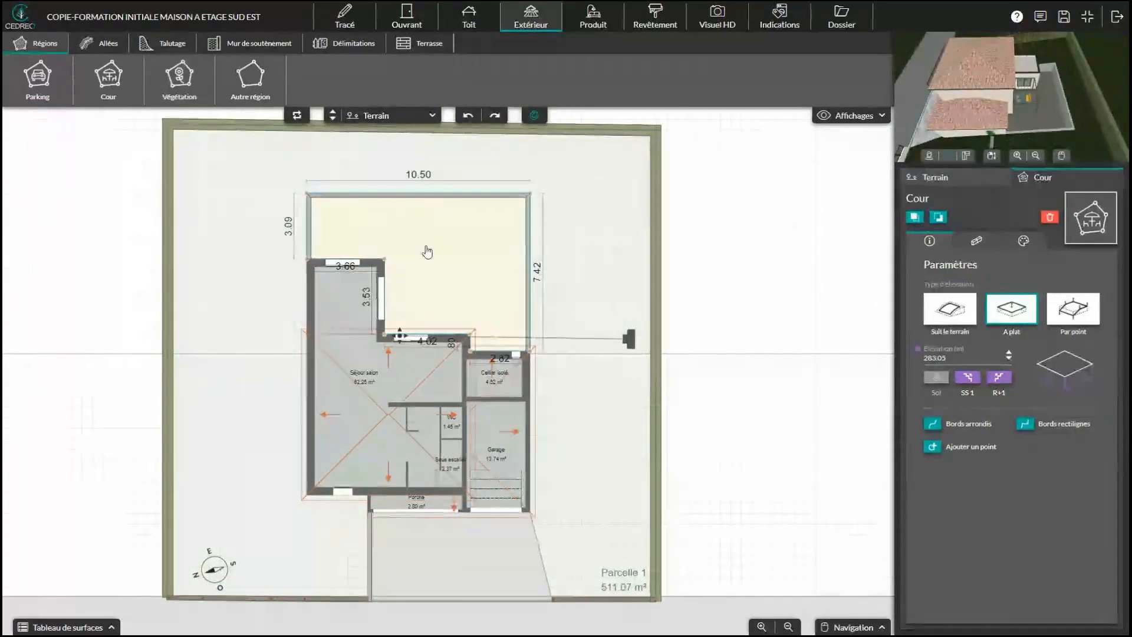
Step: Compare the selected Cour's outline in the plan with a closer view of the courtyard in the 3D preview
scroll(452, 259, up, 1)
scroll(452, 260, up, 1)
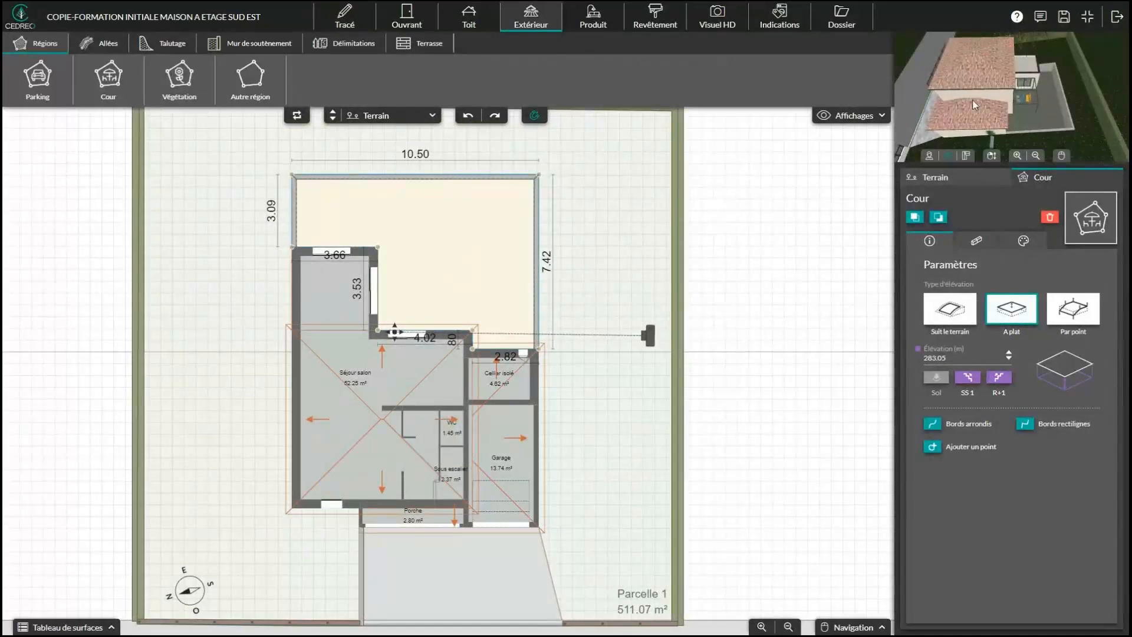
drag(973, 101, 911, 78)
scroll(1004, 126, up, 5)
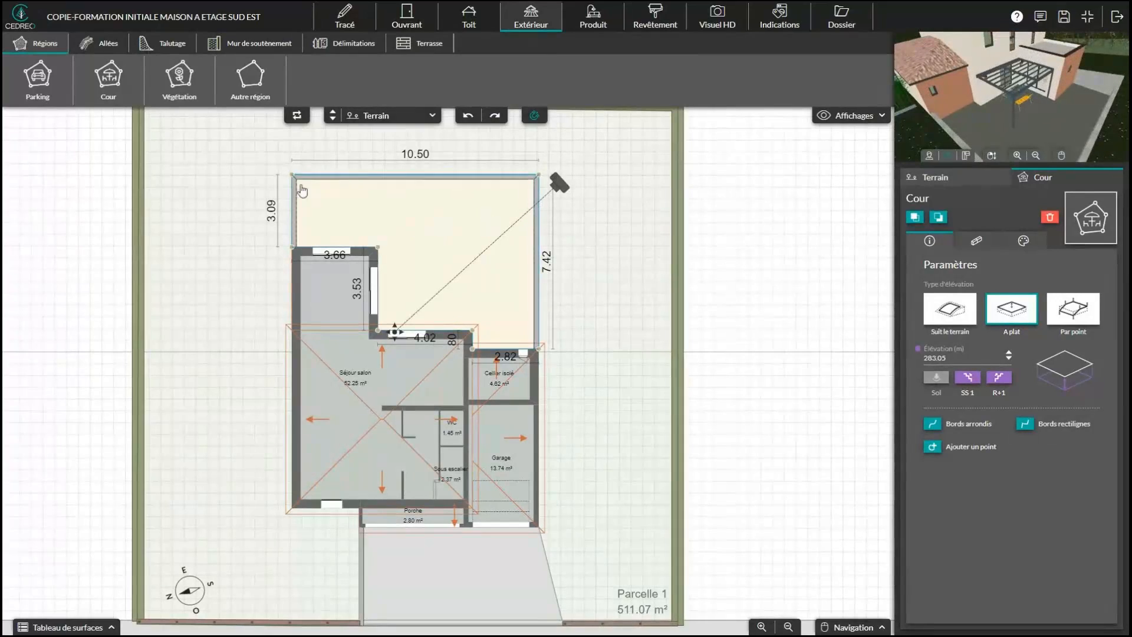
Step: Delete the retaining walls along the rear courtyard's 7.42 m and 10.50 m edges
drag(1040, 119, 1083, 111)
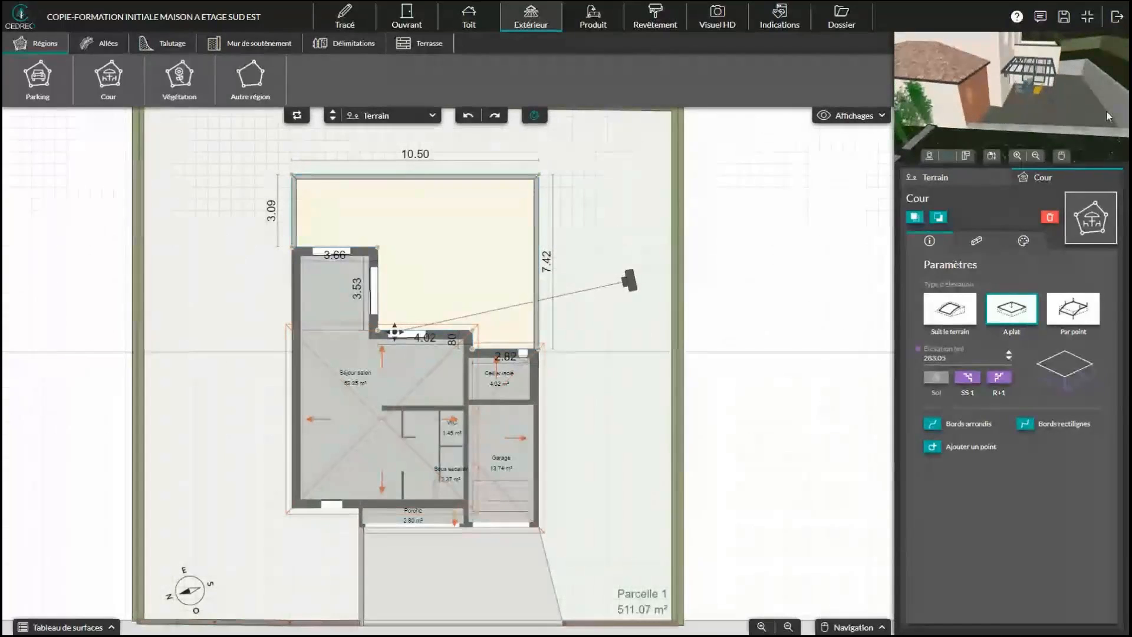
mouse_move(1073, 112)
mouse_down()
mouse_move(1024, 104)
mouse_move(1056, 111)
mouse_up()
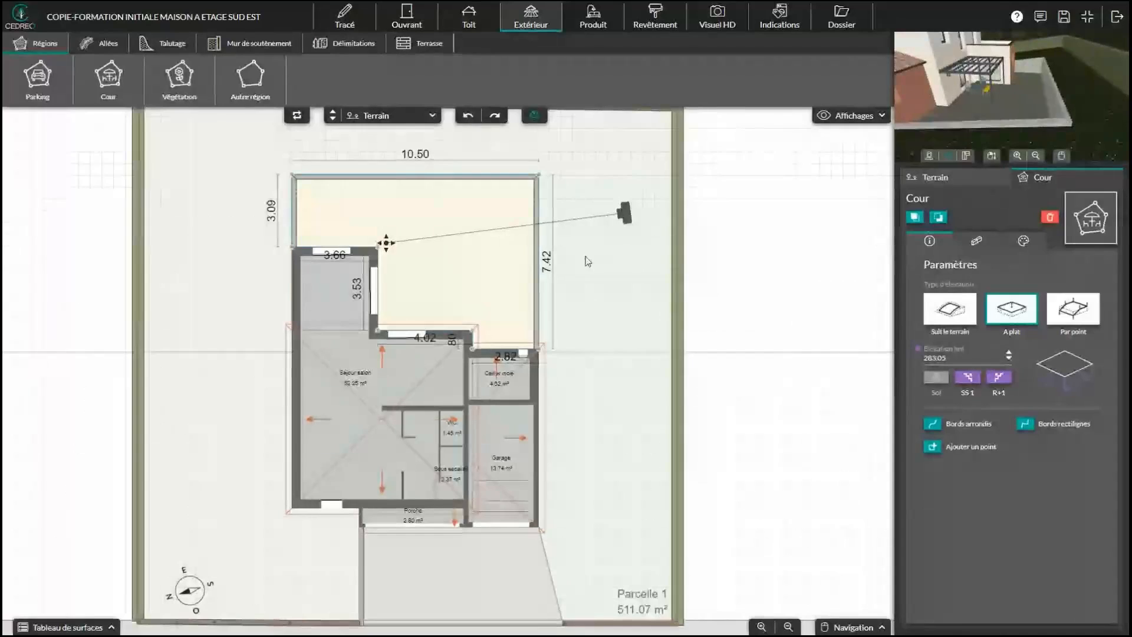
click(539, 258)
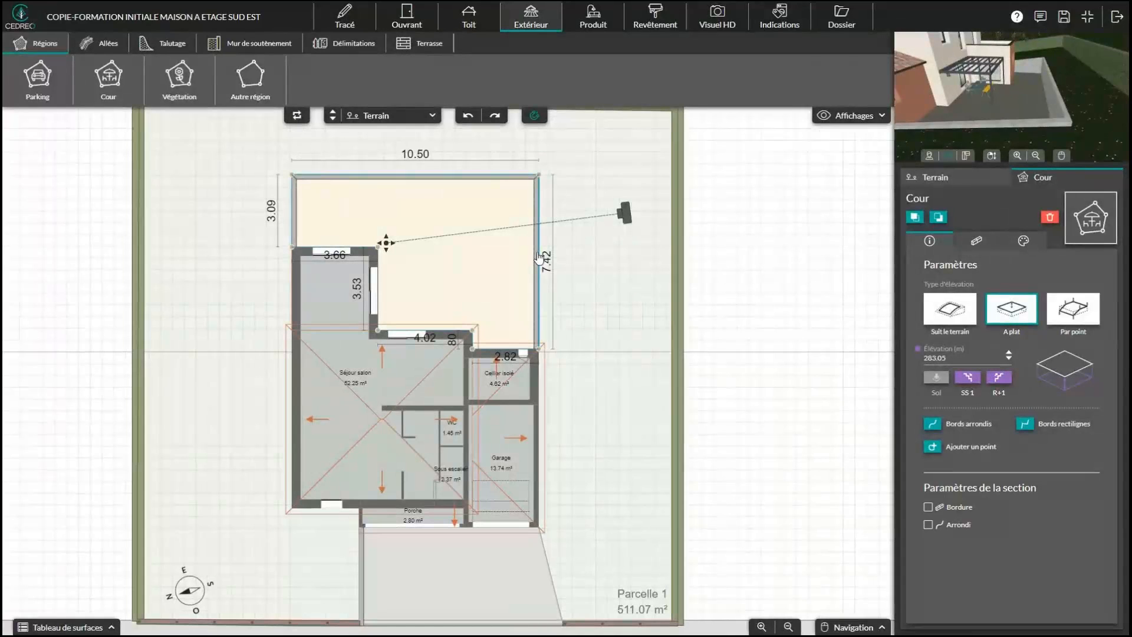
scroll(539, 258, up, 4)
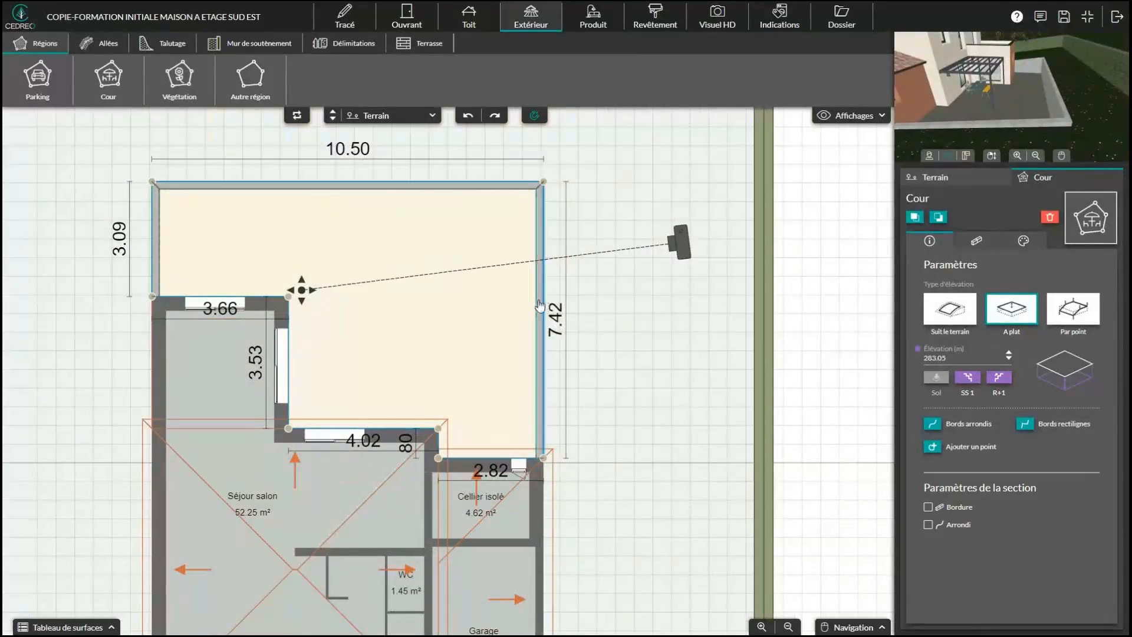
click(540, 305)
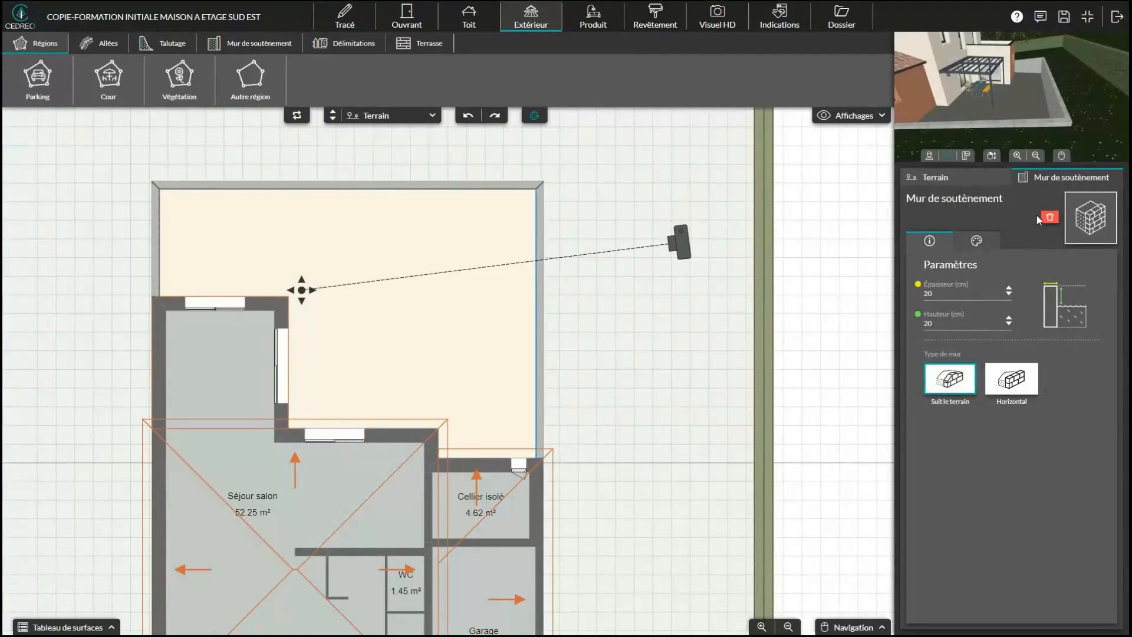
click(1049, 219)
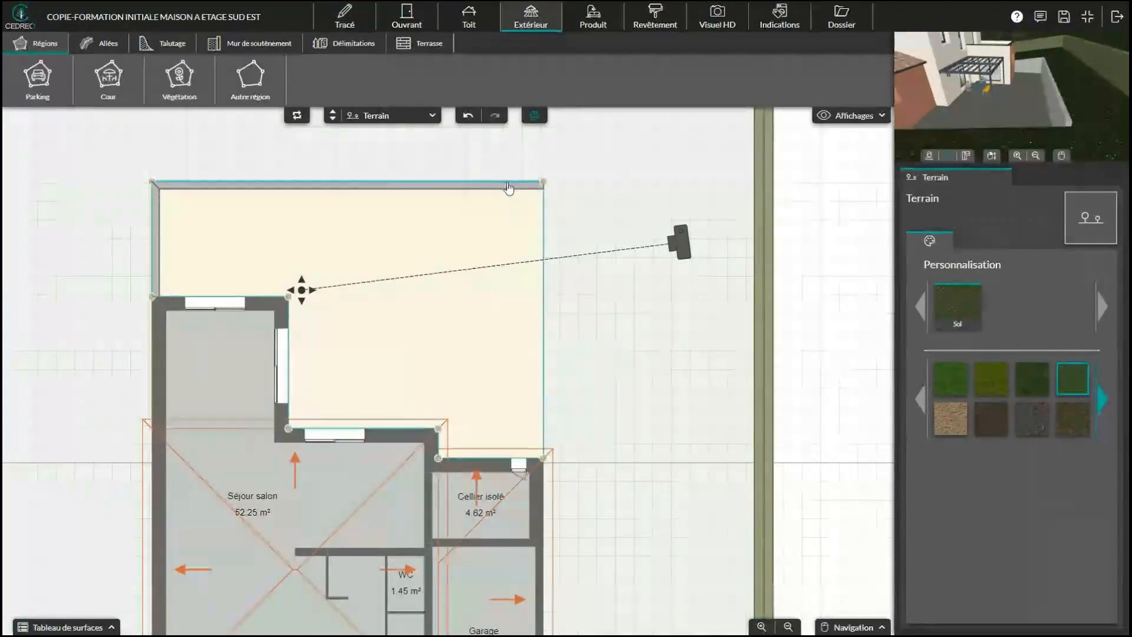
click(502, 188)
click(1049, 218)
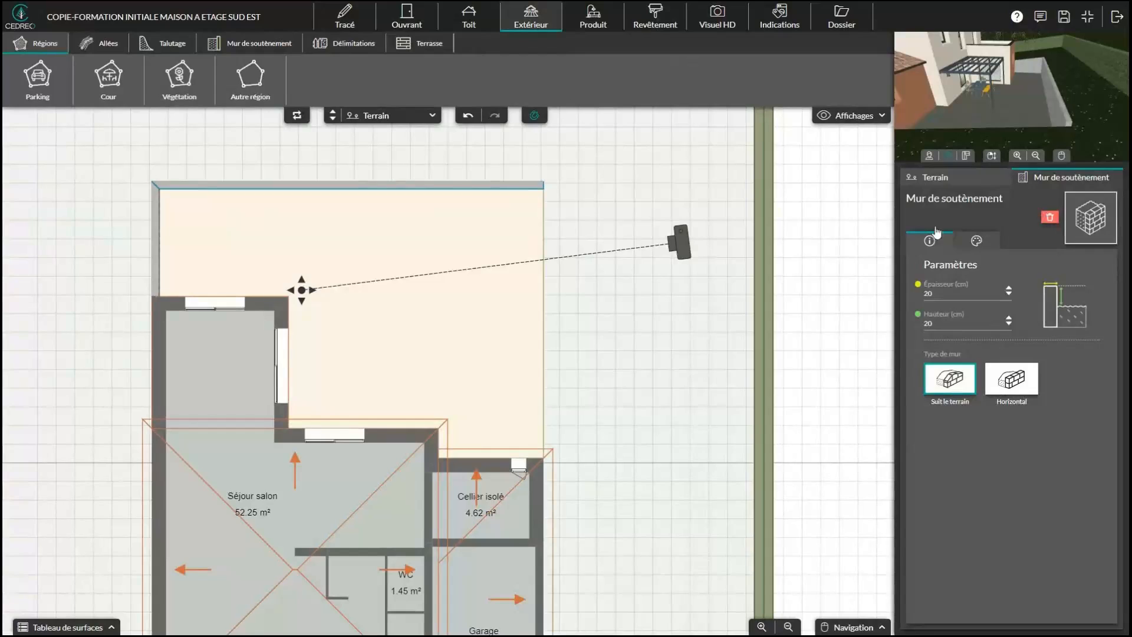
click(158, 261)
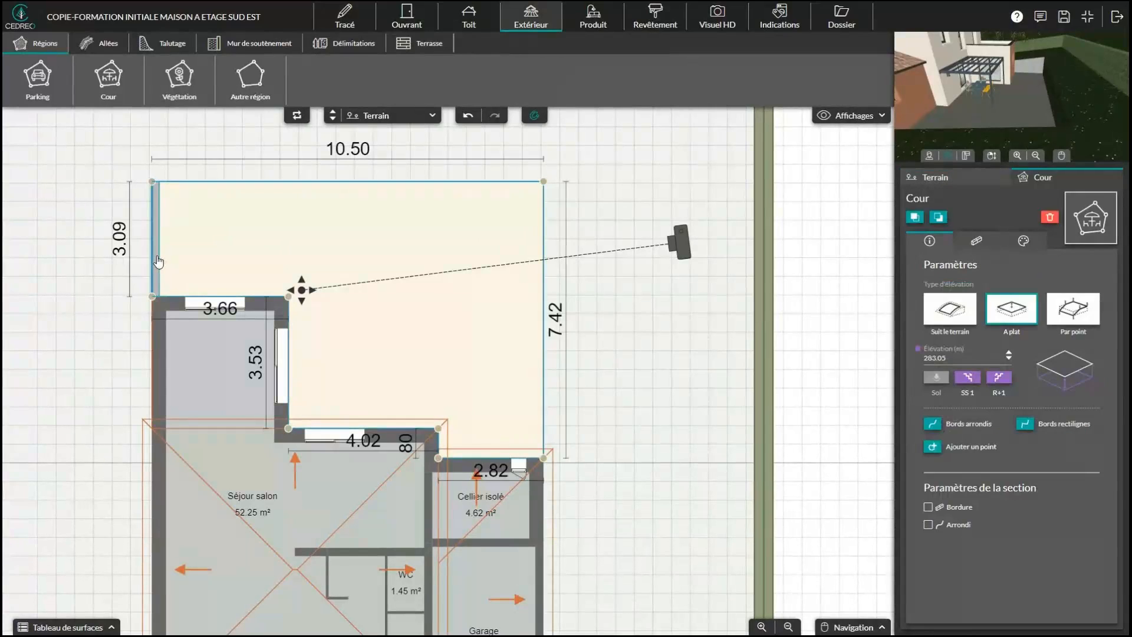
click(158, 261)
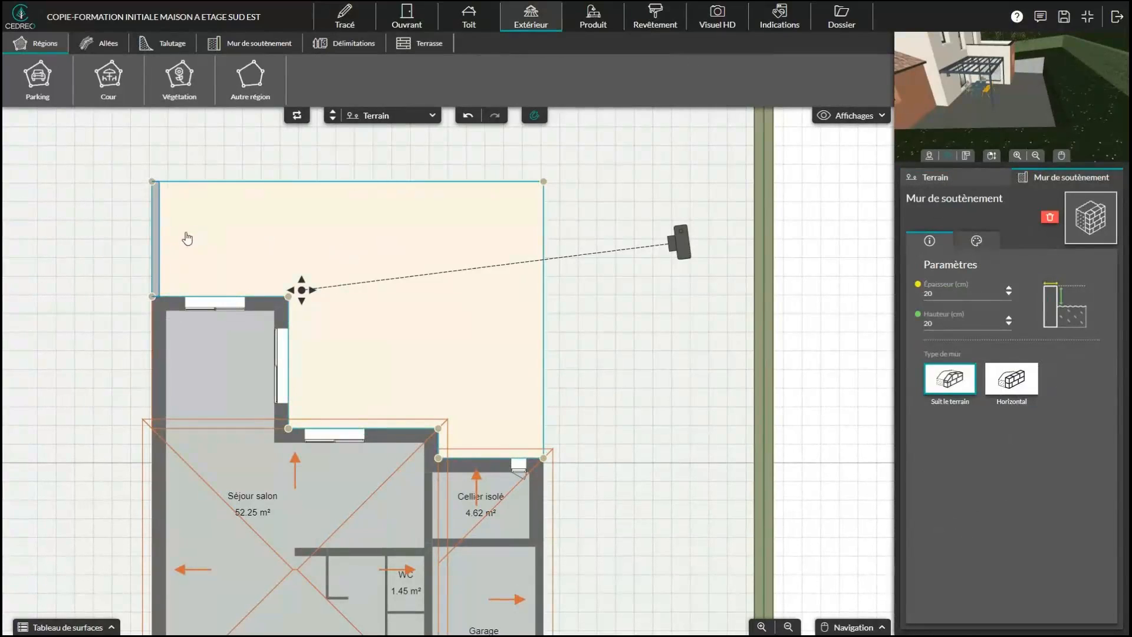
drag(206, 225, 226, 248)
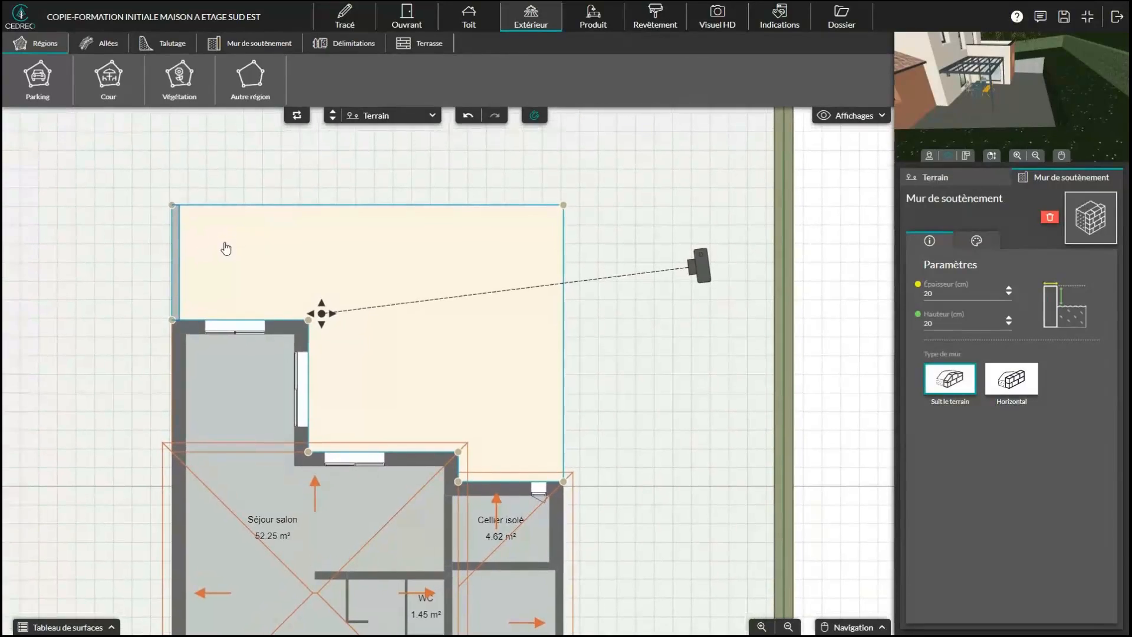
click(269, 258)
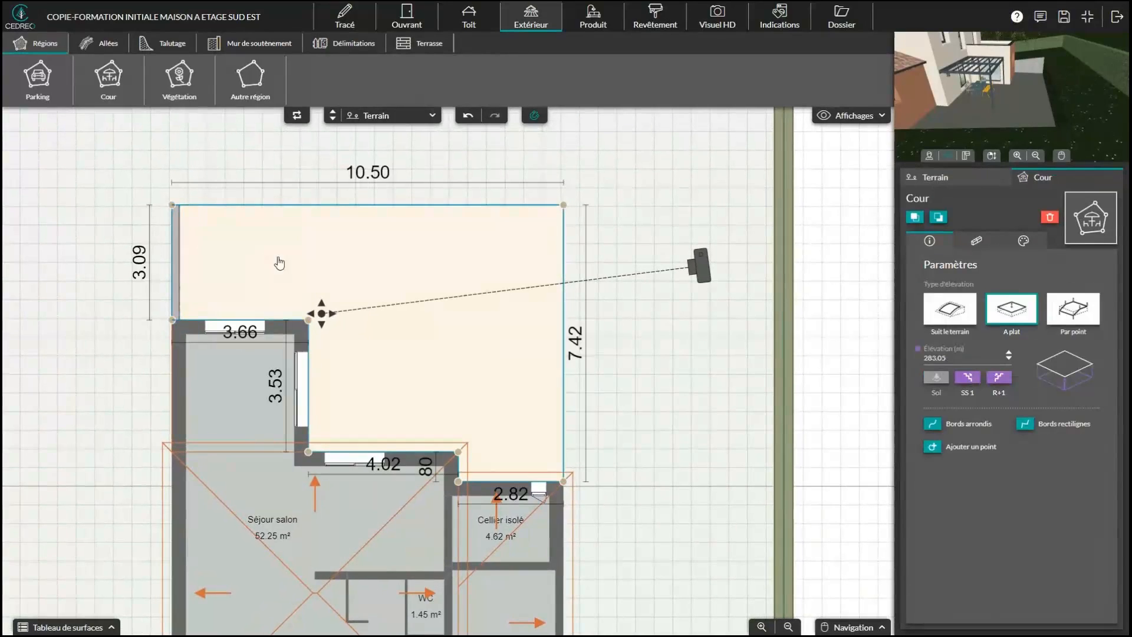
click(1051, 218)
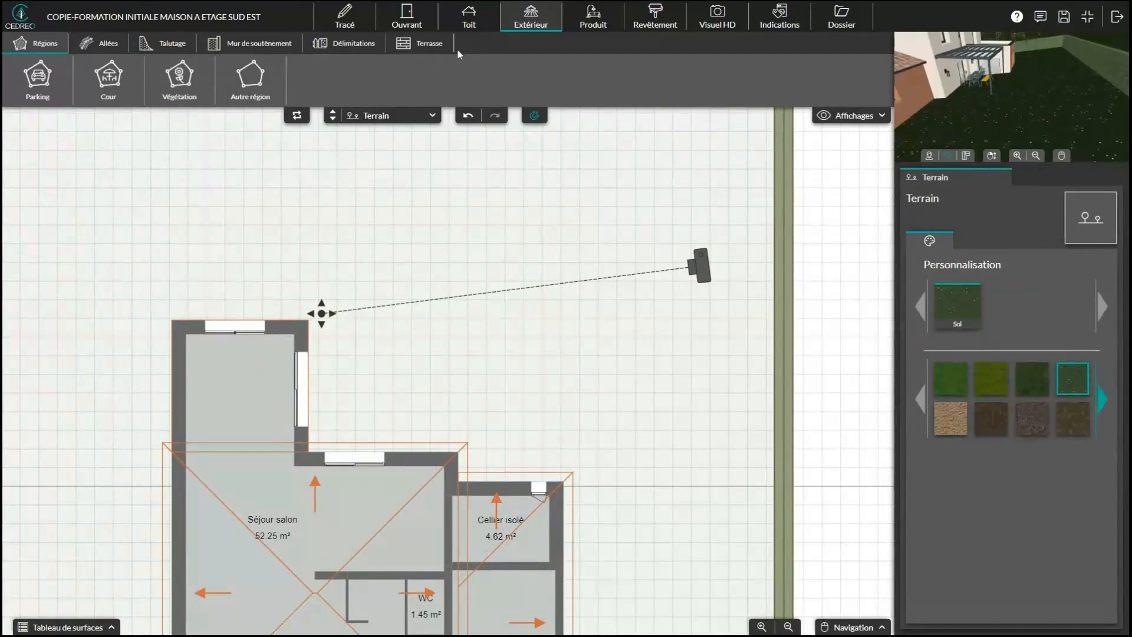
click(468, 115)
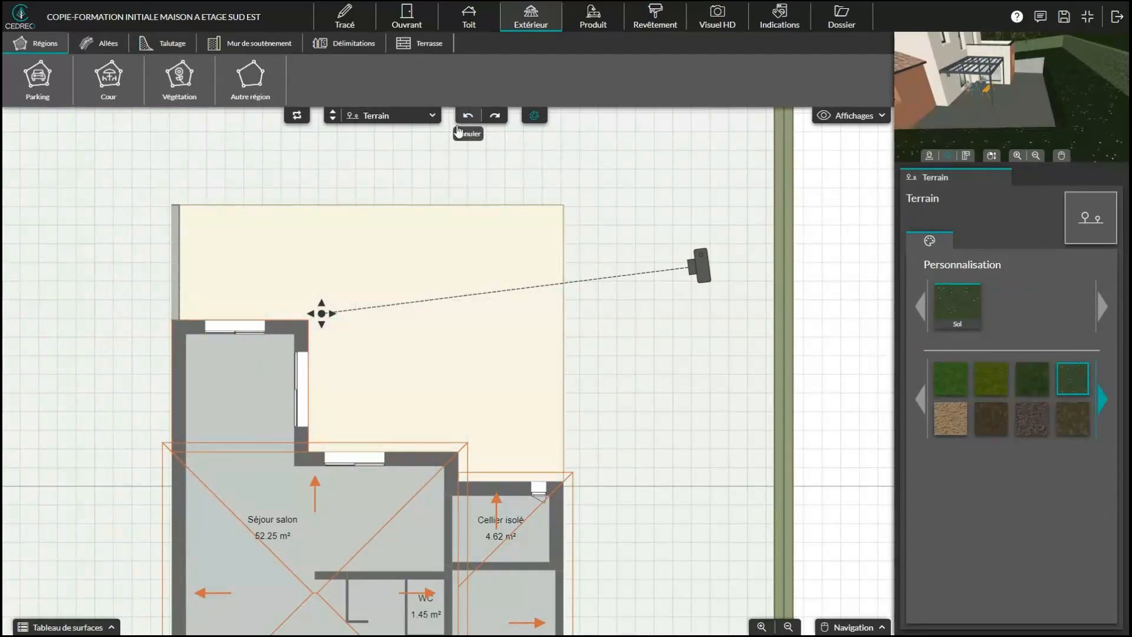
Step: Delete the remaining retaining wall along the courtyard's 3.09 m edge
click(176, 298)
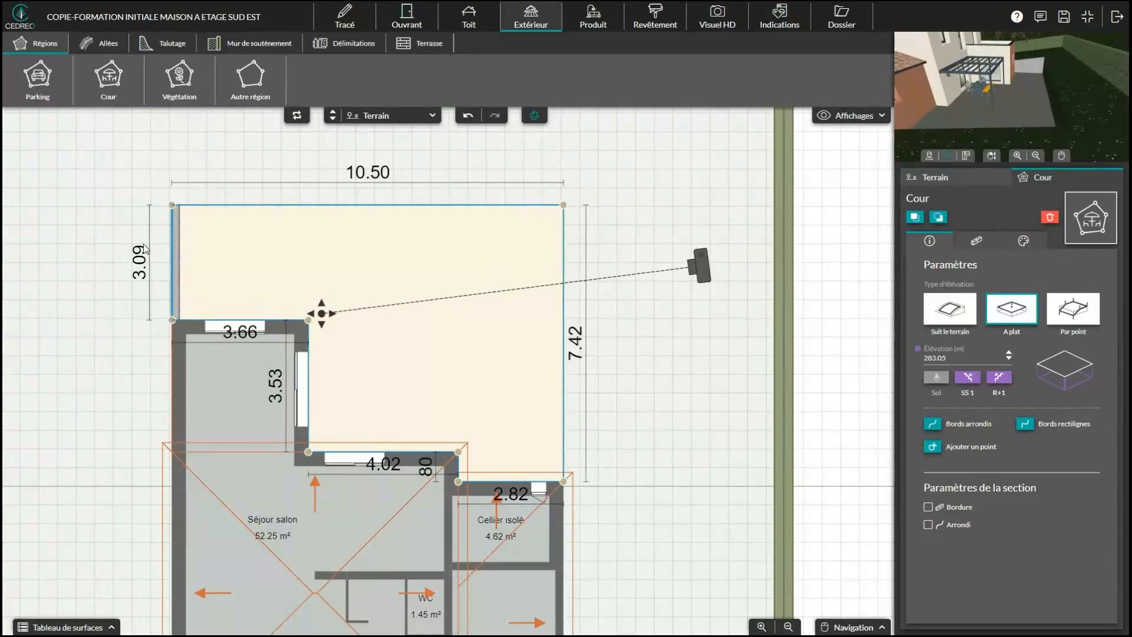
click(62, 200)
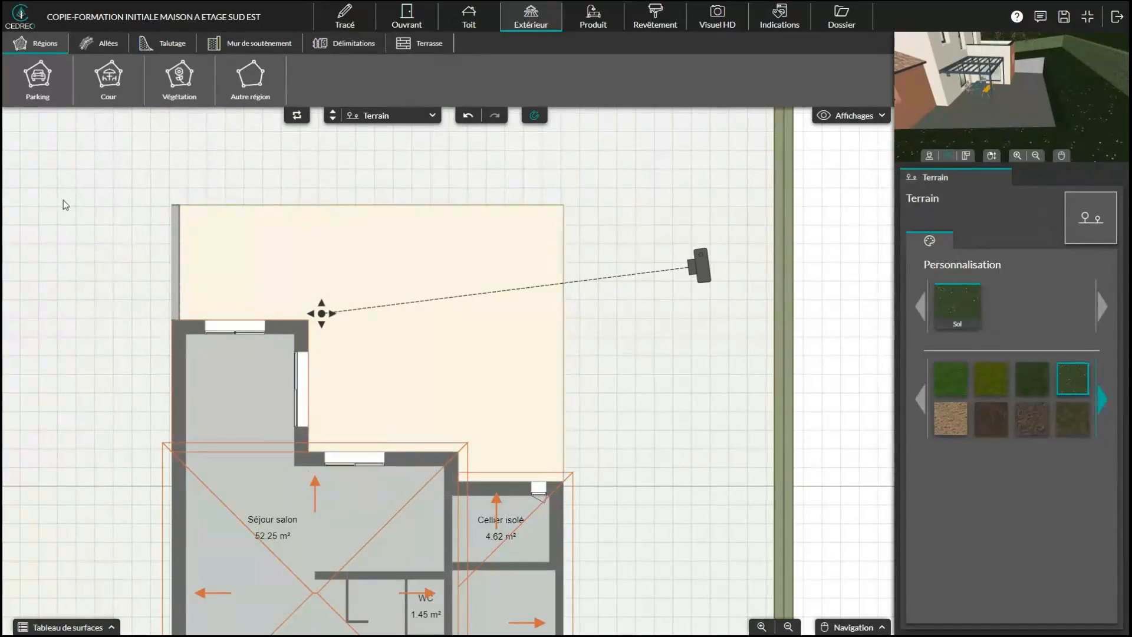
click(176, 264)
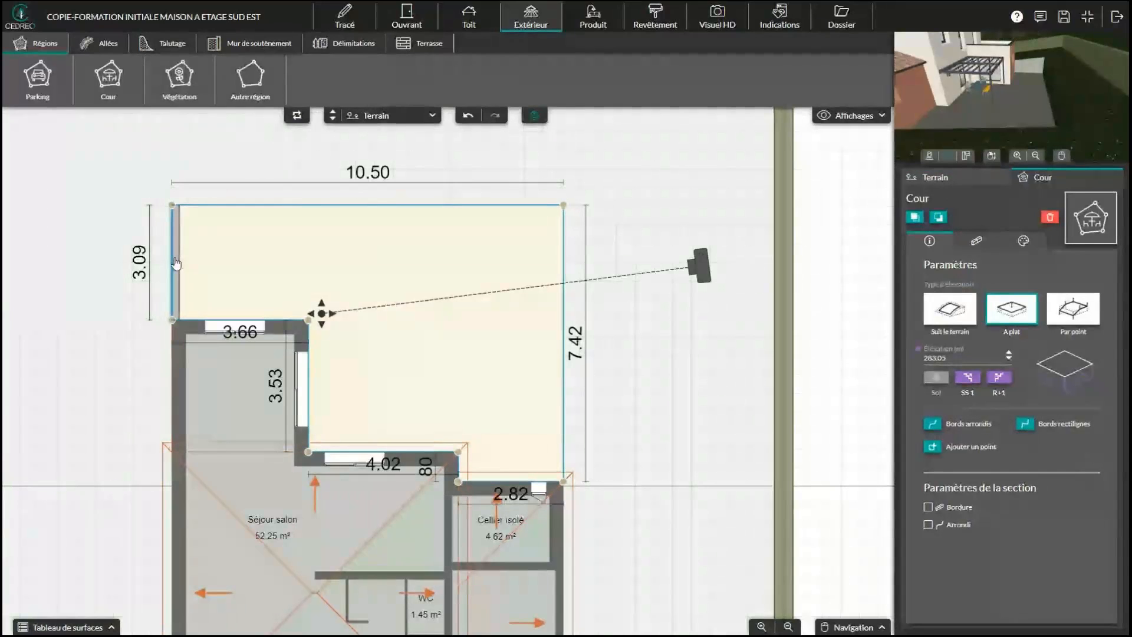
scroll(175, 261, up, 3)
right_drag(251, 265, 361, 343)
click(192, 233)
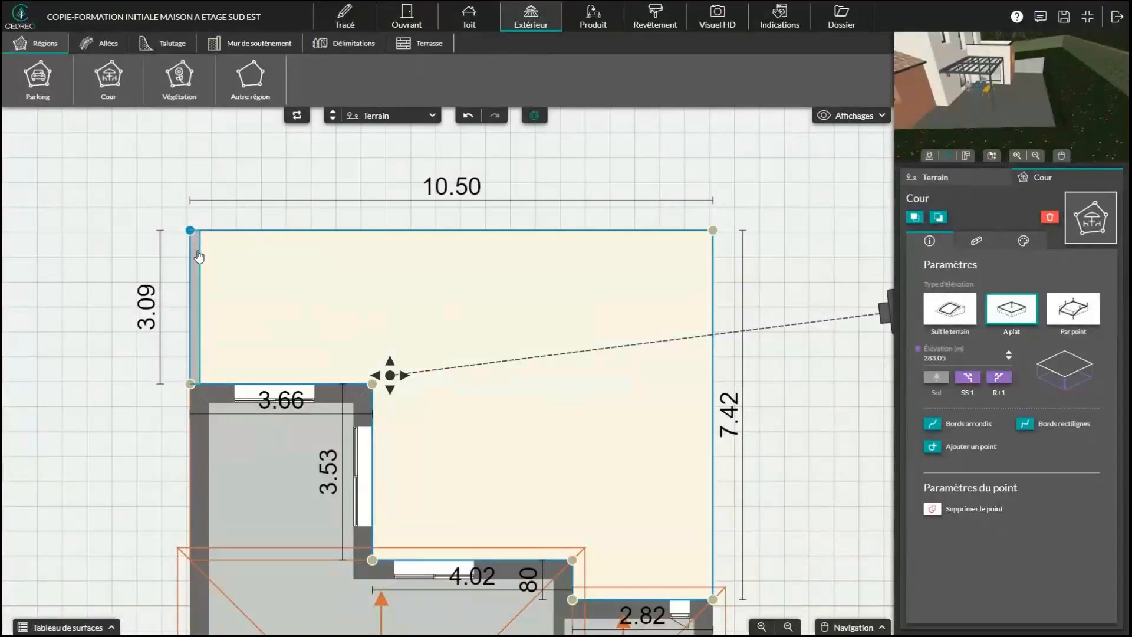
click(199, 256)
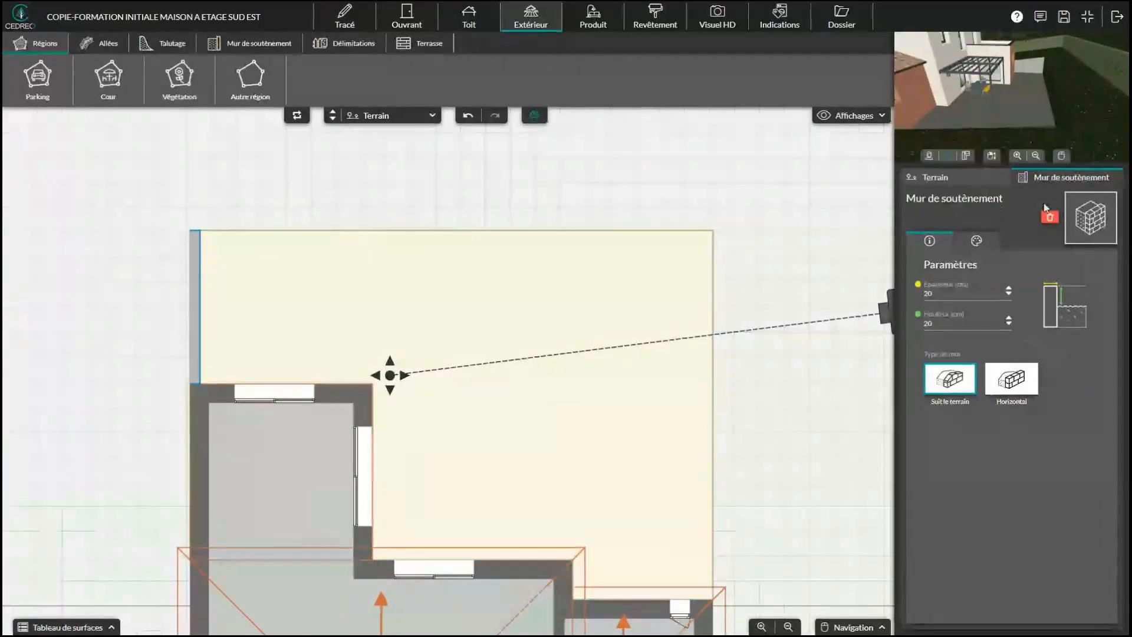
click(1051, 219)
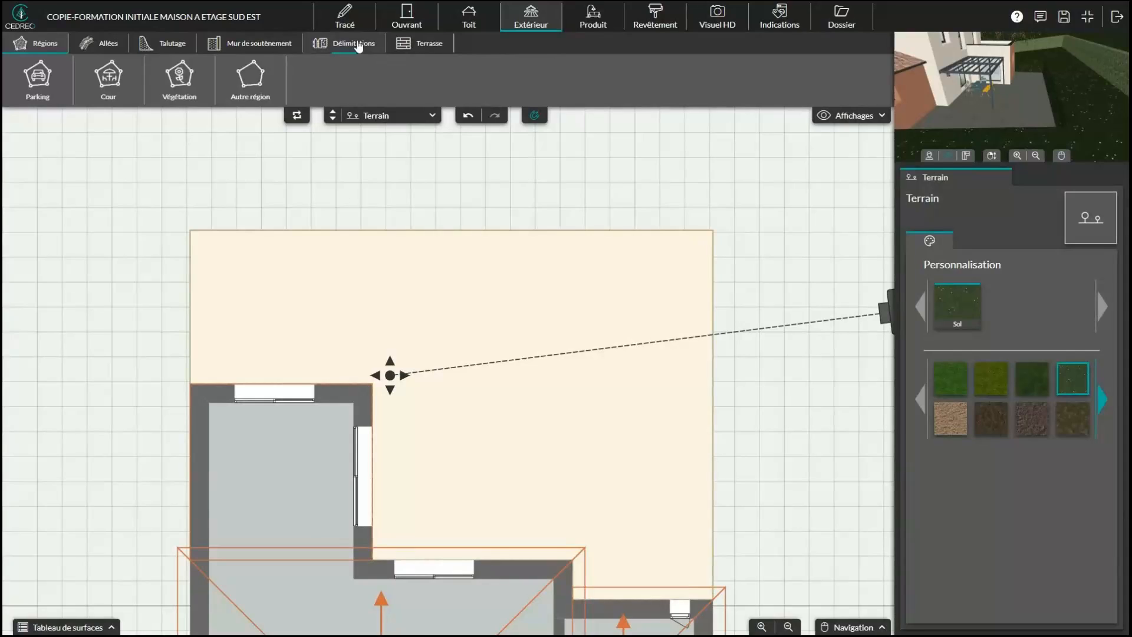
Step: Place a retaining wall along the courtyard's 7.42 m edge beside the Cellier isolé
click(250, 49)
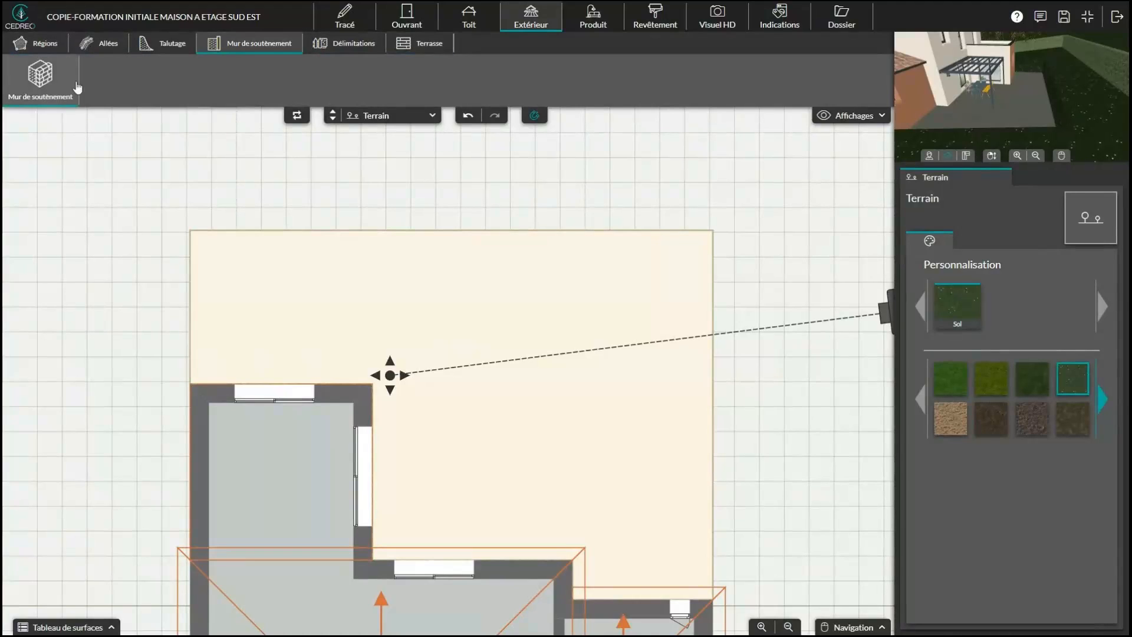
click(41, 87)
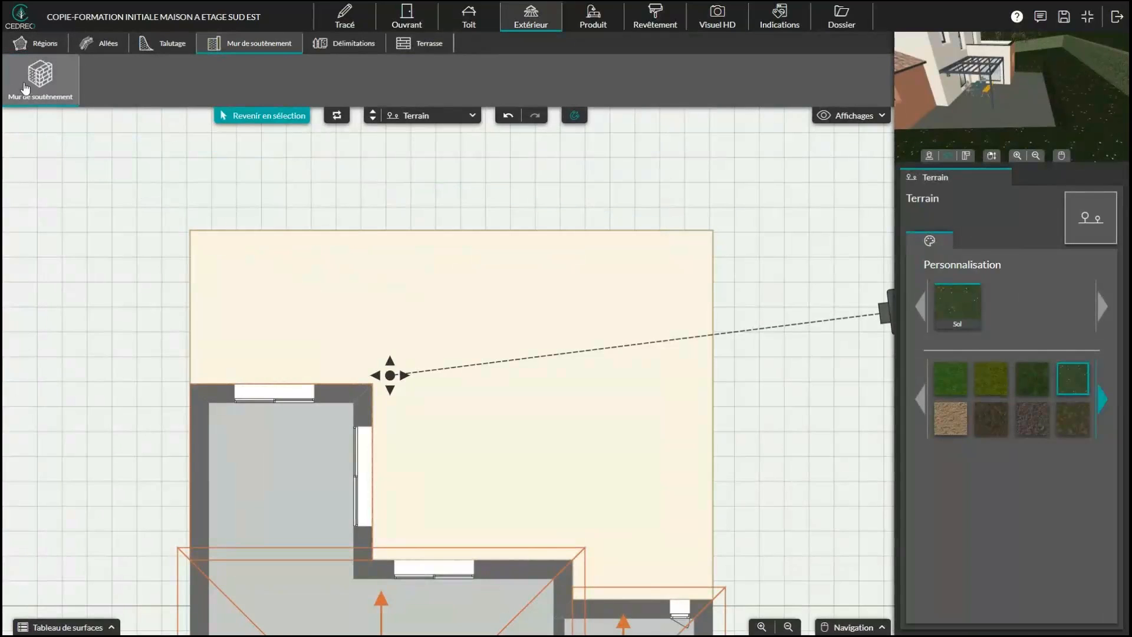
click(25, 89)
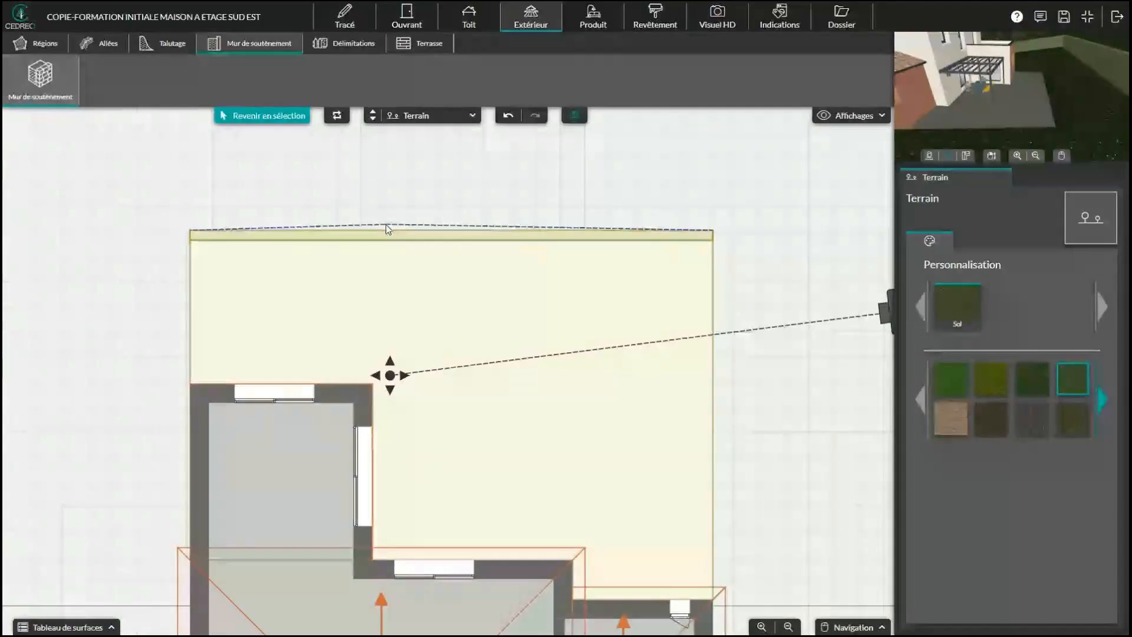
scroll(387, 228, down, 1)
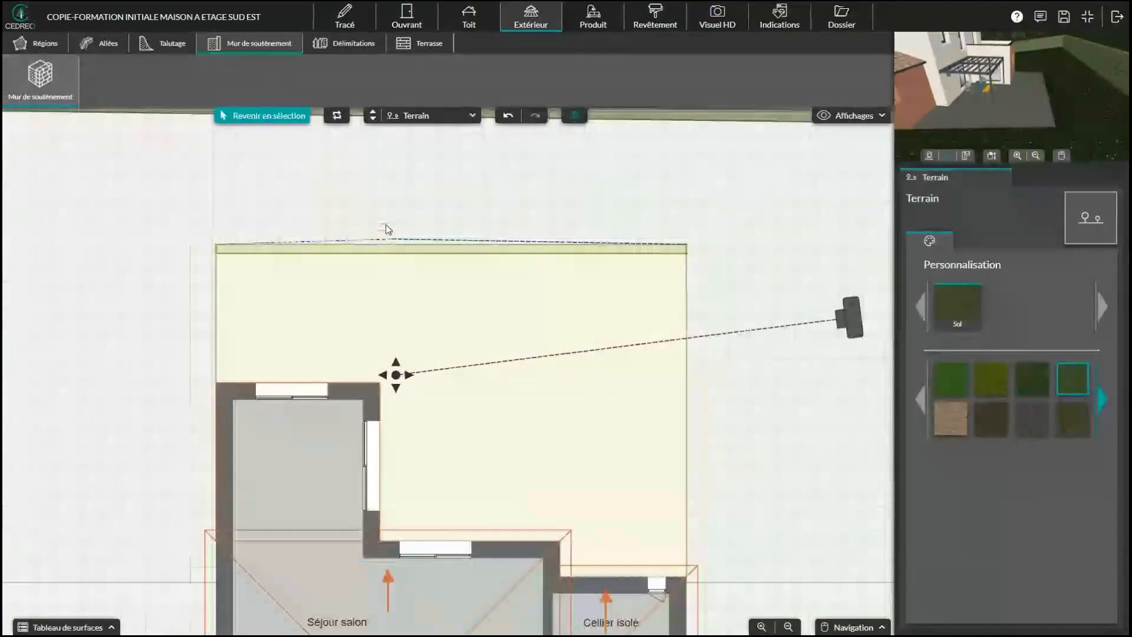
scroll(387, 229, down, 1)
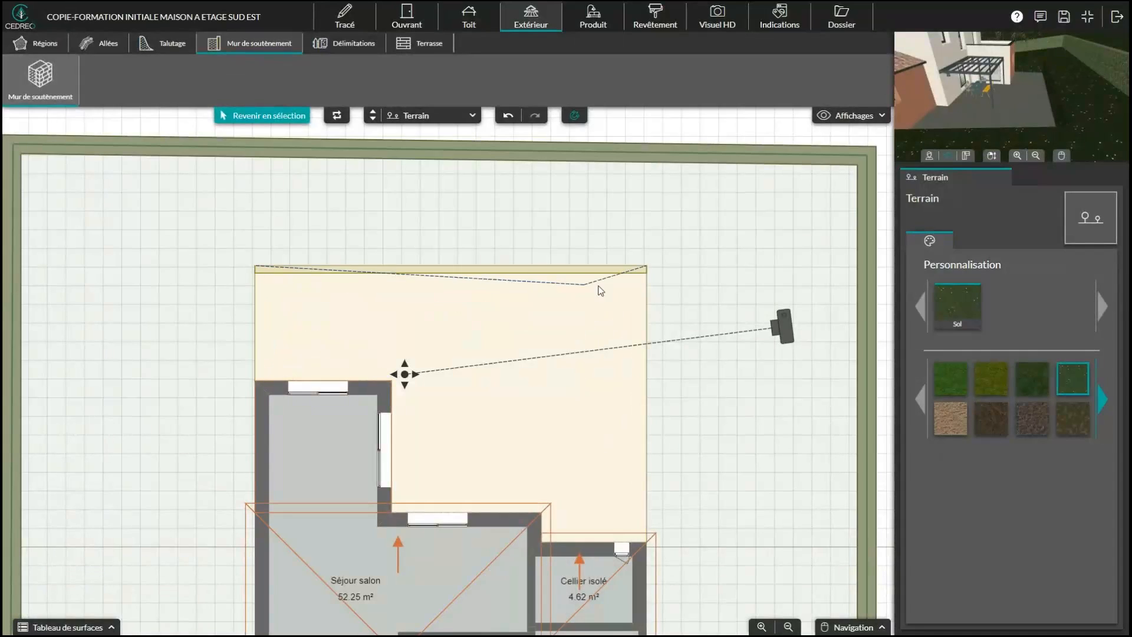
click(643, 308)
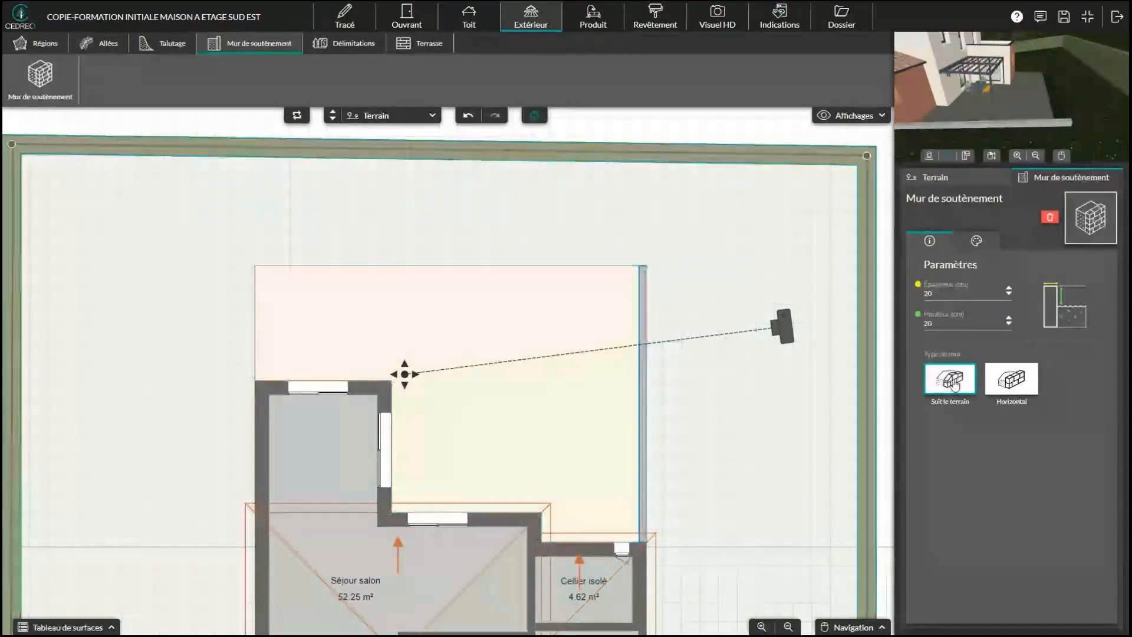
Step: Try the Horizontal type on the new retaining wall, check it in 3D, and restore the Suit le terrain type
mouse_move(1021, 122)
mouse_down()
mouse_move(1050, 123)
mouse_move(1044, 113)
mouse_move(1010, 130)
mouse_up()
click(1010, 383)
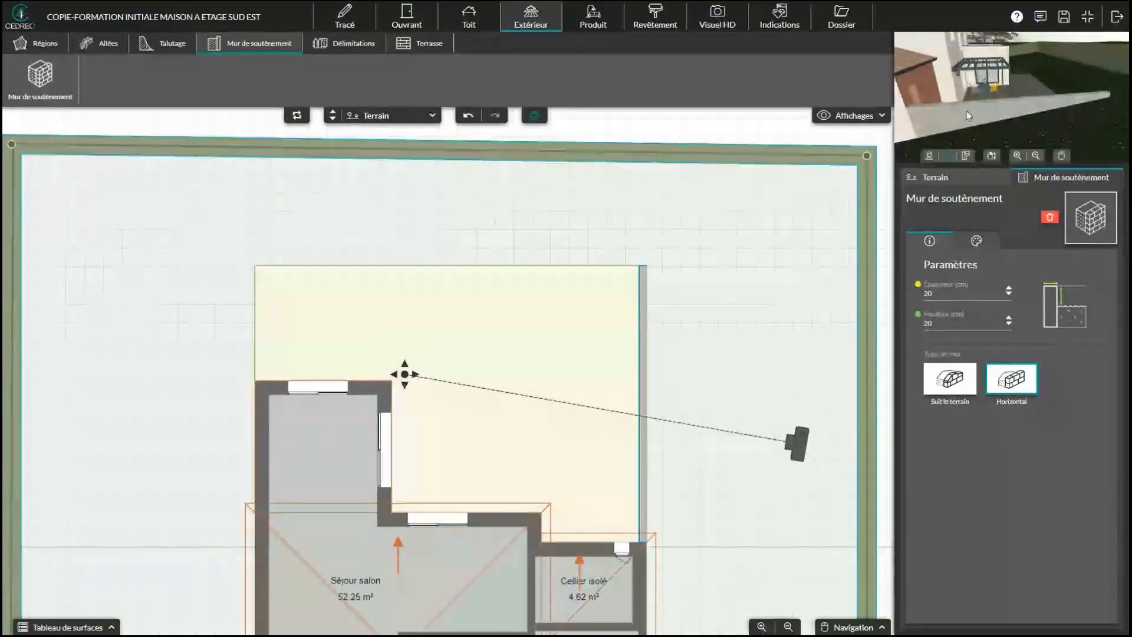
click(950, 379)
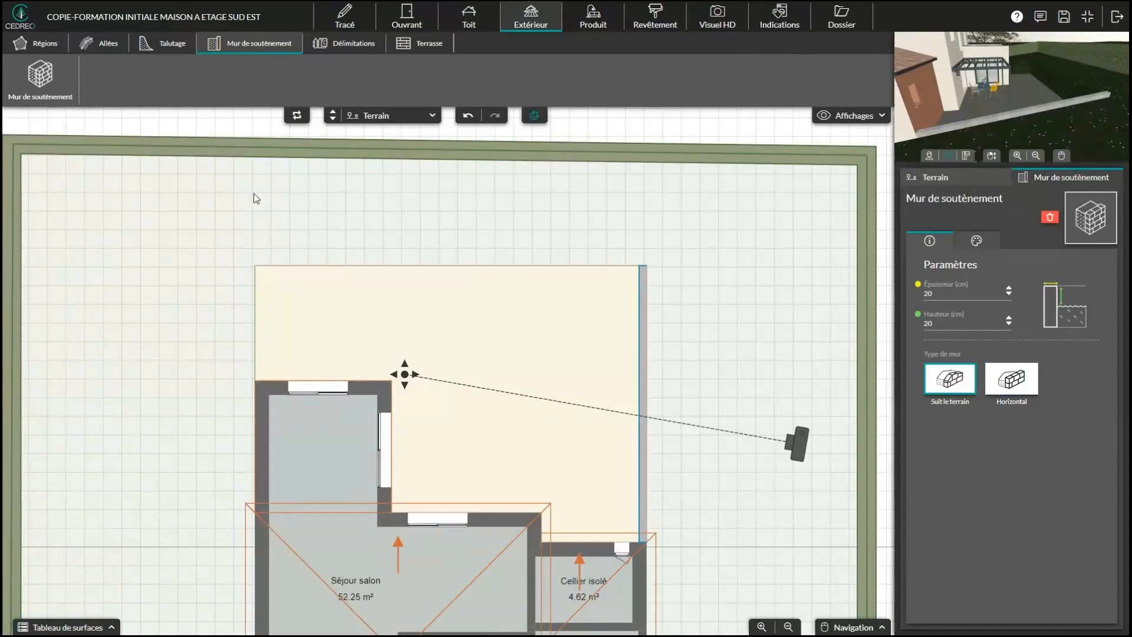
Step: Add retaining walls along the courtyard's 10.50 m and 3.09 m edges and check the enclosed courtyard in 3D
click(37, 88)
double_click(359, 269)
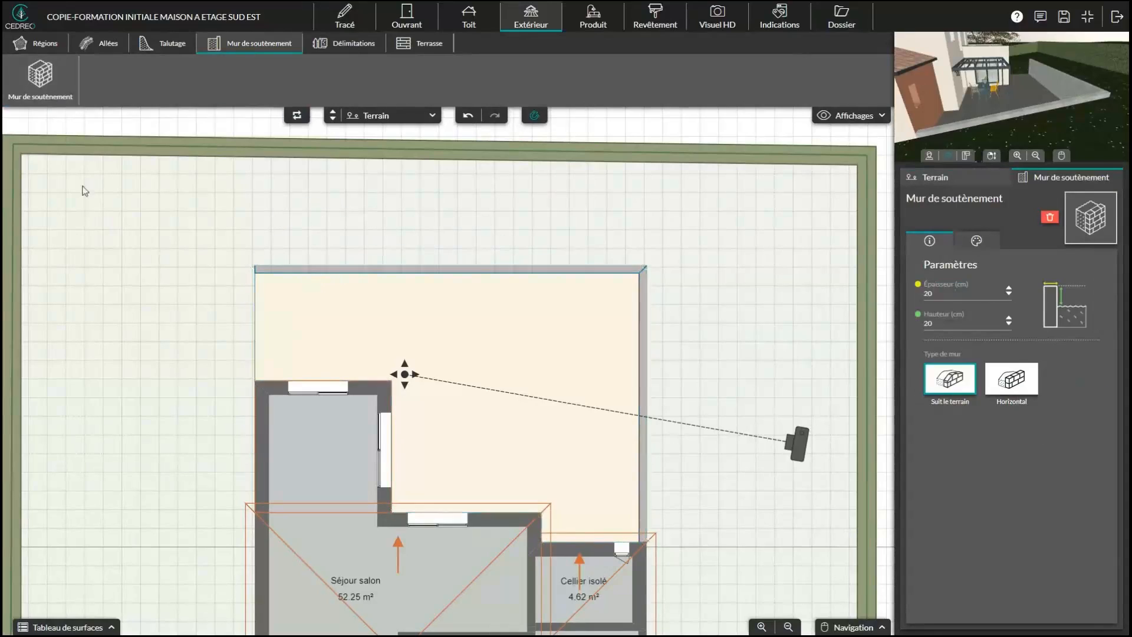
click(58, 93)
click(266, 307)
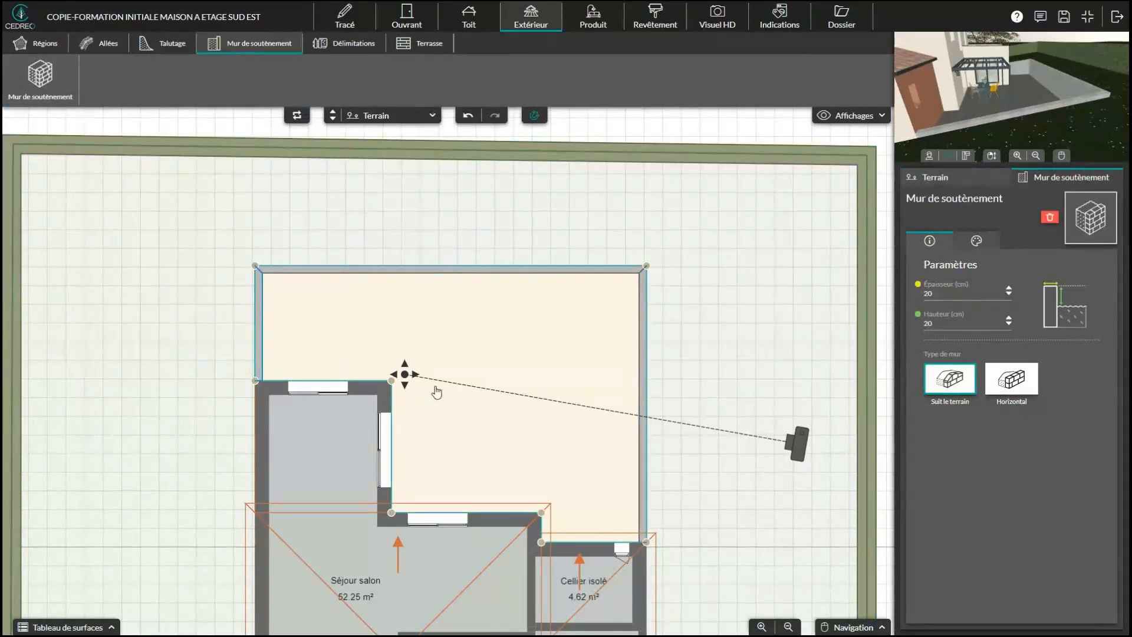
mouse_move(1042, 126)
mouse_down()
mouse_move(1023, 142)
mouse_move(1056, 102)
mouse_up()
scroll(1023, 138, up, 5)
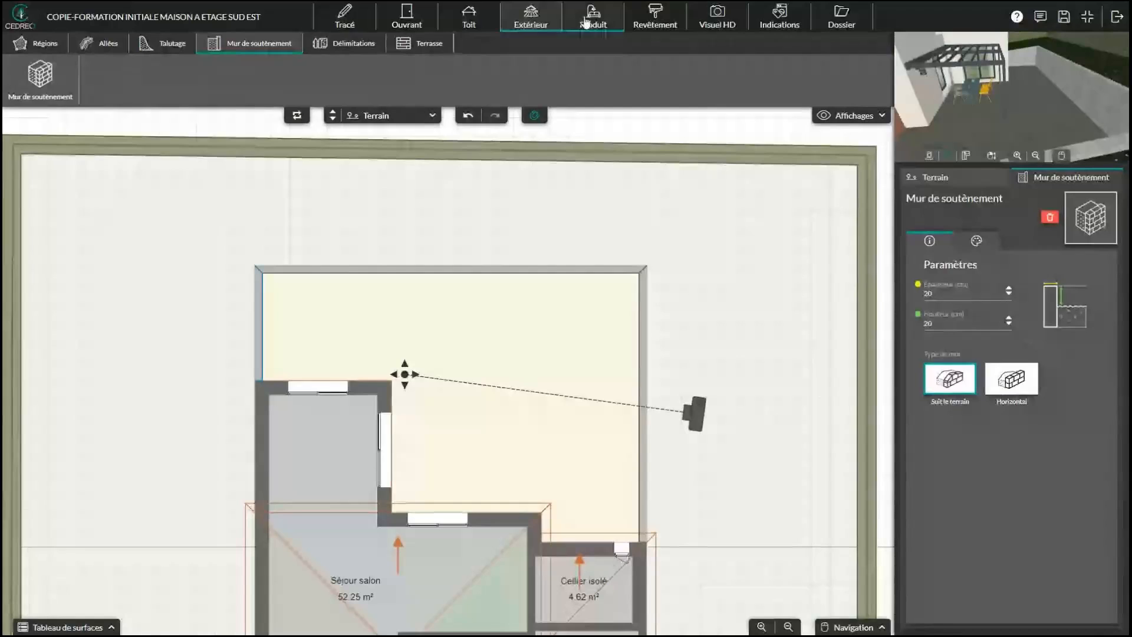
Step: Switch from the terrain plan to the RDC level and show the terrace tools
right_drag(316, 473, 350, 250)
right_drag(332, 499, 354, 336)
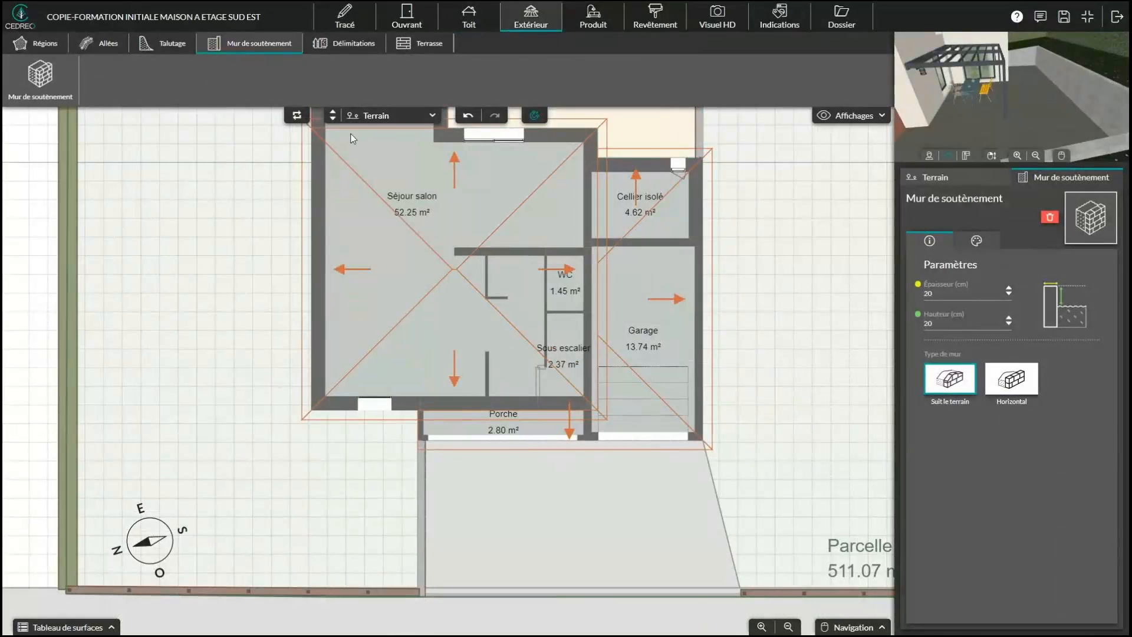
click(333, 111)
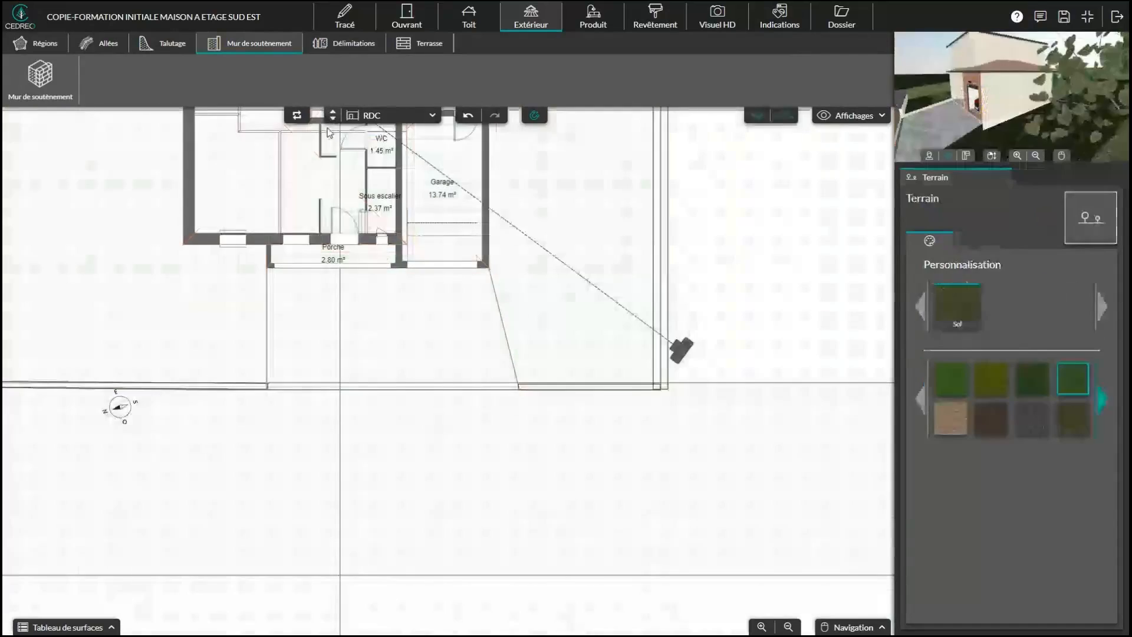
click(421, 43)
Step: Delete the shrub in front of the house beside the porch as a product in 3D, and return to the exterior tools
drag(921, 104, 1024, 109)
scroll(1024, 108, up, 2)
click(571, 25)
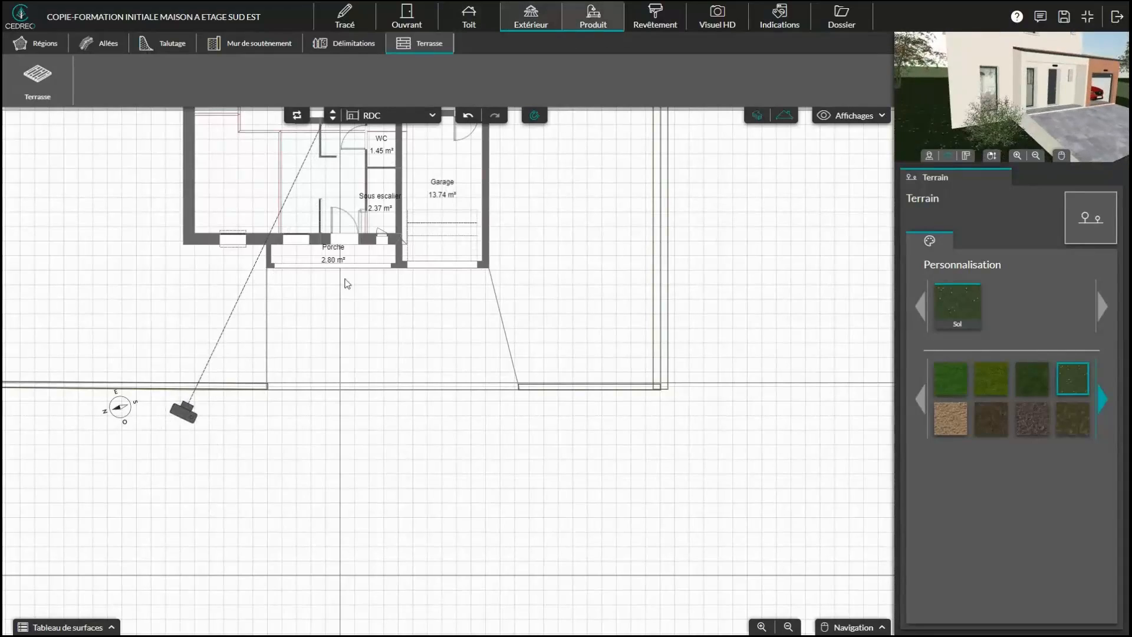
click(366, 470)
key(Delete)
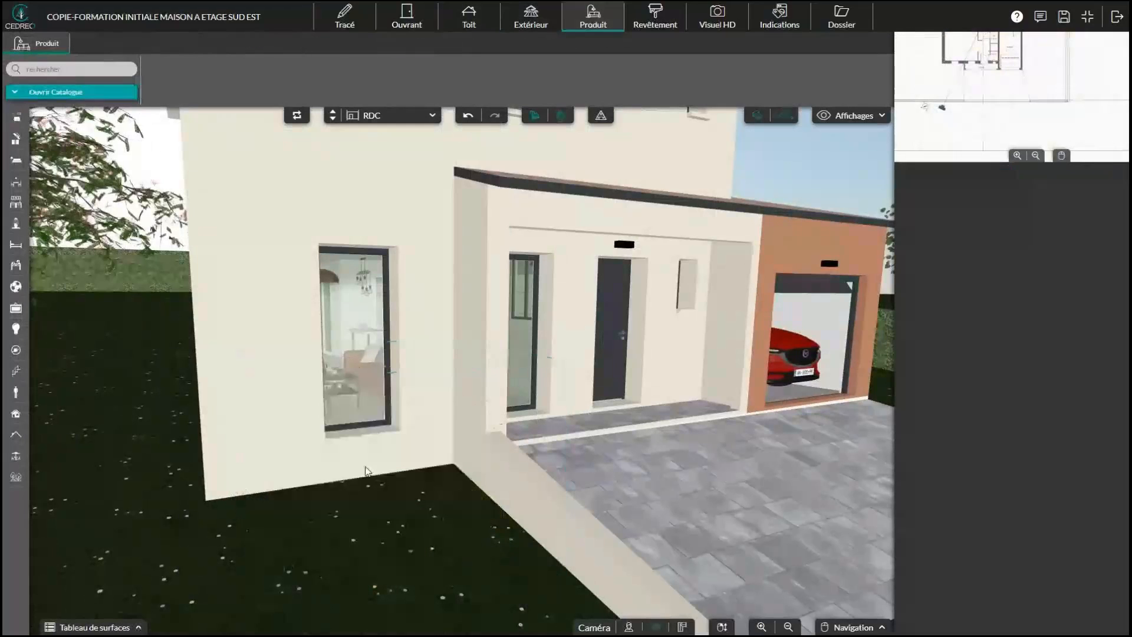
click(508, 22)
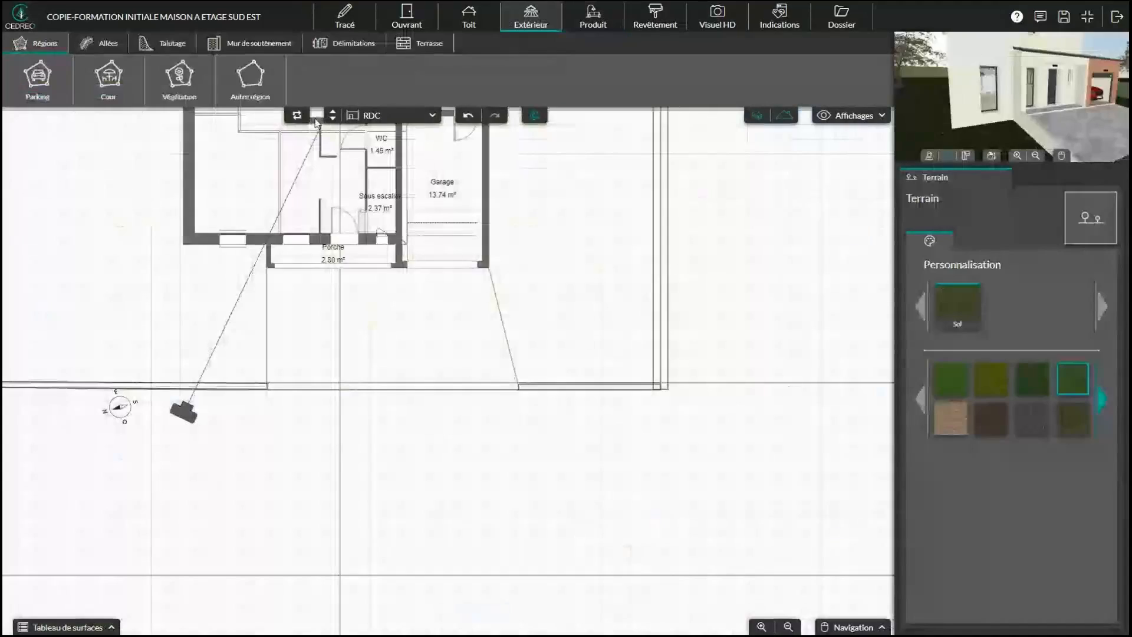
click(420, 43)
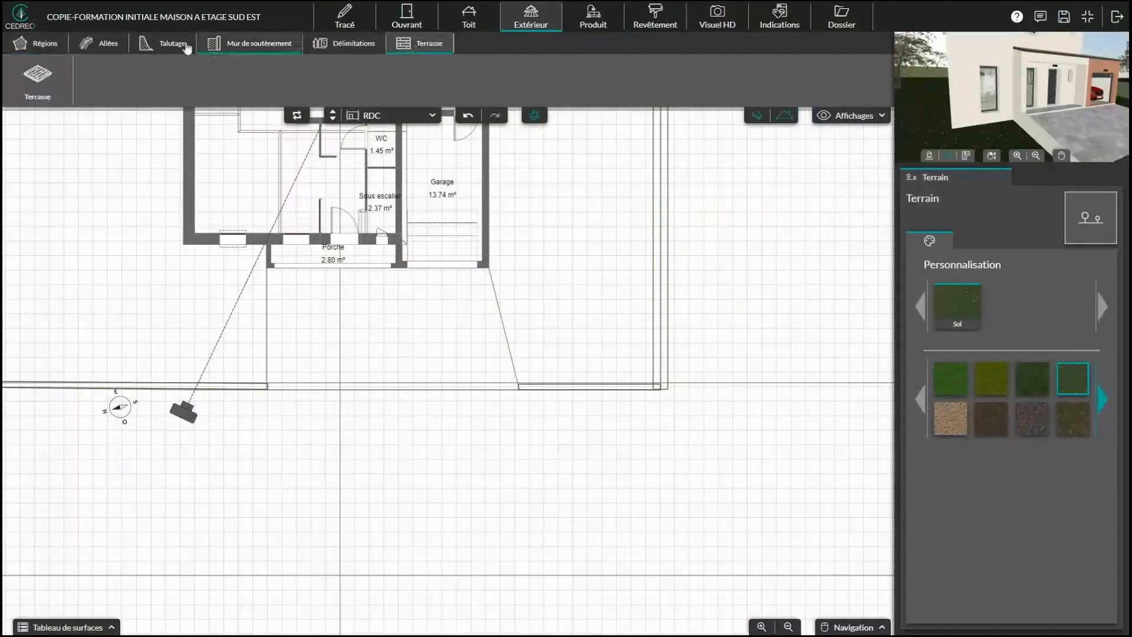
click(167, 46)
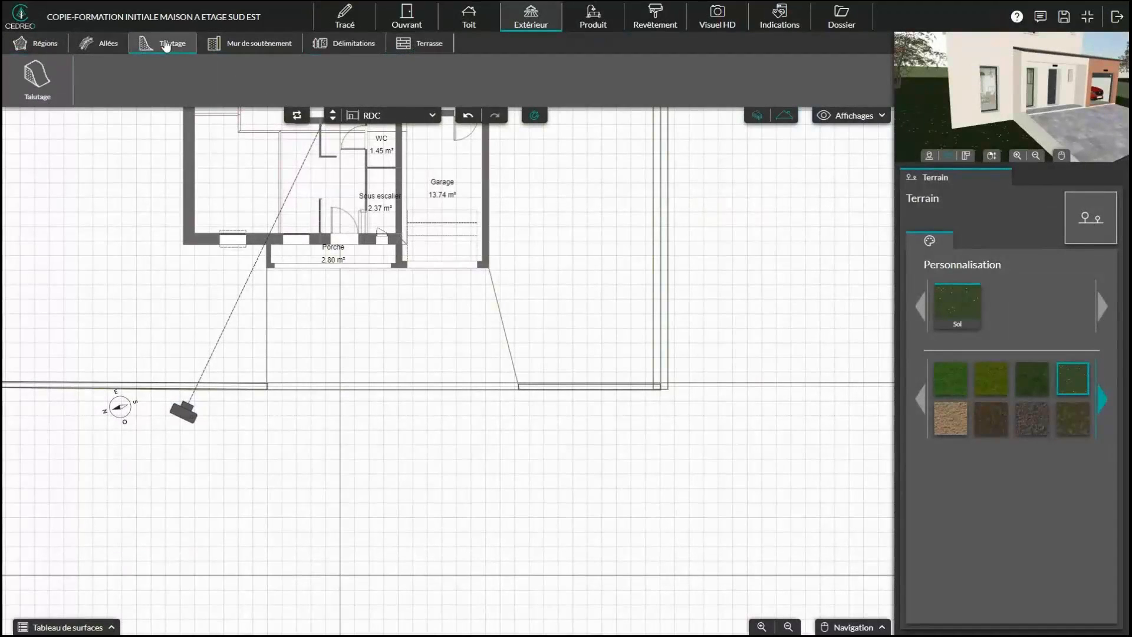
click(58, 100)
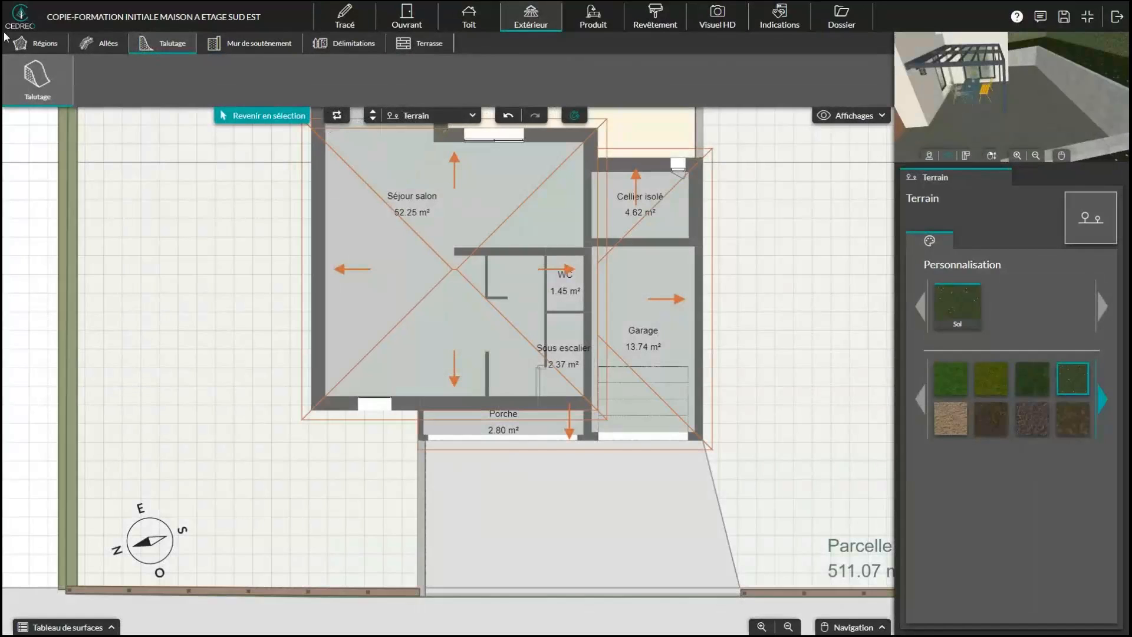
click(45, 45)
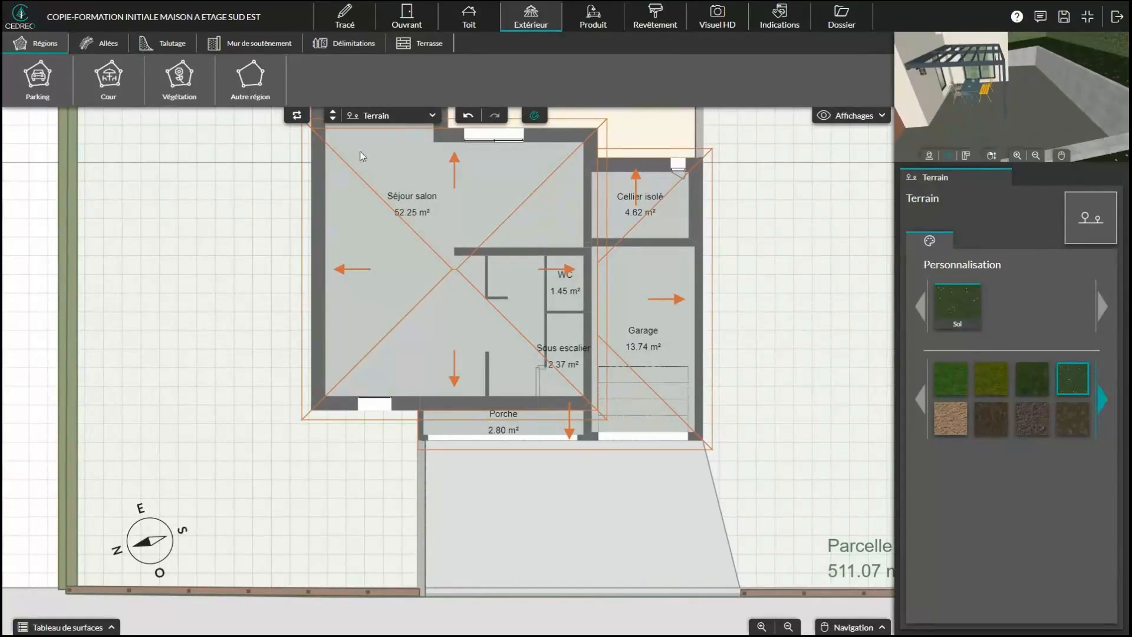
click(372, 117)
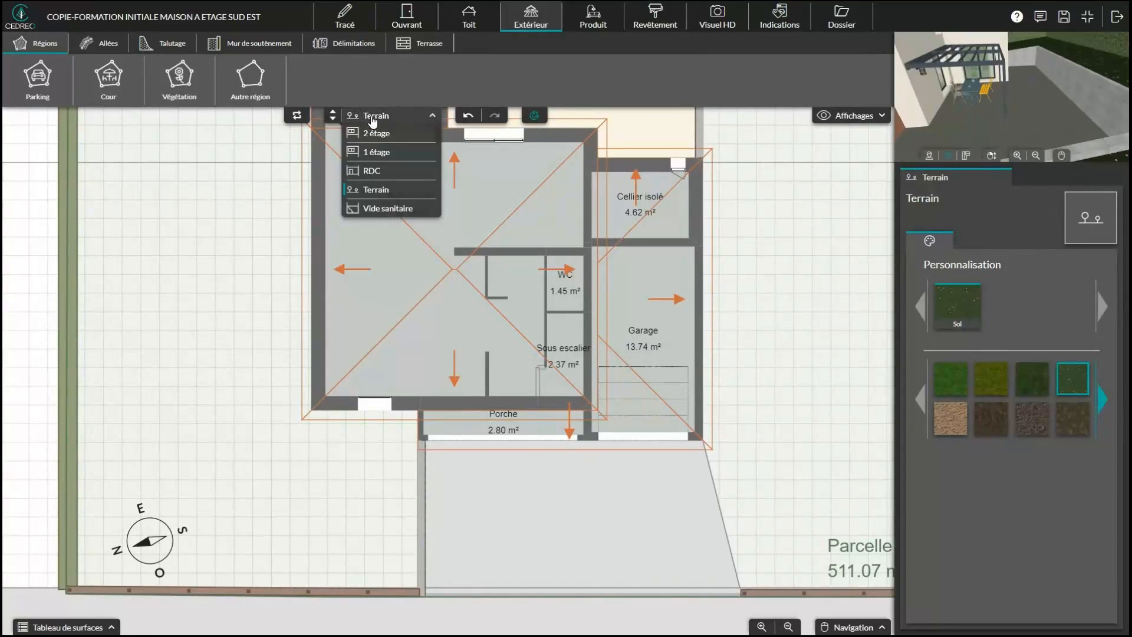
click(375, 171)
Step: Draw a rectangular terrace about 2.86 m by 2.25 m on the RDC level, against the front wall beside the porch
click(426, 45)
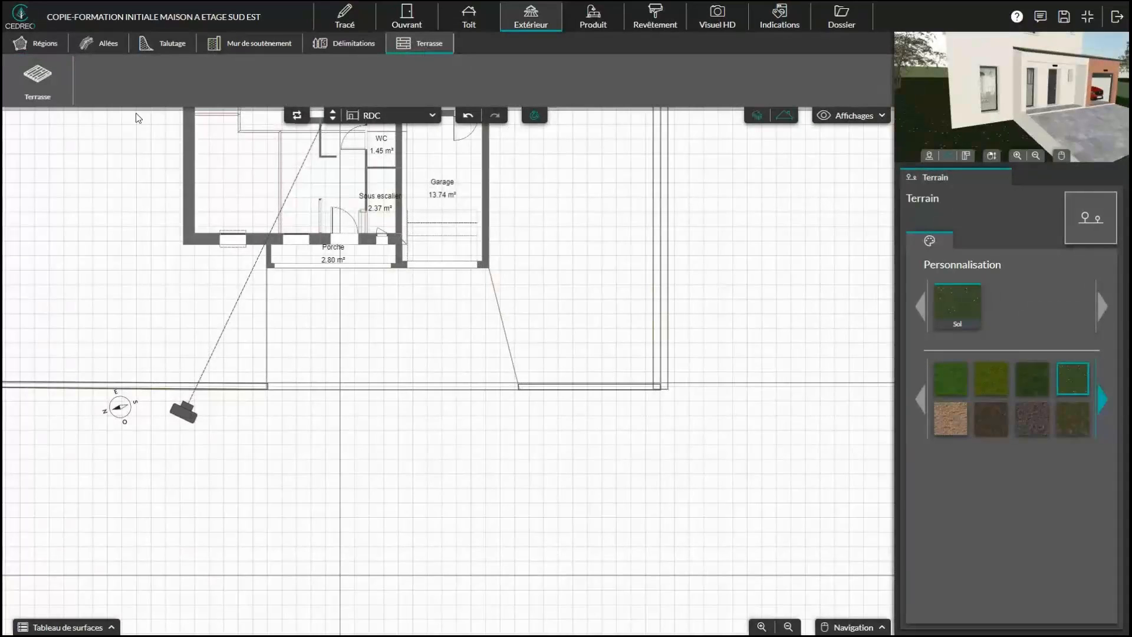
click(37, 79)
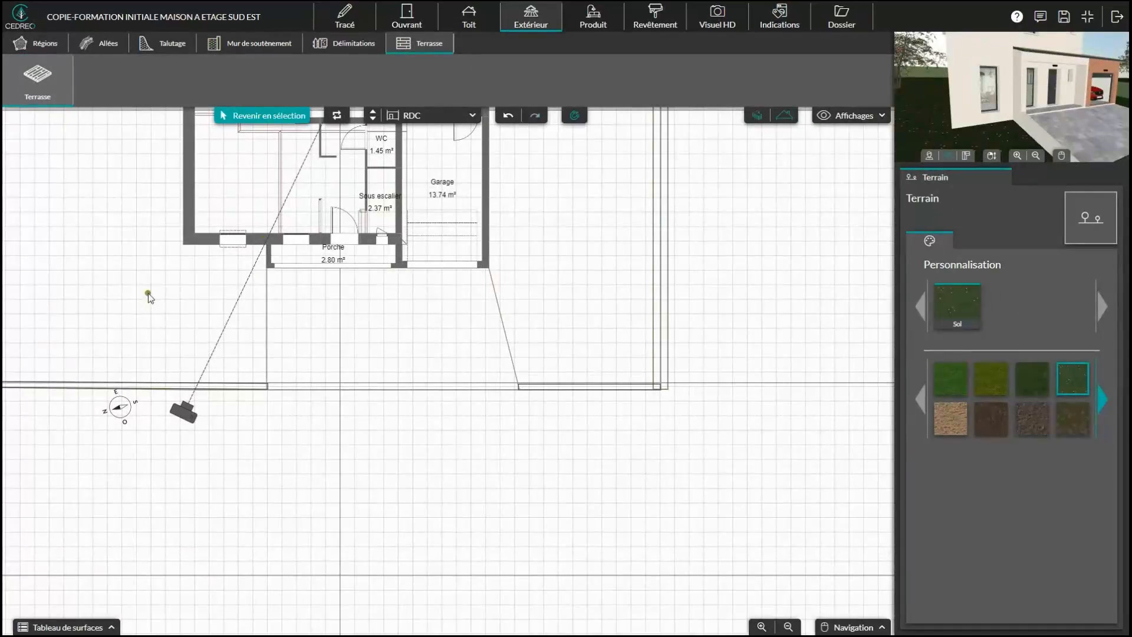
middle_drag(148, 293, 355, 465)
scroll(351, 467, up, 2)
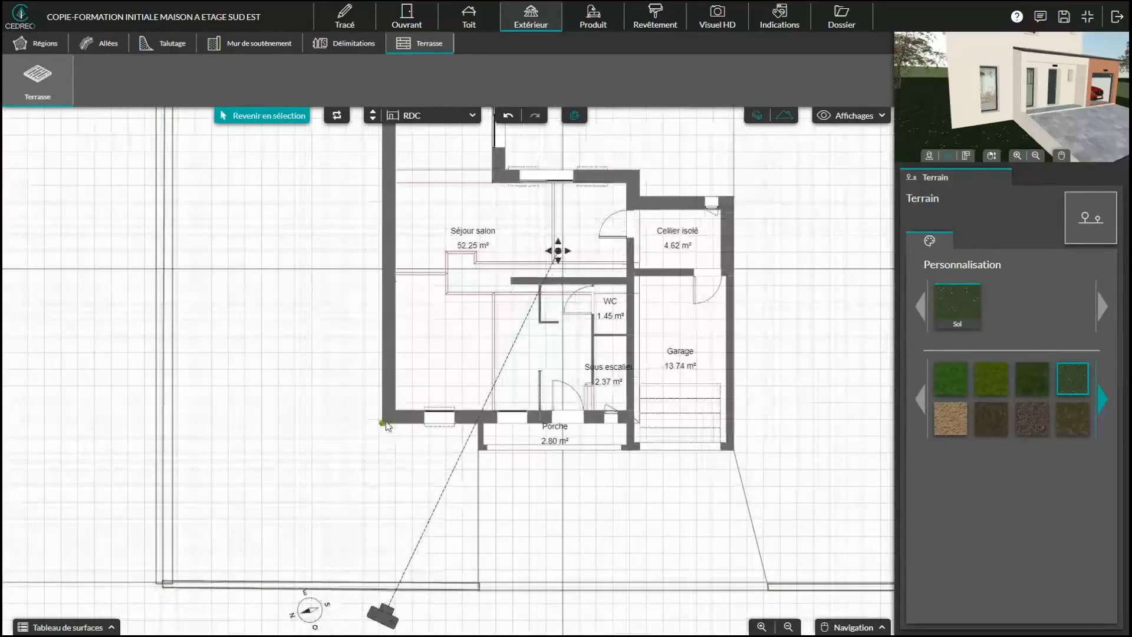
click(382, 423)
click(478, 423)
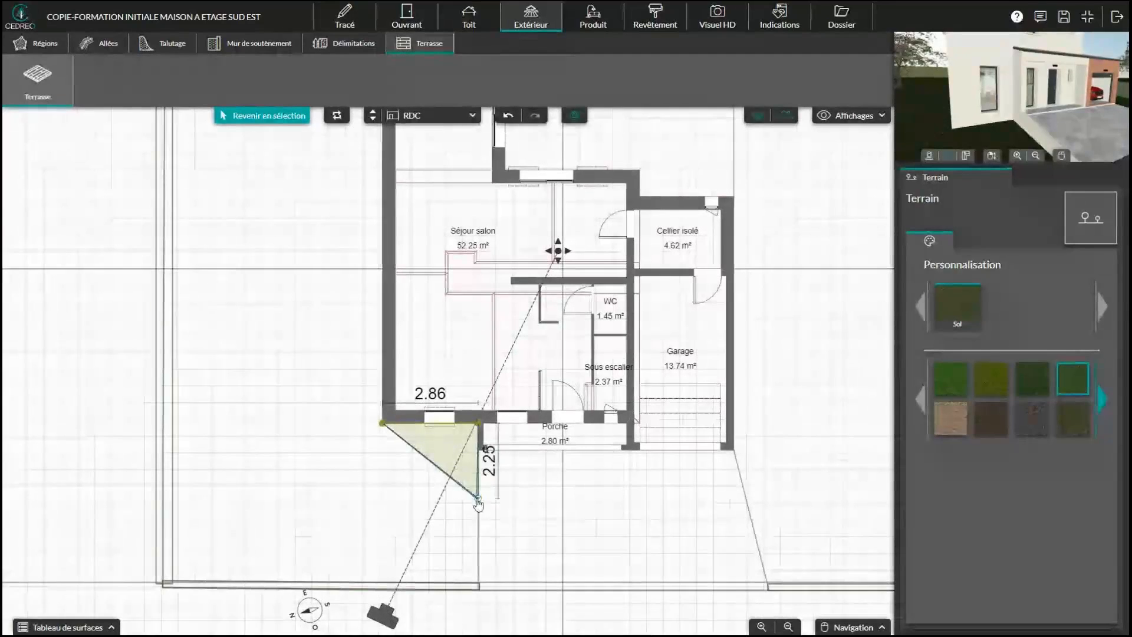
click(478, 499)
double_click(383, 498)
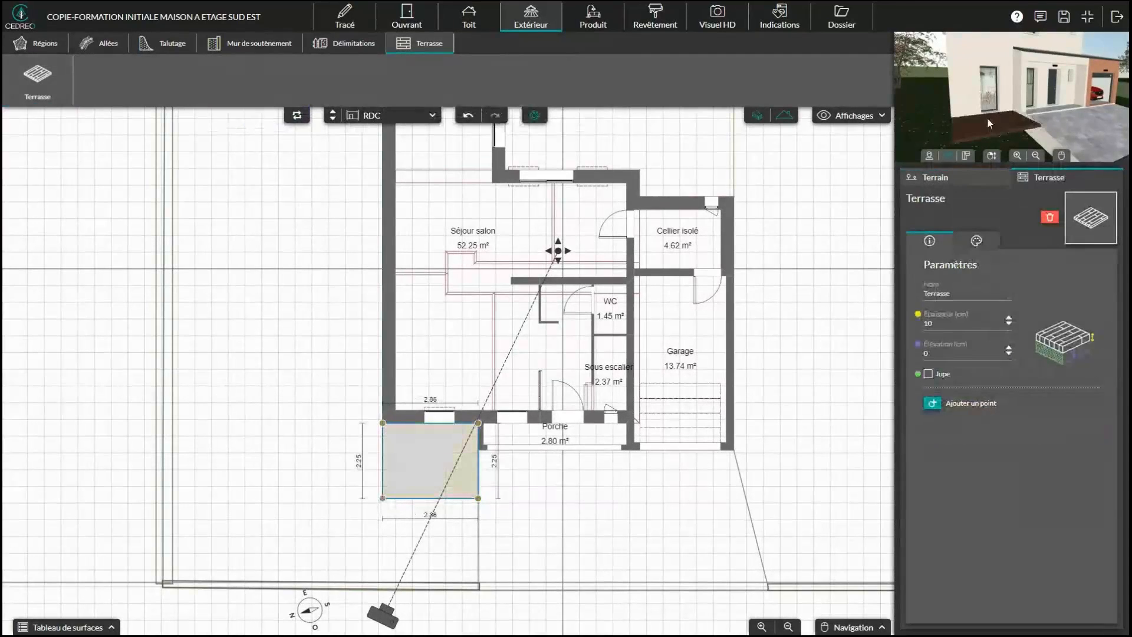
Step: Check the new front terrace against the ground in 3D and delete it from the RDC level
drag(989, 123, 992, 107)
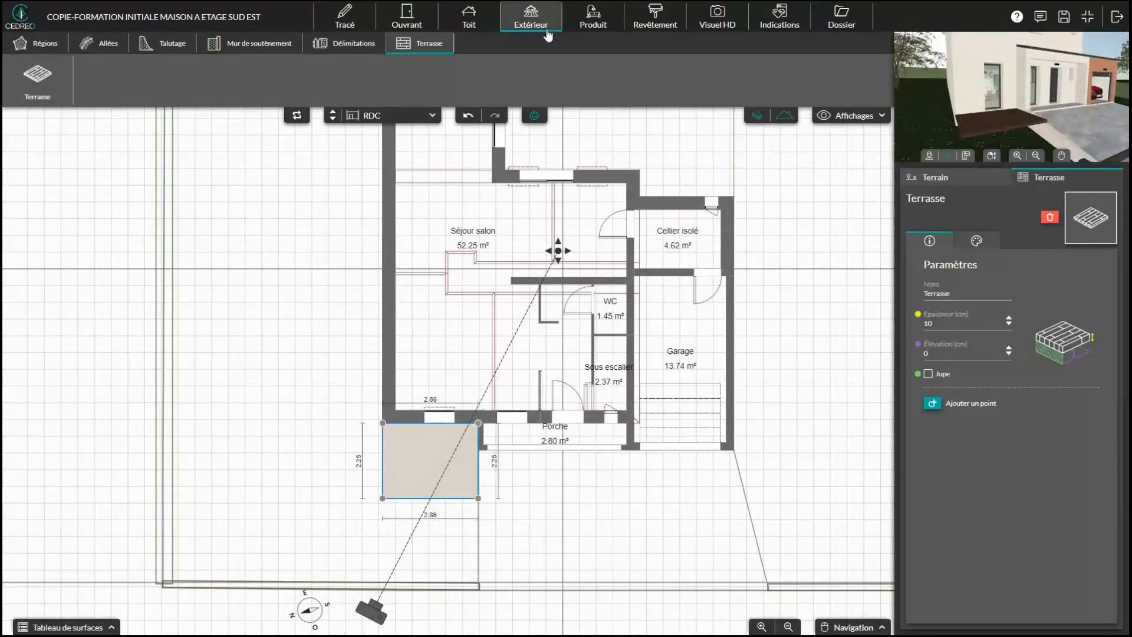
click(595, 17)
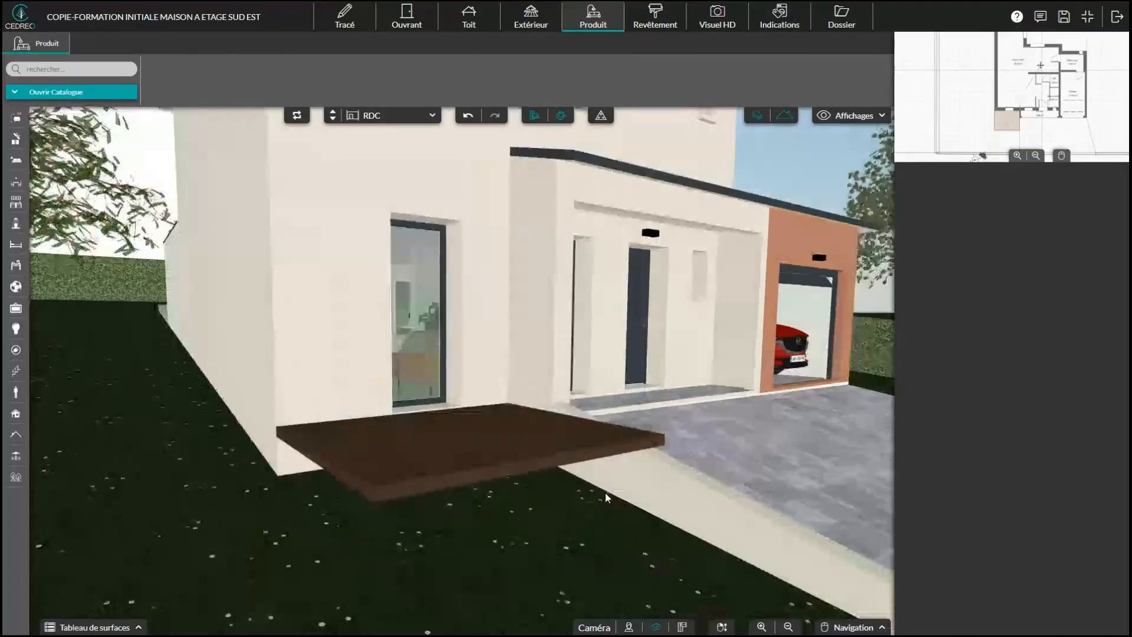
click(525, 23)
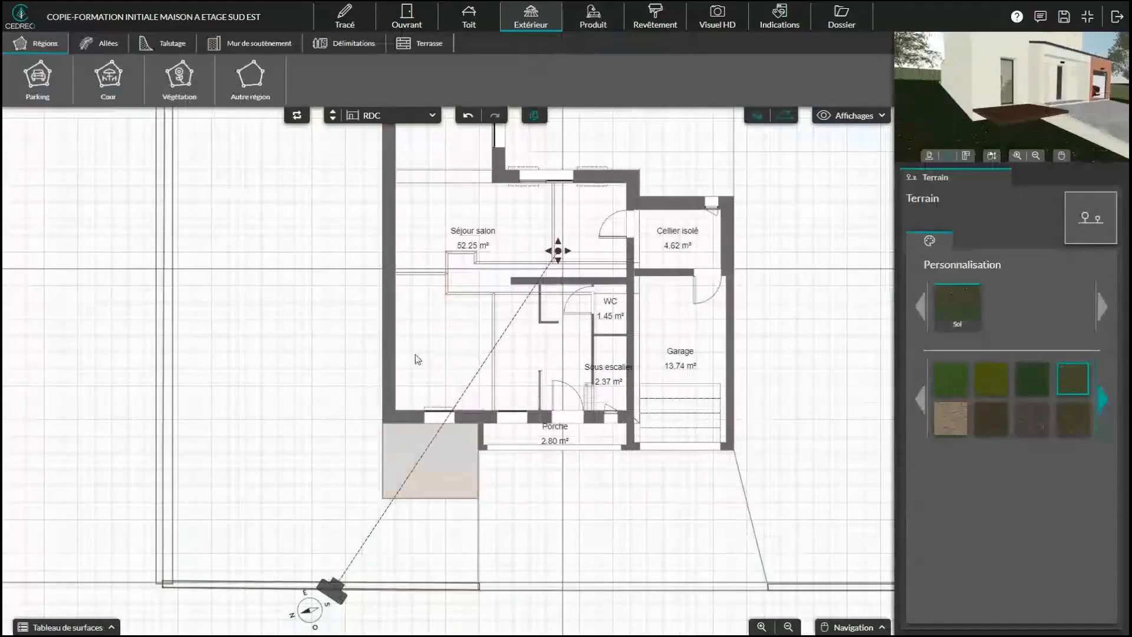
click(457, 472)
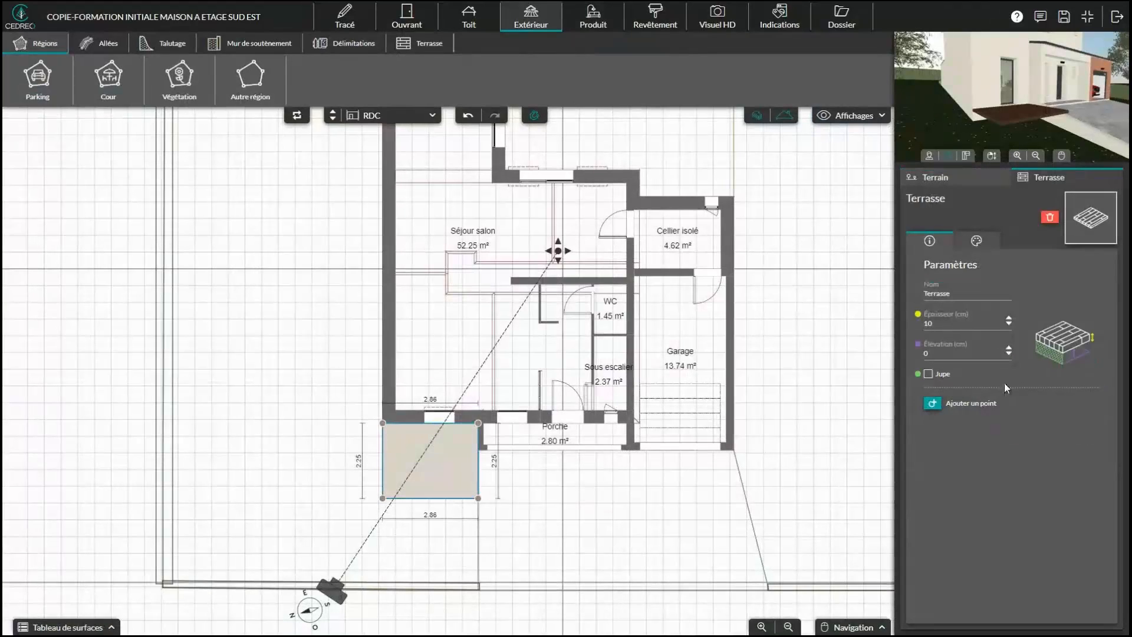
click(929, 375)
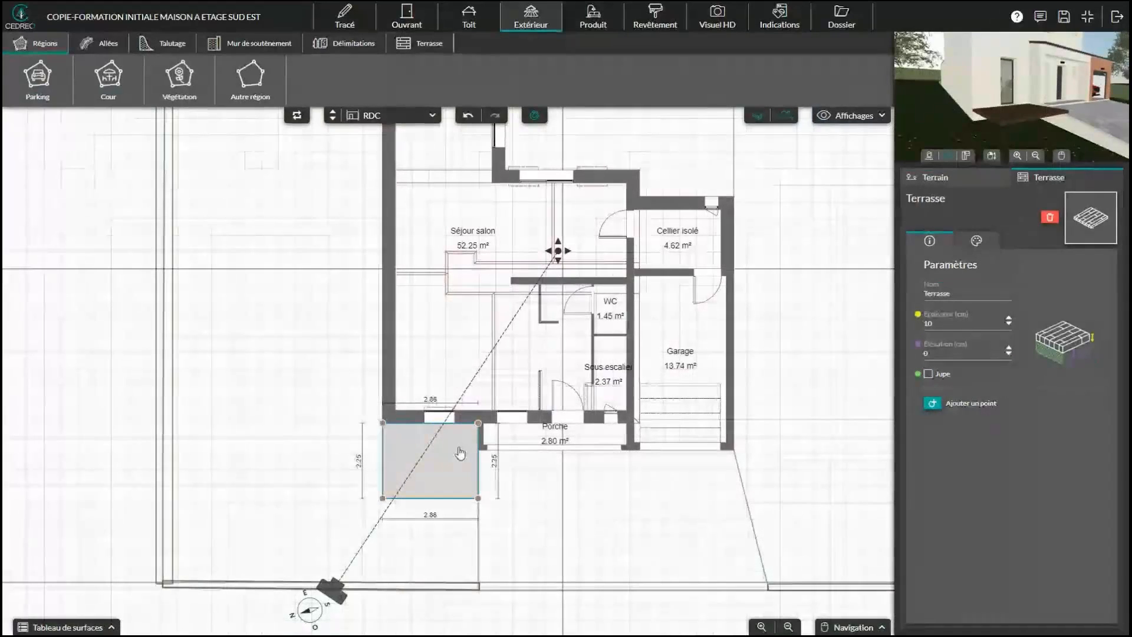
key(Delete)
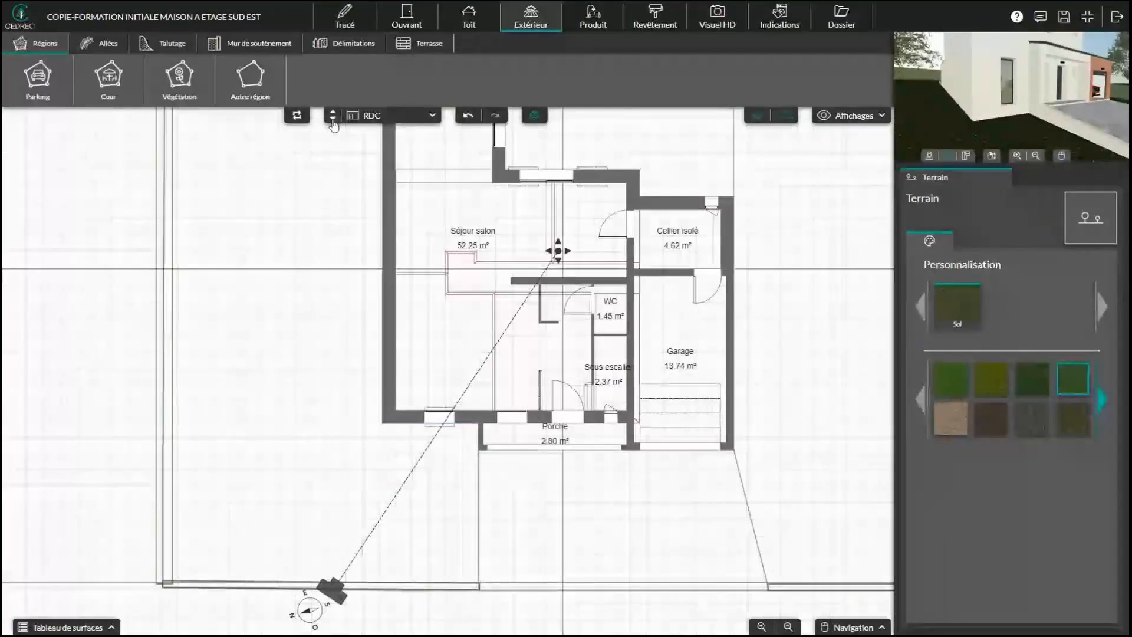
Step: Draw a terrace about 2.86 m by 2.39 m beside the porch on the Terrain level and enable its Jupe option
click(334, 120)
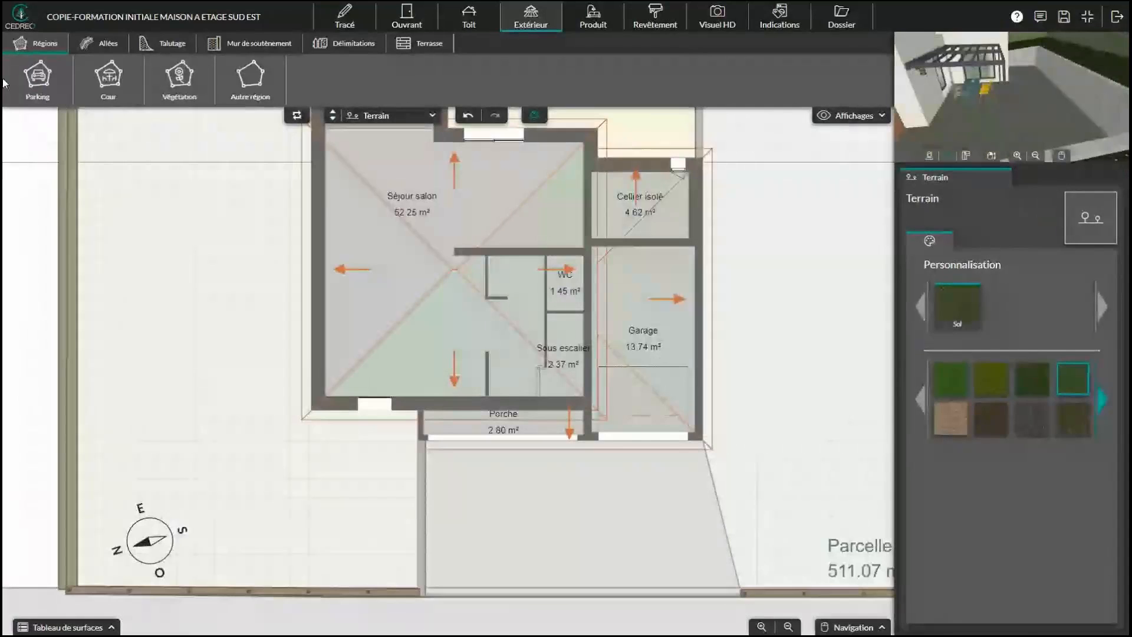
click(419, 43)
click(37, 79)
click(311, 410)
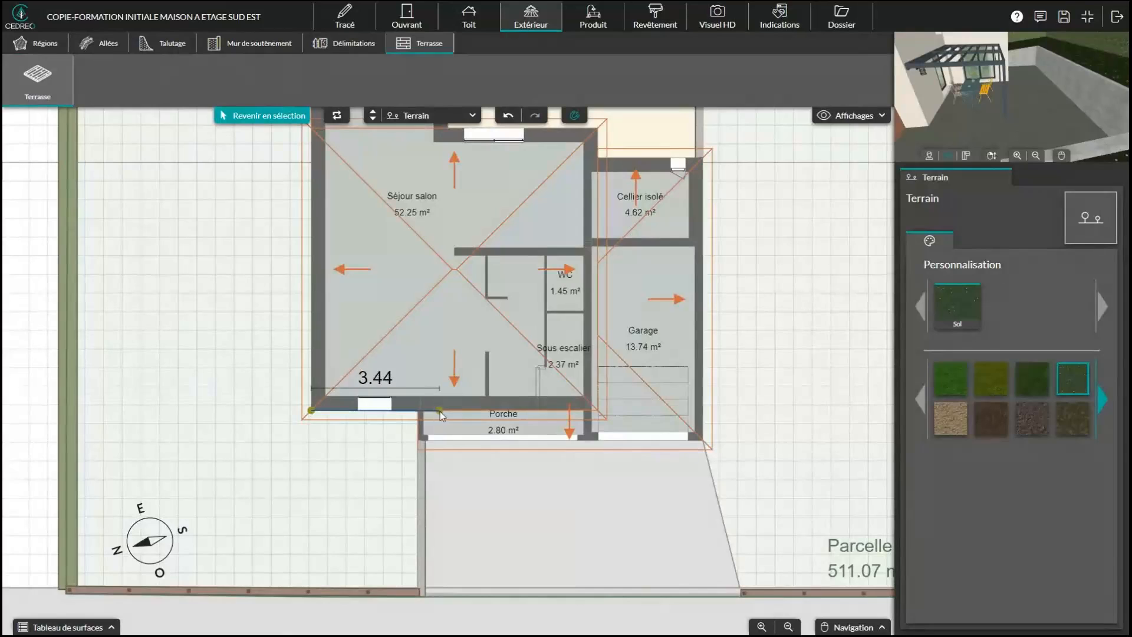
click(418, 410)
click(418, 500)
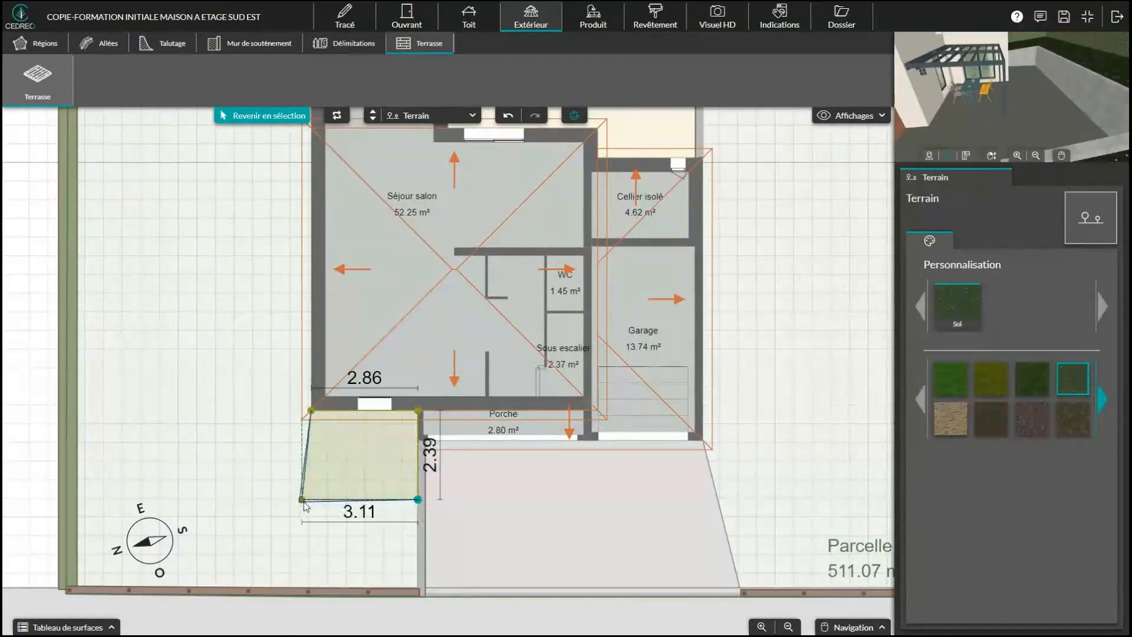
double_click(311, 500)
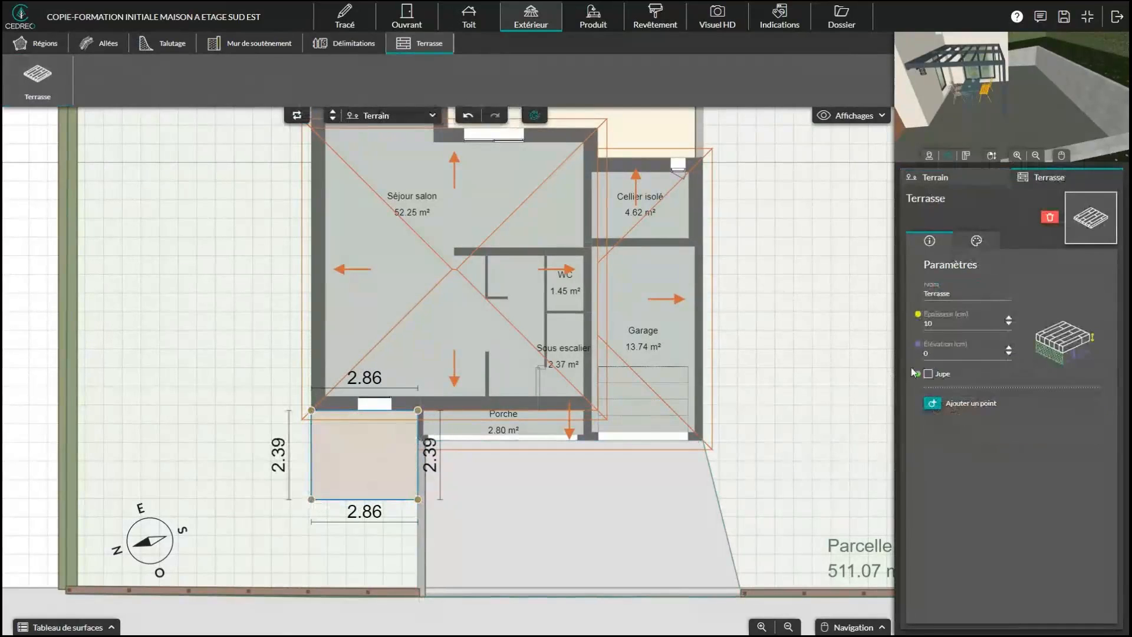
click(930, 376)
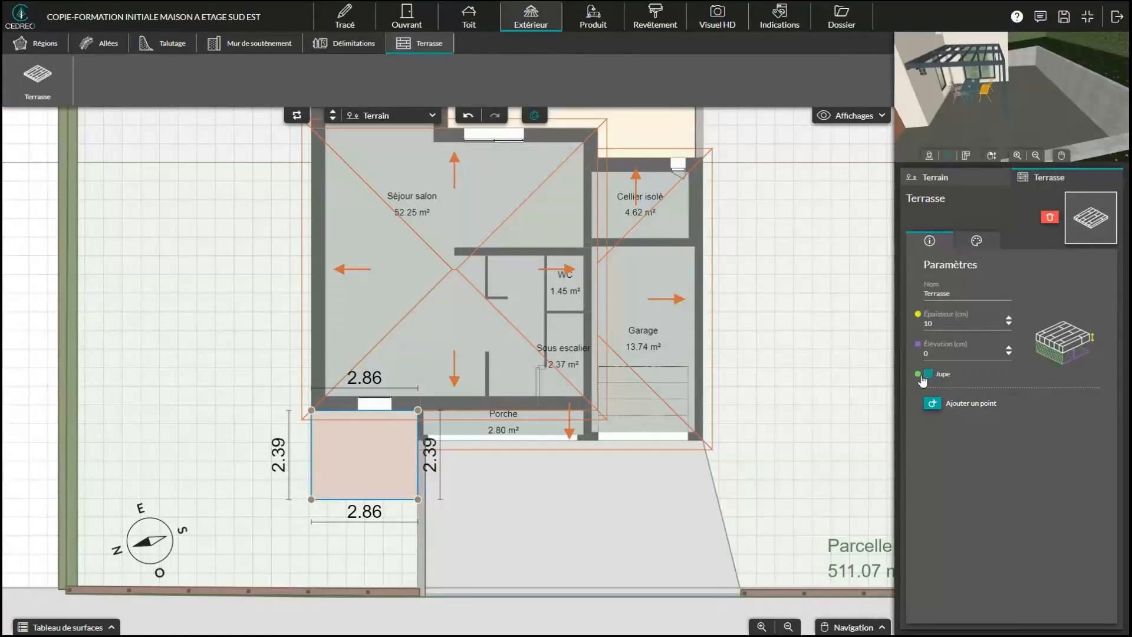
Step: Inspect the skirted terrace, the driveway and the garage side of the plot in 3D from the street
click(588, 21)
drag(529, 233, 610, 470)
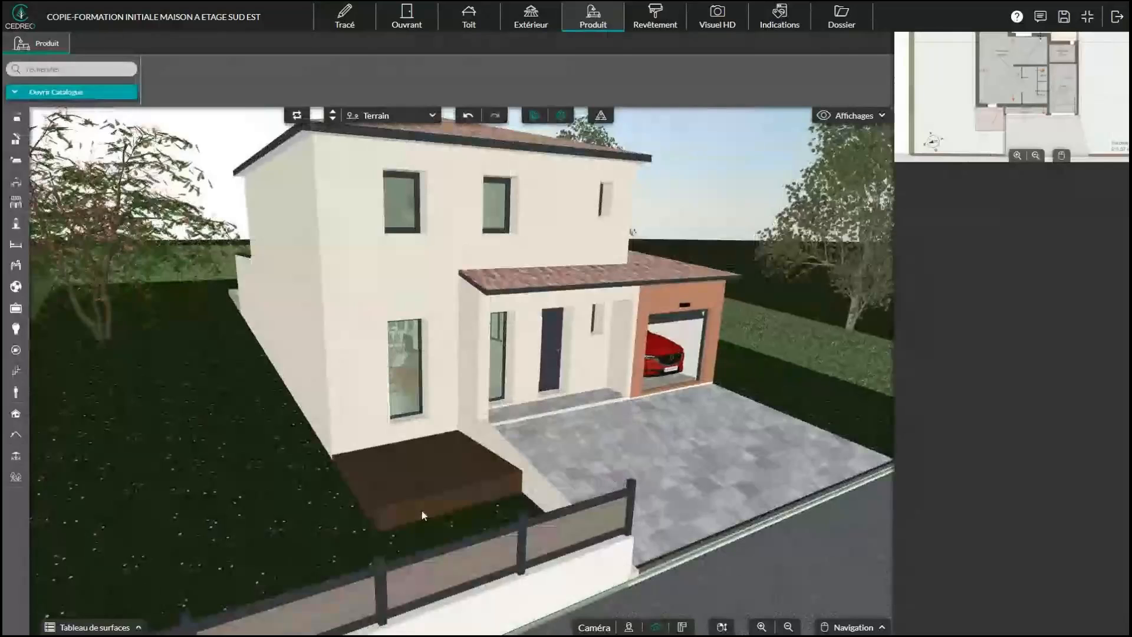
drag(685, 483, 483, 473)
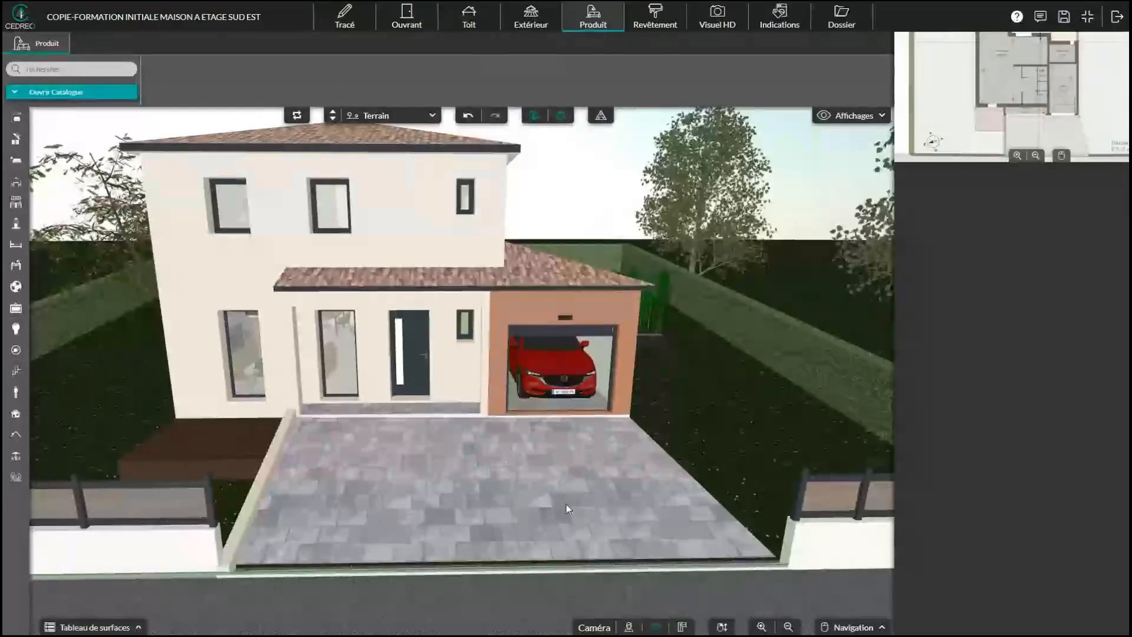
drag(566, 504, 502, 506)
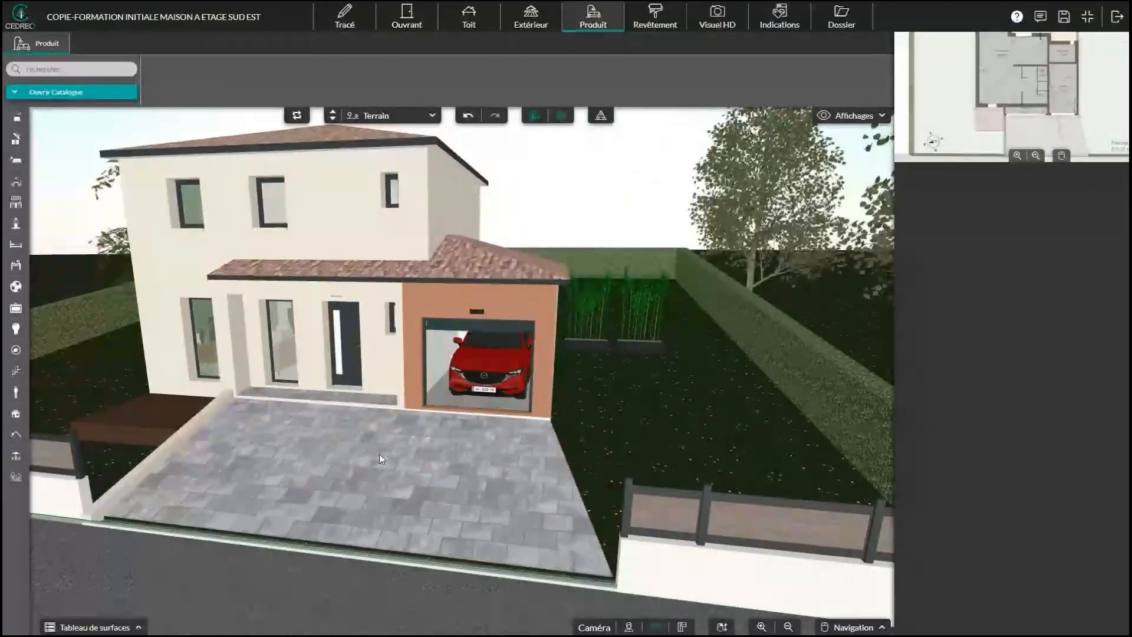
mouse_move(380, 454)
mouse_down()
mouse_move(359, 451)
mouse_move(378, 449)
mouse_up()
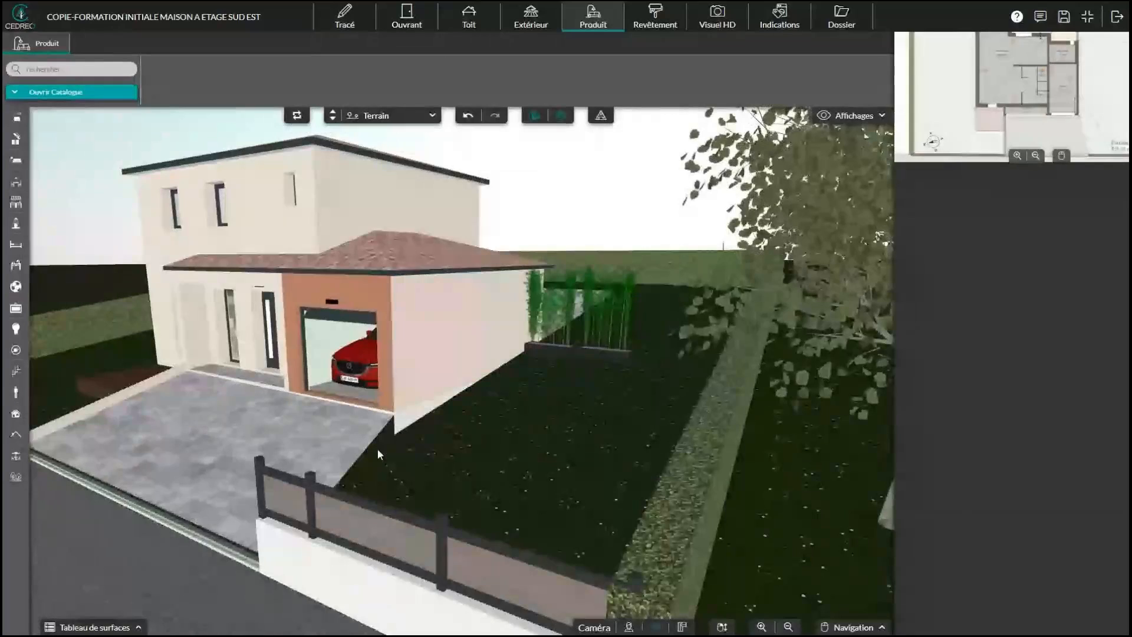
Step: Examine the parking region's edge slopes in plan and compare them with the driveway in 3D
click(525, 17)
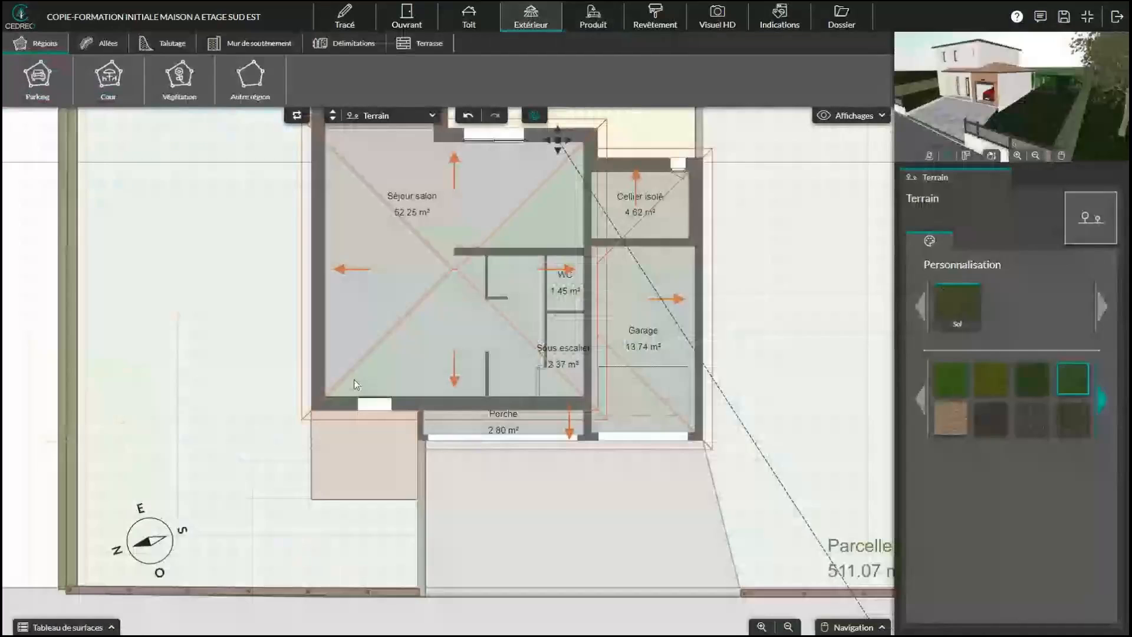
click(614, 518)
scroll(601, 523, up, 3)
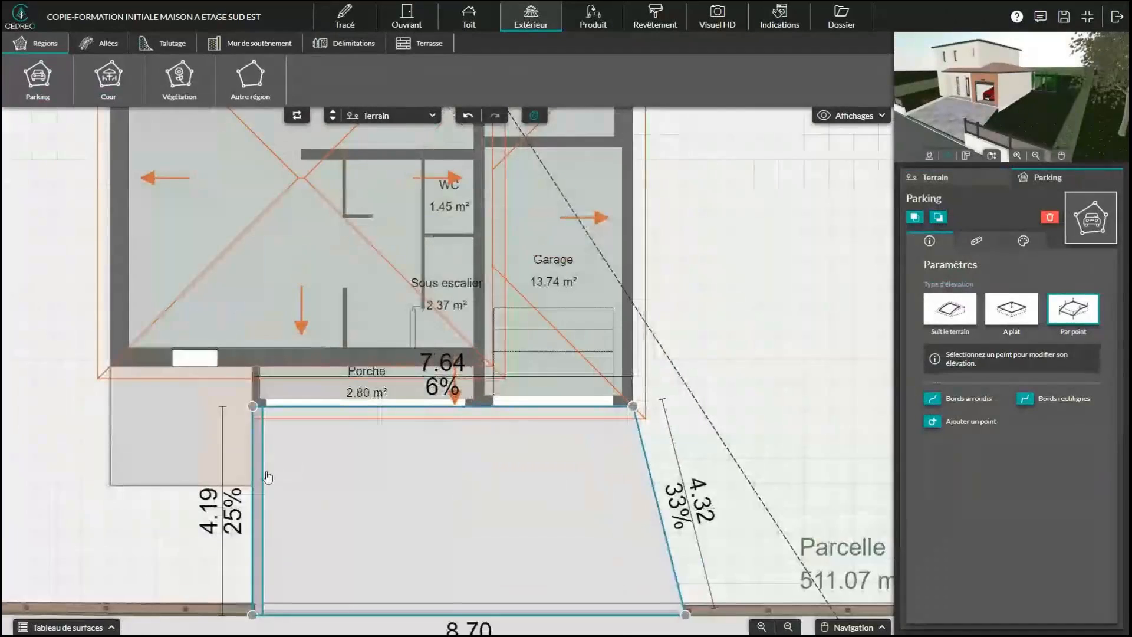
drag(382, 486, 383, 444)
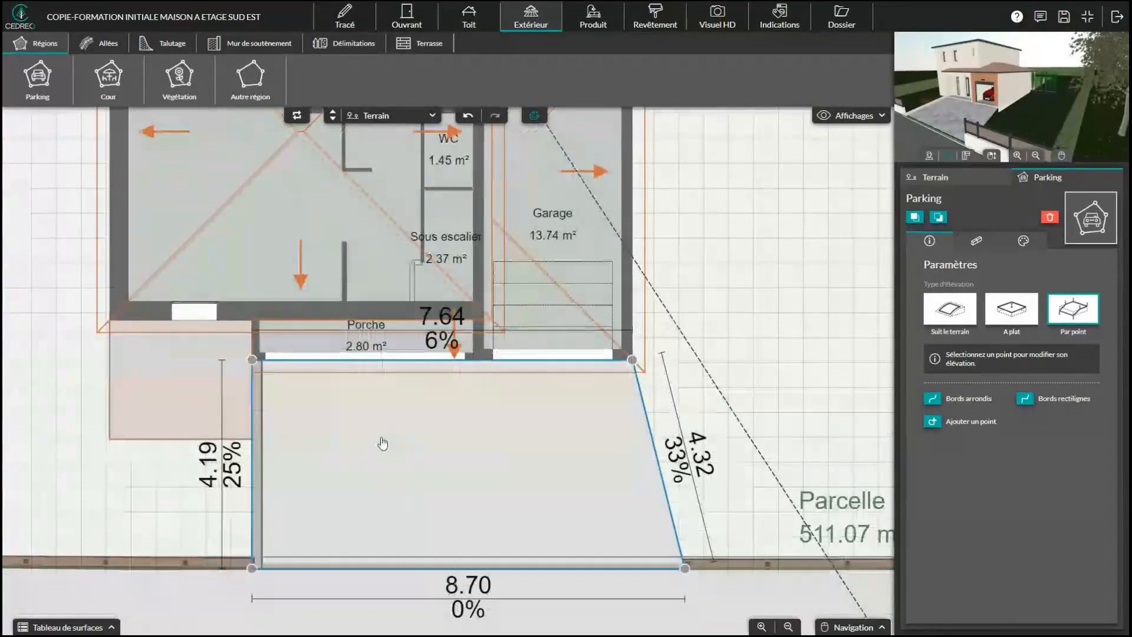
drag(1042, 101, 957, 100)
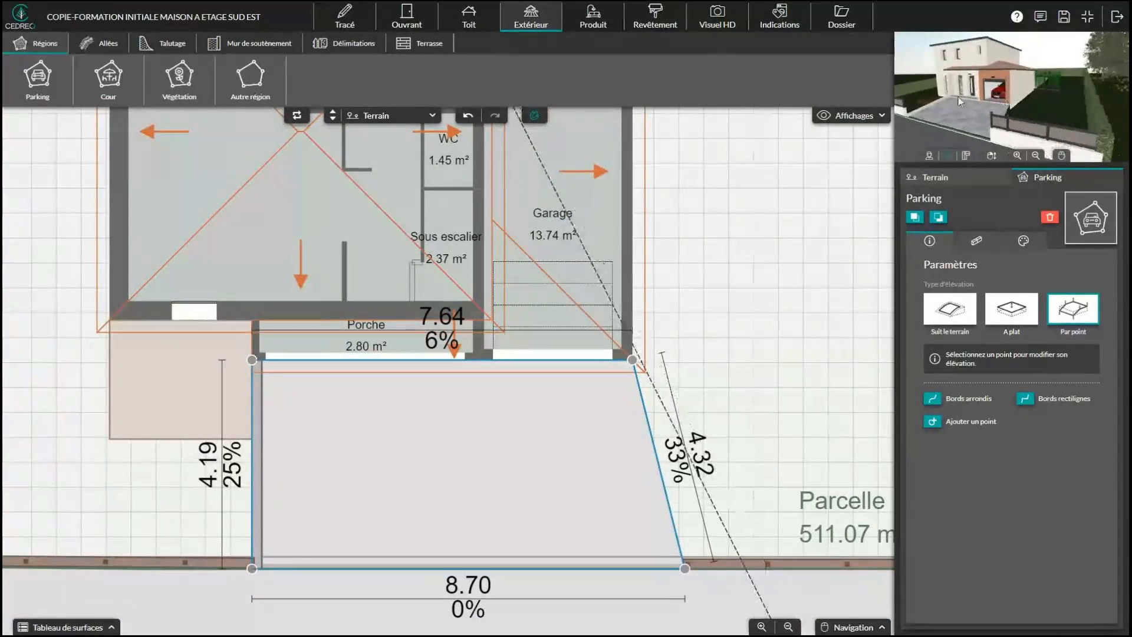
click(596, 21)
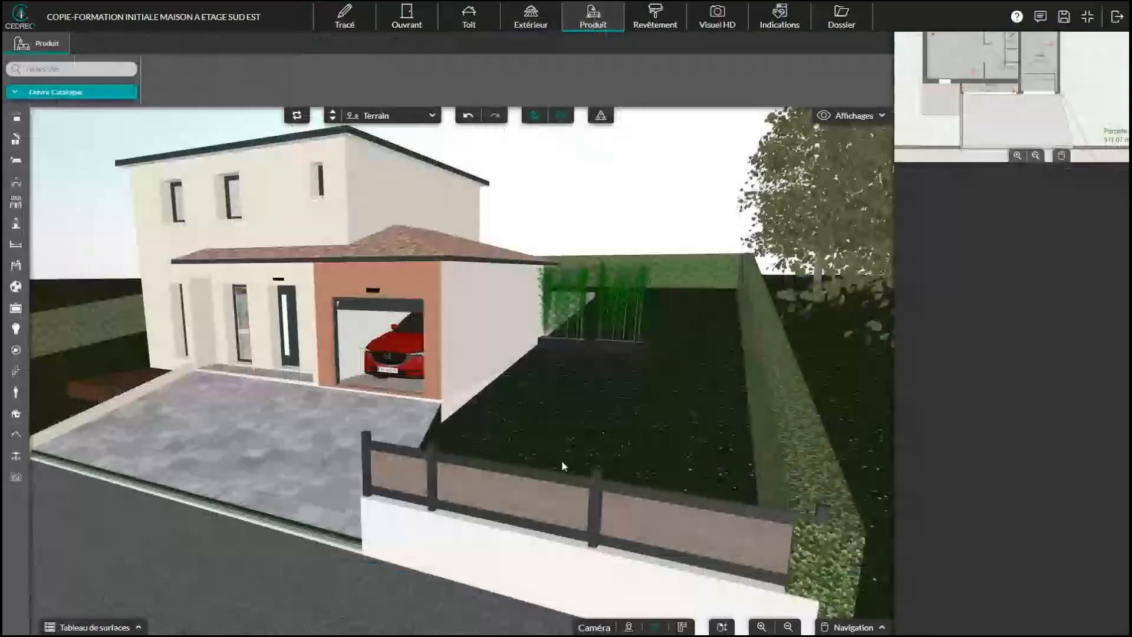
drag(306, 568, 292, 498)
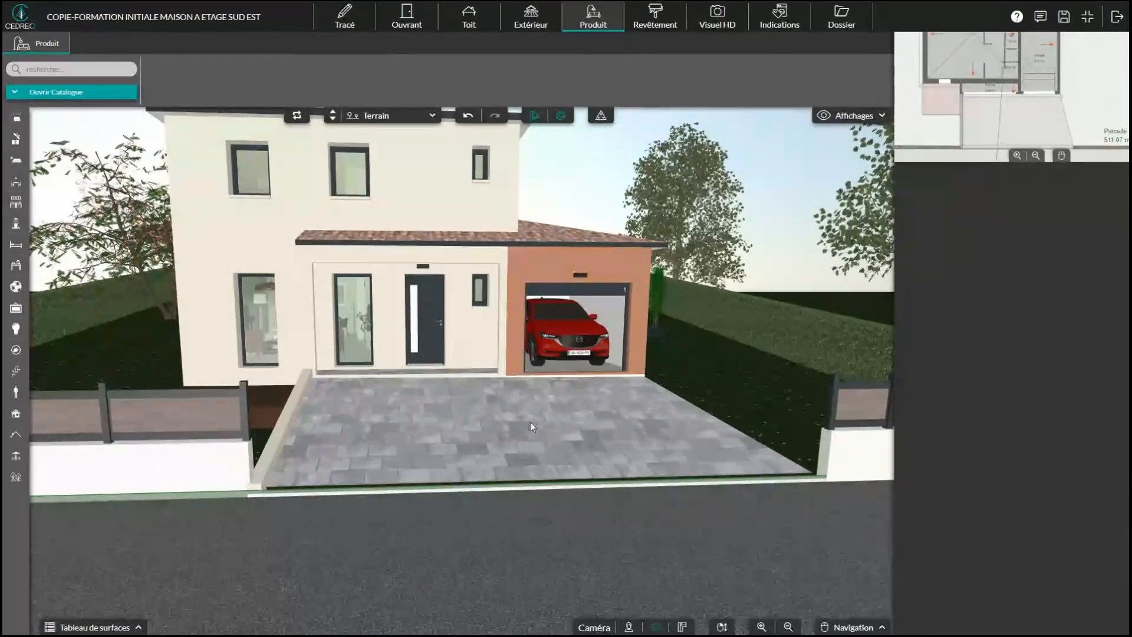
Step: Lower the parking's street-side corner elevations to 281.96 m on the garage side and 281.97 m on the terrace side
click(524, 18)
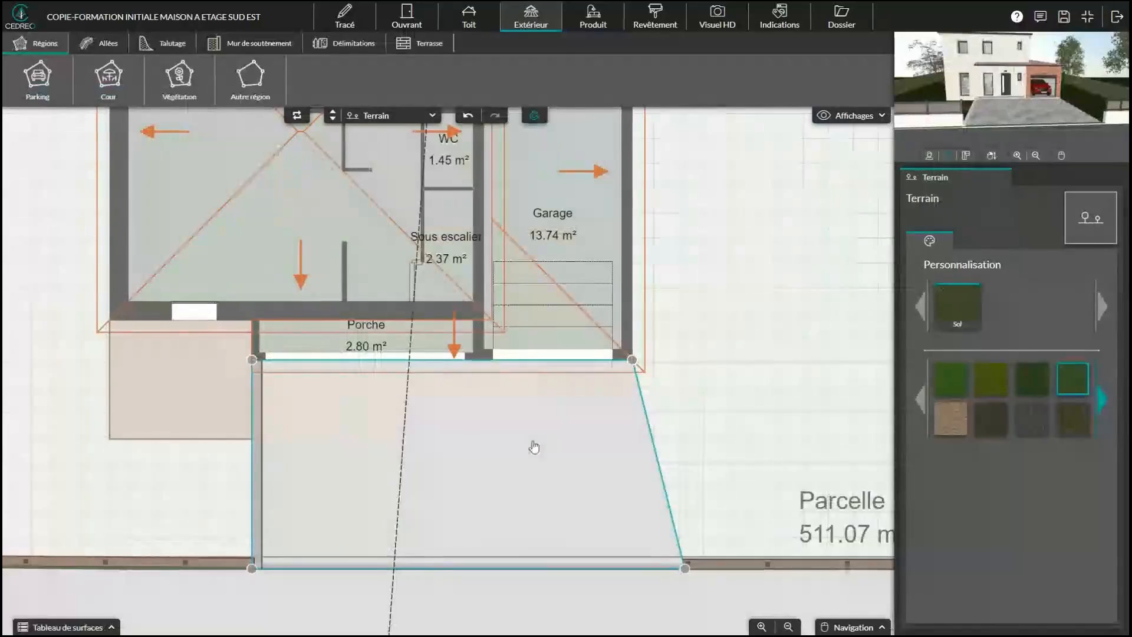
click(543, 426)
scroll(543, 426, up, 3)
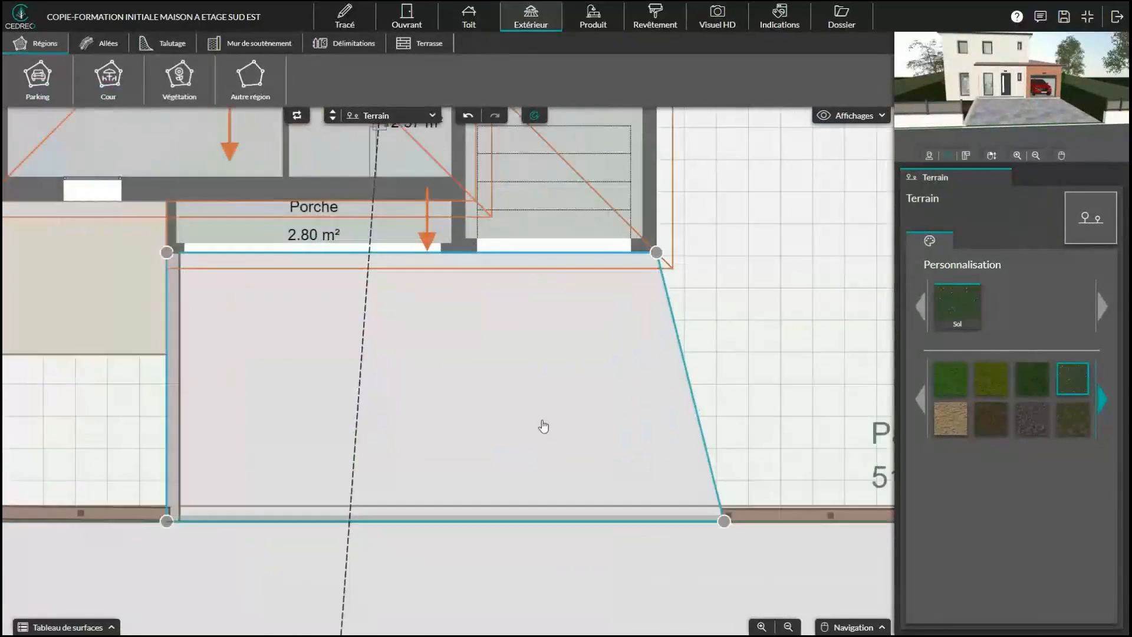
scroll(538, 419, down, 1)
click(534, 413)
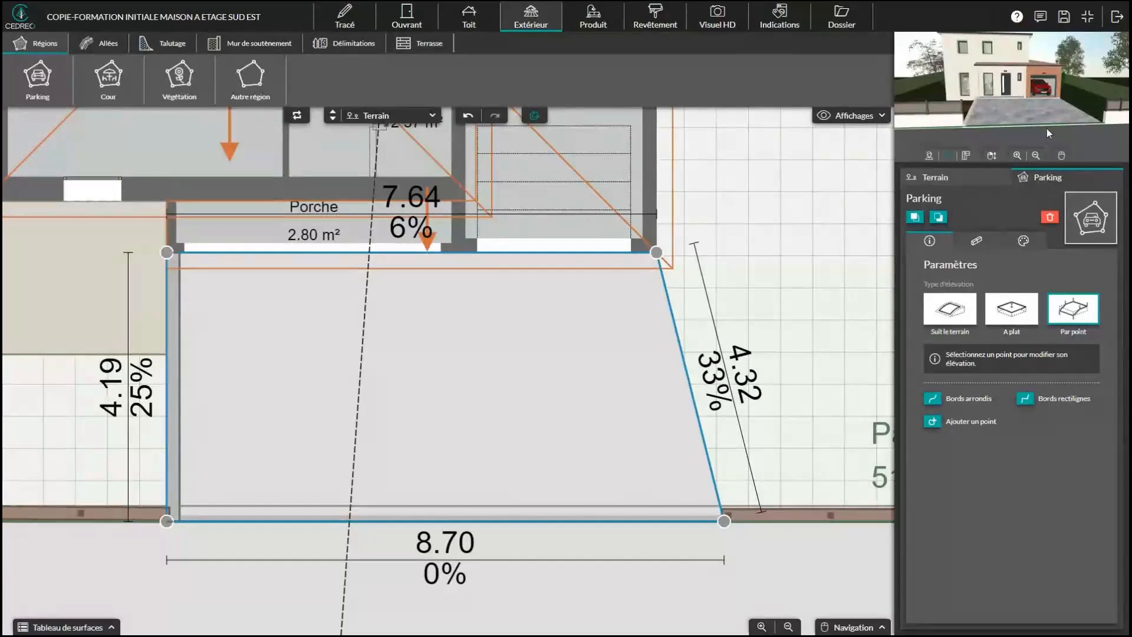
click(724, 521)
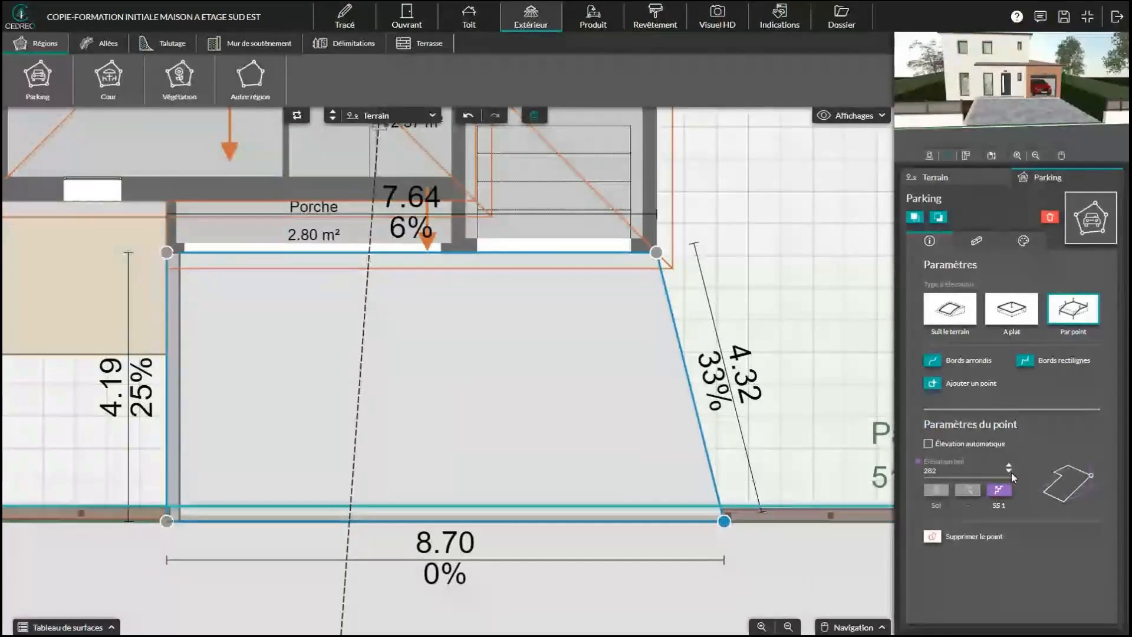
click(1009, 472)
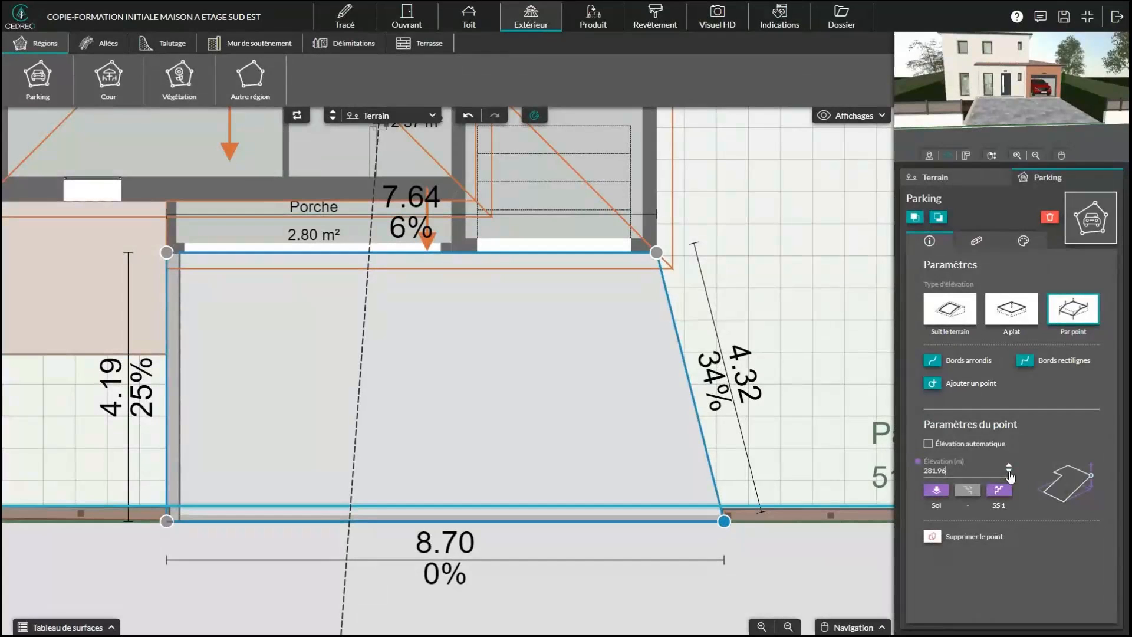
click(167, 521)
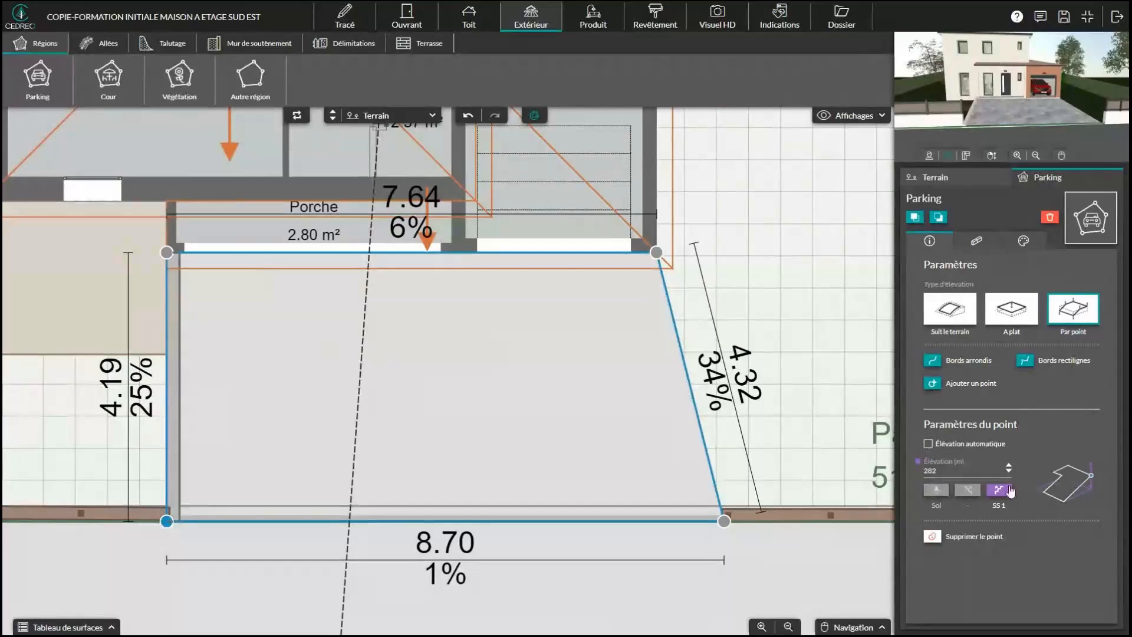
click(1009, 471)
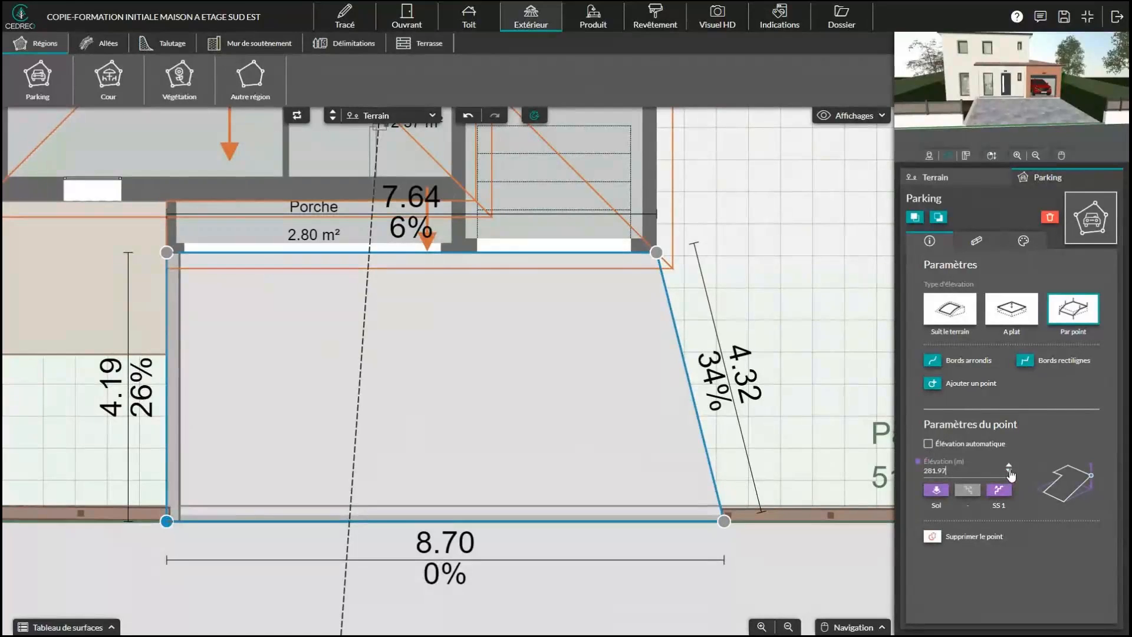
Step: Move the Mazda CX-5 out of the garage onto the sloped driveway in the 3D view
click(593, 18)
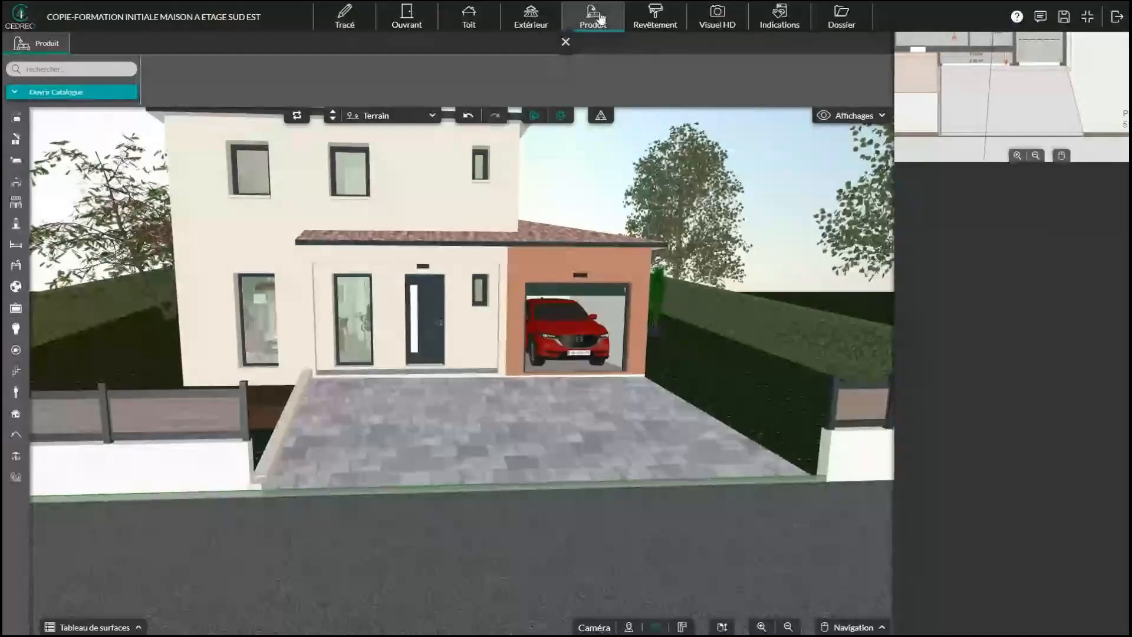
click(569, 336)
drag(632, 403, 596, 423)
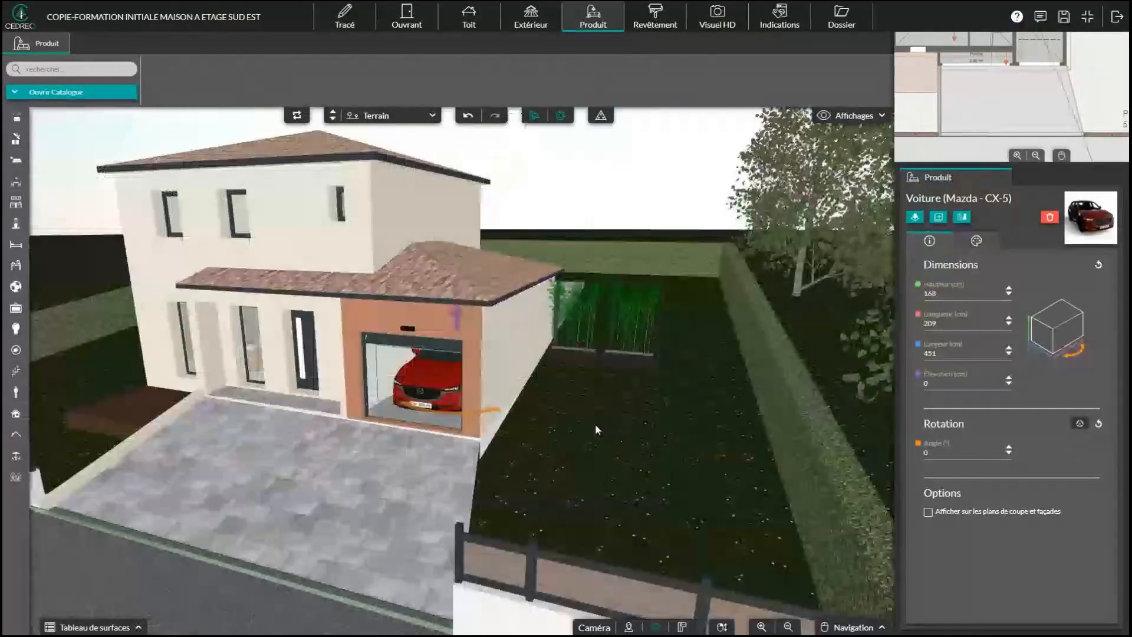
drag(409, 401, 194, 441)
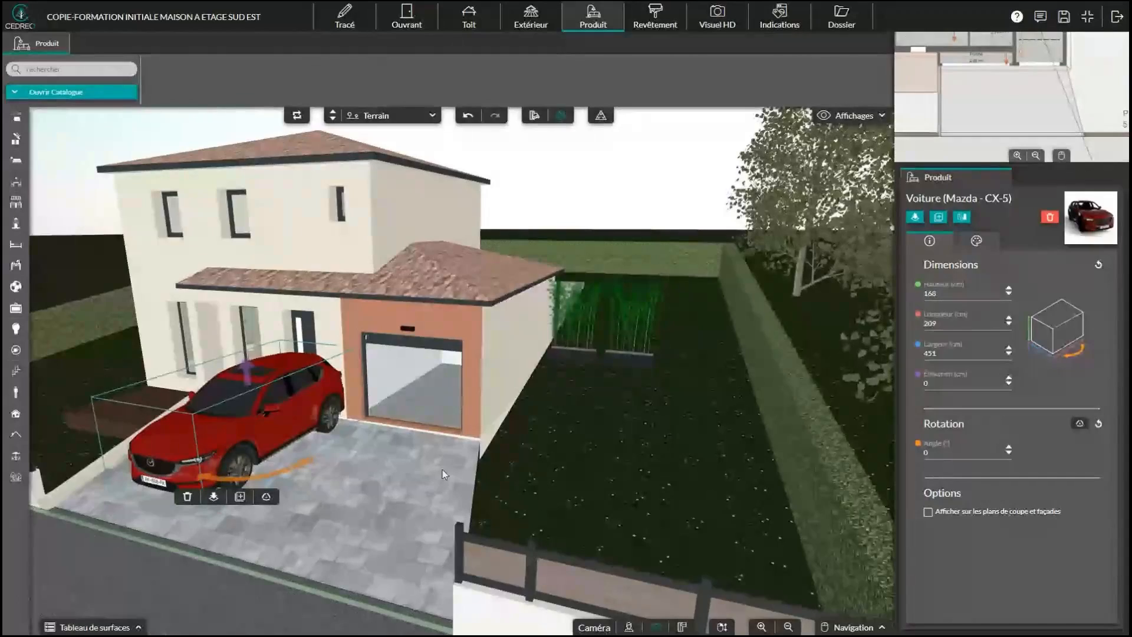
Step: Enable multi-axis rotation for the car, tilt it to match the driveway slope and lower its elevation to -72 cm
drag(402, 522, 345, 425)
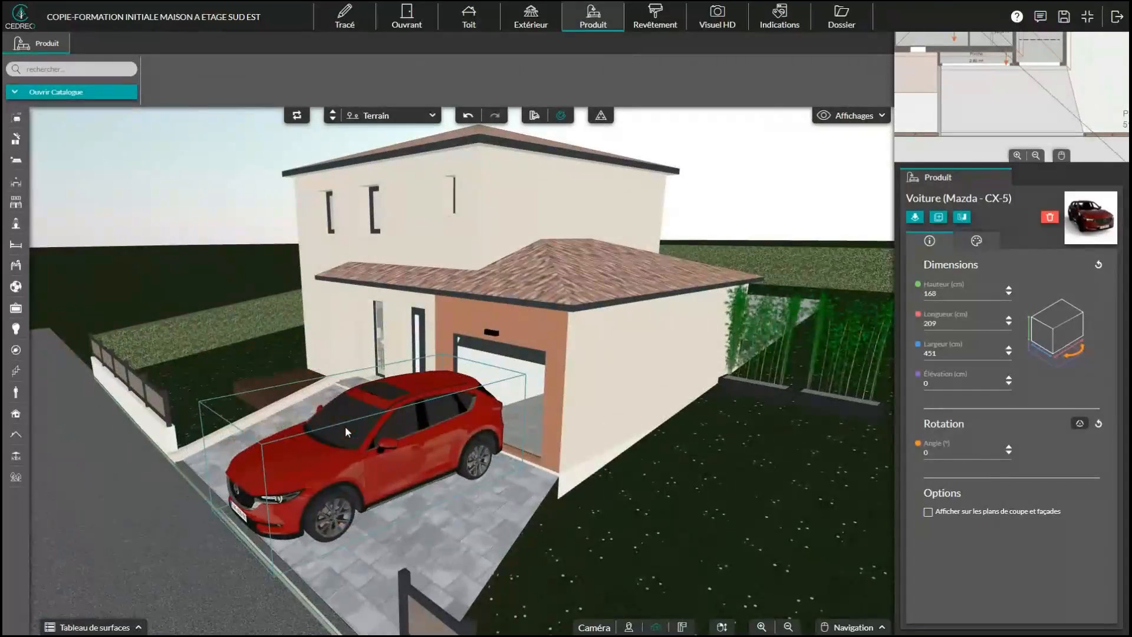
drag(501, 540, 465, 530)
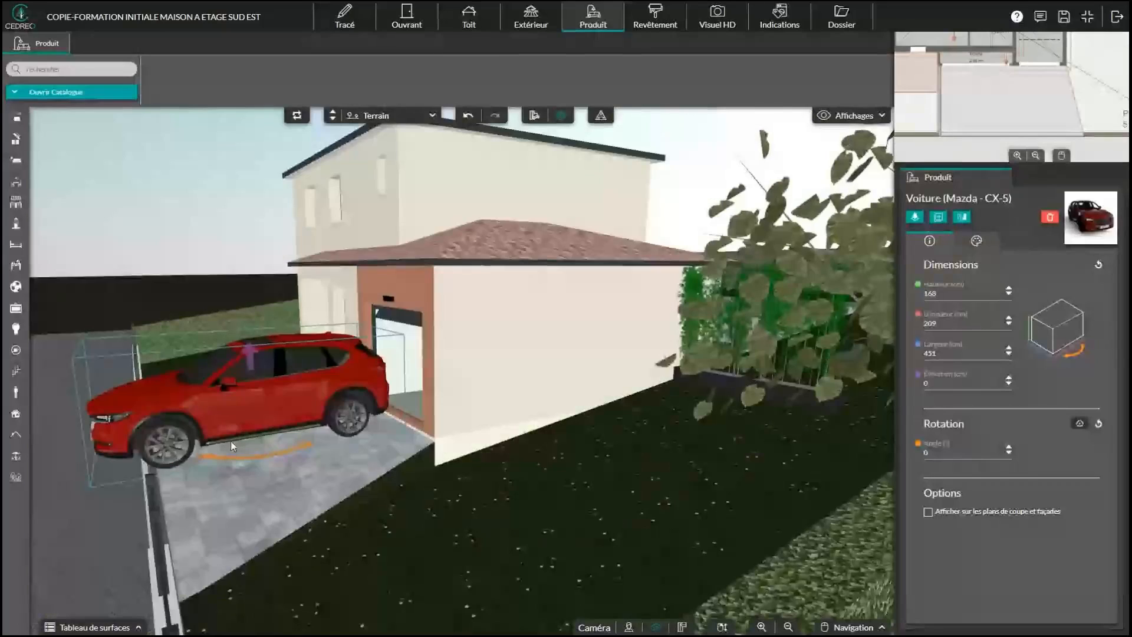
click(246, 419)
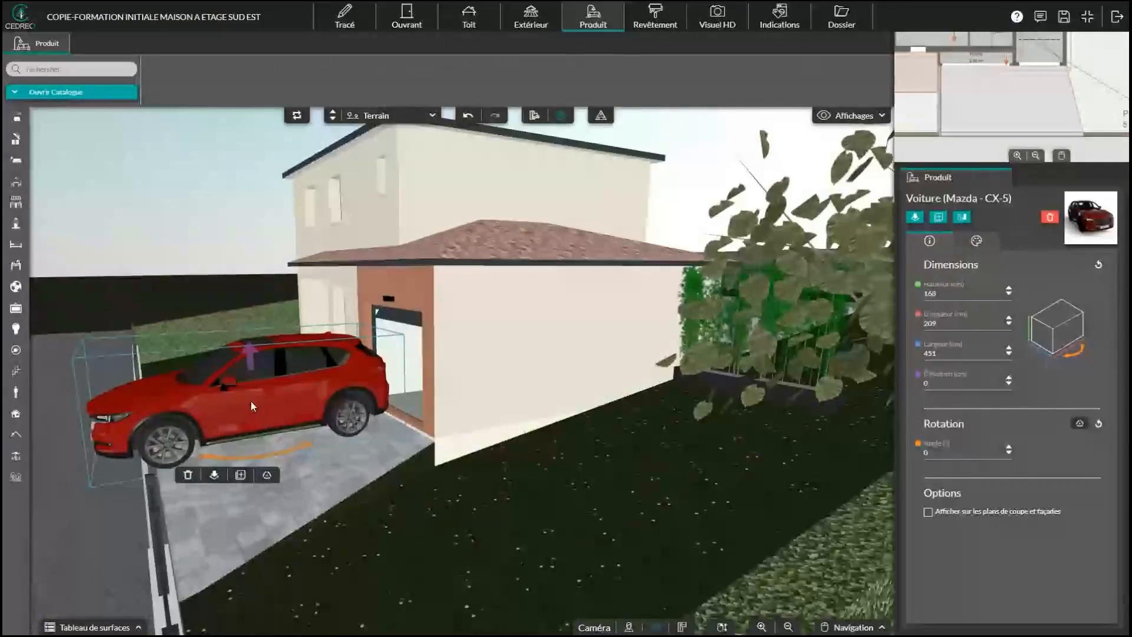
click(269, 478)
drag(200, 409, 200, 420)
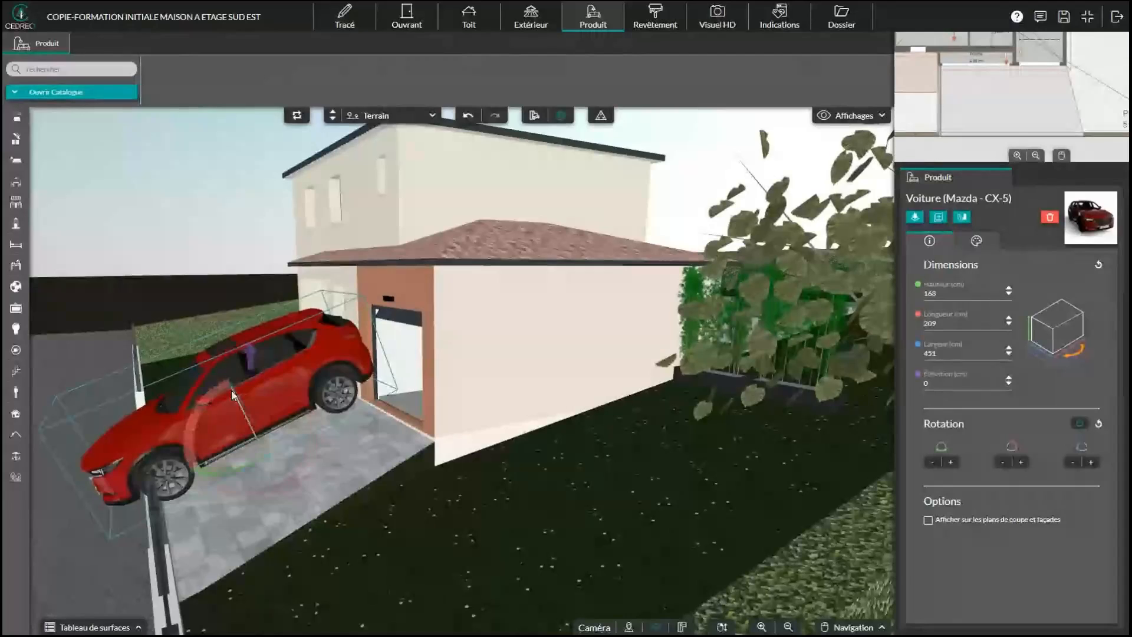
drag(263, 385, 273, 395)
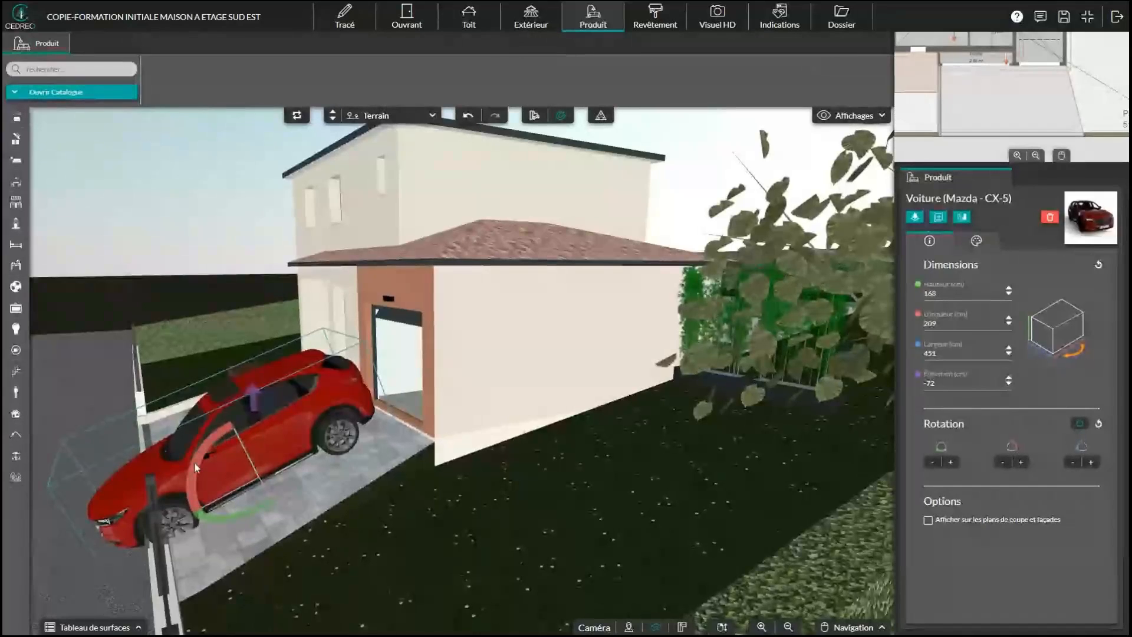
mouse_move(194, 462)
mouse_down()
mouse_move(216, 439)
mouse_move(209, 447)
mouse_up()
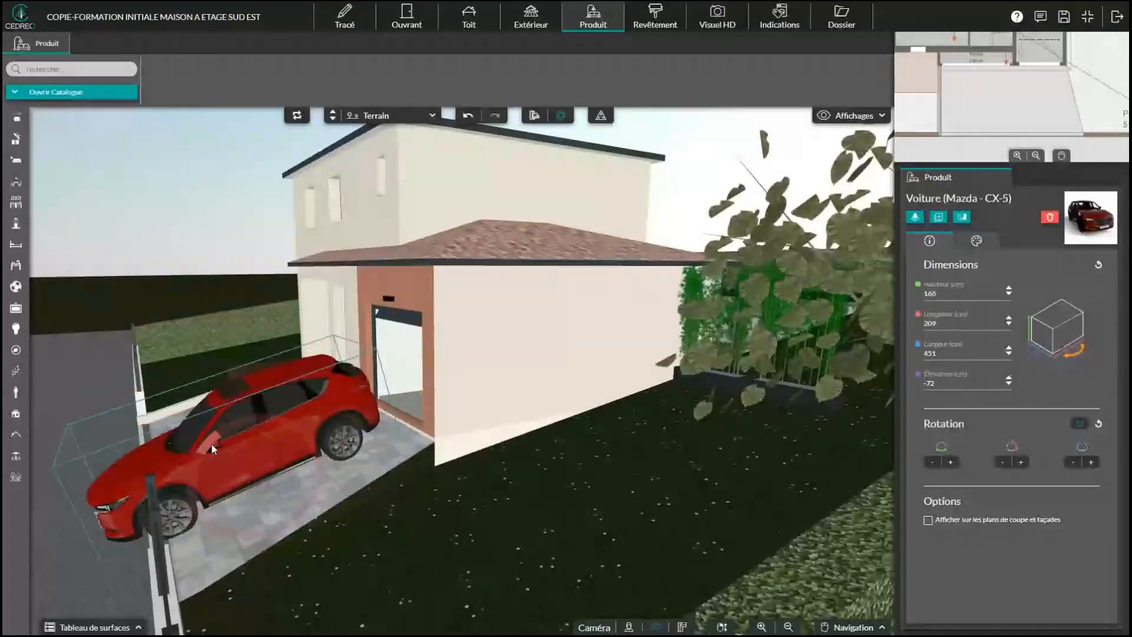
drag(214, 446, 217, 444)
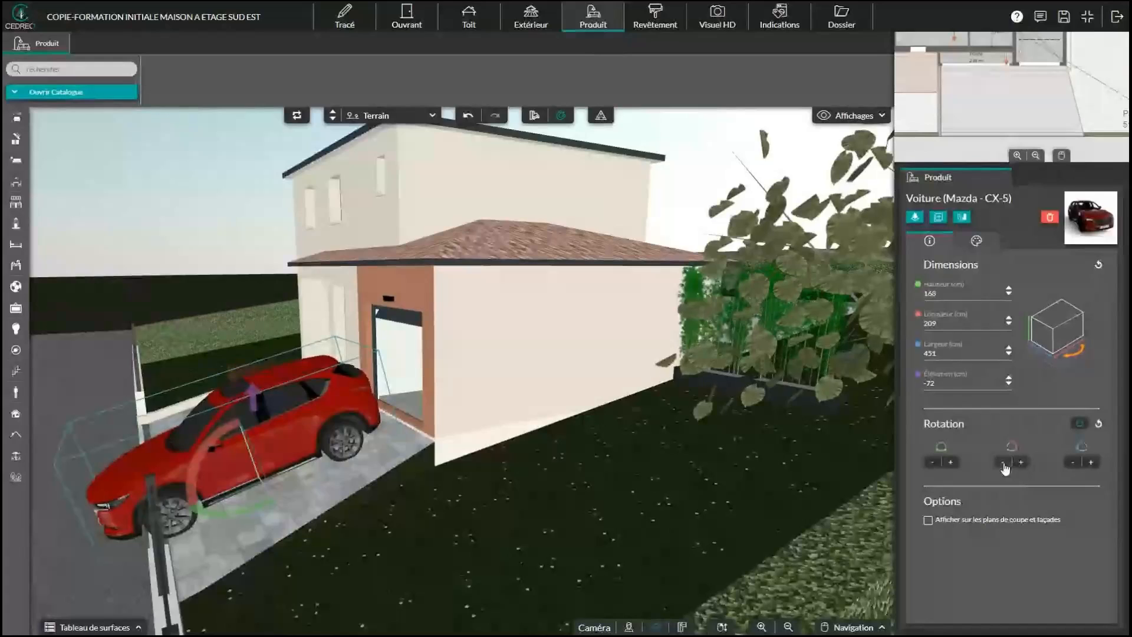
Step: Fine-tune the car's tilt about the red axis and set its elevation to -70 cm
click(1009, 379)
click(1009, 380)
click(1009, 380)
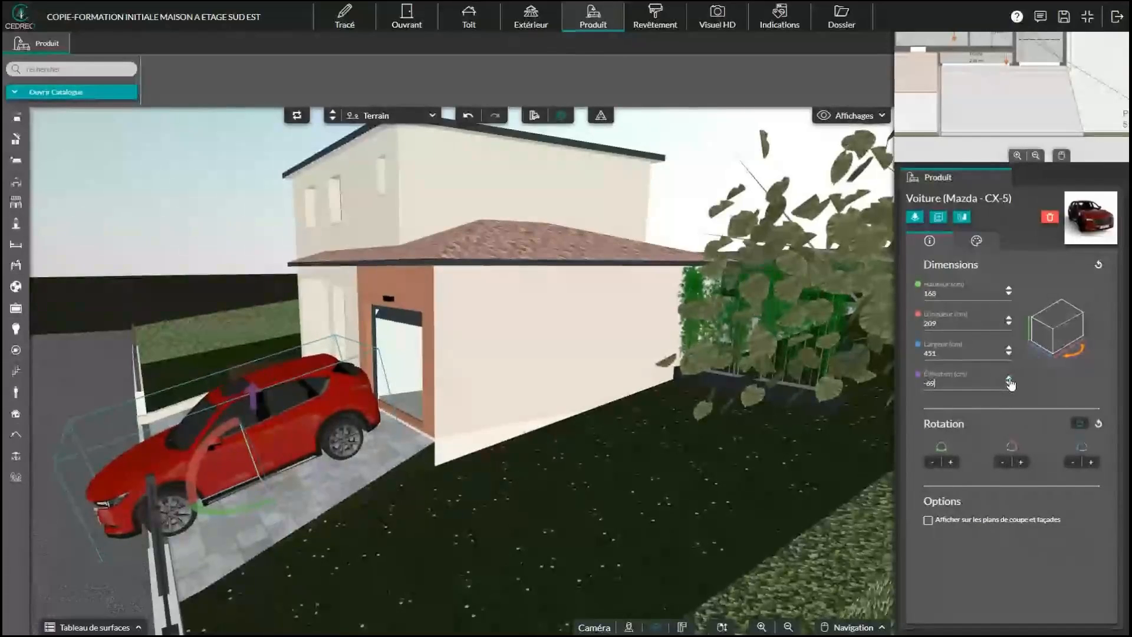
click(1005, 463)
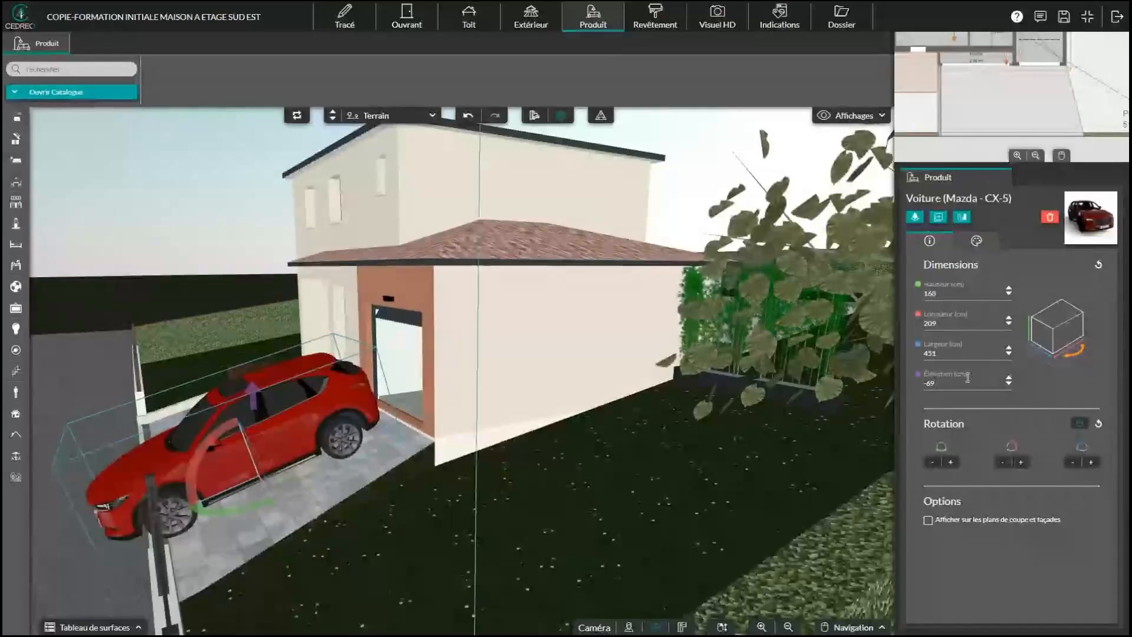
click(1010, 384)
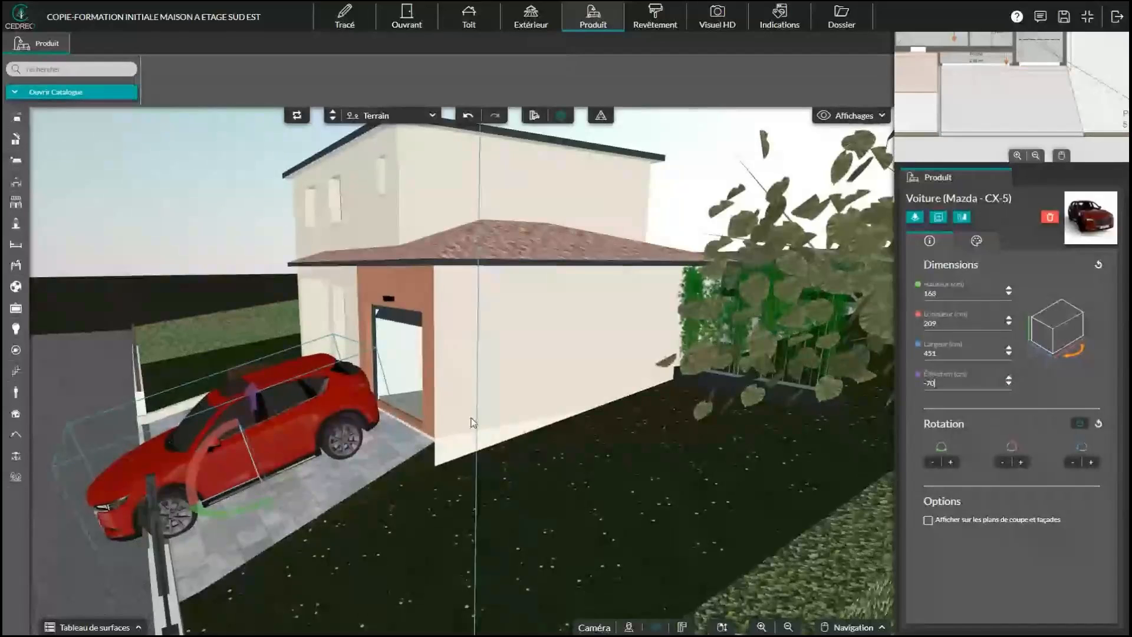
Step: Shift the car slightly across the driveway and raise its elevation to -58 cm so the wheels rest on the paving
drag(297, 408, 335, 435)
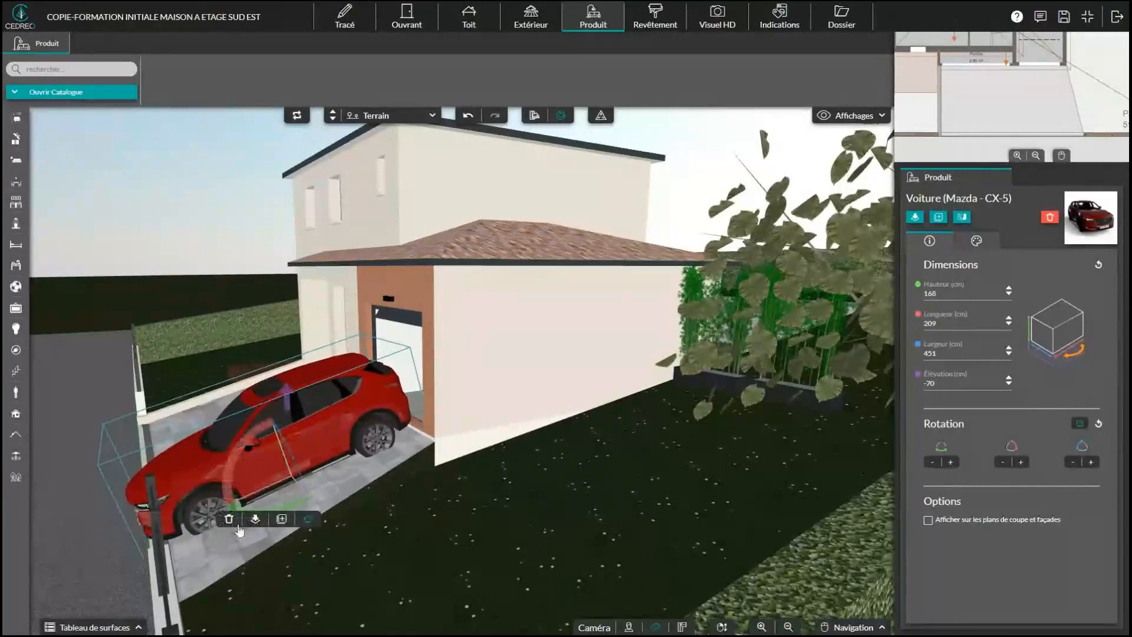
click(1010, 380)
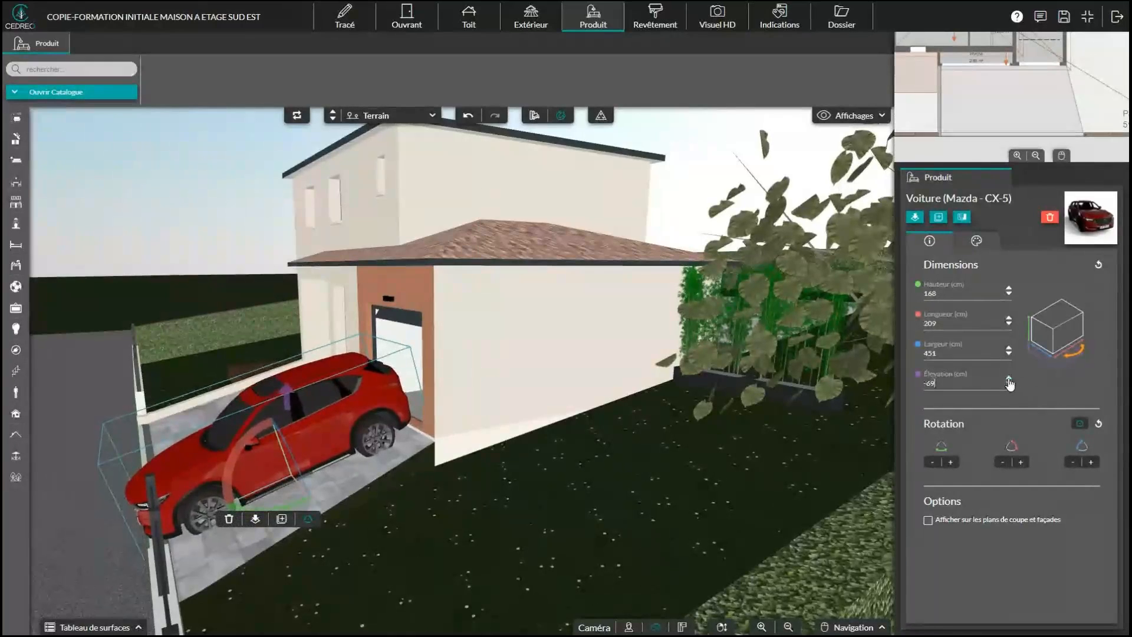
click(1010, 380)
click(1010, 380)
click(1010, 379)
click(1011, 380)
click(1010, 380)
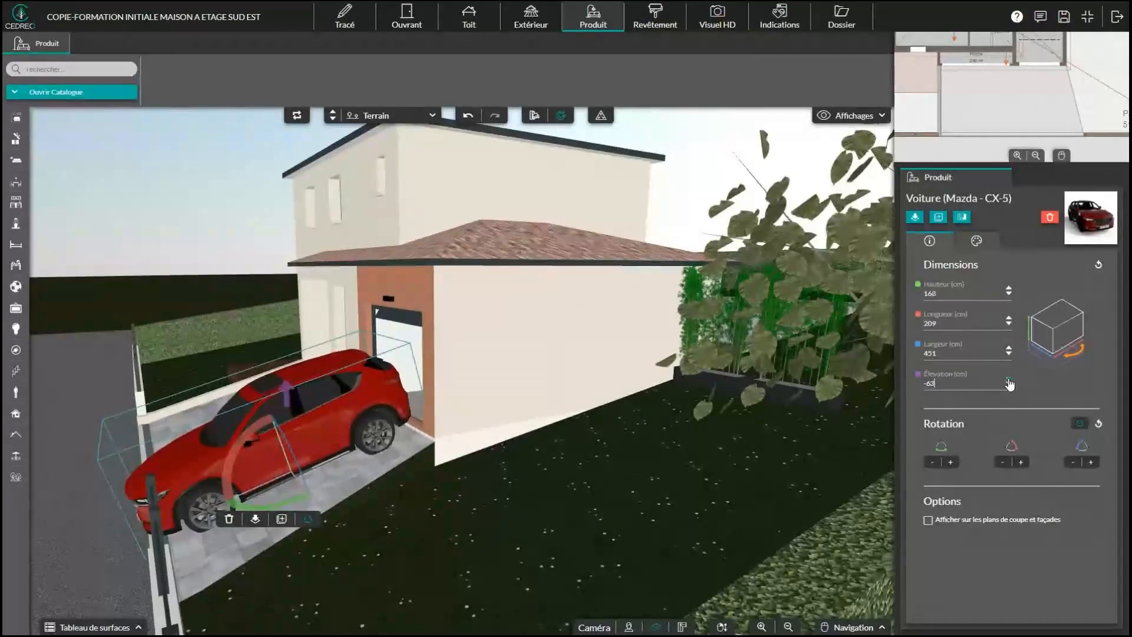
click(1010, 379)
click(1010, 379)
click(1011, 380)
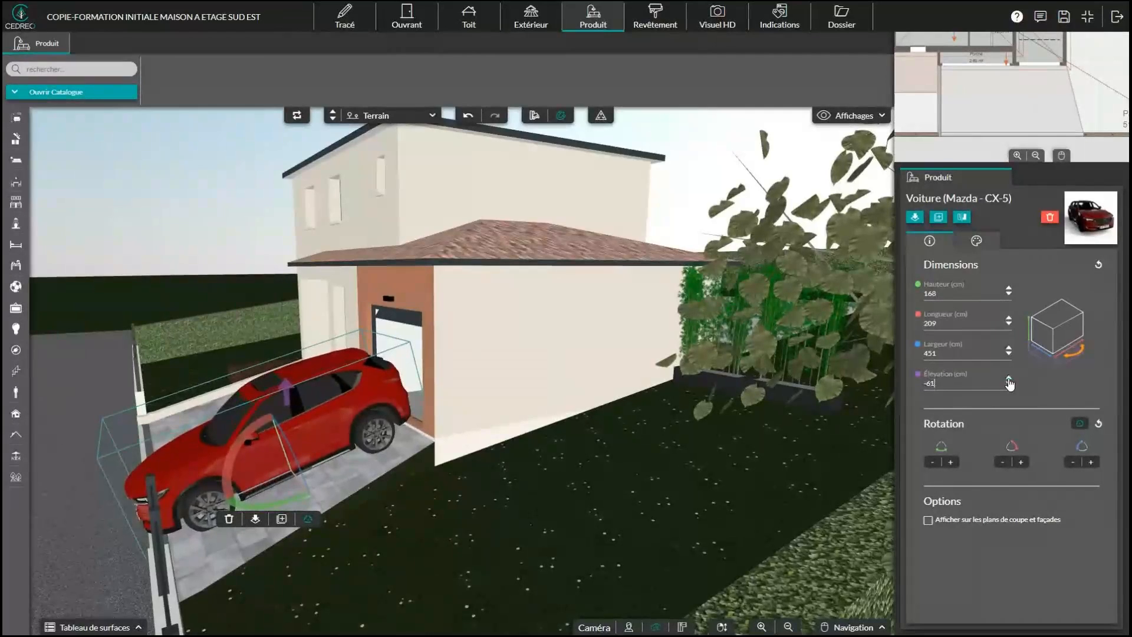
click(1022, 463)
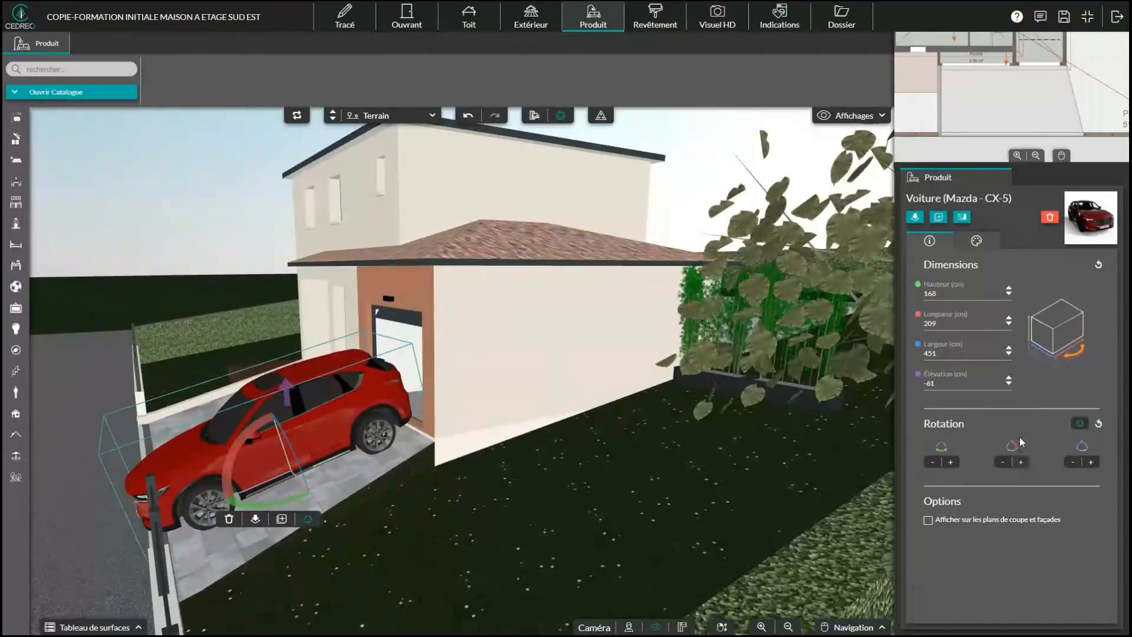
click(1010, 380)
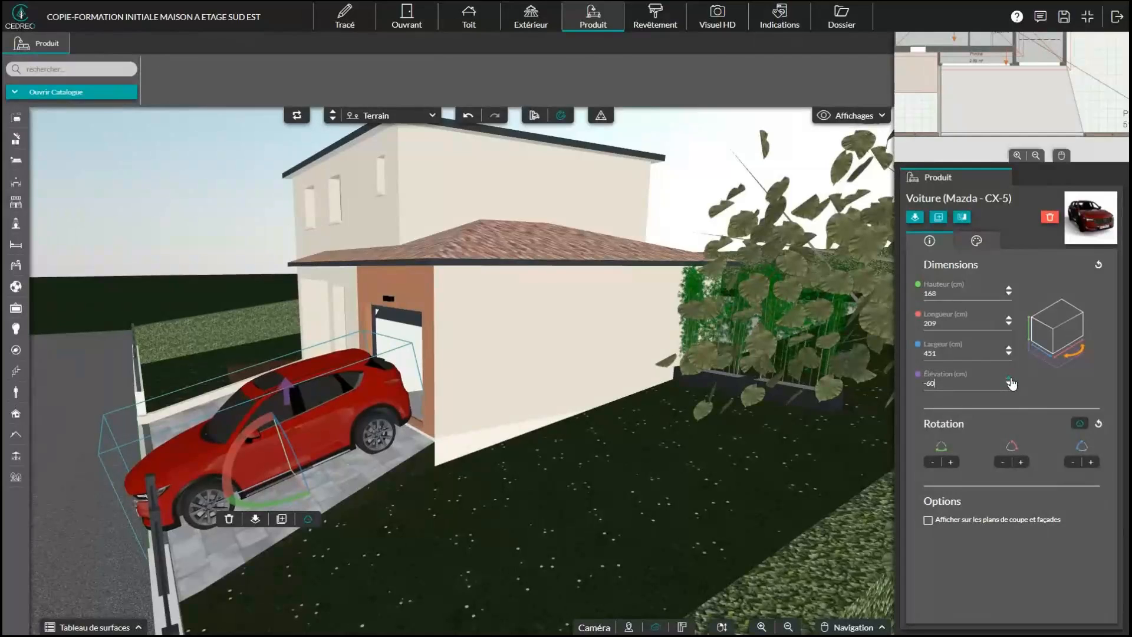
click(1010, 380)
click(1010, 380)
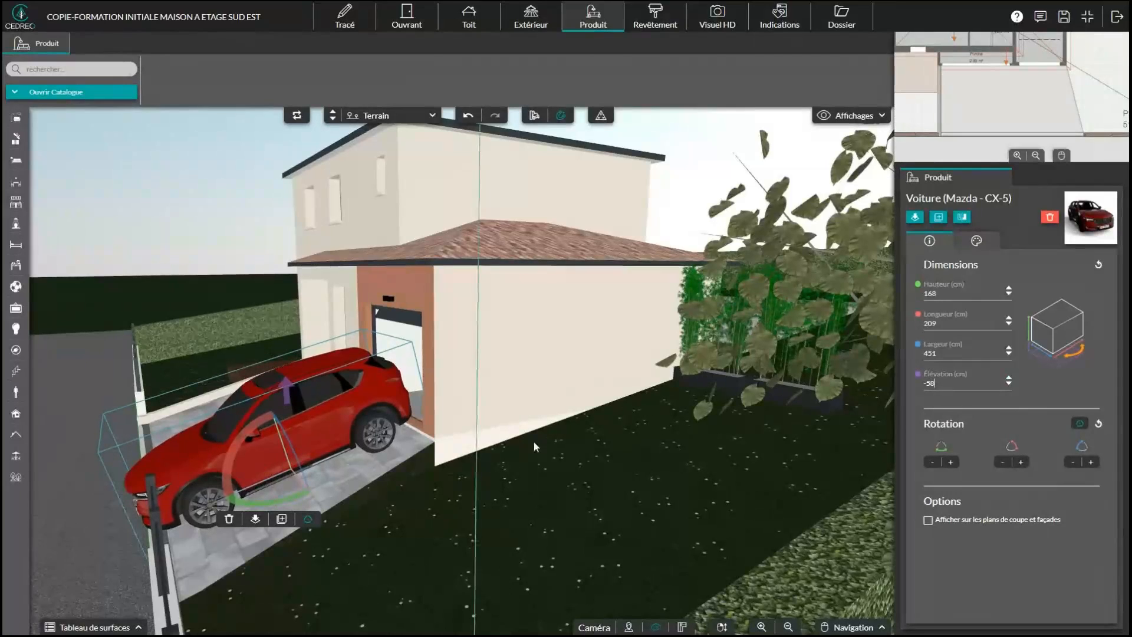
Step: Inspect the tilted car on the sloped driveway in 3D from the street and from the garage side
scroll(629, 451, down, 5)
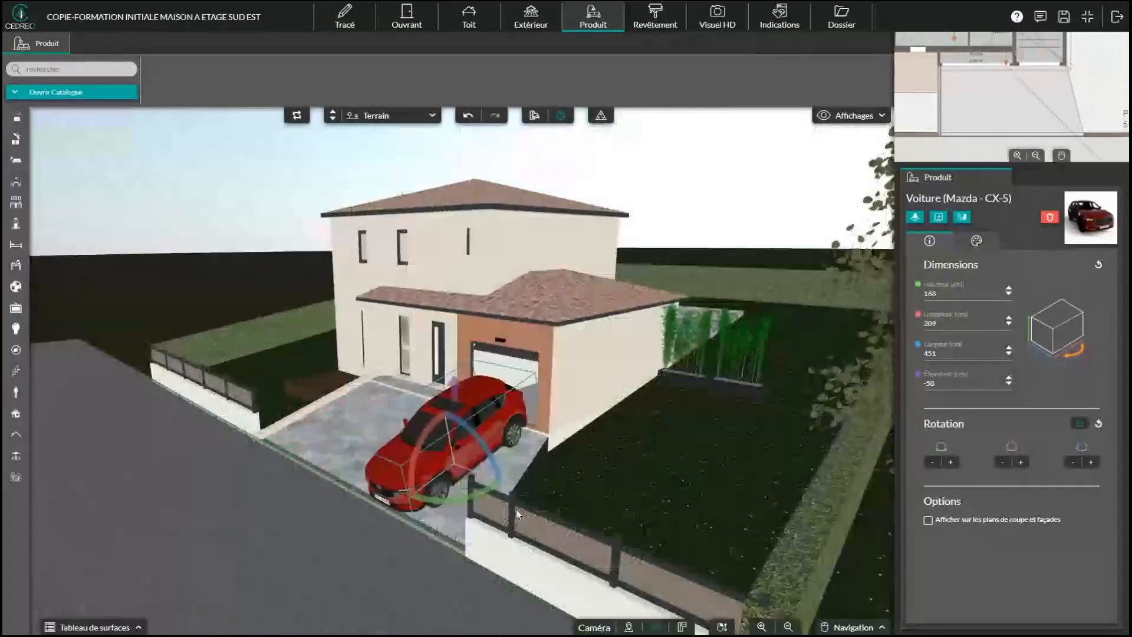
drag(515, 509, 548, 509)
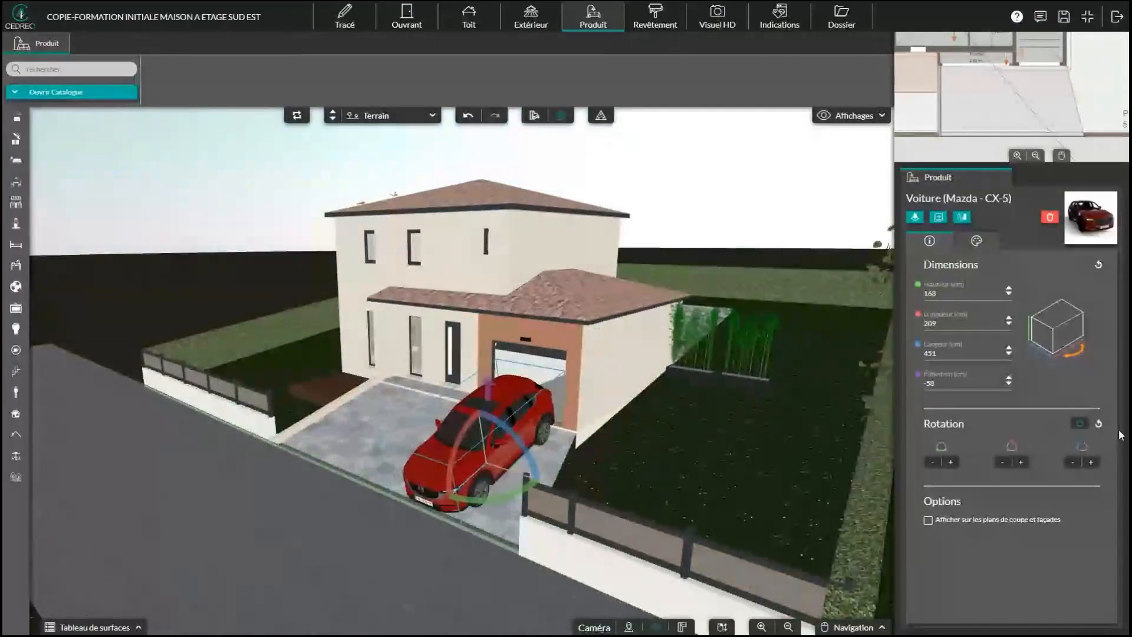
click(1081, 424)
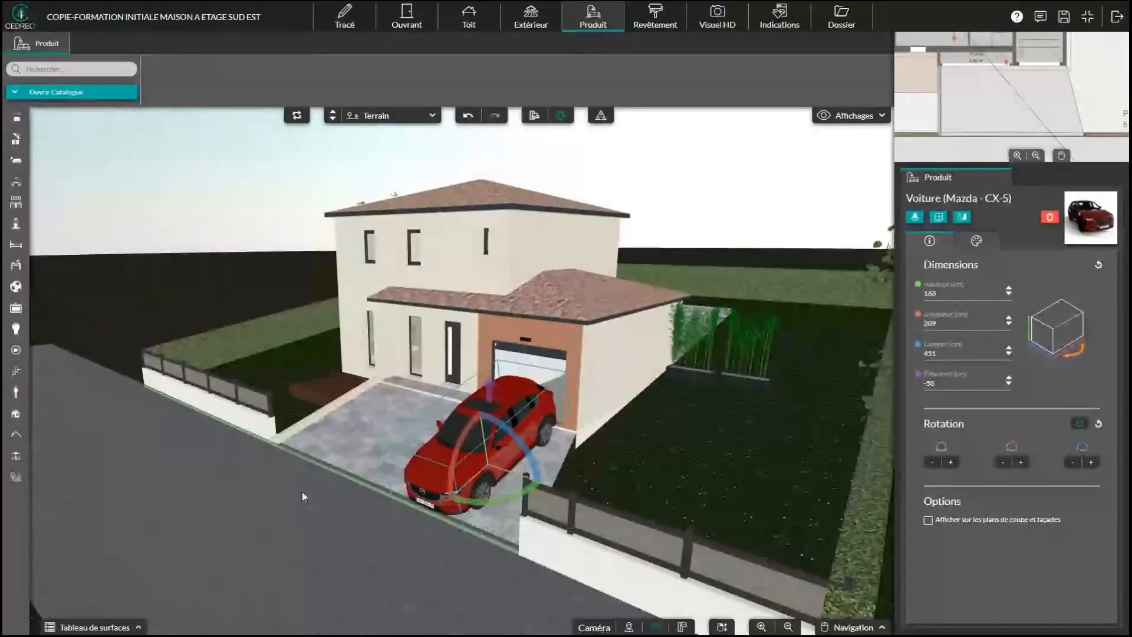
drag(302, 491, 652, 530)
scroll(652, 529, up, 4)
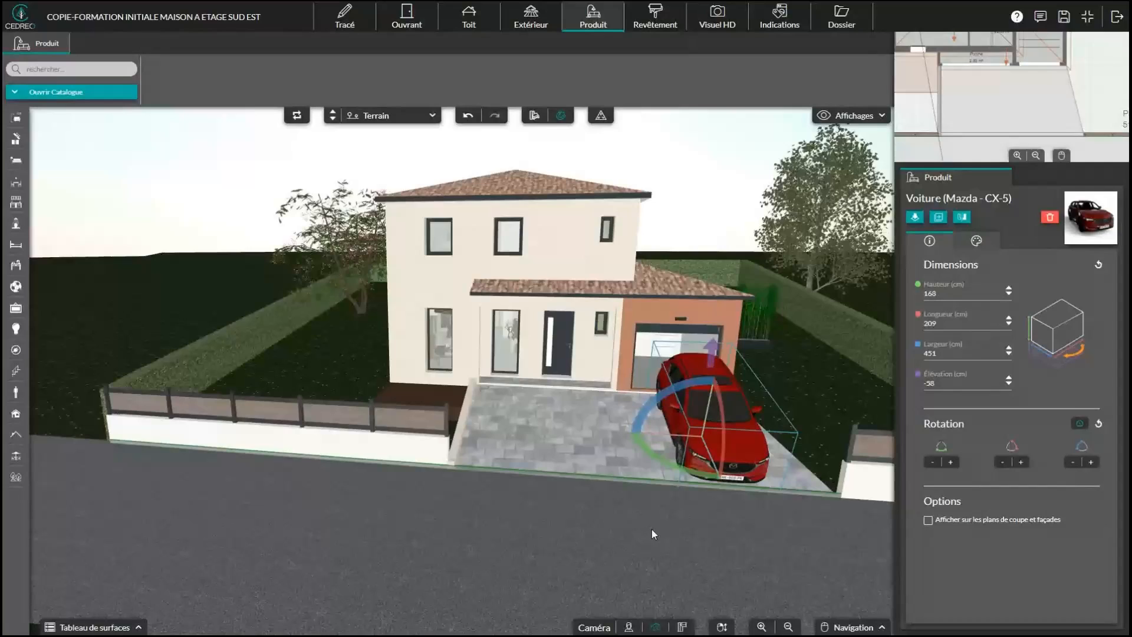
scroll(652, 529, down, 1)
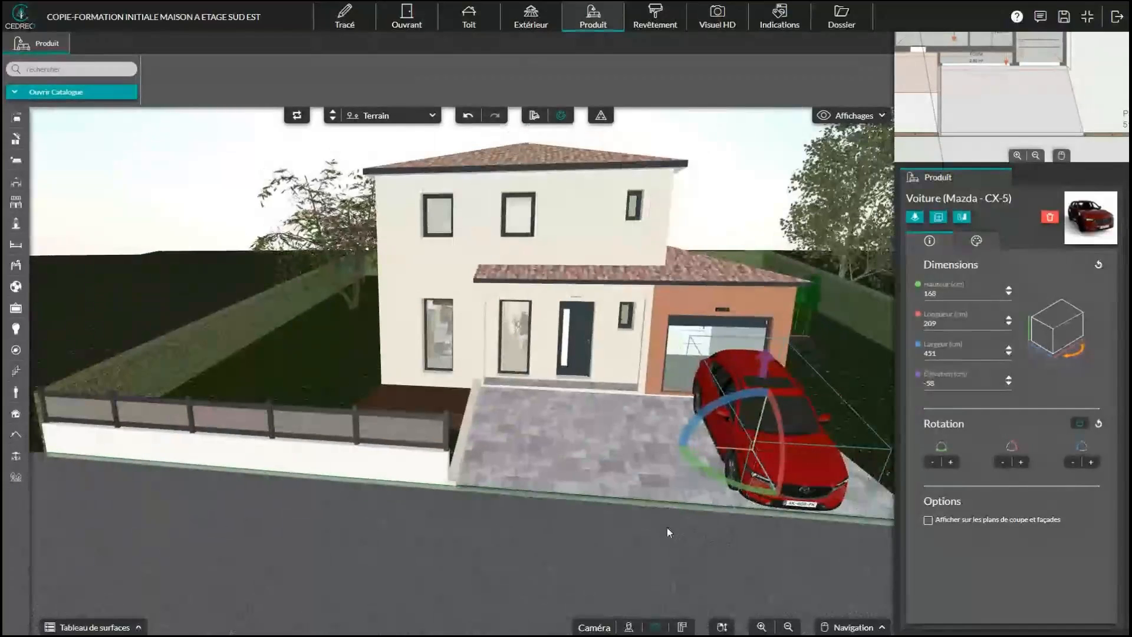
drag(667, 527, 606, 531)
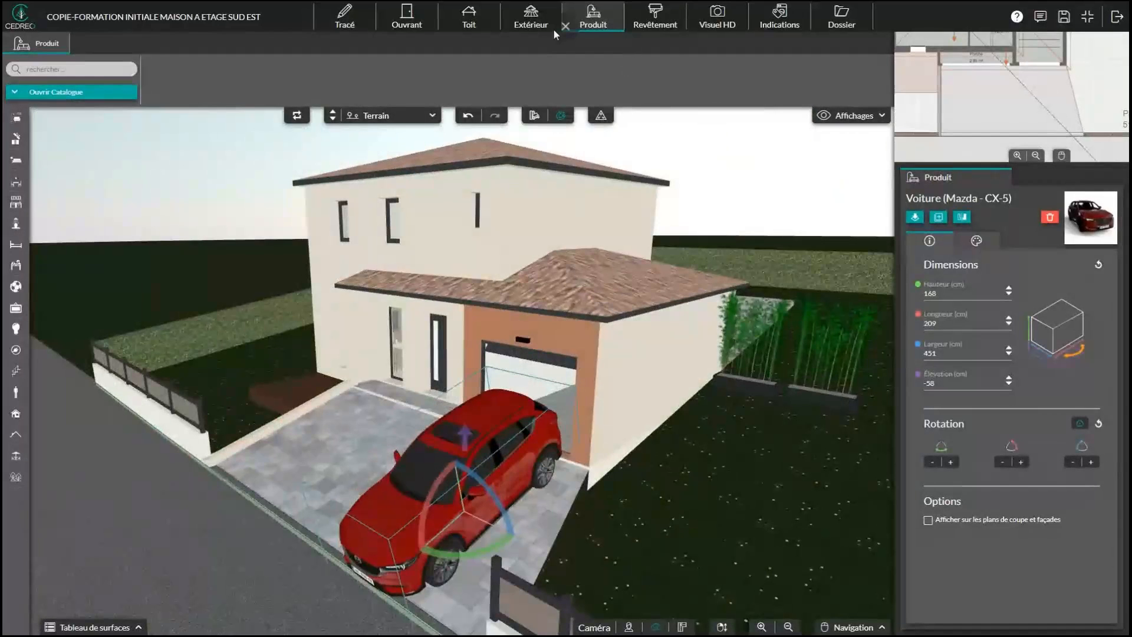
Step: Try a retaining wall along the parking's slanted garage-side edge, check it in 3D and undo it
click(553, 28)
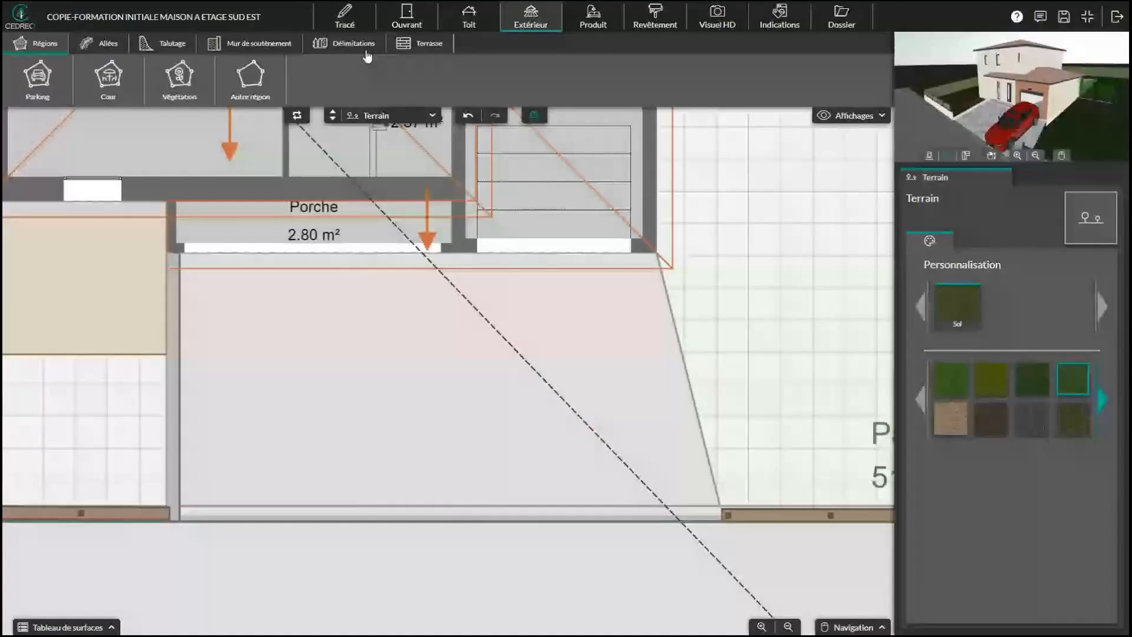
click(250, 48)
click(40, 75)
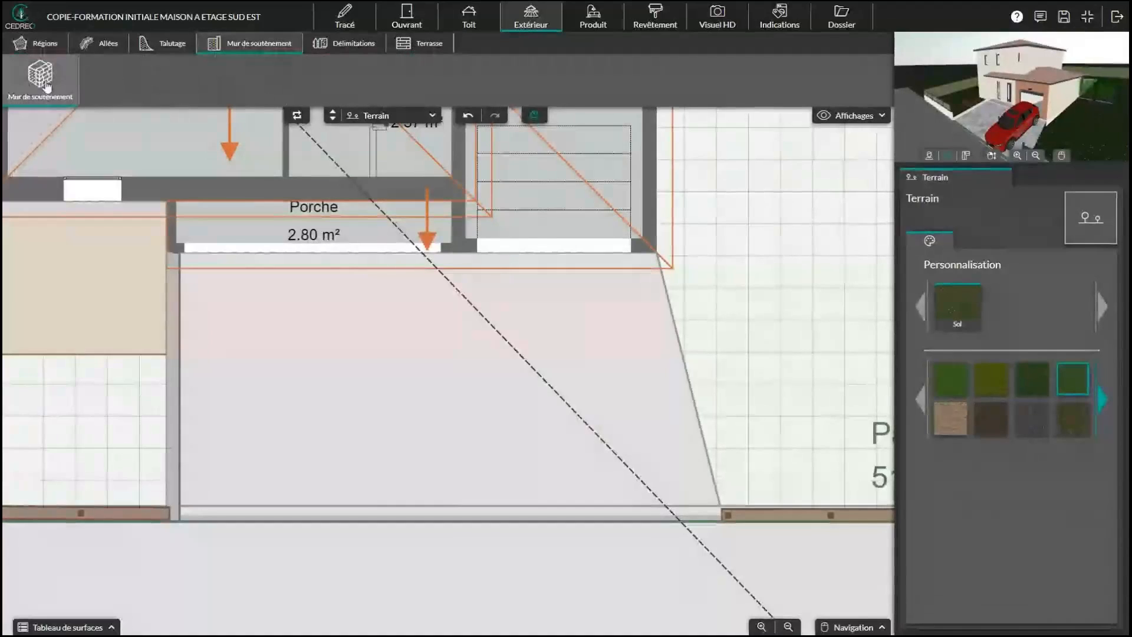
click(681, 359)
click(595, 23)
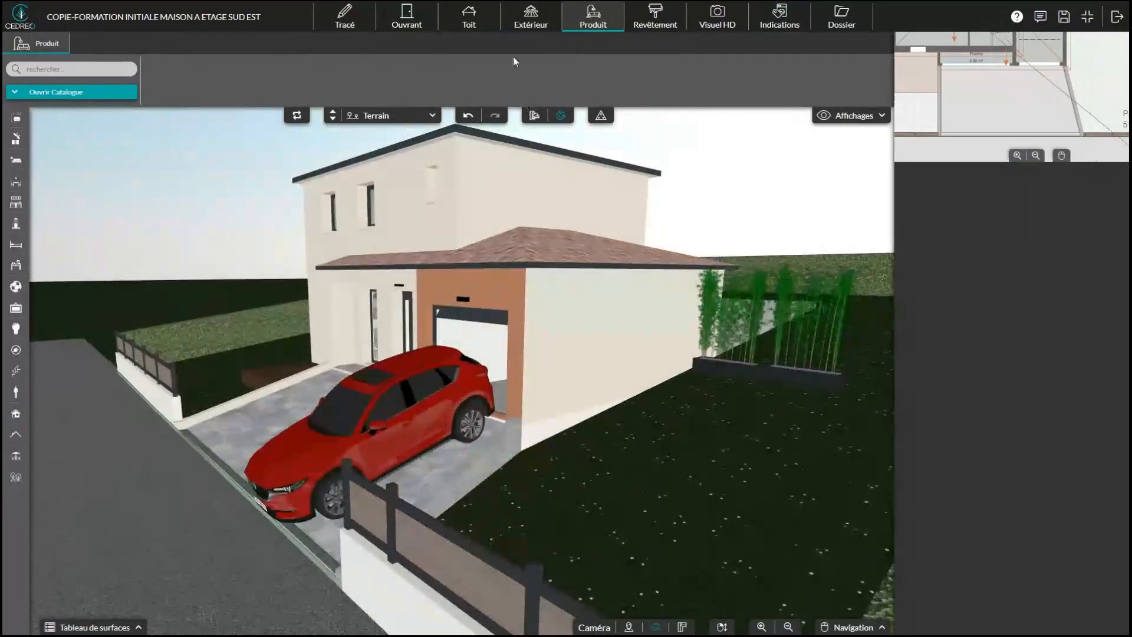
click(531, 18)
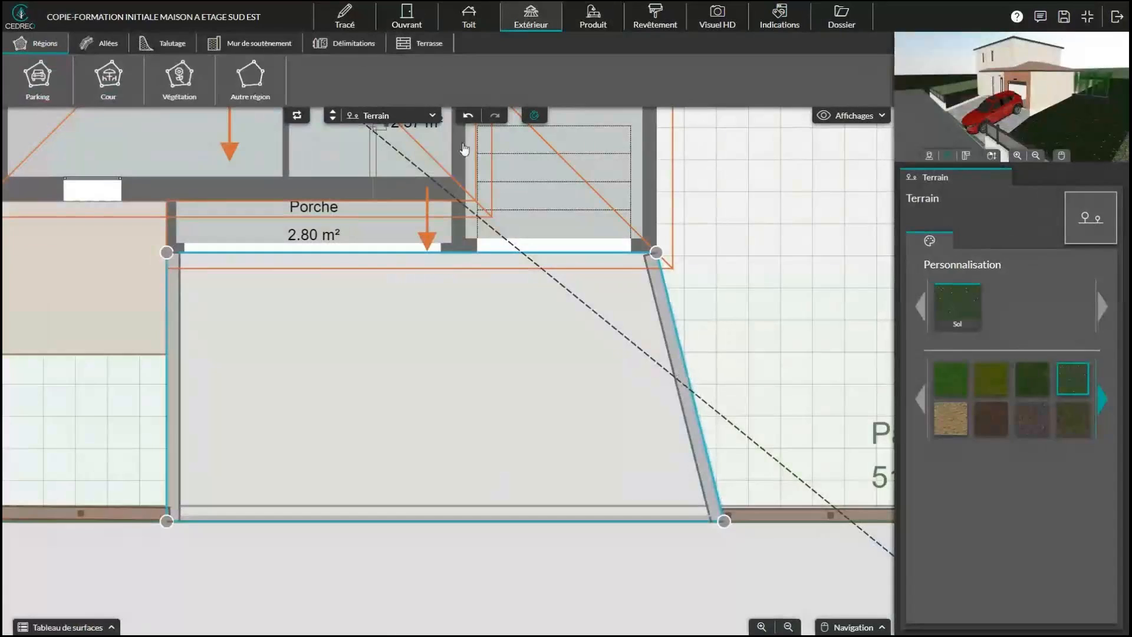
click(468, 116)
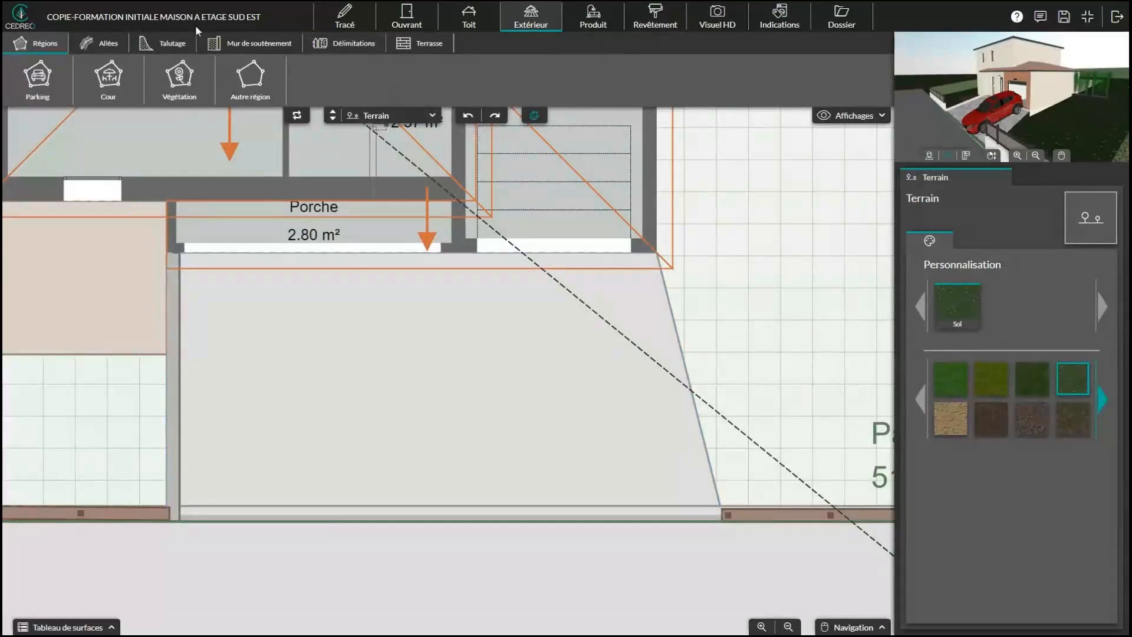
Step: Draw an embankment (Talutage) along the parking's slanted garage-side edge
click(164, 44)
click(37, 76)
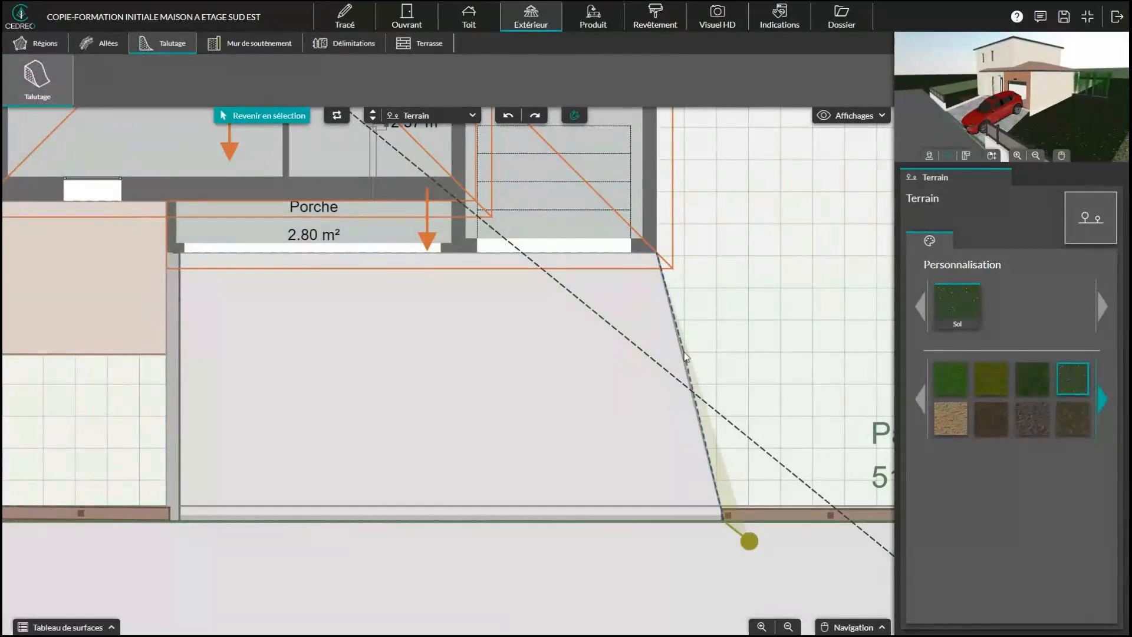